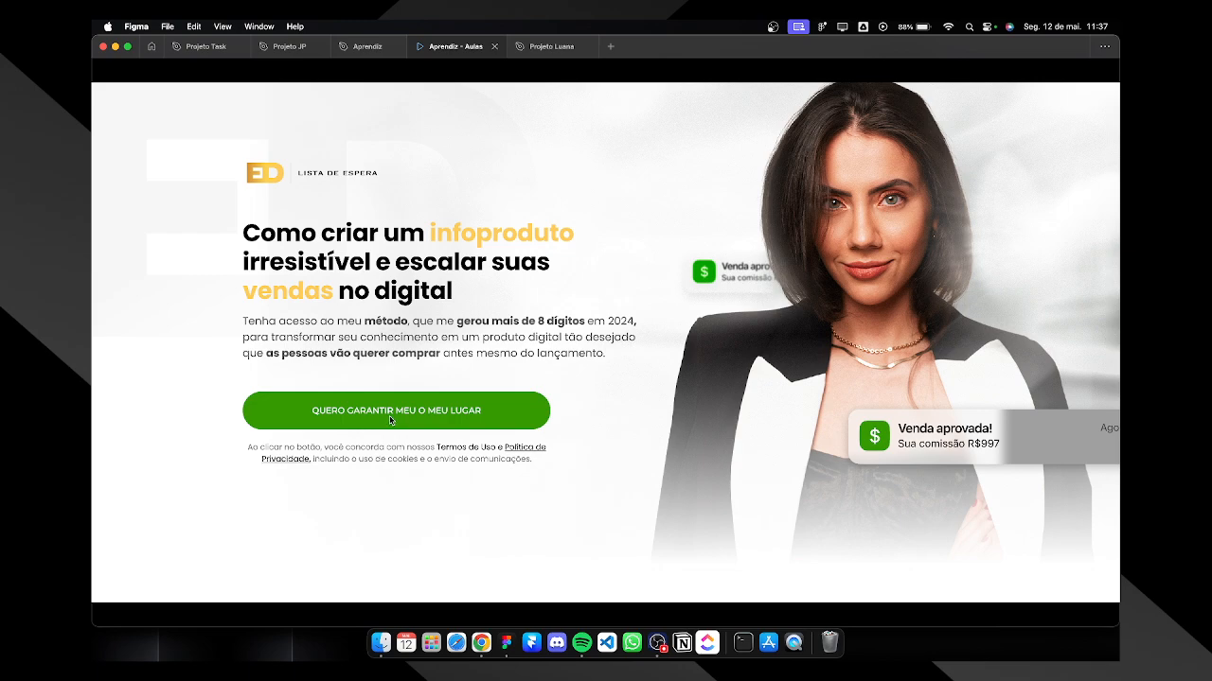
key(super+Tab)
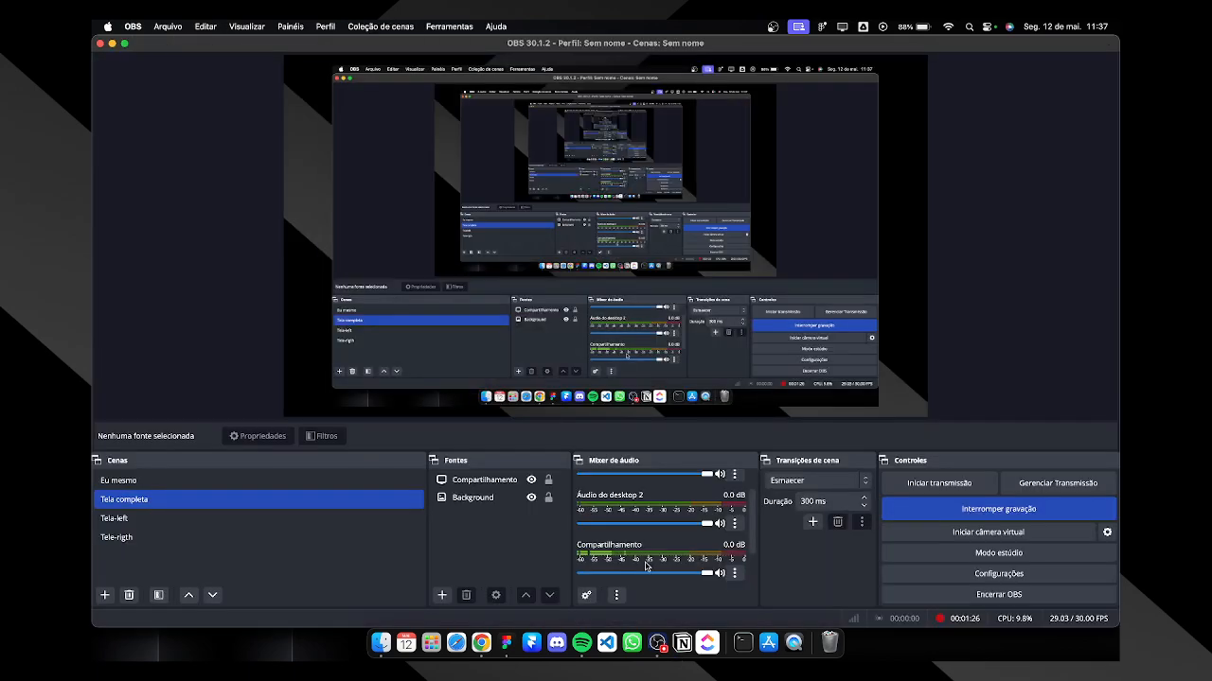
click(232, 536)
click(217, 517)
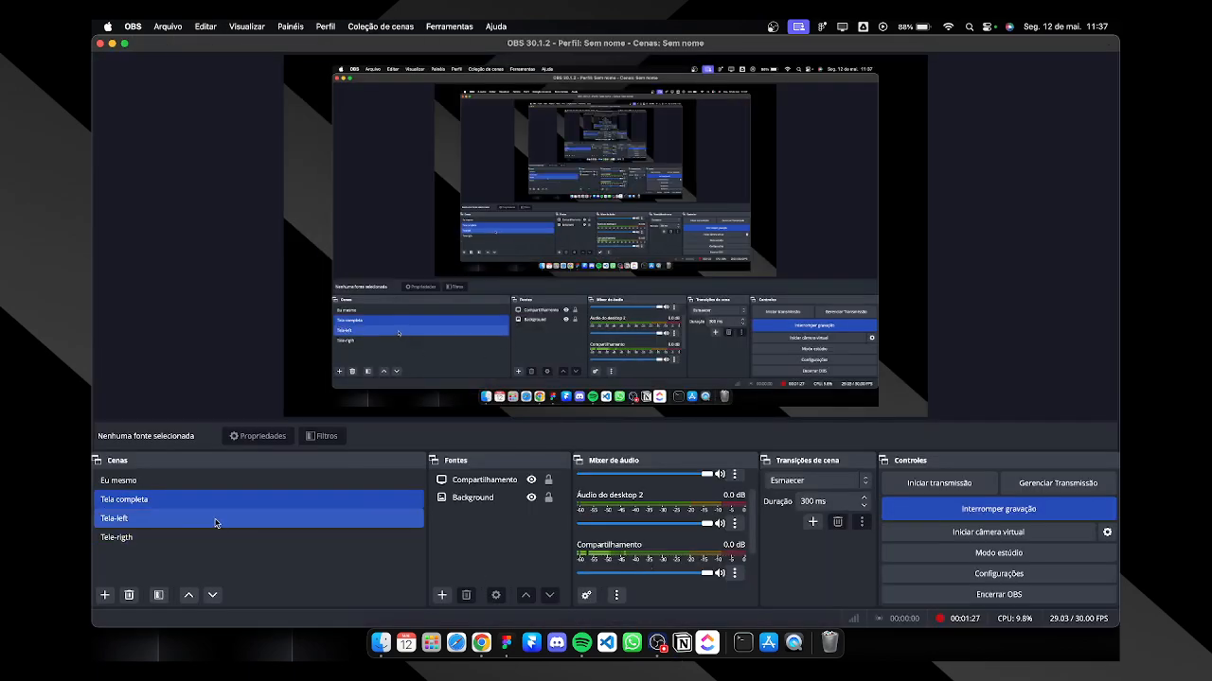
shift+click(170, 568)
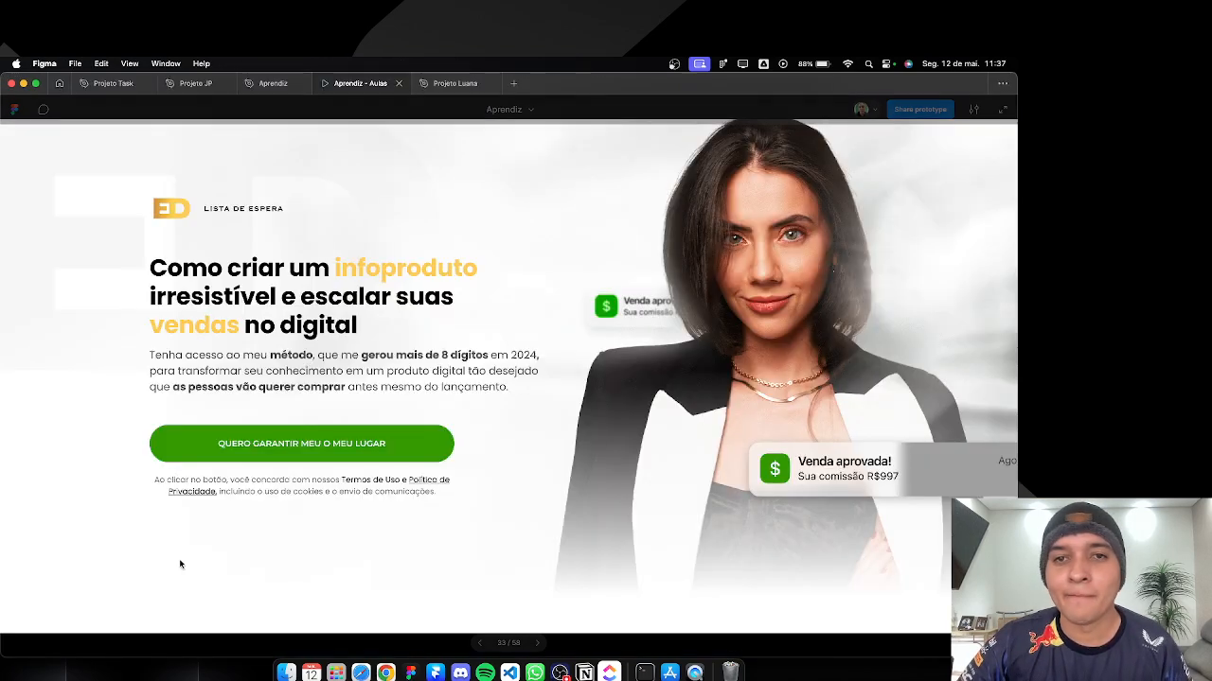
key(super+Tab)
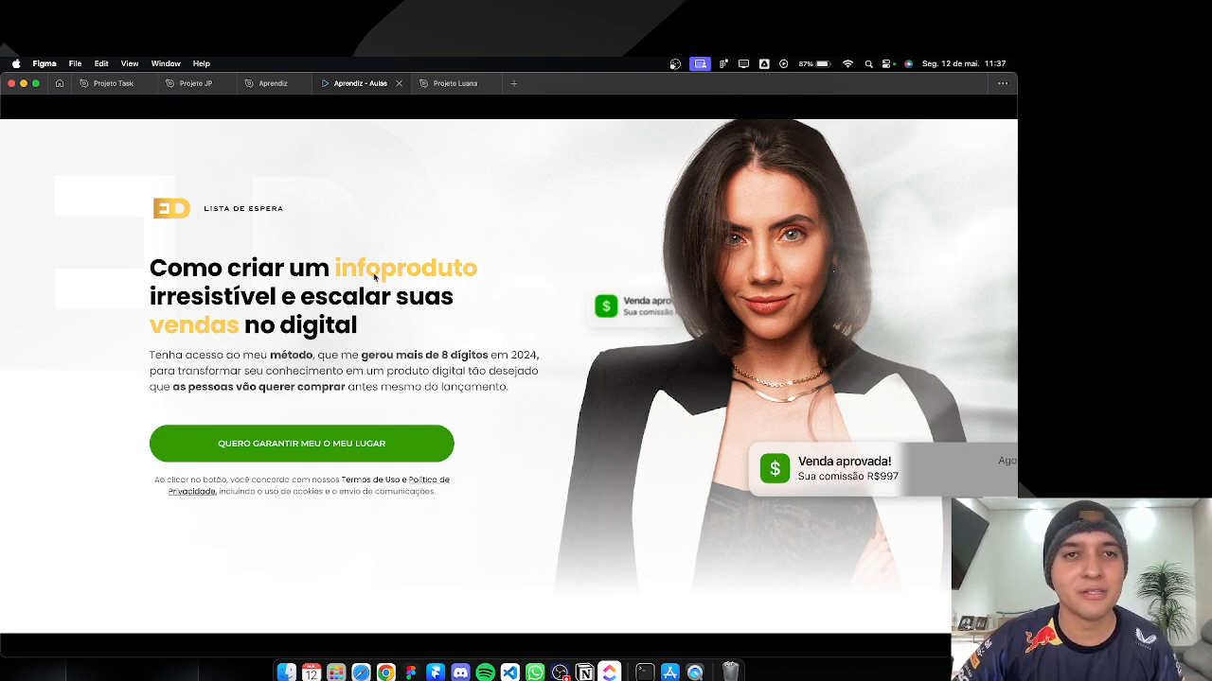
Step: Open the Aprendiz design file in Figma and compare it with the blank page in Webflow
click(248, 83)
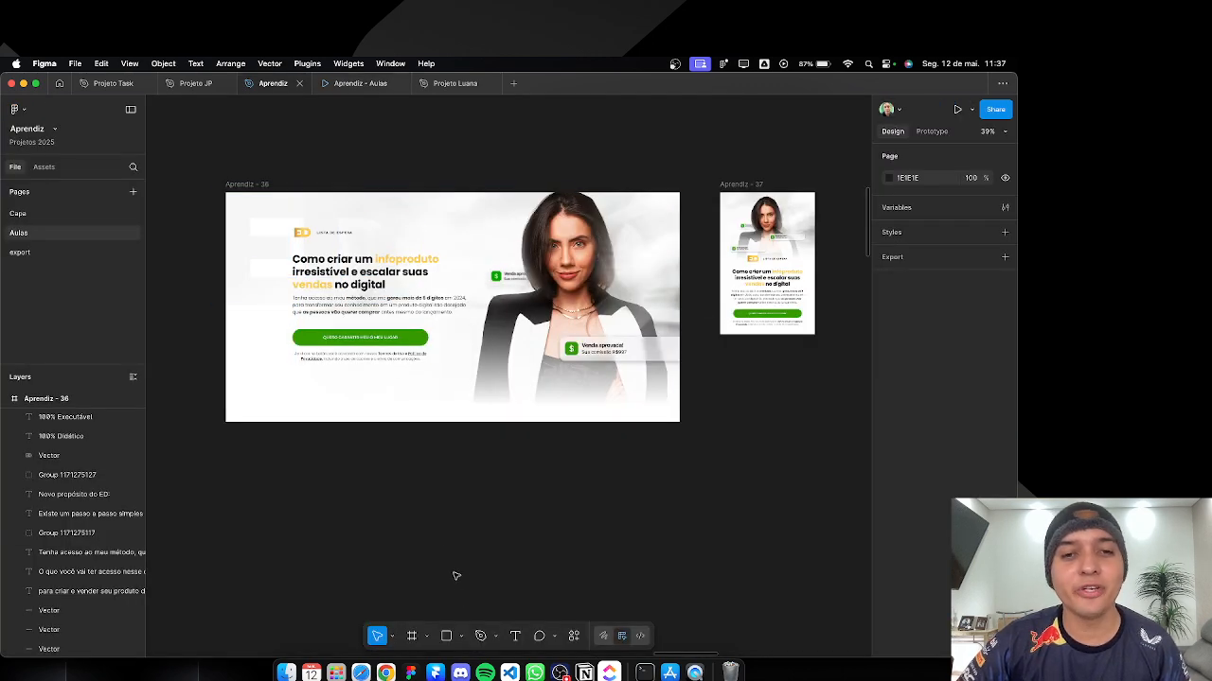
key(super+Tab)
click(589, 374)
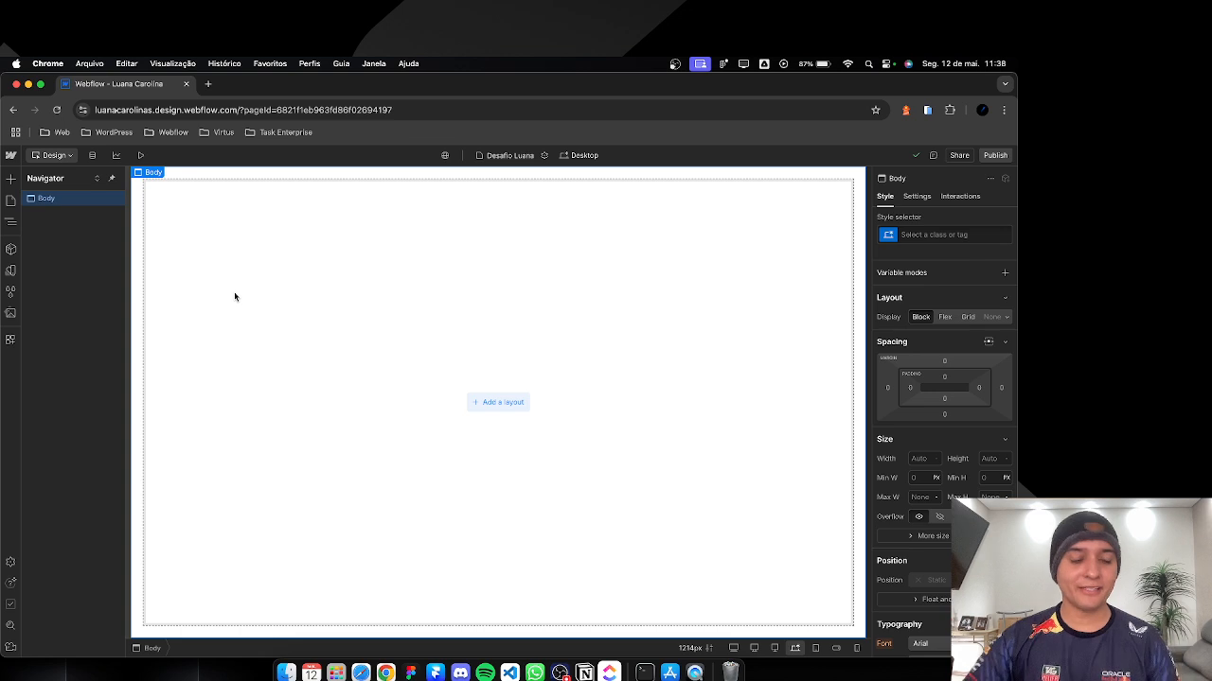
key(super+Tab)
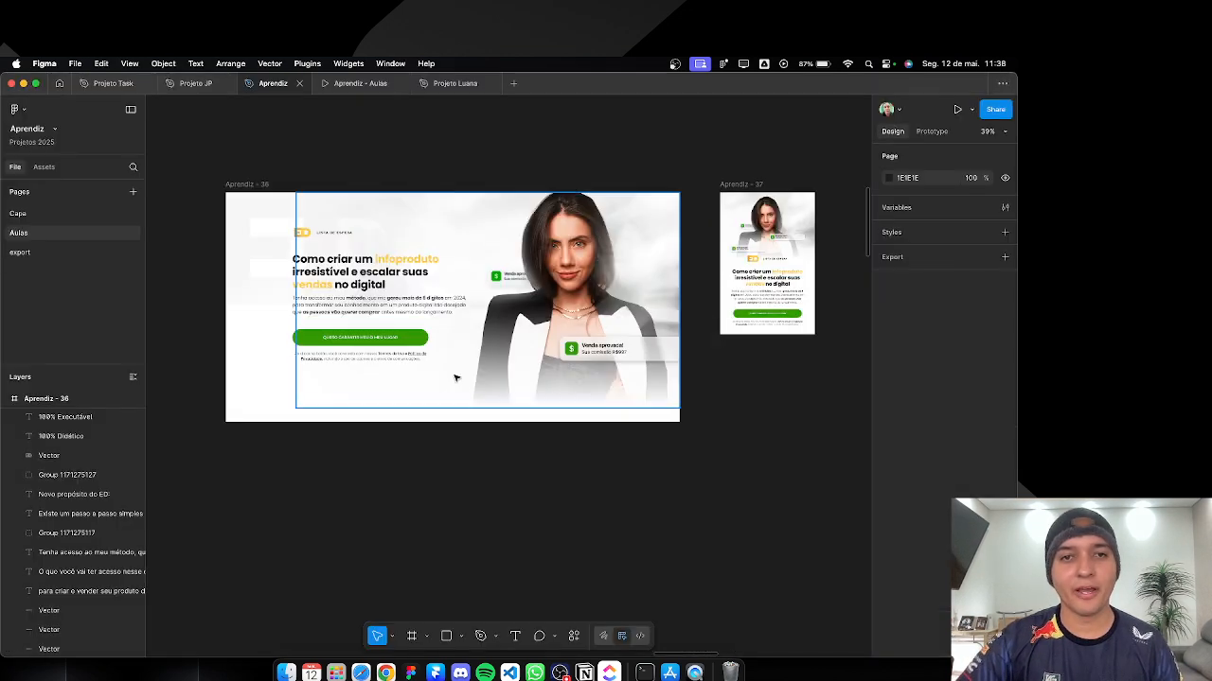
Step: Inspect the desktop frame's headline, paragraph, button label and terms text properties in the Figma design, plus the frame itself
scroll(331, 269, up, 5)
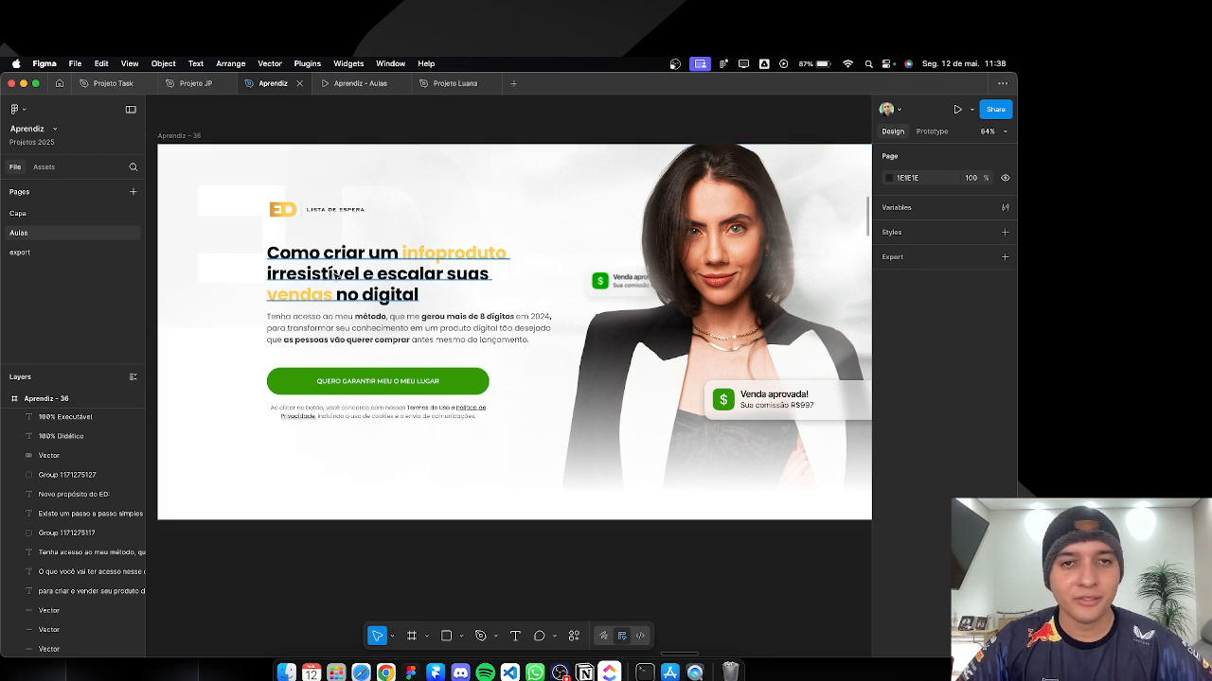
click(336, 275)
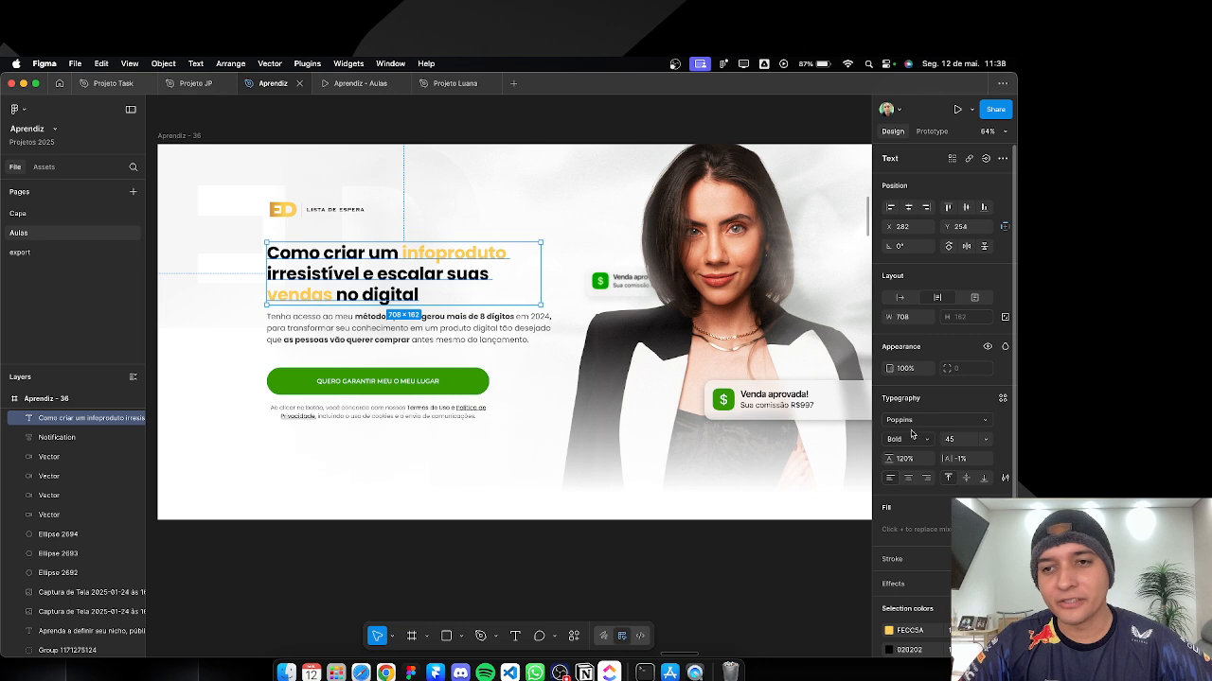
click(466, 343)
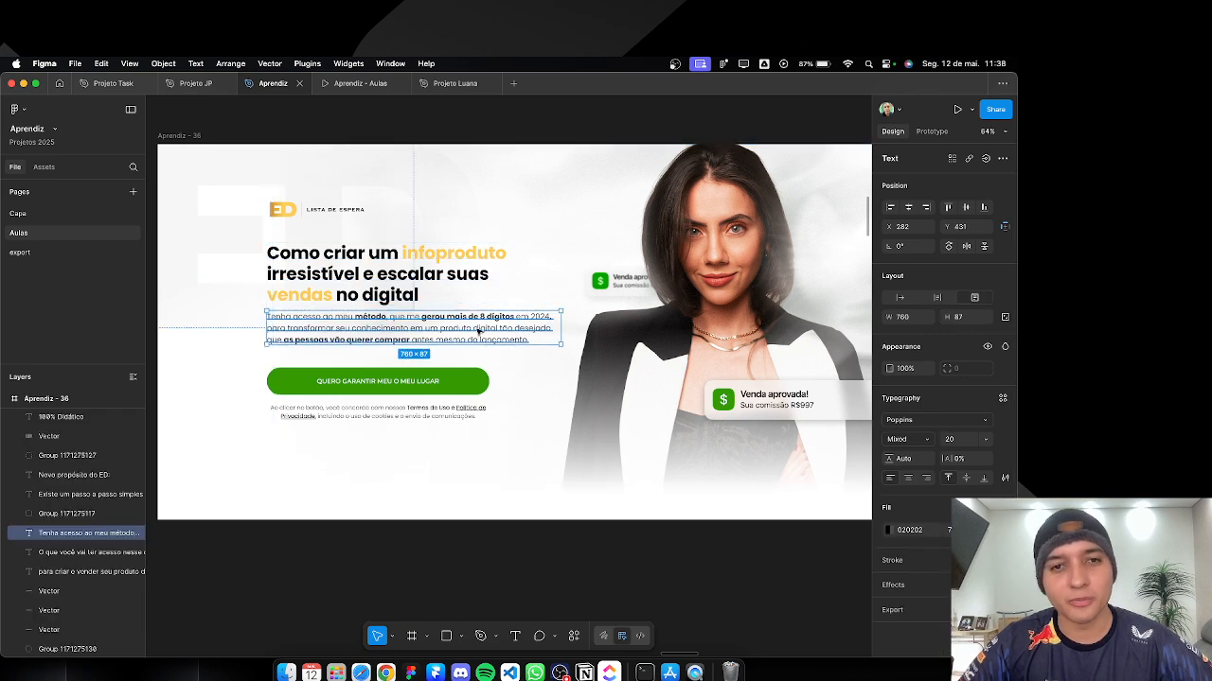
click(397, 382)
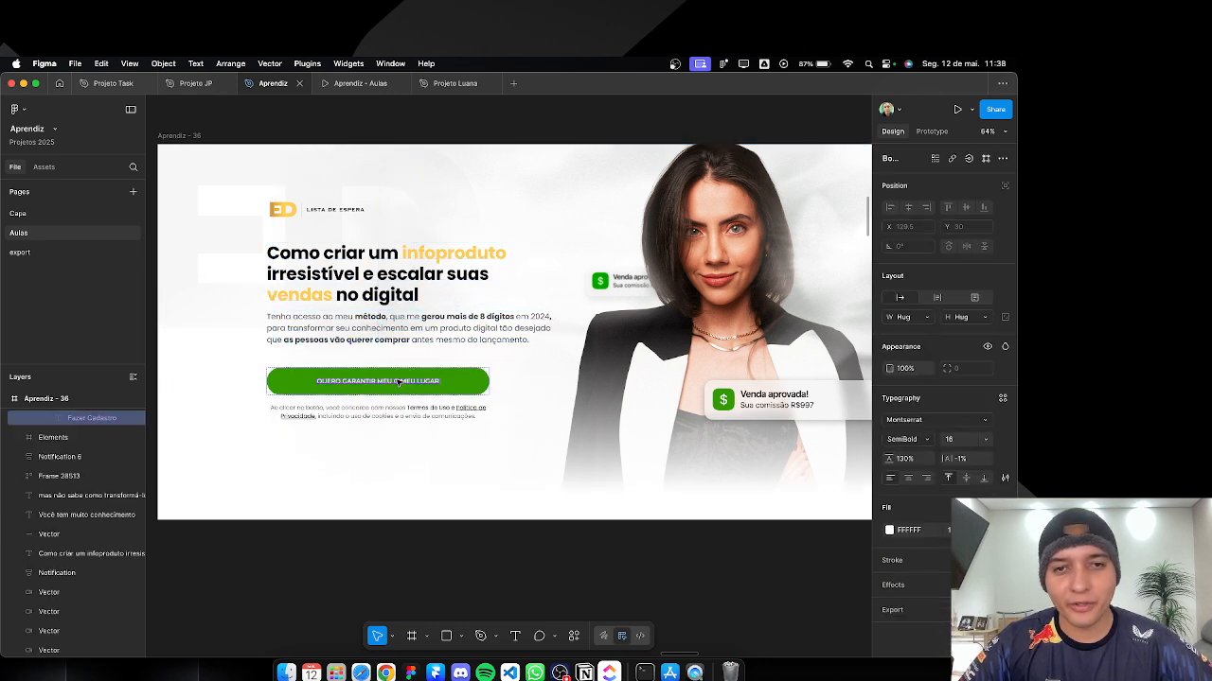
click(420, 402)
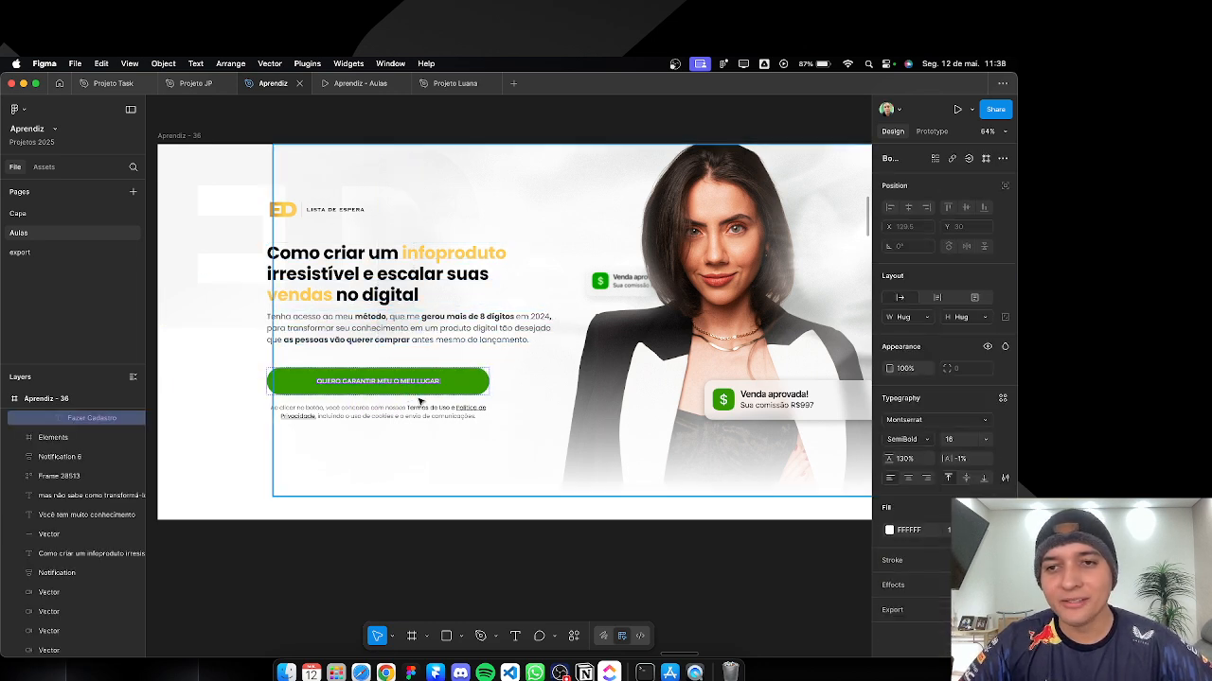
click(358, 418)
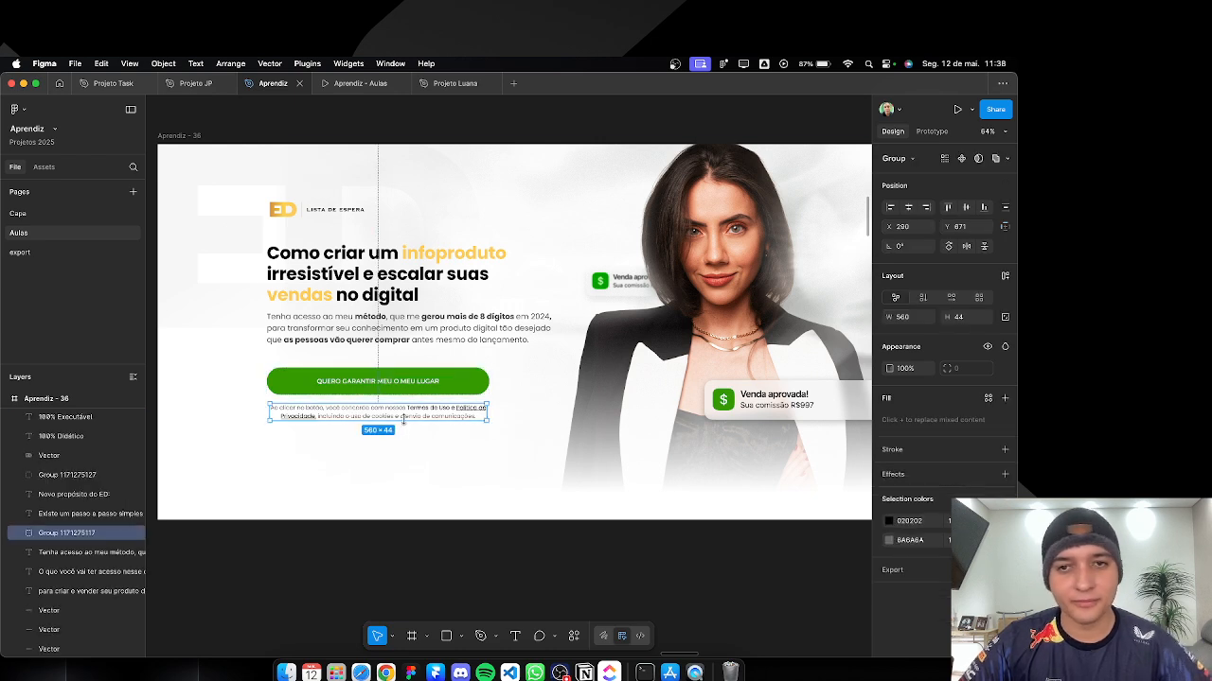
click(174, 136)
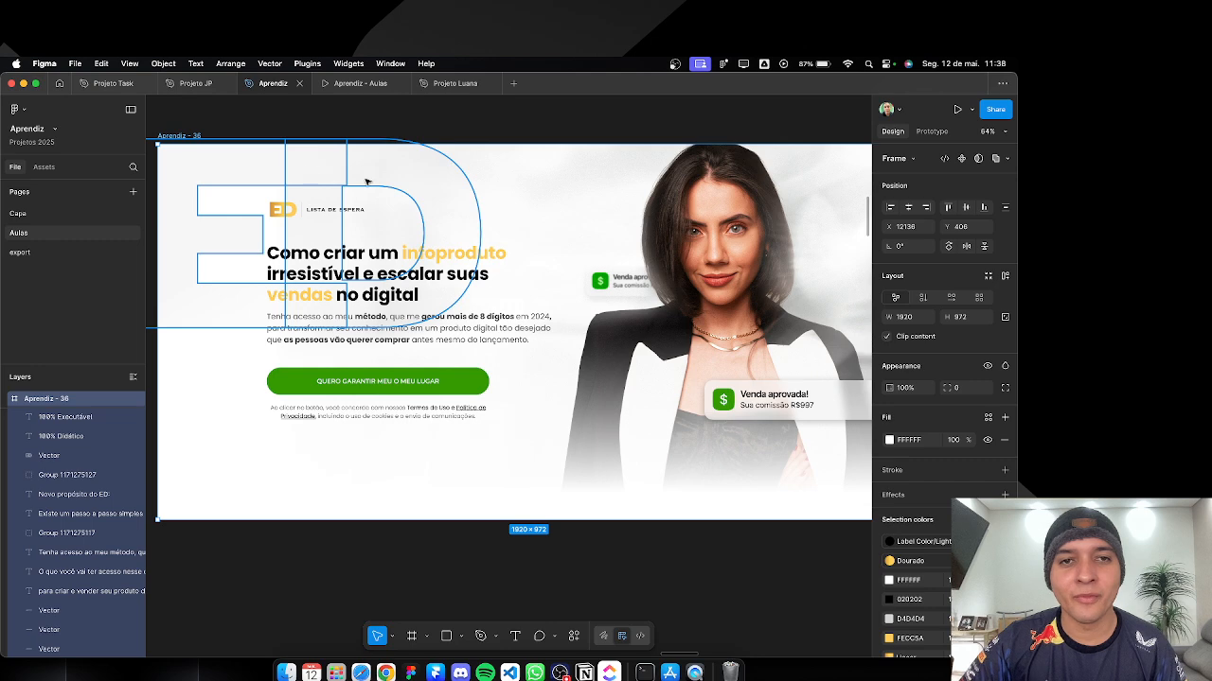
Step: Switch to Webflow and create the class body-DFluana on the page's Body element
key(super+Tab)
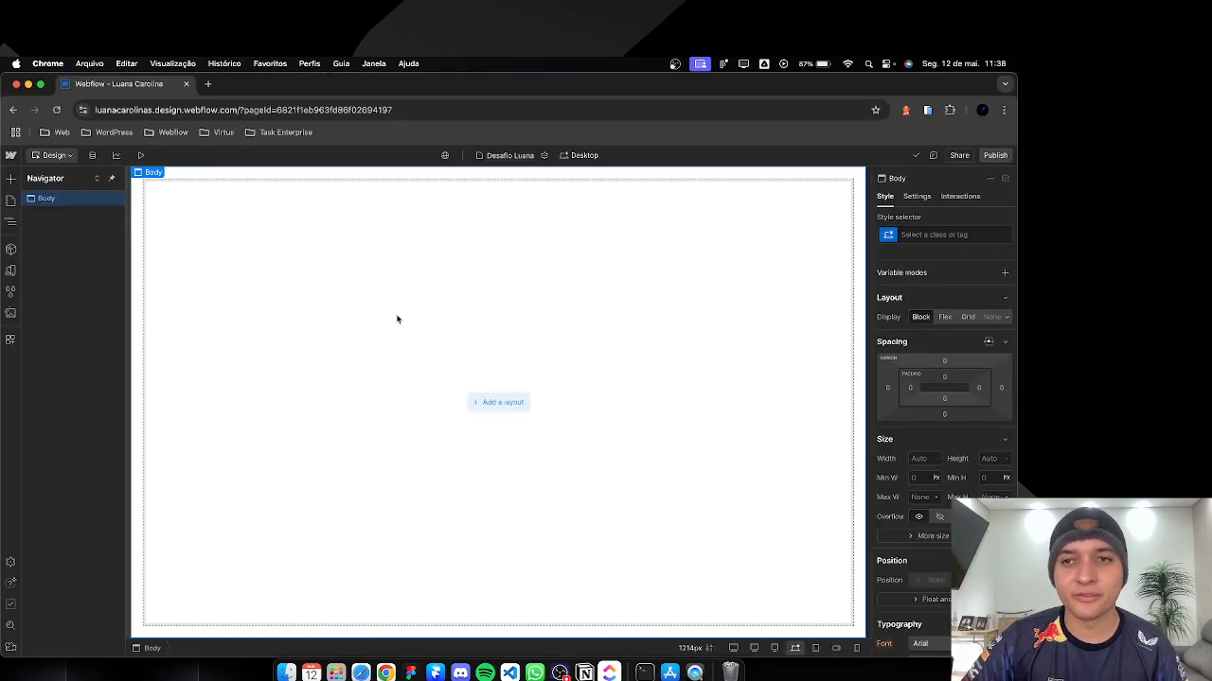
click(927, 232)
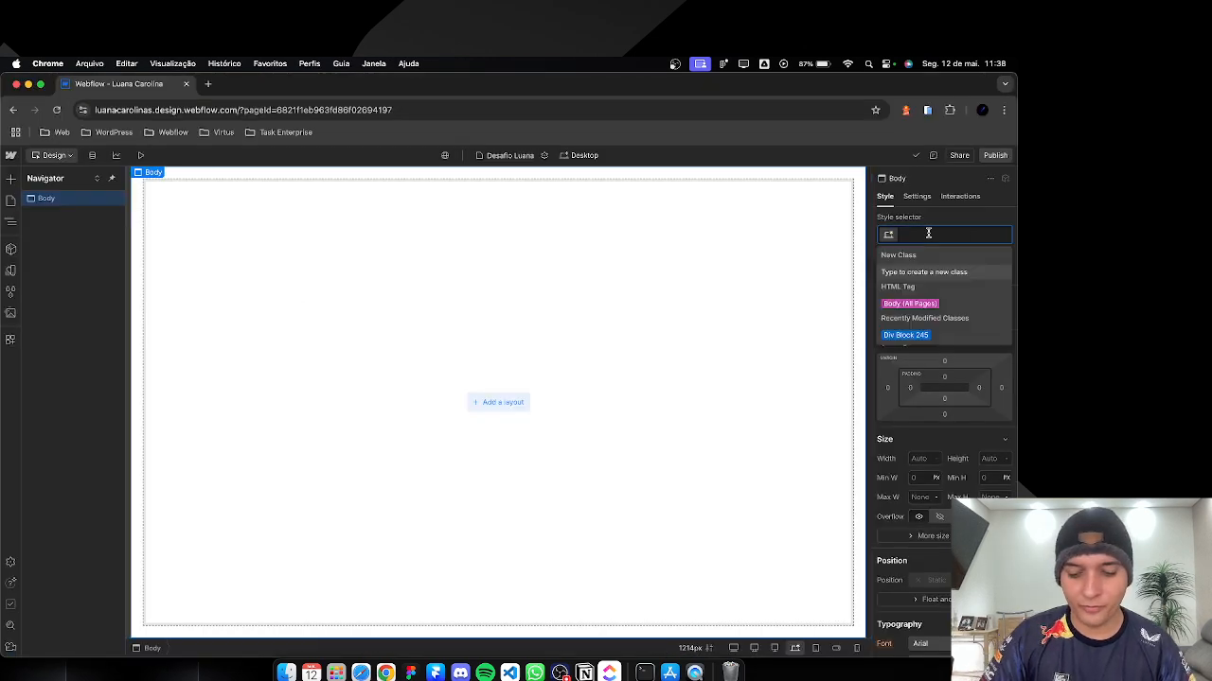
text(body-)
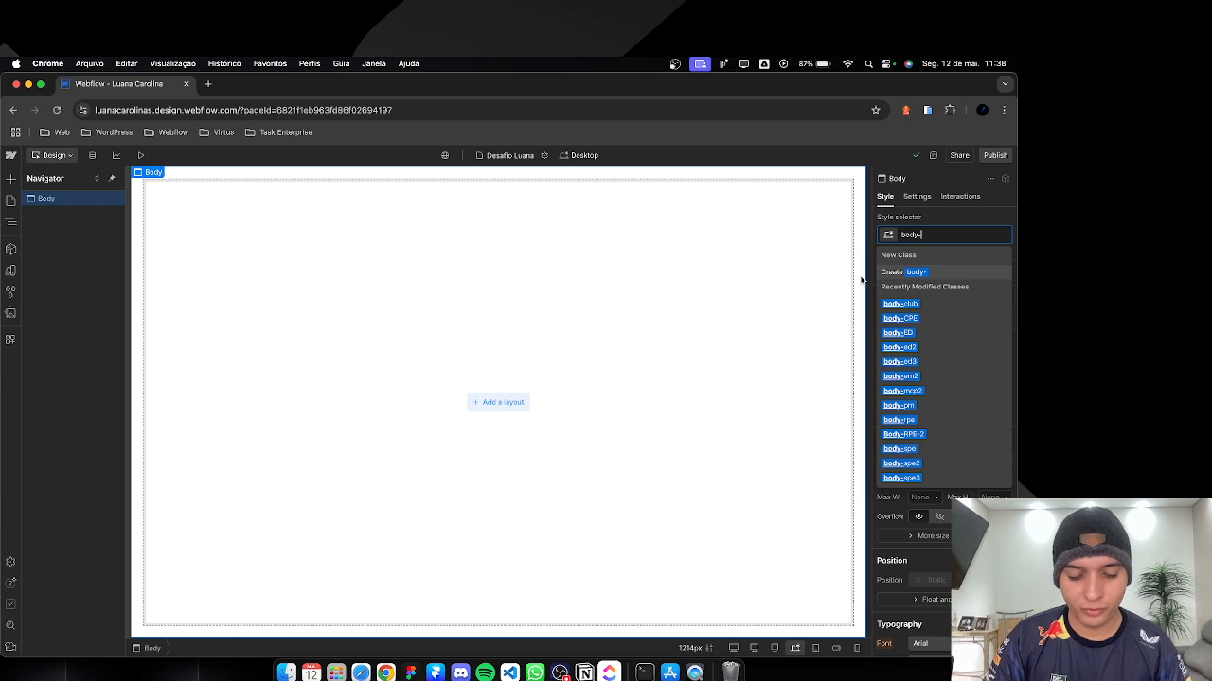
text(d)
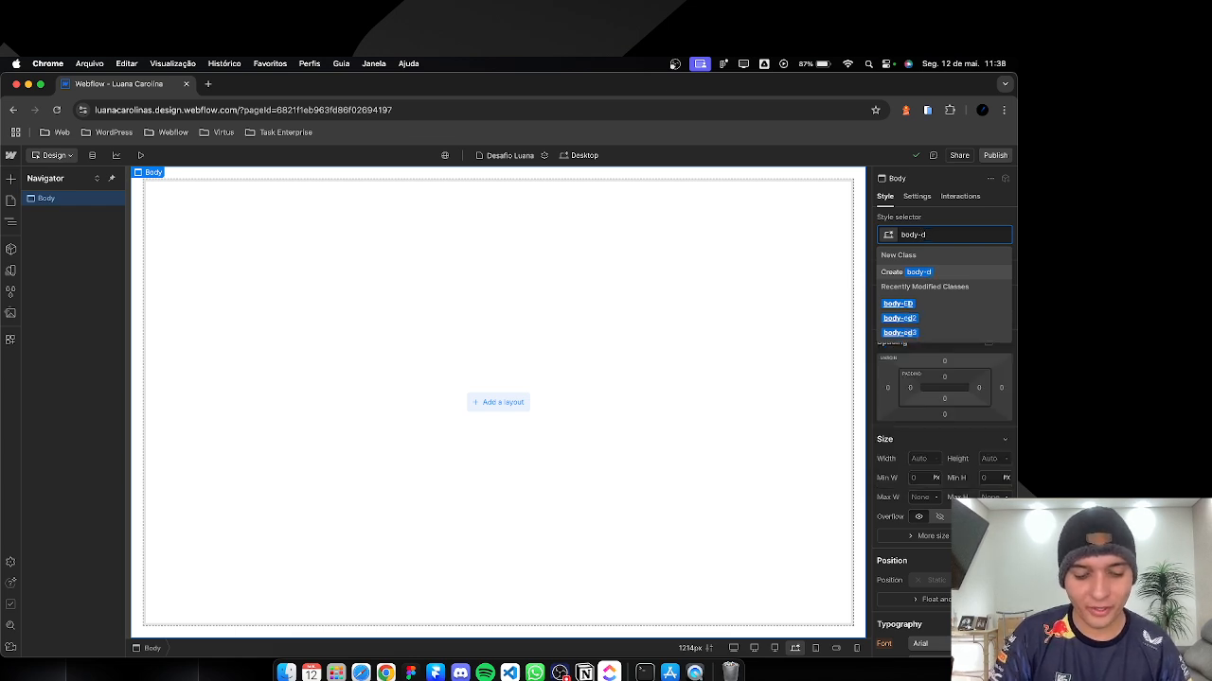
key(BackSpace)
text(DF)
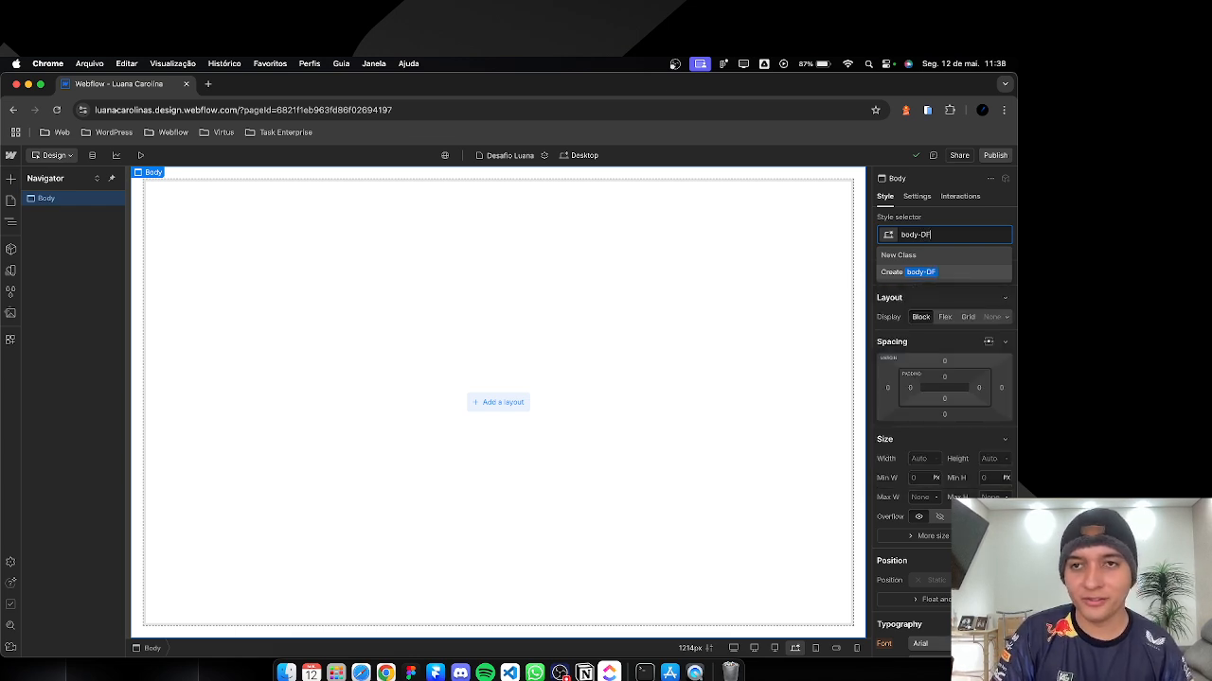
text(luana)
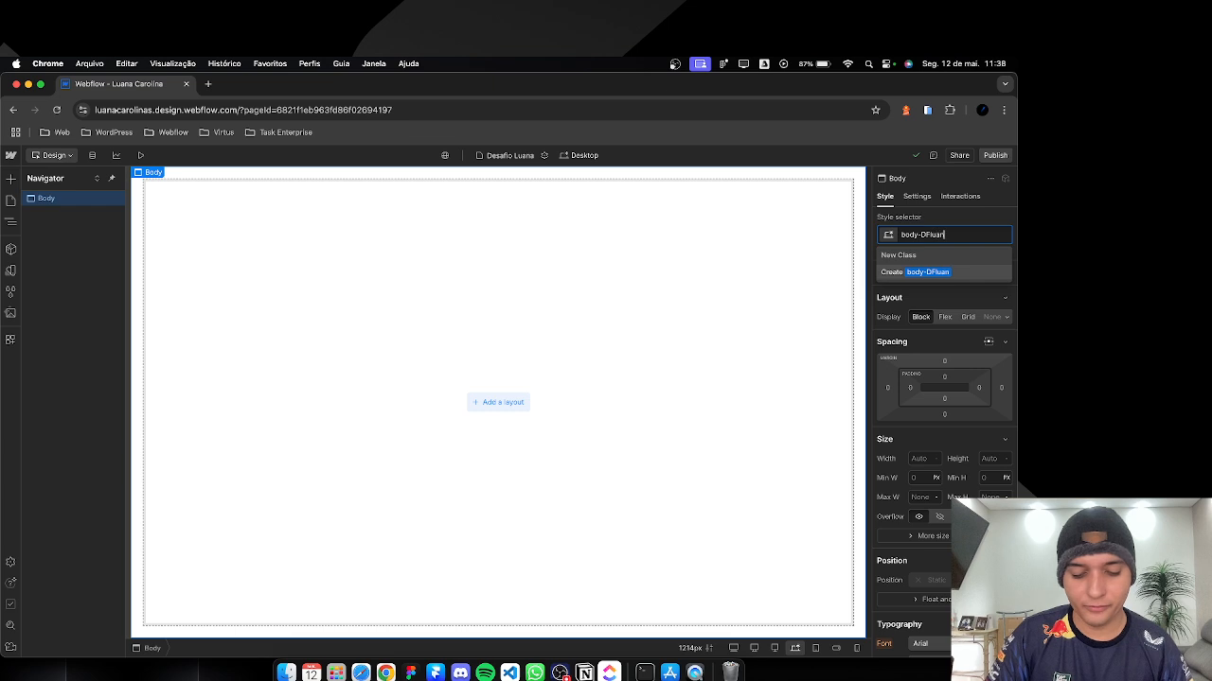
click(933, 273)
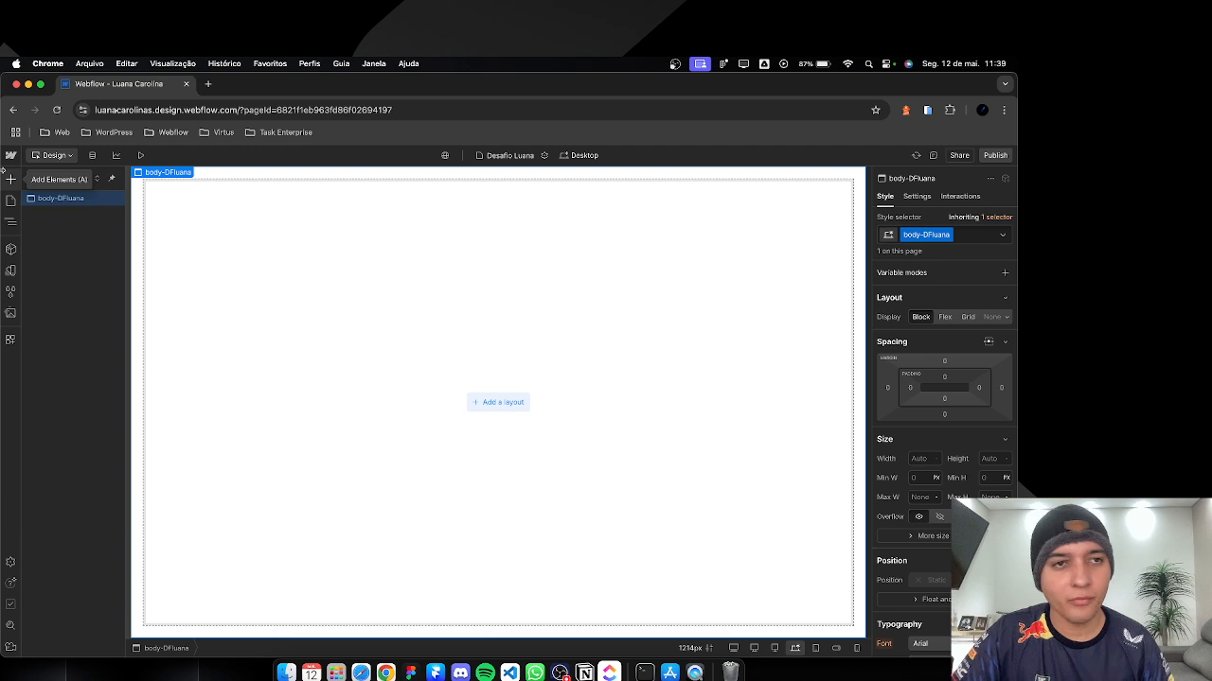
Step: Add a Div Block inside the body and apply the existing main-wrapper class to it
click(11, 180)
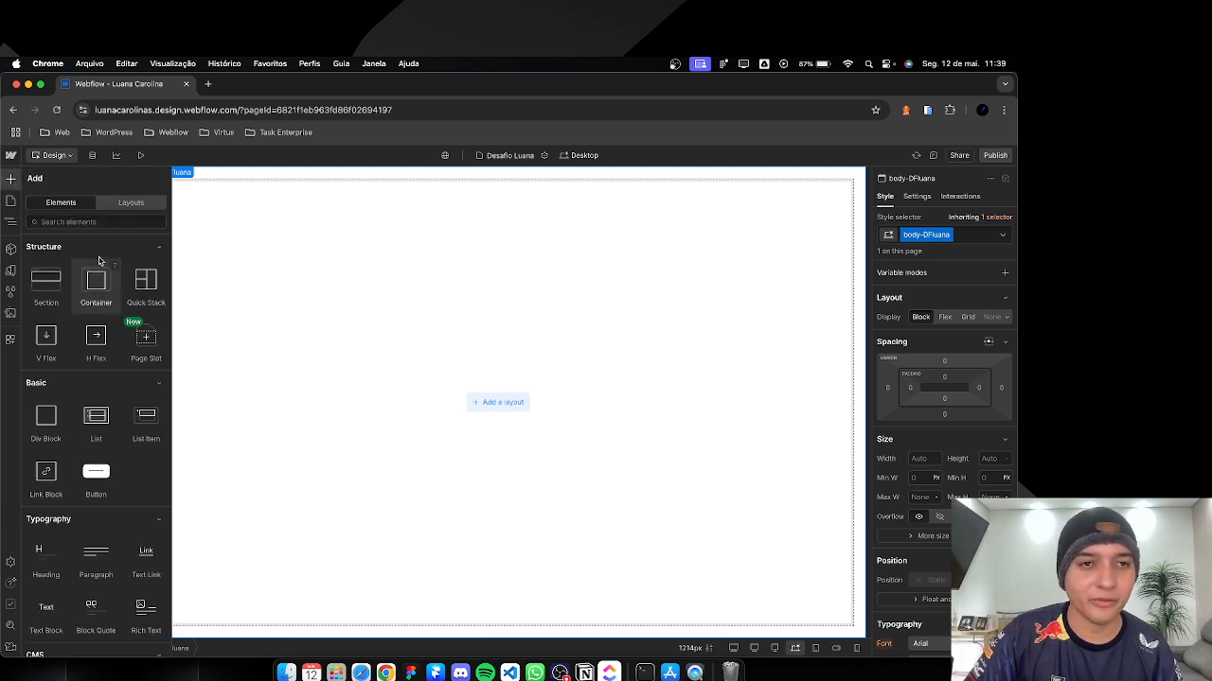
click(48, 416)
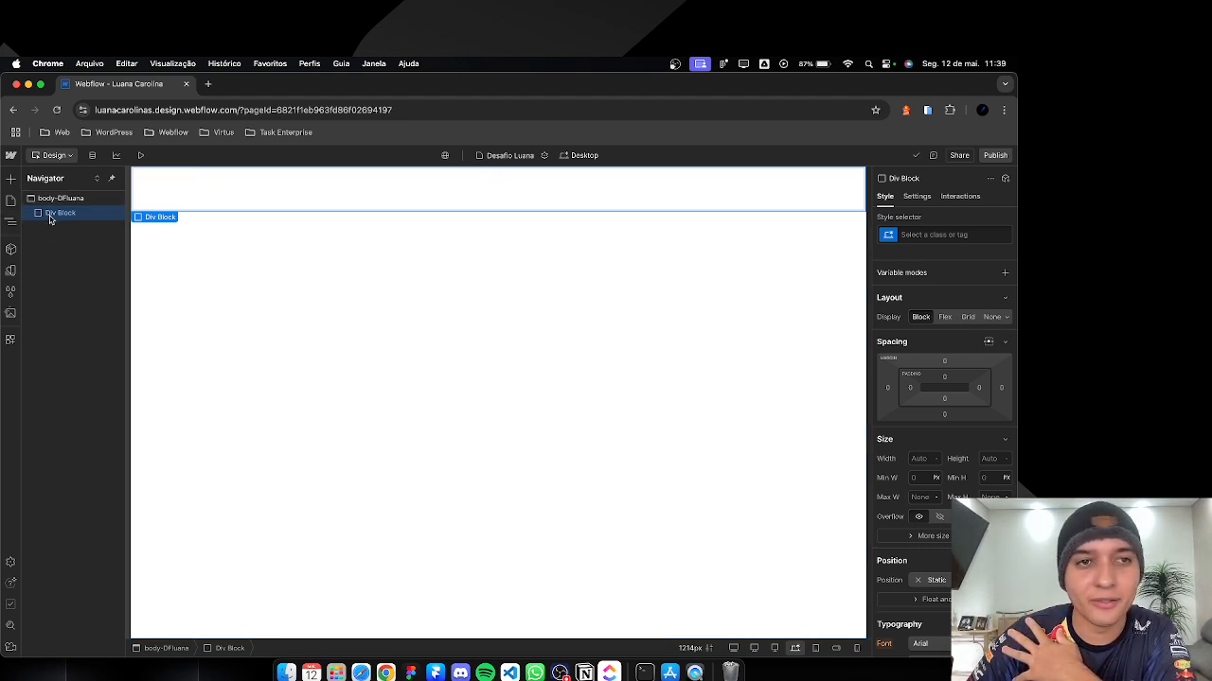
click(936, 235)
text(main)
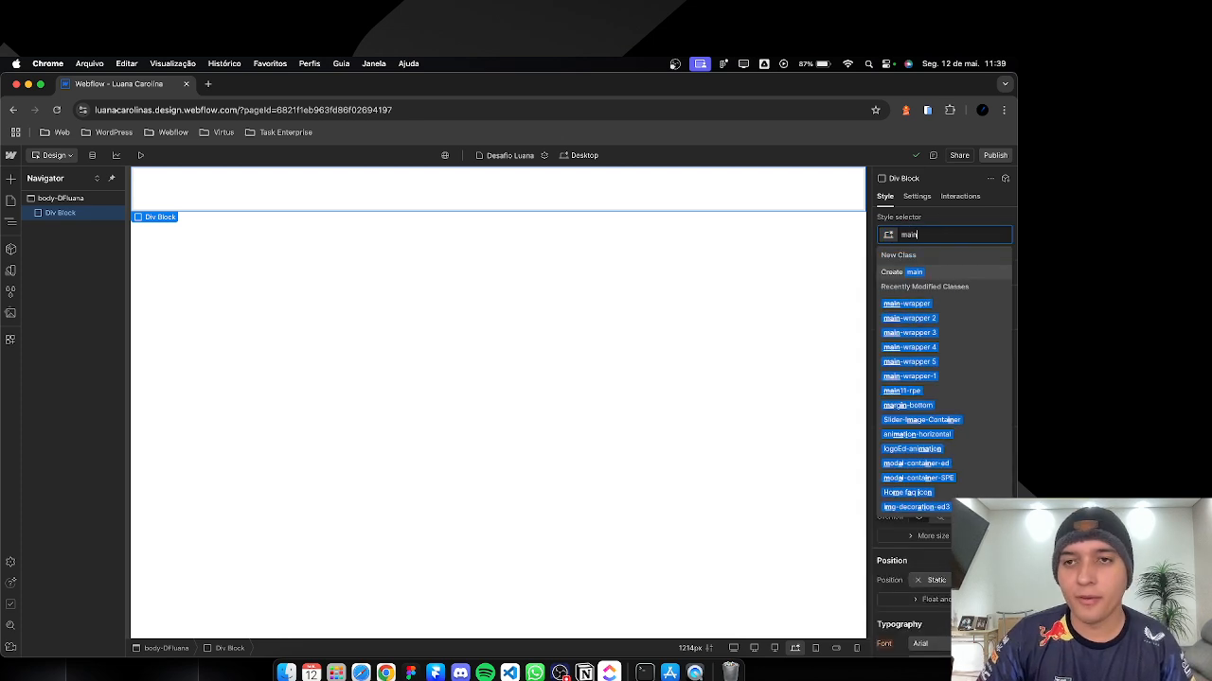
text(-w)
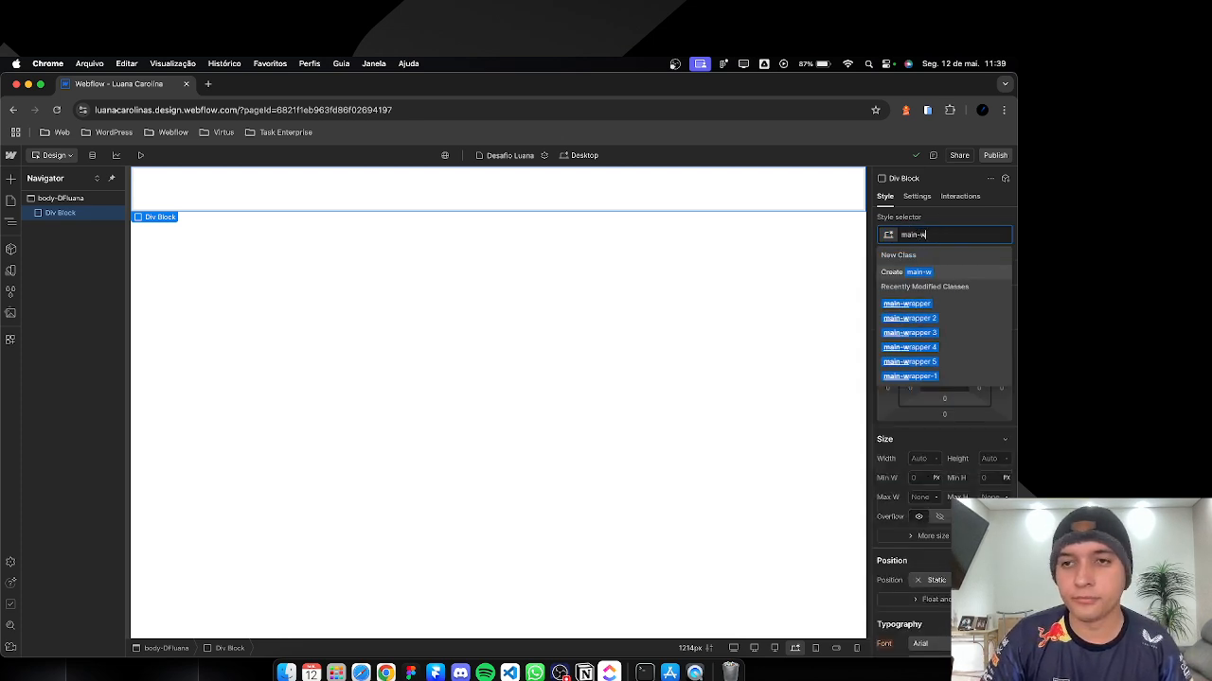
click(937, 307)
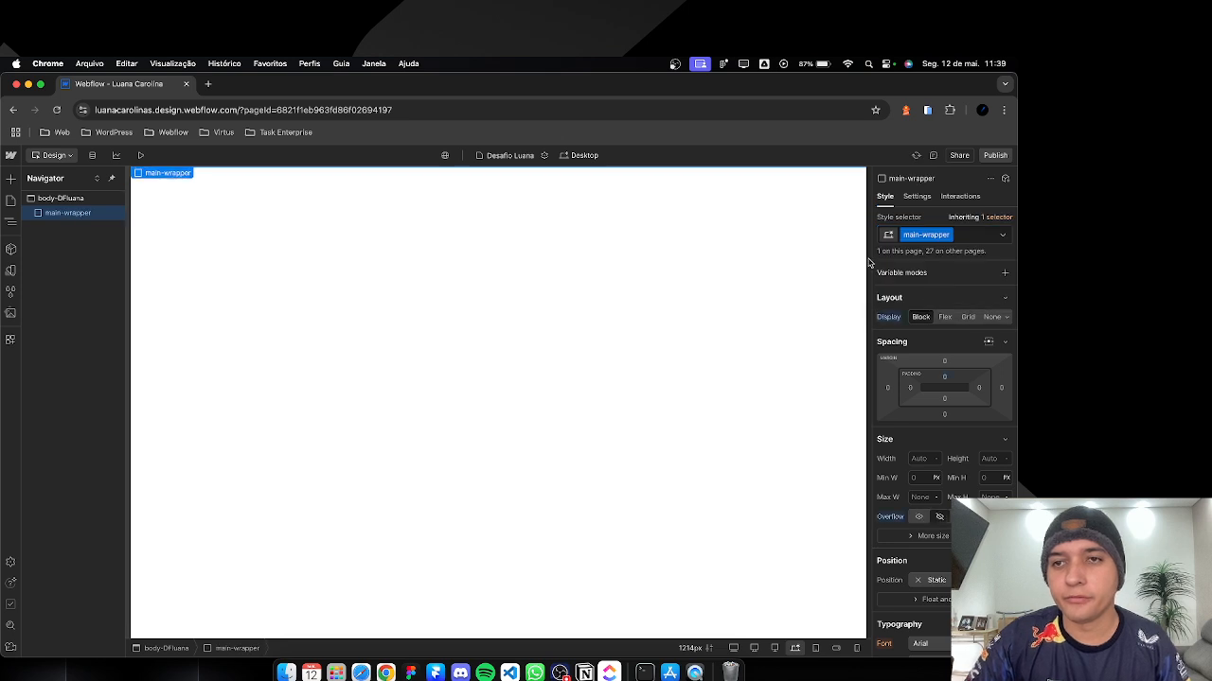
Step: Set the HTML tag of the main-wrapper div to Main and return to its style settings
click(918, 197)
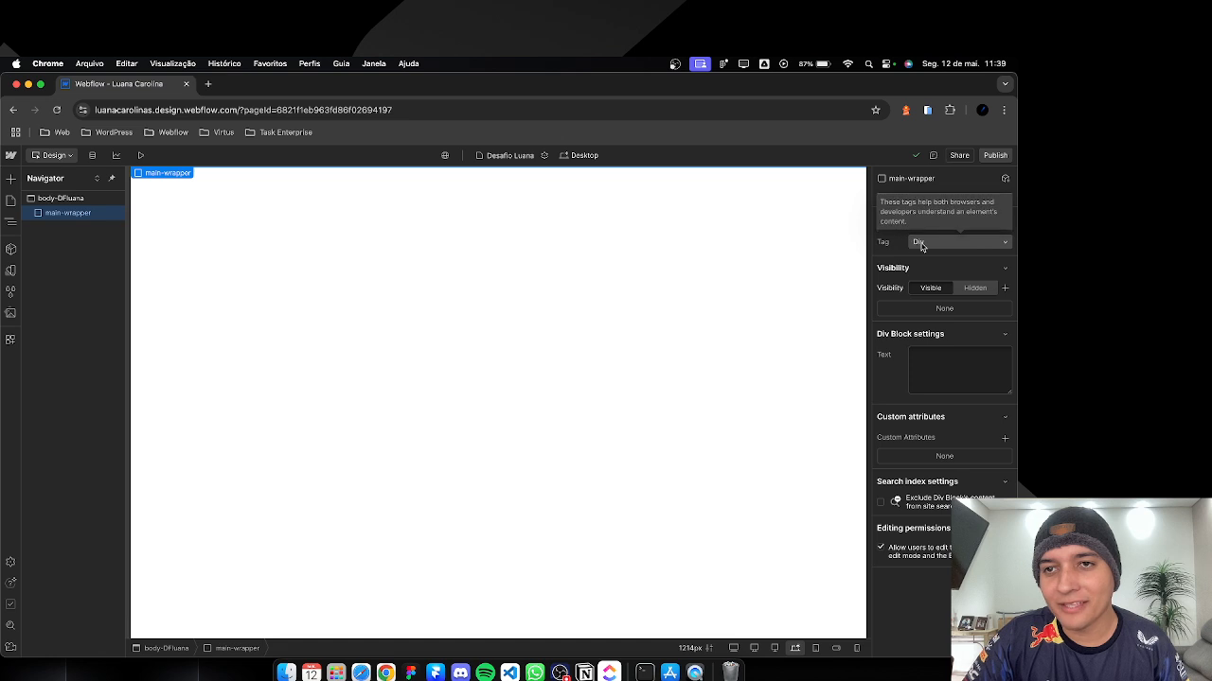
click(918, 244)
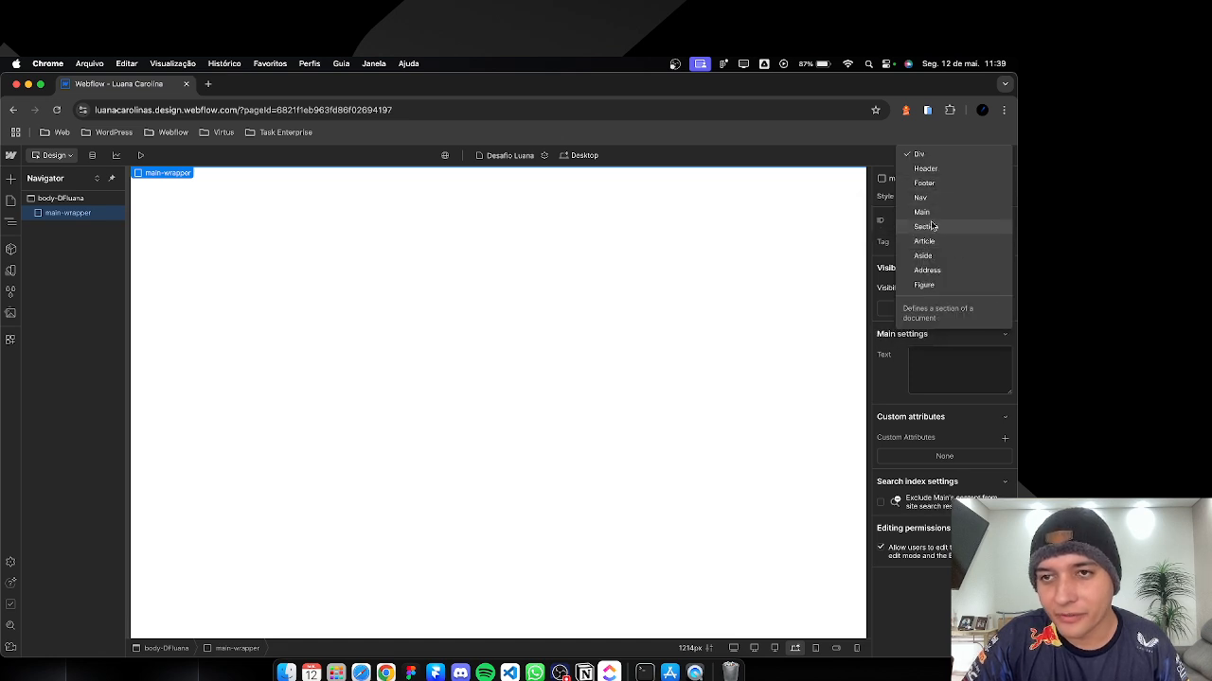
click(936, 218)
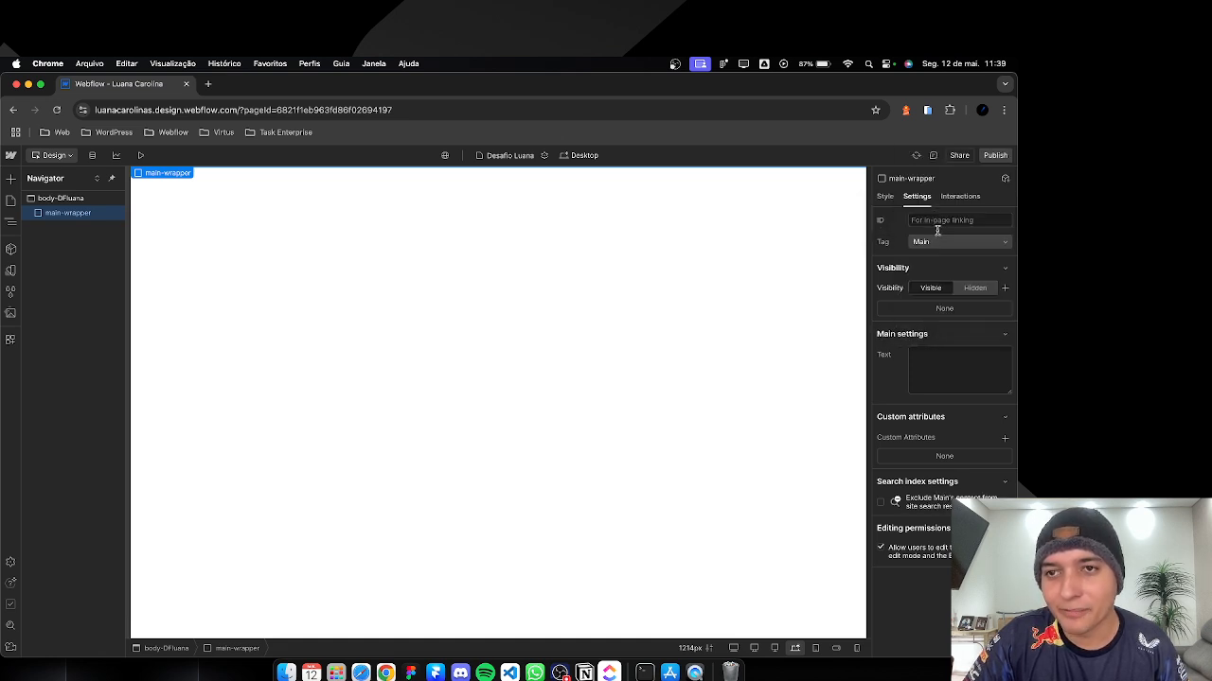
click(886, 197)
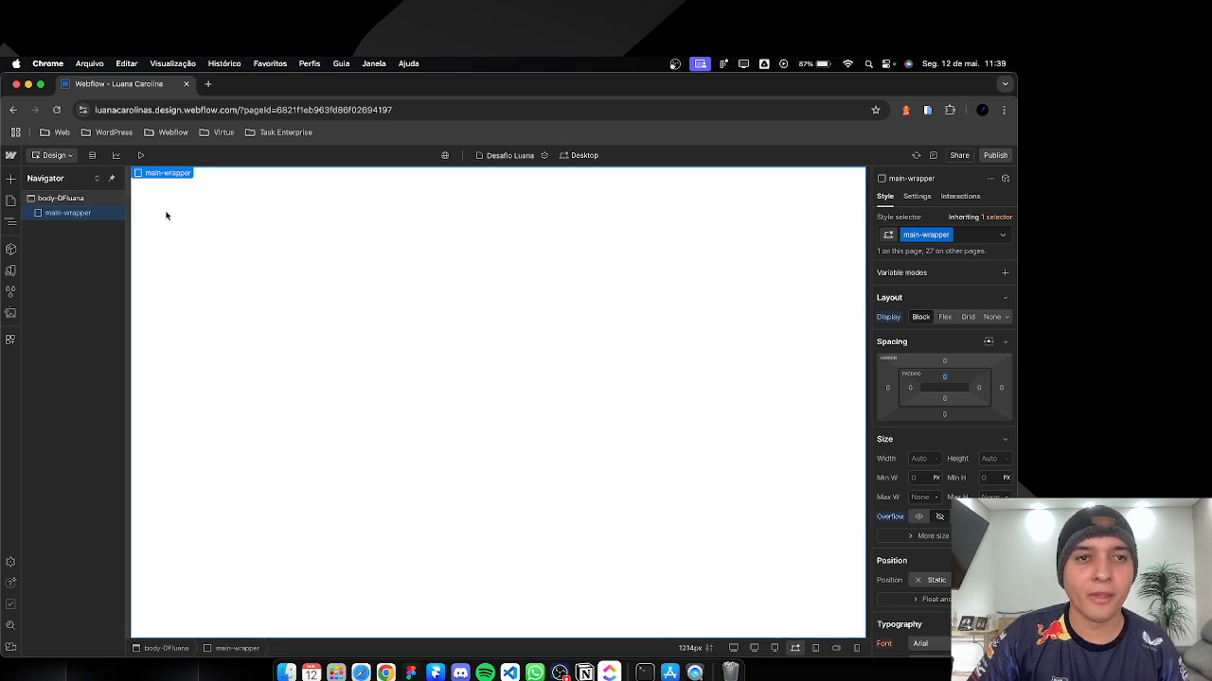
Step: Add a Section element inside main-wrapper
click(10, 178)
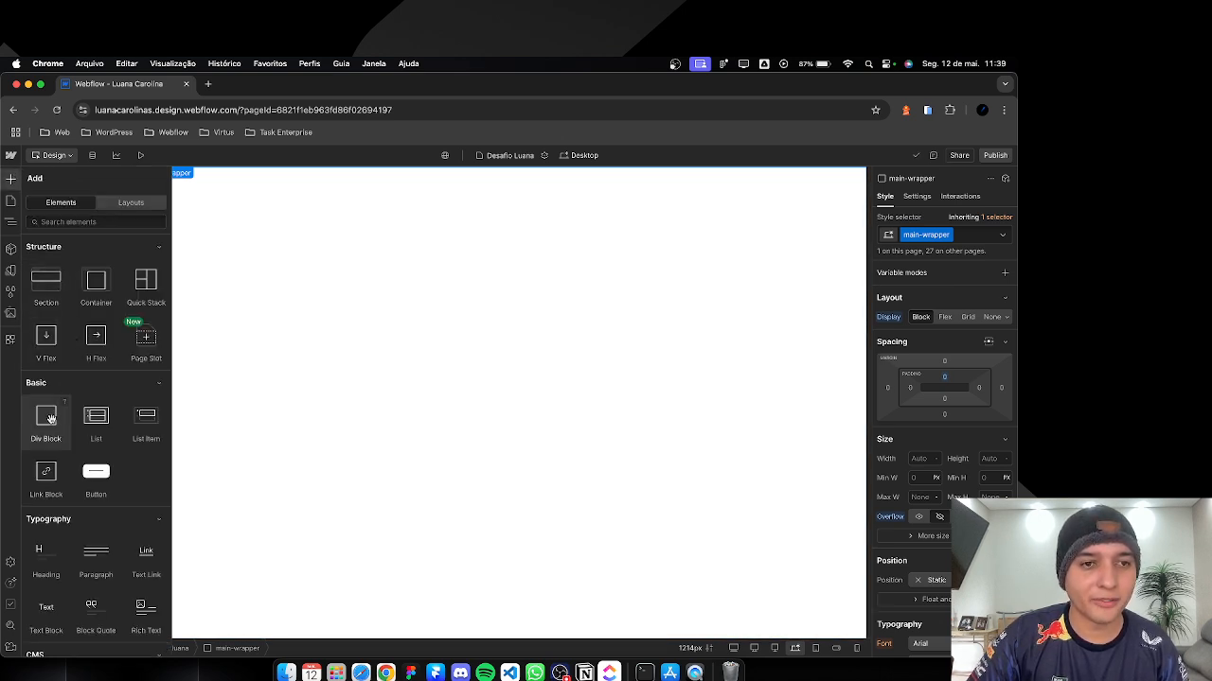
scroll(74, 359, down, 1)
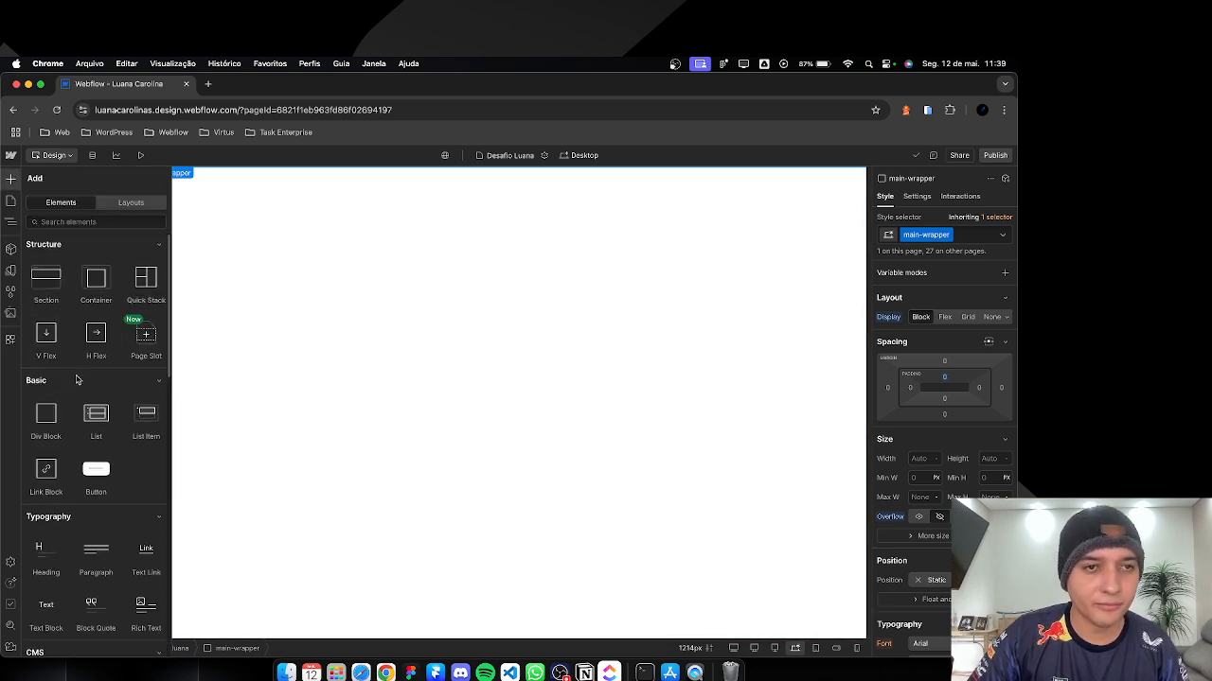
click(49, 292)
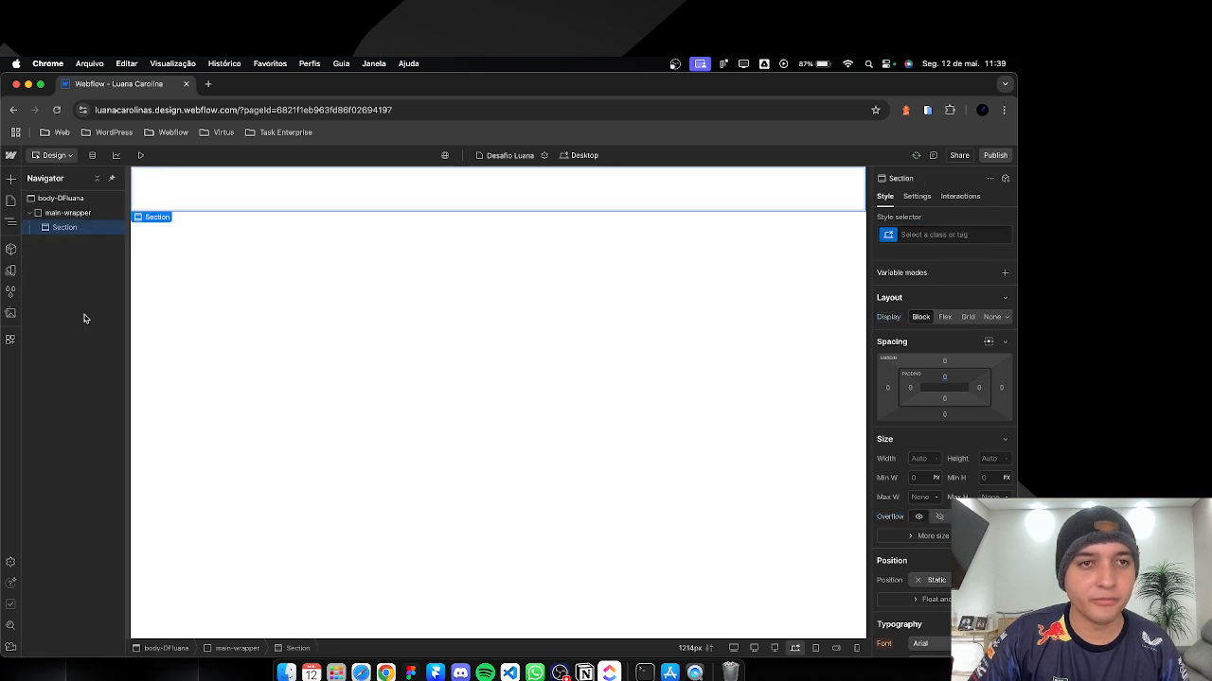
Step: Create the class header-DF on the new Section inside main-wrapper
click(921, 236)
text(header)
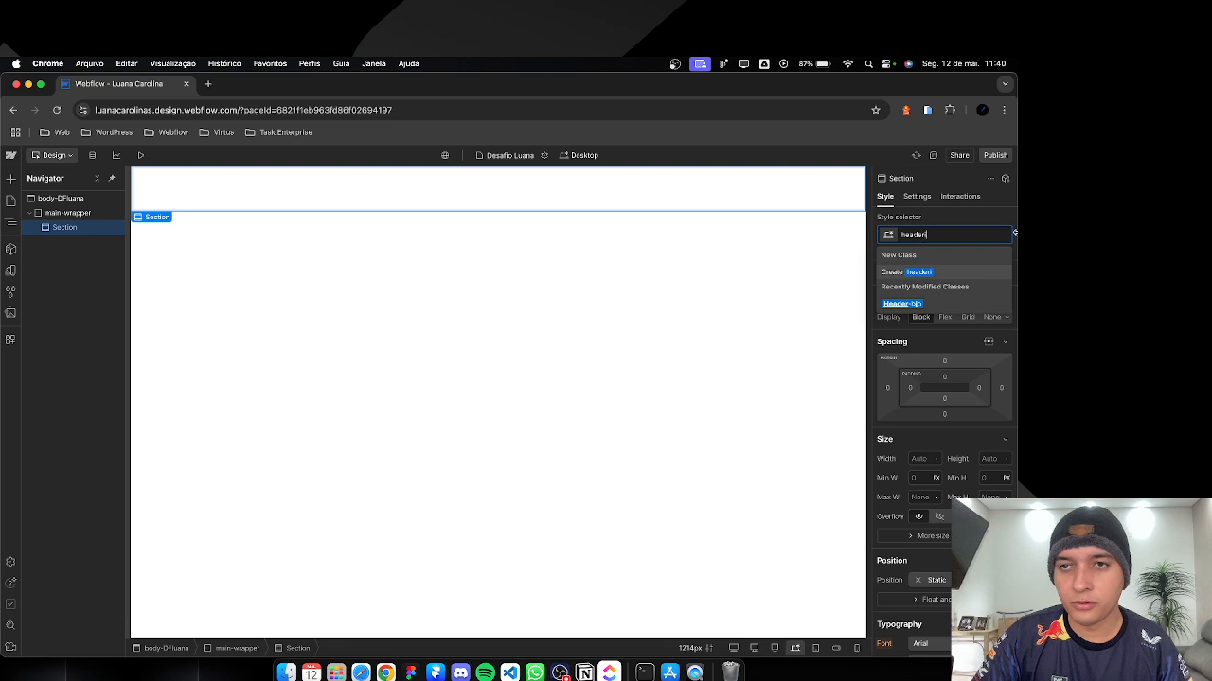
text(-DF)
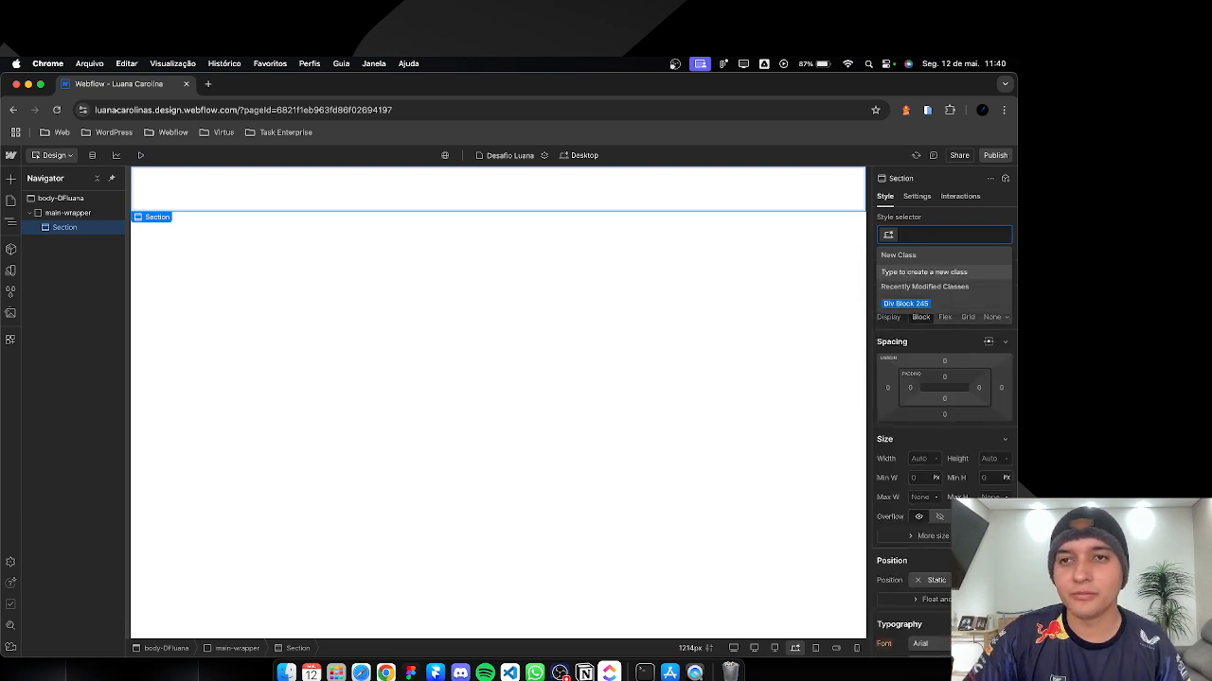
key(Return)
Step: Set the header-DF section's width to 100% and its height to 100vh
scroll(960, 369, down, 1)
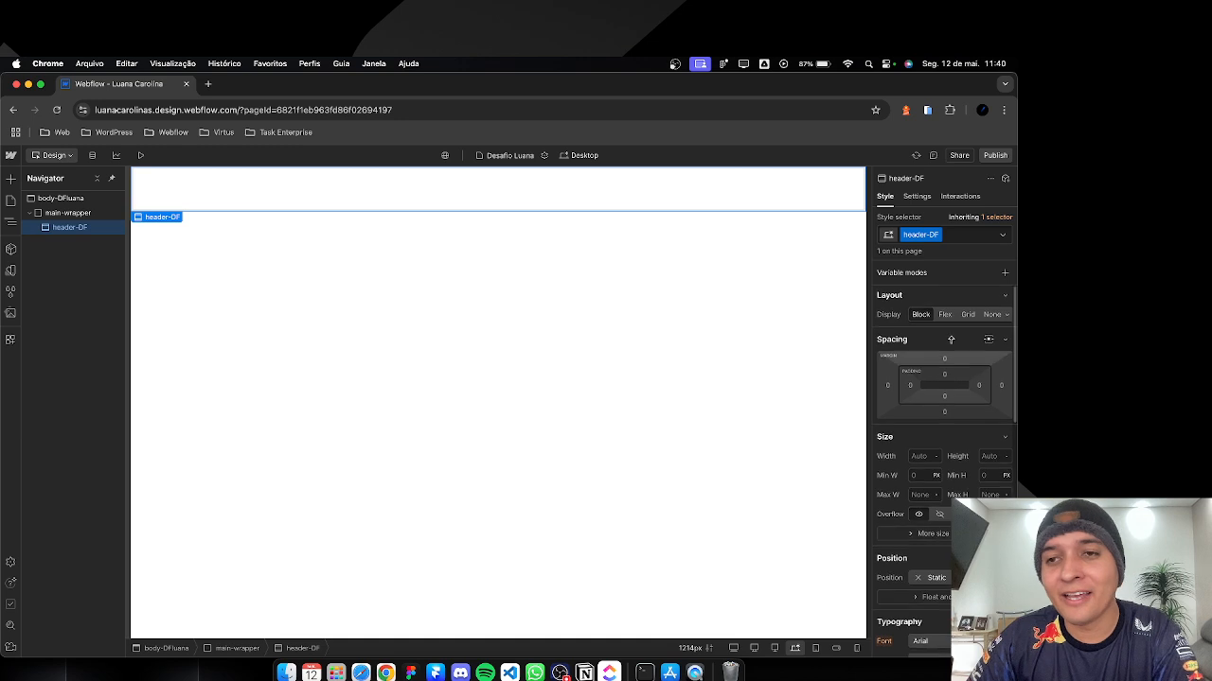
click(927, 455)
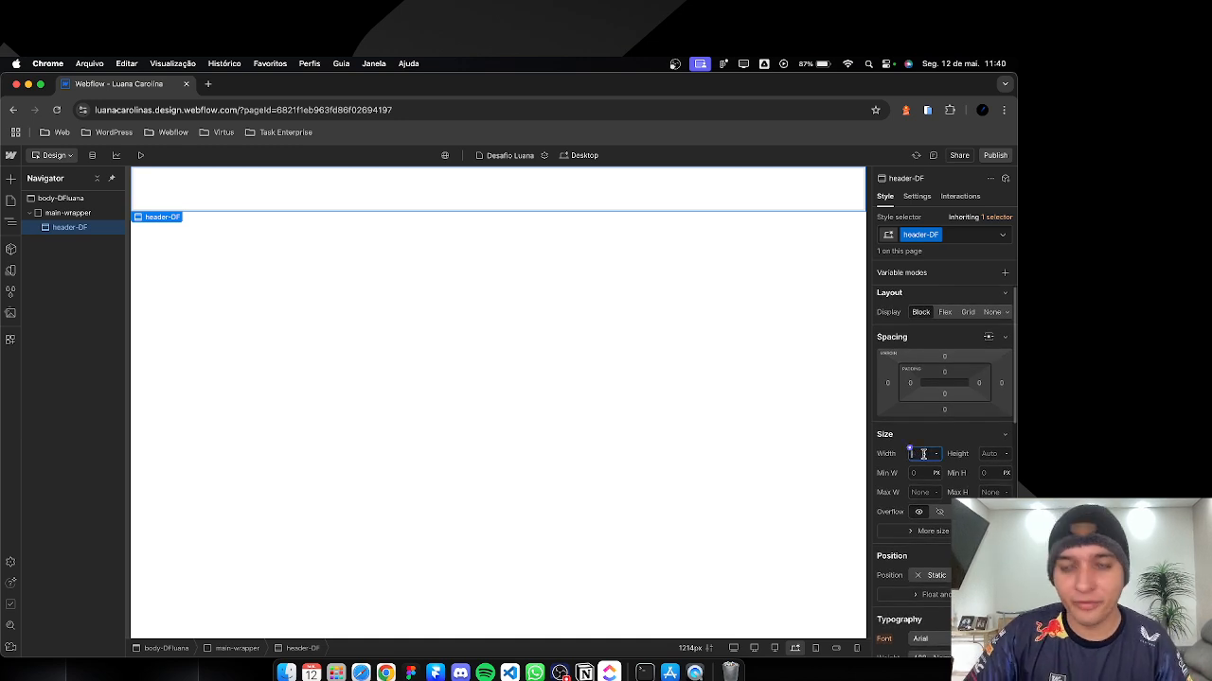
text(100)
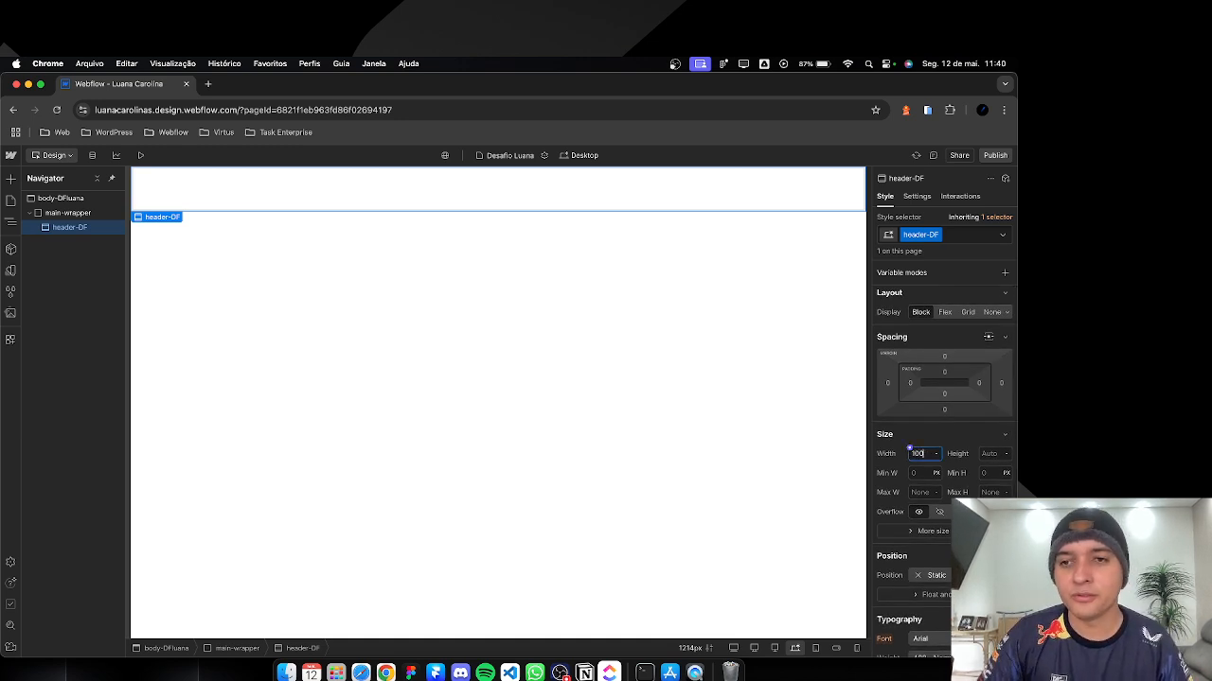
text(%)
click(996, 454)
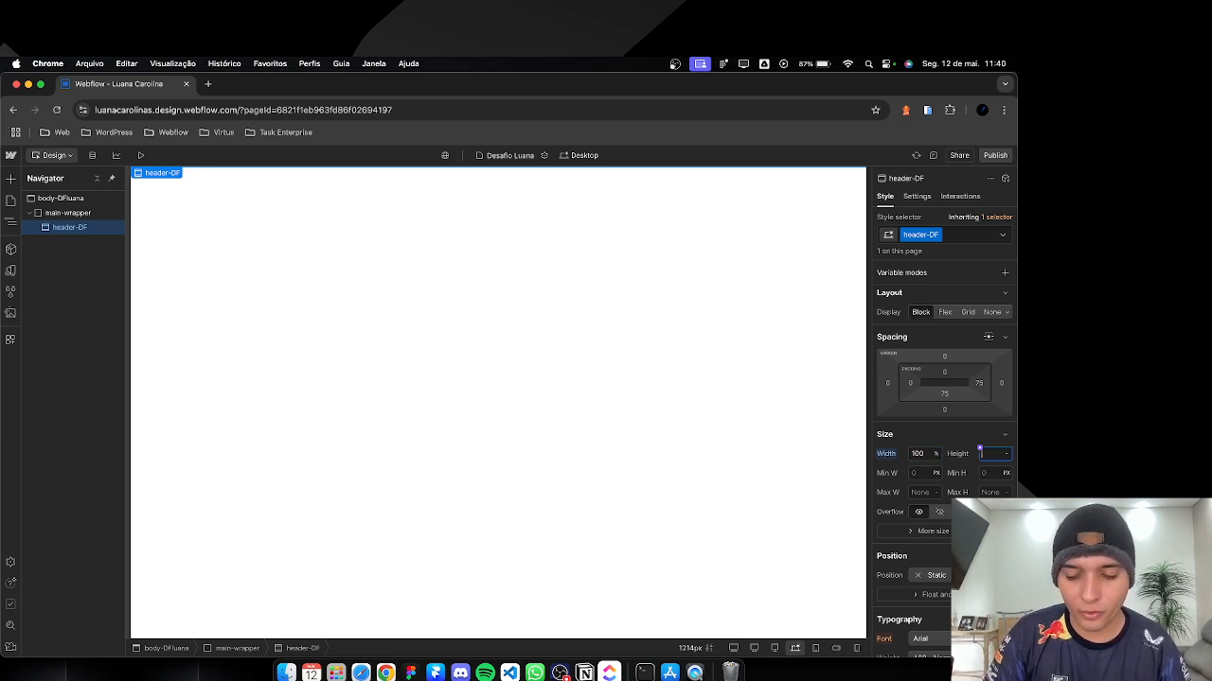
text(100vh)
key(Return)
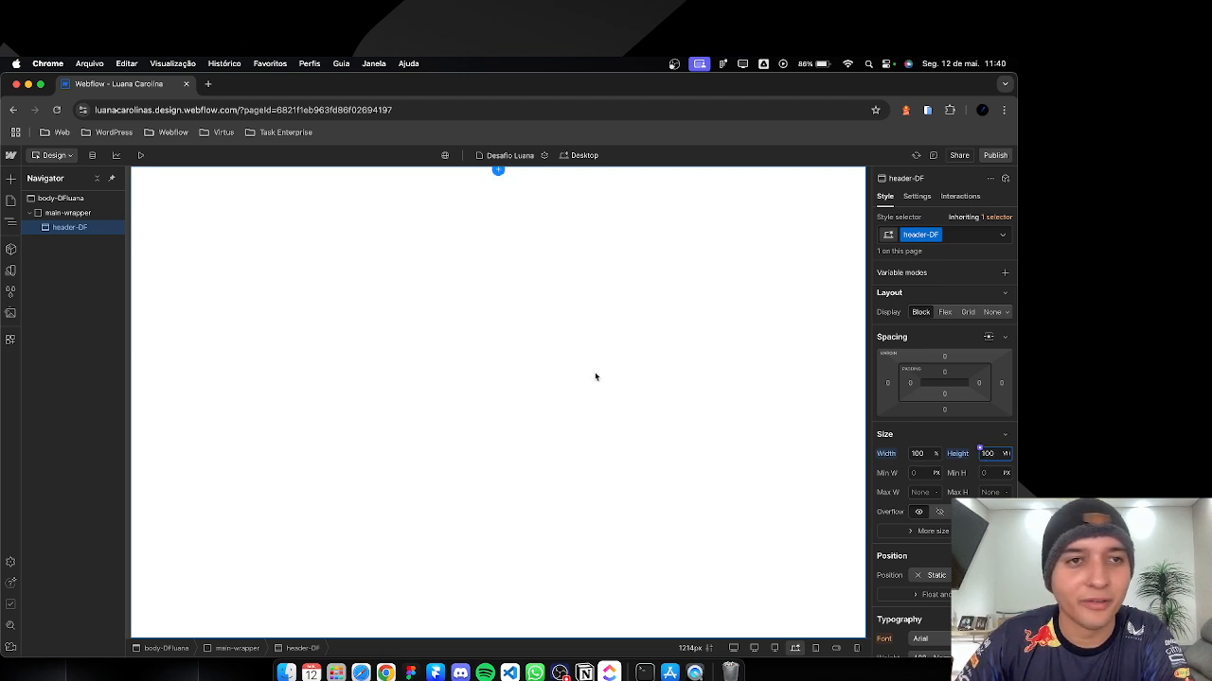
Step: Set the font of the body-DFluana element to Poppins
click(81, 200)
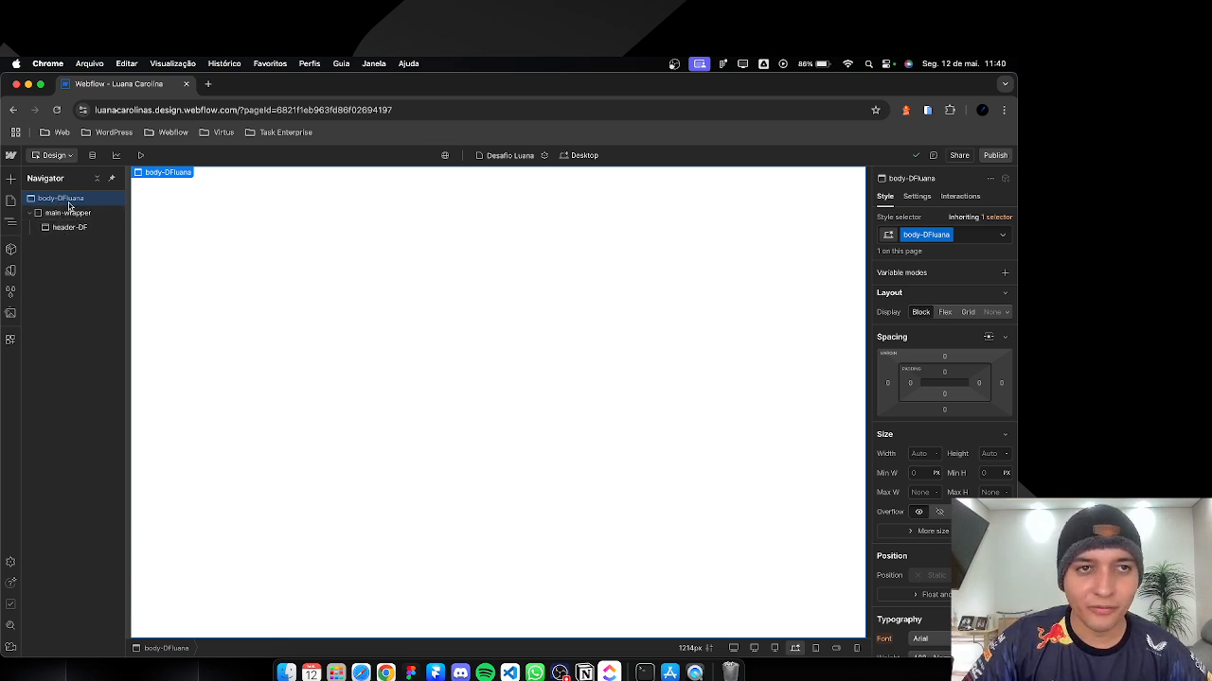
scroll(910, 443, down, 5)
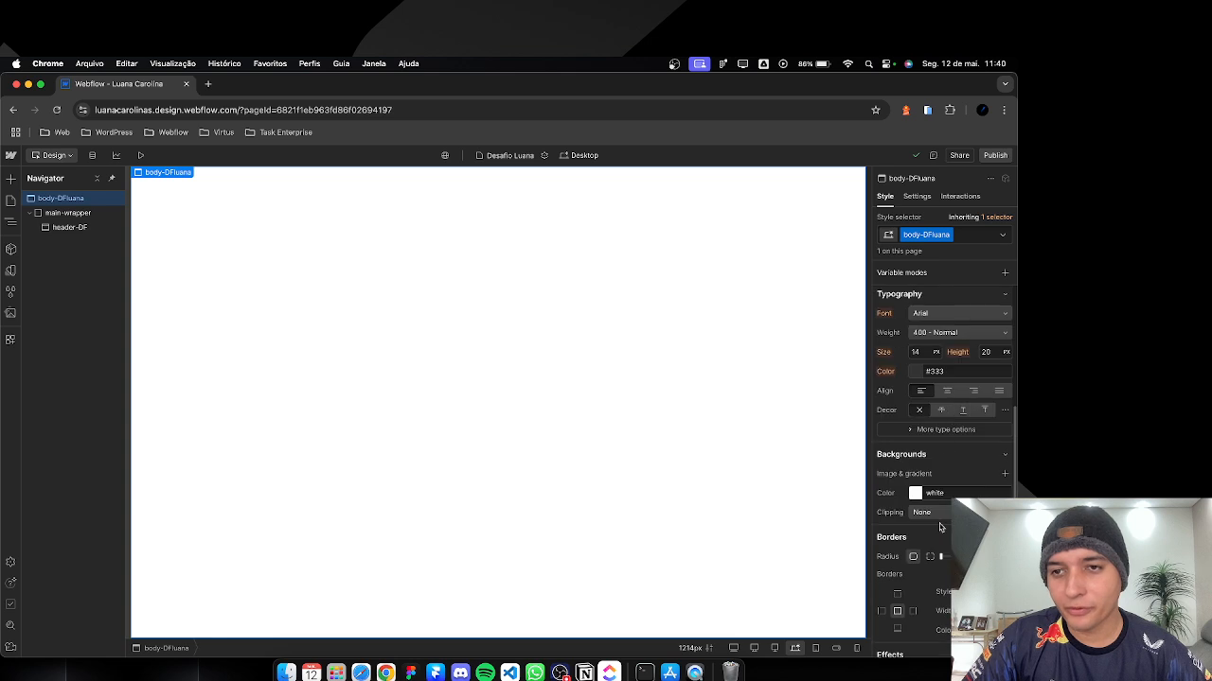
scroll(914, 439, up, 1)
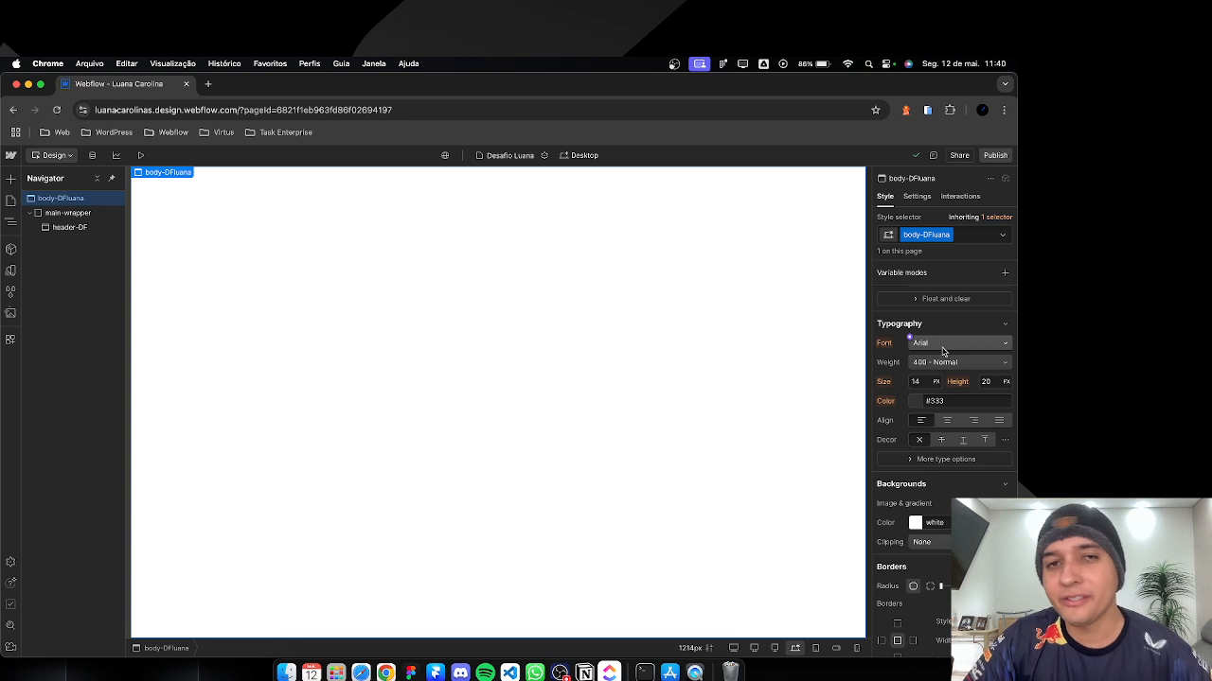
click(56, 231)
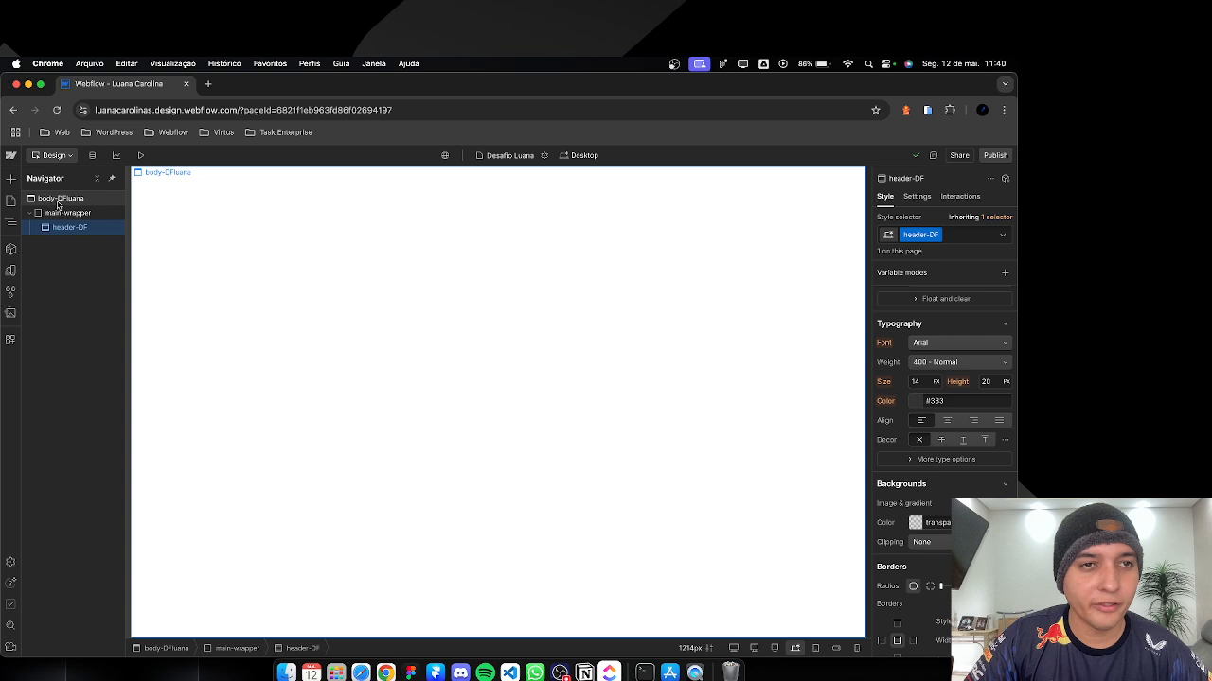
click(60, 201)
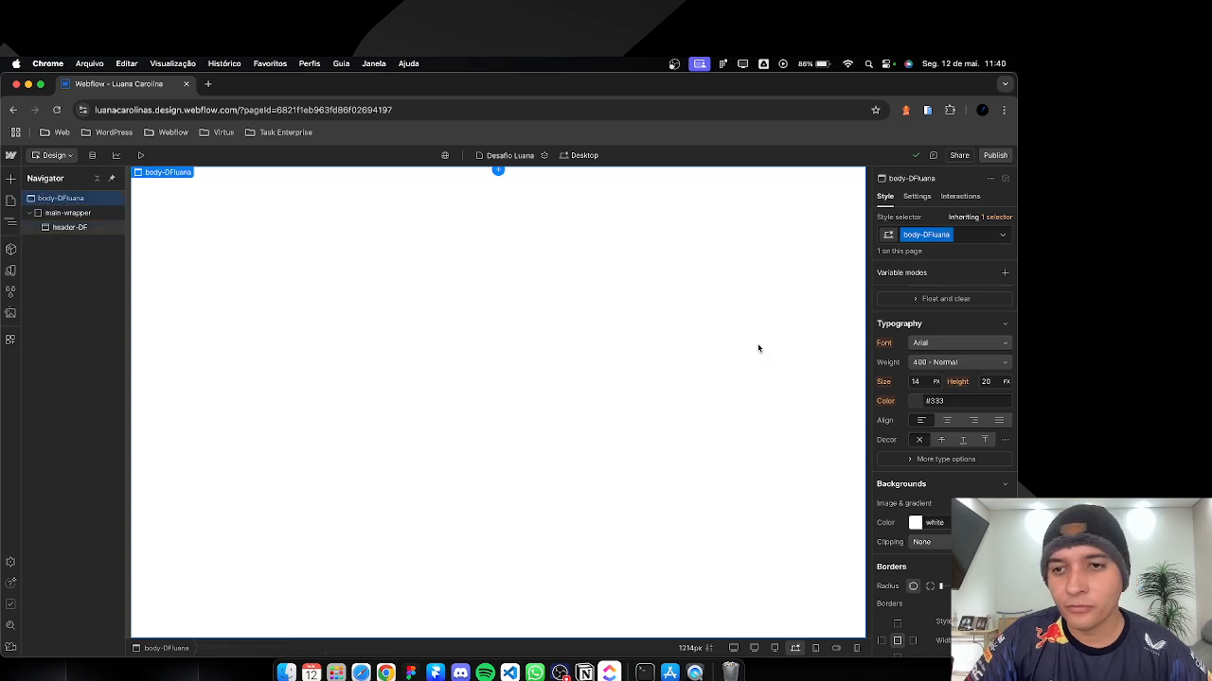
click(944, 346)
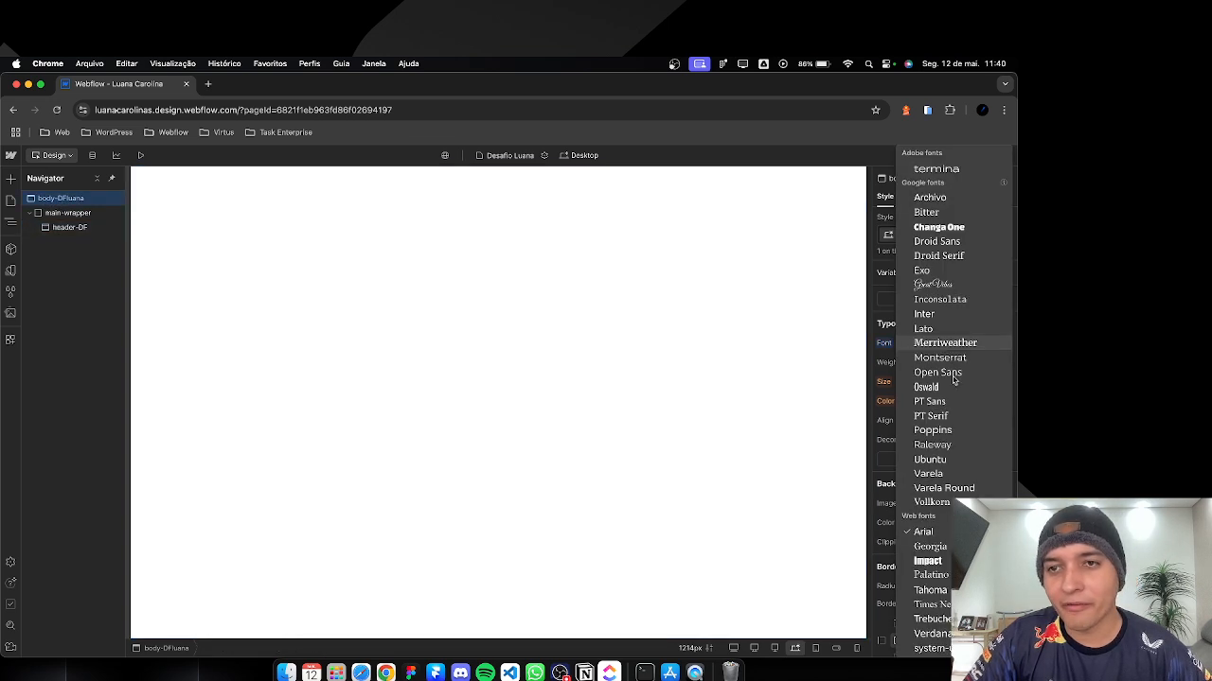
click(942, 432)
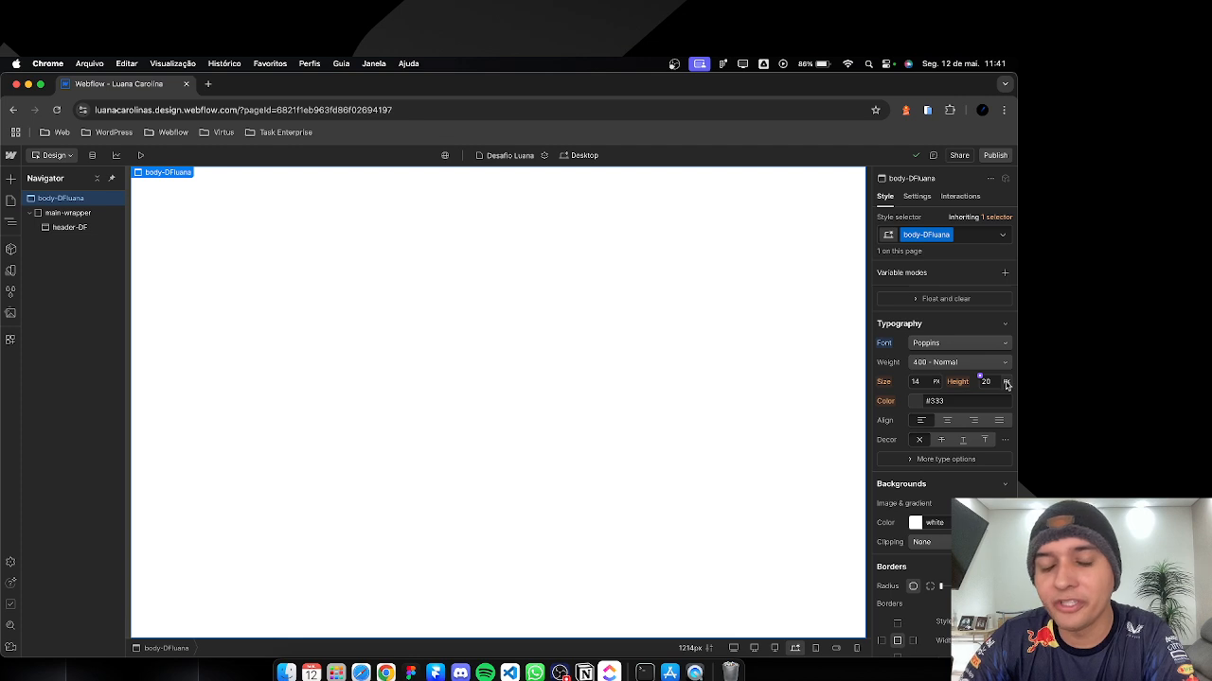
Step: Set the body's font size to 18 px and its line height to 130%
click(918, 381)
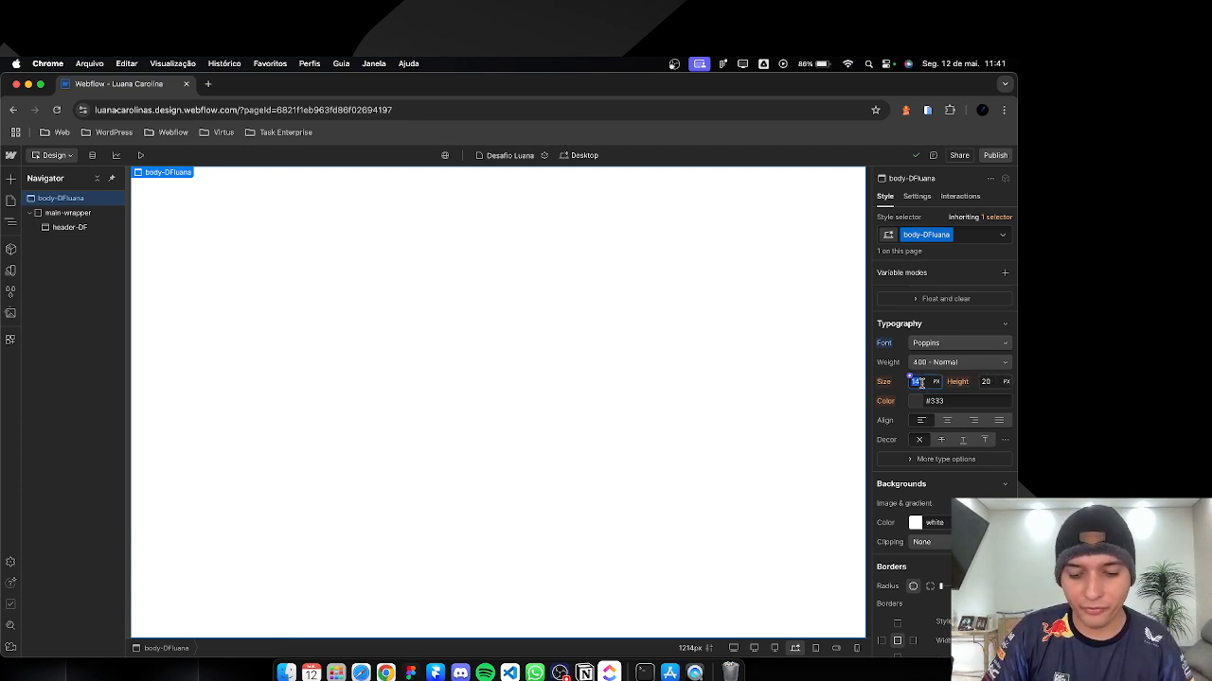
text(18)
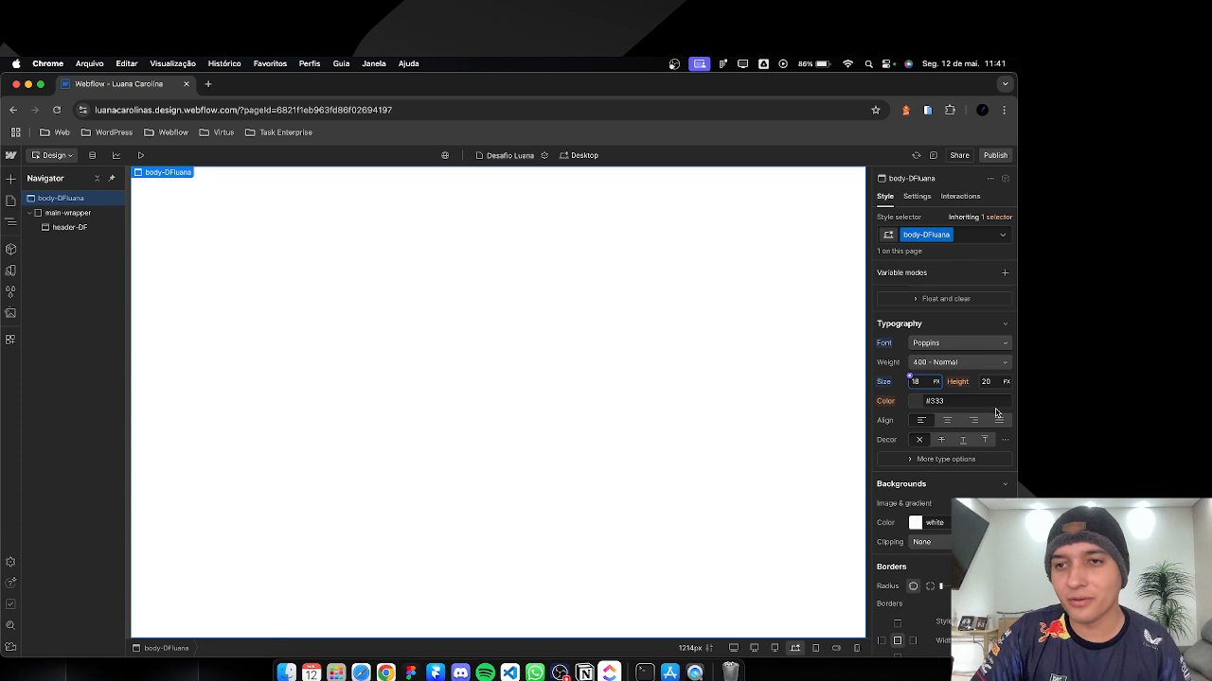
click(986, 381)
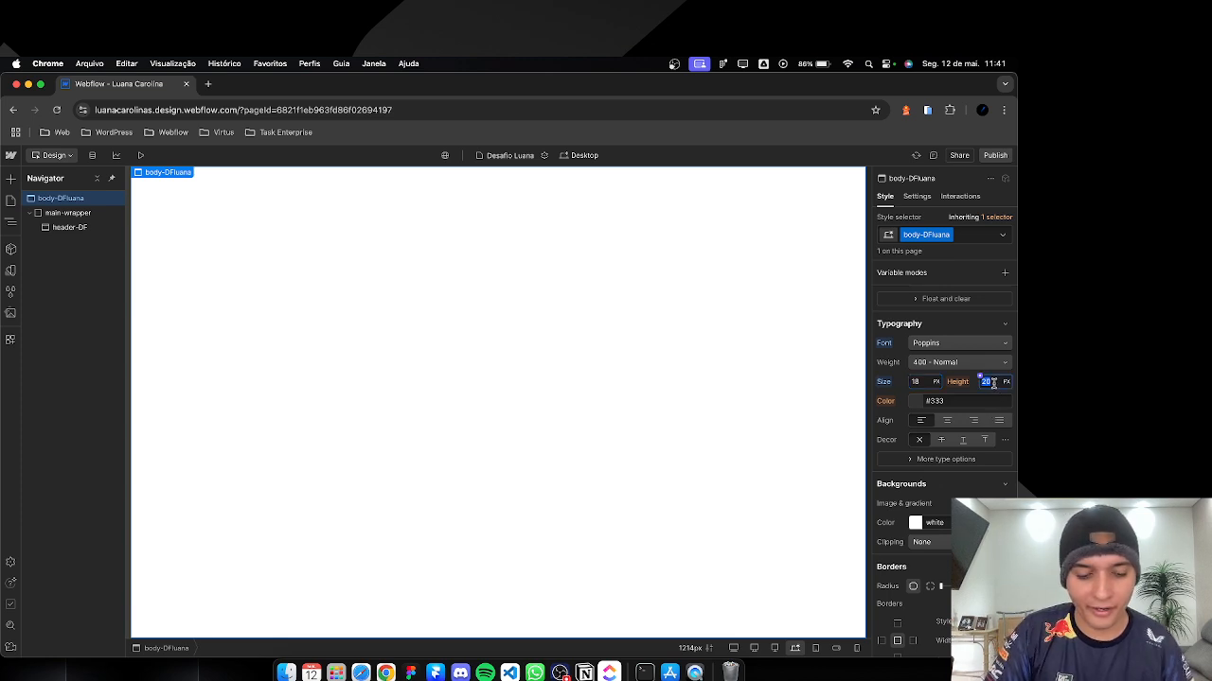
text(130)
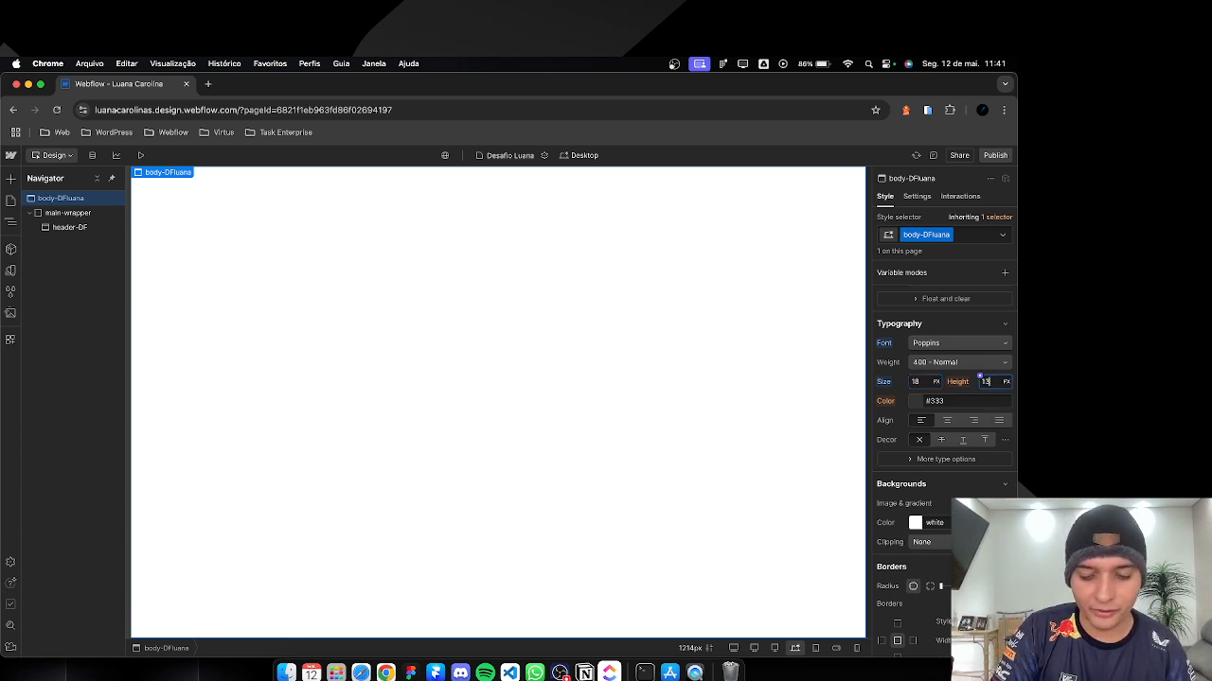
text(%)
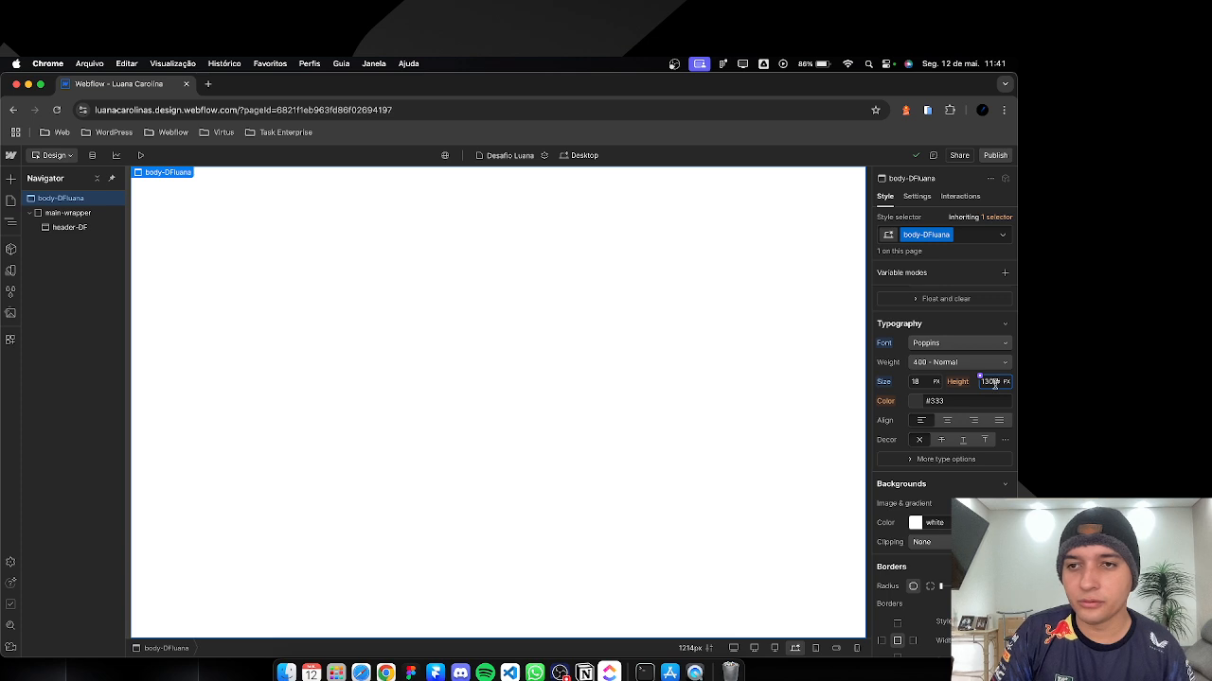
key(BackSpace)
text(%)
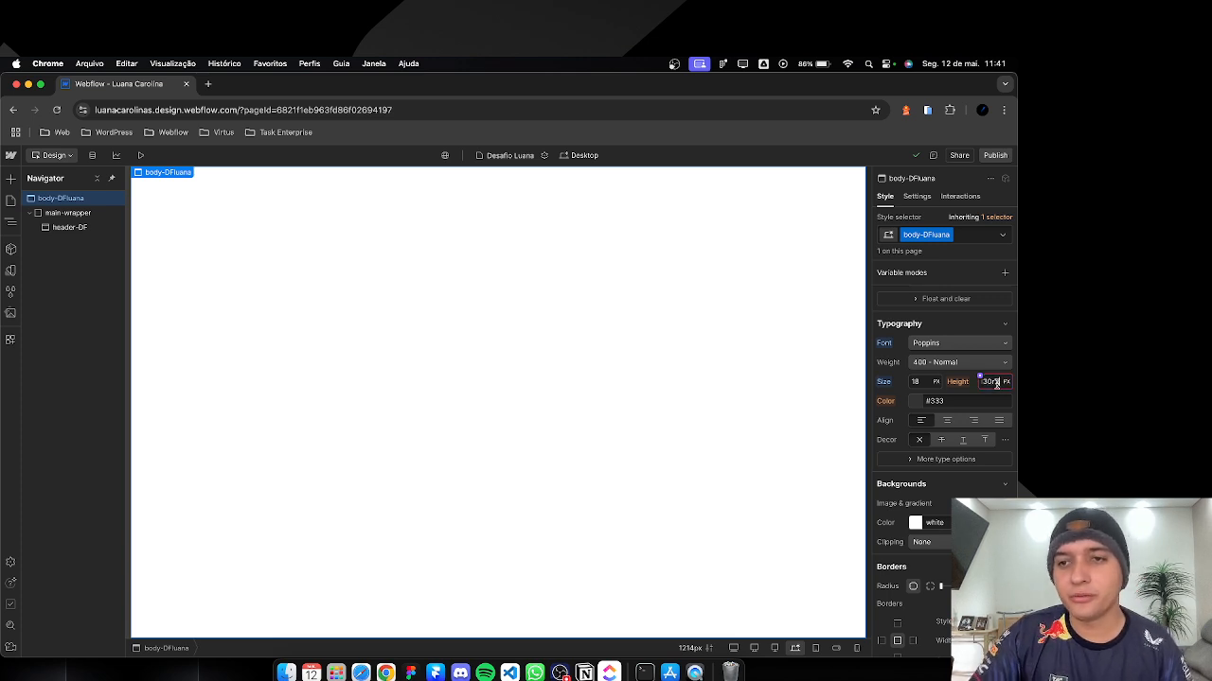
key(BackSpace)
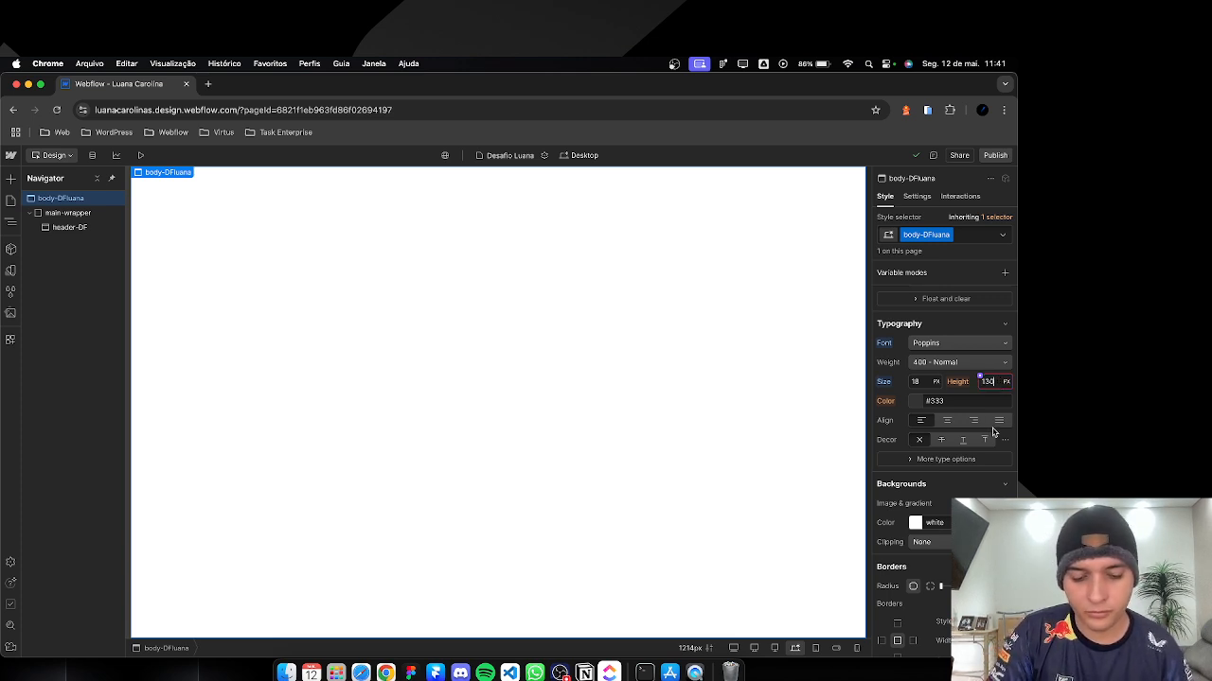
text(%)
key(Return)
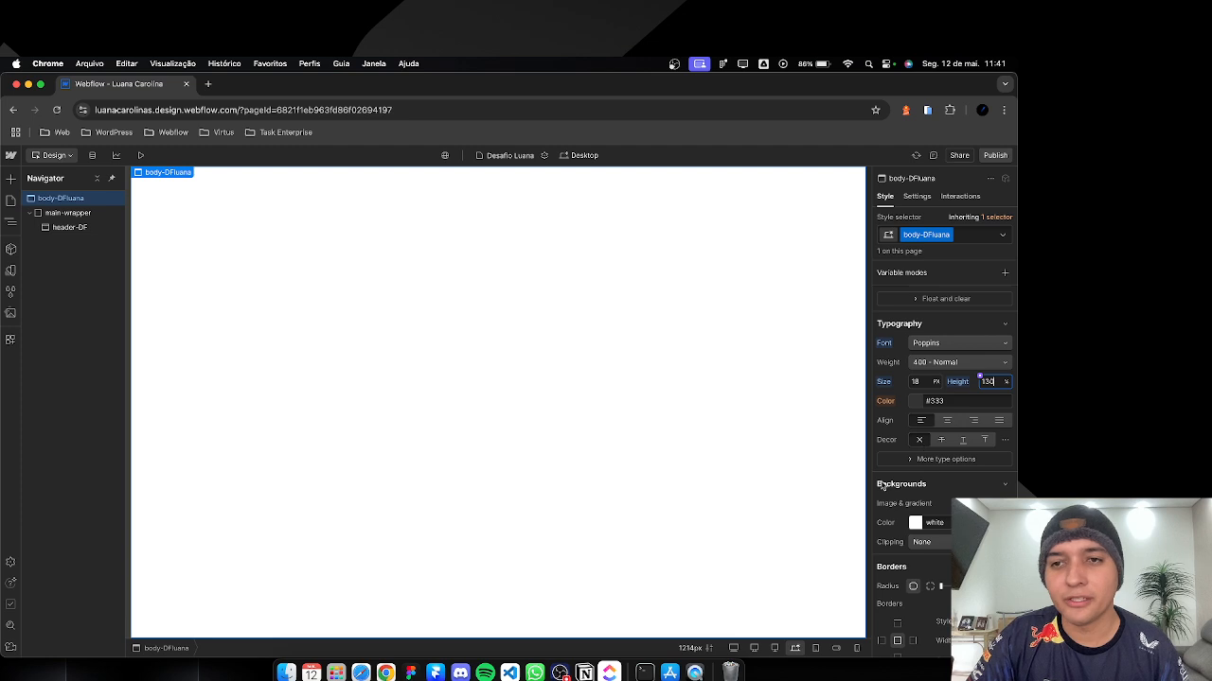
Step: Check the hero paragraph's fill in Figma, and set the body's text color to 020202 back in Webflow
key(super+Tab)
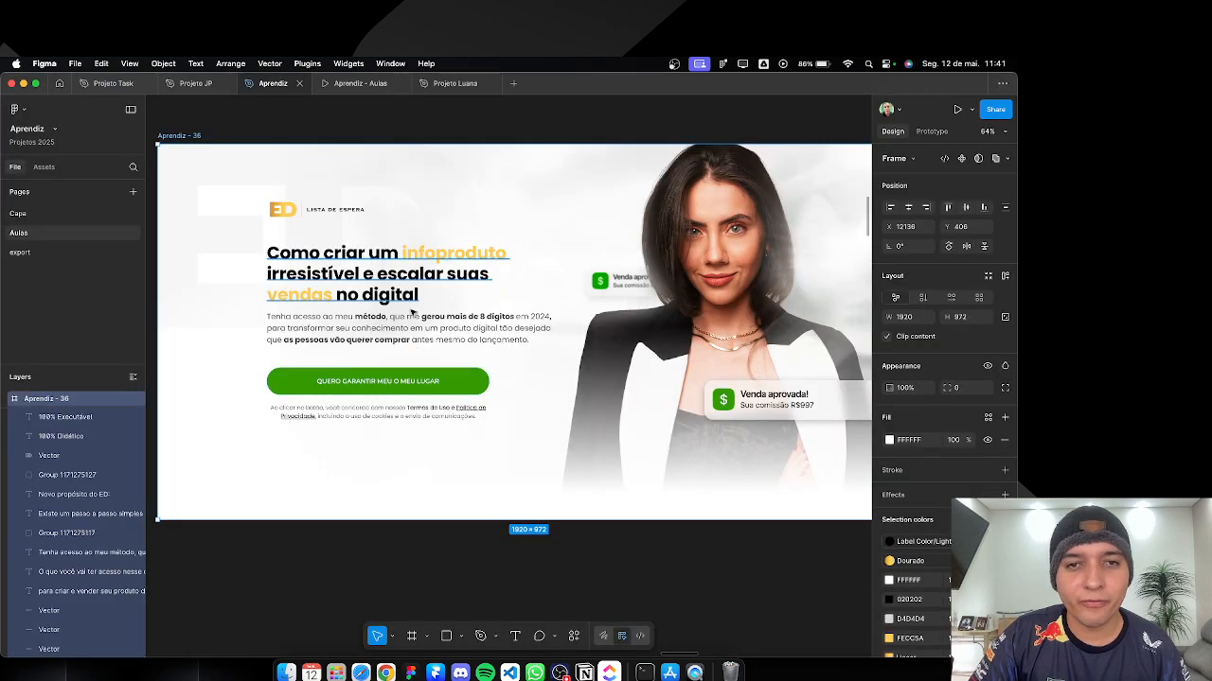
click(410, 323)
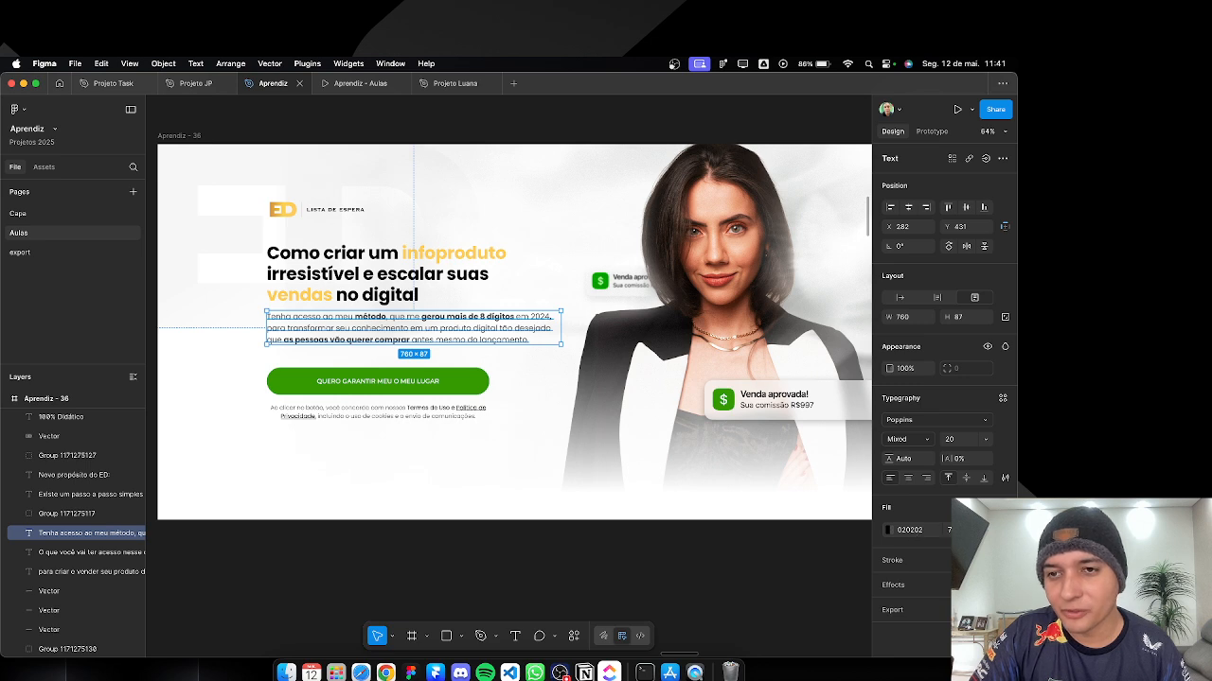
key(super+Tab)
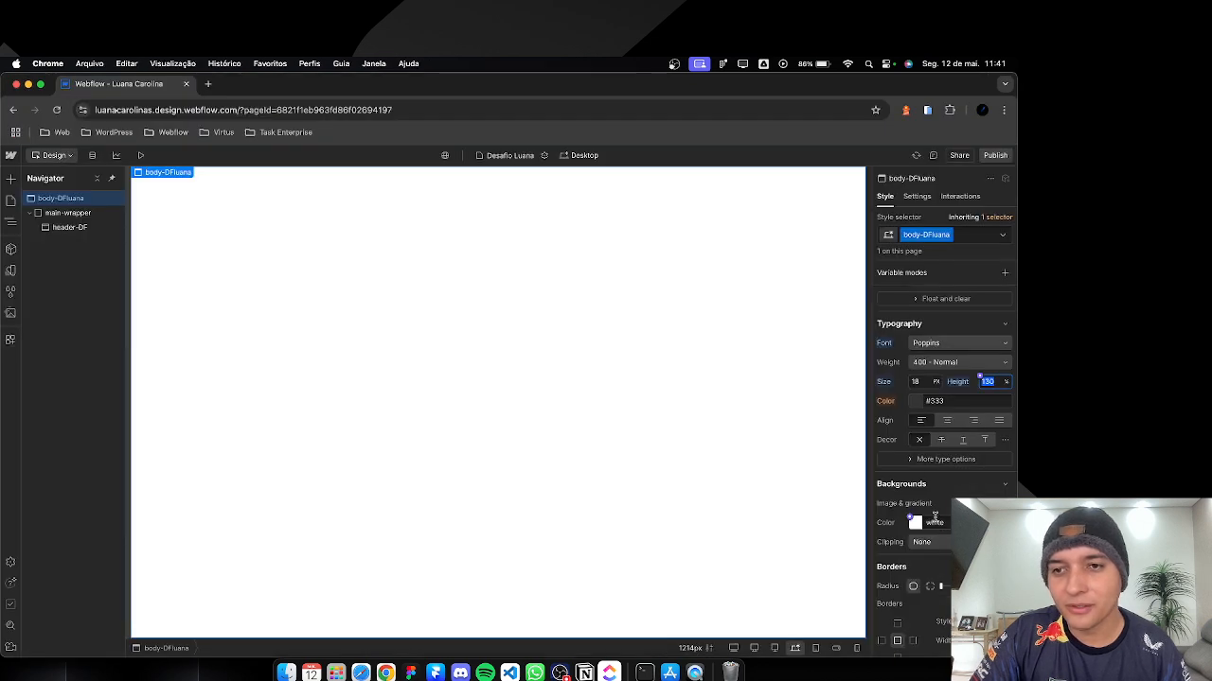
click(941, 402)
text(020202)
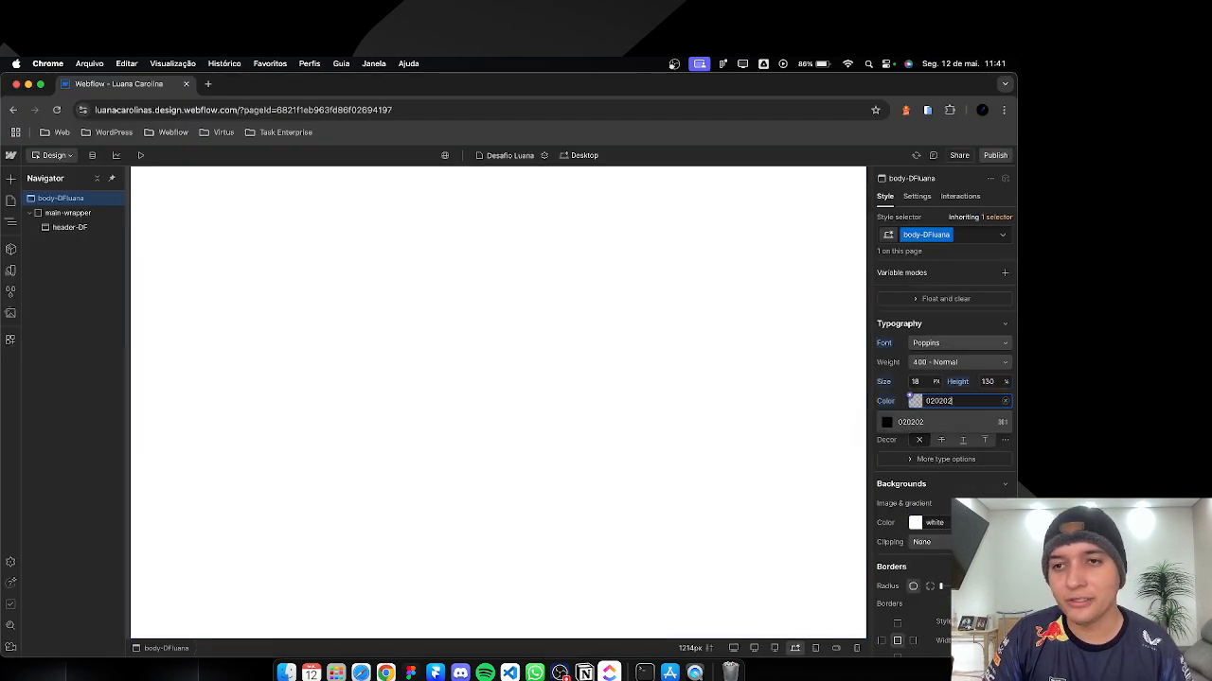
key(Return)
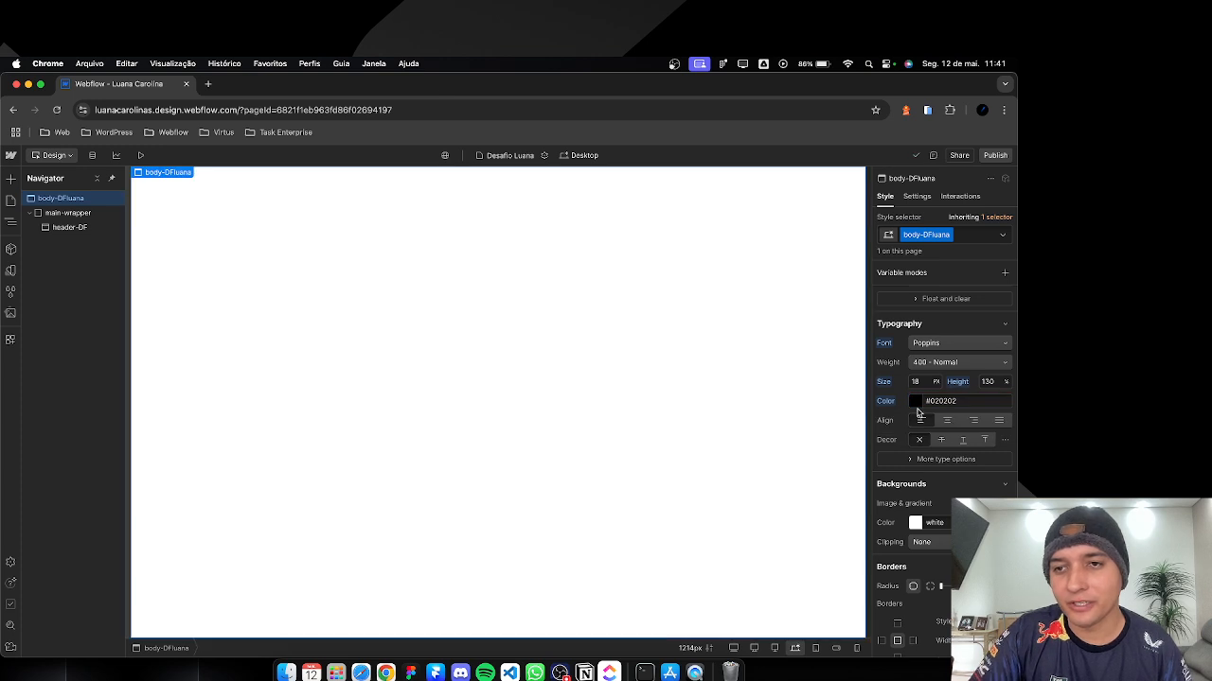
Step: Reduce the opacity of the body's text color to 70%, giving rgba(2, 2, 2, 0.7)
click(915, 401)
click(893, 549)
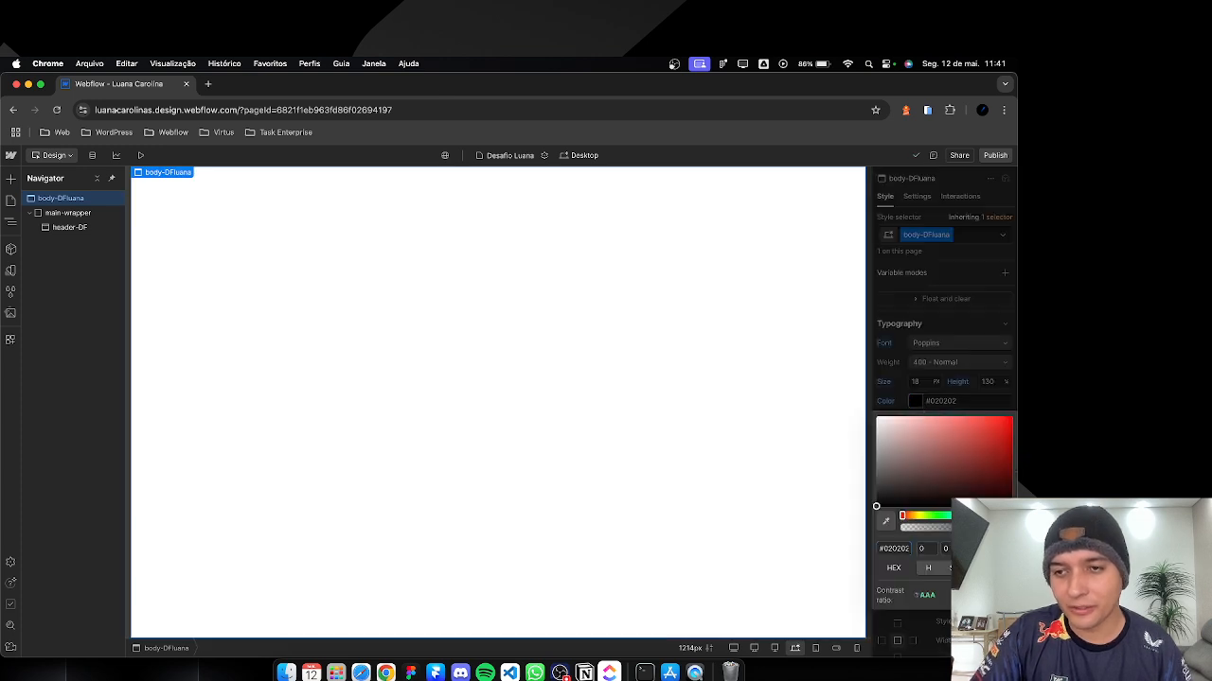
key(Return)
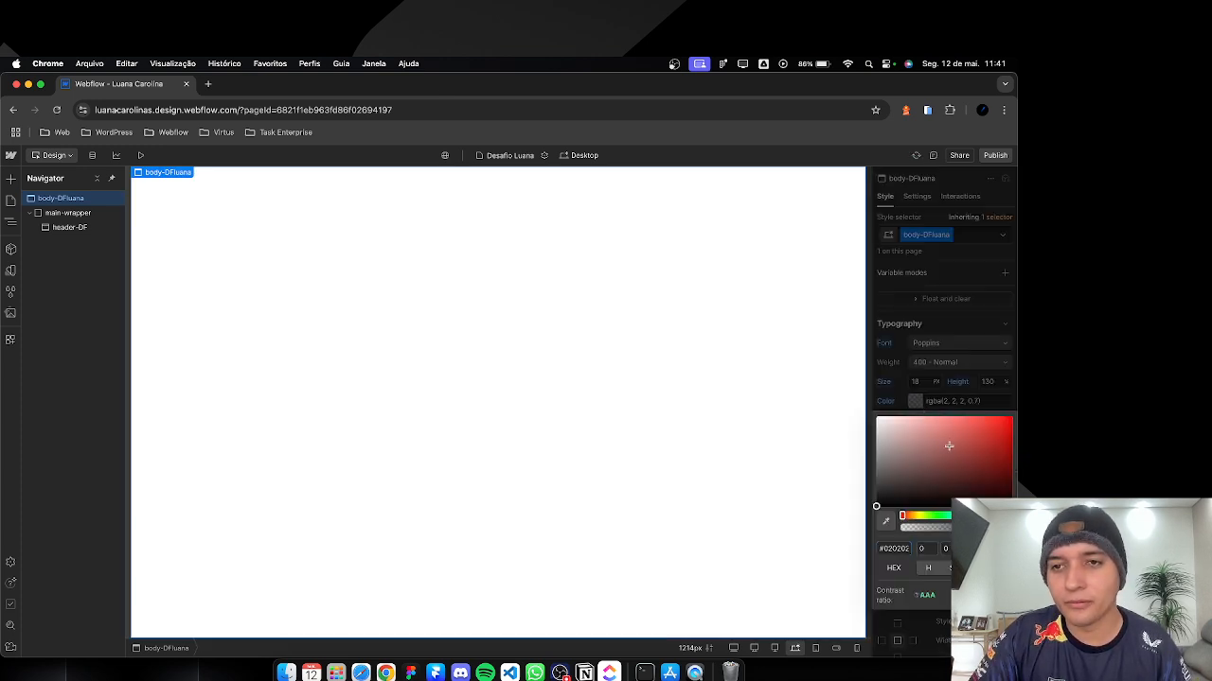
click(940, 401)
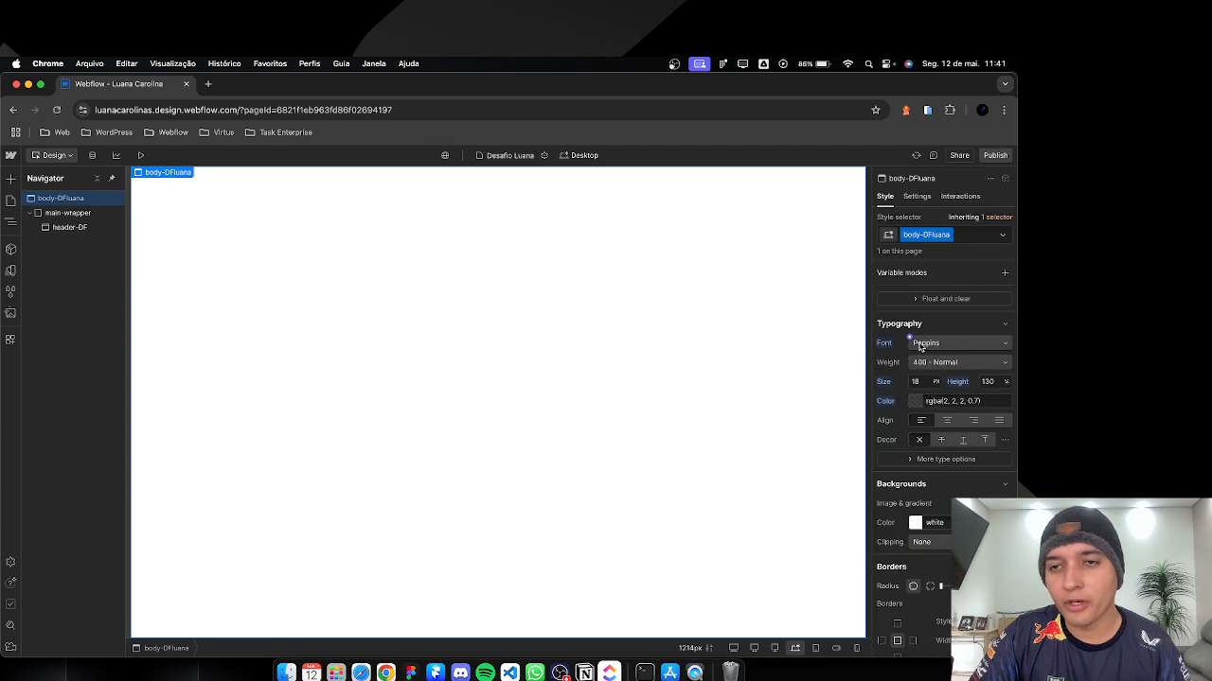
Step: Review the hero frame in Figma, and set the body's background color to black back in Webflow
key(super+Tab)
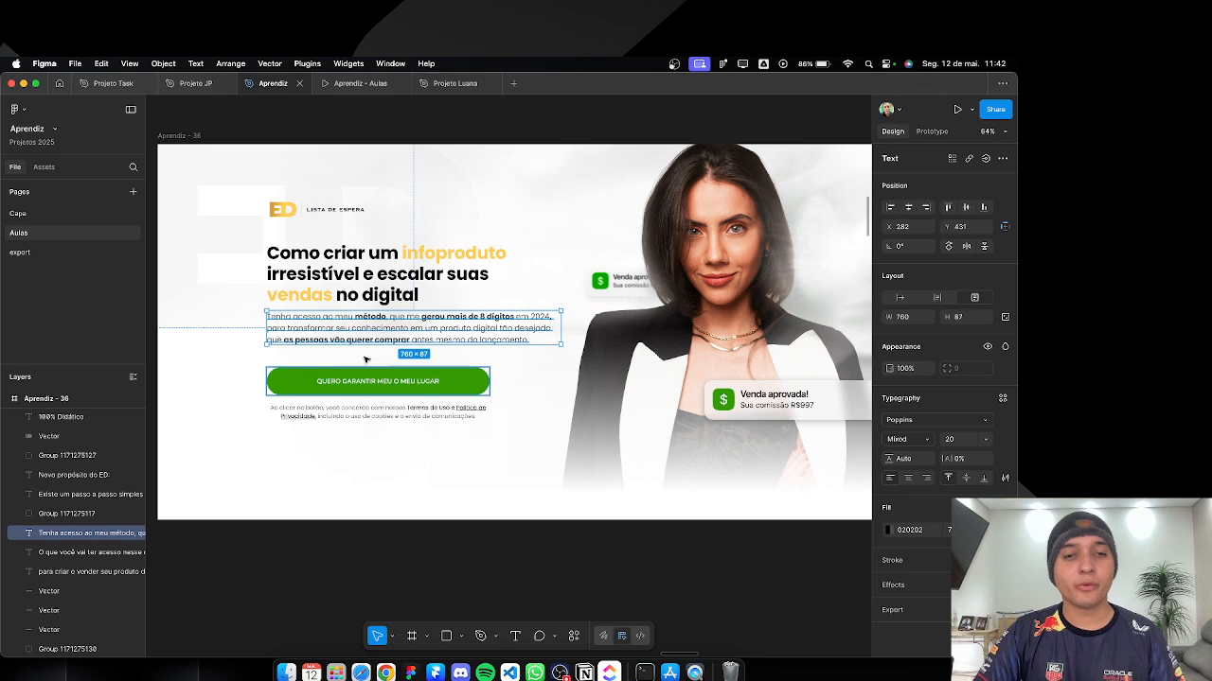
scroll(317, 251, down, 2)
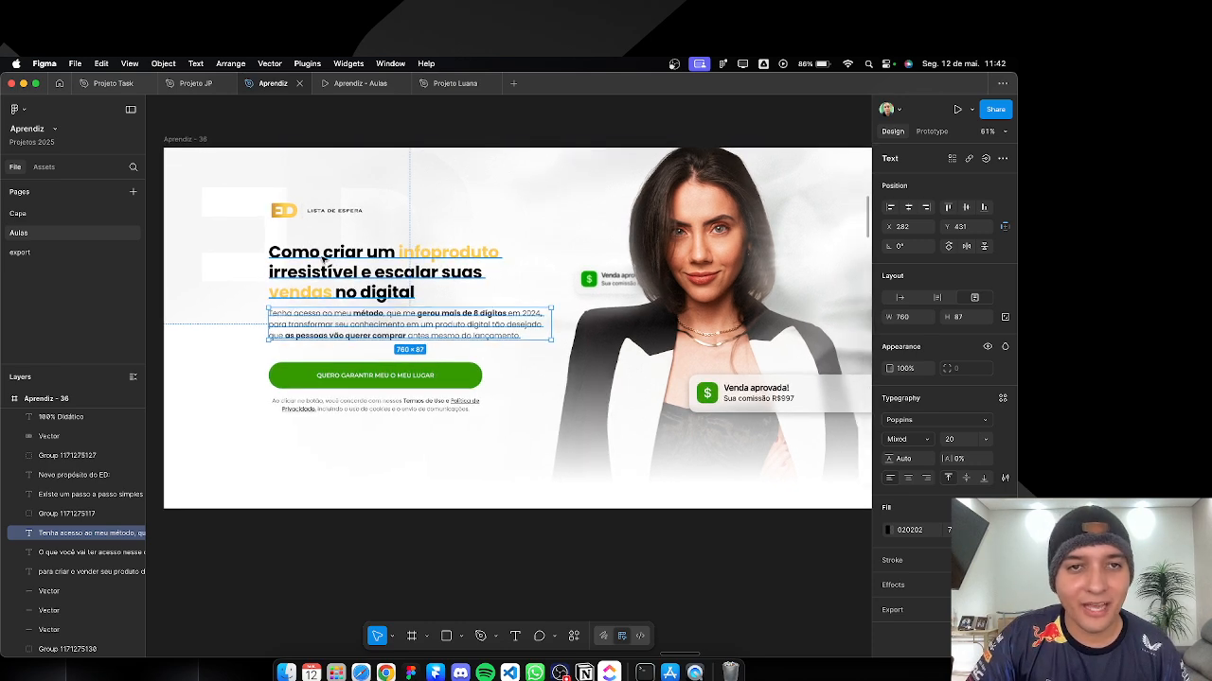
scroll(323, 258, down, 1)
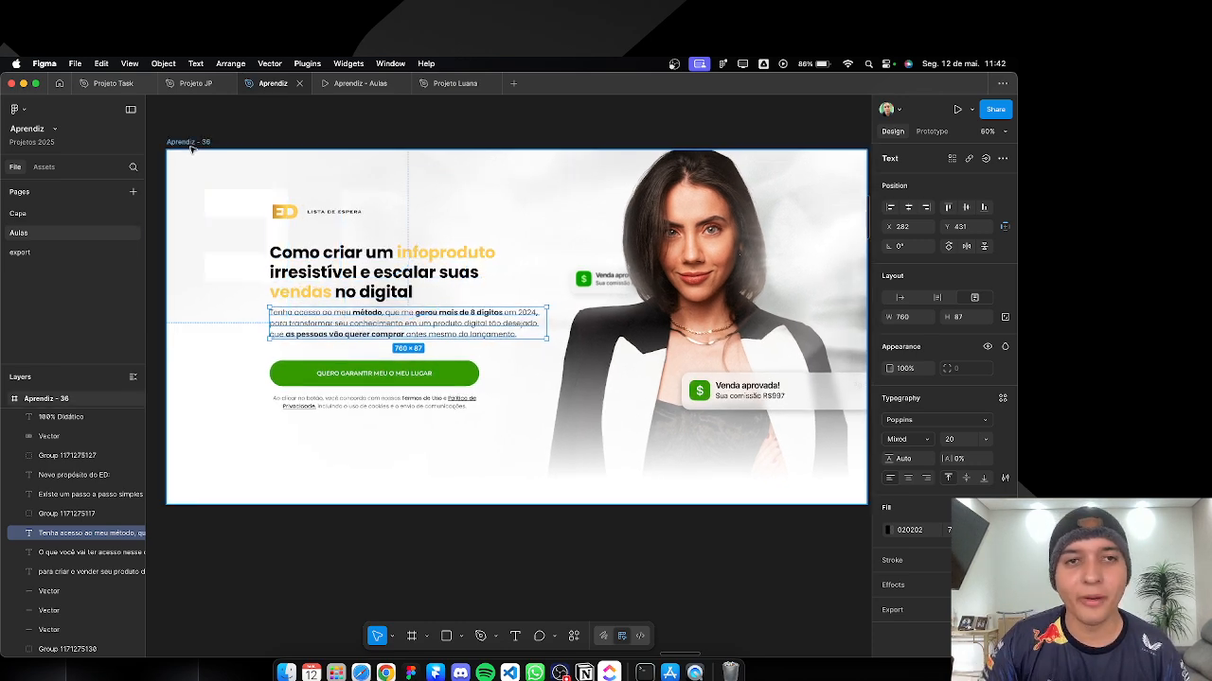
key(super+Tab)
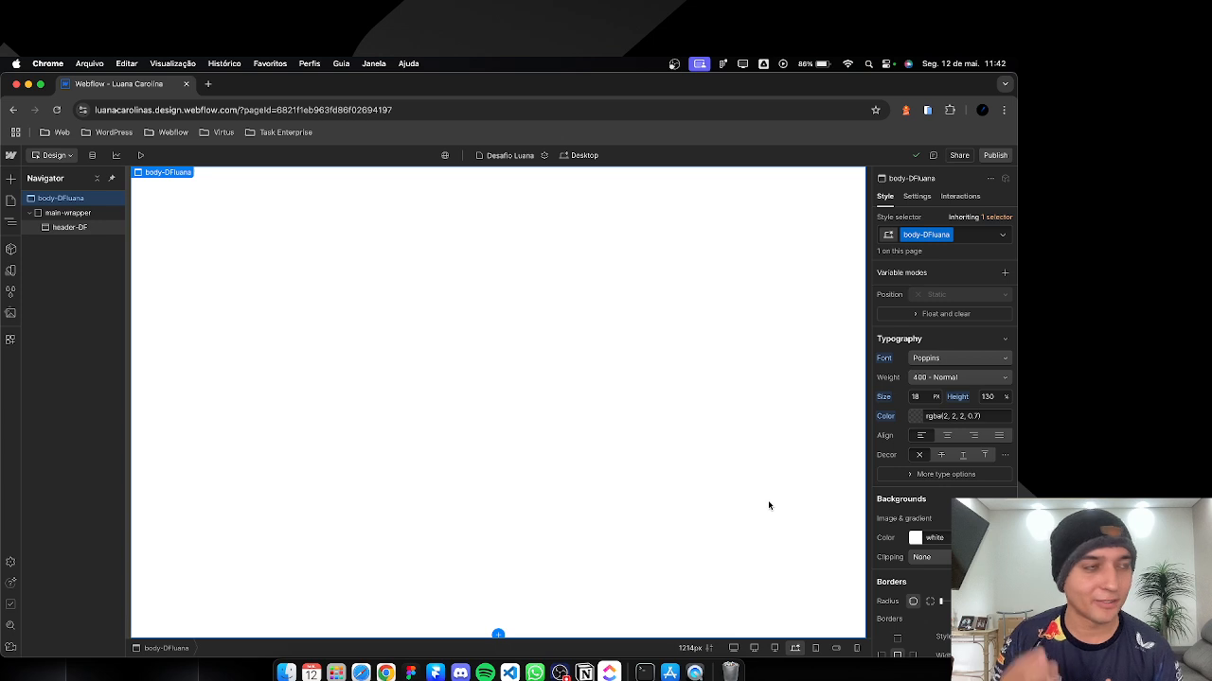
scroll(914, 536, down, 1)
click(914, 537)
drag(919, 403, 863, 472)
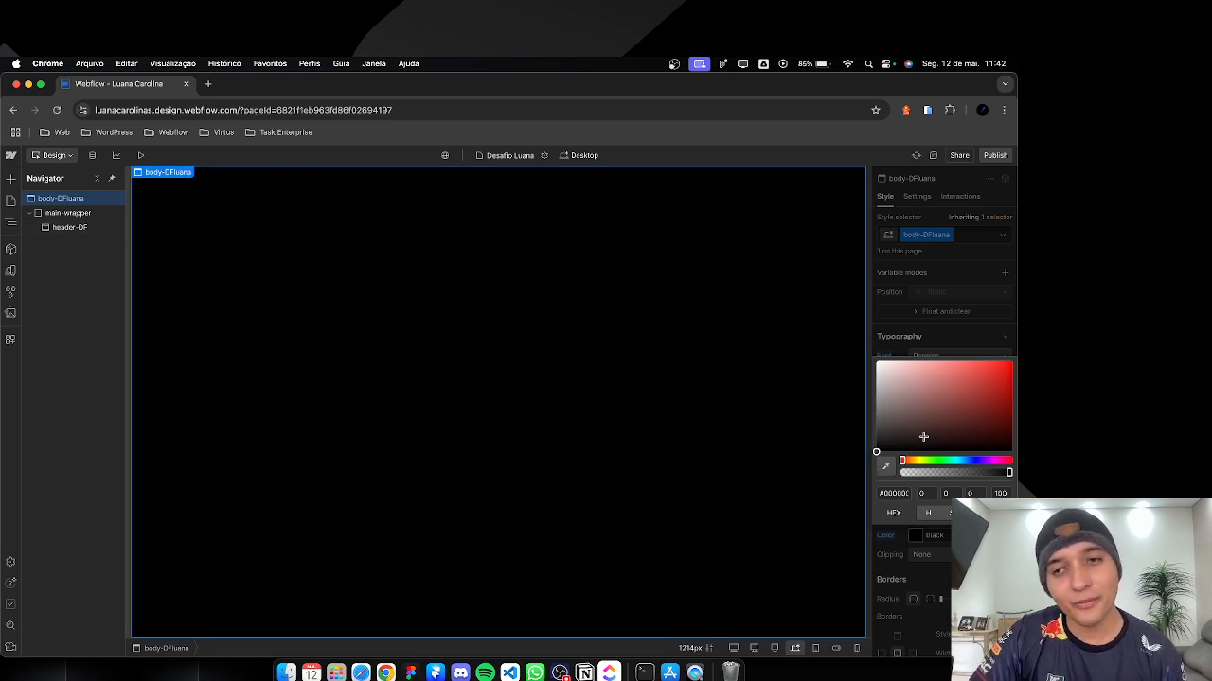
Step: Change the body's background color to white
drag(879, 422, 869, 357)
click(865, 358)
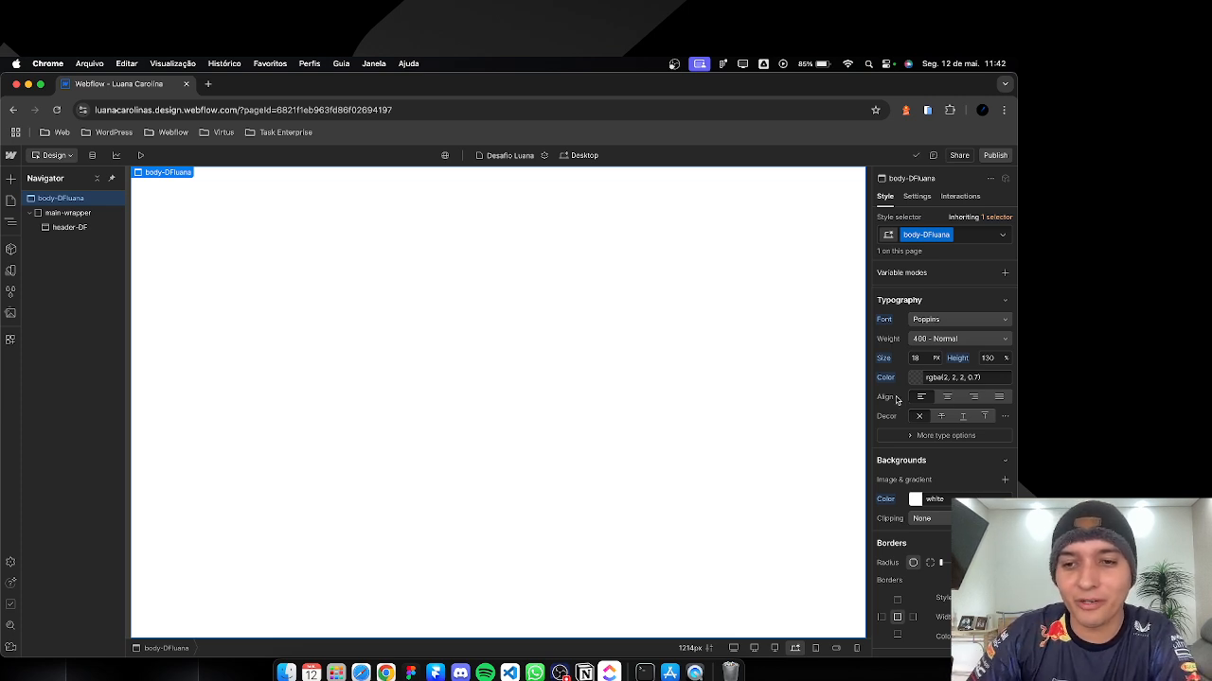
Step: Set the body's font size to 24 px at the 1440px breakpoint, and check the size at the 1920px breakpoint
click(753, 648)
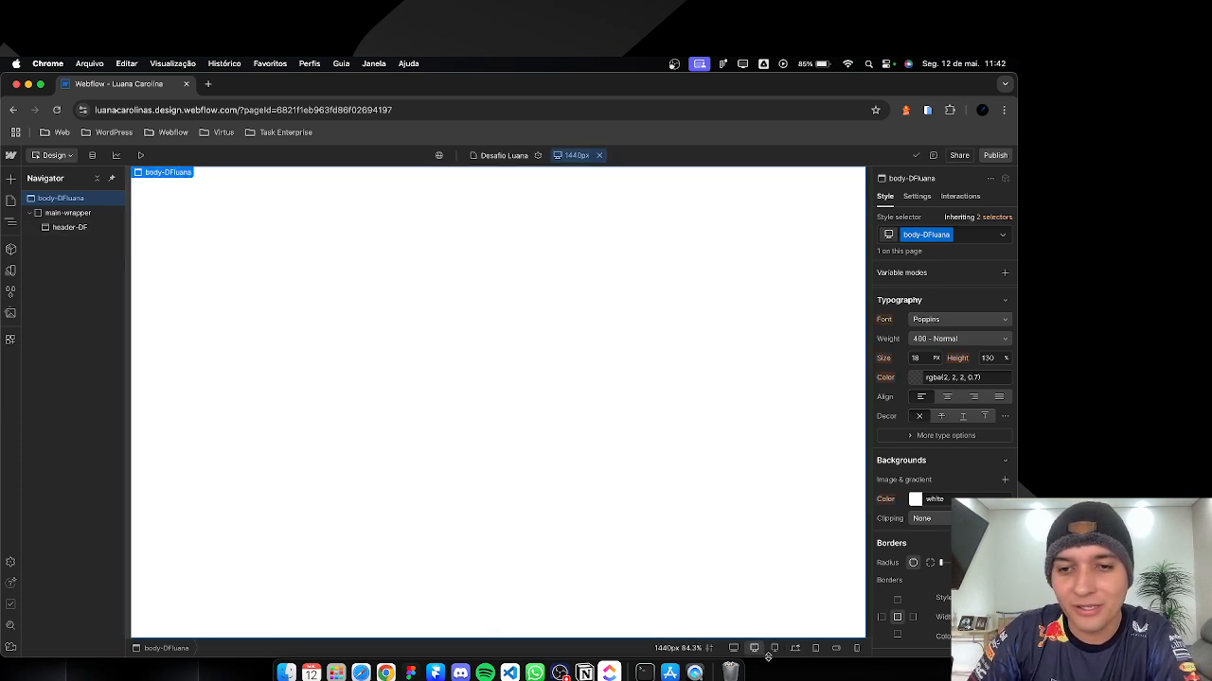
click(923, 358)
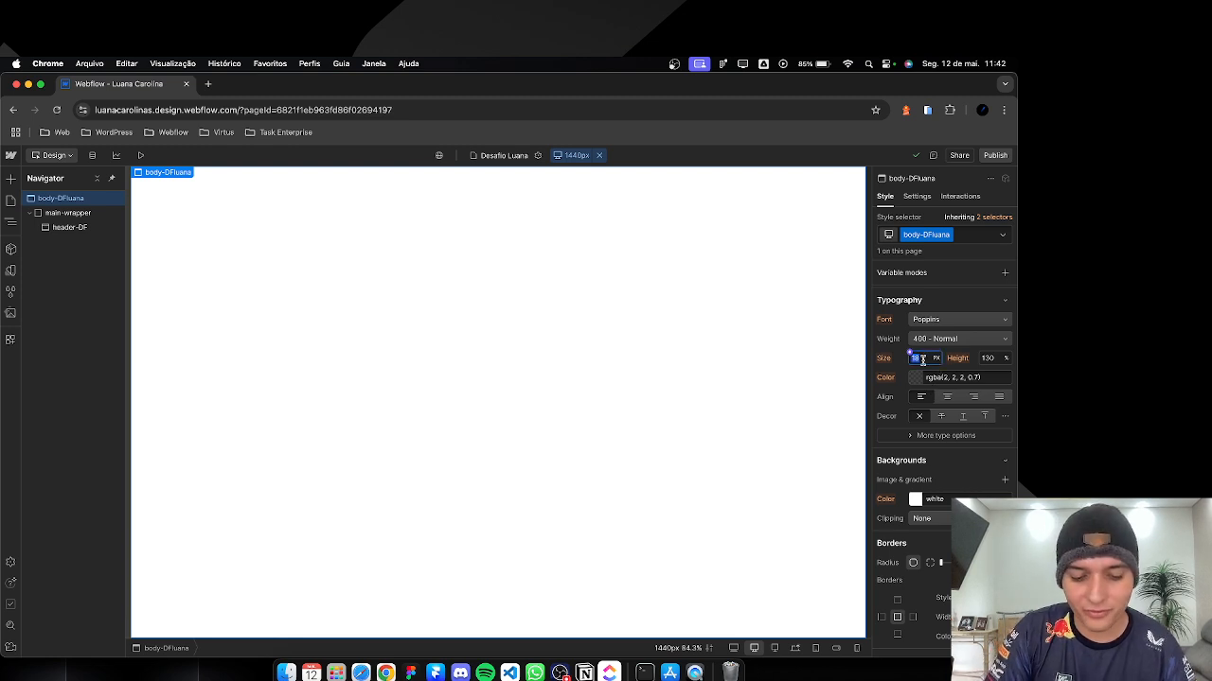
text(24)
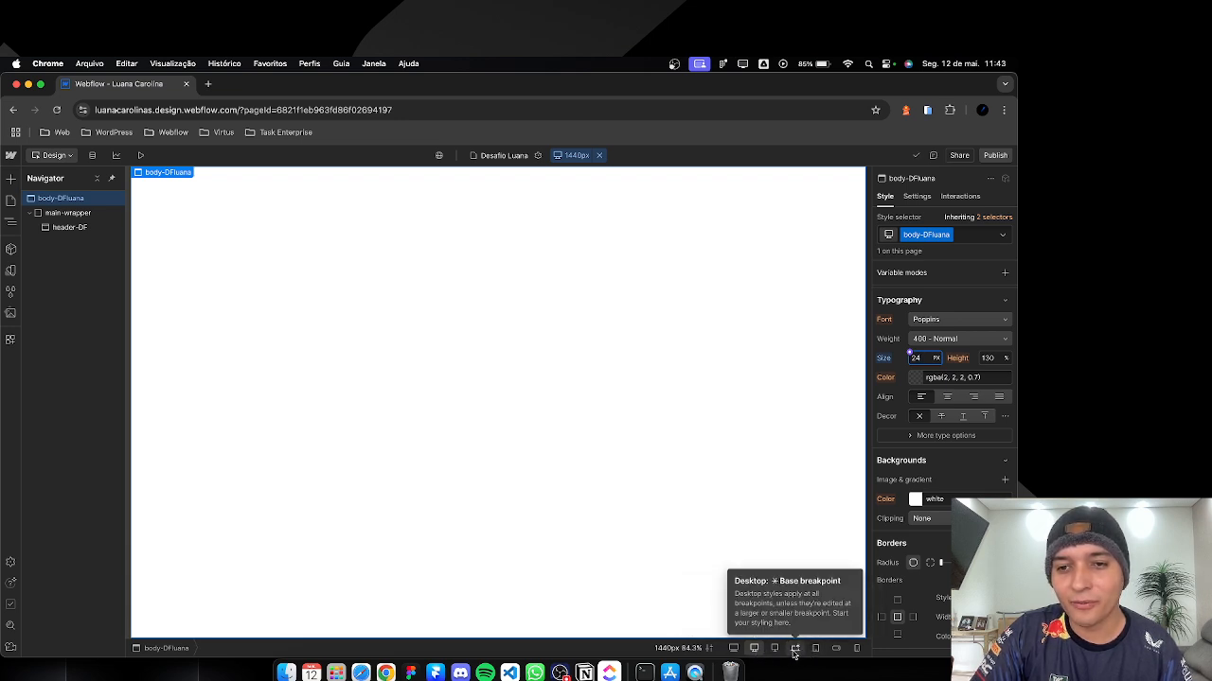
click(735, 649)
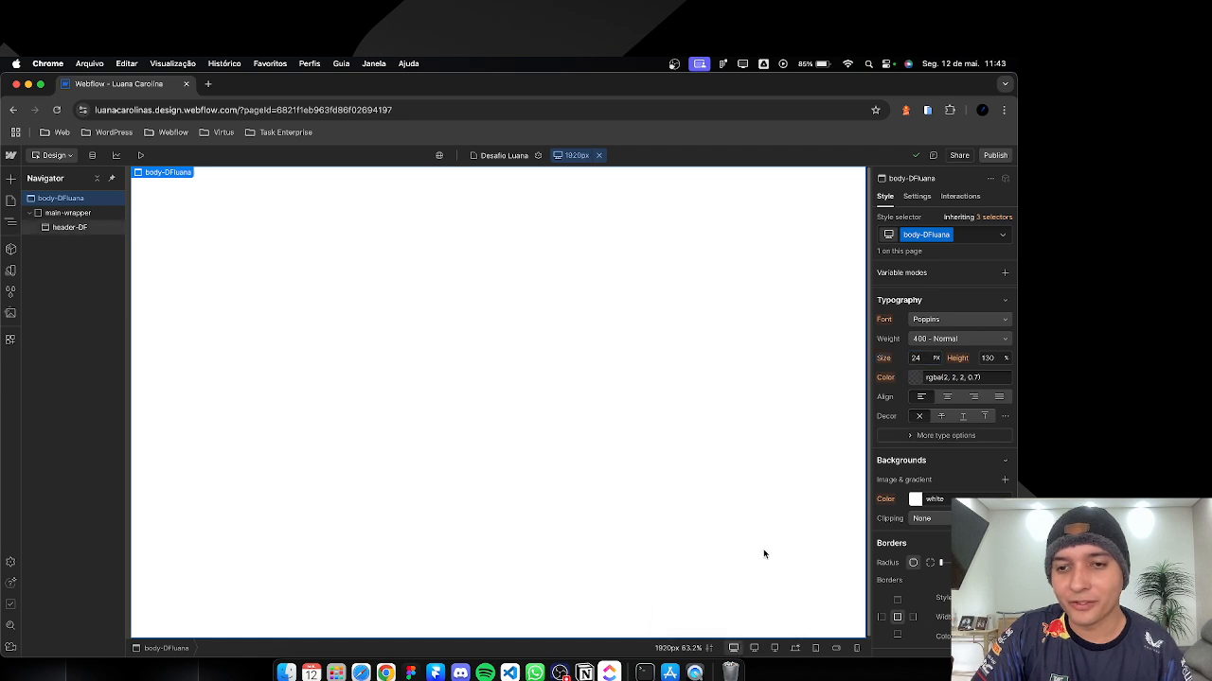
Step: Set the body's font size to 20 px at the 1440px breakpoint and 24 px at the 1920px breakpoint
click(753, 649)
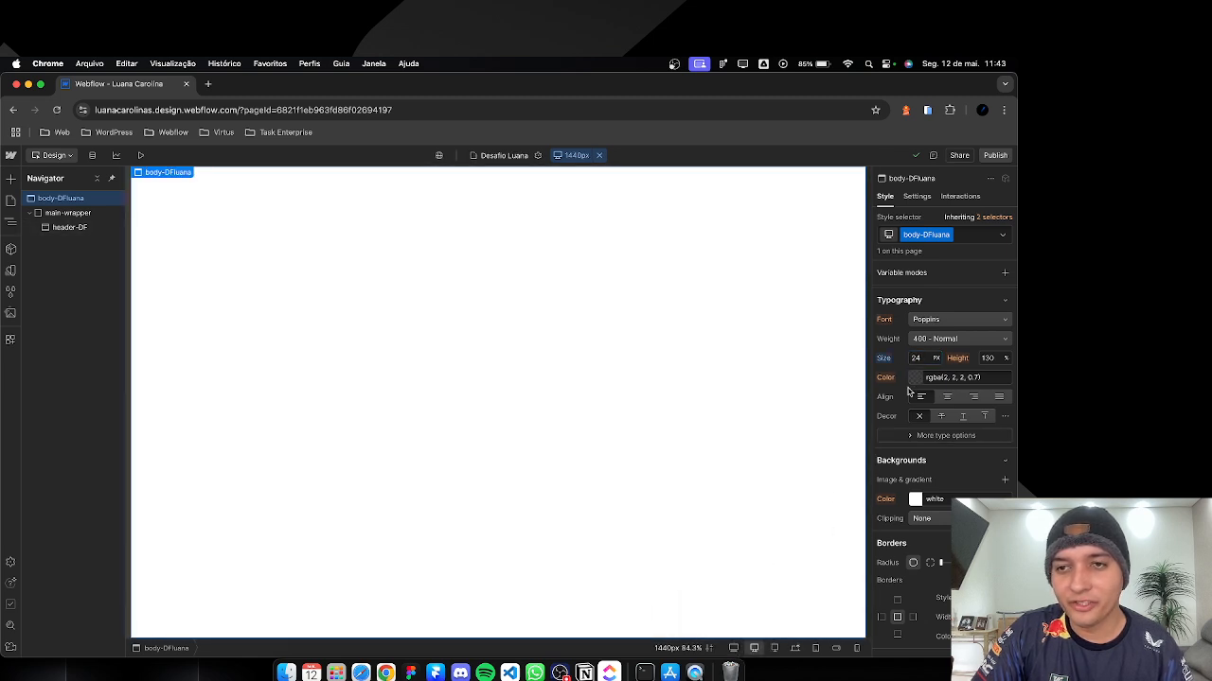
click(914, 357)
text(20)
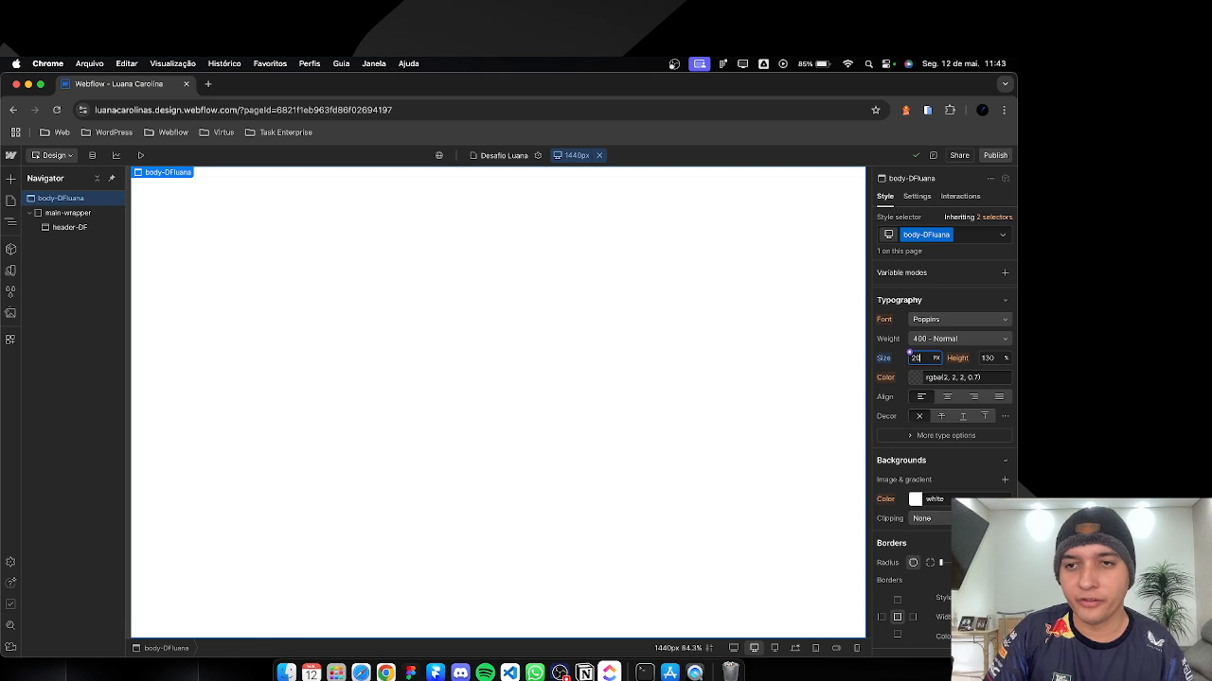
click(734, 648)
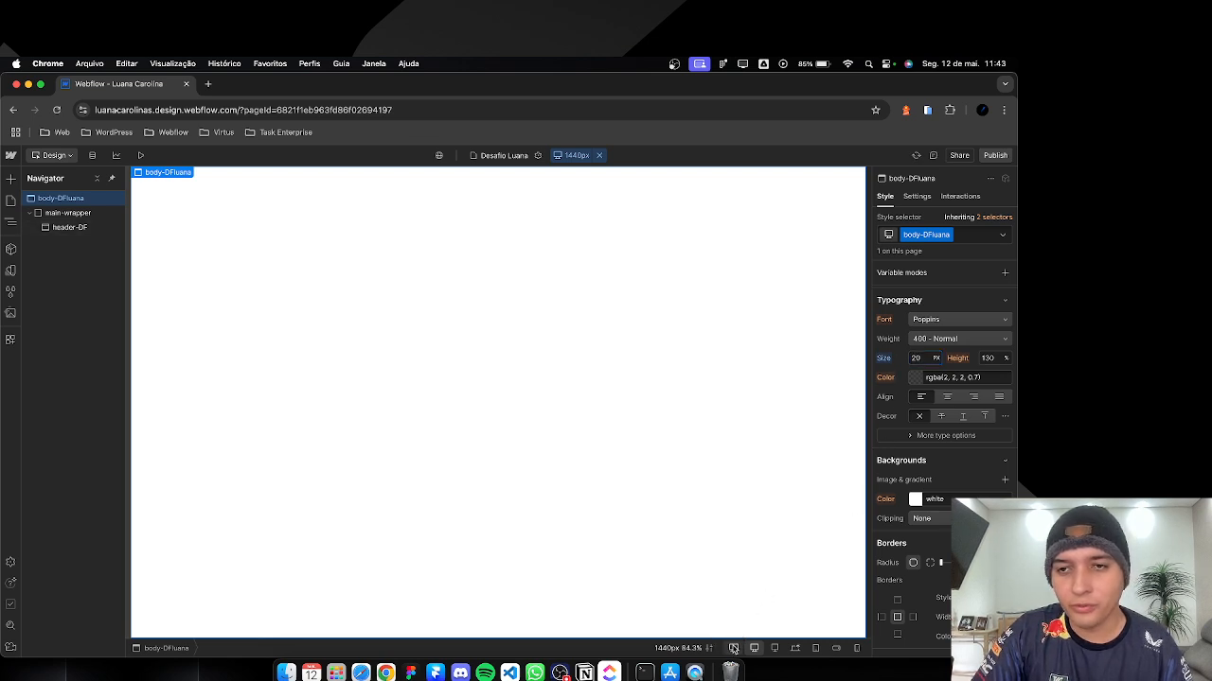
click(917, 358)
text(24)
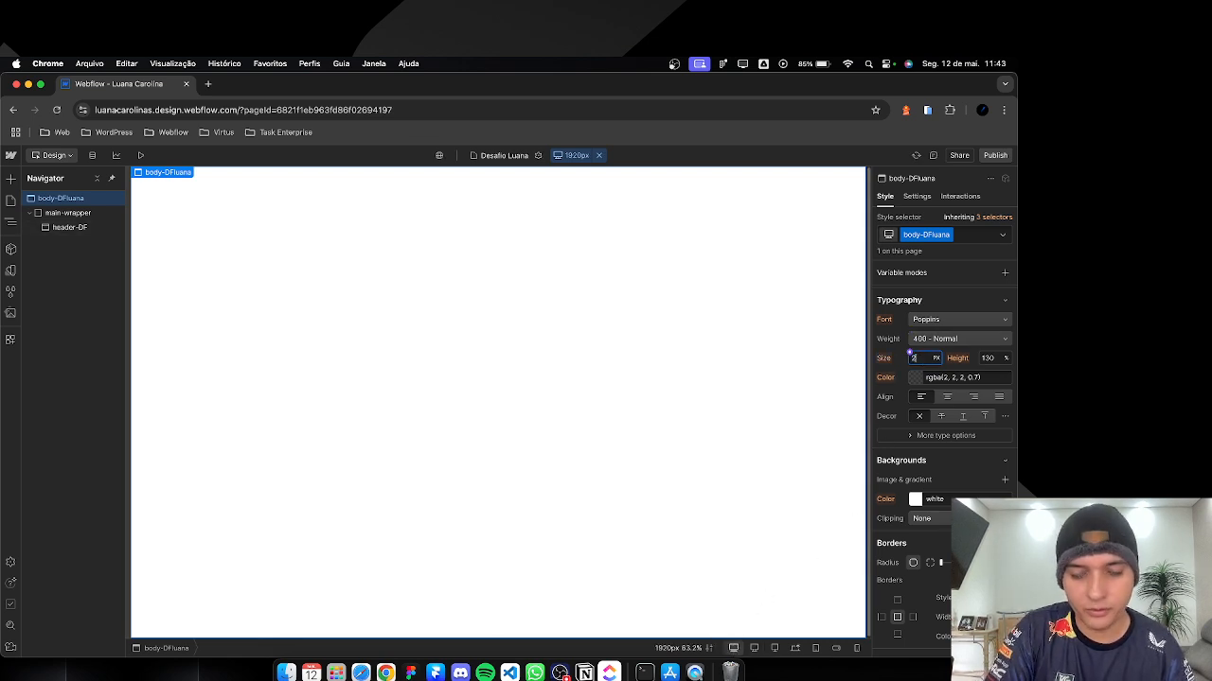
Step: Set the body's font size to 16 px for tablet and 14 px for portrait mobile, and return to the base desktop breakpoint
click(815, 649)
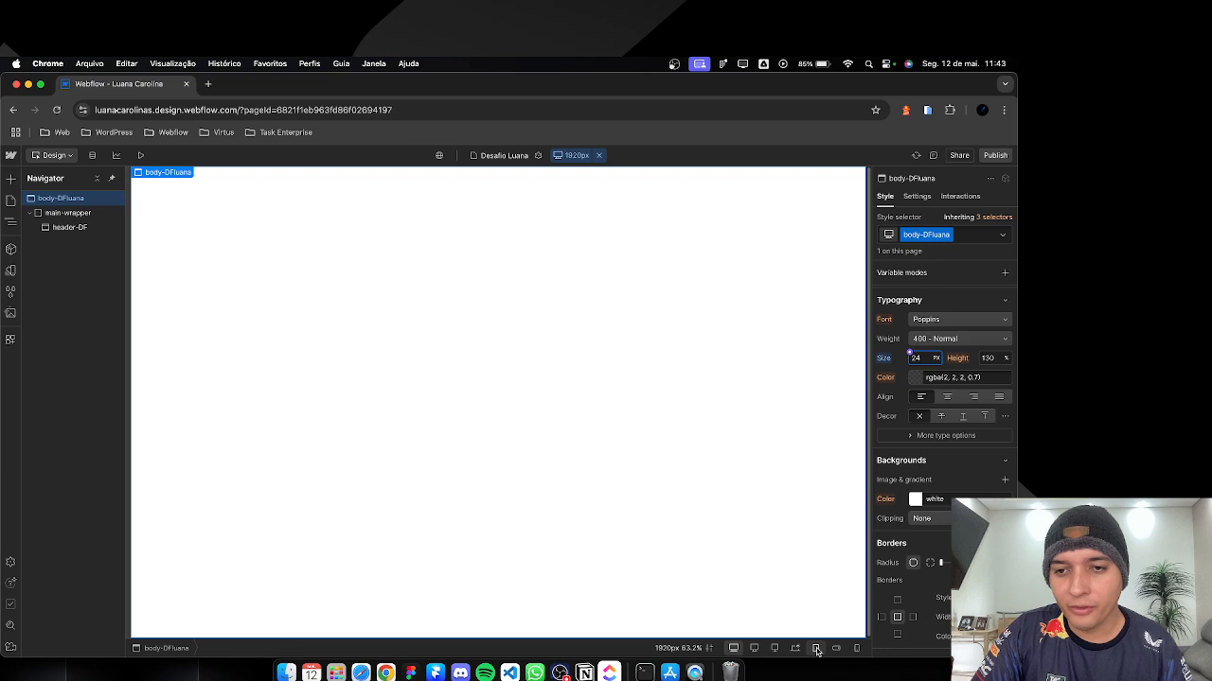
click(916, 358)
text(1)
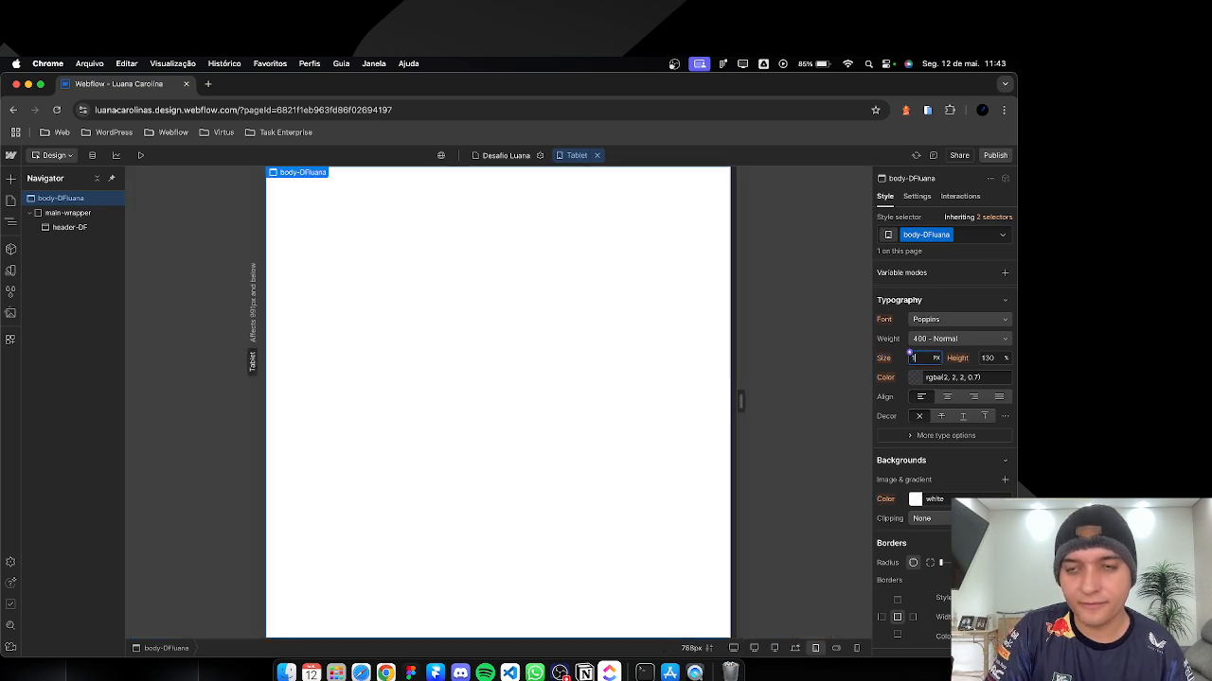
text(8)
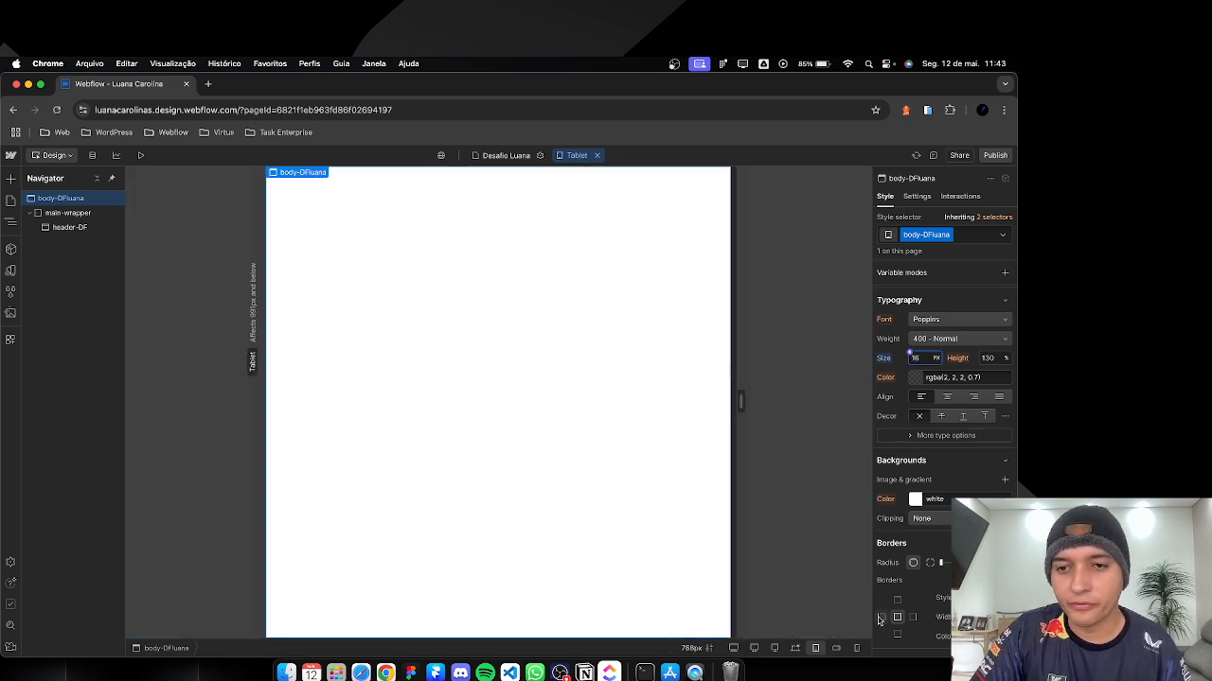
click(856, 648)
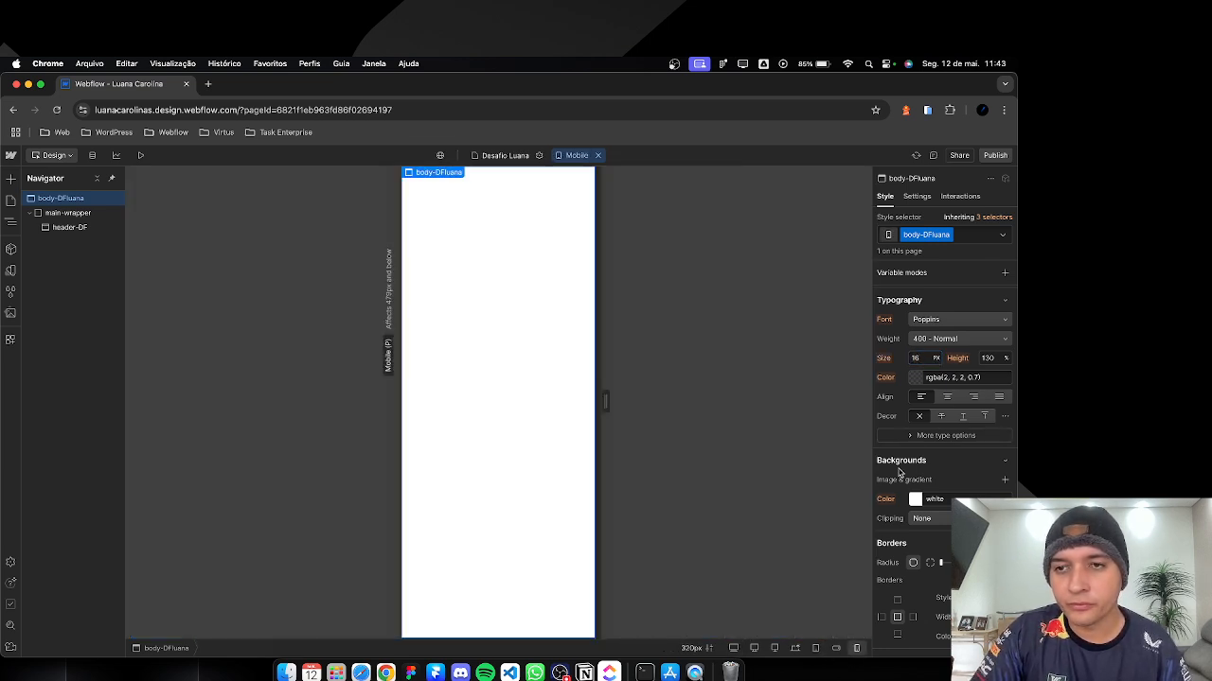
click(918, 358)
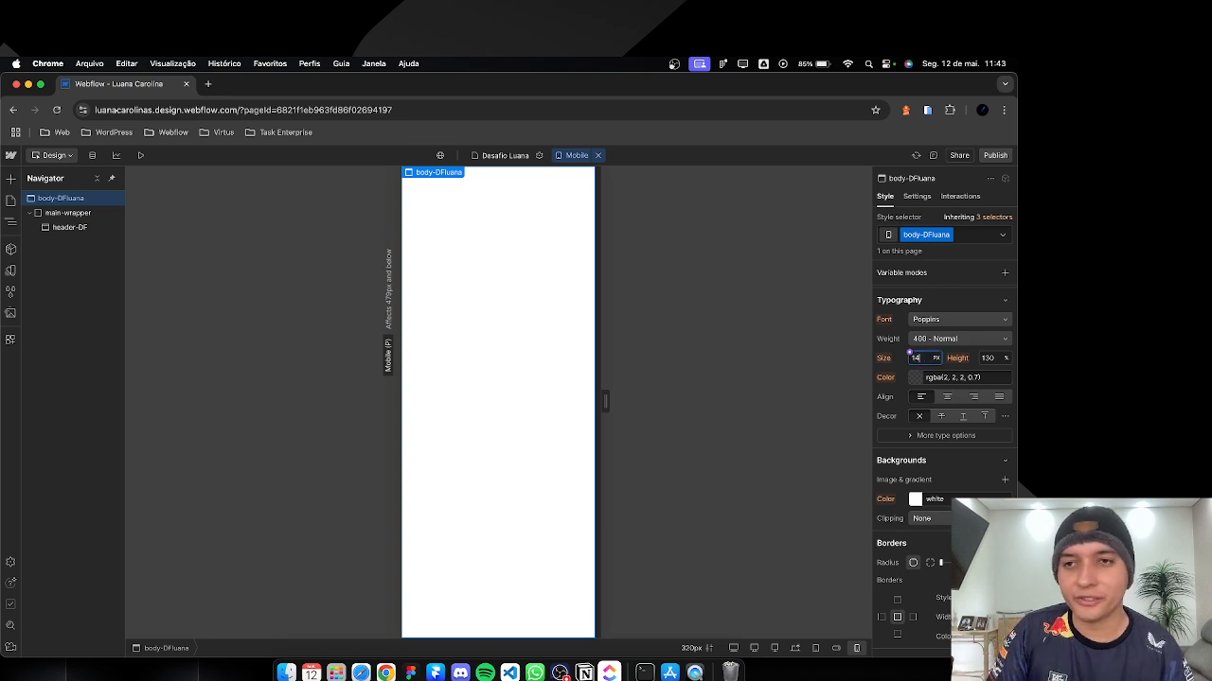
text(14)
key(Return)
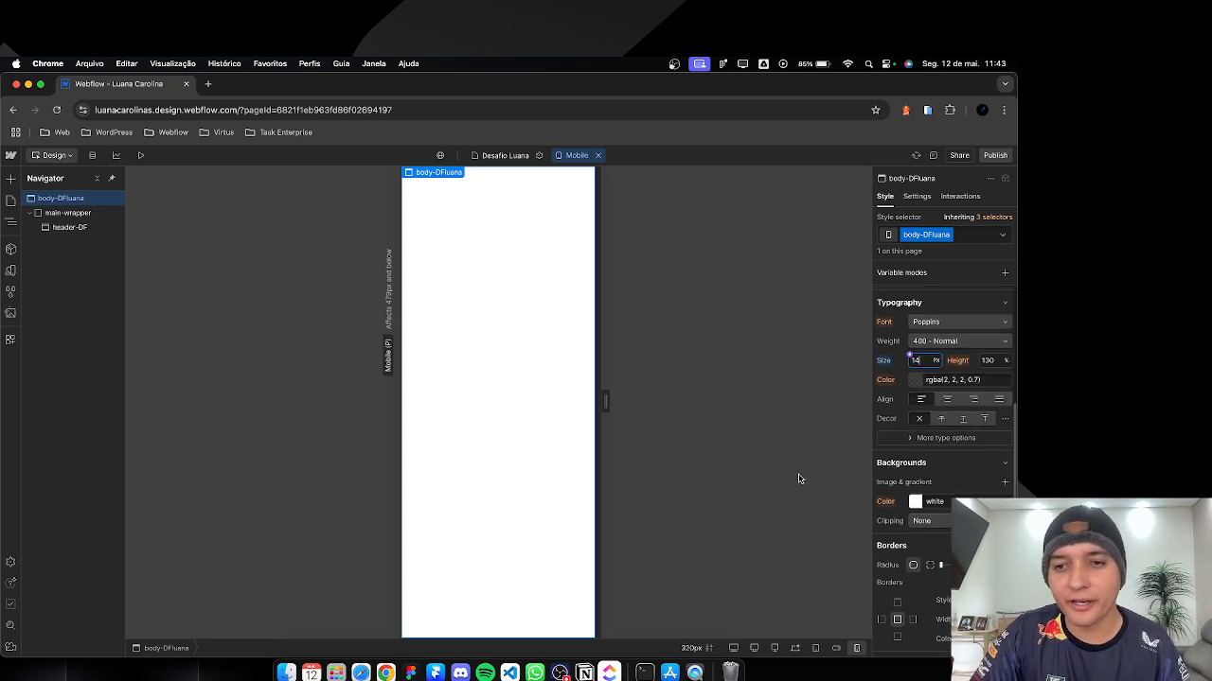
click(794, 649)
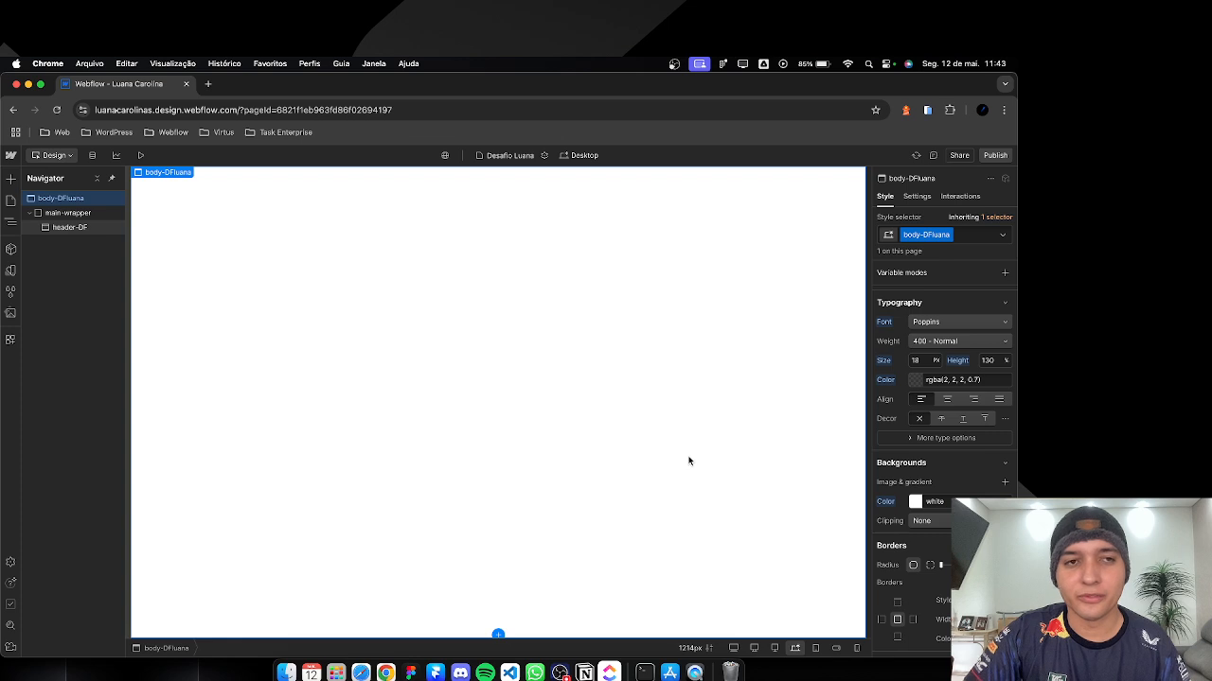
Step: Look over the hero design in Figma, and add a Div Block inside the header-DF section back in Webflow
click(63, 227)
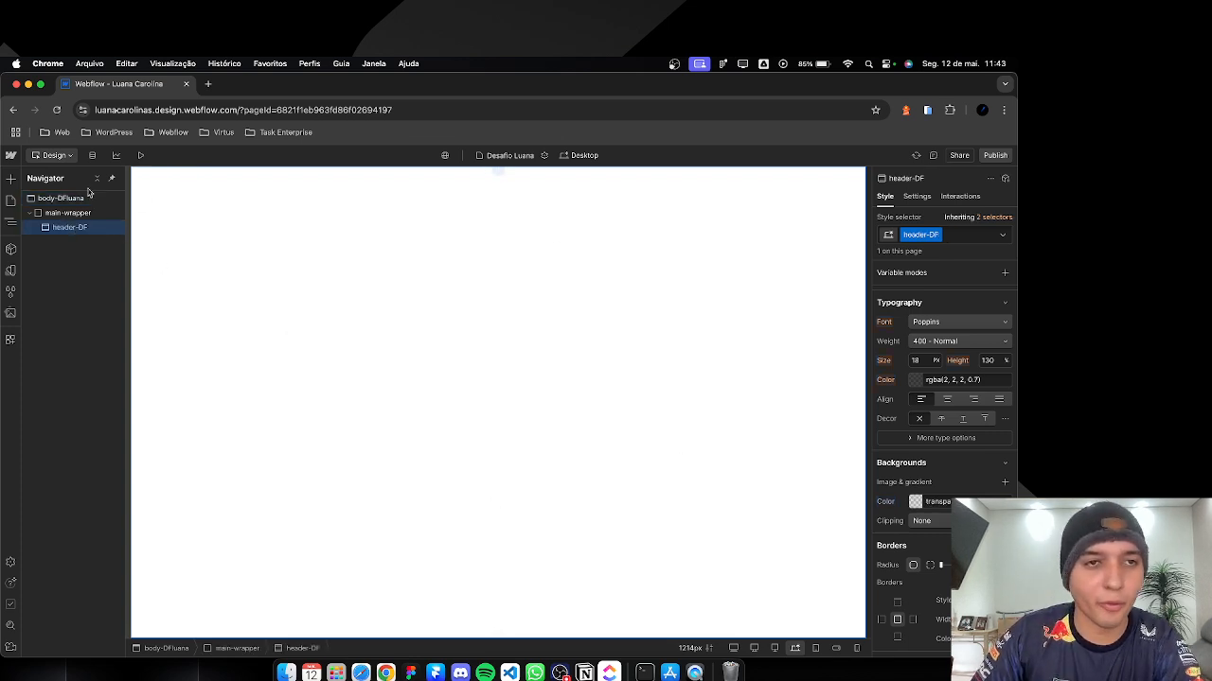
click(59, 199)
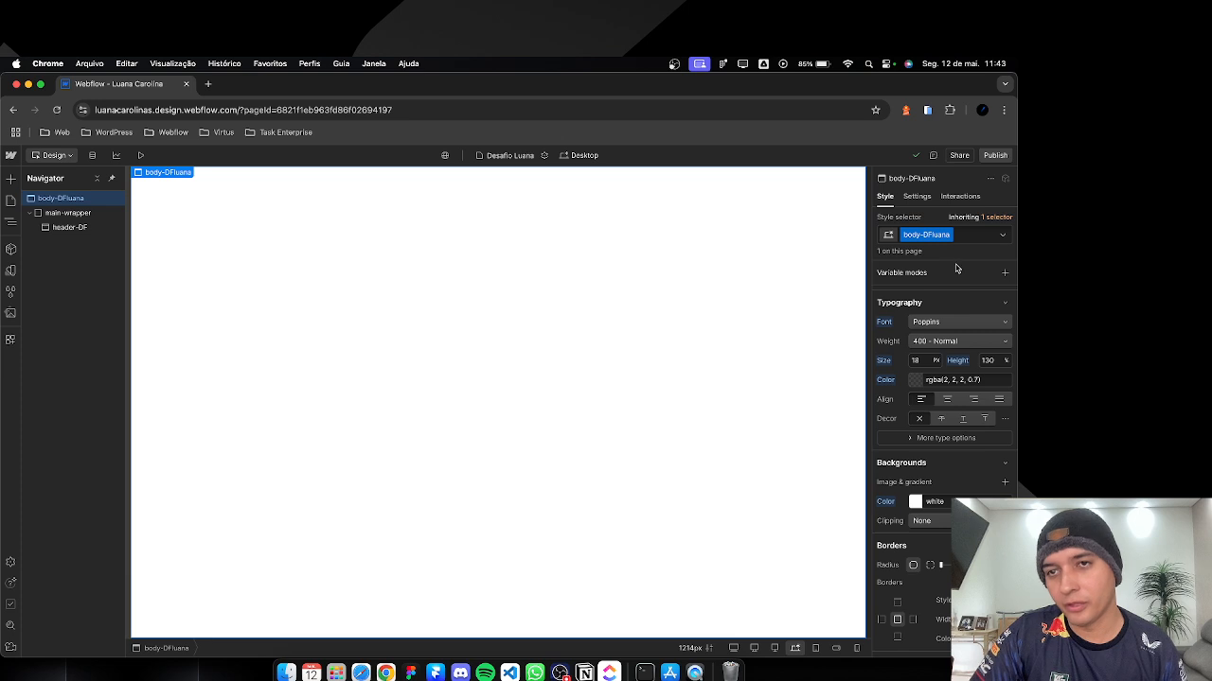
click(66, 229)
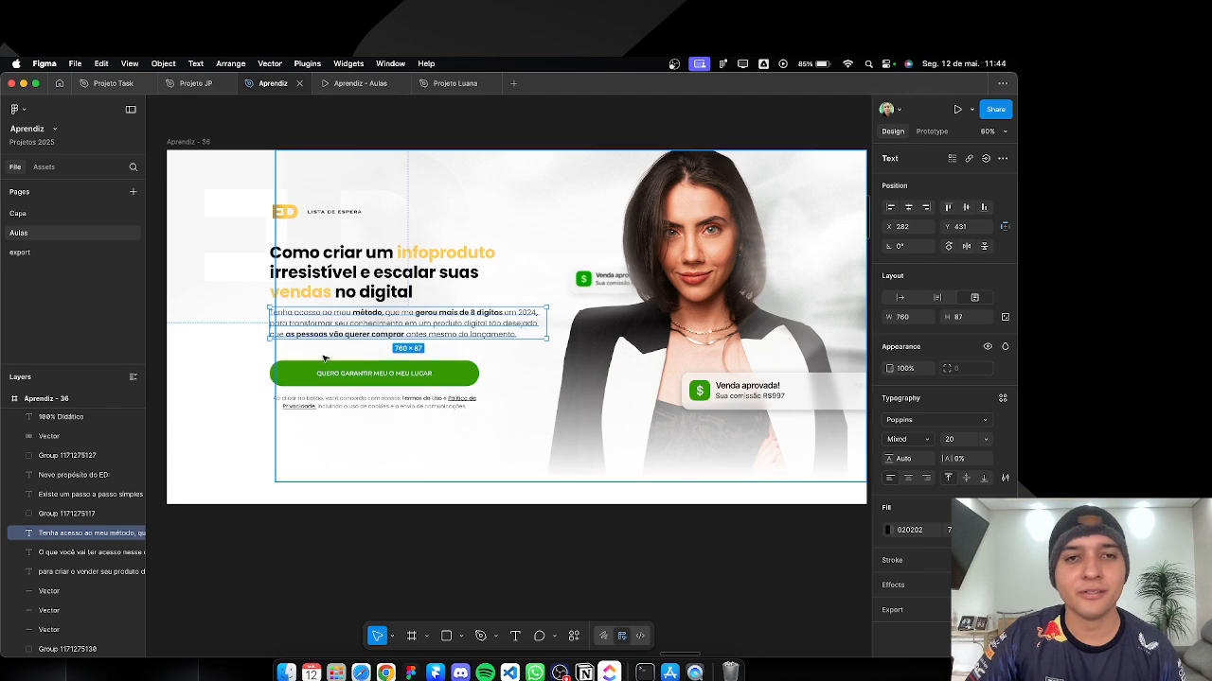
key(super+Tab)
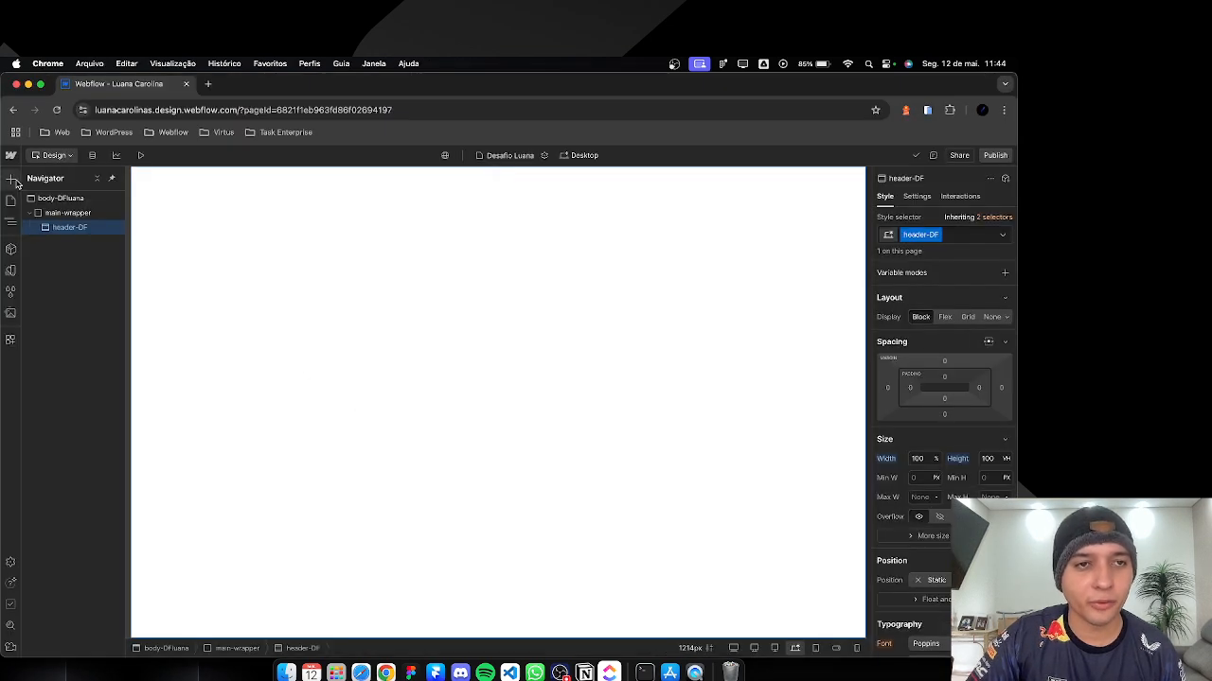
click(10, 178)
click(47, 424)
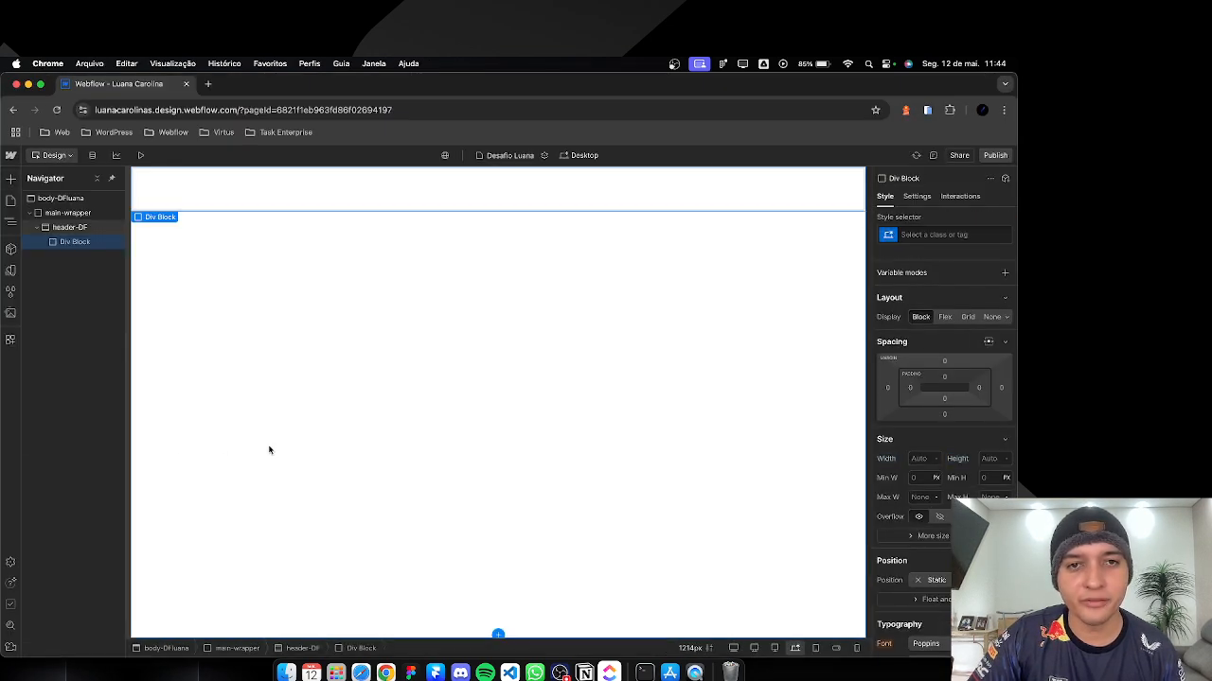
Step: Give the Div Block inside header-DF a light red background color, #f37171
click(66, 230)
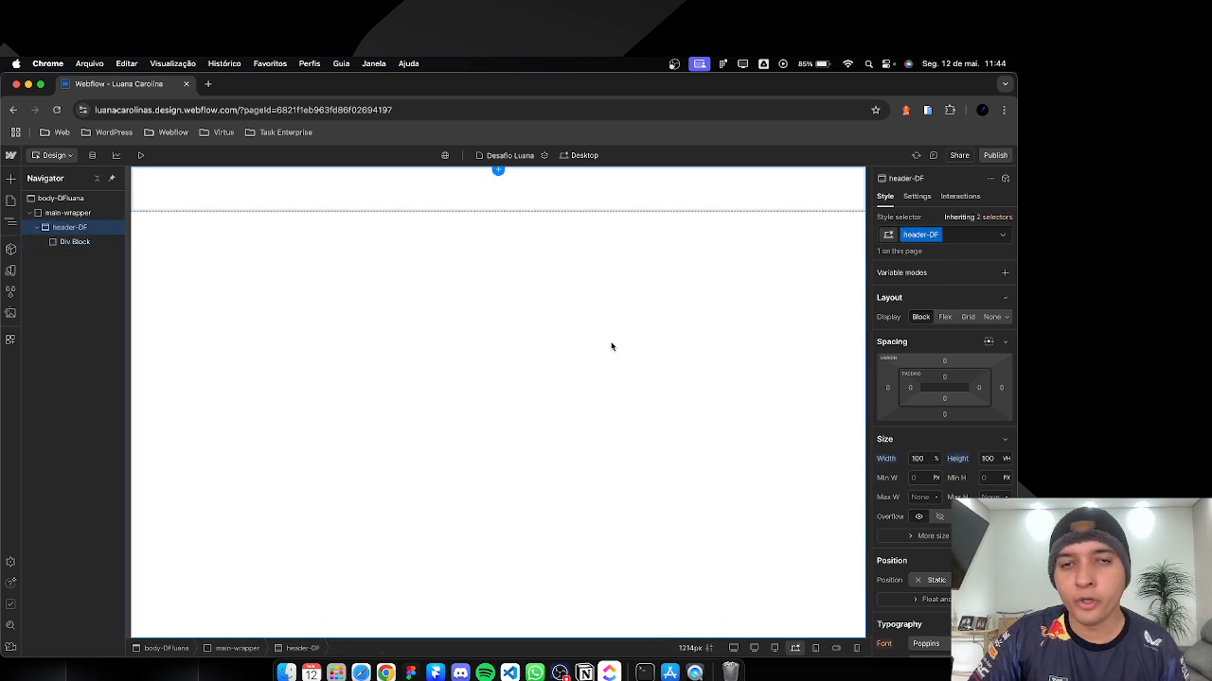
click(280, 191)
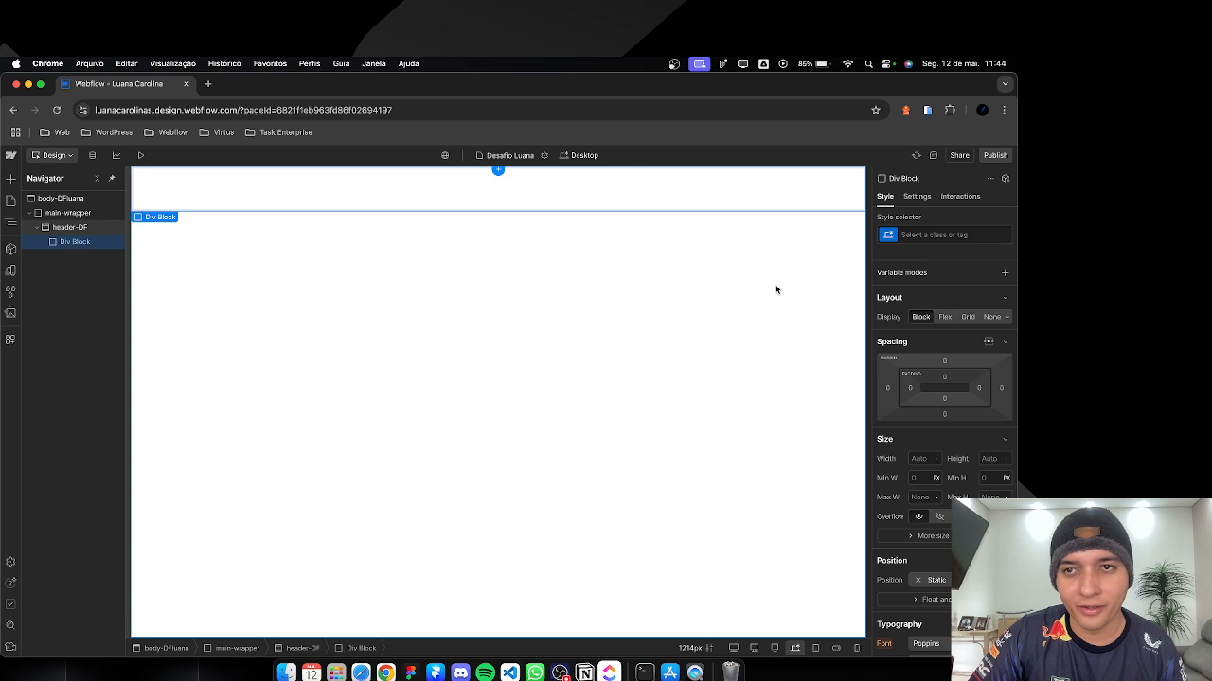
scroll(989, 455, down, 10)
scroll(915, 454, up, 3)
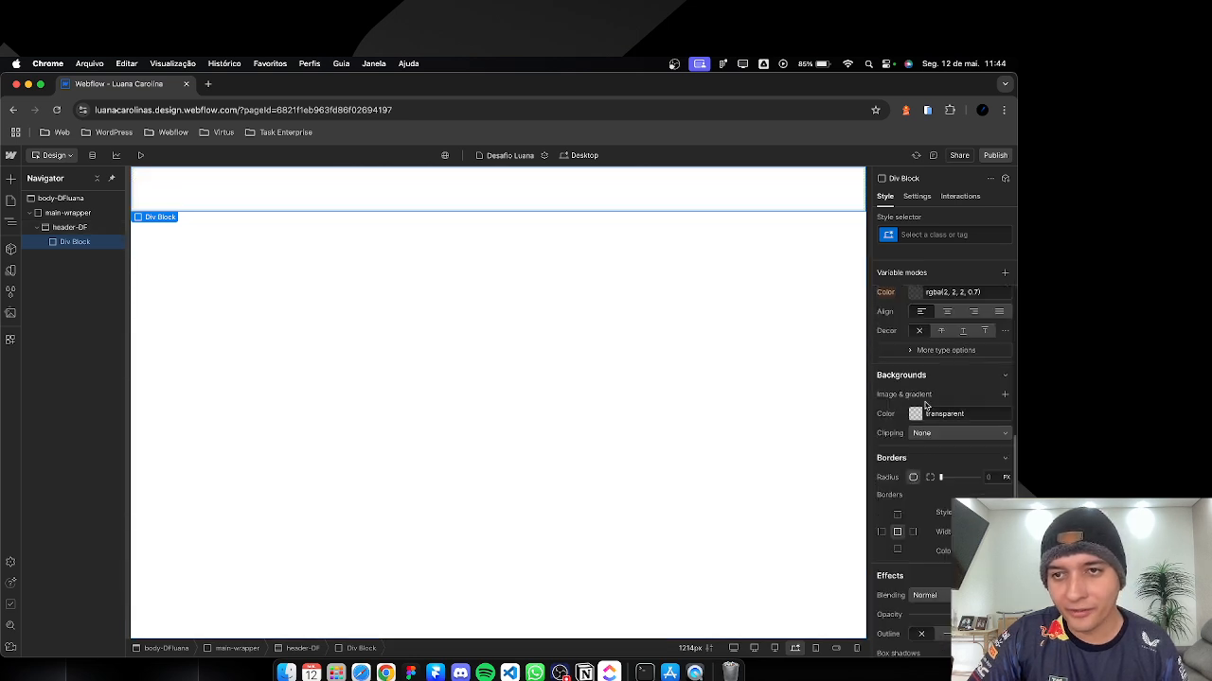
click(915, 414)
drag(907, 478, 949, 515)
drag(998, 480, 949, 432)
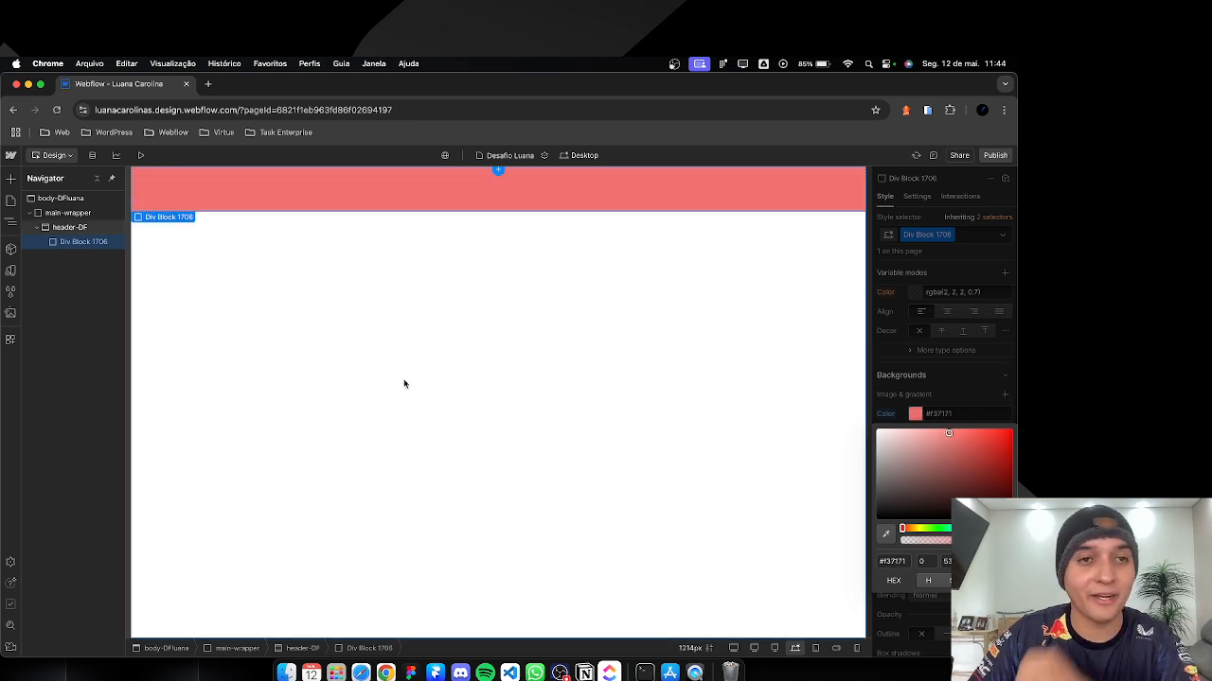
click(460, 432)
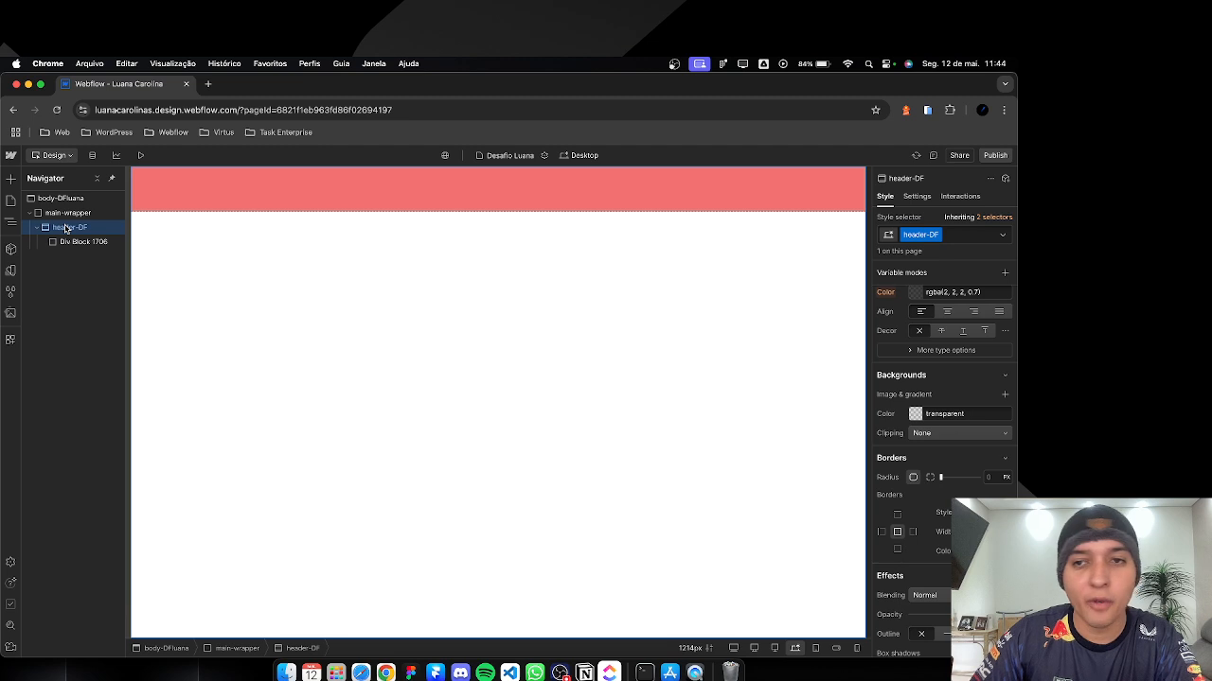
Step: Set the header-DF section to a vertical flex layout with its content centered on both axes
scroll(947, 426, up, 5)
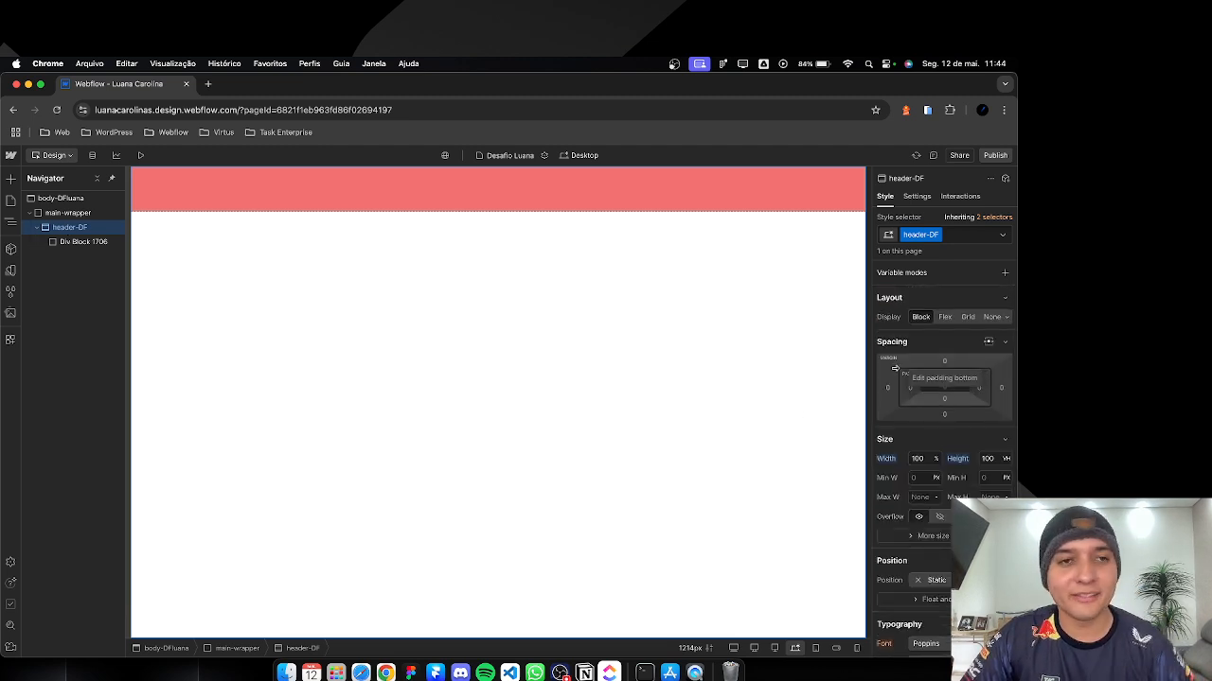
click(944, 318)
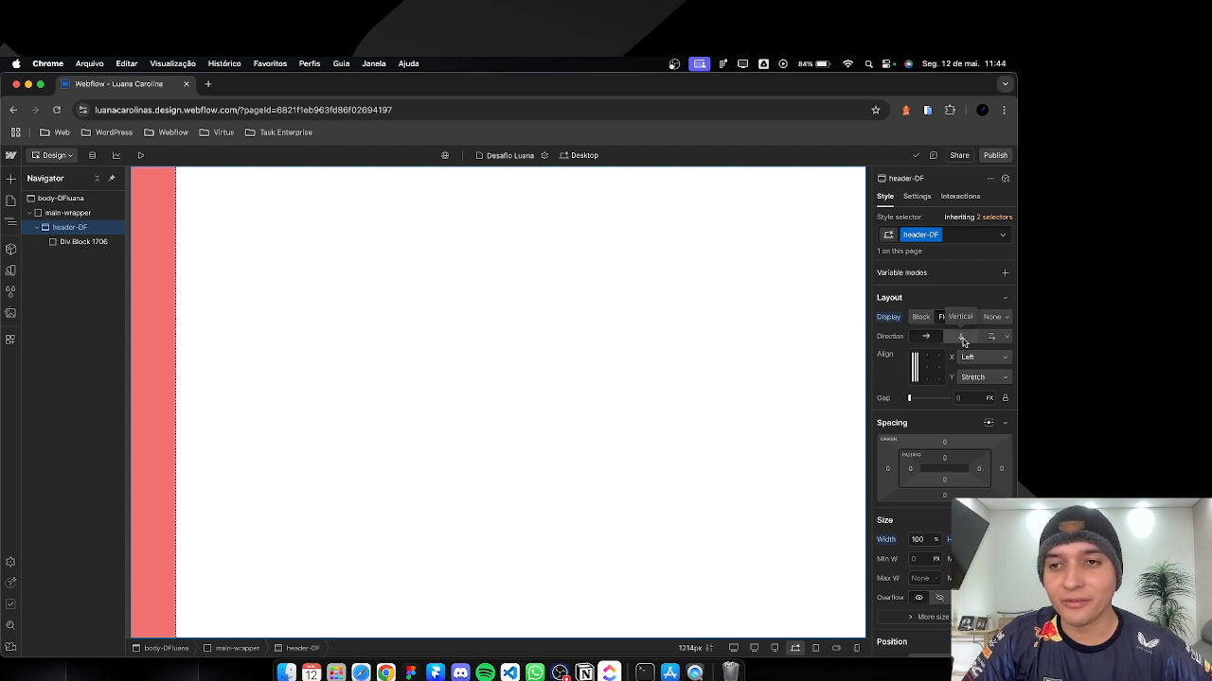
click(963, 339)
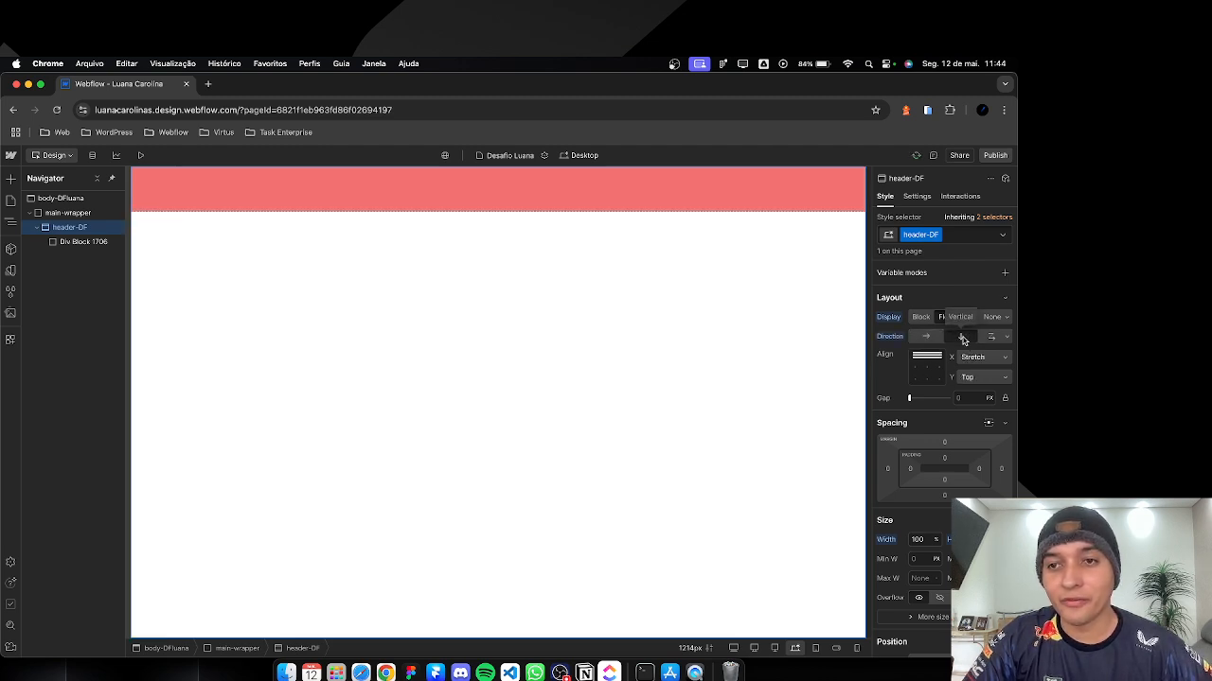
click(926, 369)
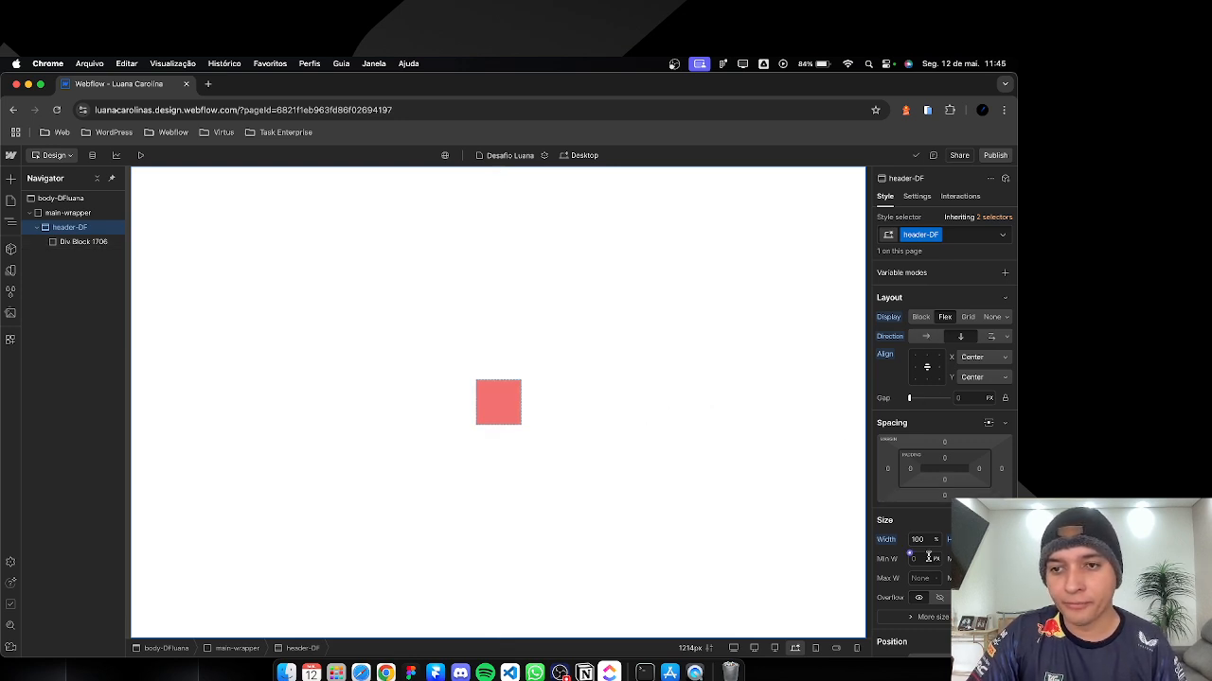
Step: Rename the class of the light red Div Block inside header-DF to container-header-DF
scroll(942, 398, down, 1)
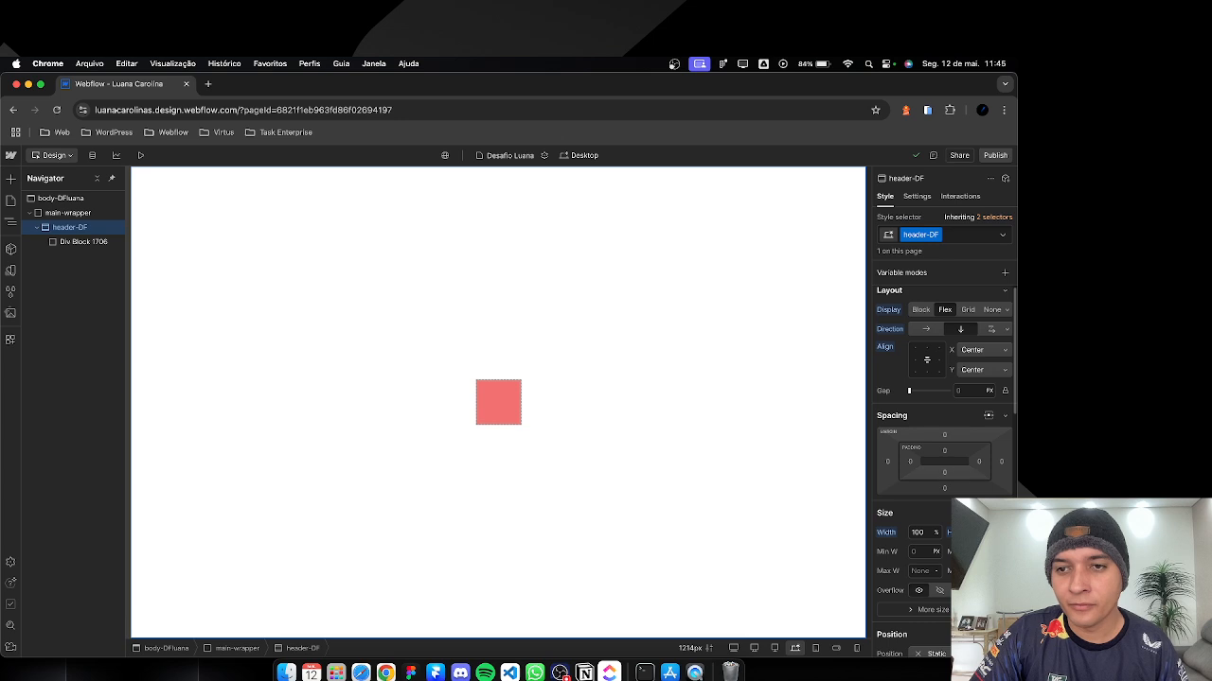
click(492, 402)
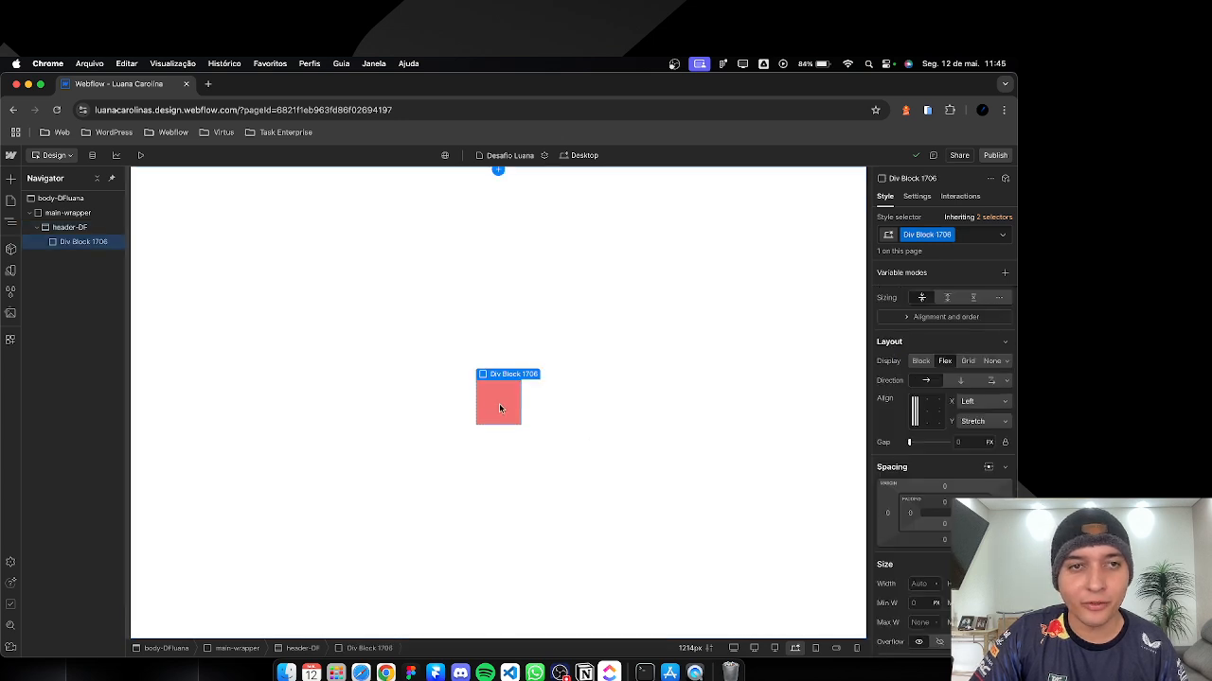
double_click(931, 234)
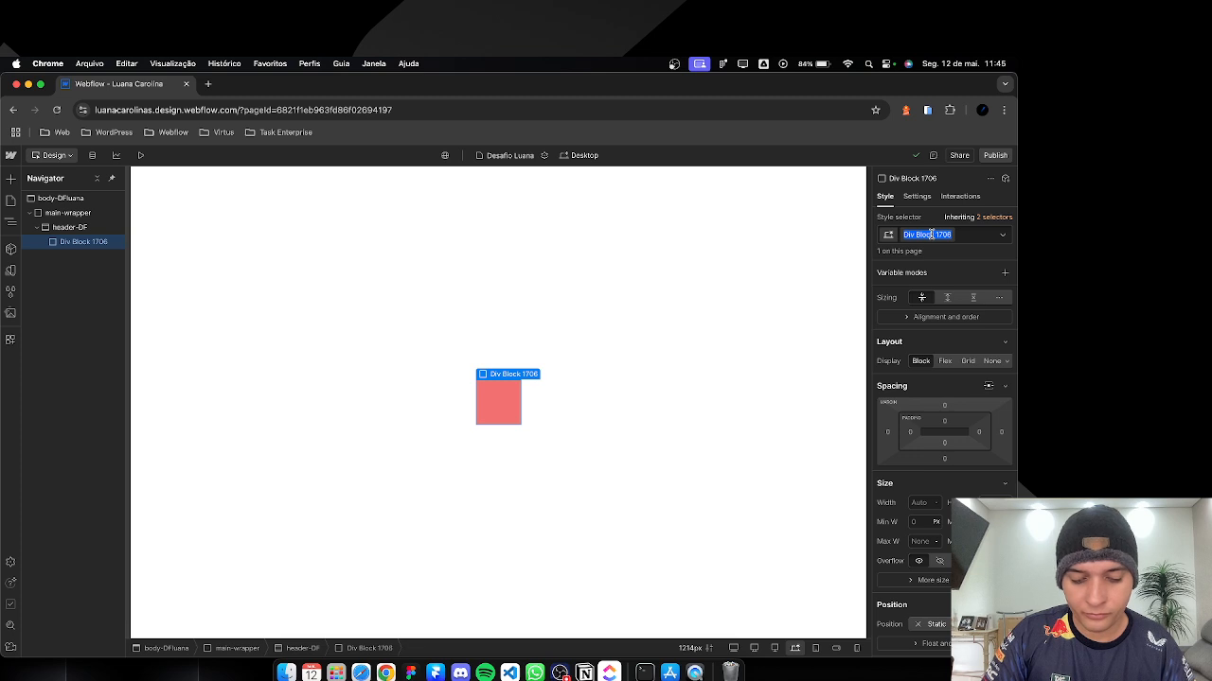
text(container)
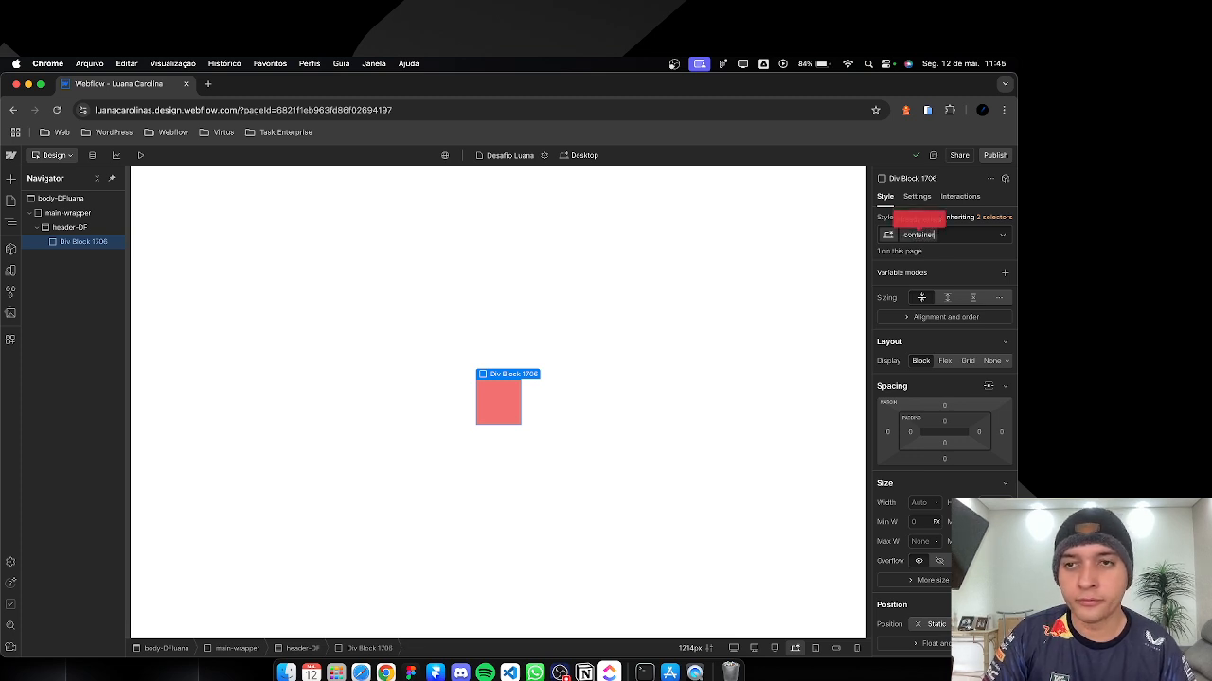
text(-headn)
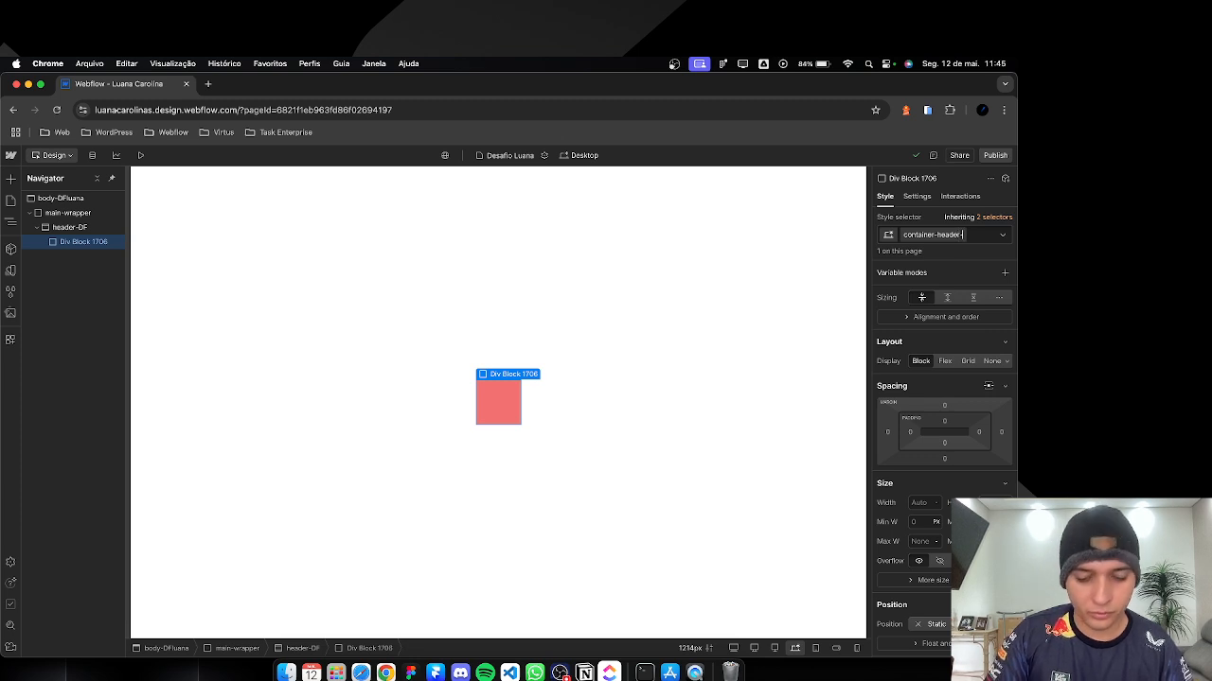
text(de)
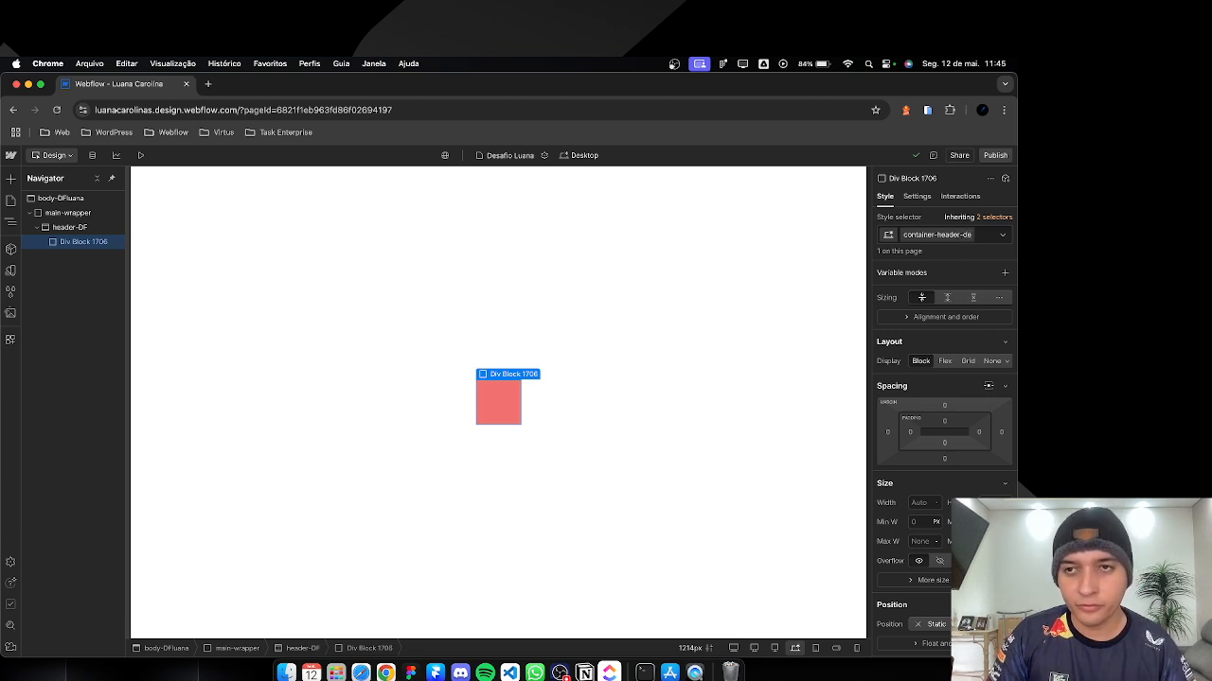
key(BackSpace)
key(BackSpace)
text(DE)
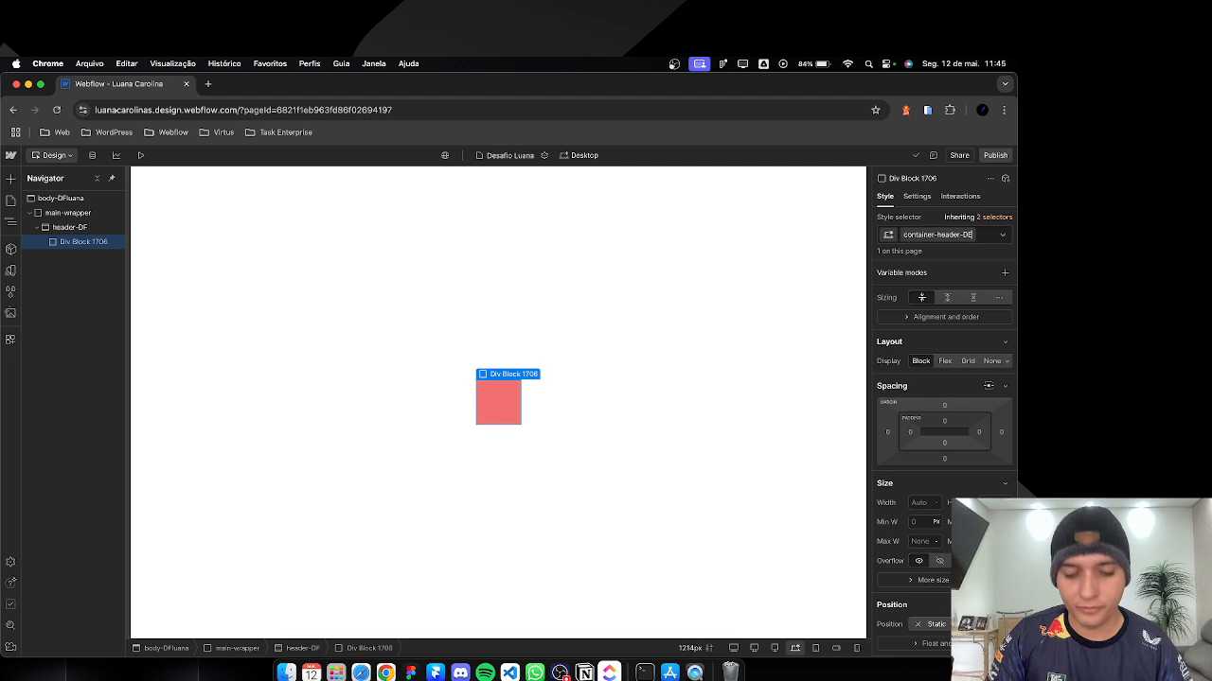
key(BackSpace)
text(F)
key(Return)
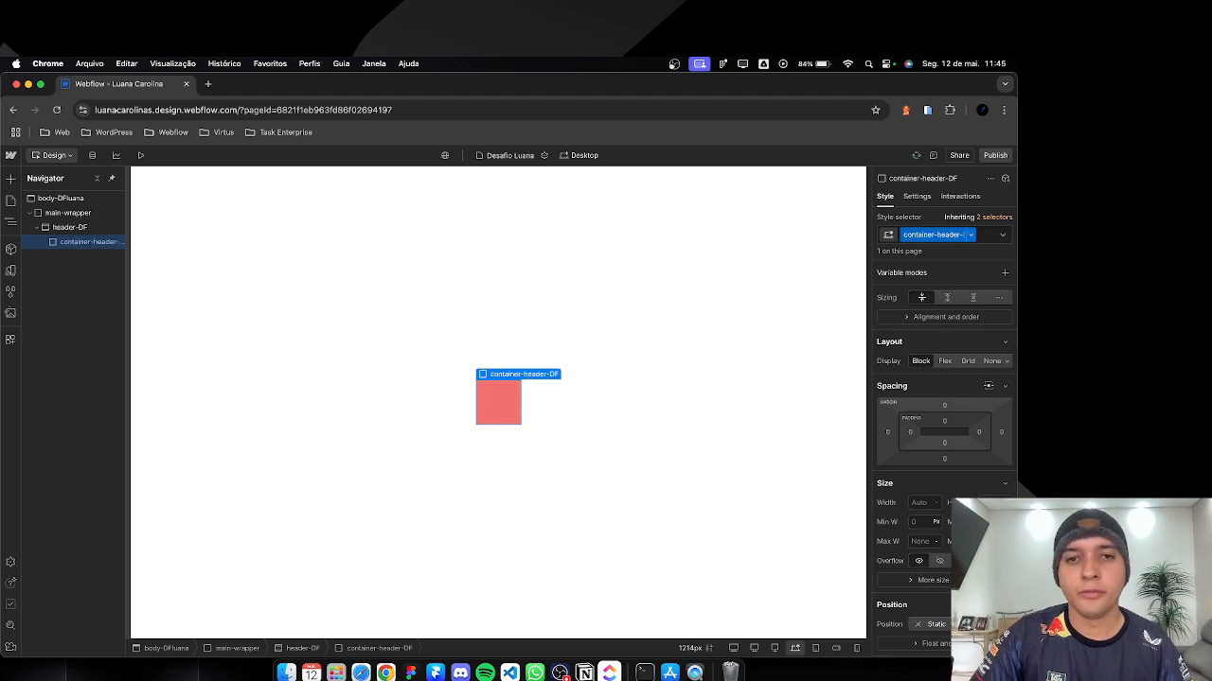
Step: Set container-header-DF to 100% width with 20 px of top and bottom padding
click(926, 503)
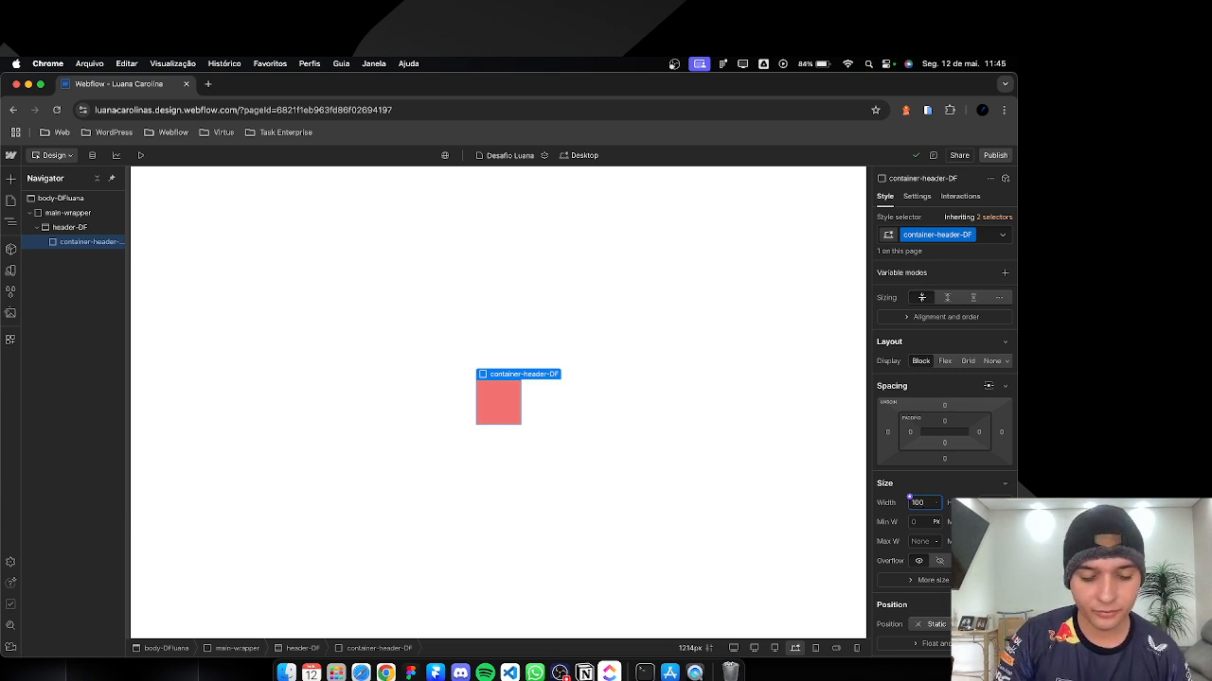
key(Return)
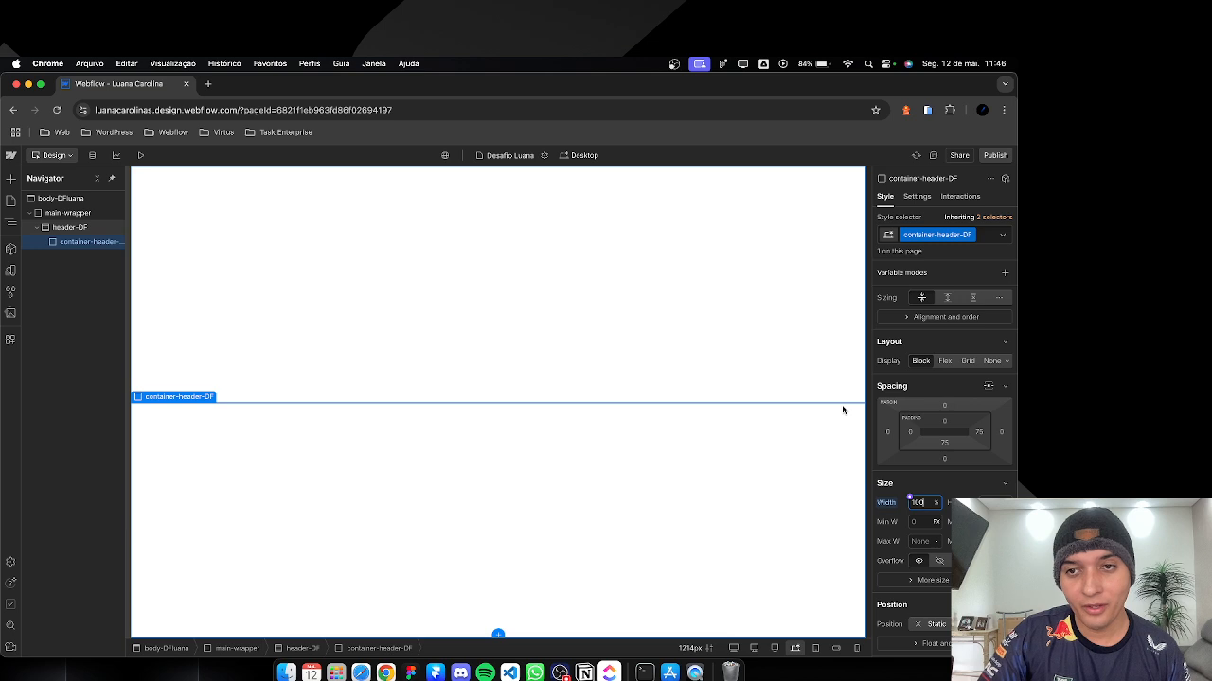
click(943, 421)
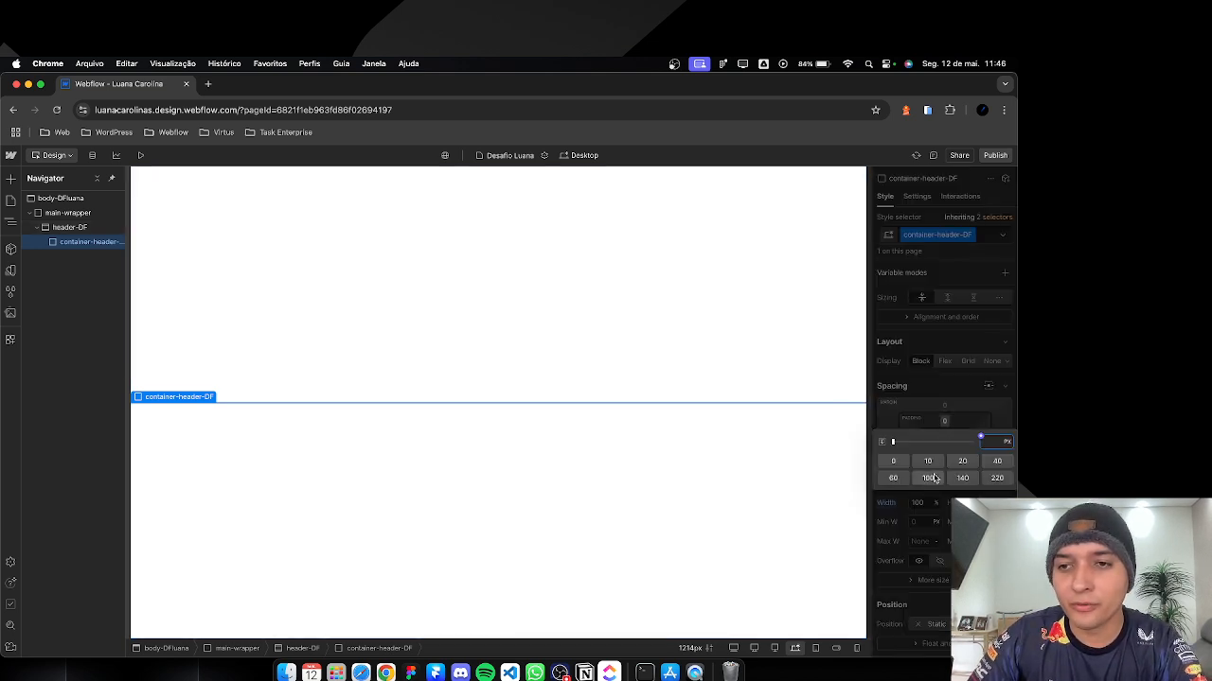
click(962, 461)
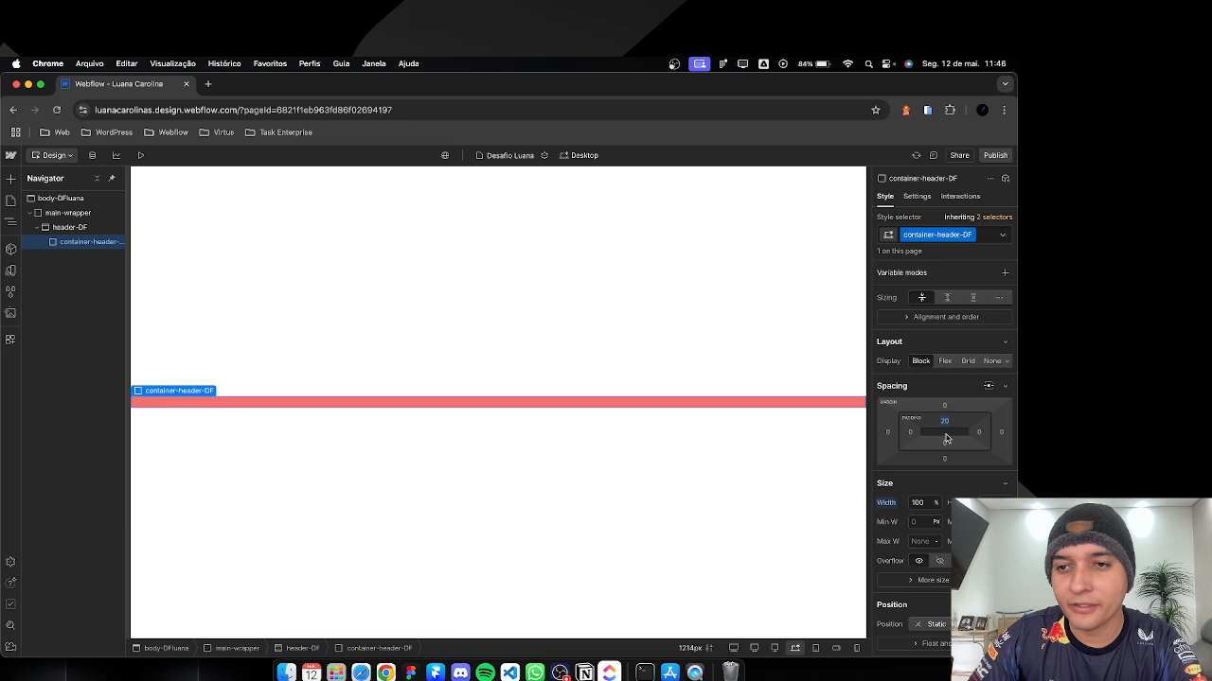
click(947, 438)
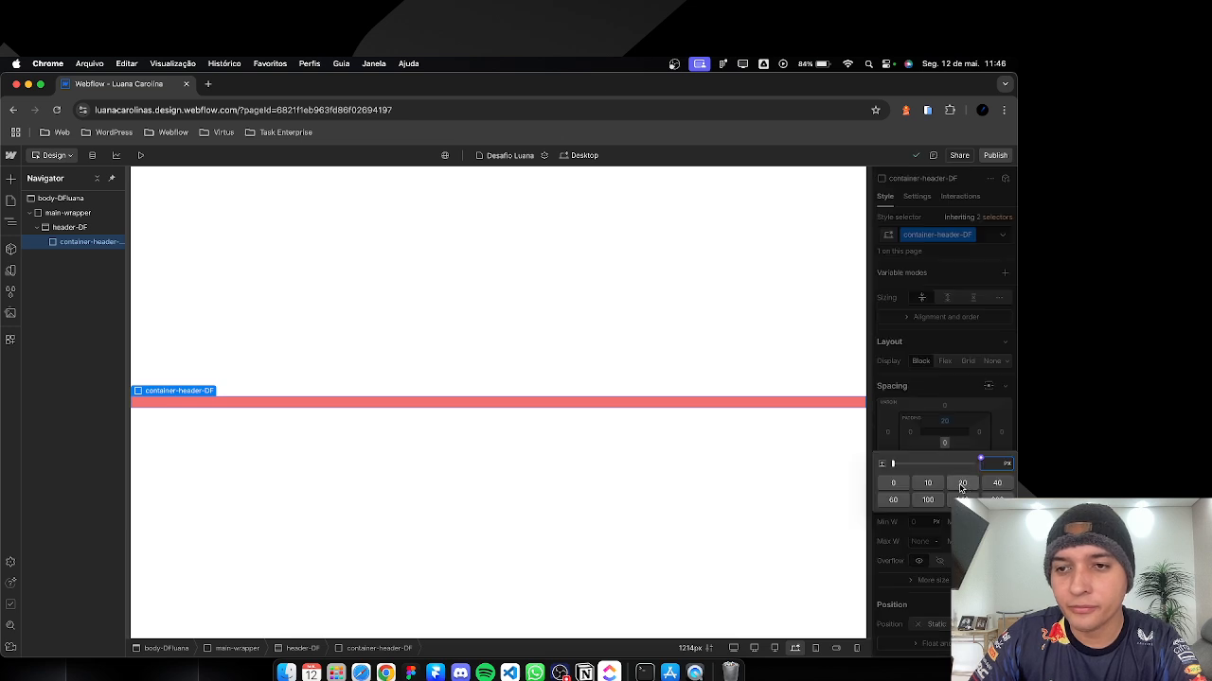
click(961, 485)
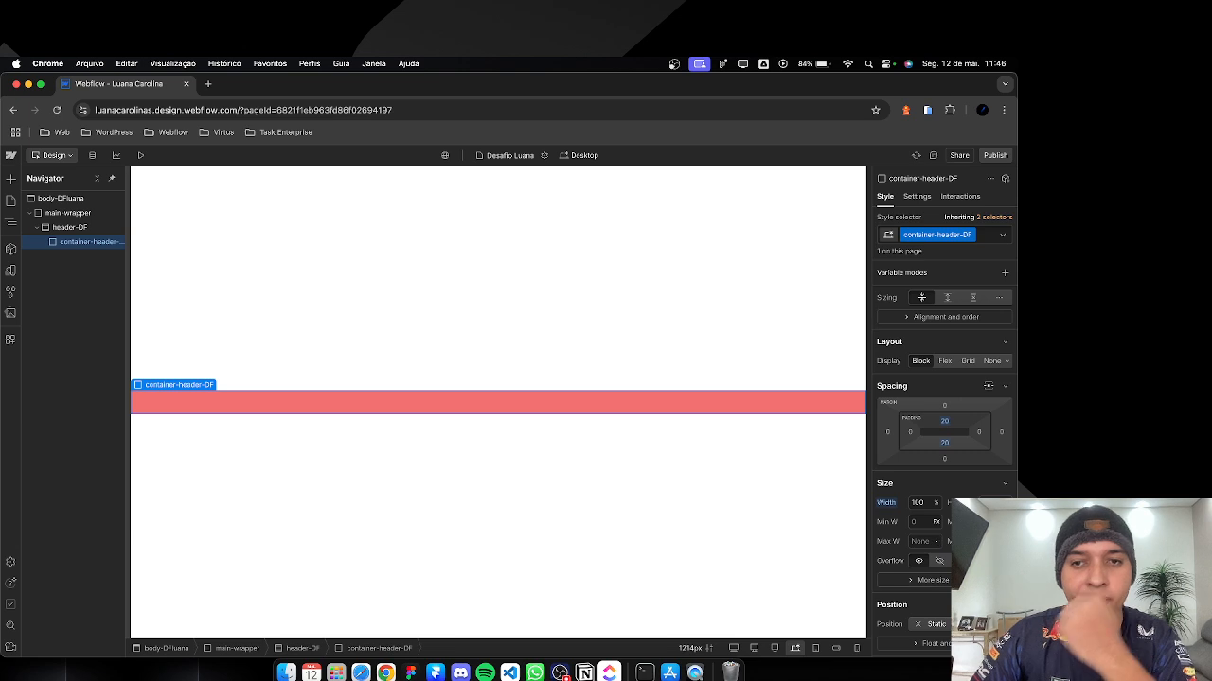
Step: Try a maximum width of 1200 px on container-header-DF, and reset that property
click(923, 540)
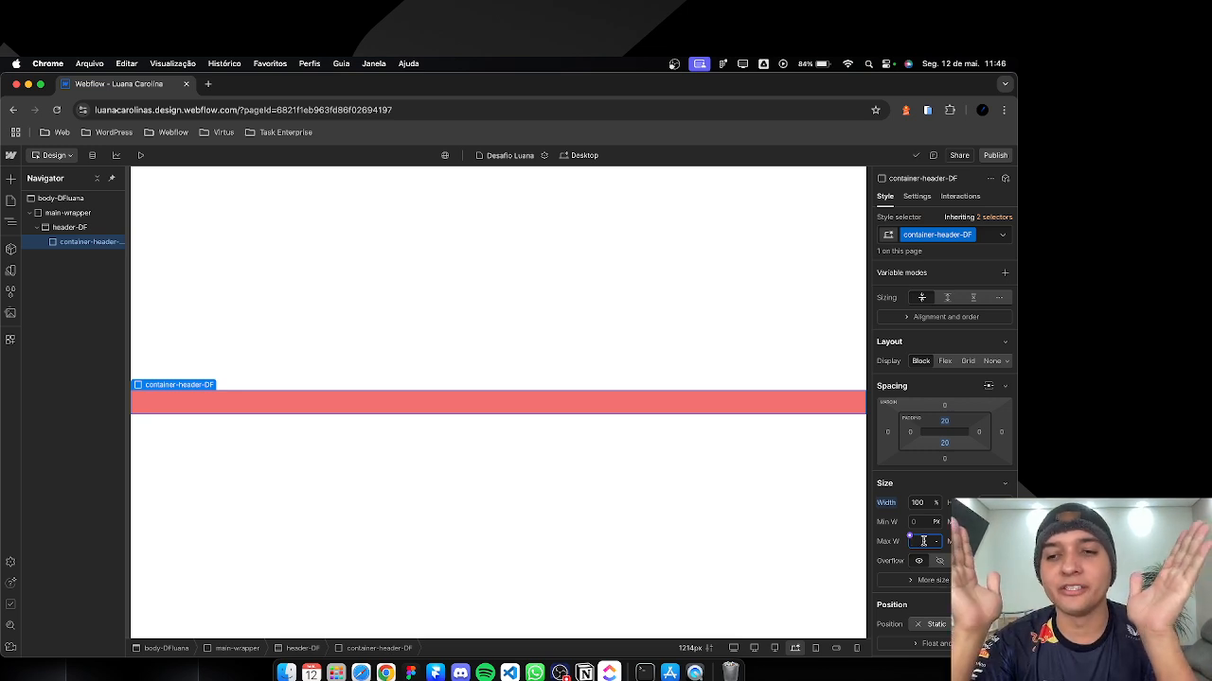
text(1200)
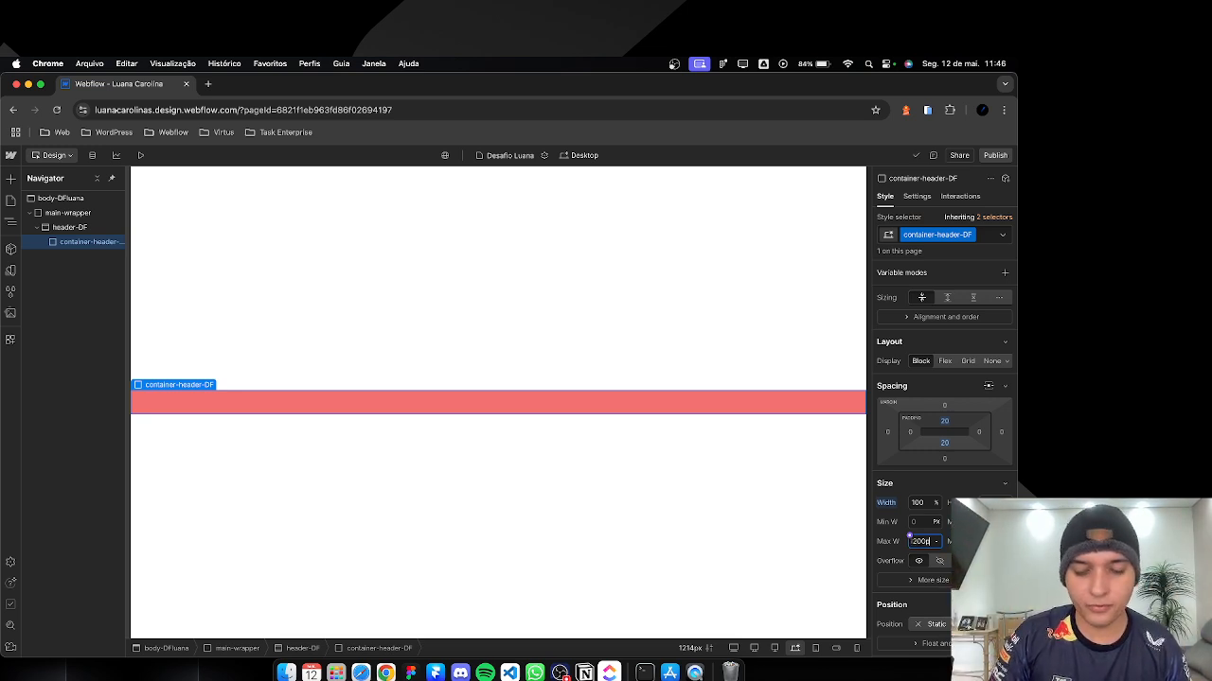
key(Return)
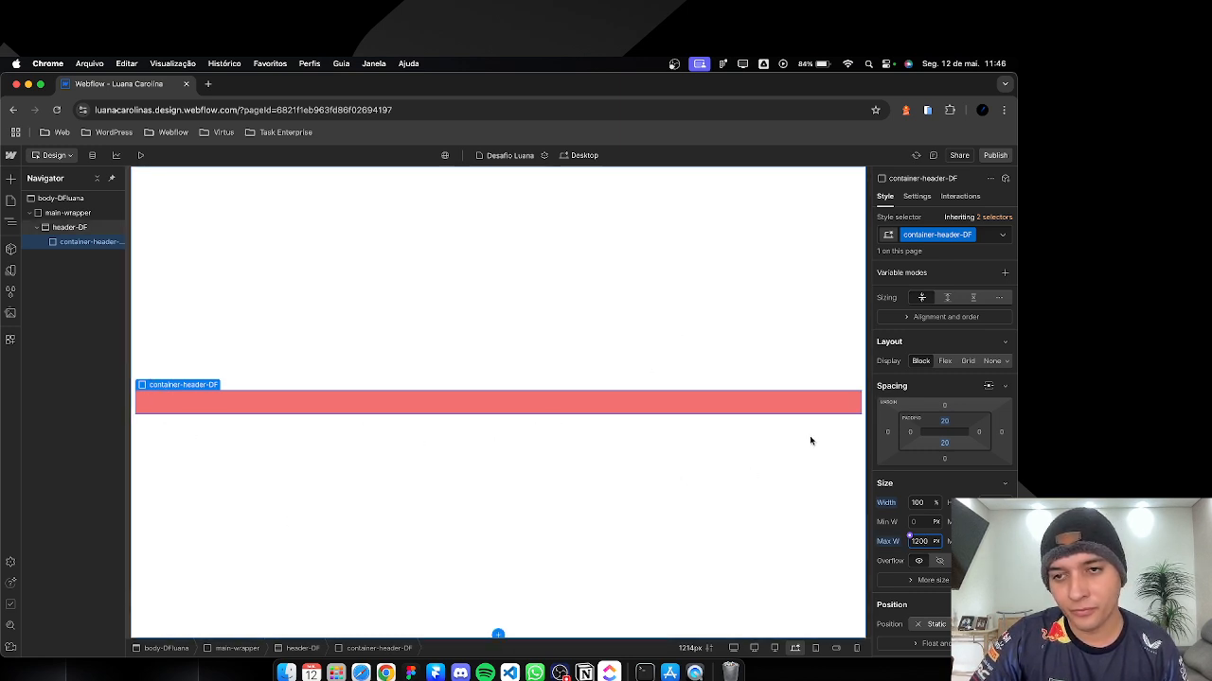
key(Return)
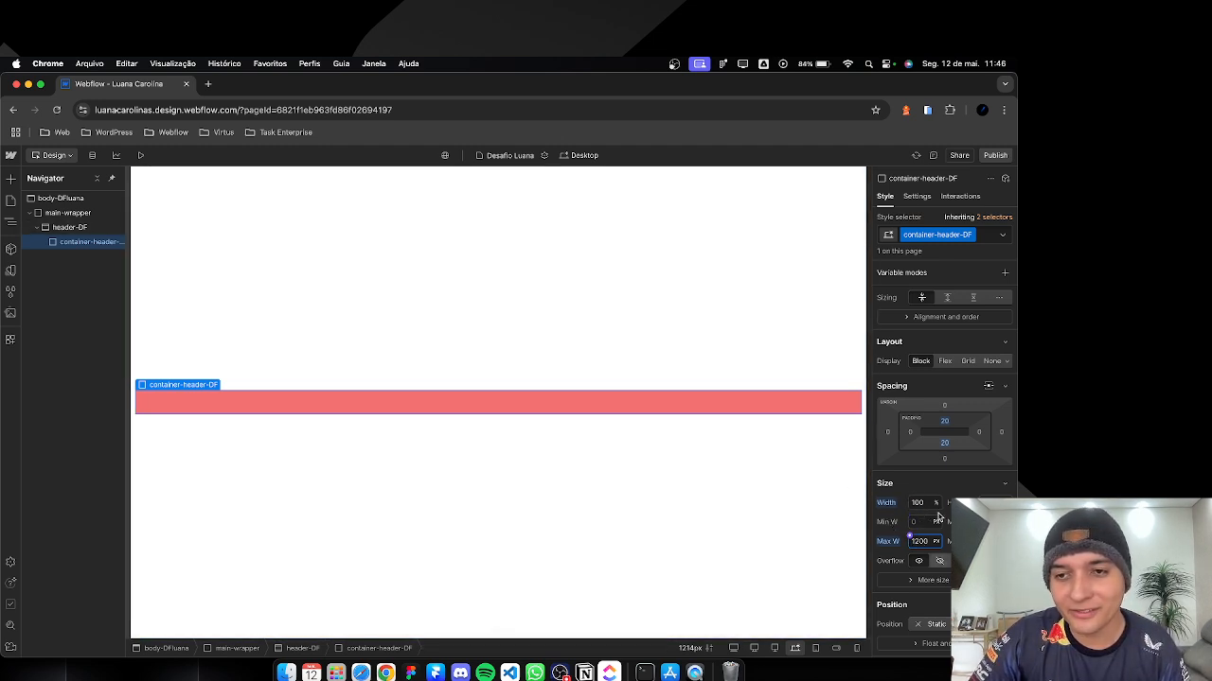
click(897, 549)
click(888, 541)
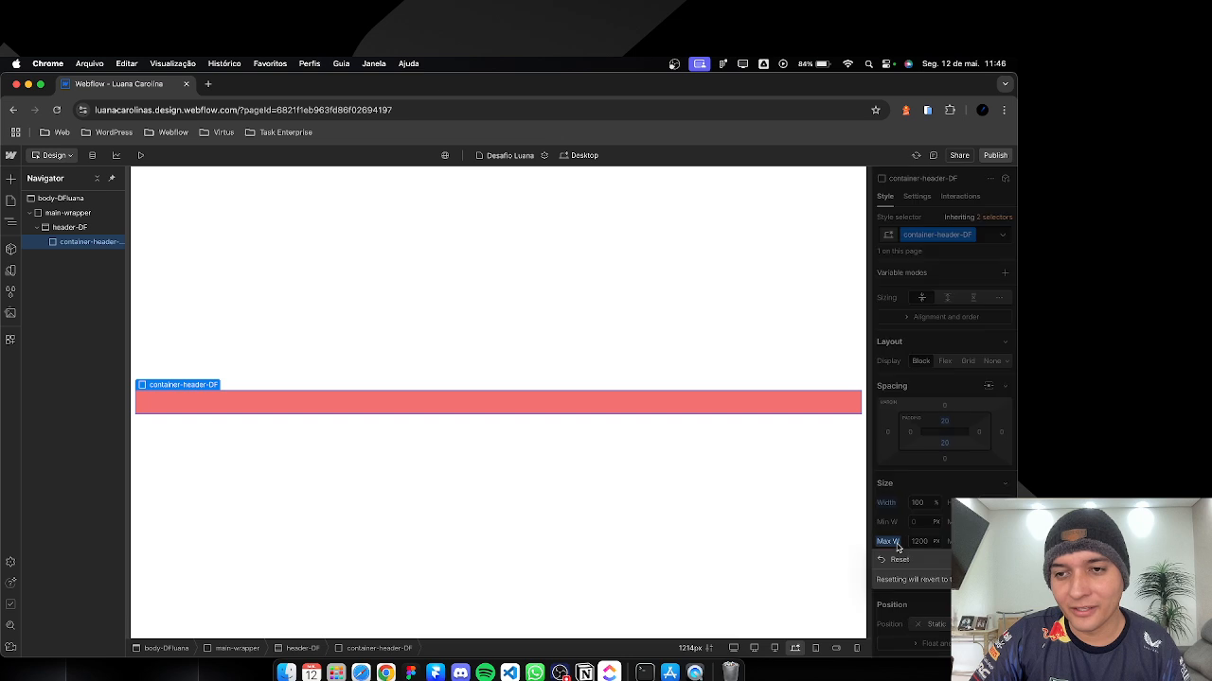
click(899, 561)
Step: Give container-header-DF a fixed width of 1200 px
click(918, 502)
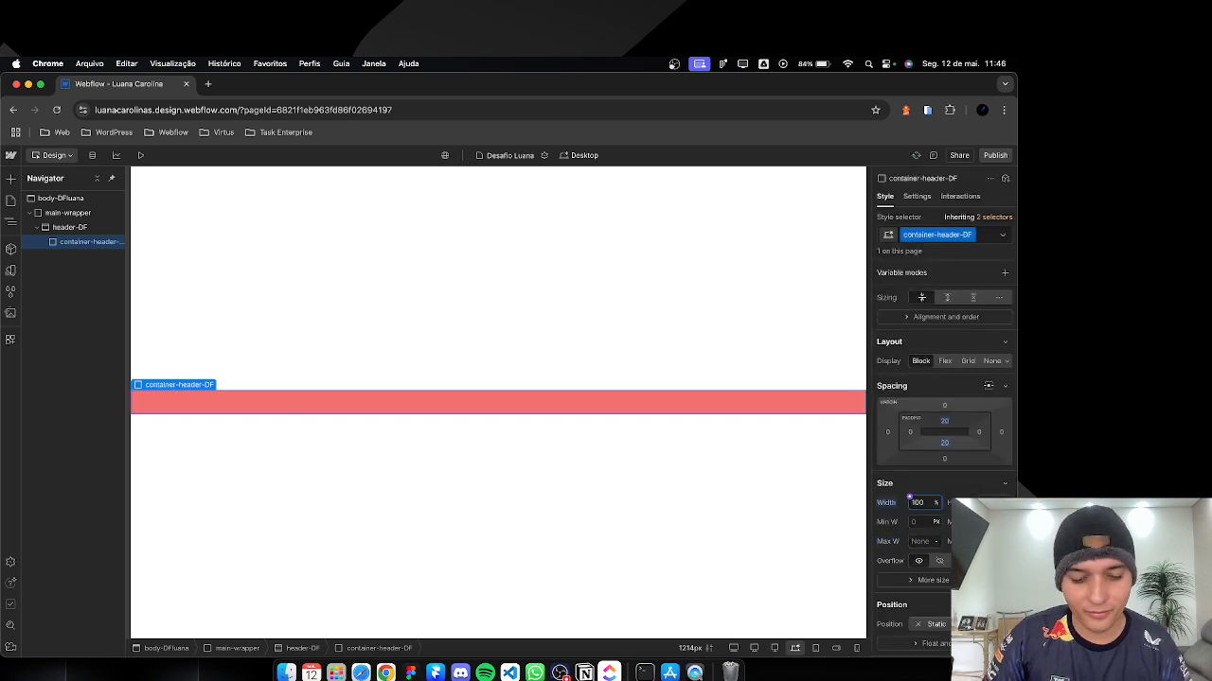
text(1200)
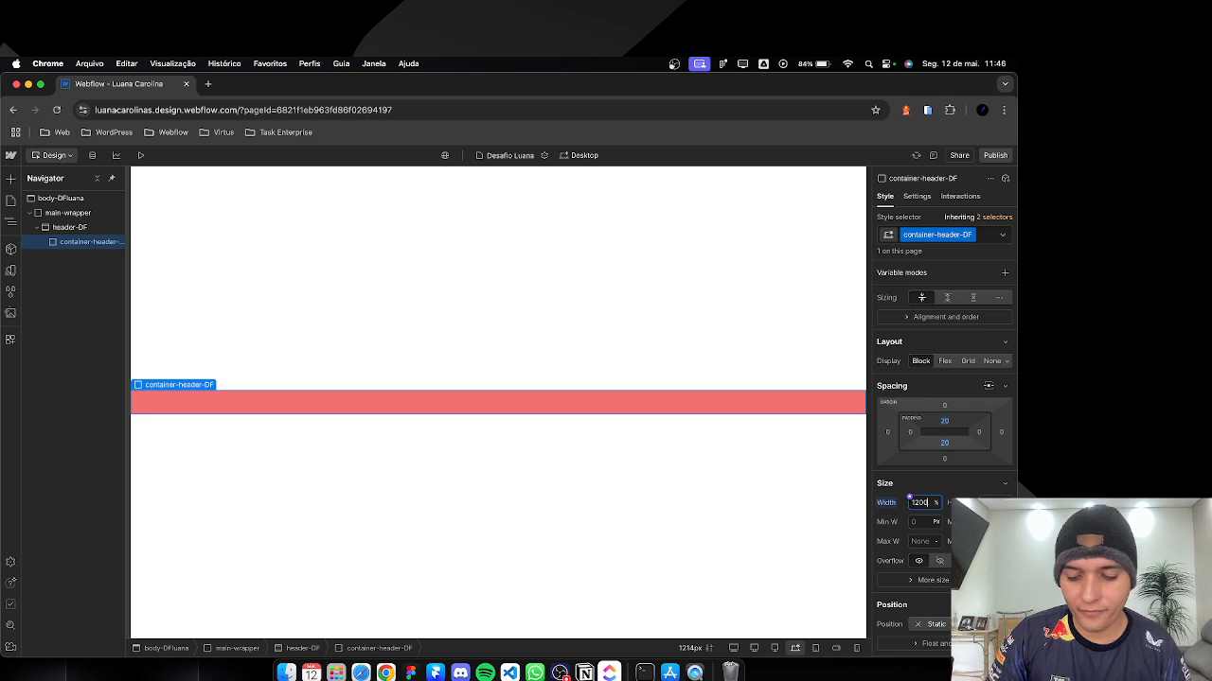
text(px)
key(Return)
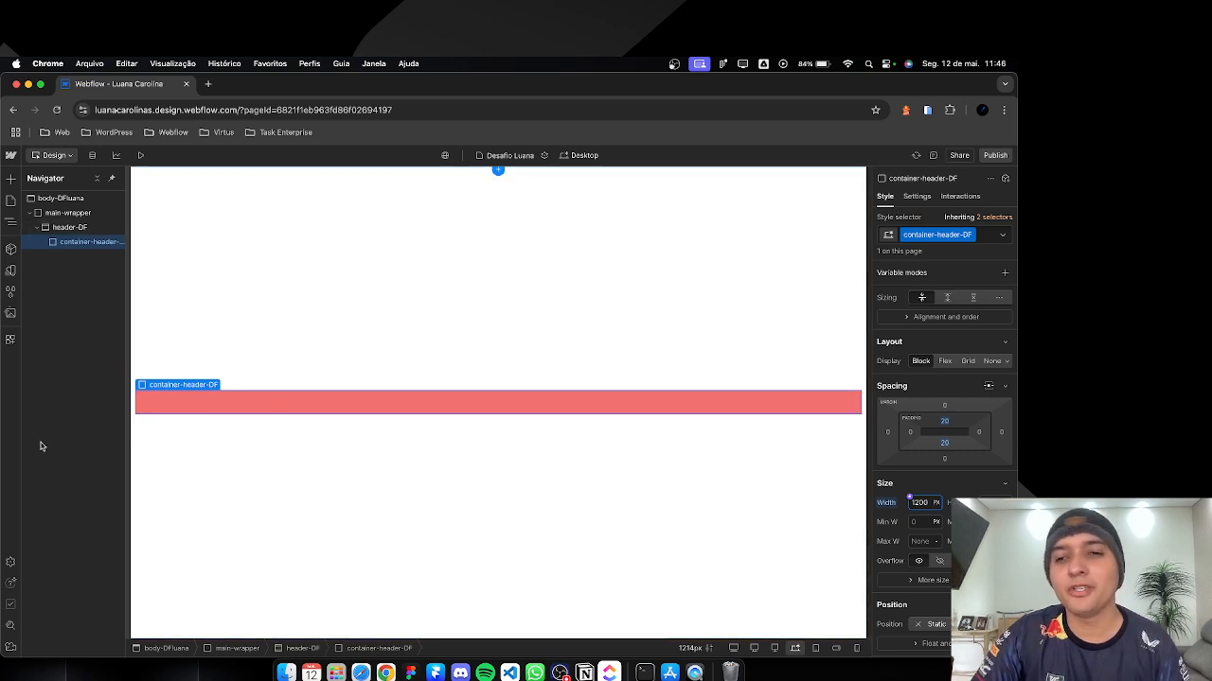
Step: Preview the page at the 1440 px and base desktop breakpoints, resizing the canvas to check how the fixed-width container responds
click(754, 649)
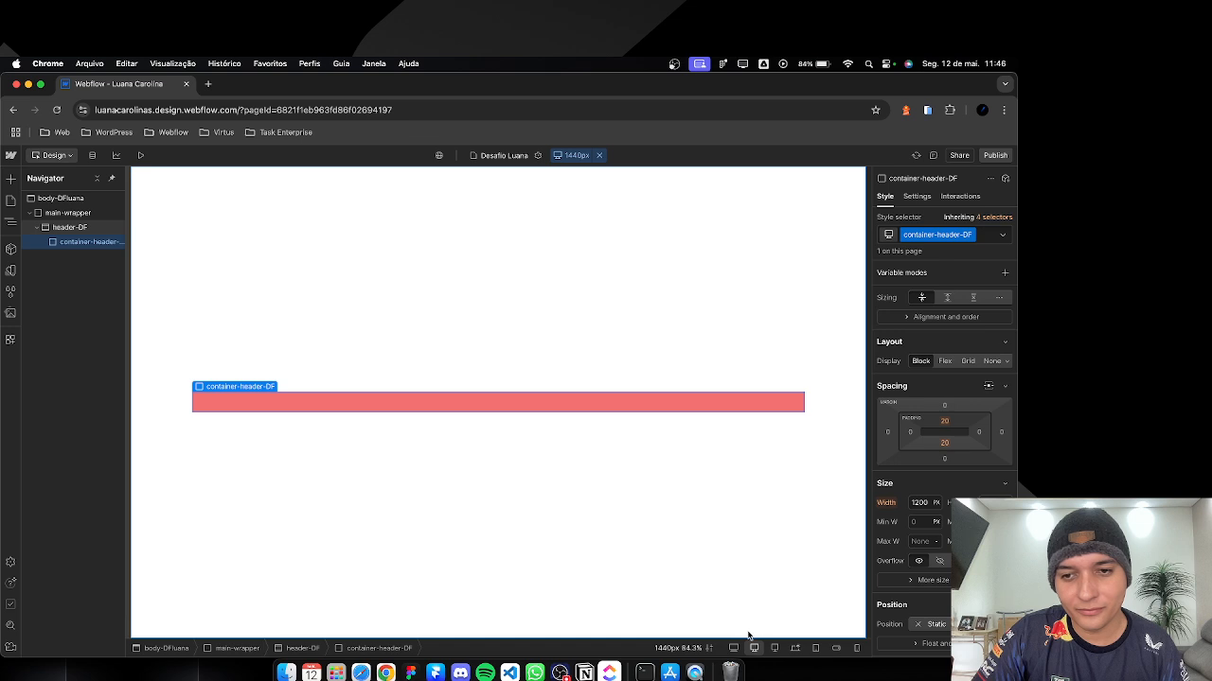
click(143, 156)
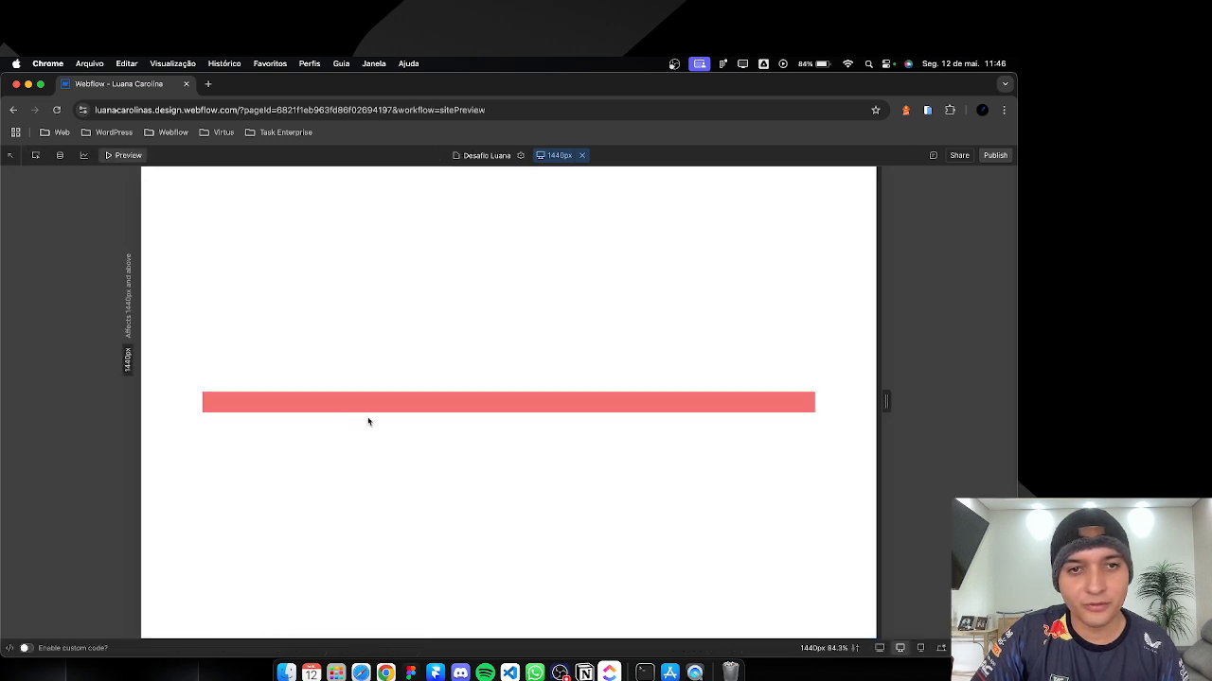
drag(880, 409, 818, 415)
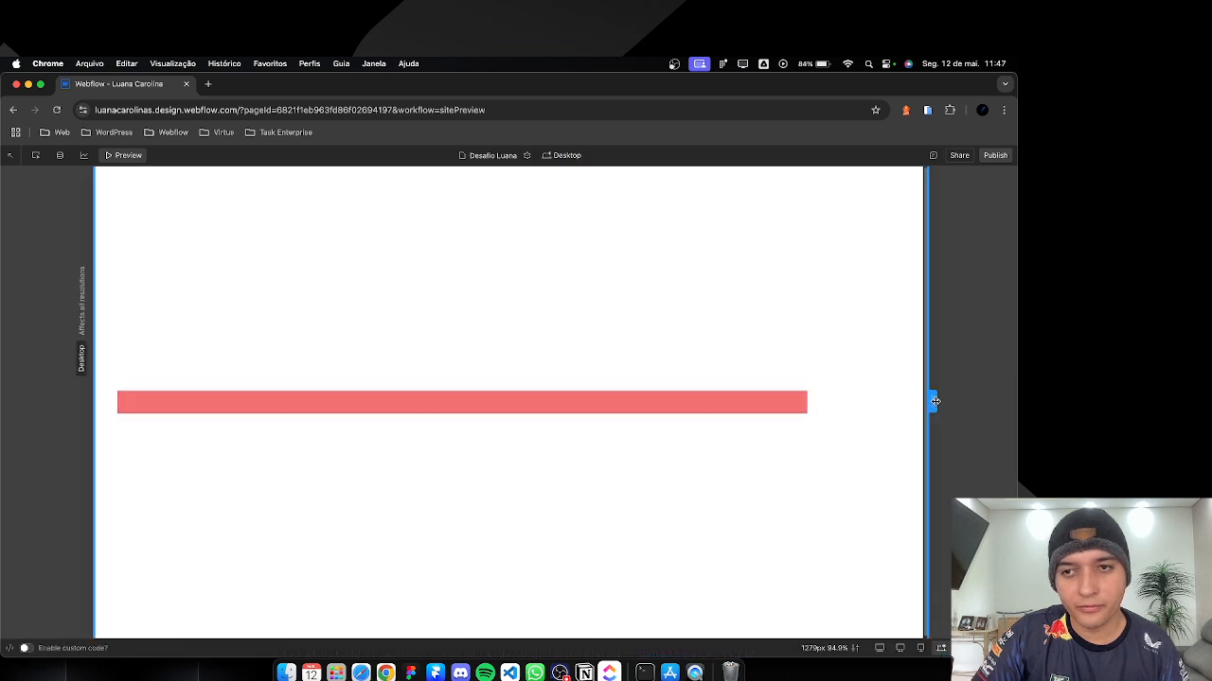
drag(933, 401, 859, 414)
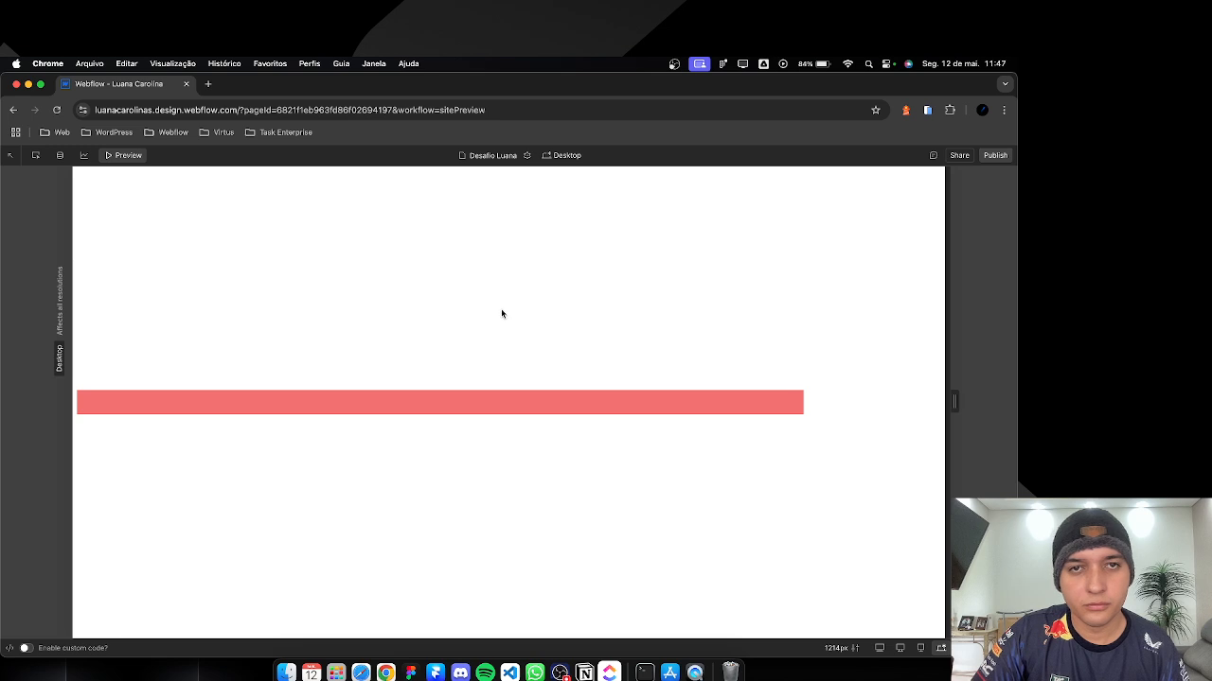
click(120, 155)
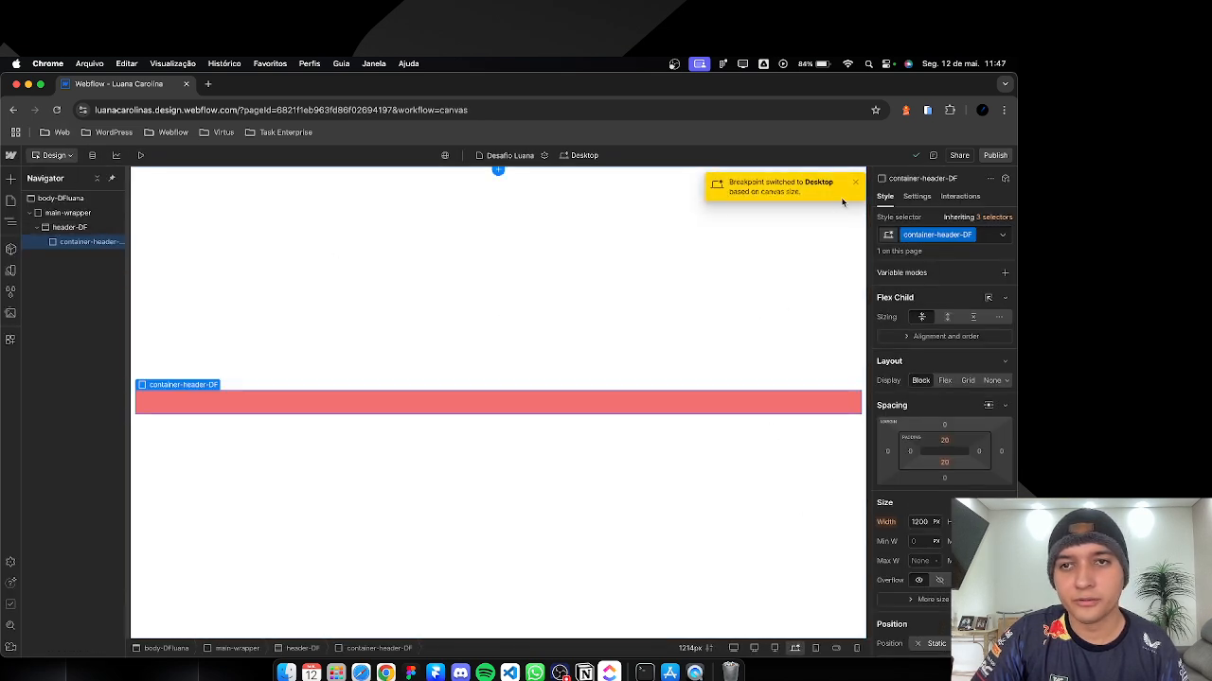
click(859, 184)
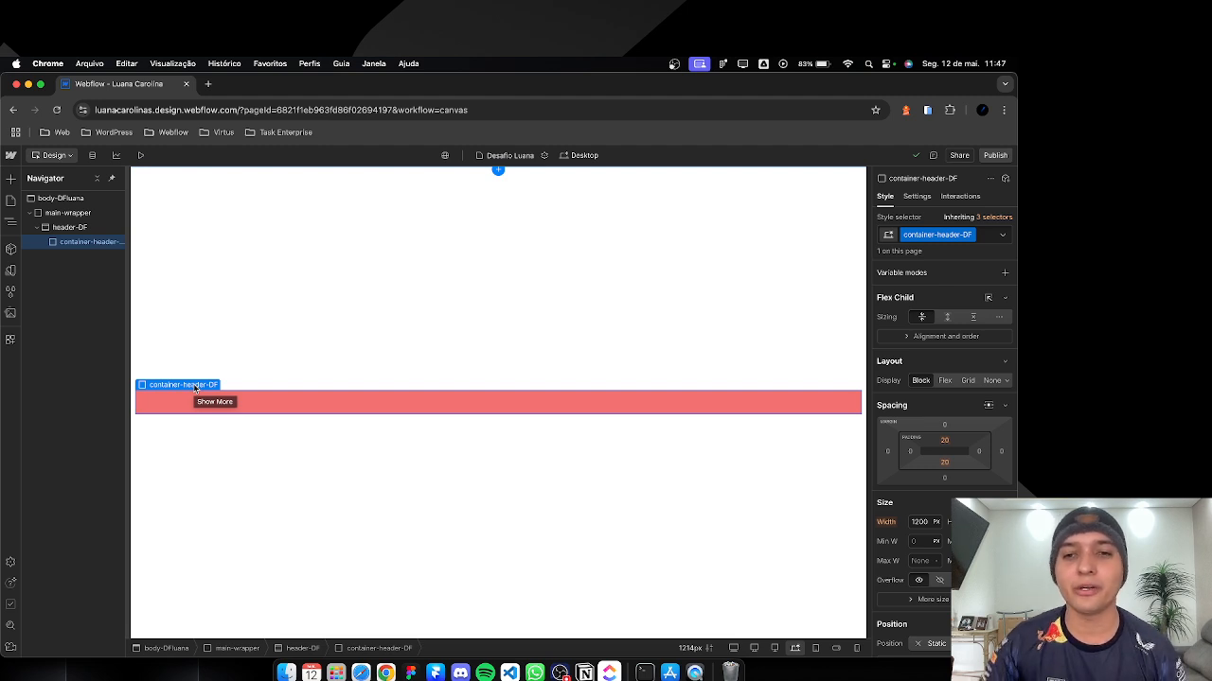
click(140, 154)
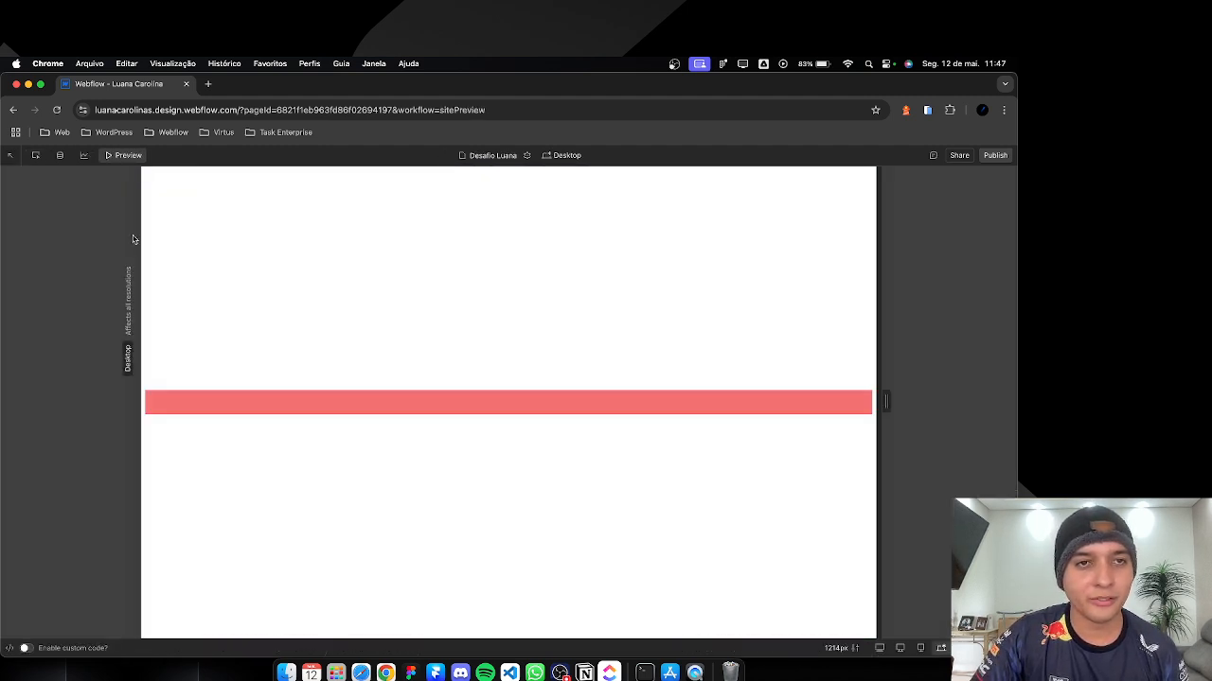
mouse_move(896, 403)
mouse_down()
mouse_move(847, 411)
mouse_move(892, 406)
mouse_up()
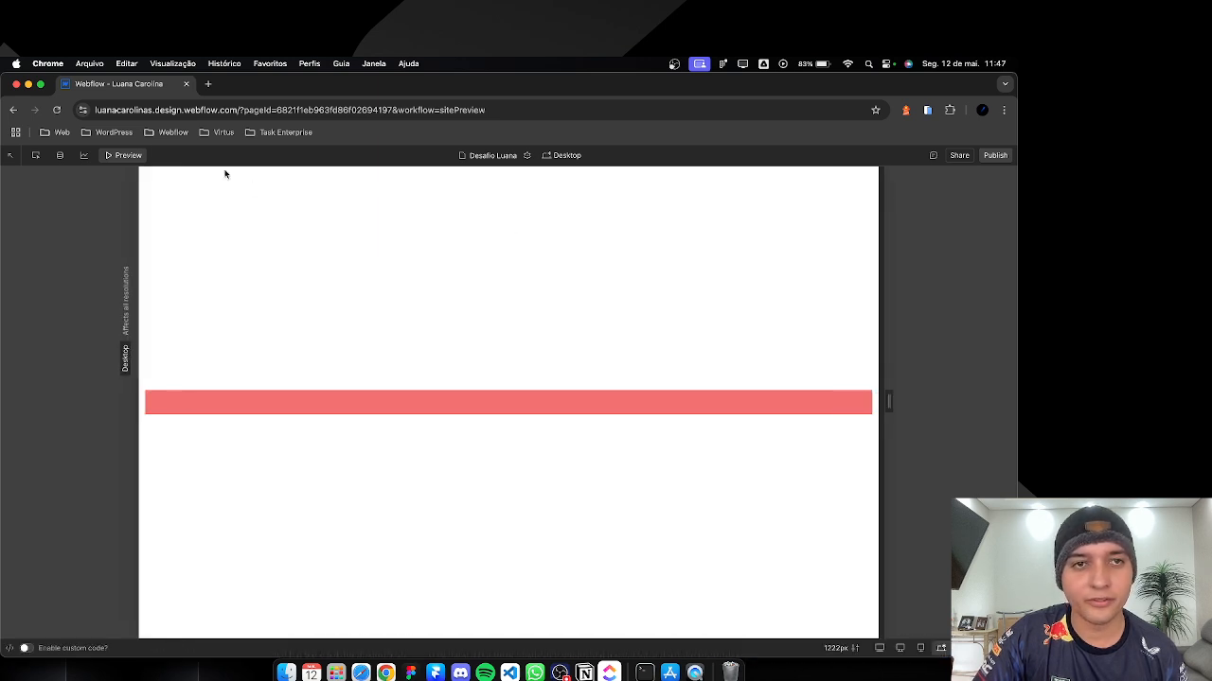
click(137, 156)
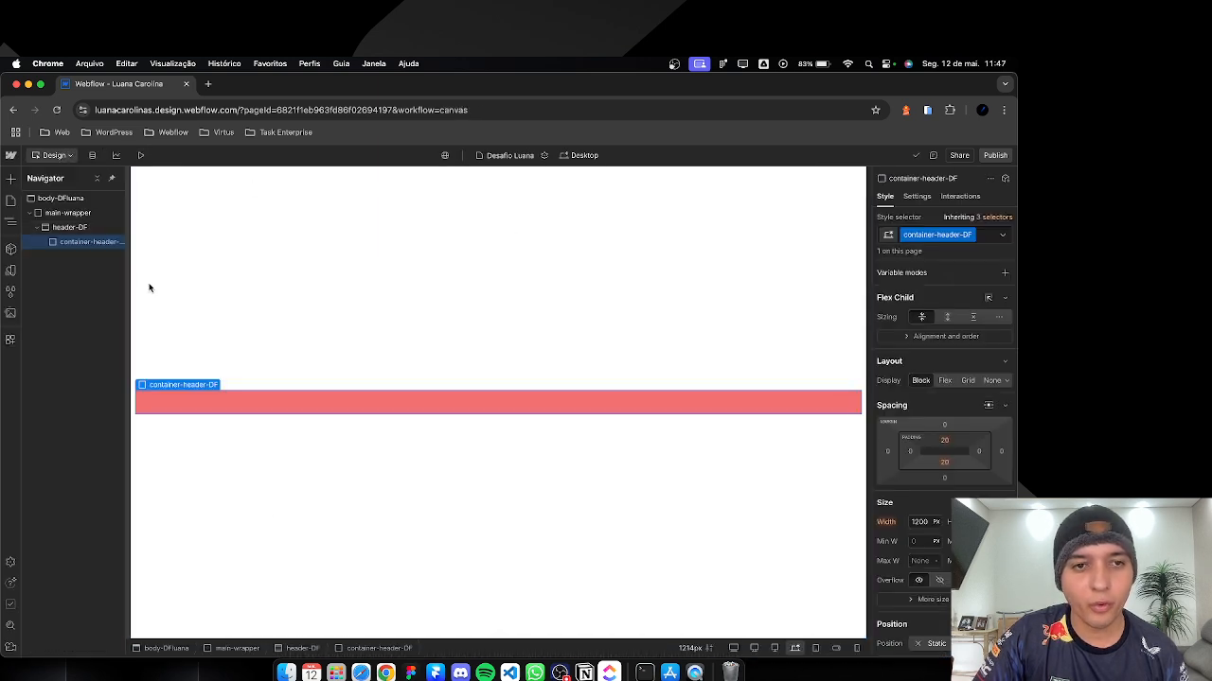
Step: Add 20 px of left and right padding to the header-DF section
click(66, 228)
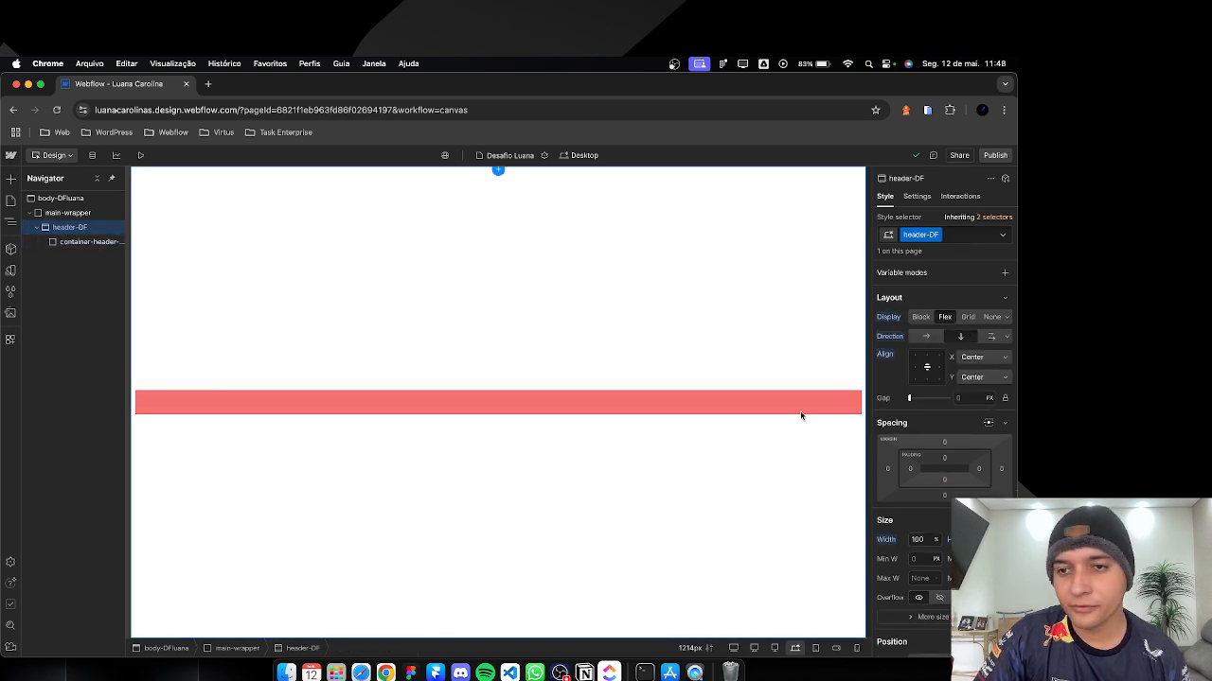
click(908, 472)
text(20)
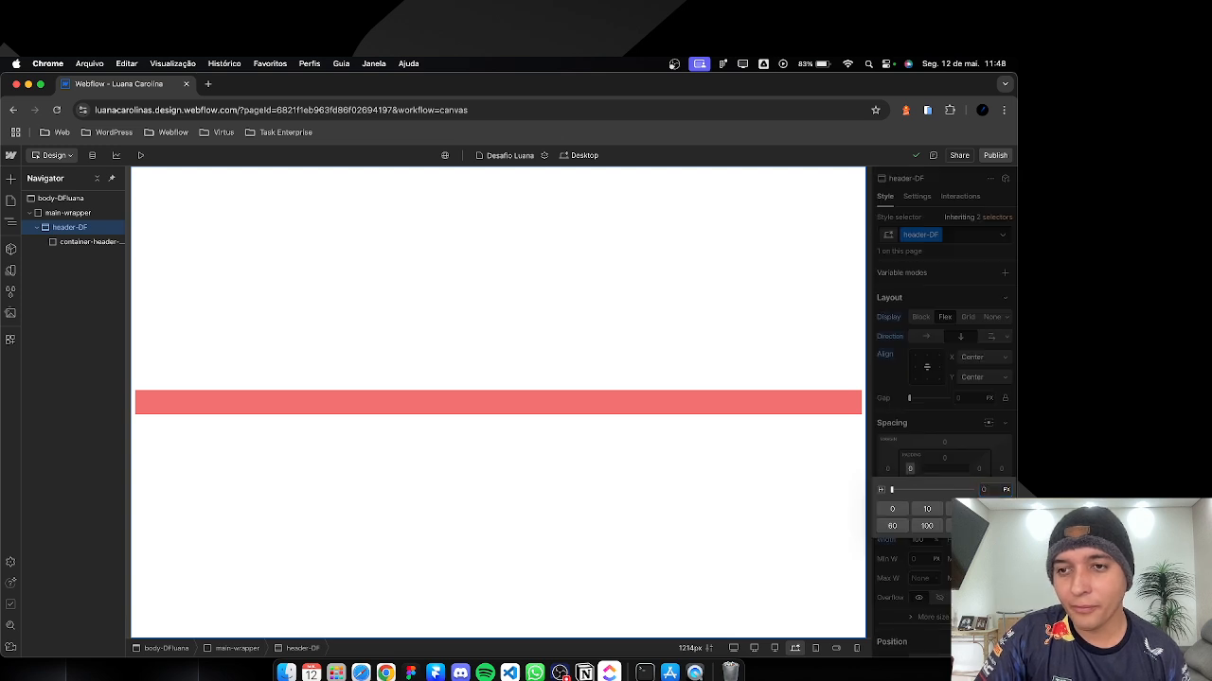
click(975, 467)
click(979, 471)
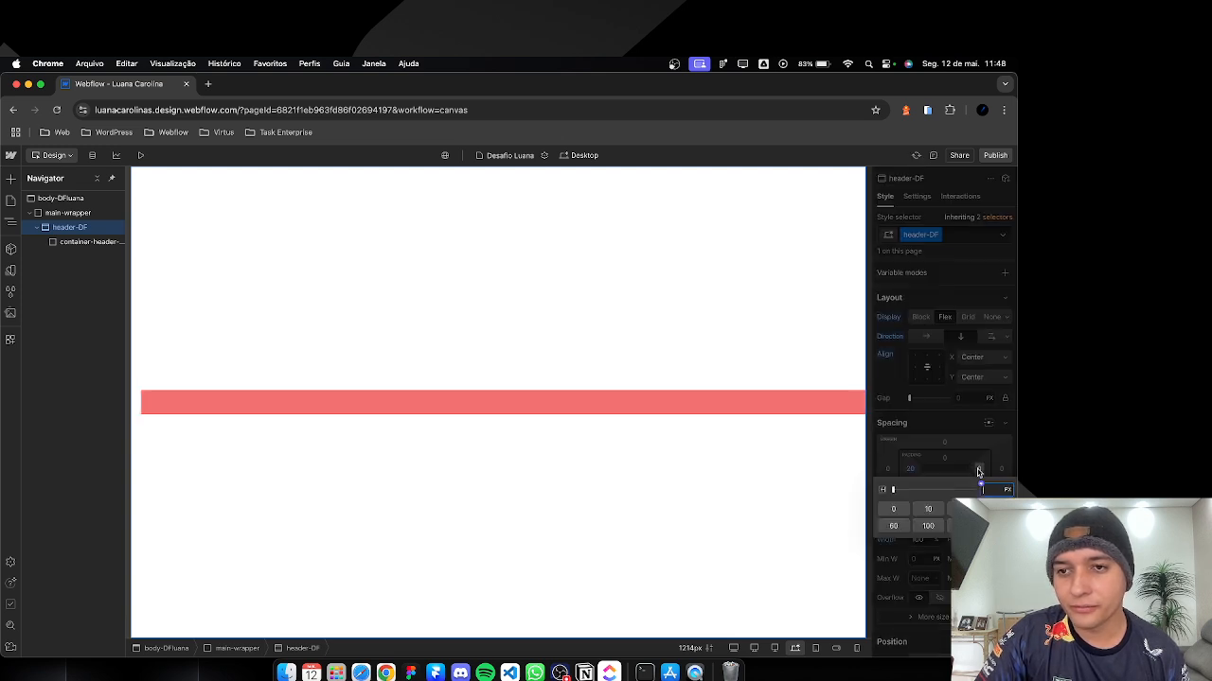
text(20)
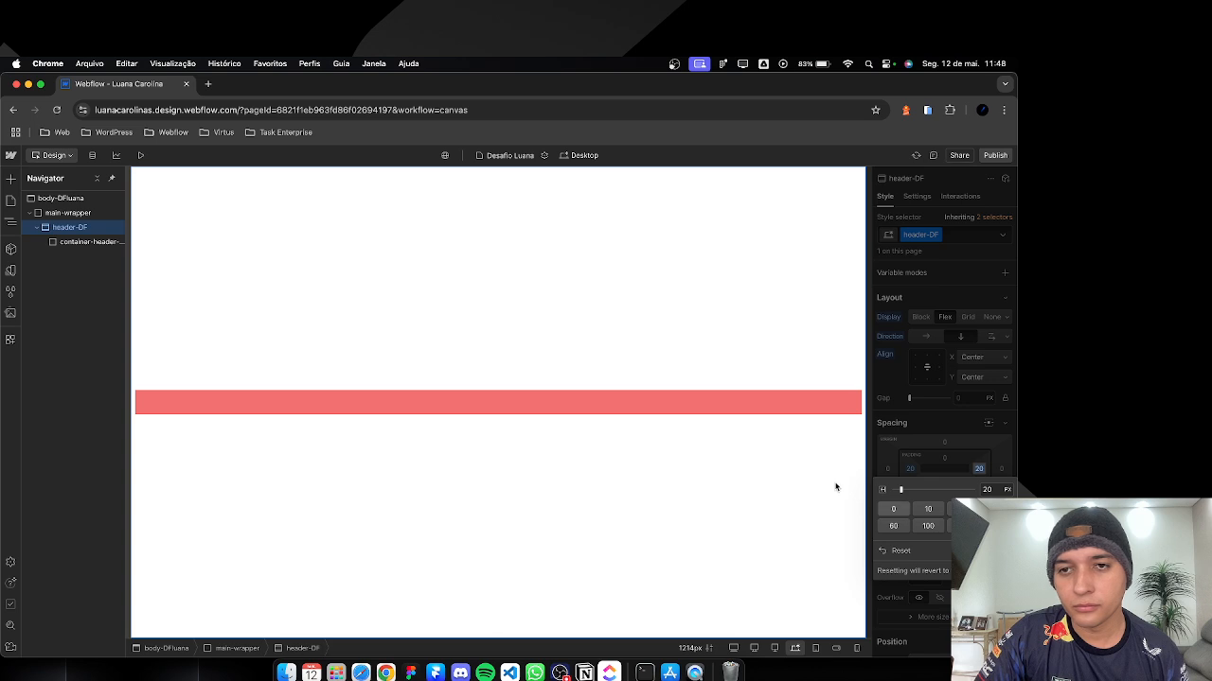
Step: Preview the page while resizing the canvas through tablet and mobile widths, and return to the base desktop breakpoint
click(140, 155)
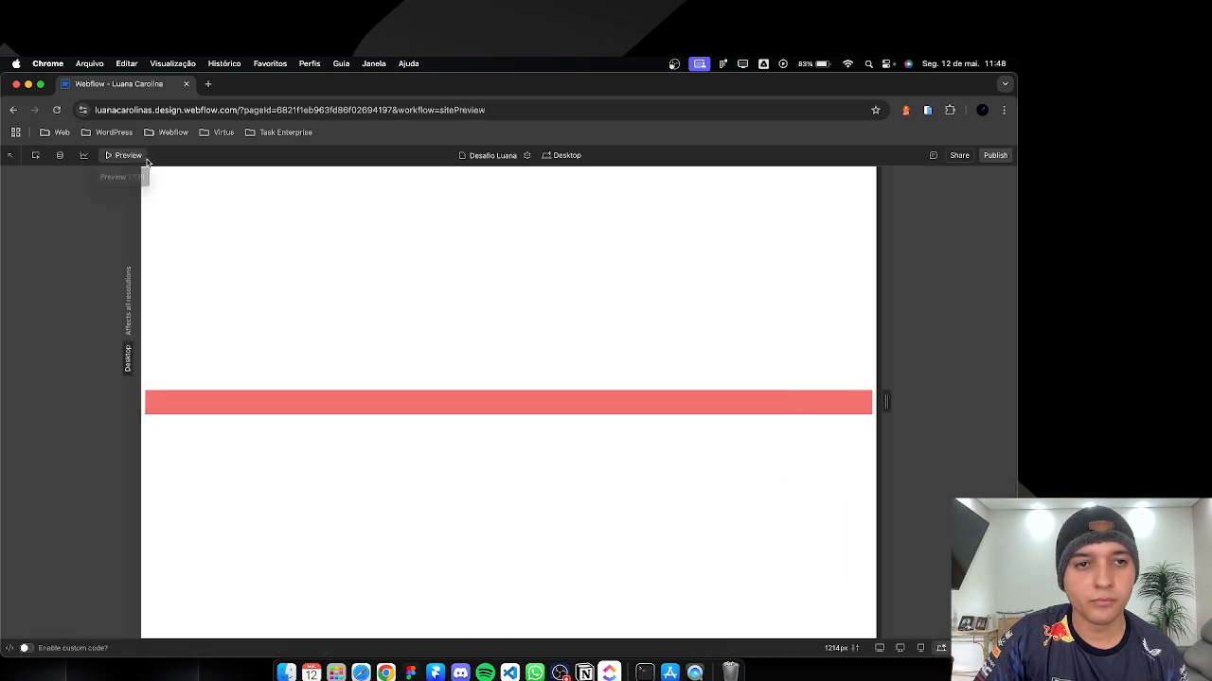
drag(884, 401, 751, 440)
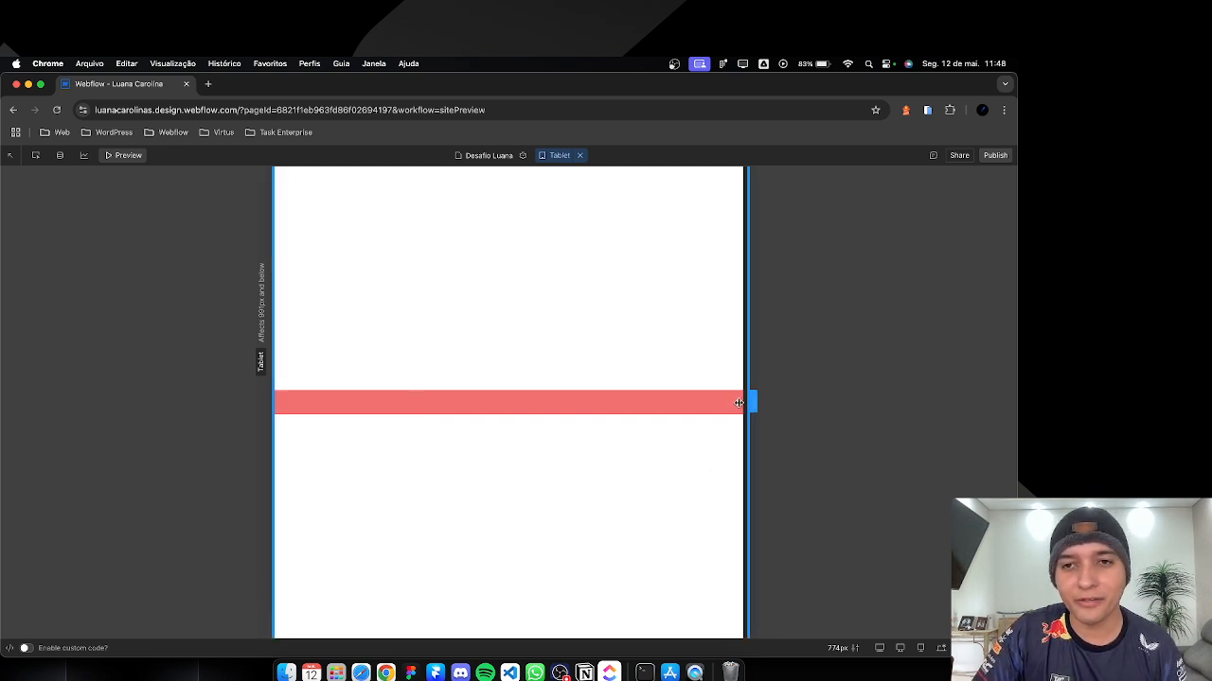
drag(739, 403, 638, 430)
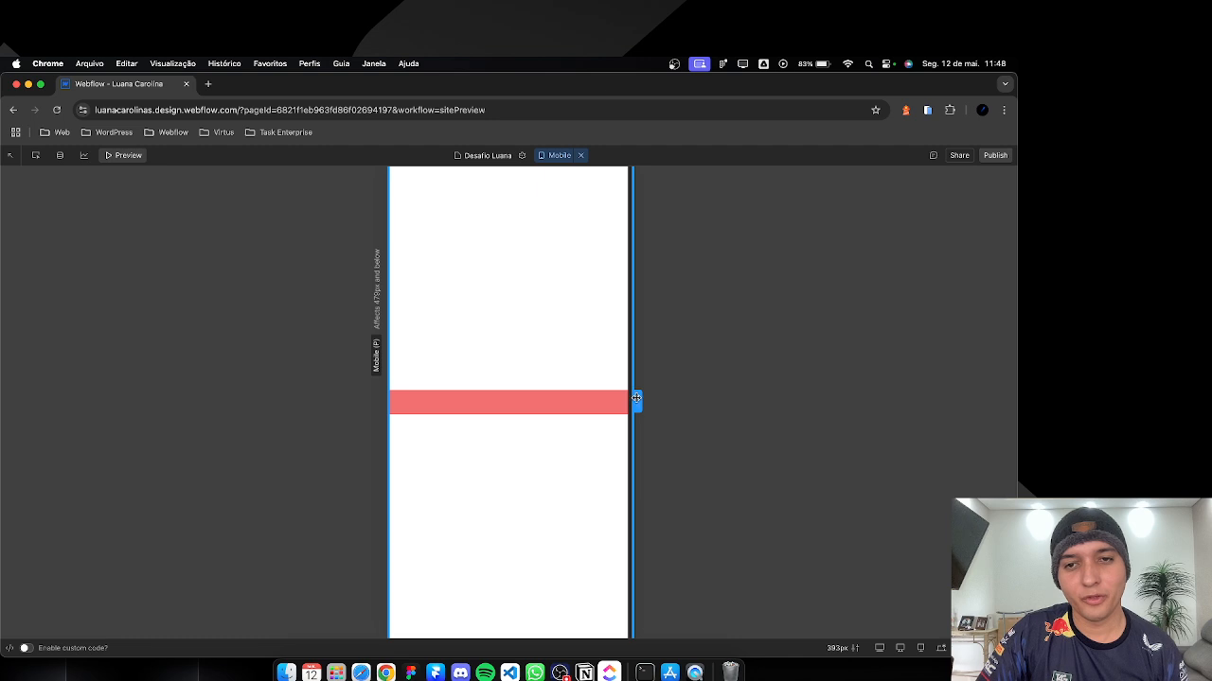
drag(636, 398, 669, 401)
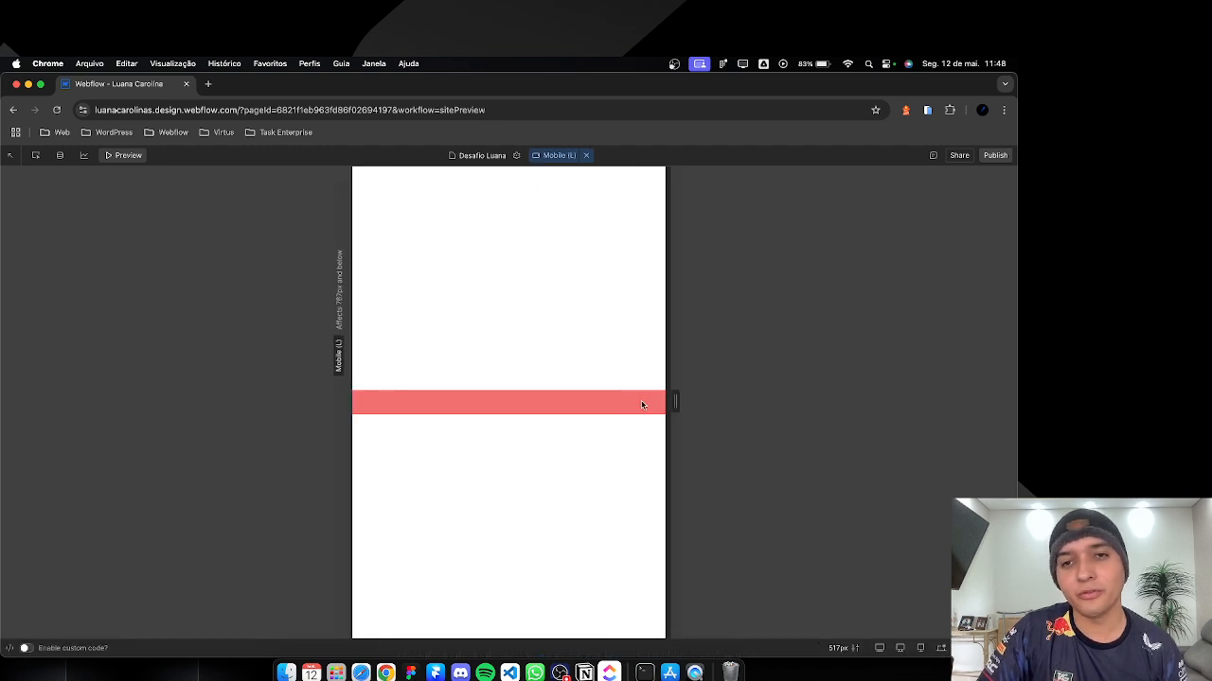
click(129, 156)
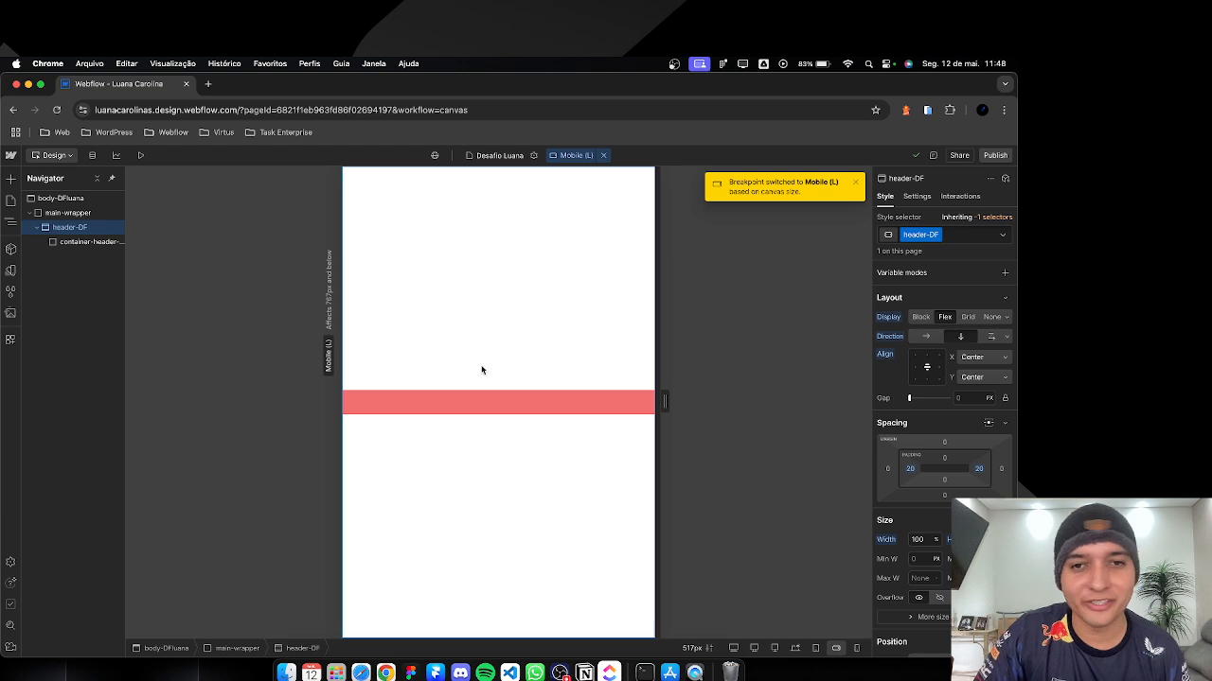
click(797, 648)
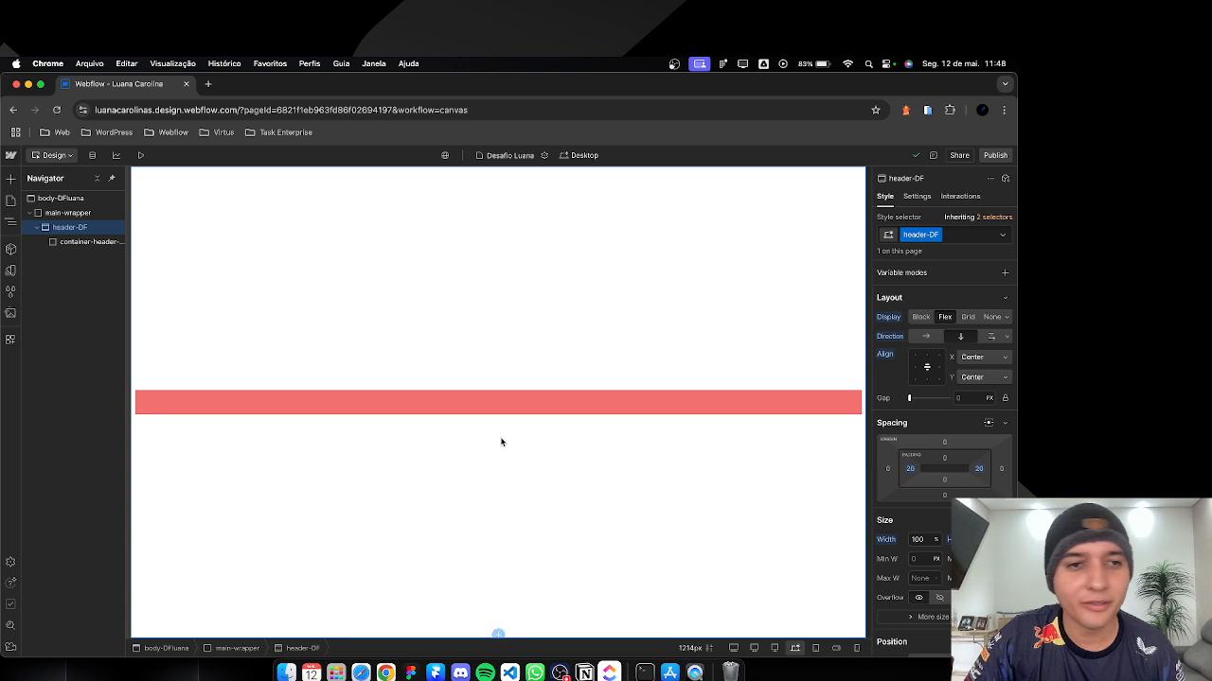
Step: Set container-header-DF to a width of 100% with a maximum width of 1200 px
click(183, 405)
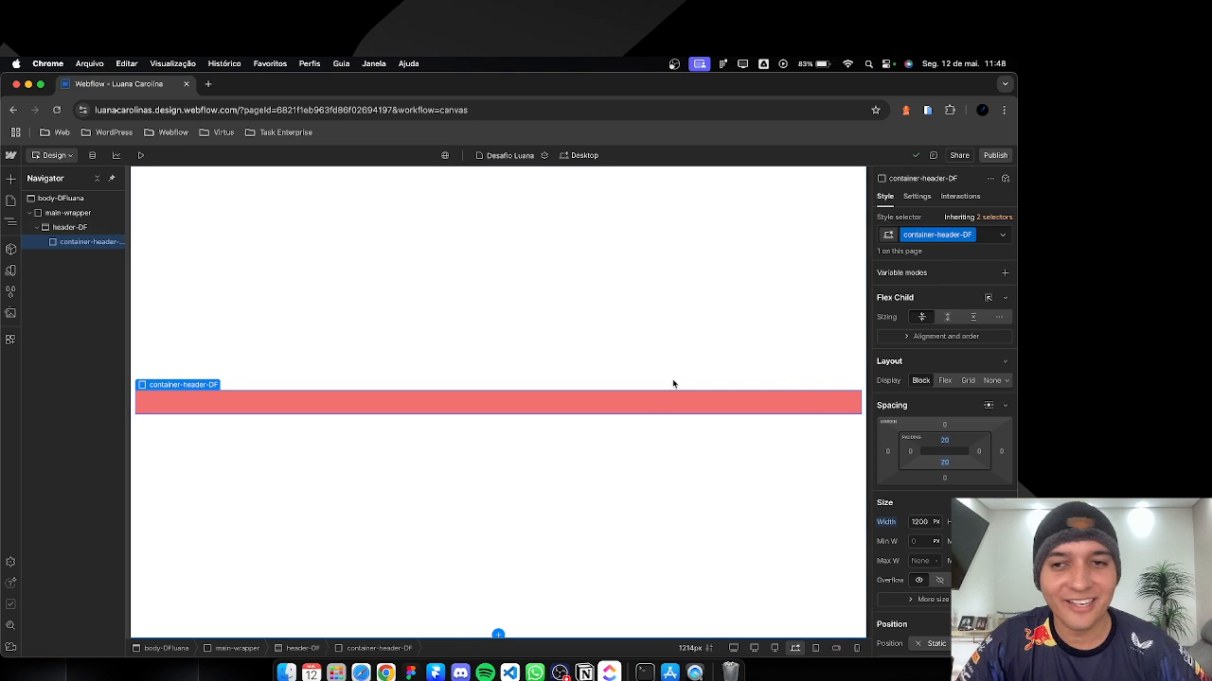
click(925, 521)
text(1)
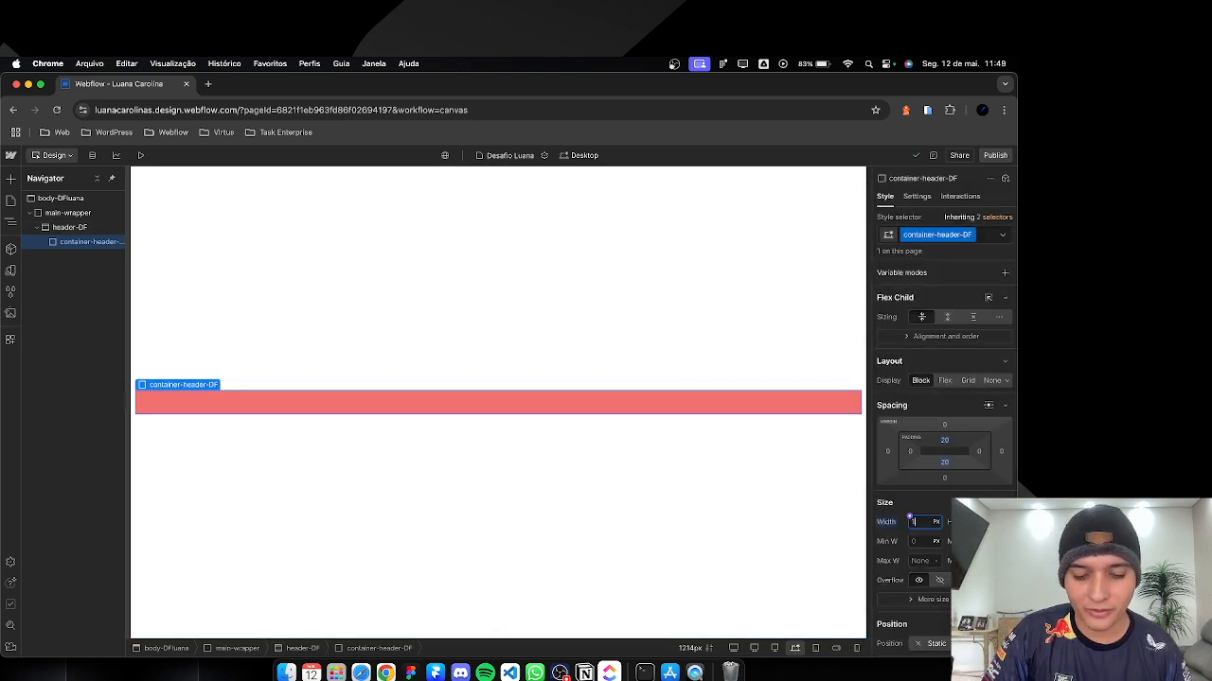
text(00%)
key(Return)
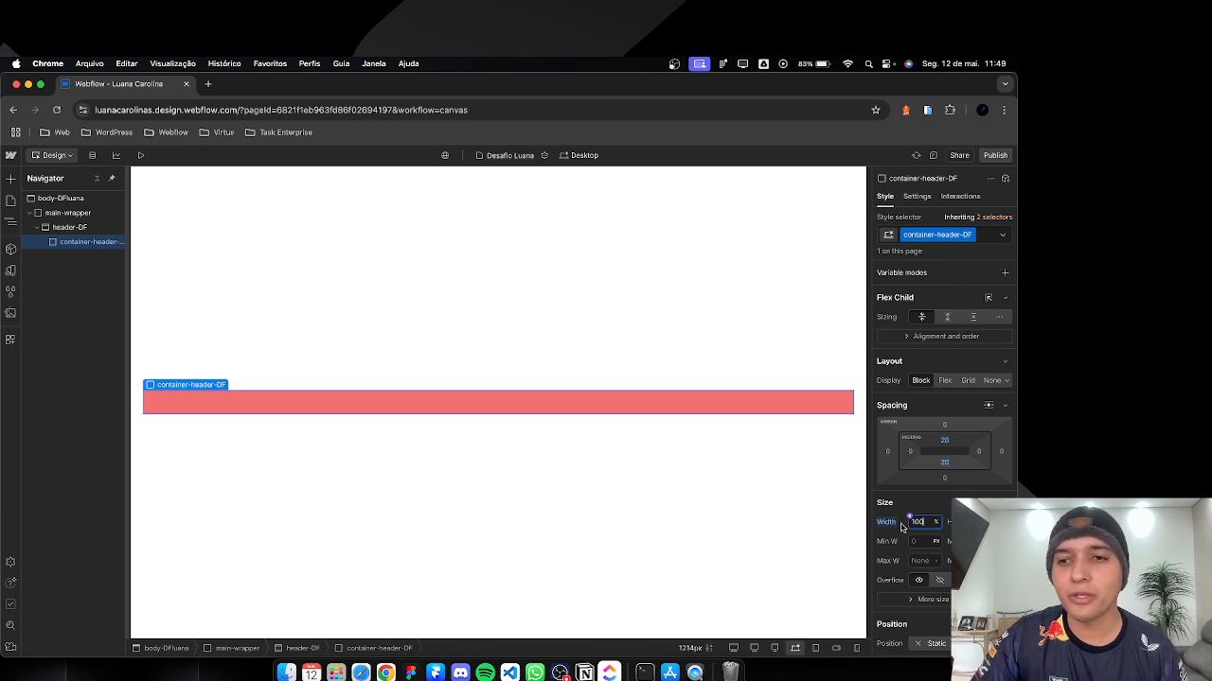
click(924, 561)
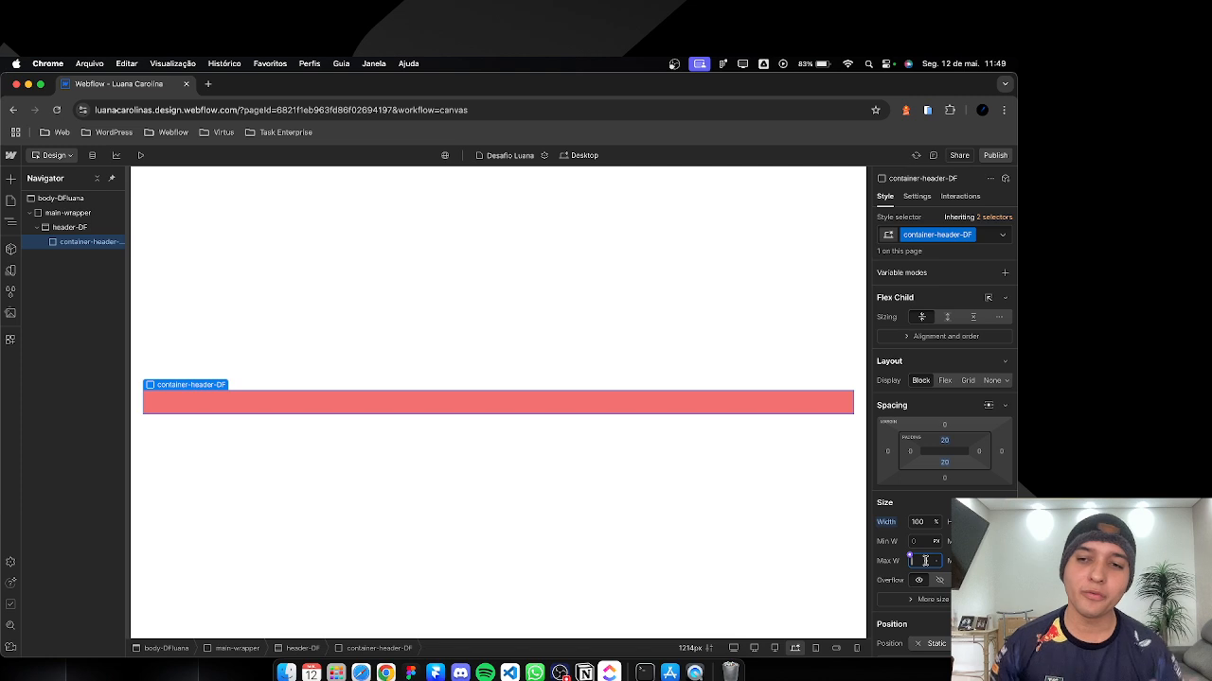
text(12)
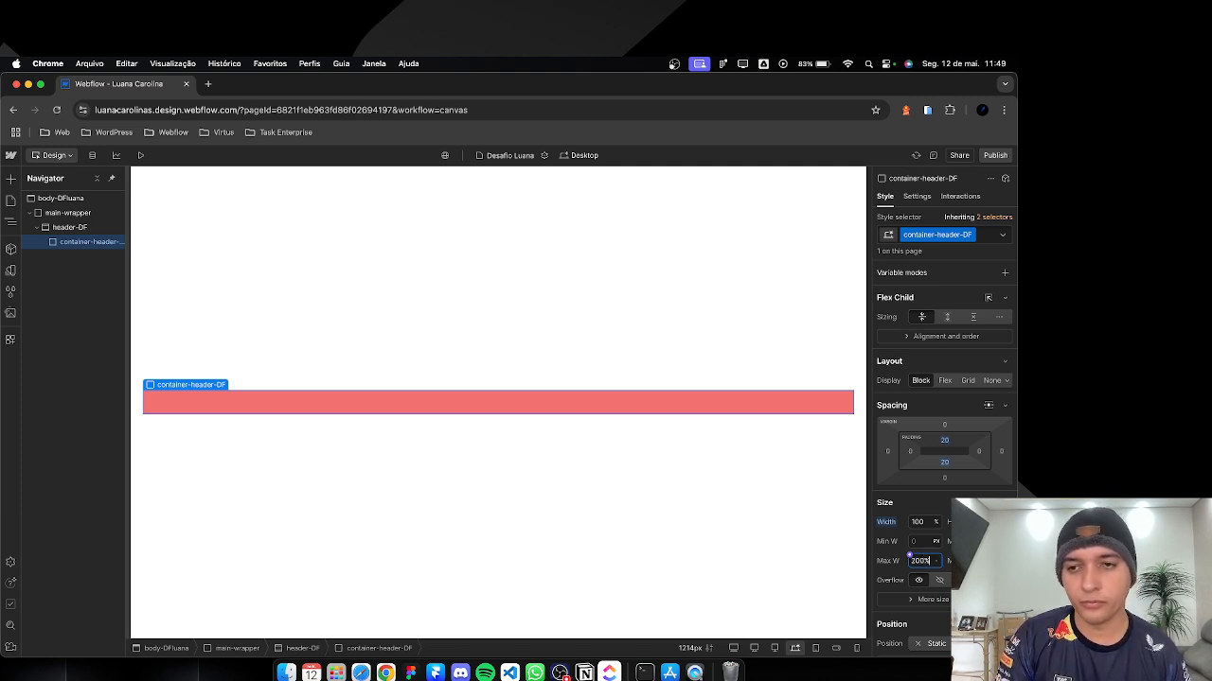
key(Return)
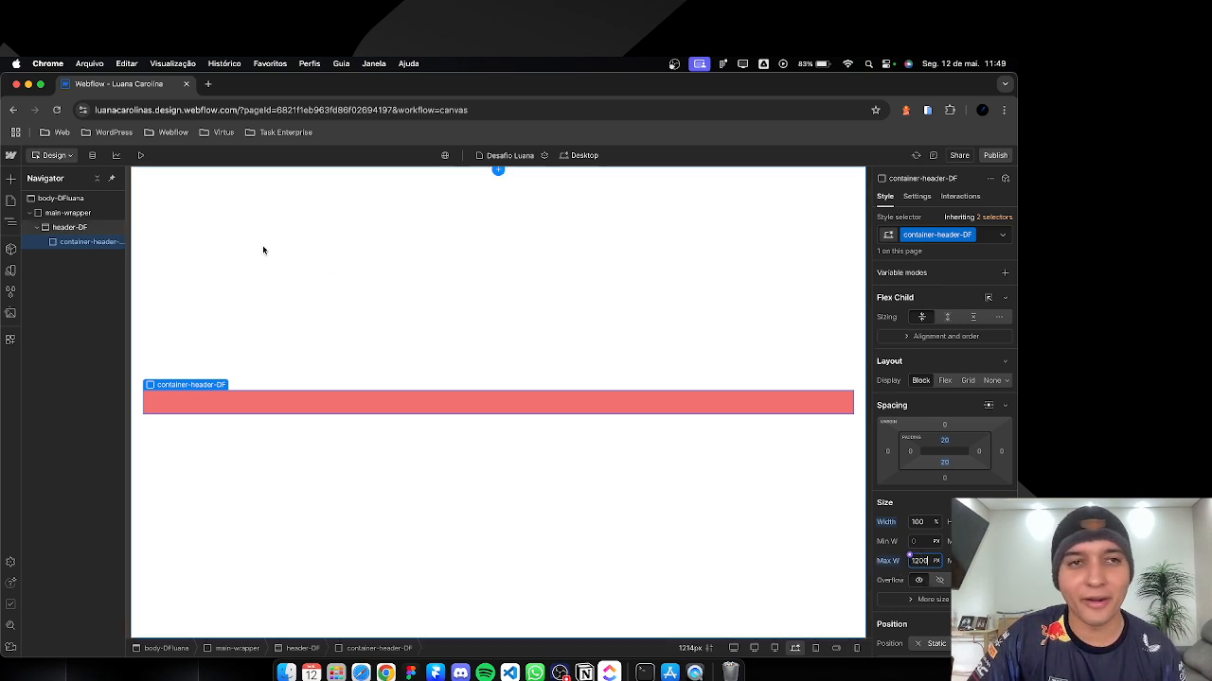
Step: Preview how container-header-DF adapts between desktop and tablet canvas widths, and return to editing at the base desktop breakpoint
click(140, 155)
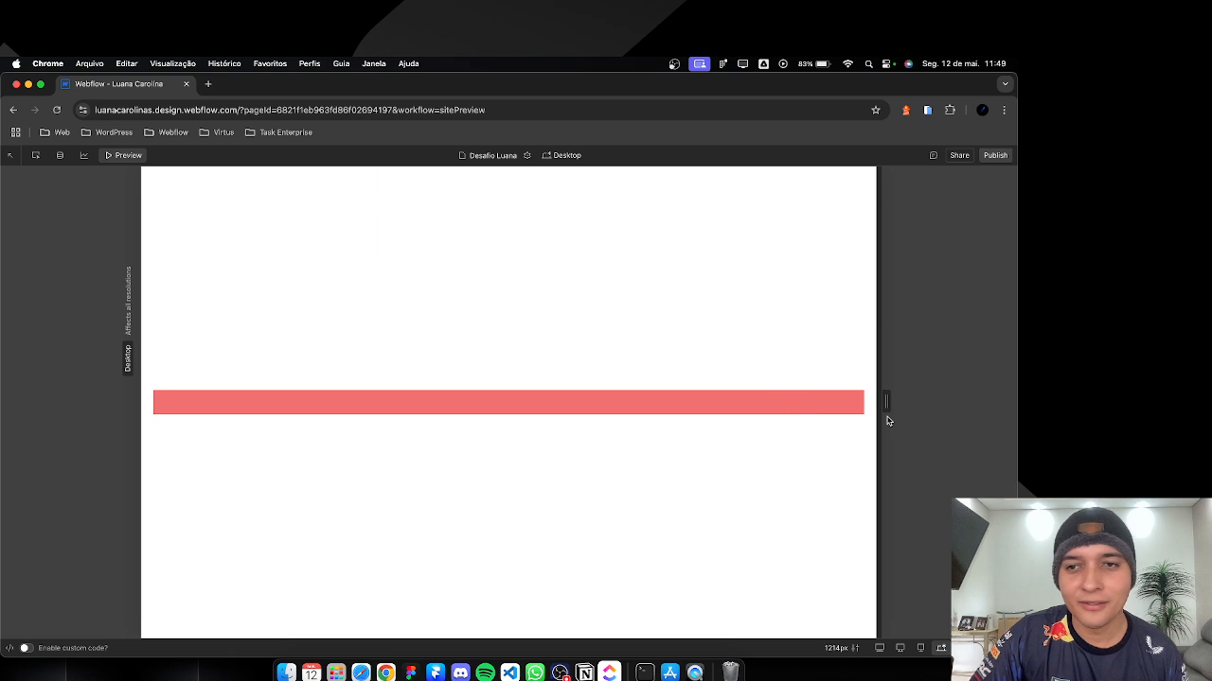
drag(885, 398, 837, 409)
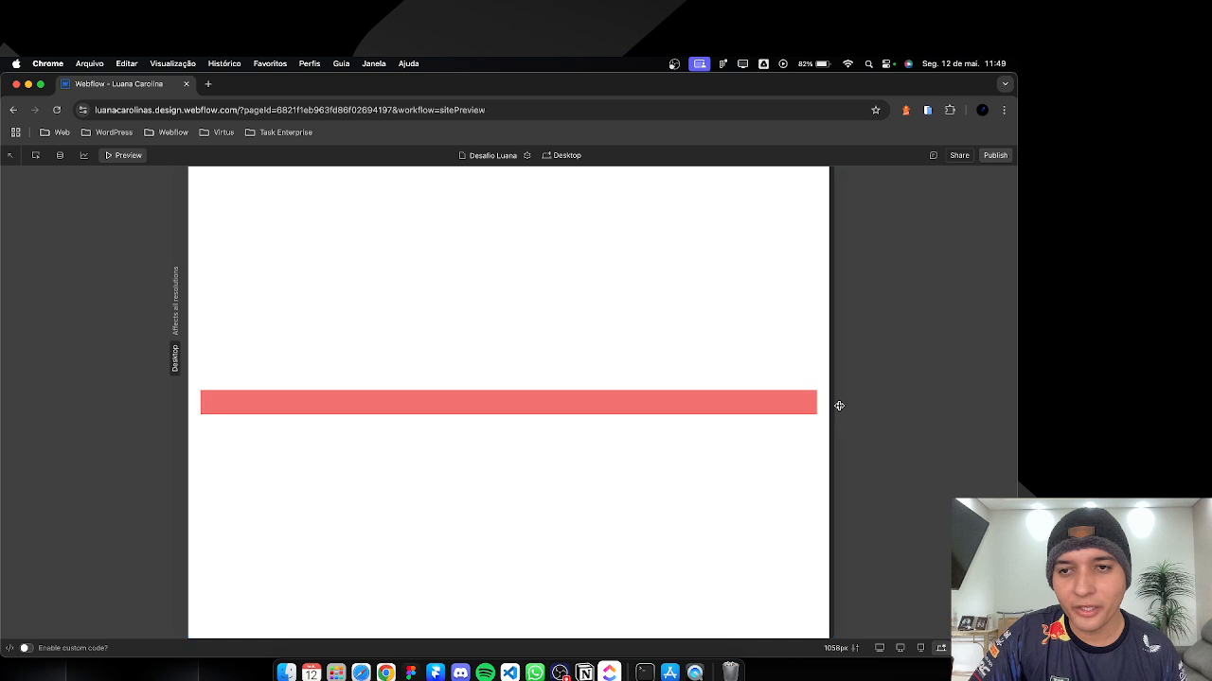
drag(838, 404, 795, 408)
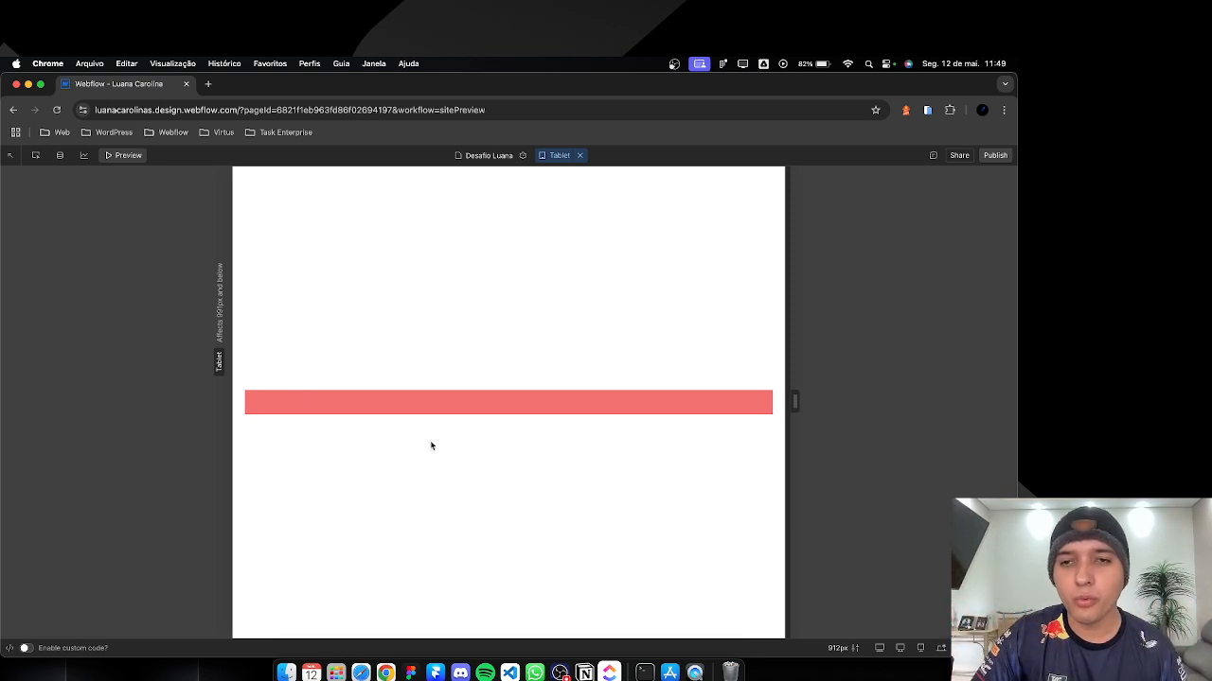
mouse_move(793, 401)
mouse_down()
mouse_move(561, 410)
mouse_move(817, 405)
mouse_up()
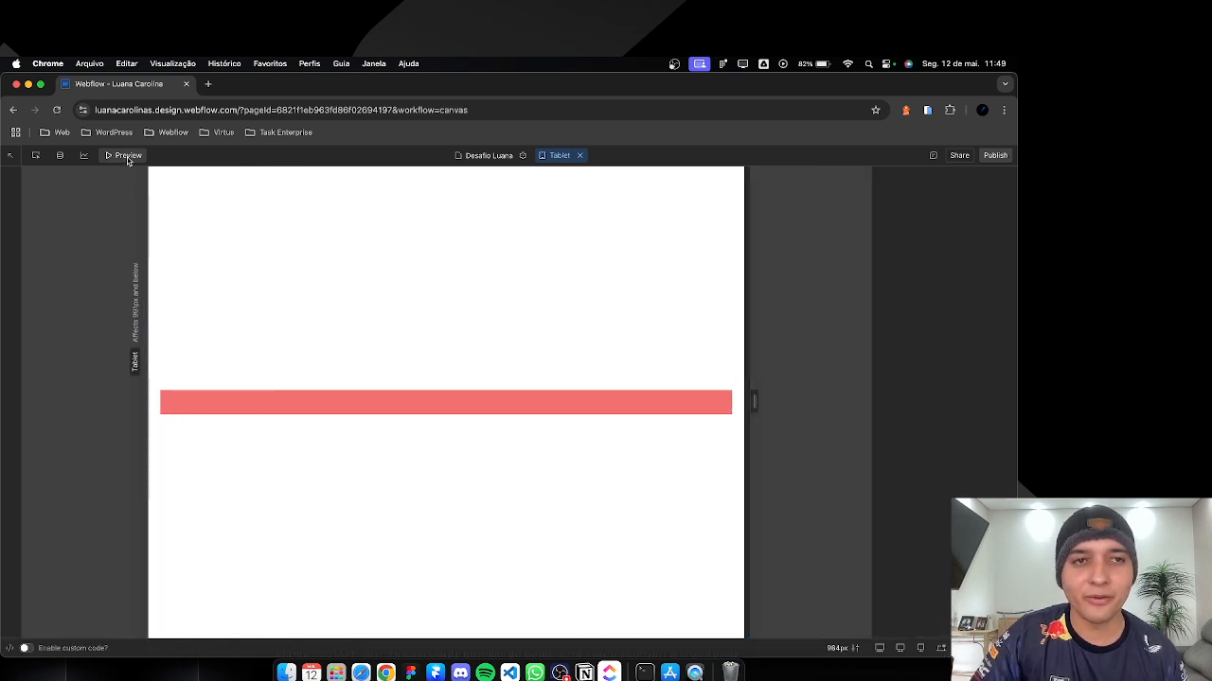
click(125, 158)
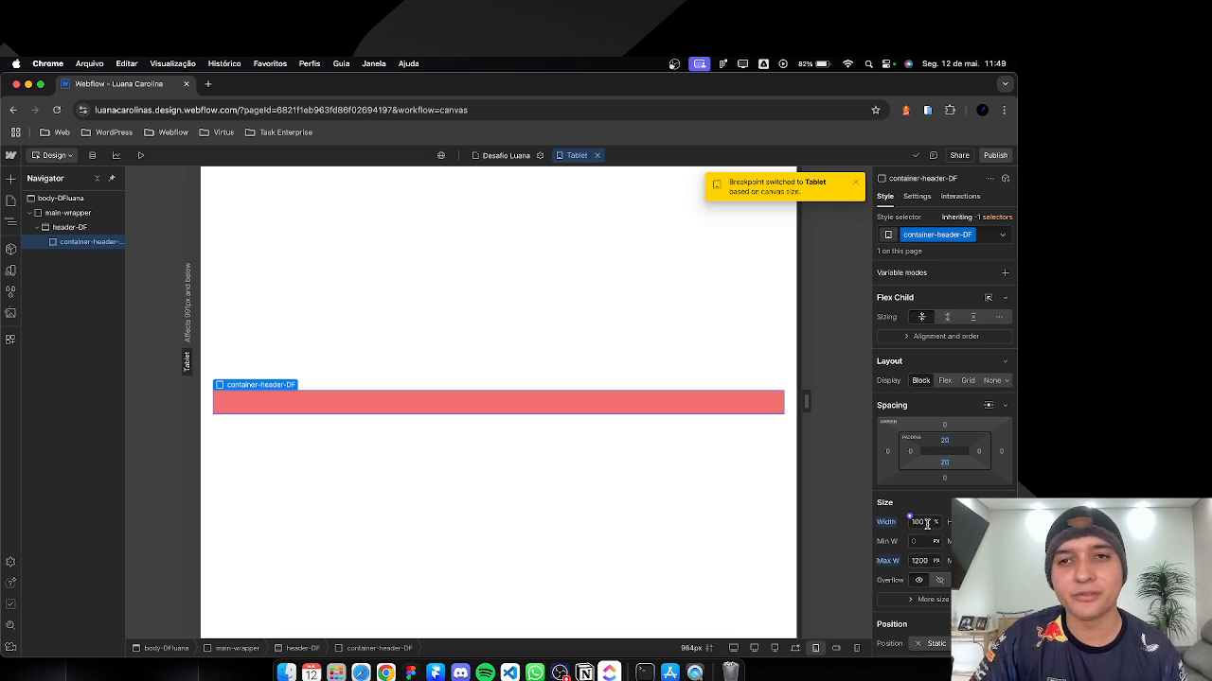
click(795, 648)
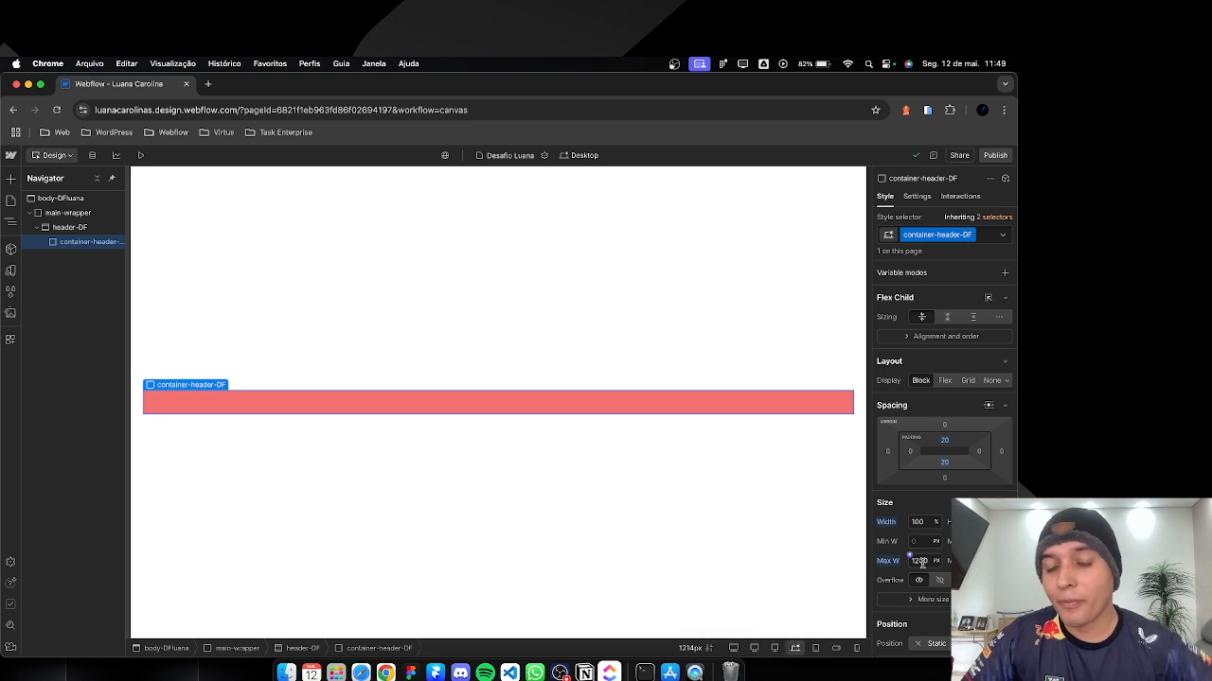
Step: Set container-header-DF's maximum width to 1280 px at the 1440 px breakpoint
click(754, 649)
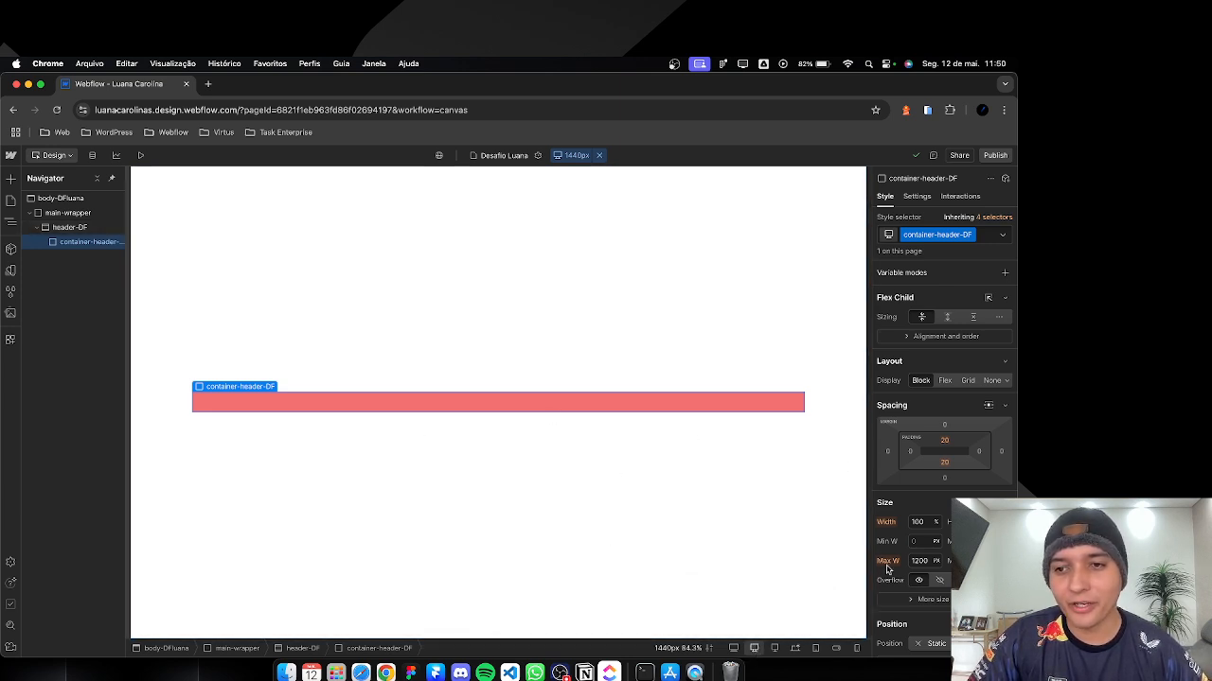
click(924, 555)
text(1)
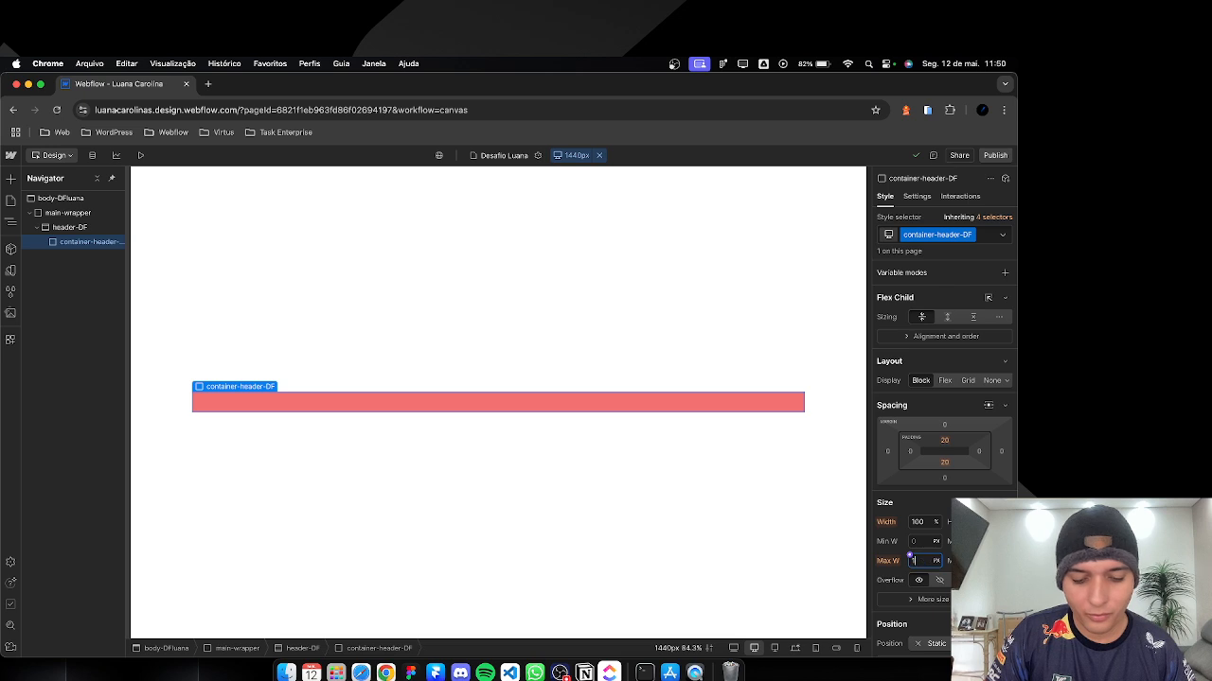
text(280)
key(Return)
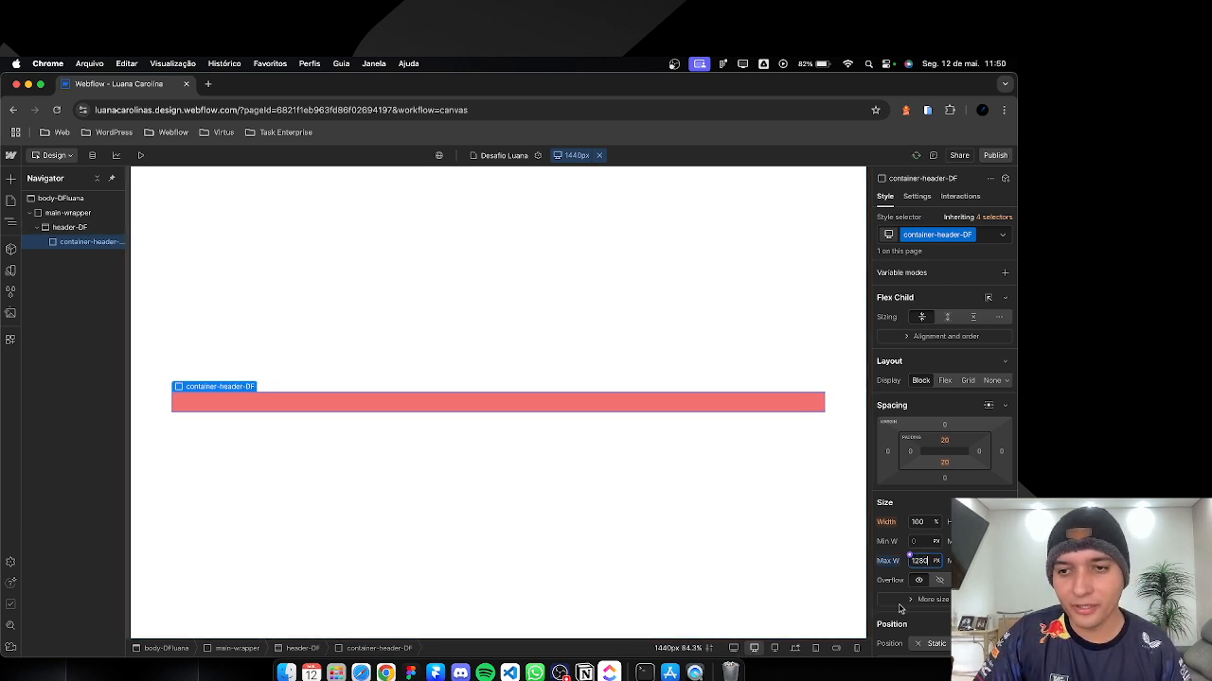
Step: Set container-header-DF's maximum width to 1440 px at the 1920 px breakpoint
click(916, 562)
text(1)
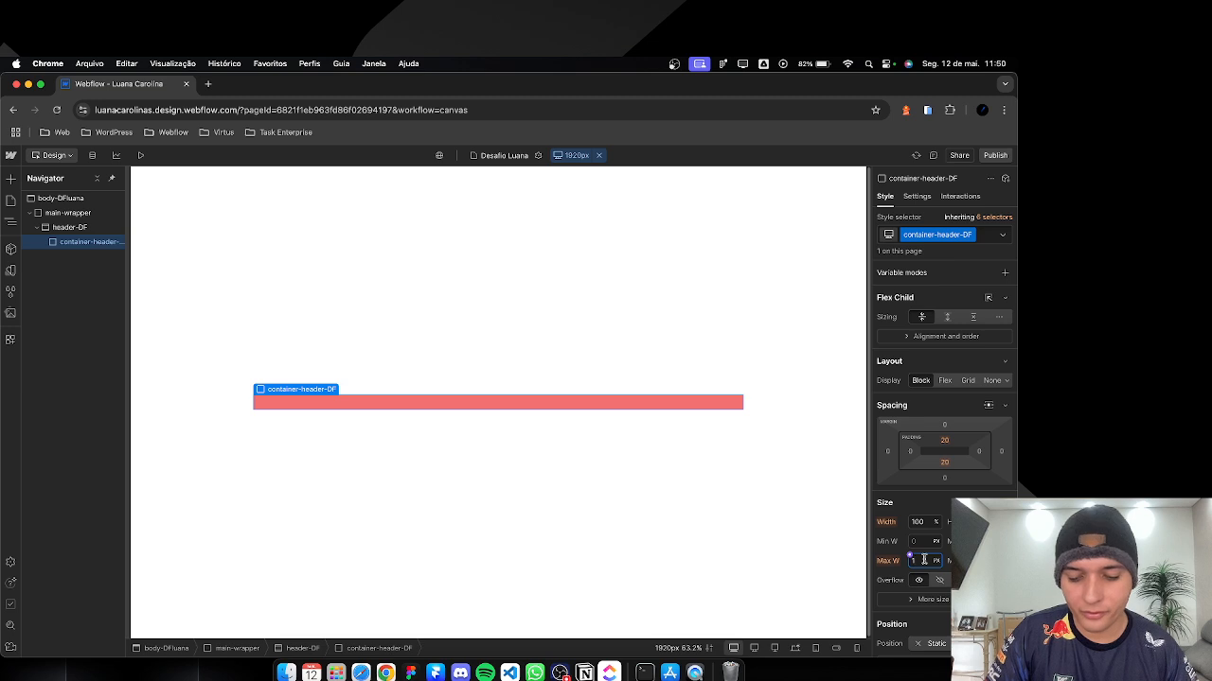
text(440)
key(Return)
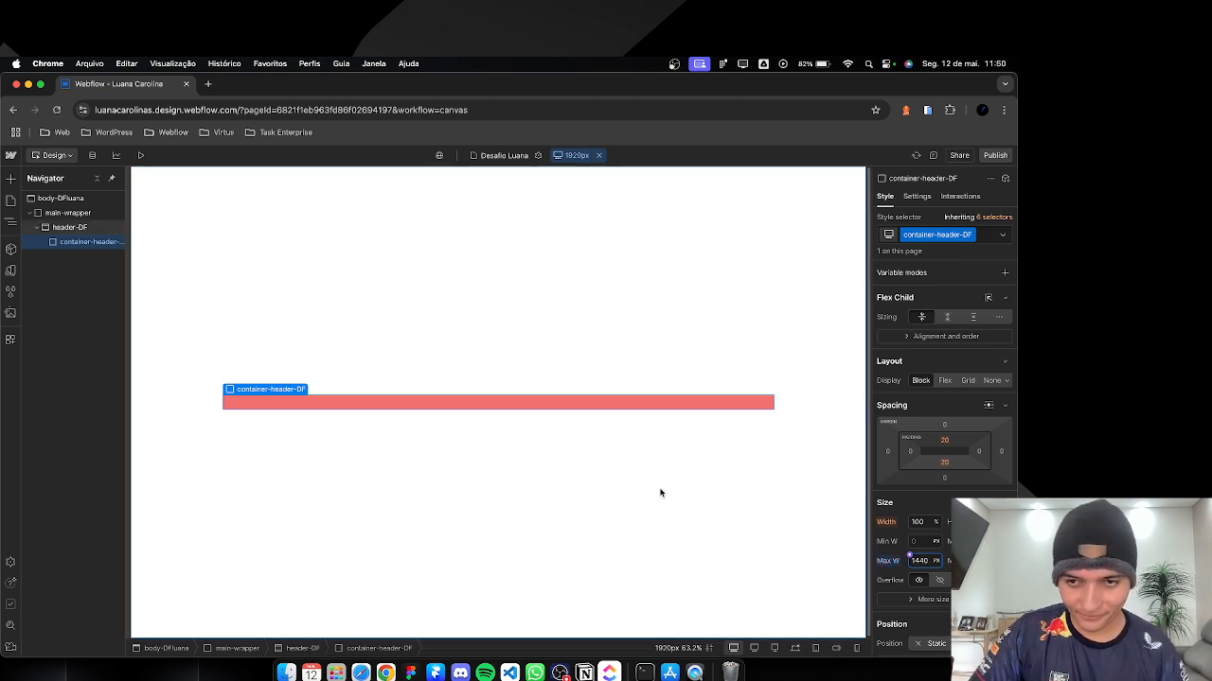
Step: Reset the background color of container-header-DF at the base desktop breakpoint
click(795, 647)
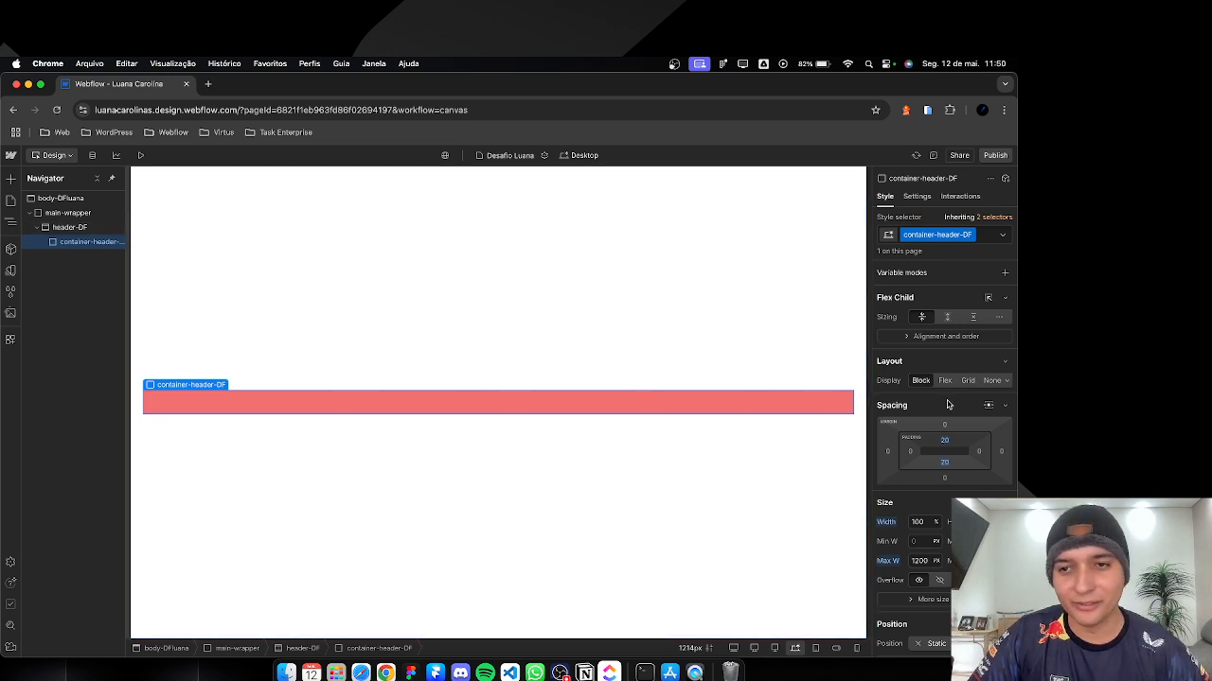
scroll(947, 405, down, 10)
scroll(942, 474, up, 8)
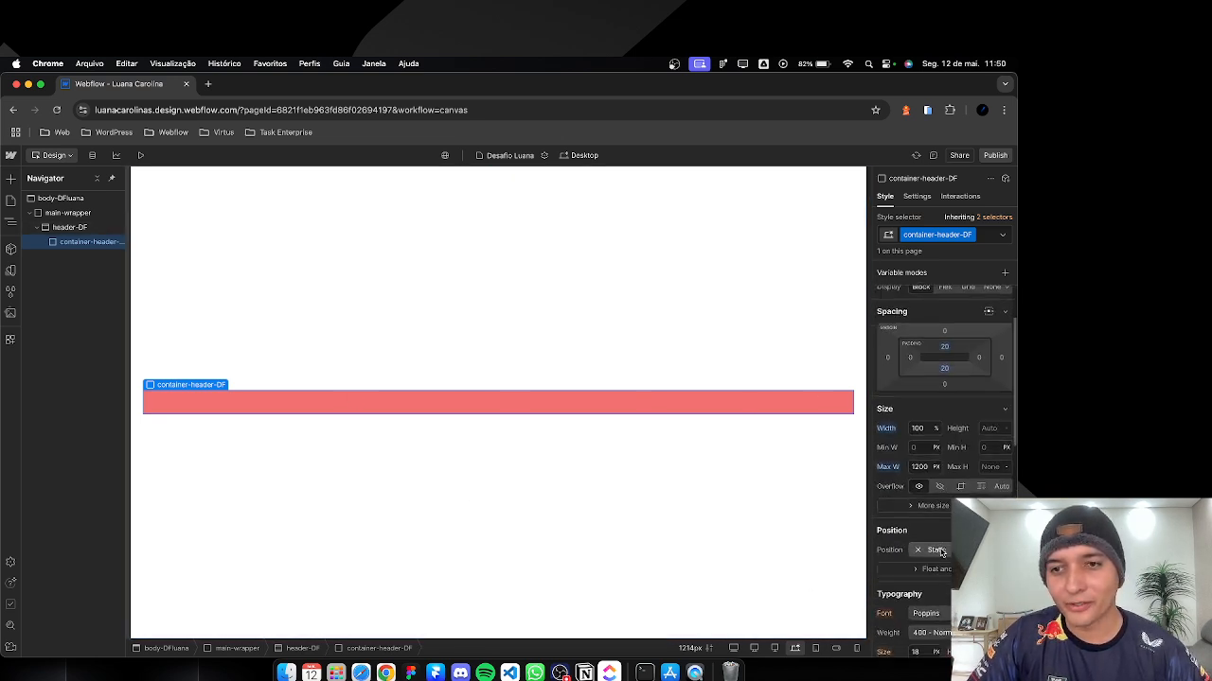
scroll(940, 552, down, 3)
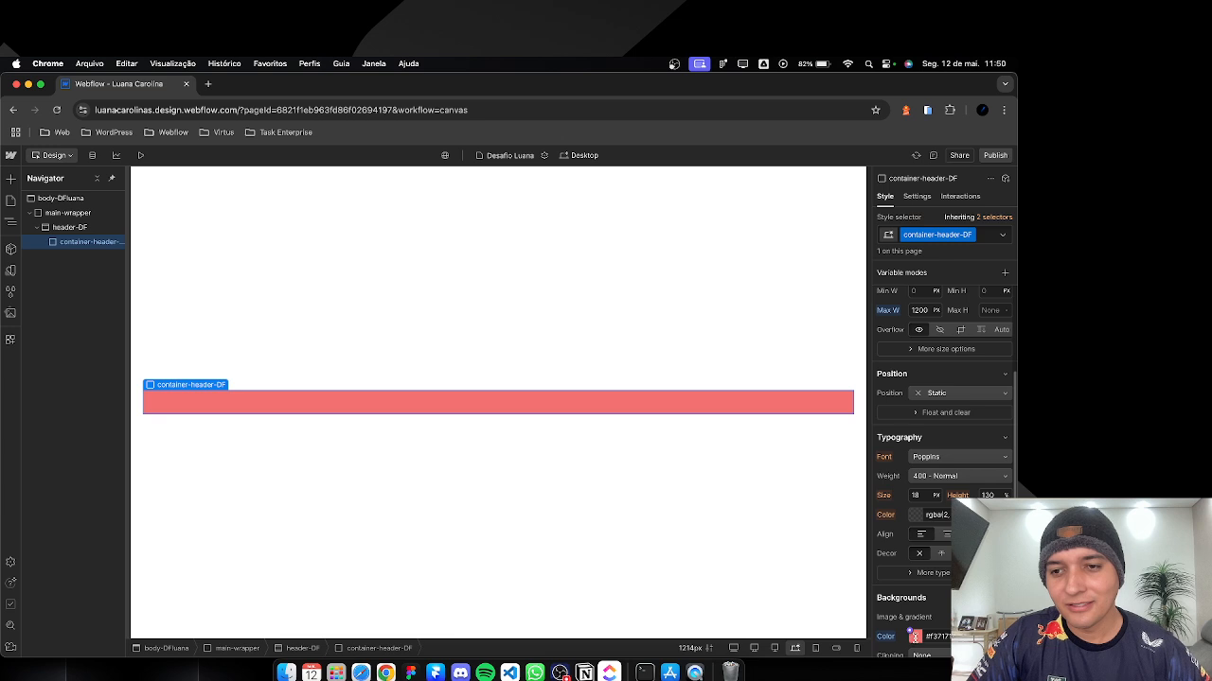
click(914, 637)
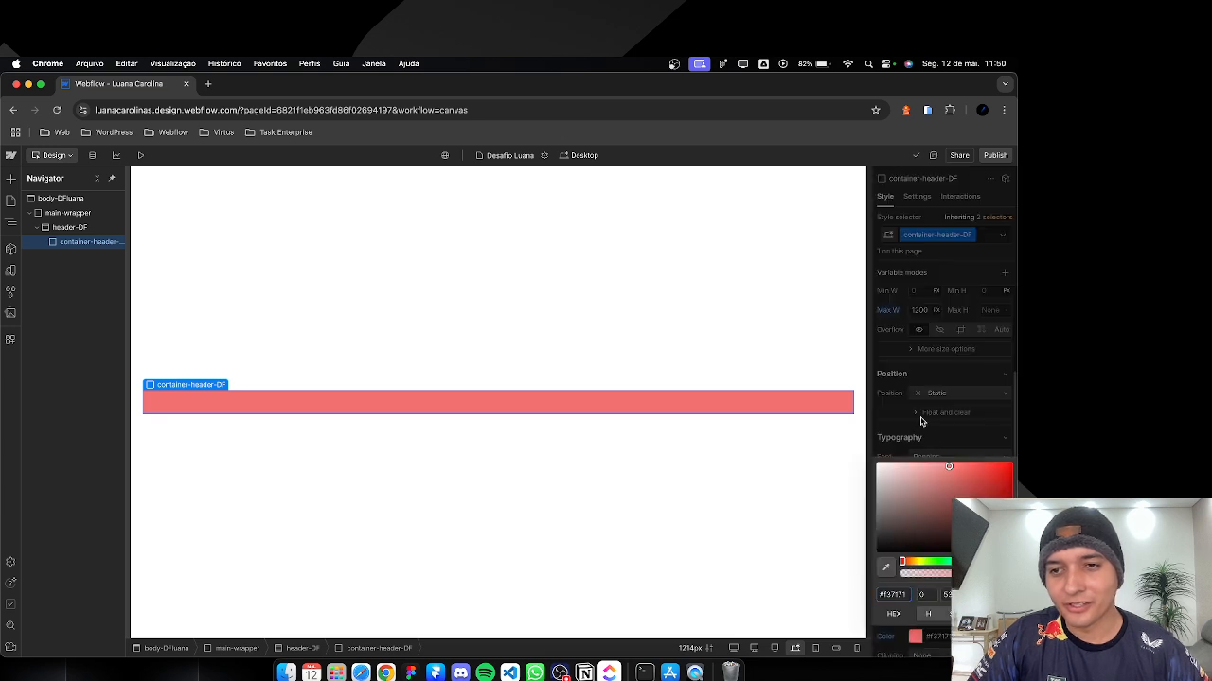
click(920, 420)
scroll(920, 420, down, 3)
click(915, 548)
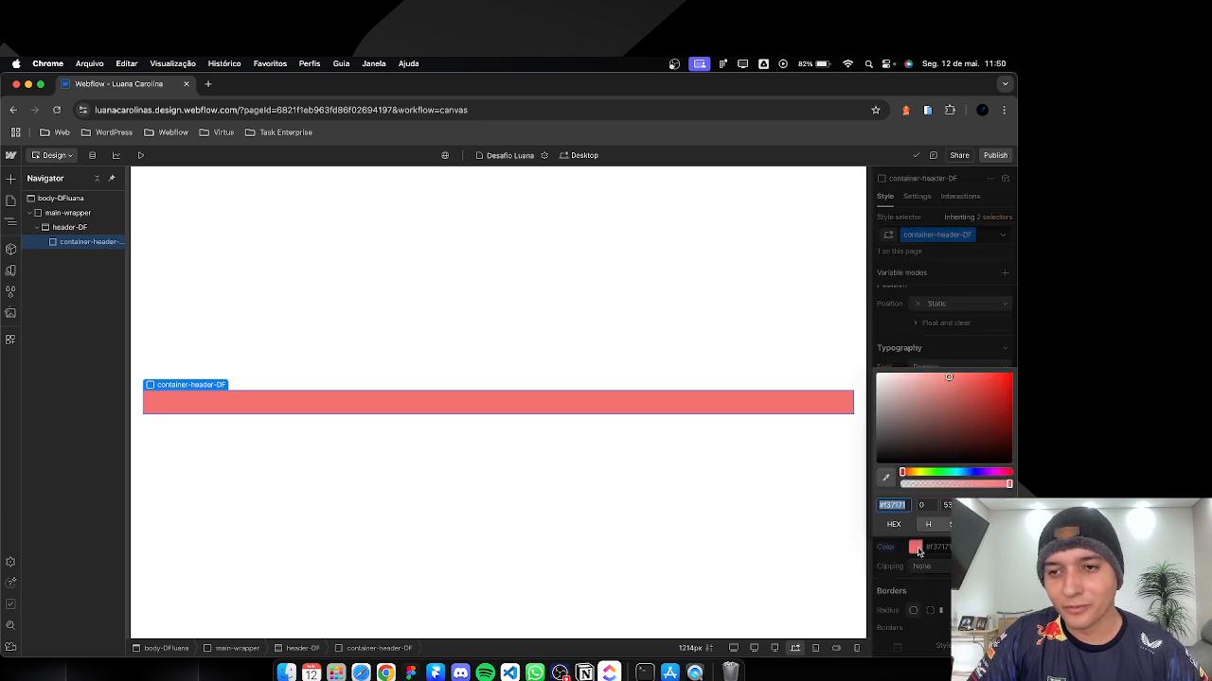
click(912, 548)
click(887, 547)
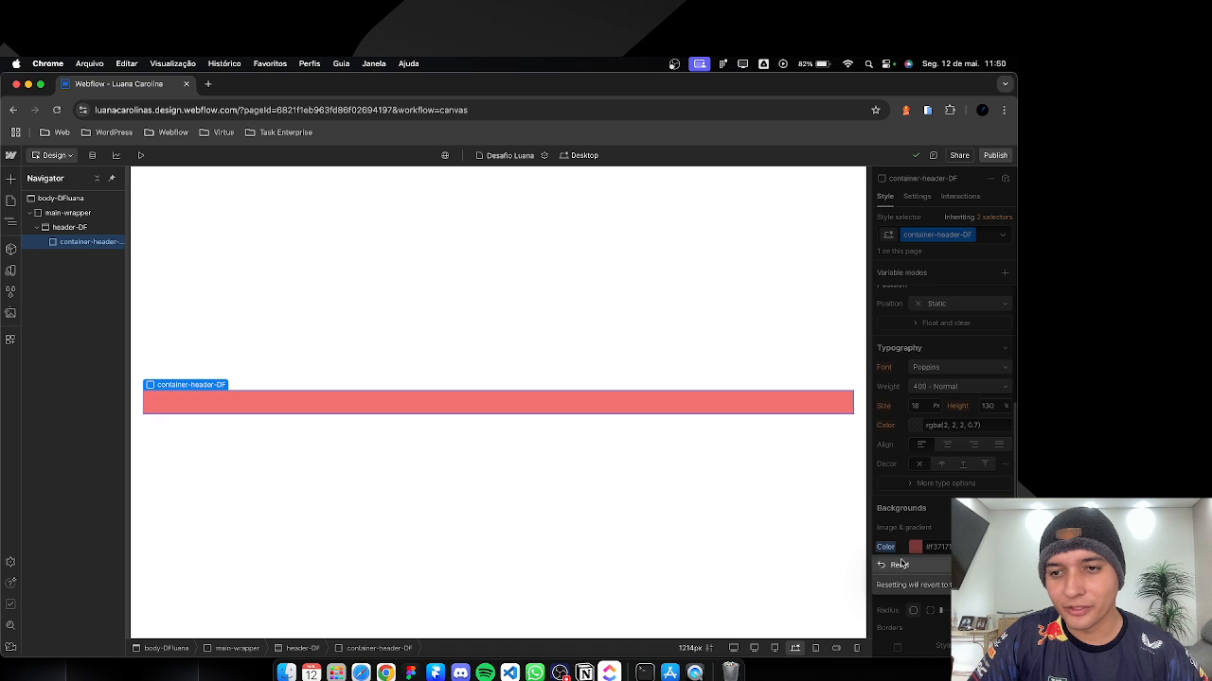
click(899, 565)
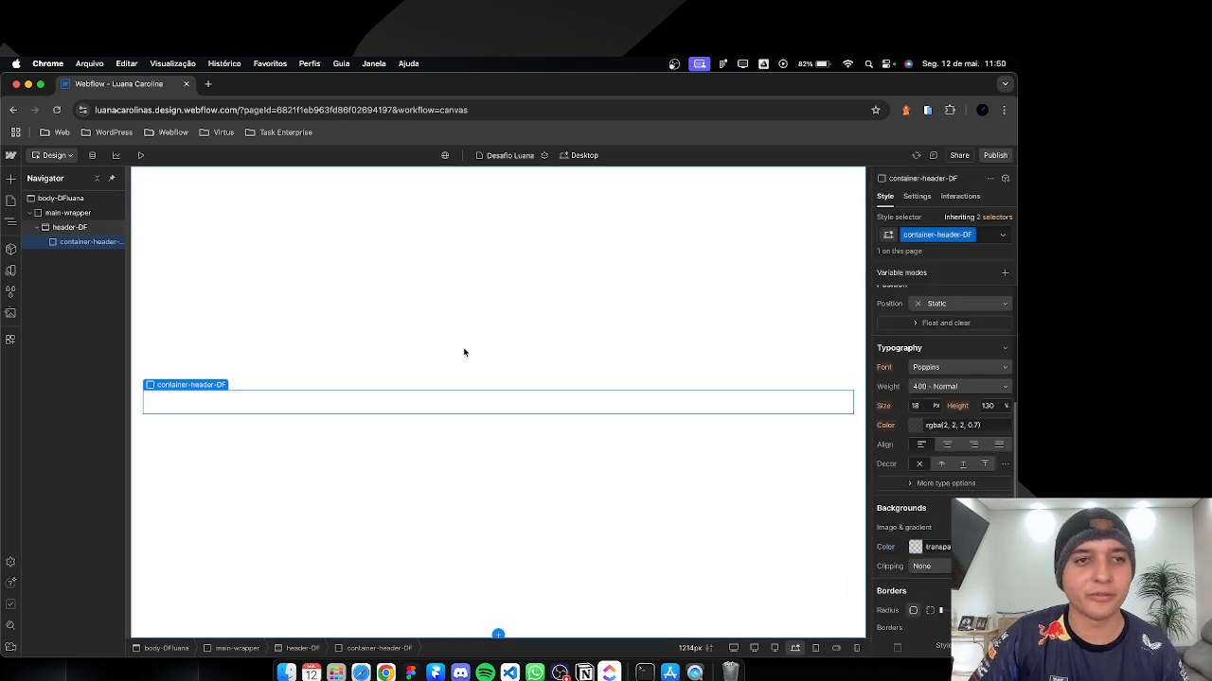
Step: Set the left and right padding of header-DF to 2rem each at the base desktop breakpoint
click(719, 319)
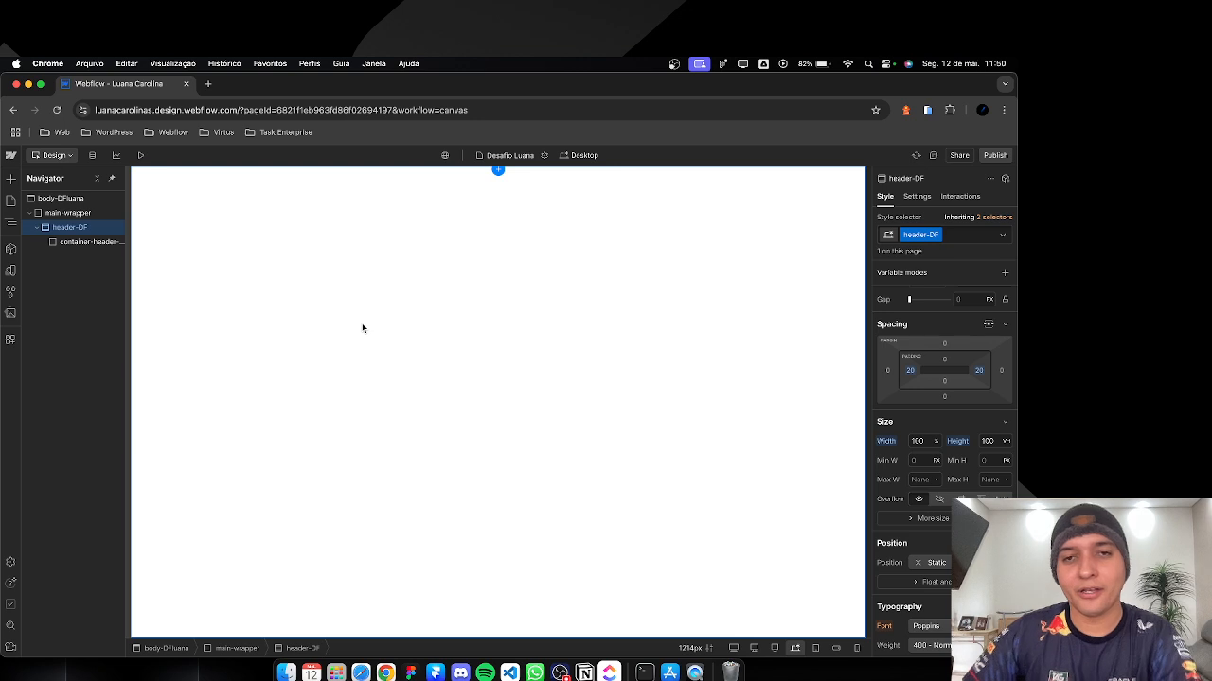
scroll(966, 488, up, 1)
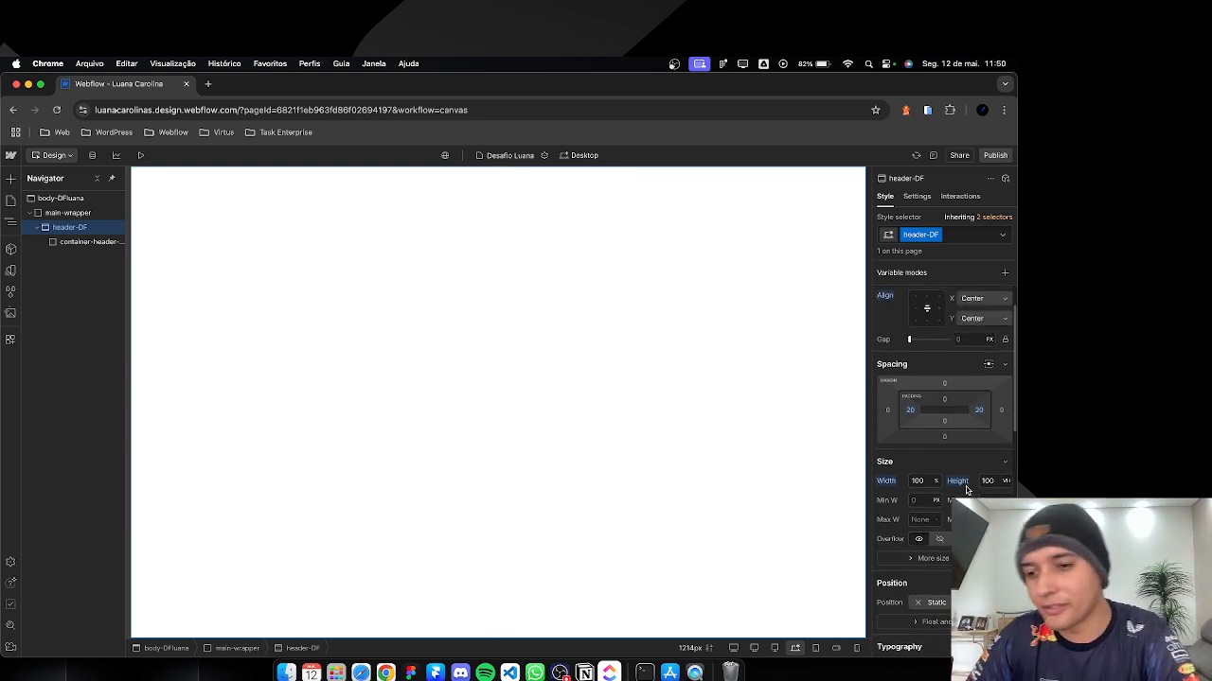
scroll(967, 490, up, 1)
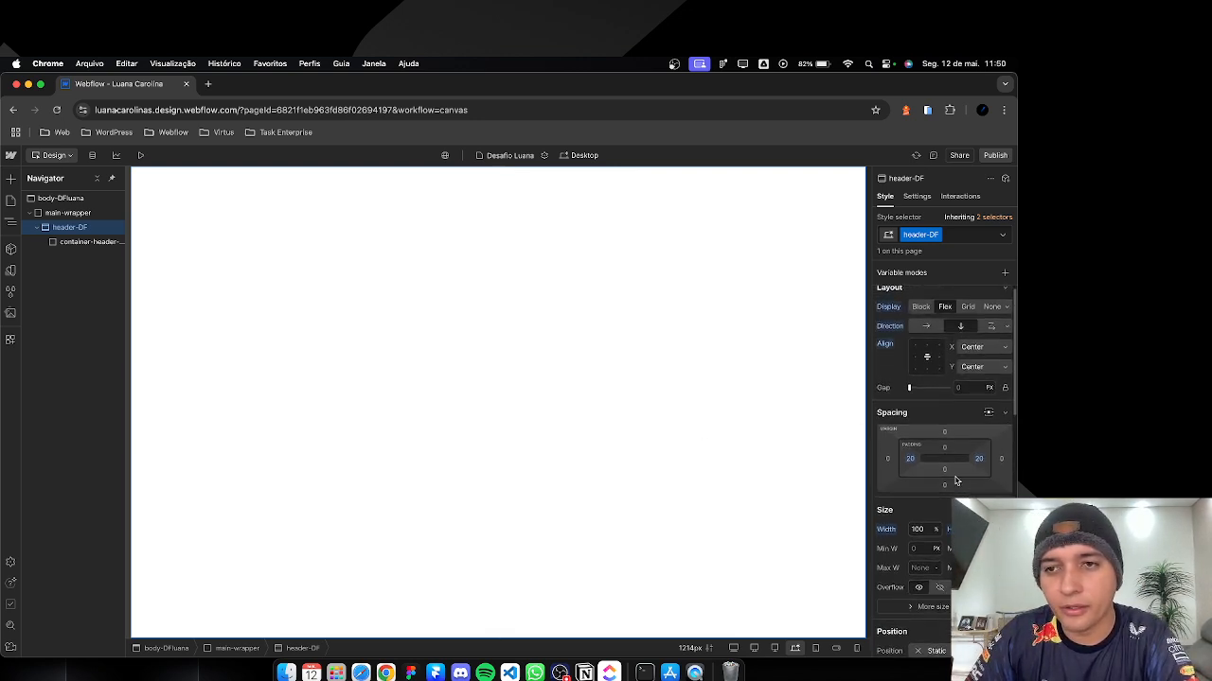
scroll(956, 481, up, 1)
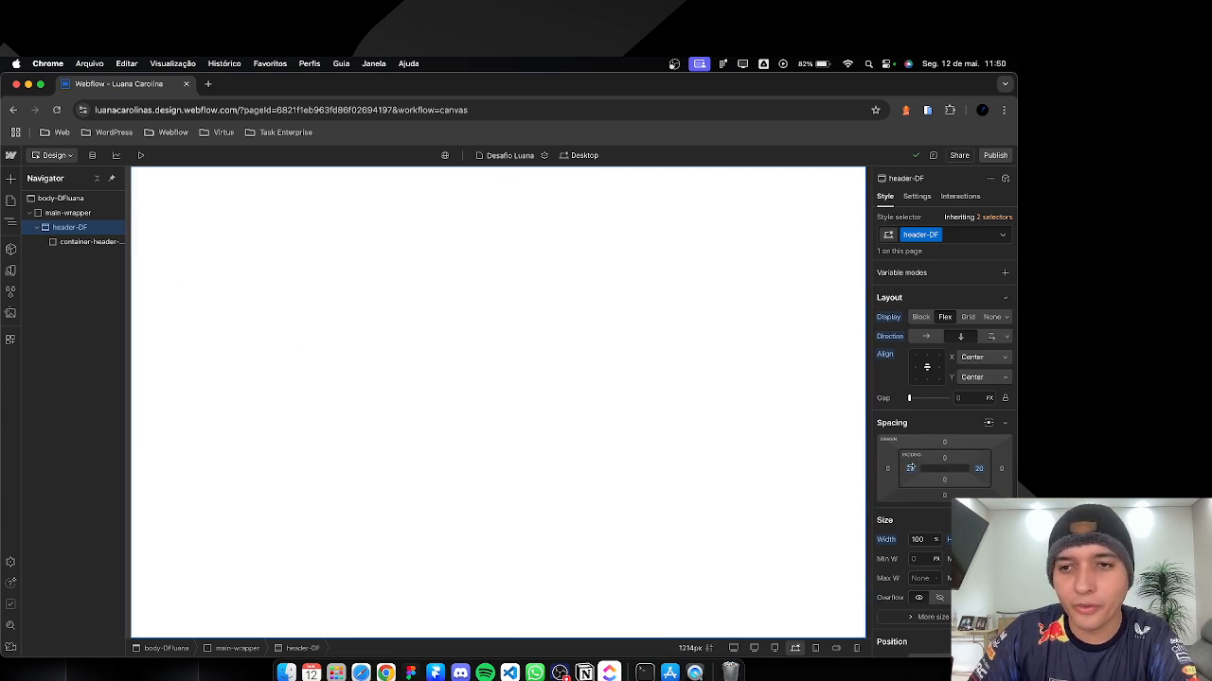
click(911, 468)
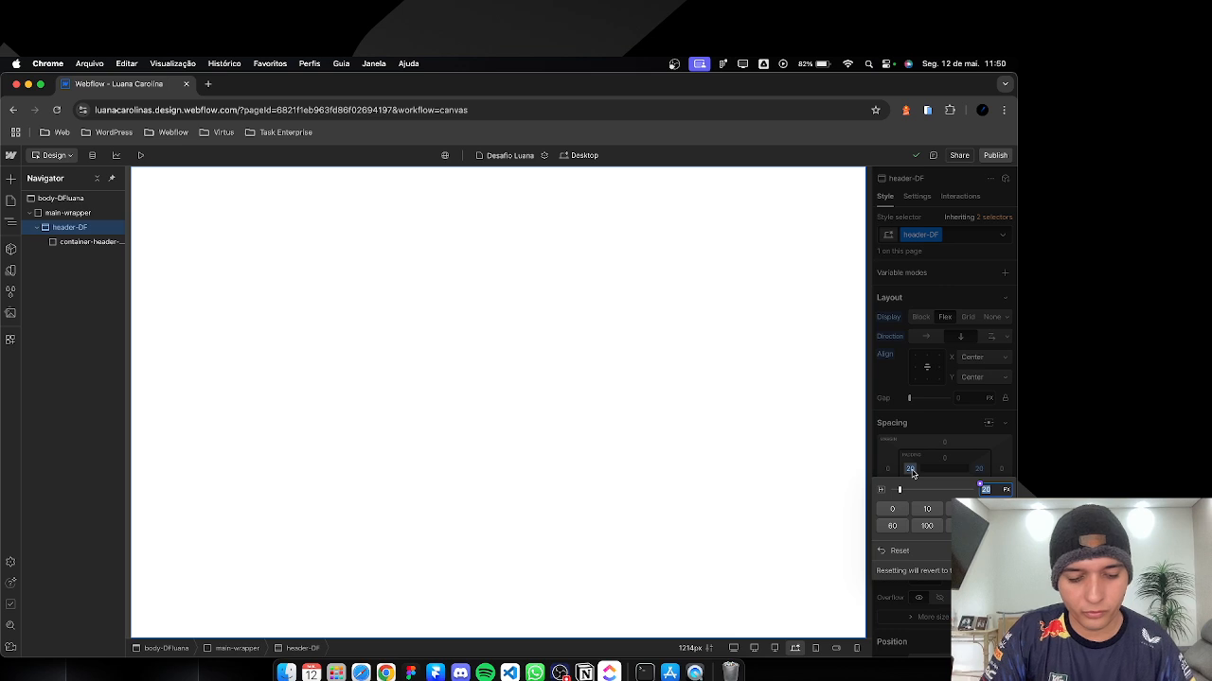
text(2)
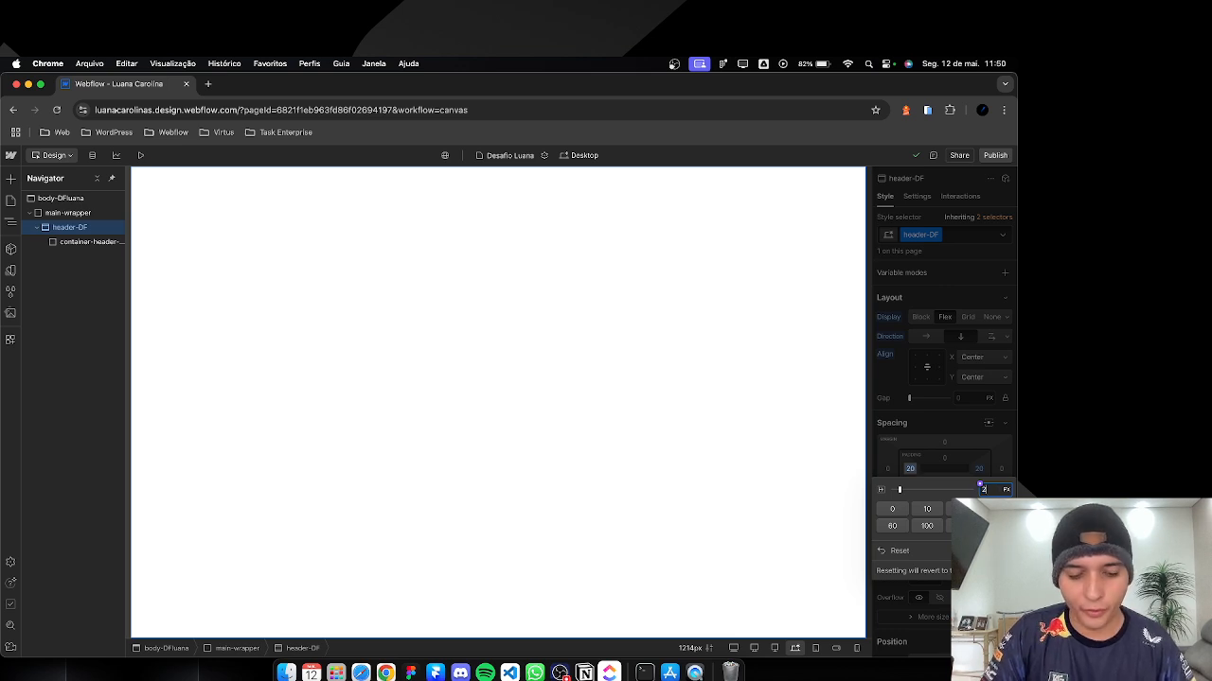
text(rem)
key(Return)
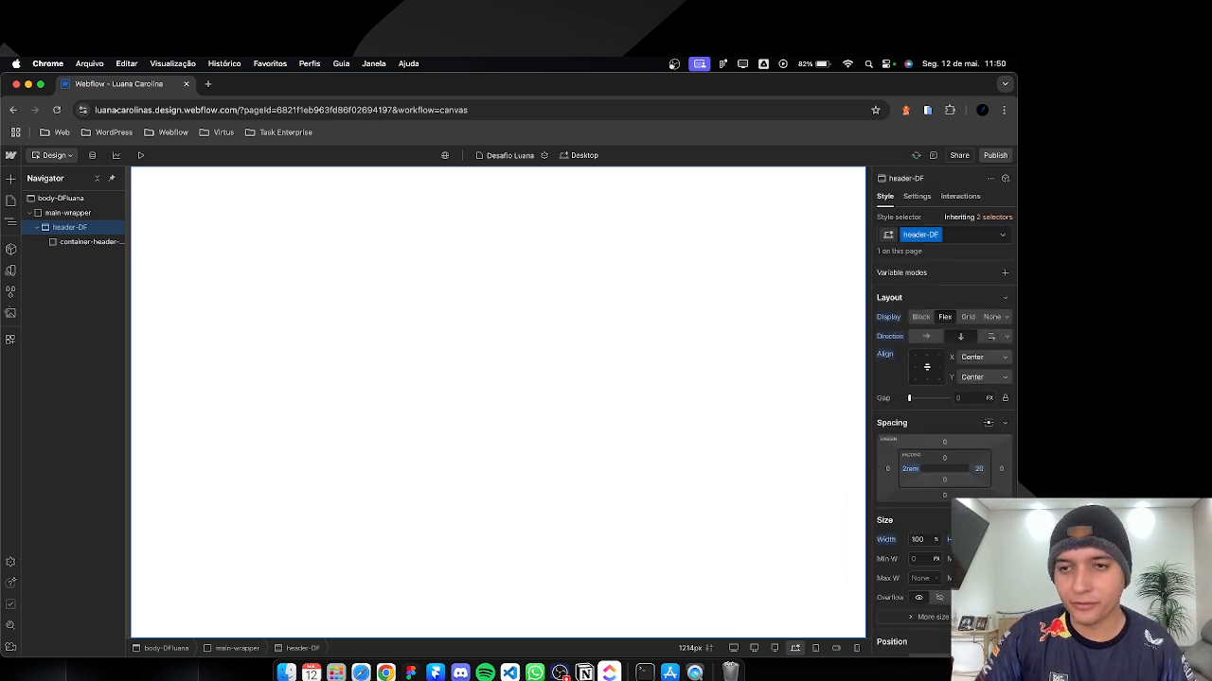
click(980, 472)
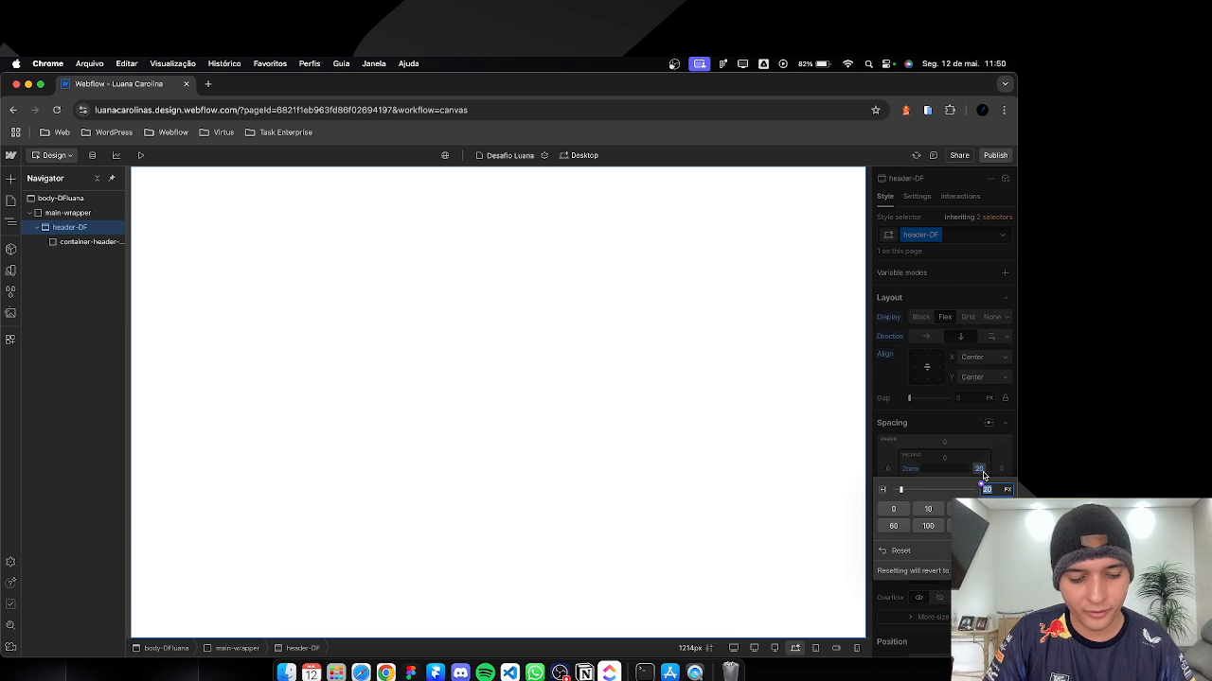
text(2rem)
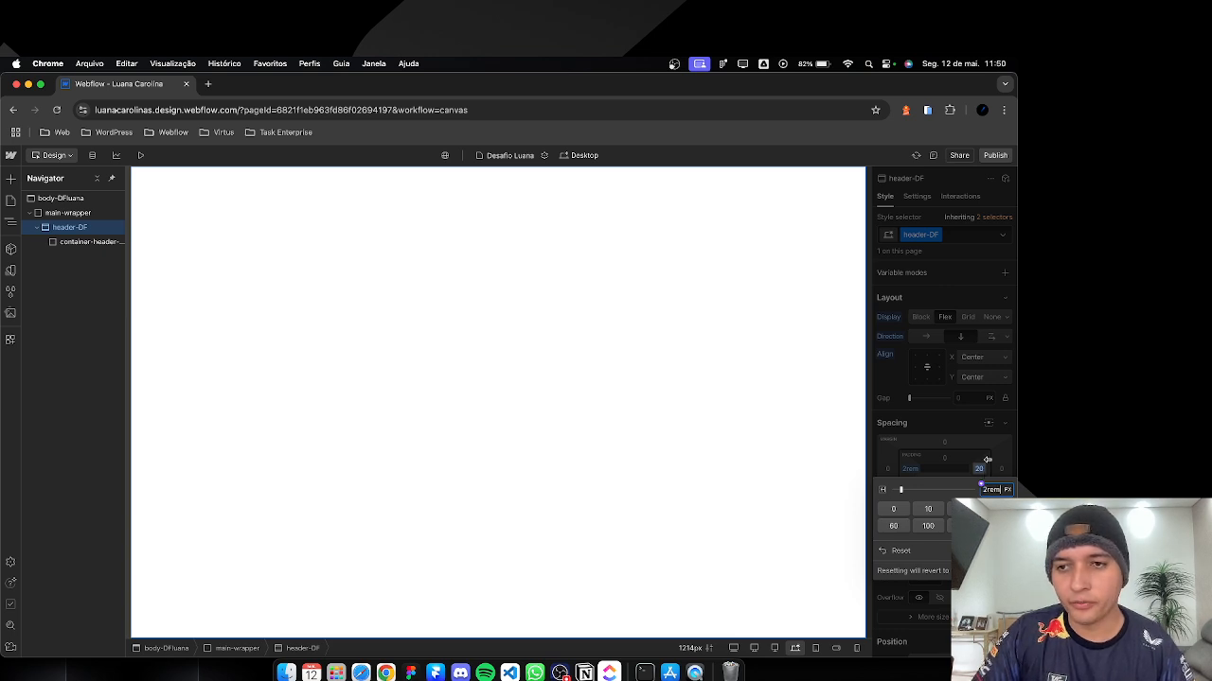
key(Return)
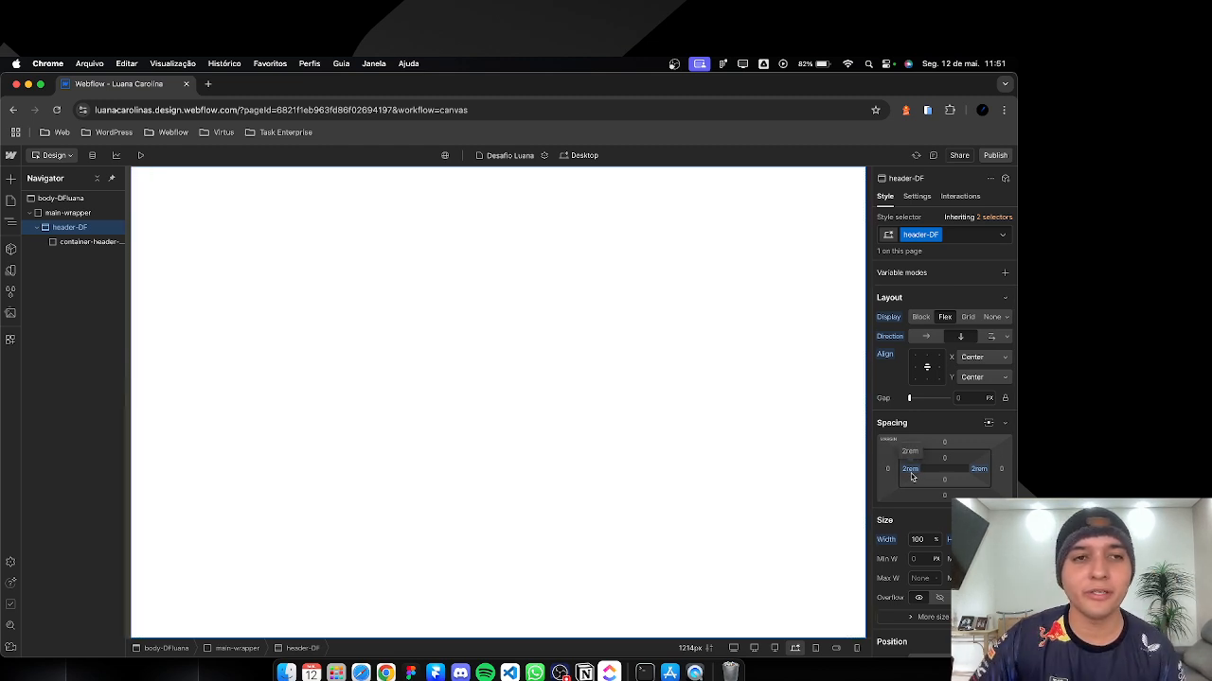
Step: Insert a div block inside container-header-DF
click(71, 245)
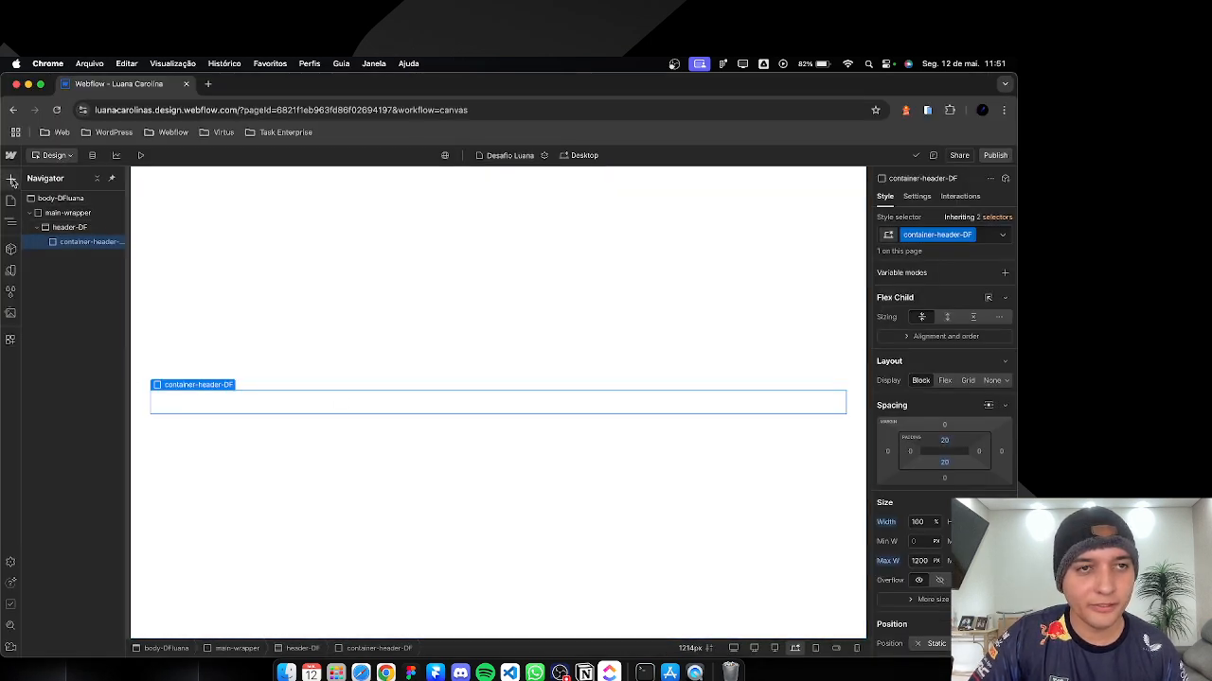
click(12, 179)
drag(45, 410, 211, 400)
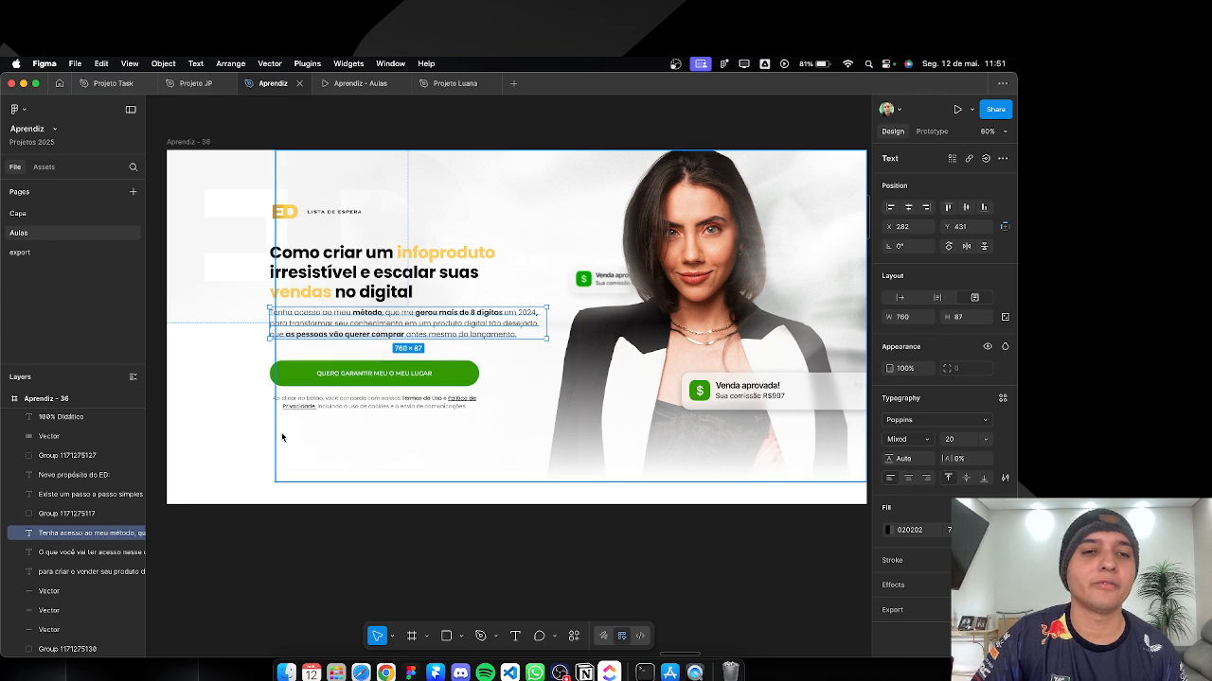
Step: Switch from Figma back to Webflow and give the new div block the class contaner-left-DF
key(super+Tab)
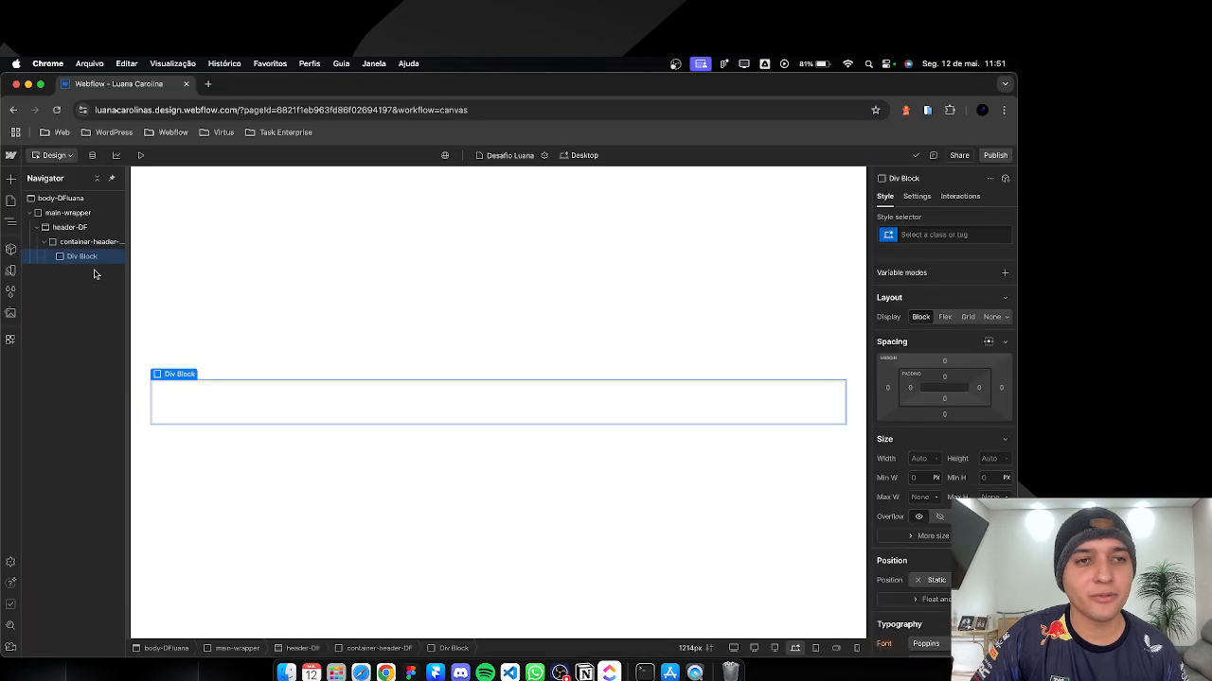
click(908, 233)
text(conta)
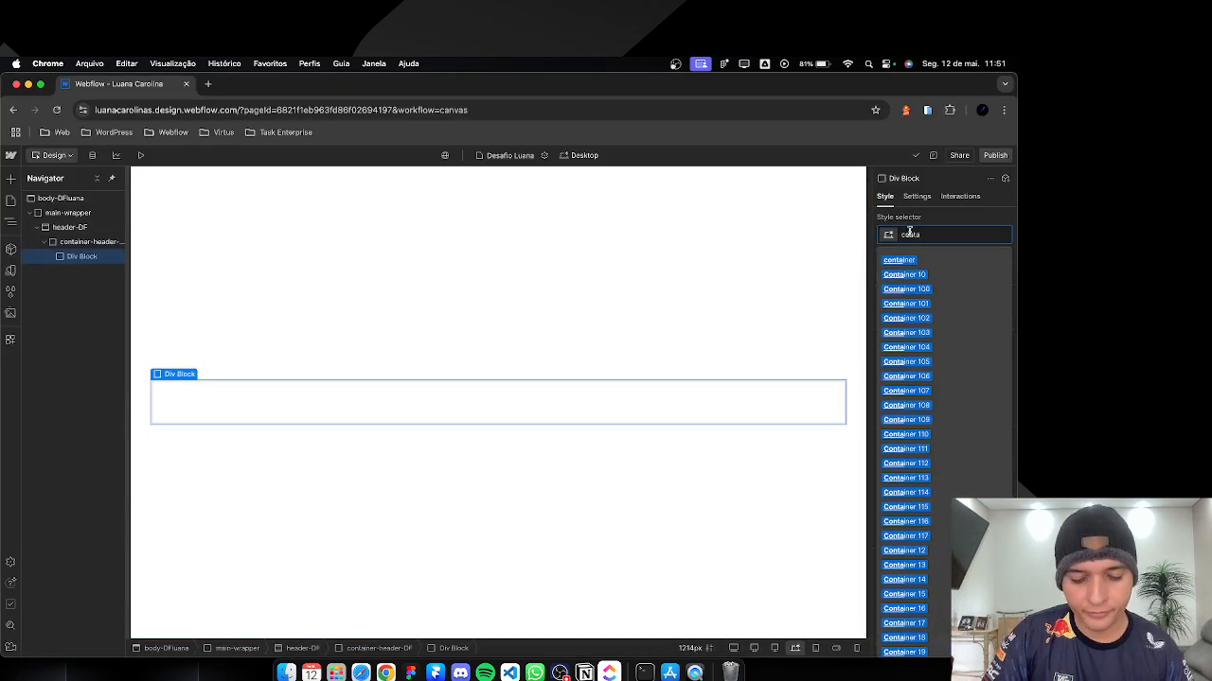
text(ner-left)
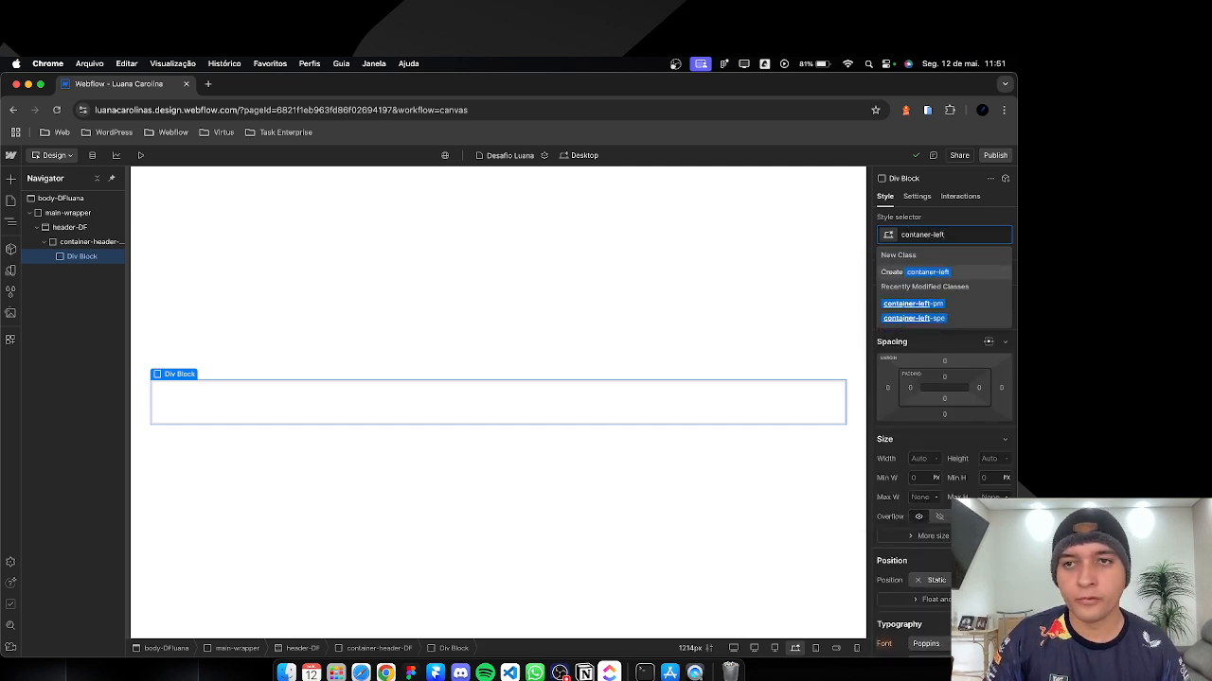
text(-)
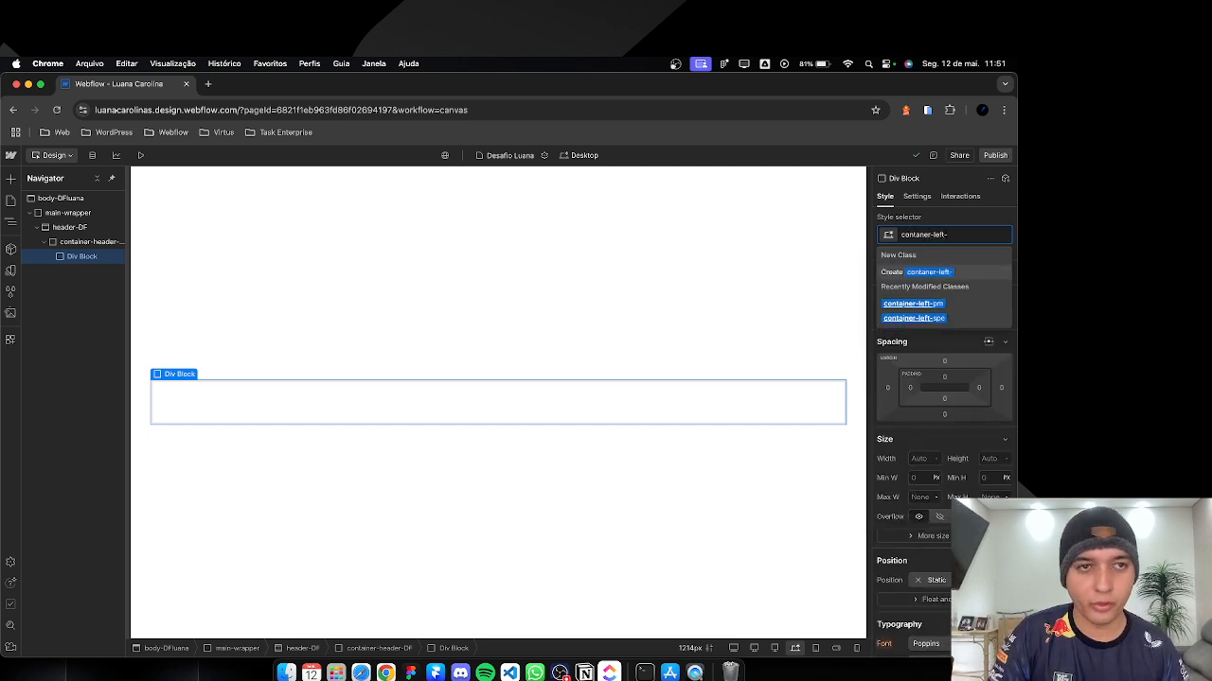
text(DF)
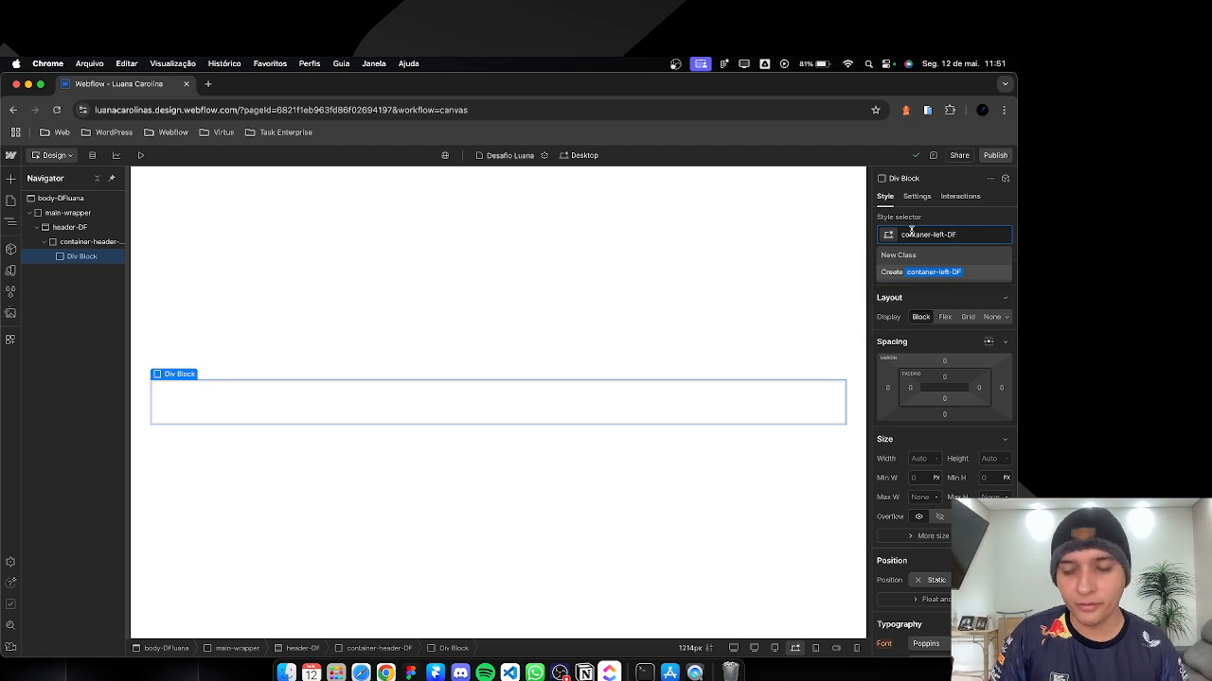
key(Return)
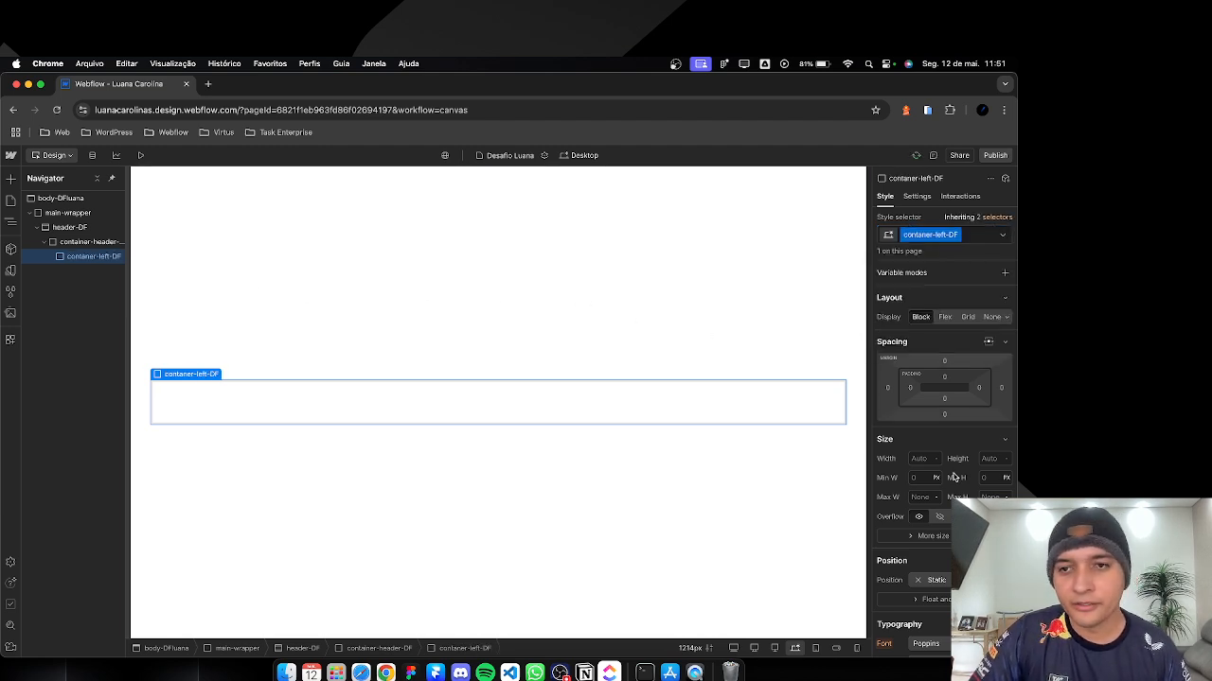
Step: Set the maximum width of contaner-left-DF to 500 px and its width to 100%
click(922, 498)
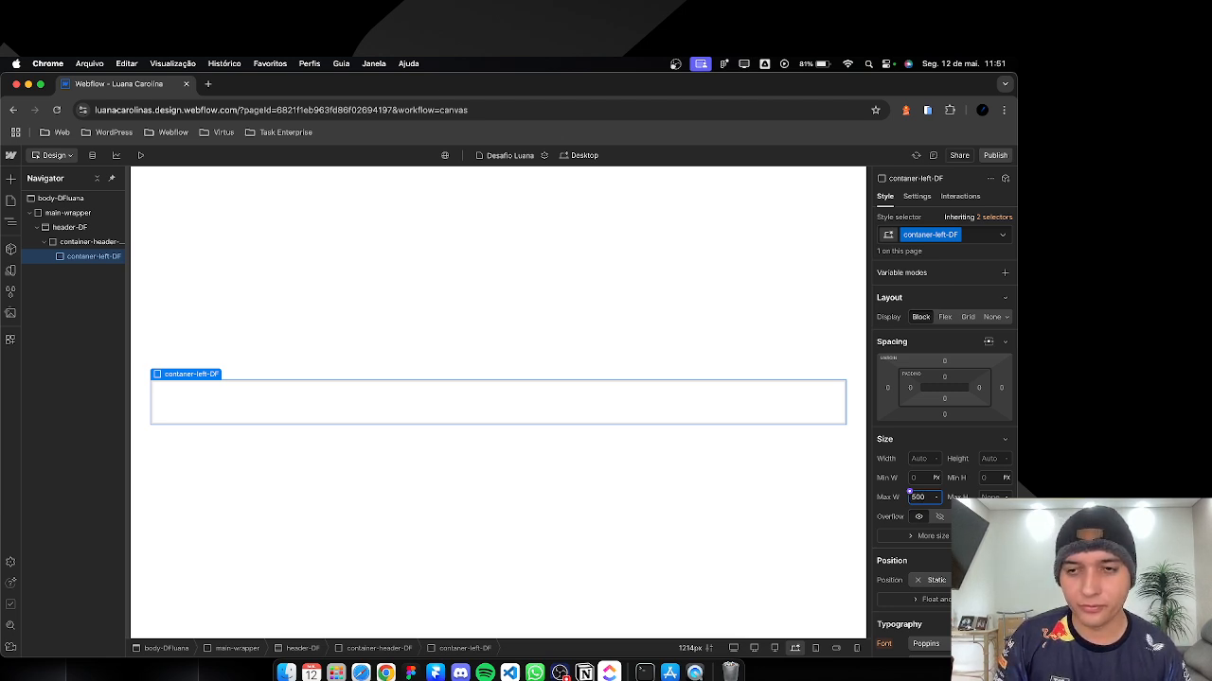
key(Return)
click(920, 459)
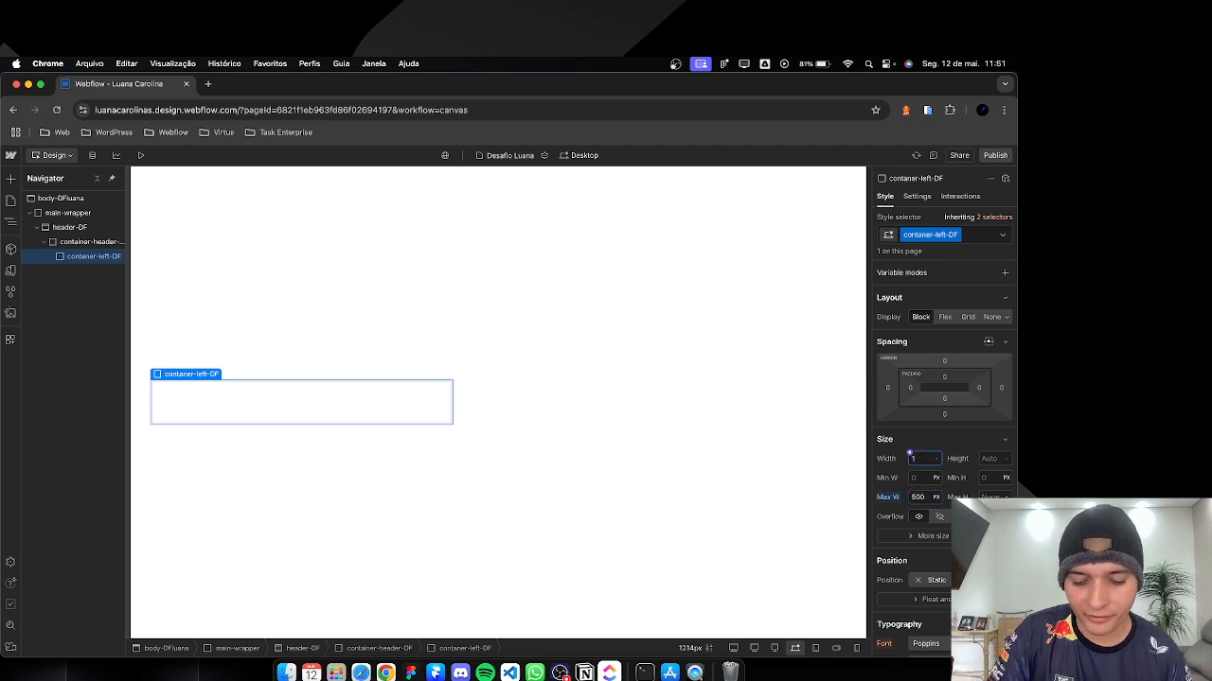
key(Return)
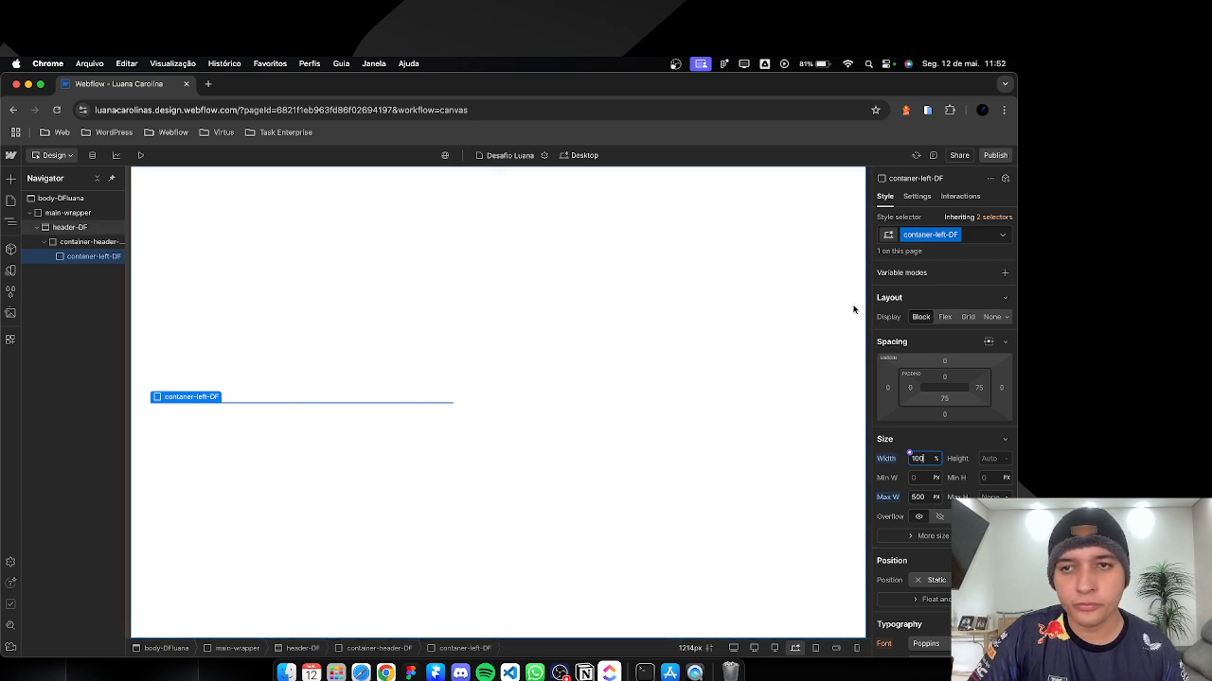
Step: Insert an image element inside contaner-left-DF
click(94, 241)
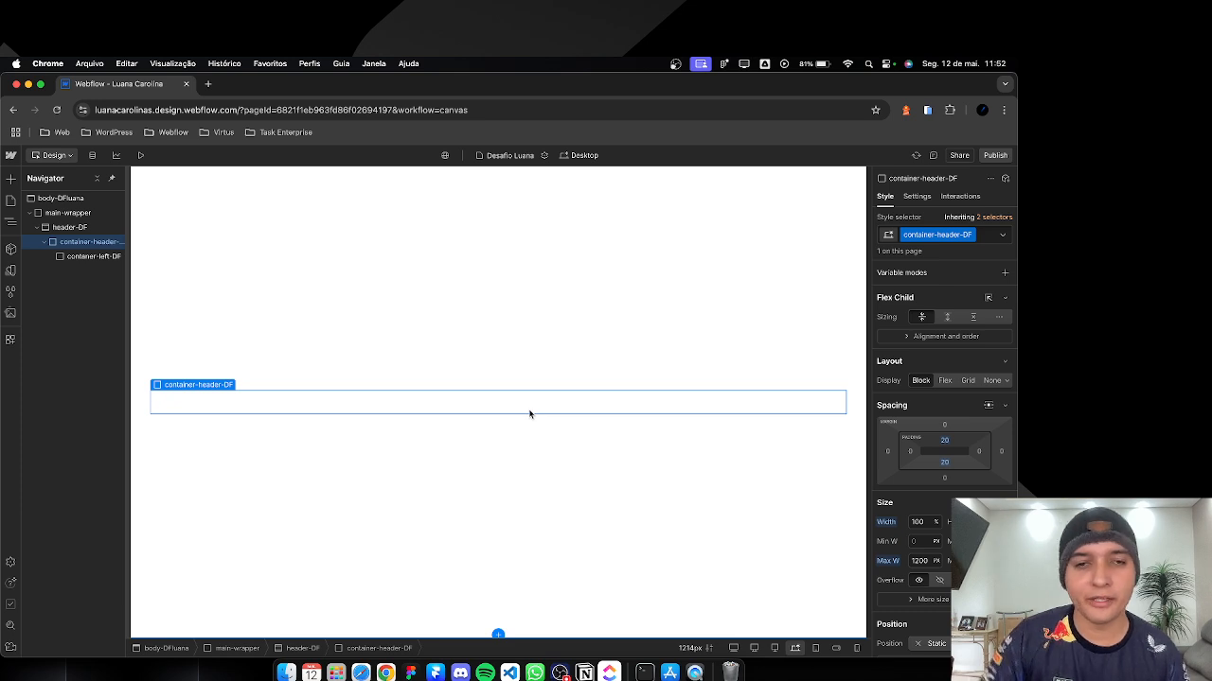
click(87, 258)
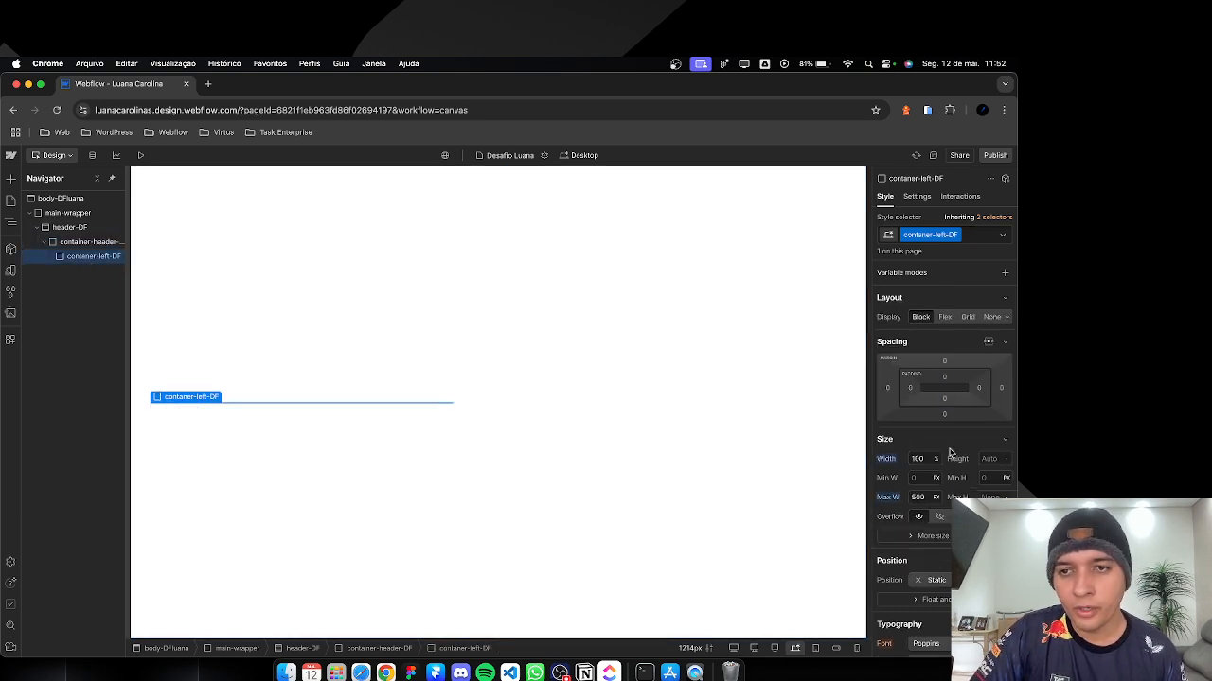
click(10, 178)
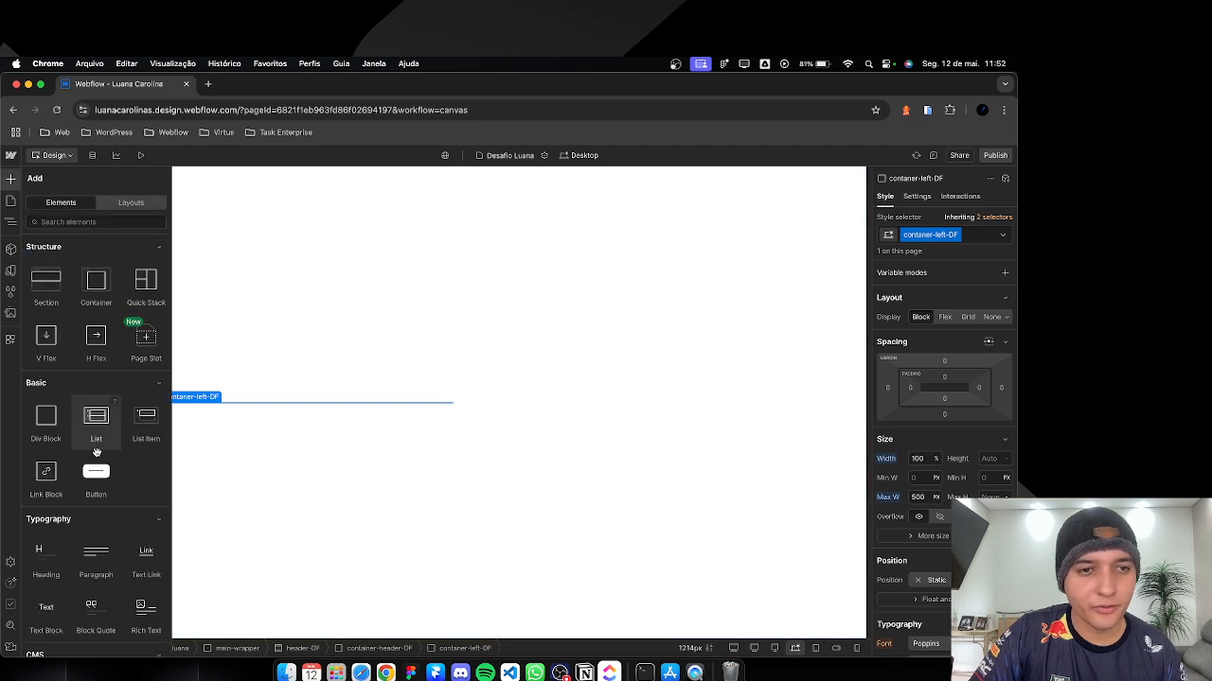
scroll(46, 501, down, 1)
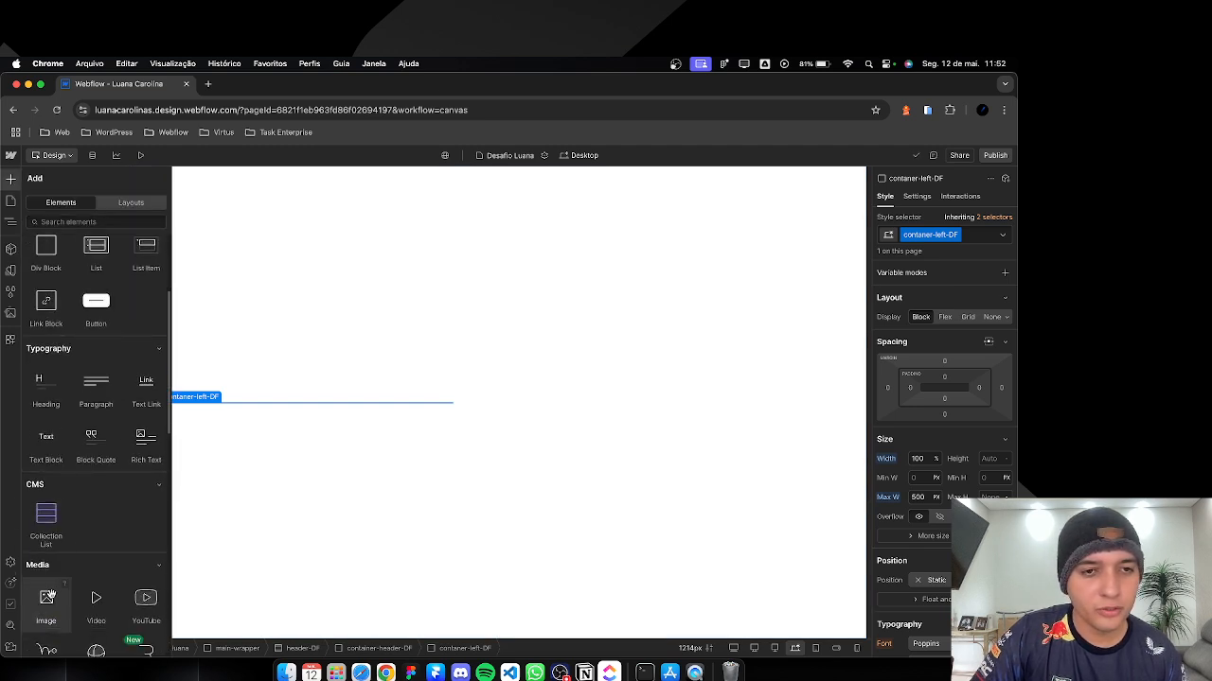
scroll(47, 597, down, 5)
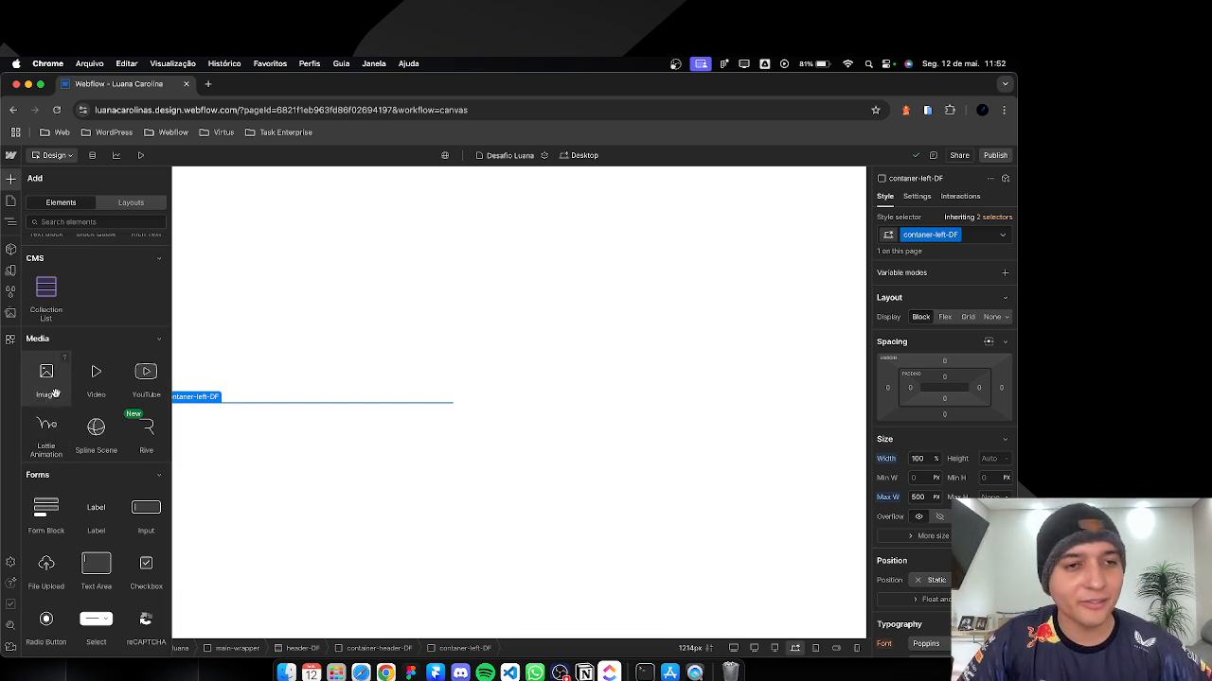
click(55, 392)
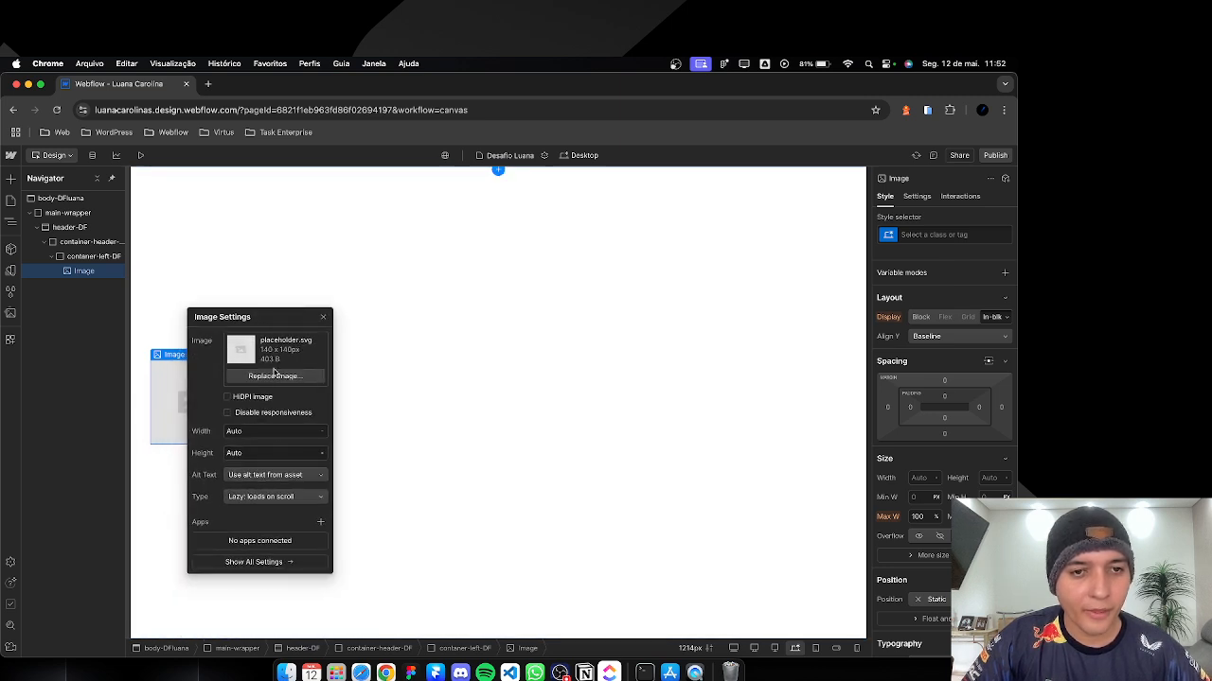
Step: Give the new image a custom alt text description reading "Logo Luana ED"
click(241, 476)
click(261, 504)
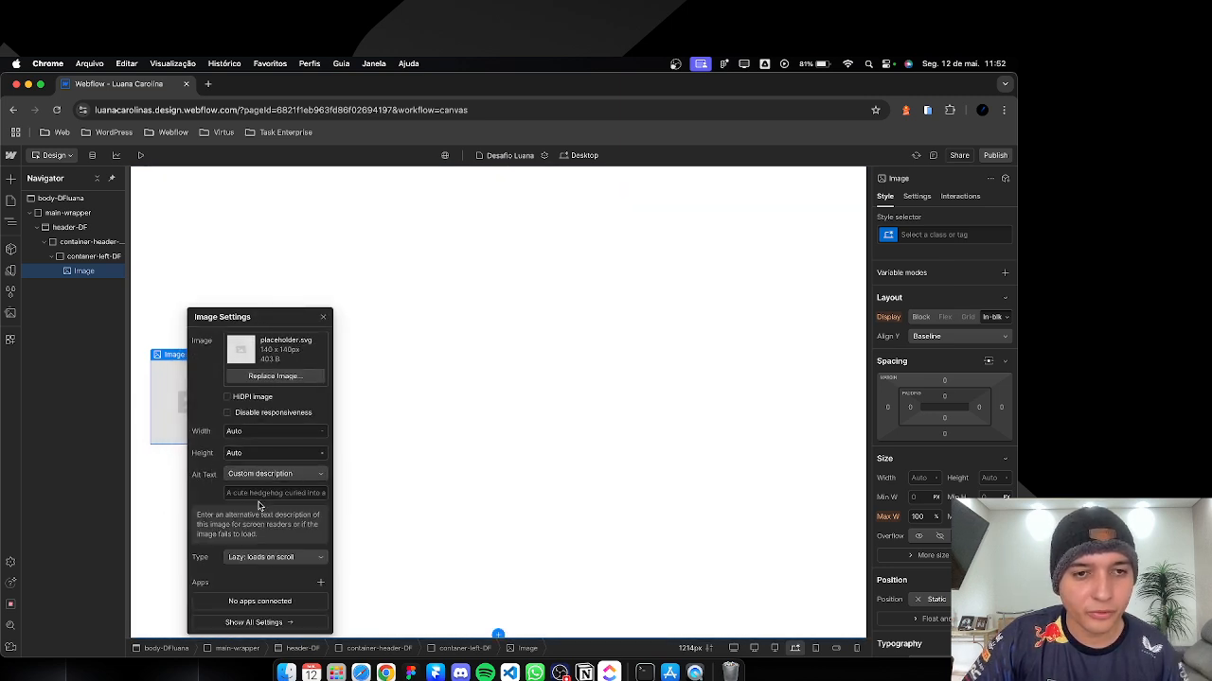
text(Logo Luana ED)
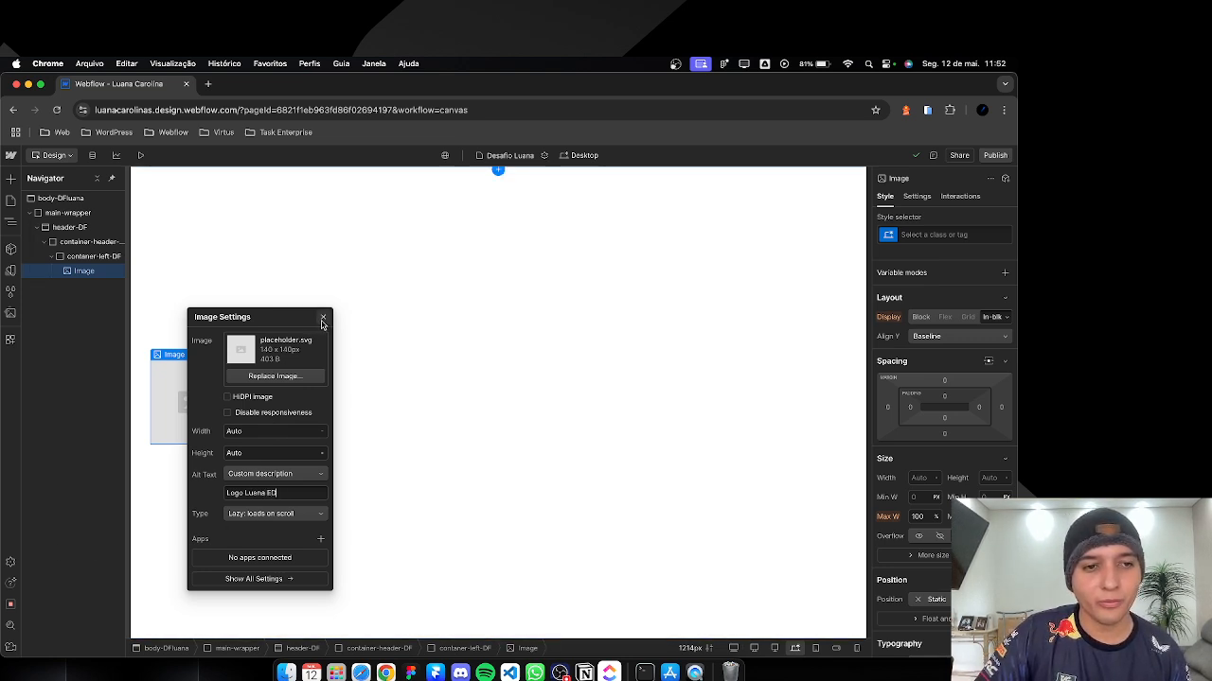
Step: Replace the placeholder image in contaner-left-DF with imsa.svg from the site's image assets
click(277, 377)
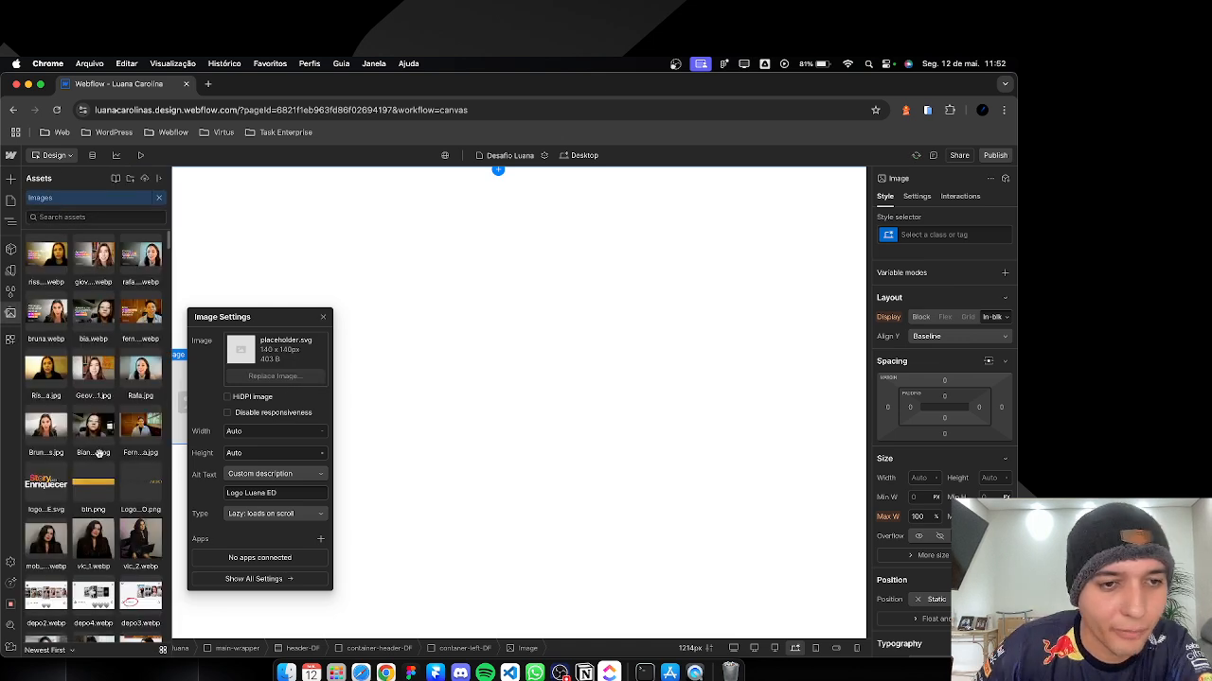
scroll(88, 517, down, 5)
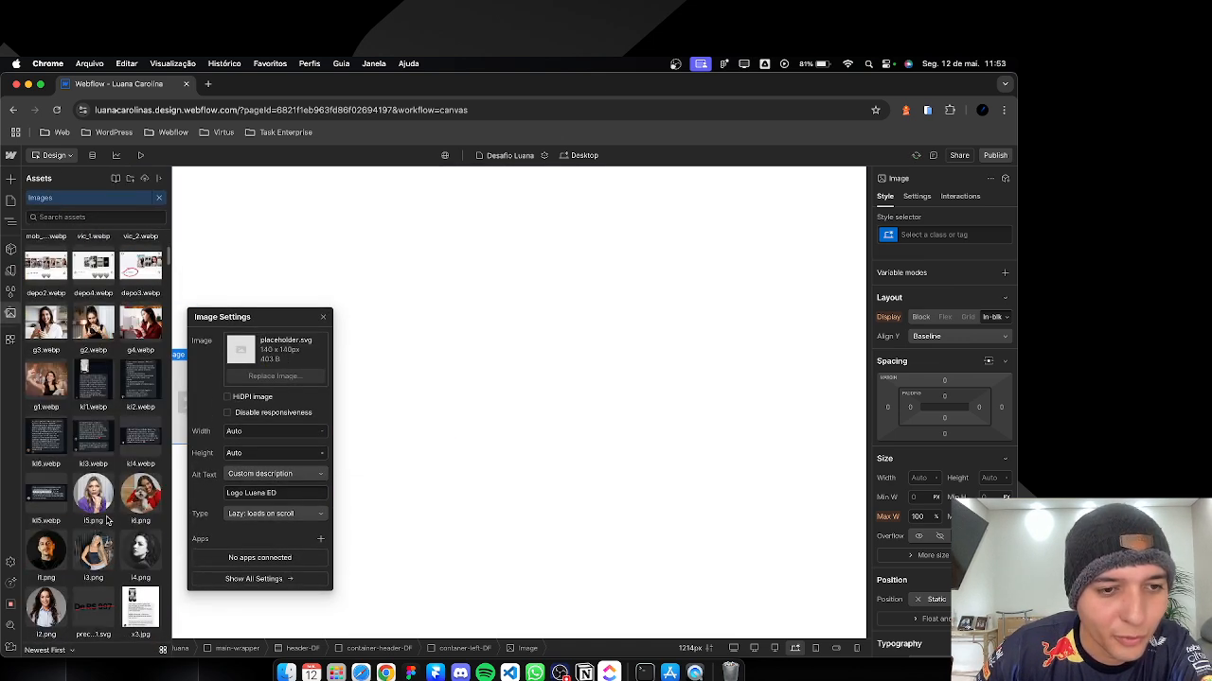
scroll(94, 492, down, 6)
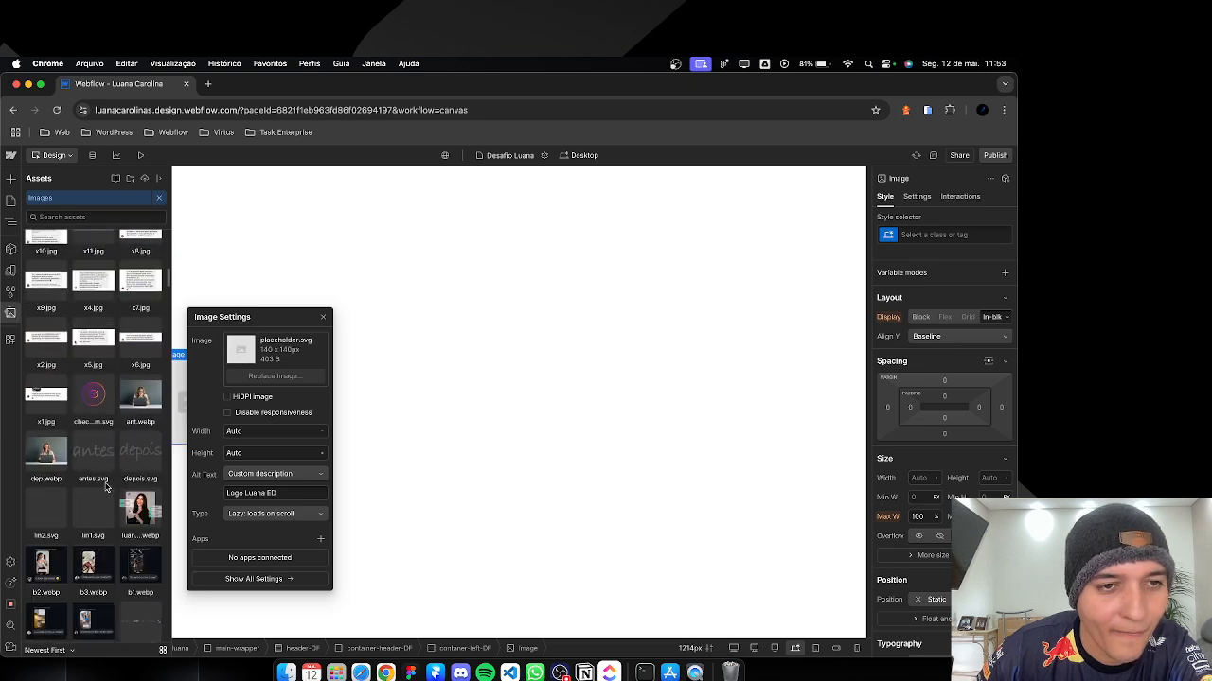
click(89, 471)
scroll(89, 471, down, 6)
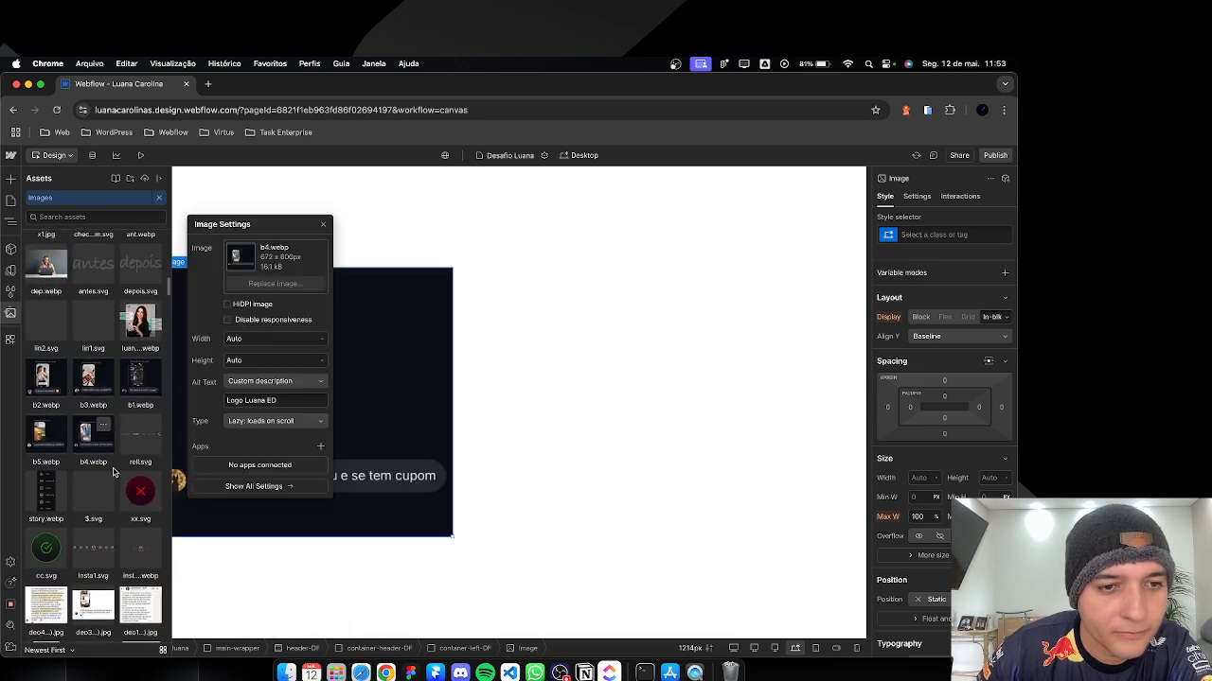
scroll(111, 498, down, 6)
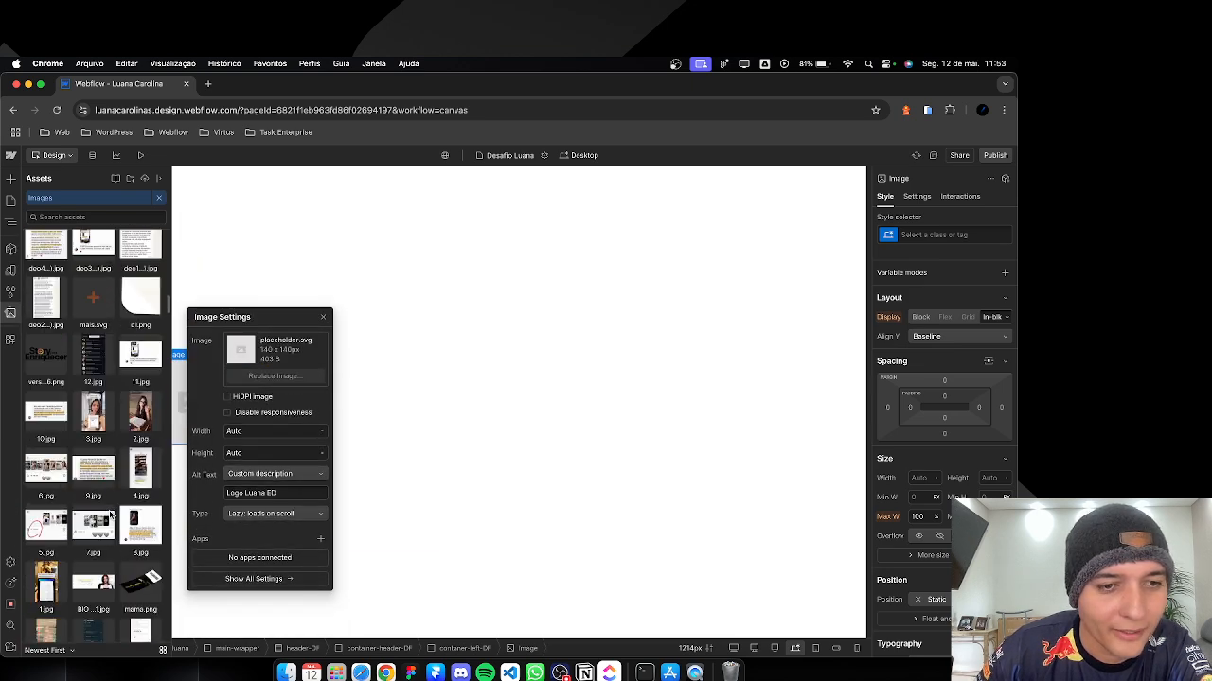
scroll(111, 516, down, 3)
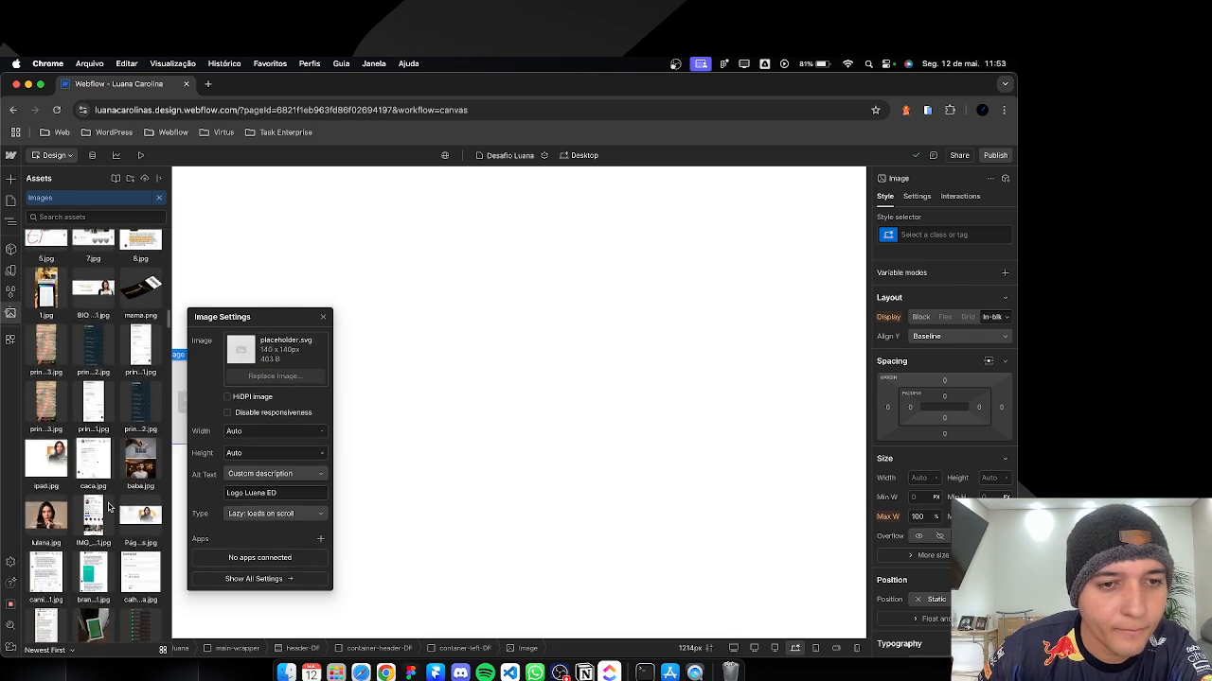
scroll(111, 516, down, 5)
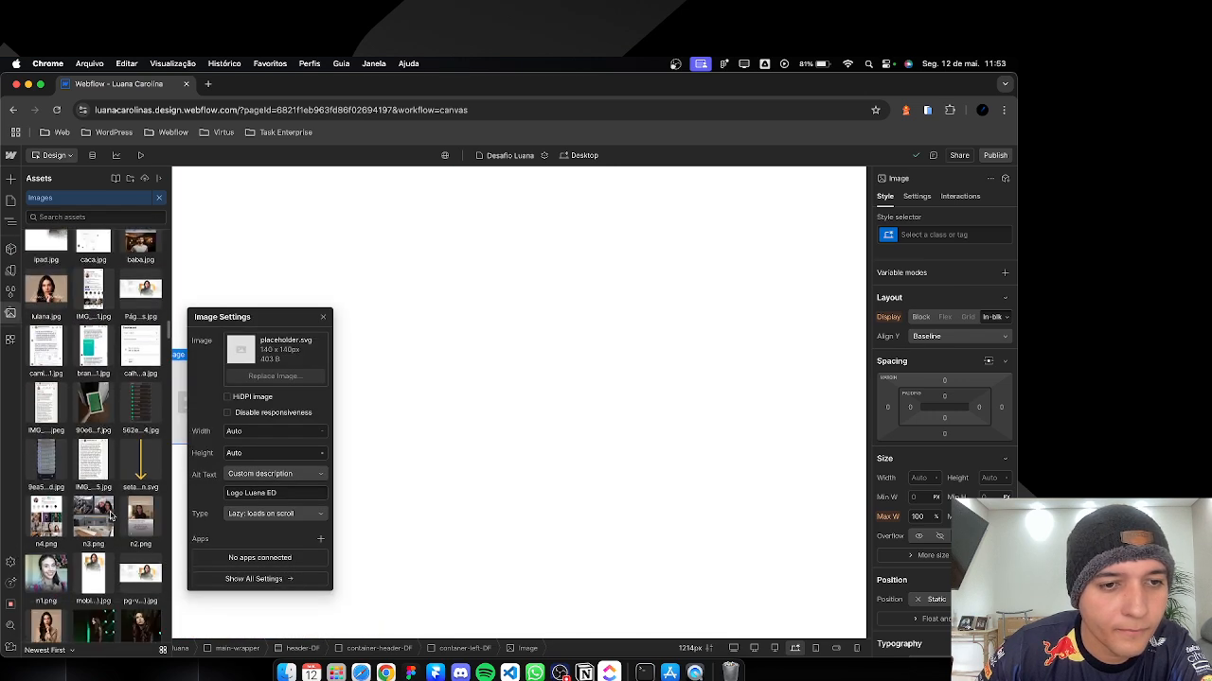
scroll(110, 516, down, 3)
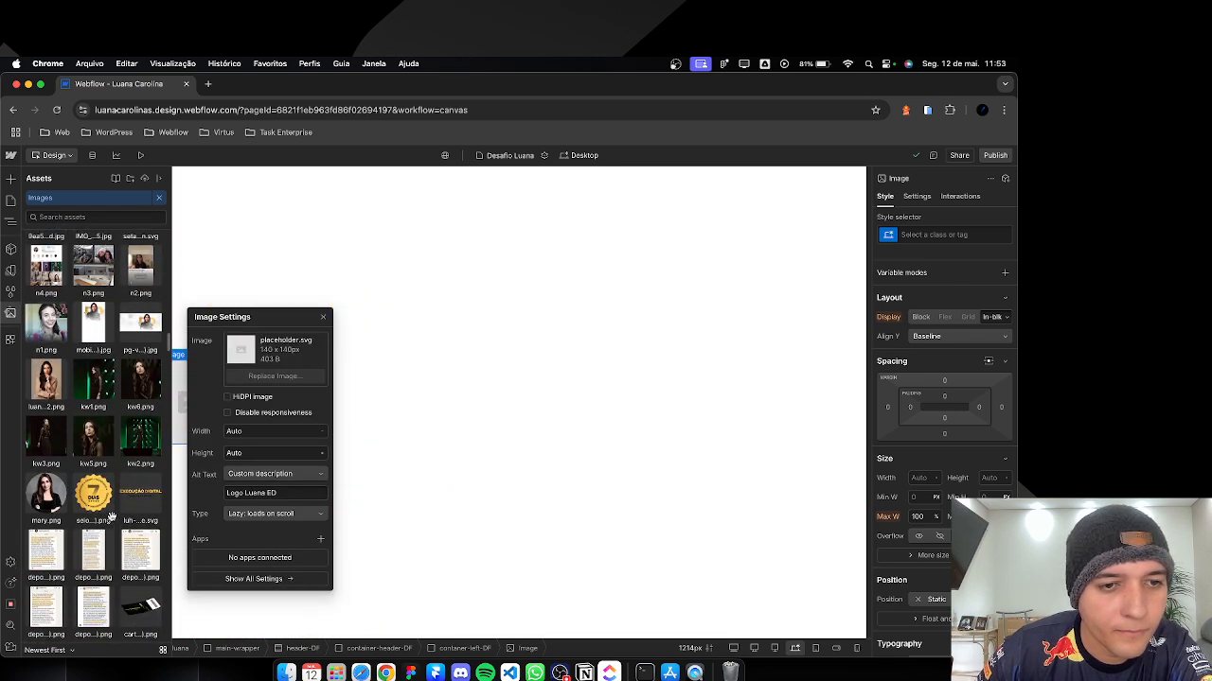
scroll(111, 516, down, 8)
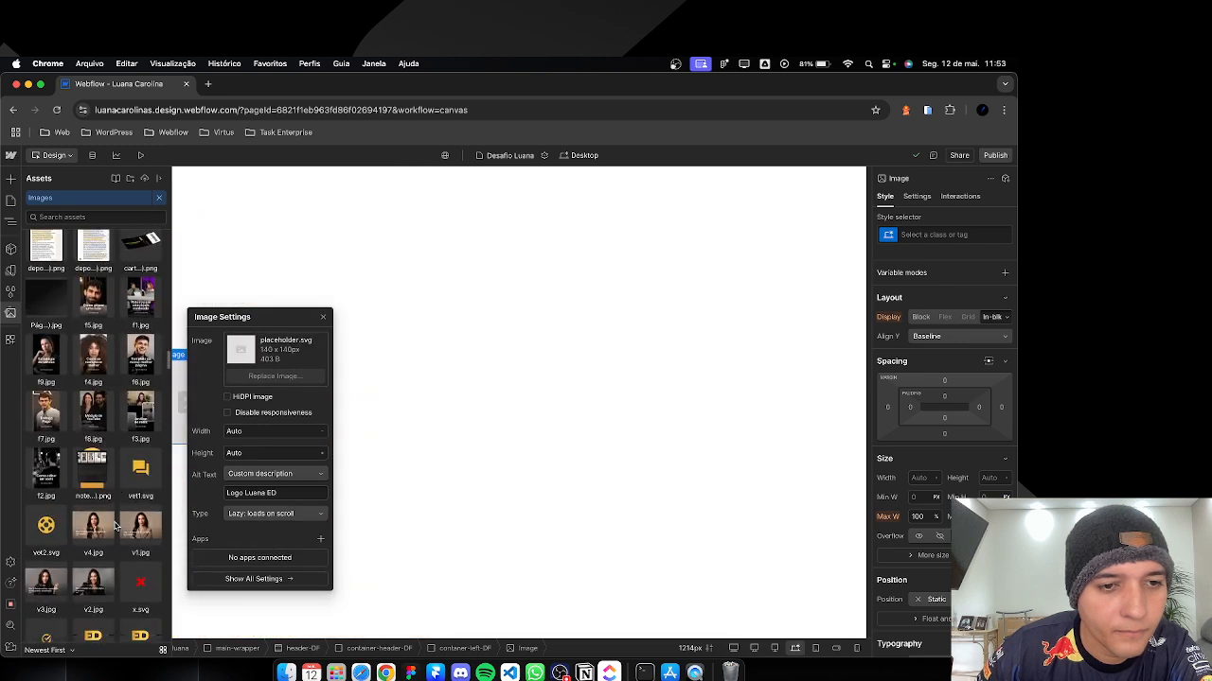
scroll(116, 526, down, 3)
scroll(112, 521, down, 2)
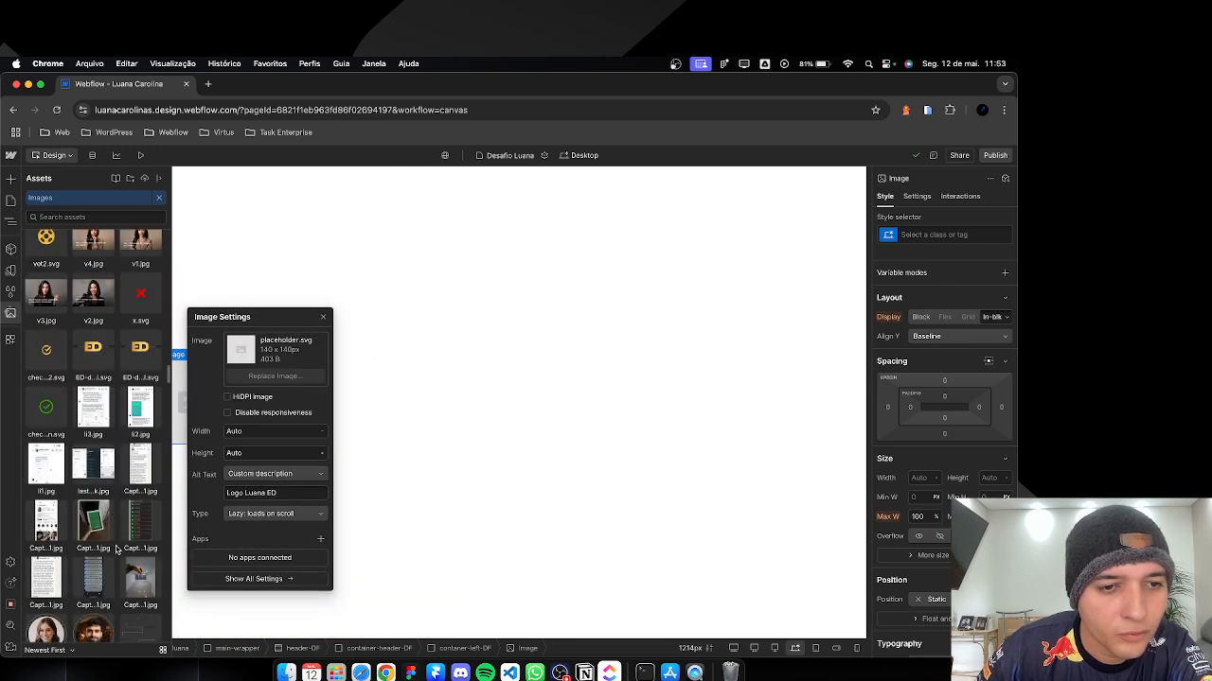
scroll(112, 544, down, 3)
scroll(112, 549, down, 1)
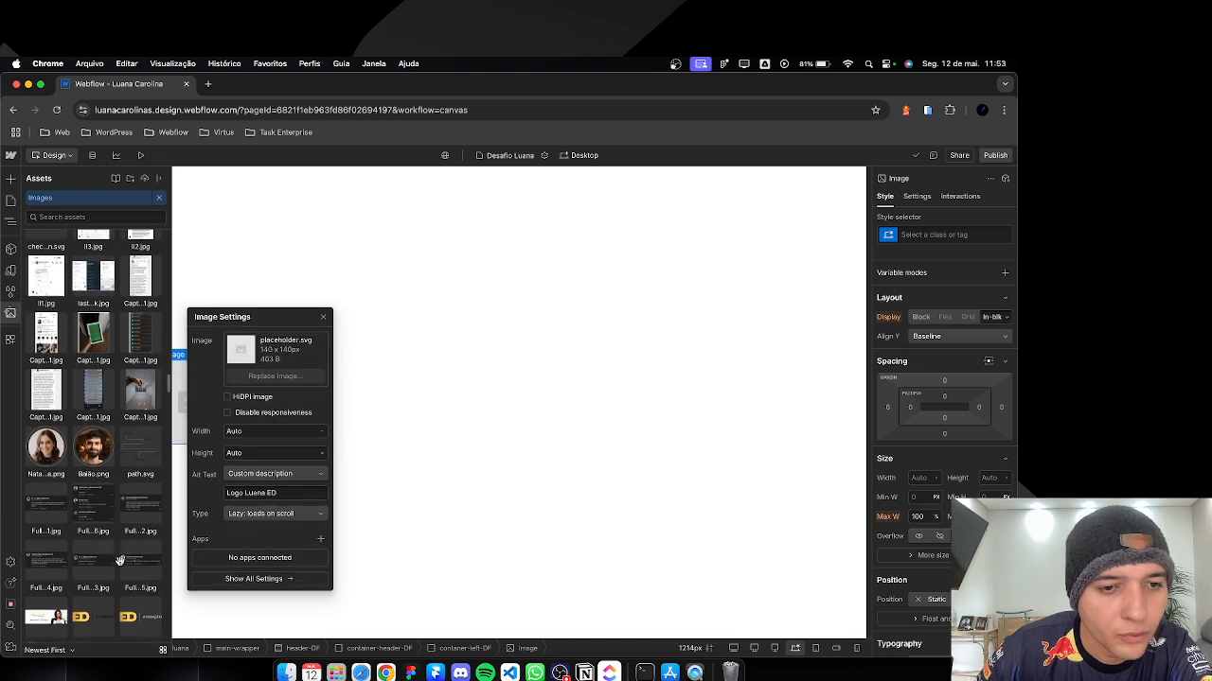
click(104, 616)
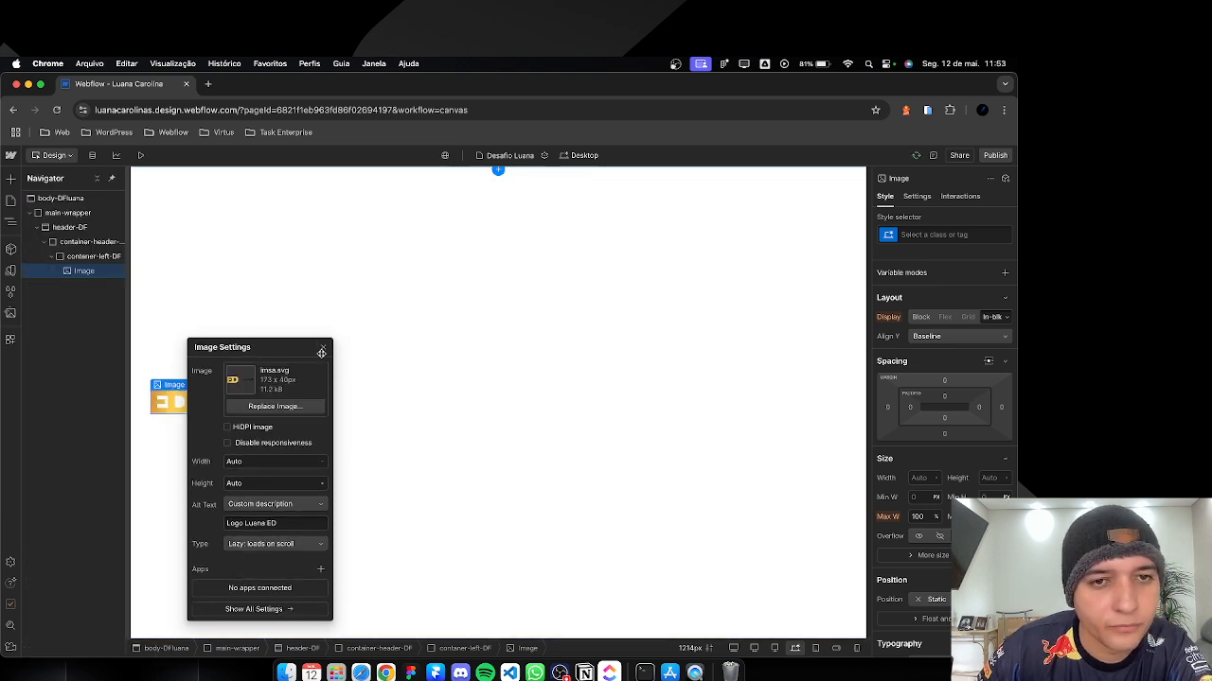
click(322, 350)
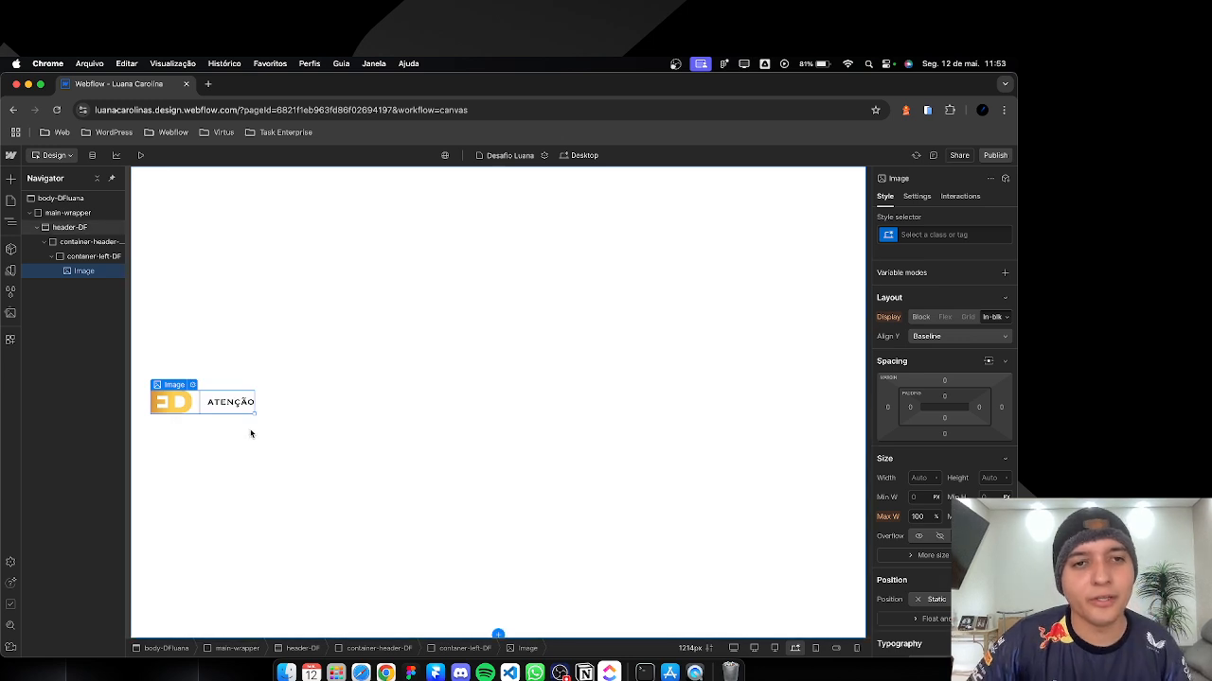
Step: Replace the logo image in contaner-left-DF with the "Lista de espera" logo, listaEd1.svg, from the image assets
key(super+Tab)
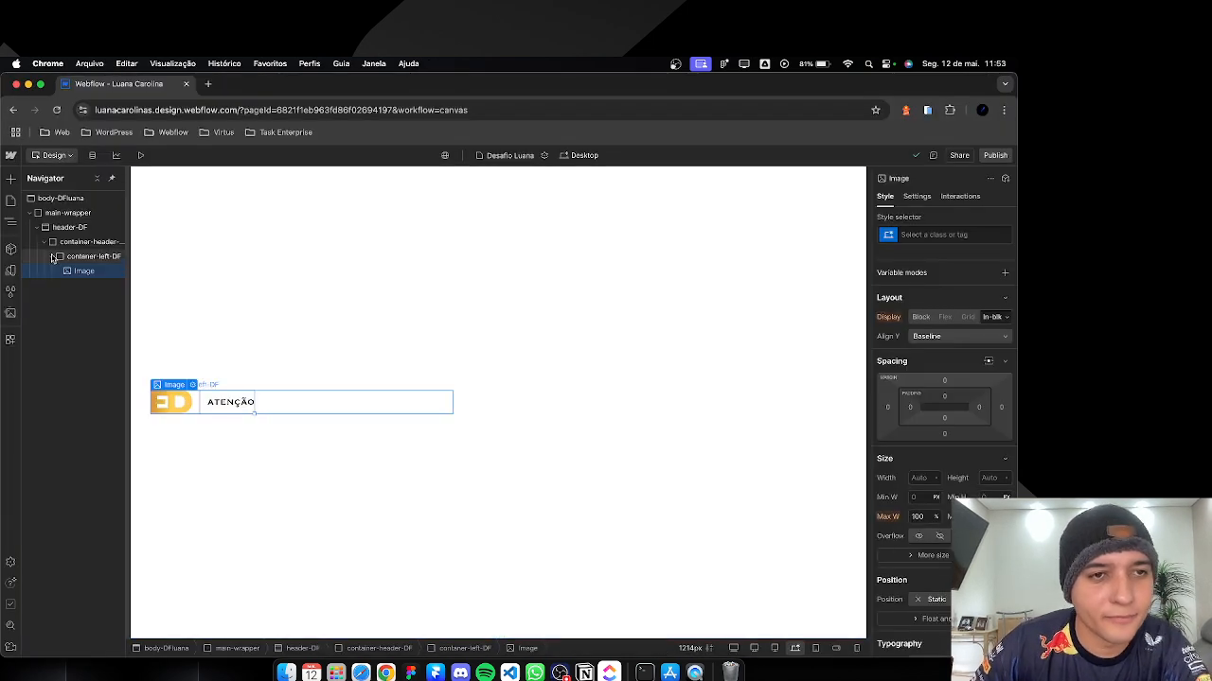
click(193, 385)
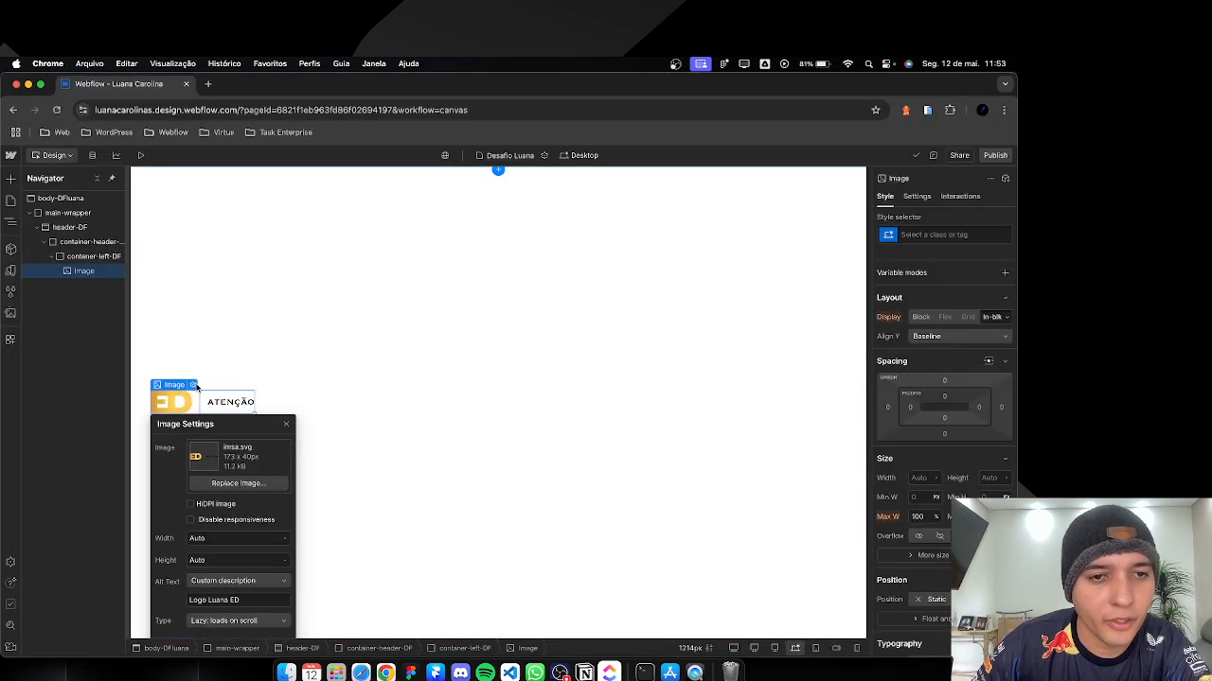
click(238, 483)
scroll(85, 420, down, 15)
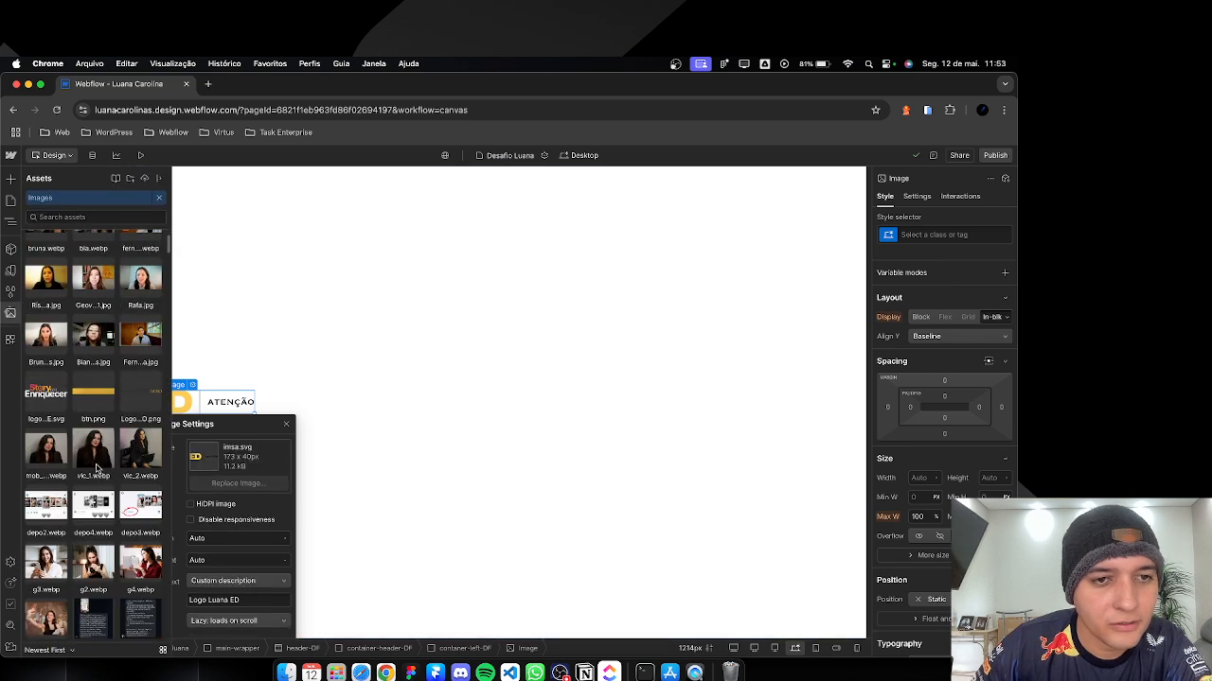
scroll(109, 556, down, 10)
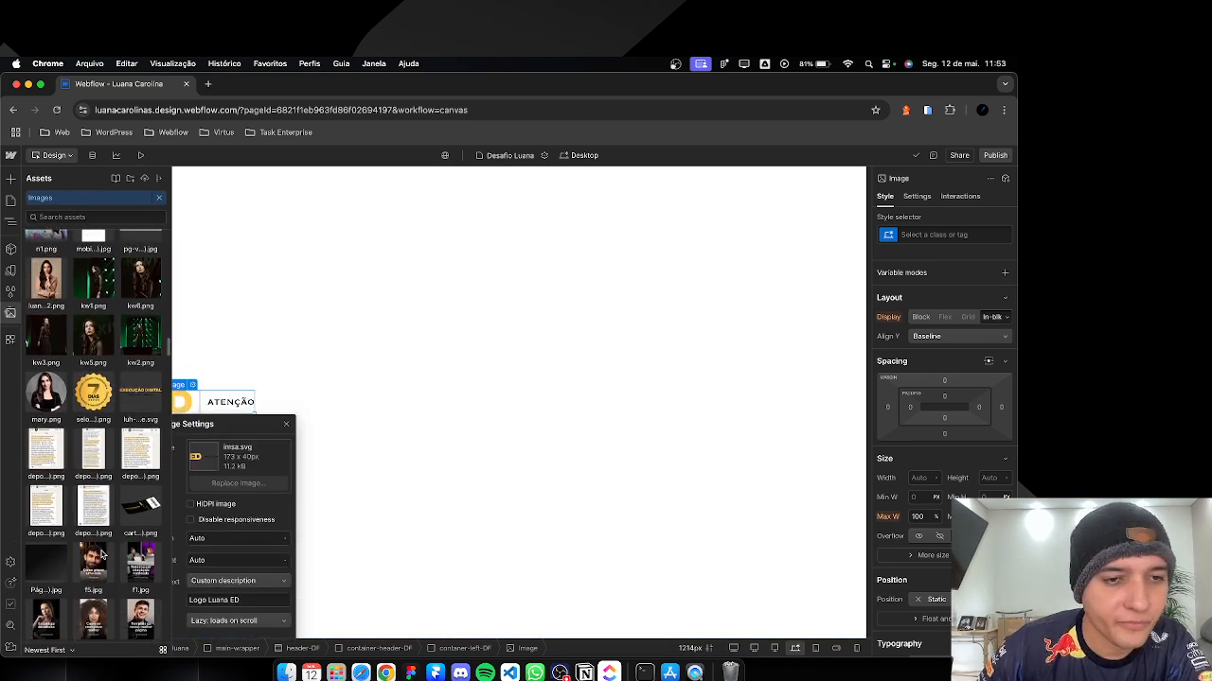
scroll(103, 559, down, 10)
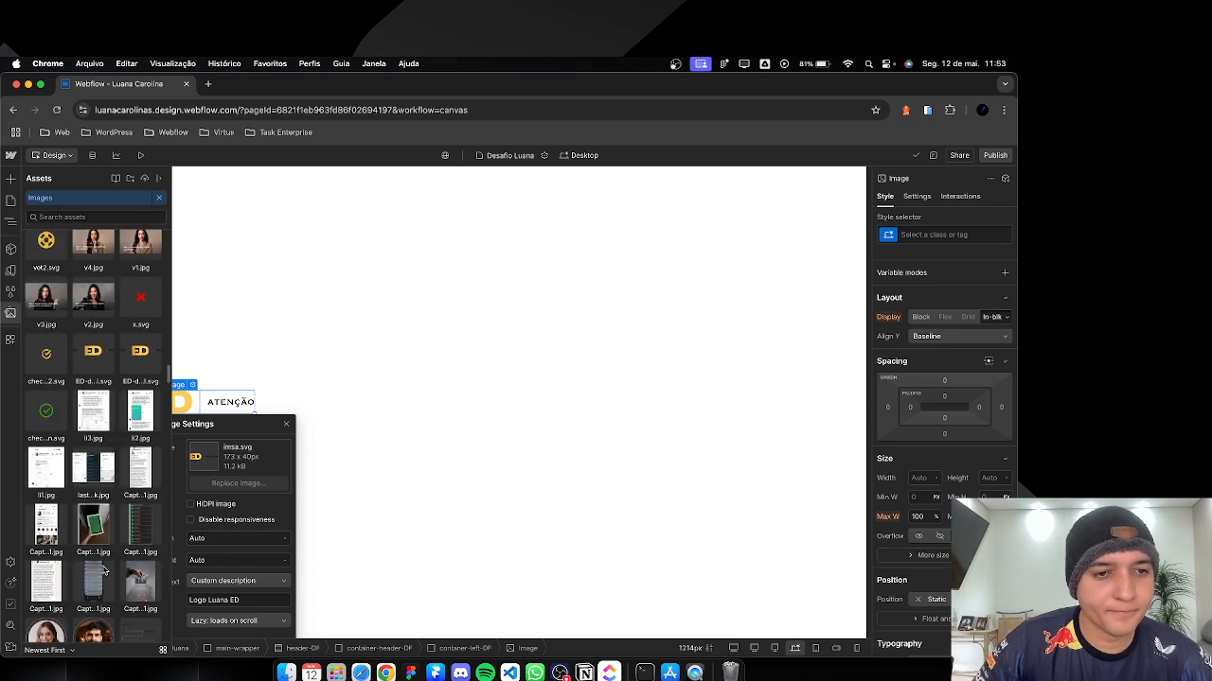
scroll(106, 571, down, 10)
click(106, 556)
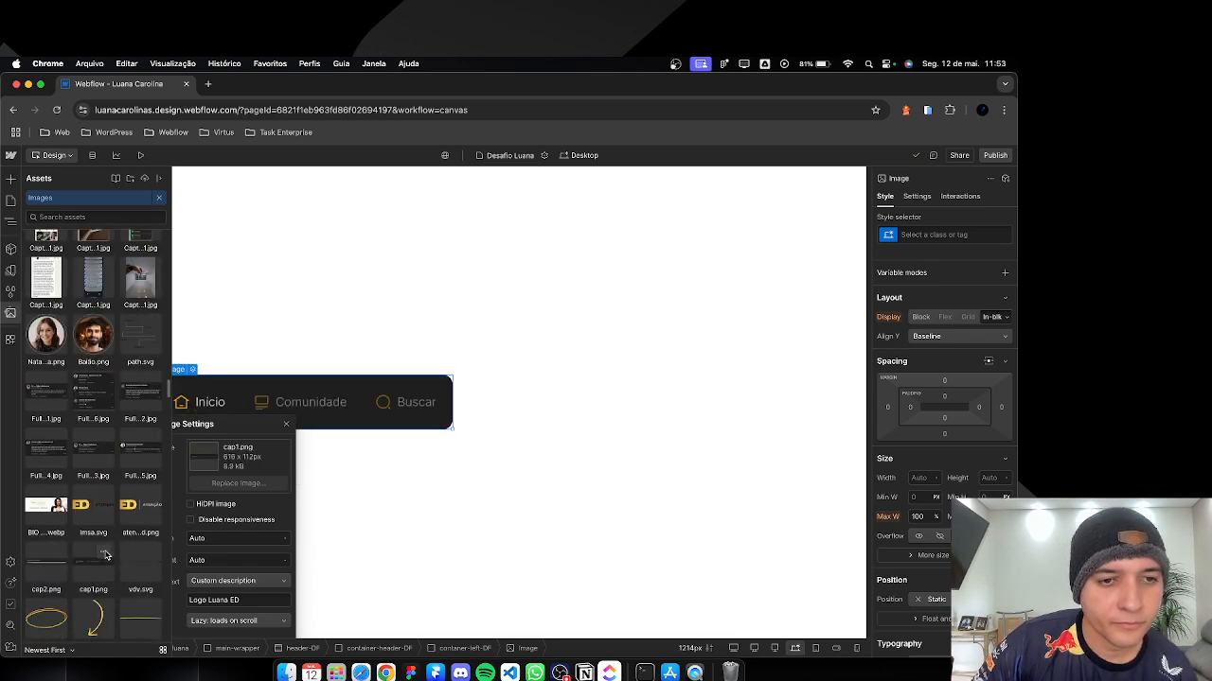
click(106, 557)
scroll(107, 560, down, 10)
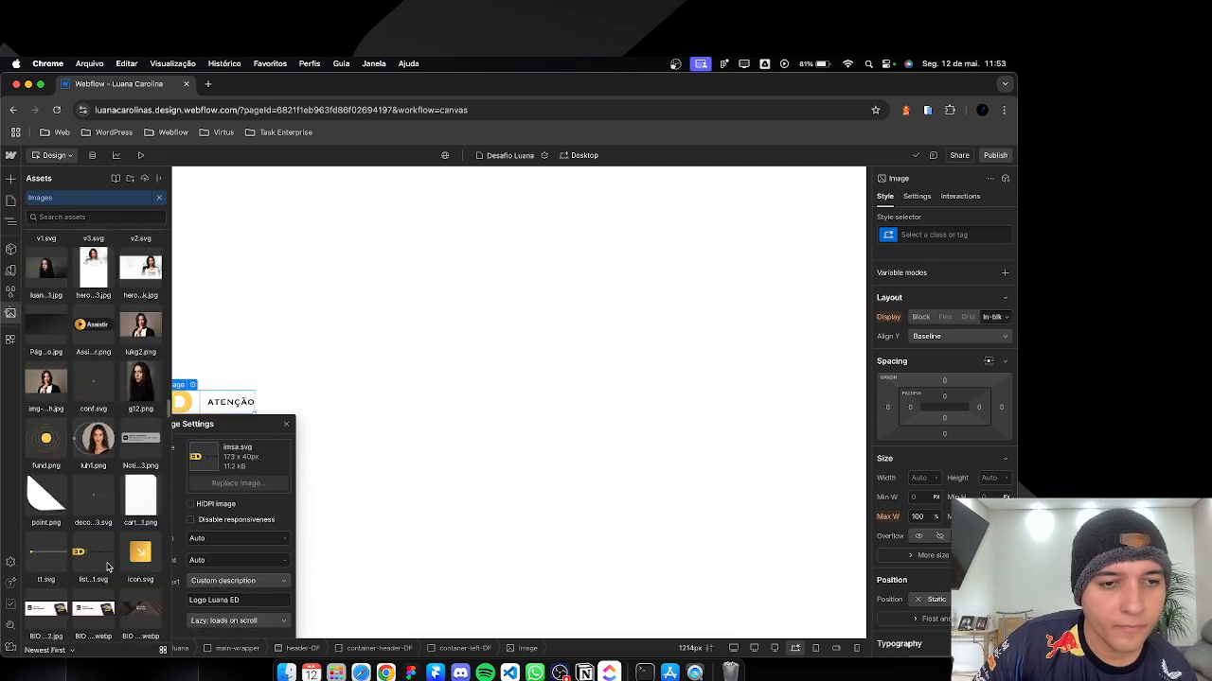
scroll(107, 566, down, 1)
click(107, 566)
click(99, 526)
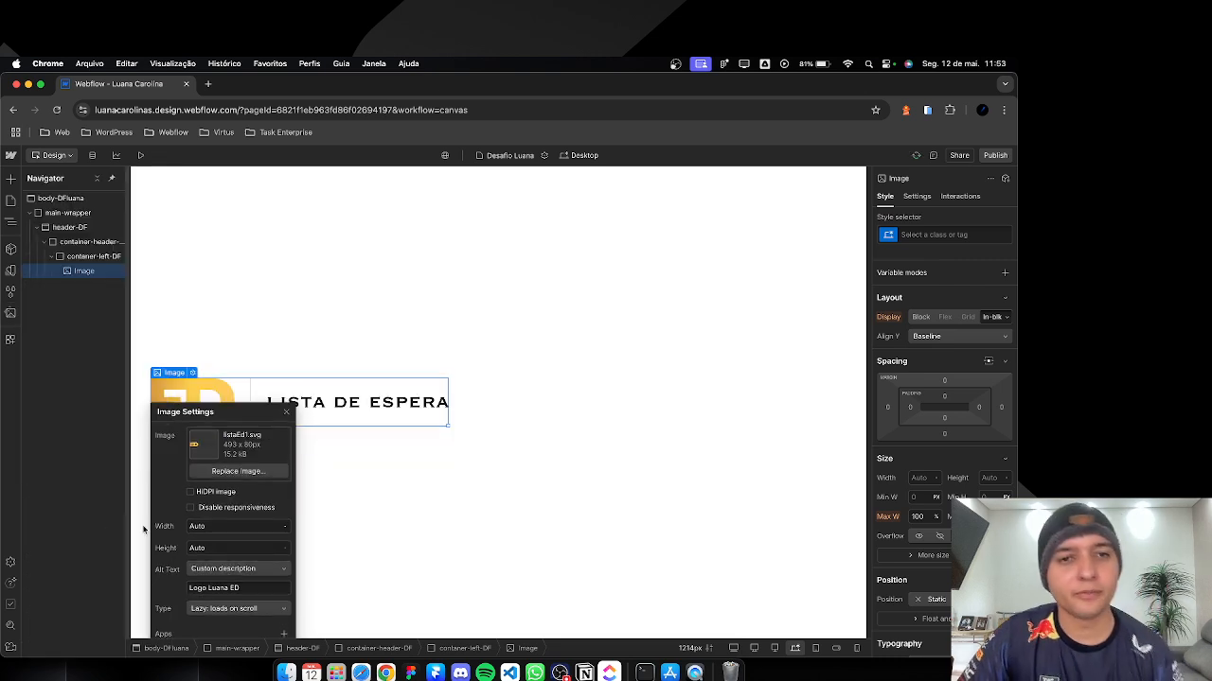
click(199, 320)
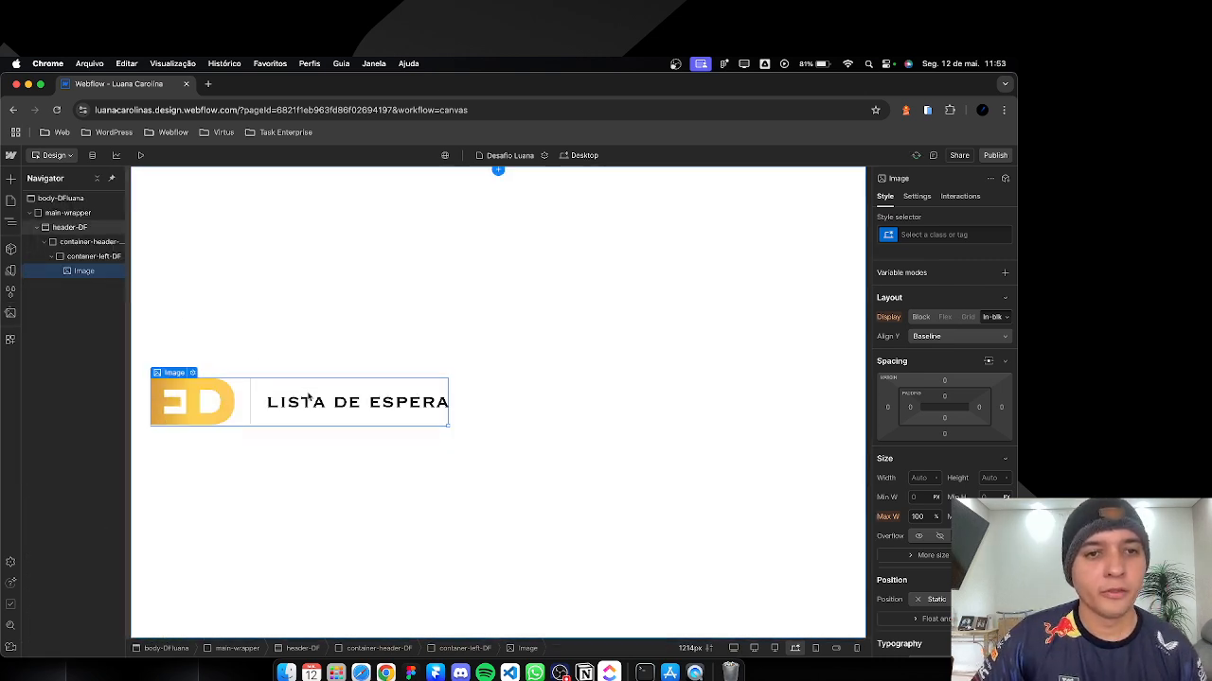
Step: Add an H1 heading below the logo inside contaner-left-DF, followed by a text block
click(98, 258)
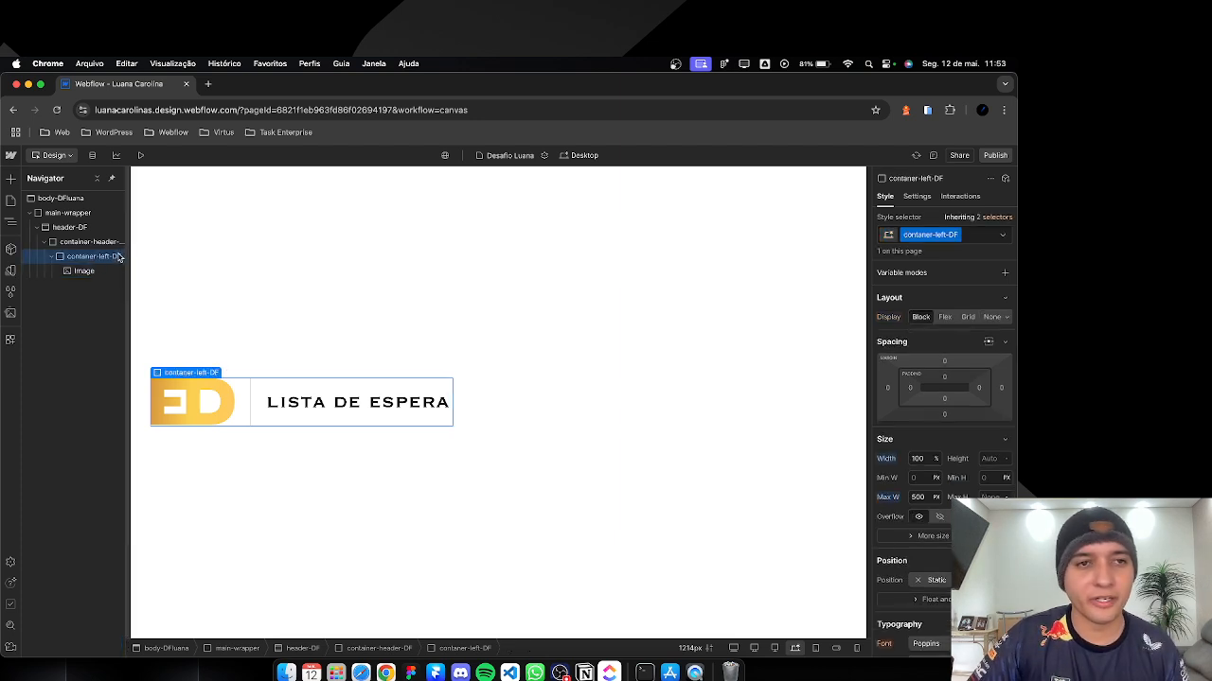
click(11, 181)
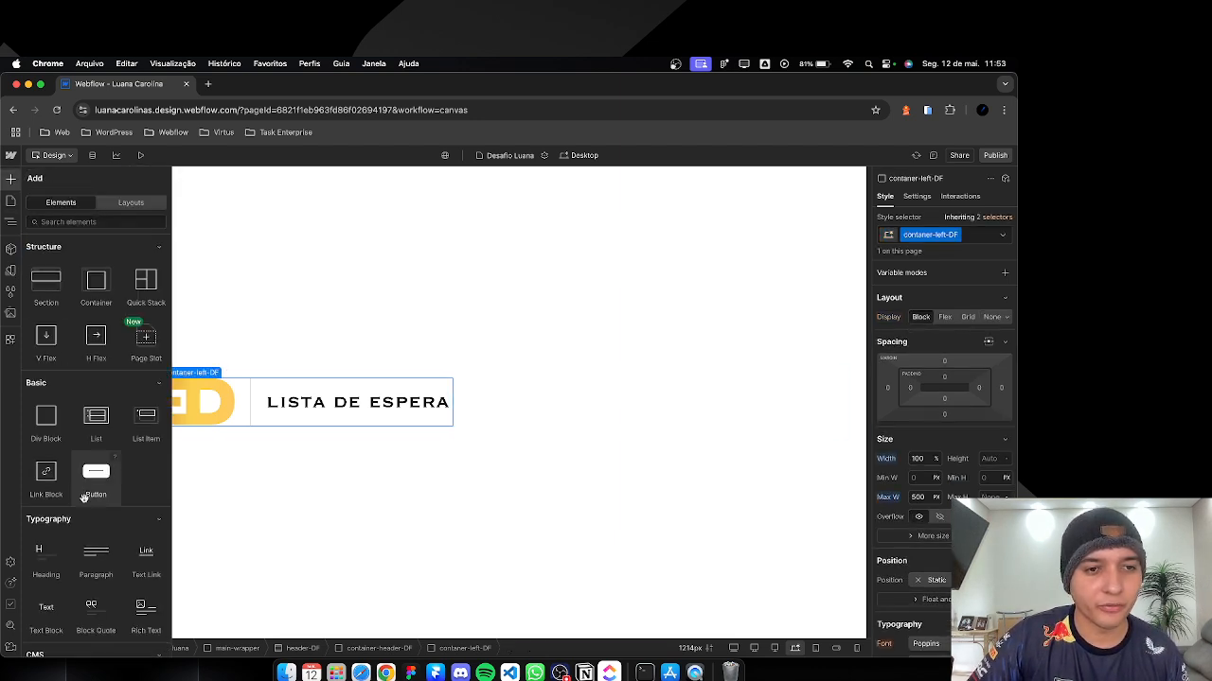
click(41, 554)
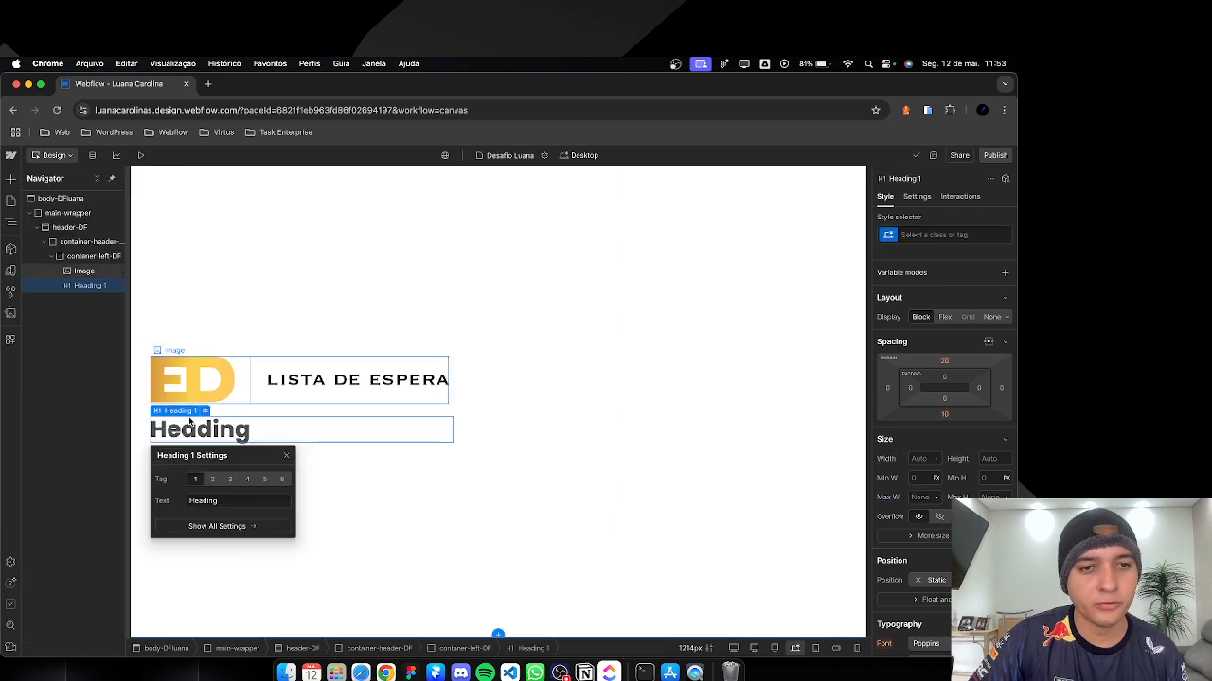
click(66, 257)
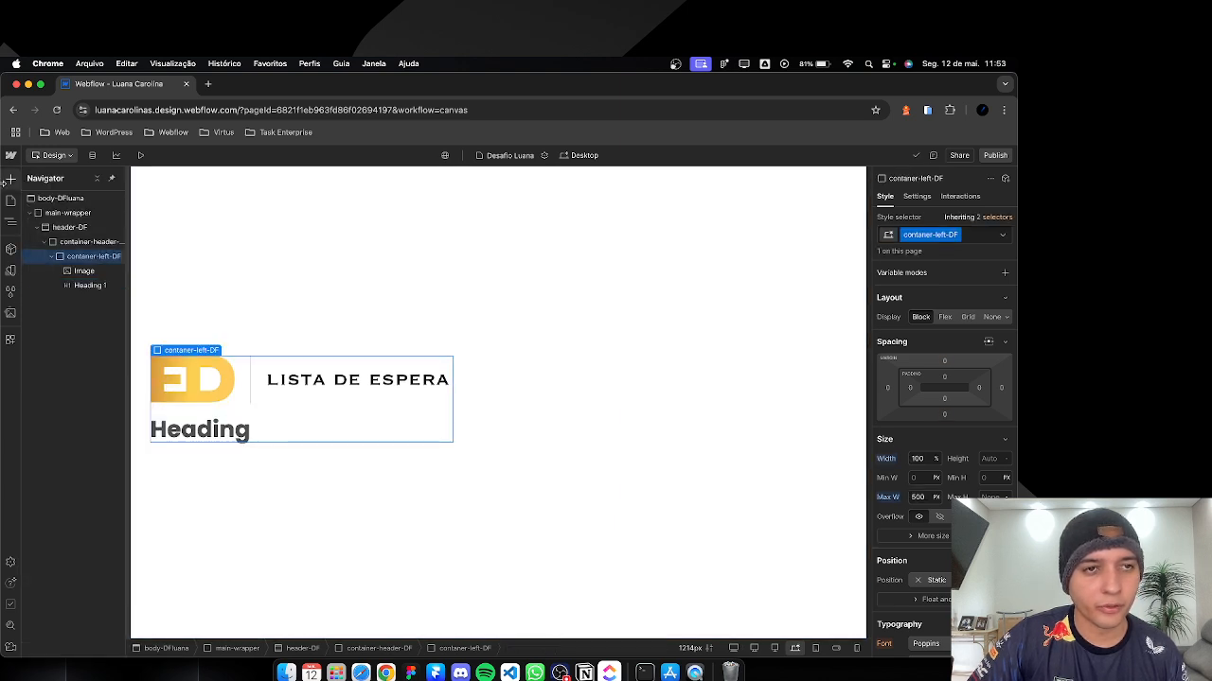
click(11, 179)
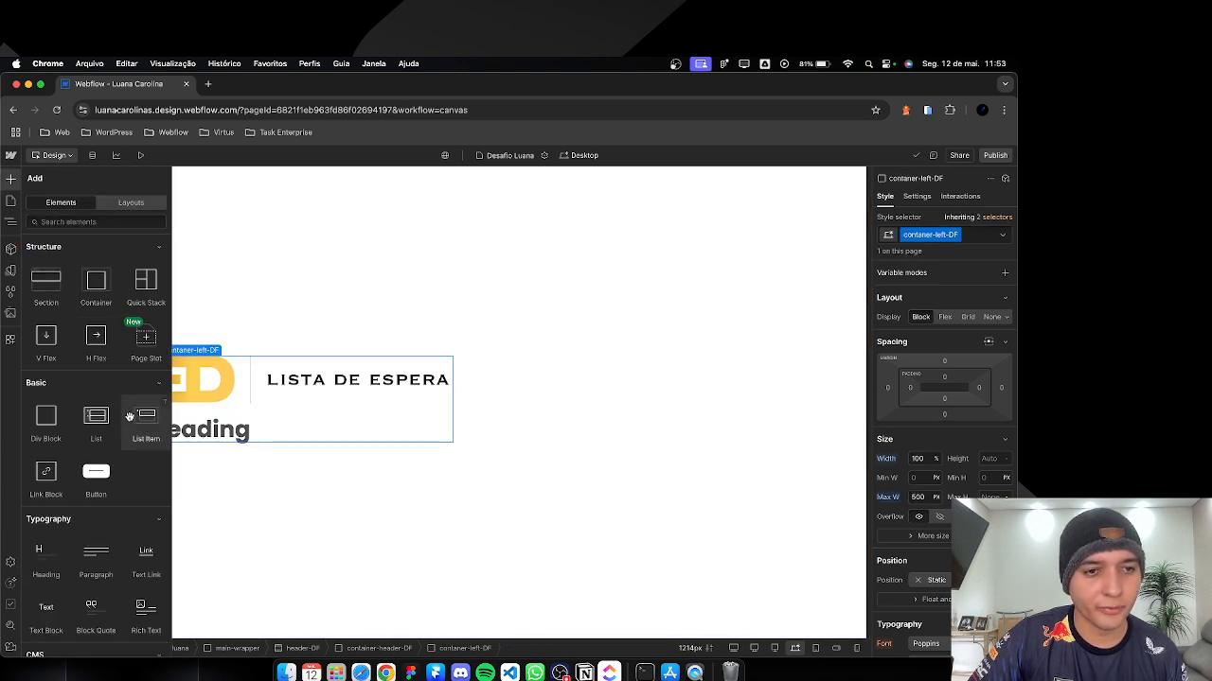
click(52, 589)
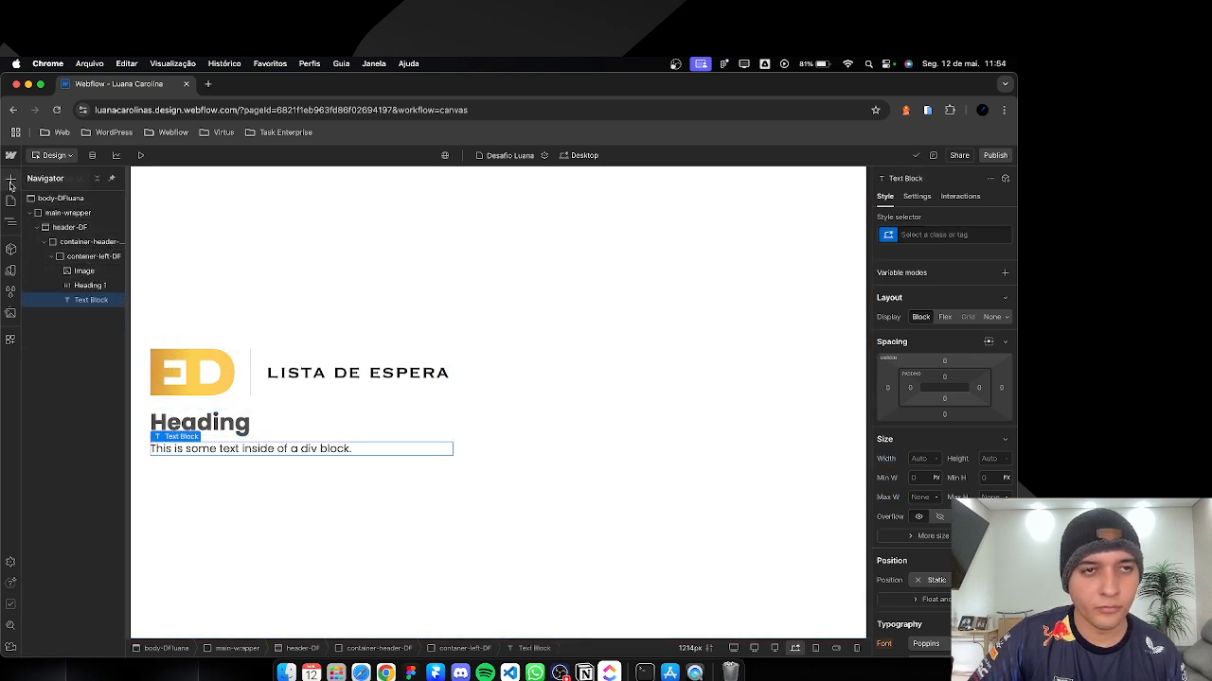
Step: Insert a paragraph between the heading and the text block, and a button directly below the paragraph
click(11, 178)
scroll(48, 520, down, 1)
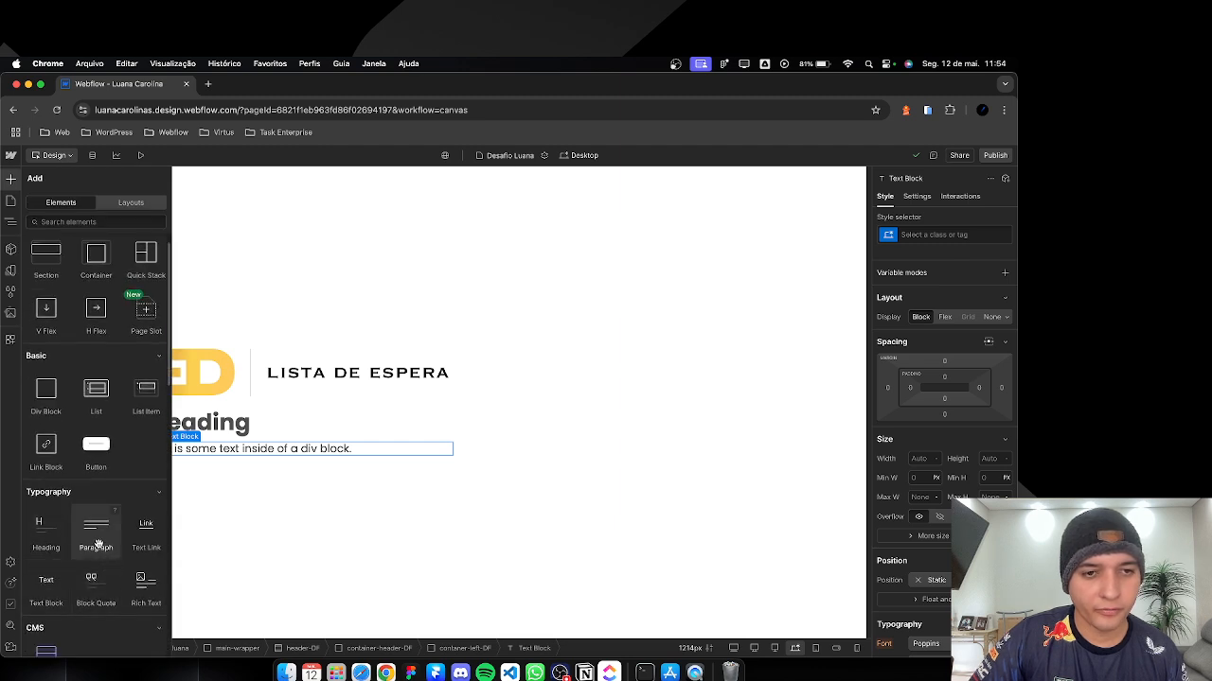
click(97, 538)
drag(268, 431, 249, 391)
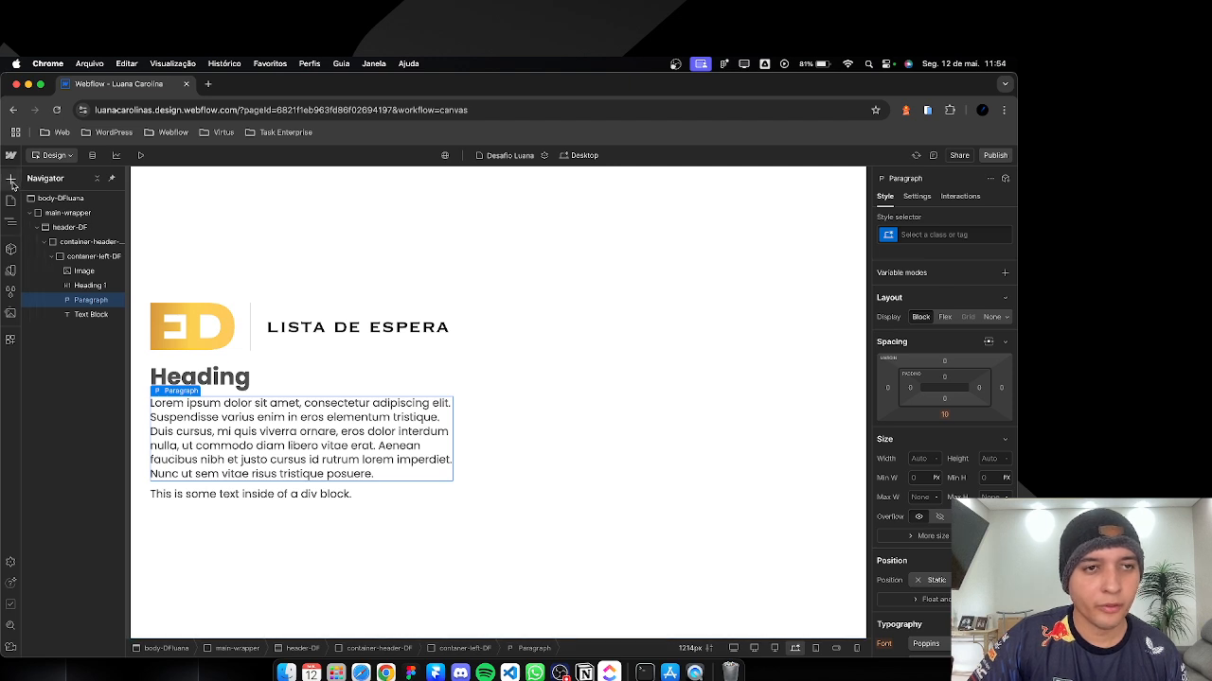
click(10, 179)
click(94, 475)
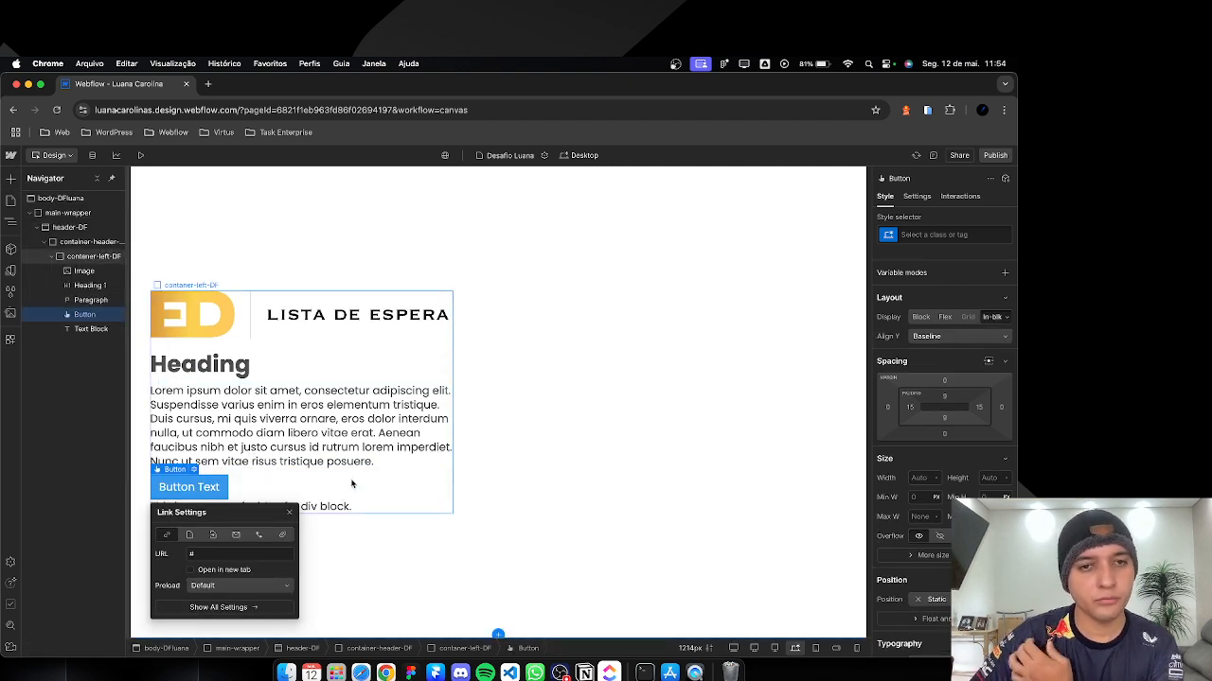
click(314, 481)
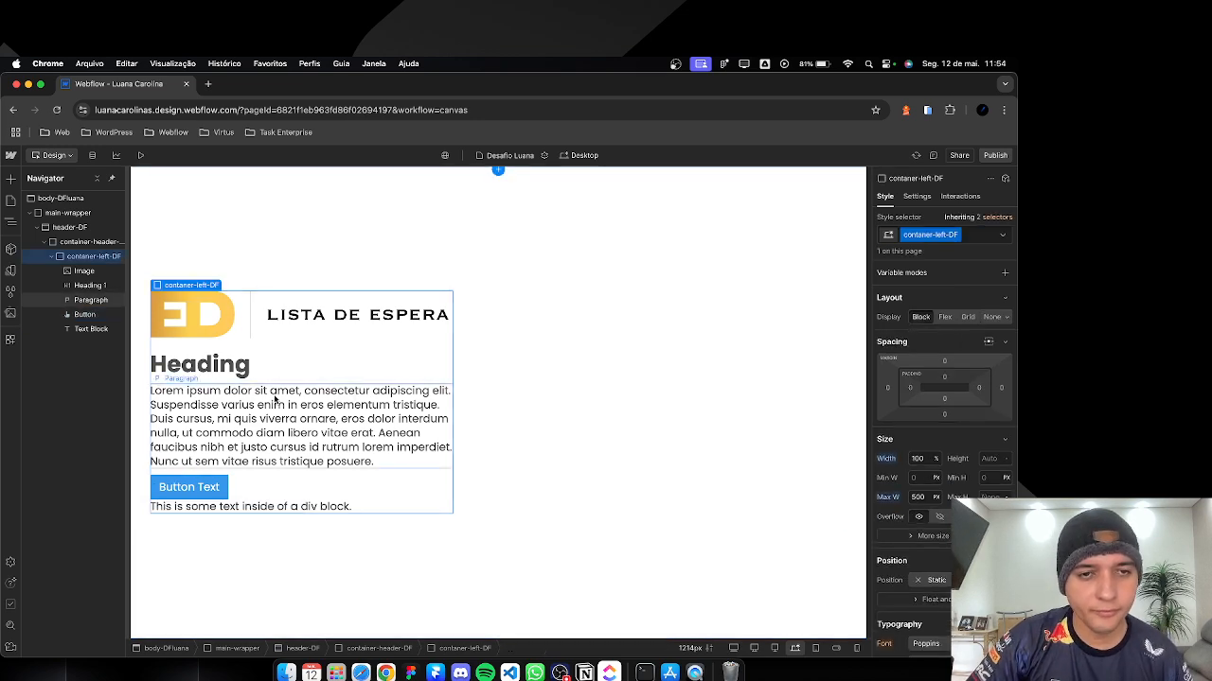
Step: Switch to Figma to compare the left column's elements with the header design, and return to Webflow
key(super+Tab)
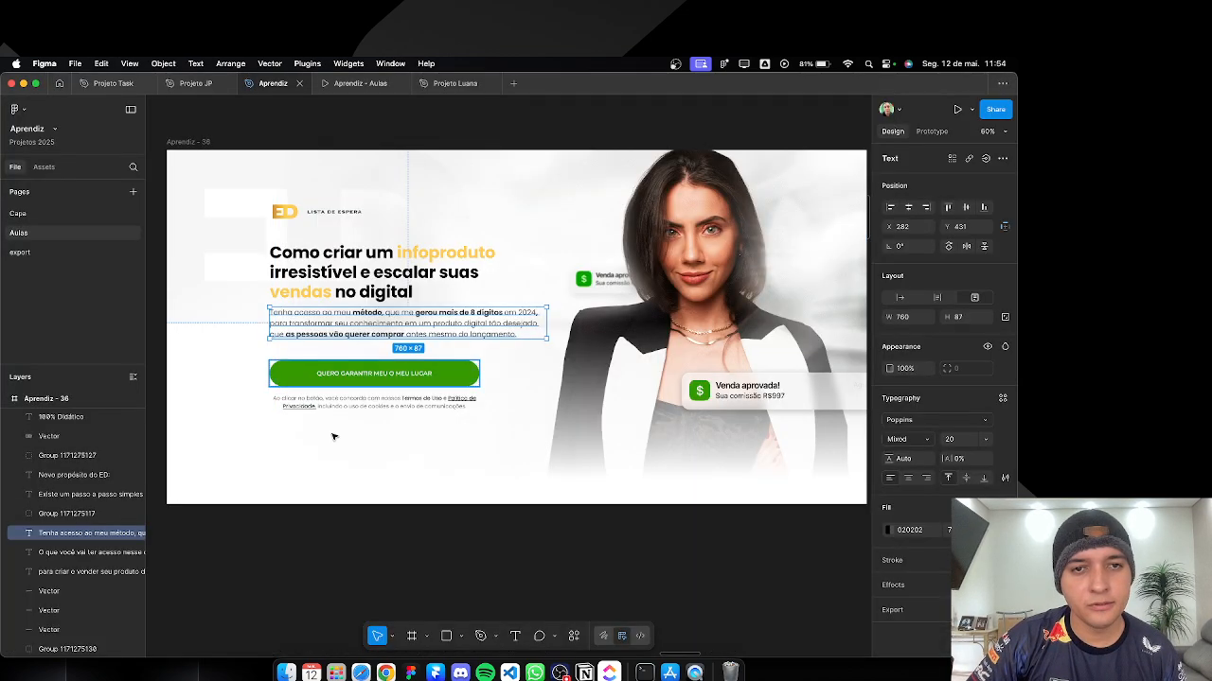
key(super+Tab)
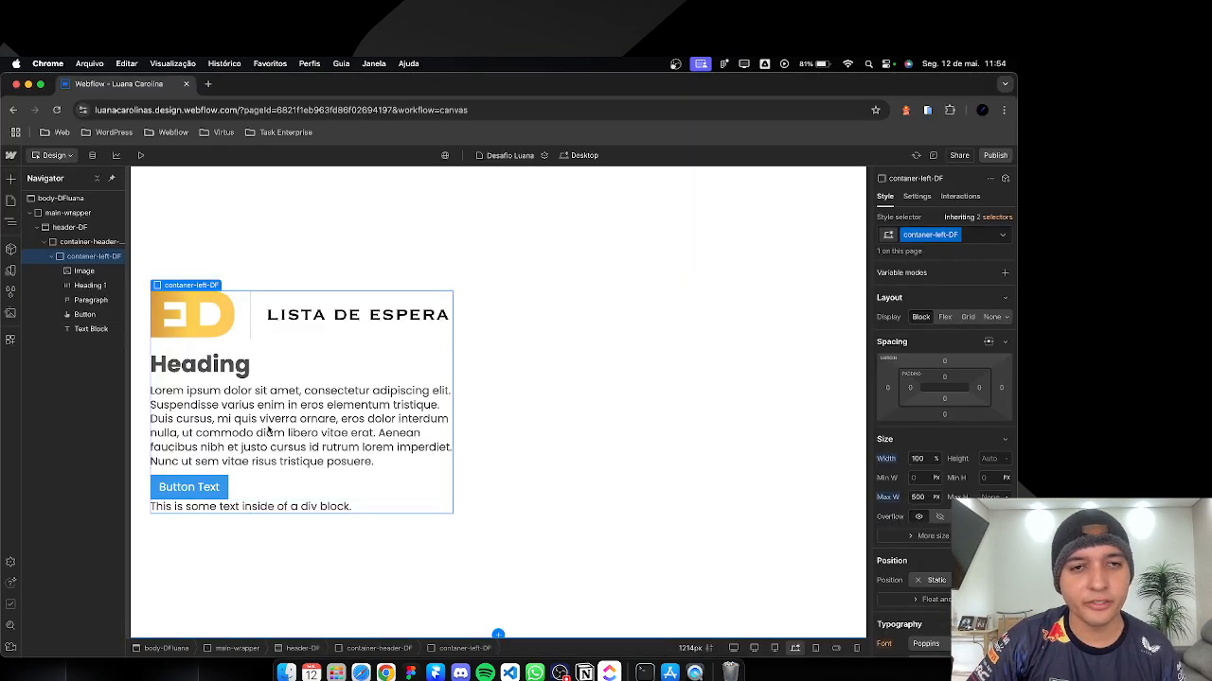
key(super+Tab)
key(super+Tab)
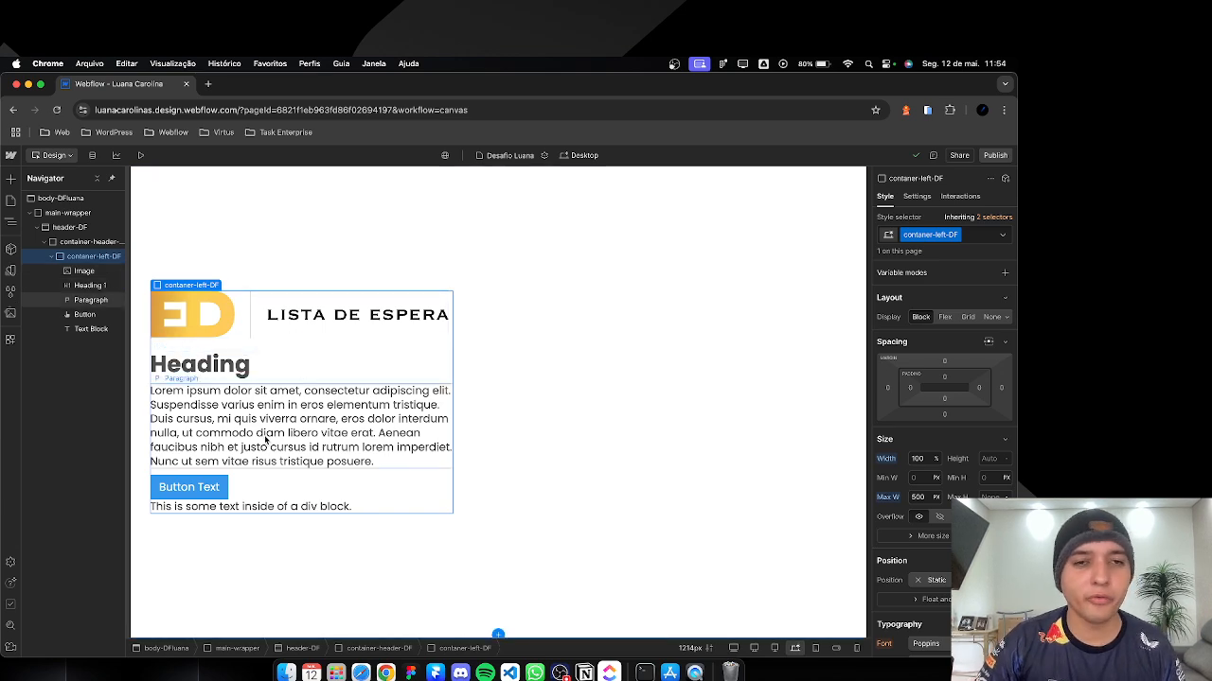
Step: Copy the heading text from the Figma design and paste it over the placeholder of the H1 heading in Webflow
key(super+Tab)
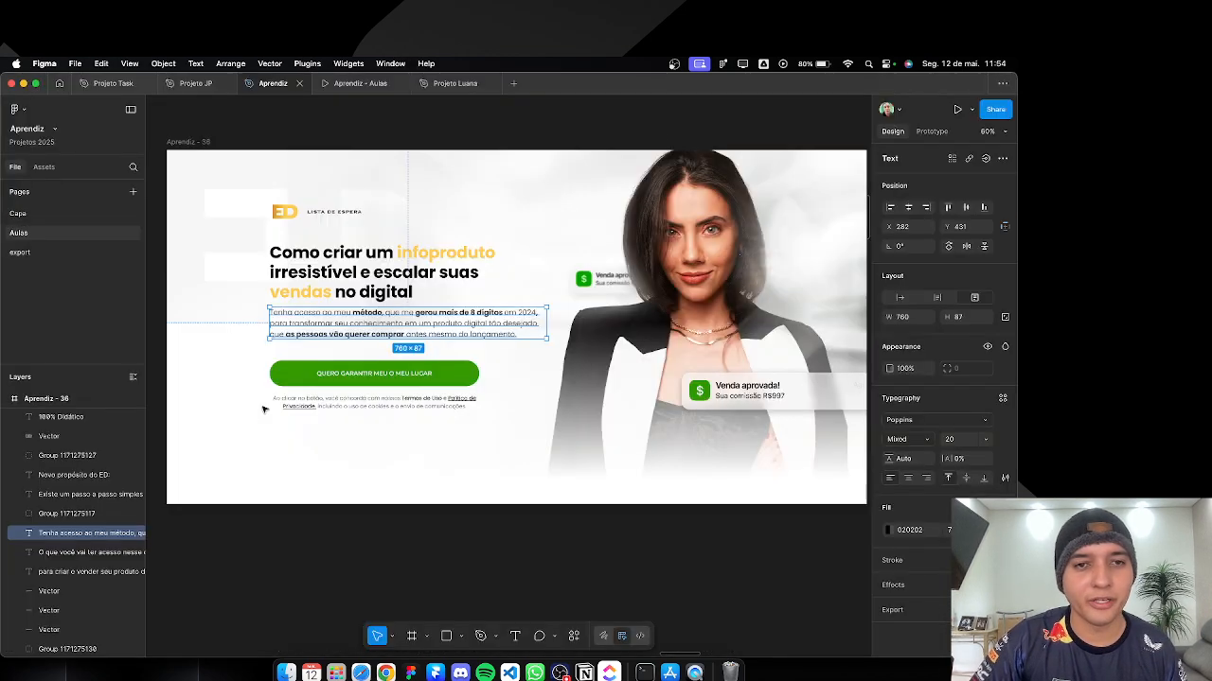
click(333, 267)
double_click(333, 268)
key(super+c)
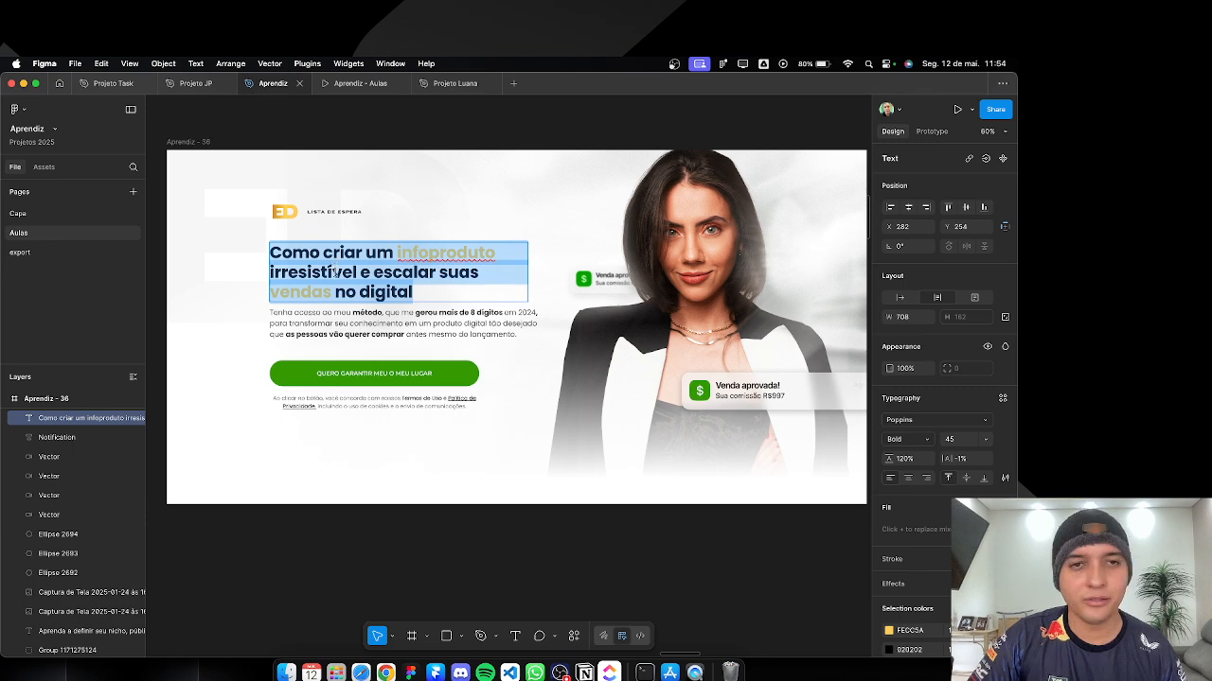
key(super+Tab)
click(230, 370)
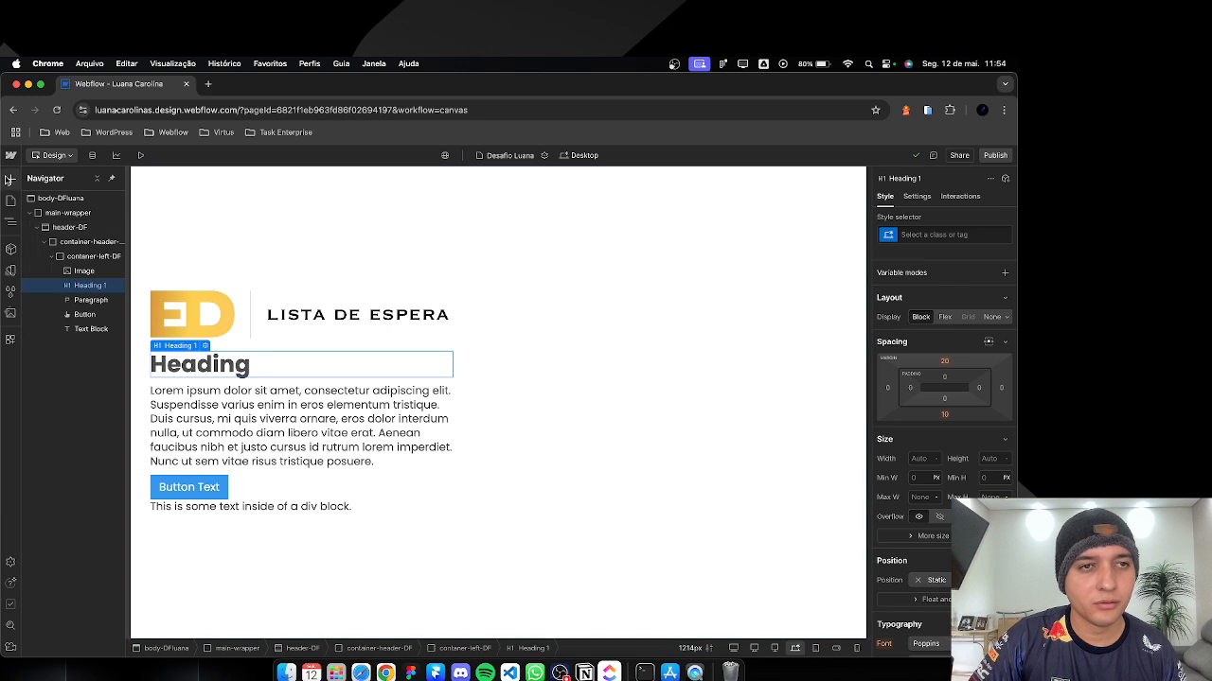
click(11, 178)
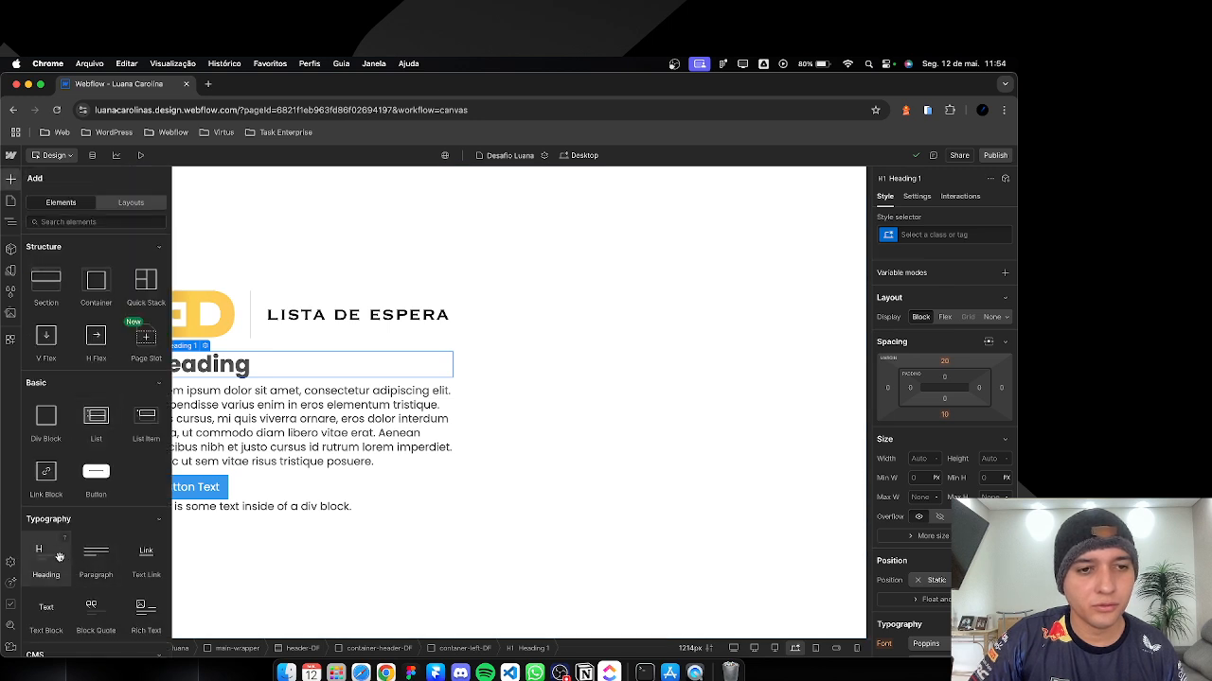
drag(45, 557, 232, 364)
double_click(200, 364)
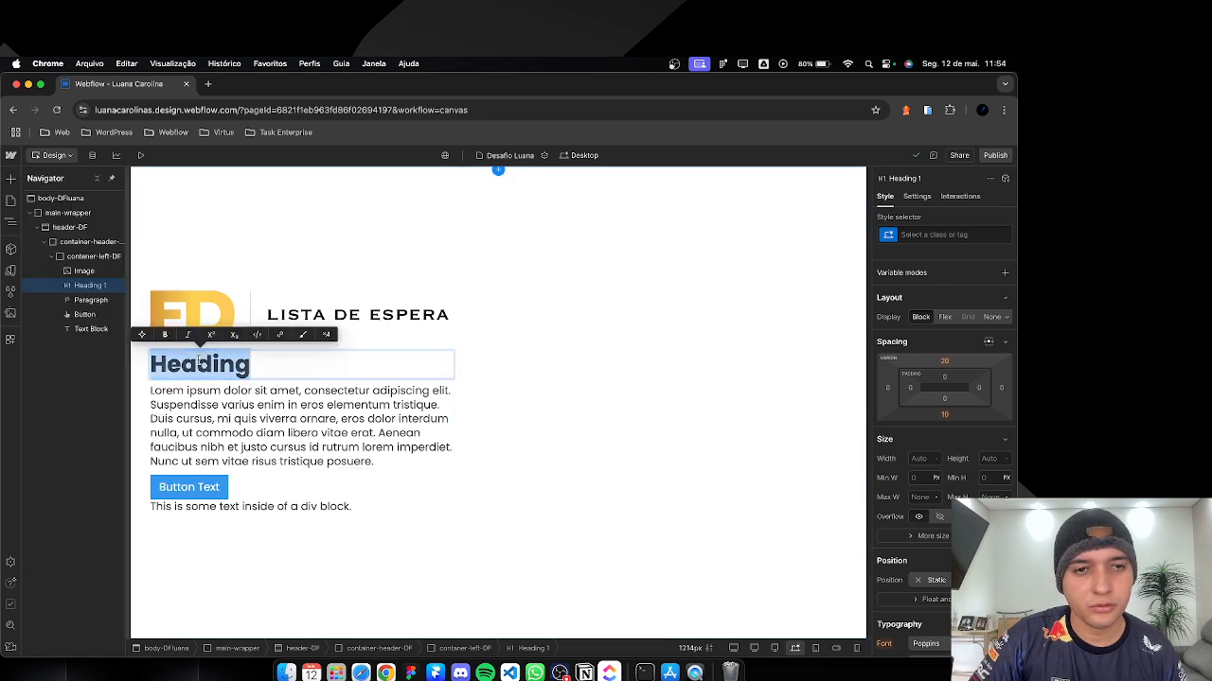
key(super+v)
Step: Copy the "Tenha acesso ao meu método" paragraph from Figma and replace the lorem ipsum paragraph in Webflow with it
key(super+Tab)
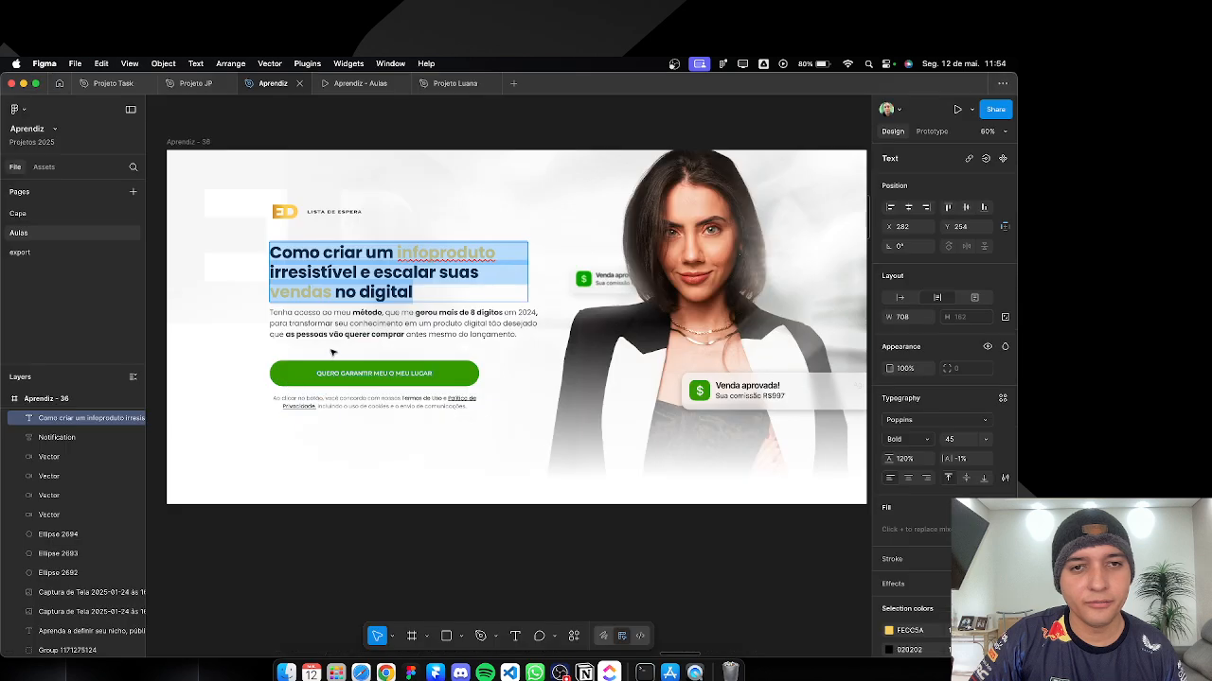
double_click(360, 310)
key(super+c)
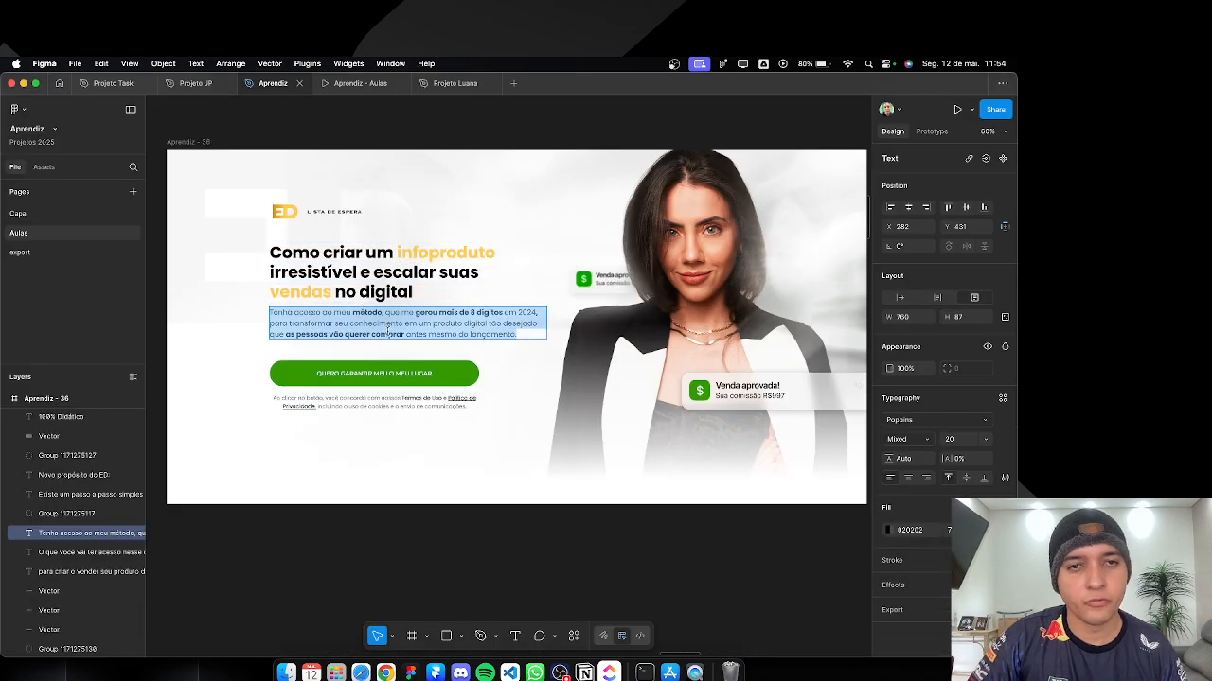
key(super+Tab)
click(281, 461)
double_click(281, 461)
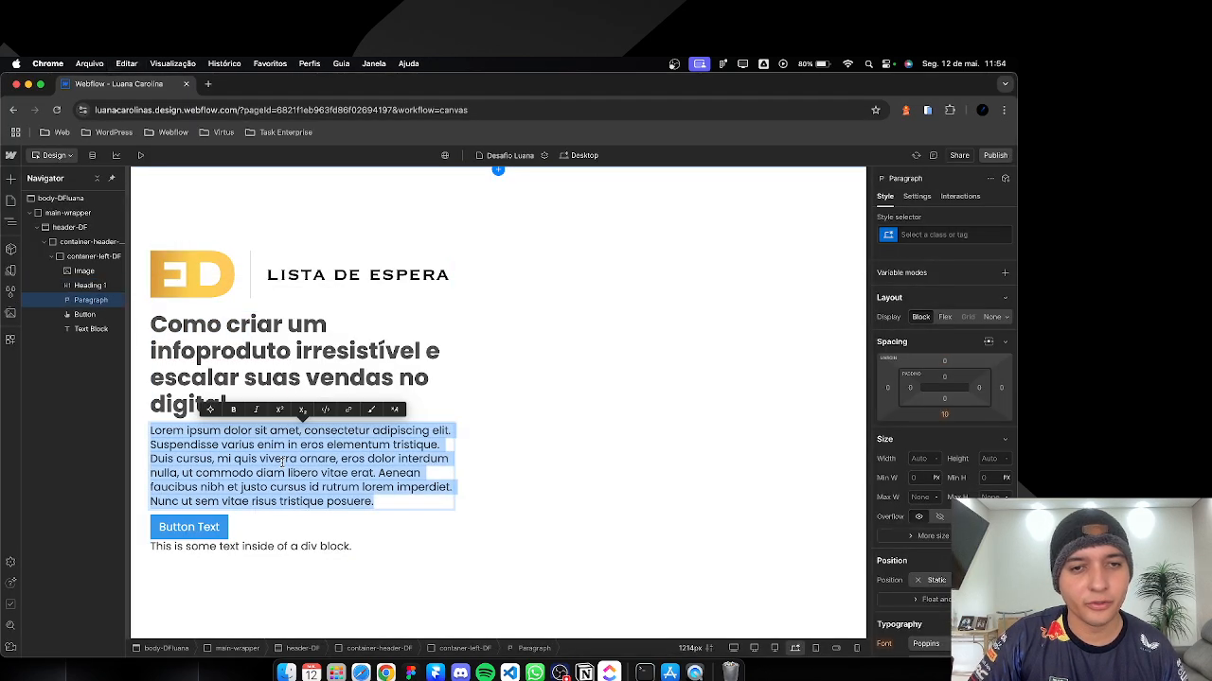
key(super+v)
Step: Copy the green button's label from Figma and replace the Webflow button text with "Quero garantir meu o meu lugar"
key(super+Tab)
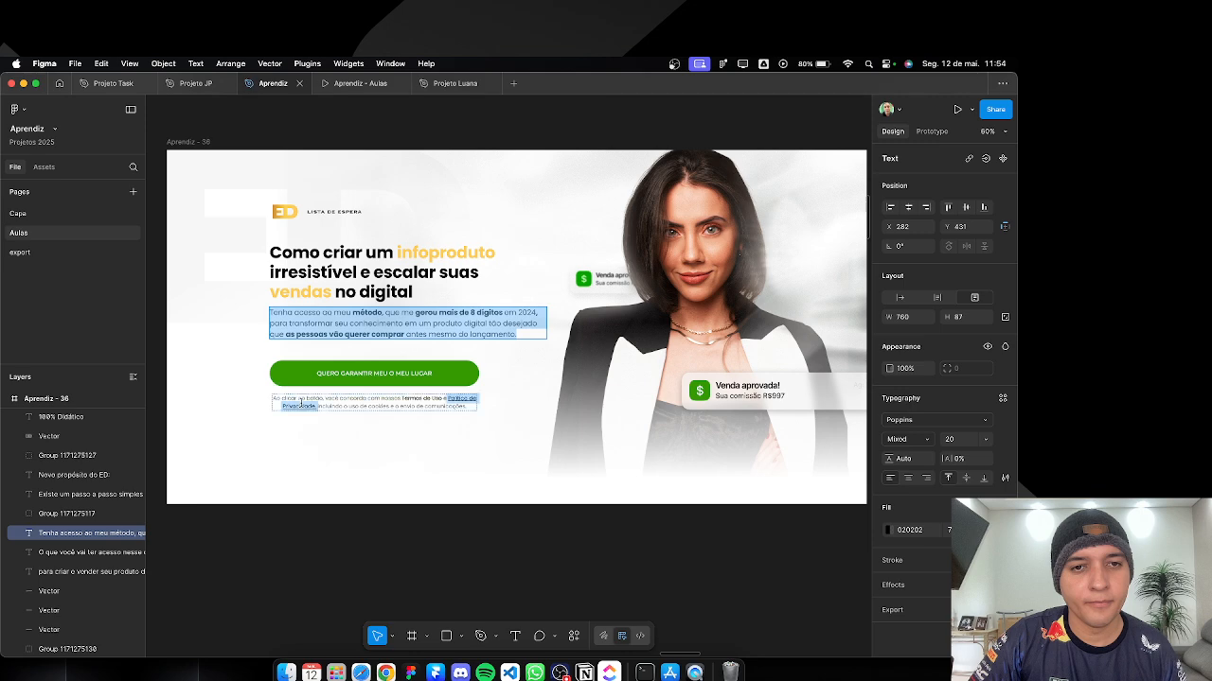
click(337, 376)
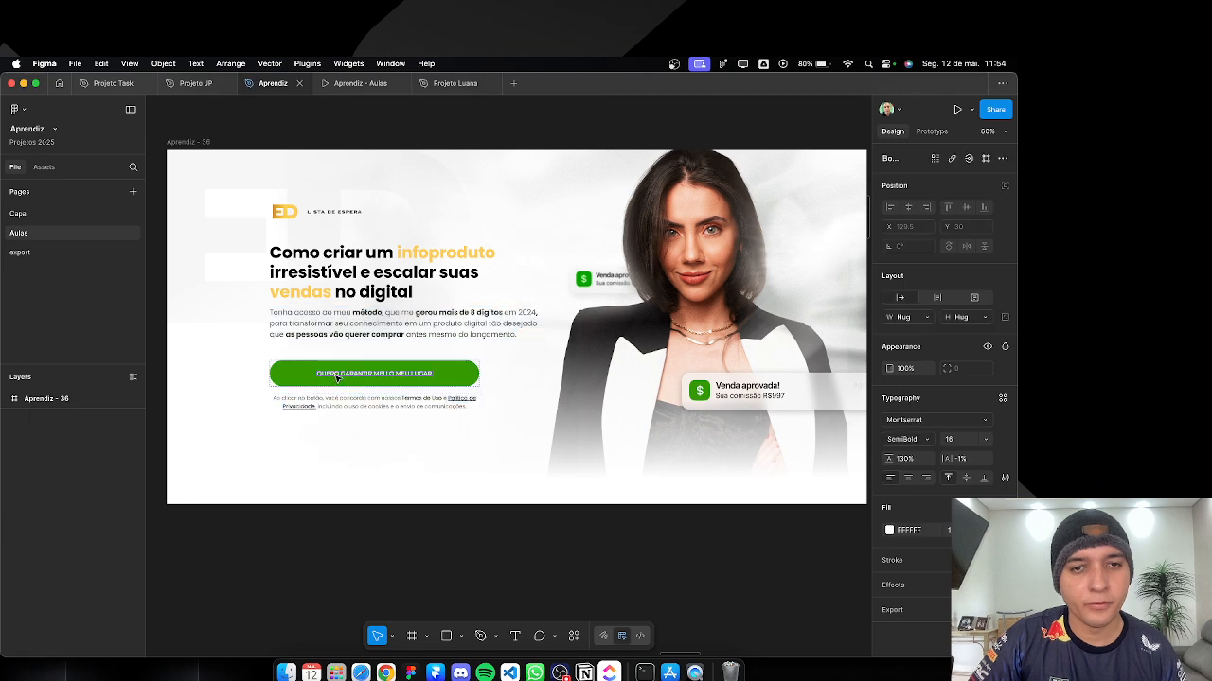
double_click(337, 377)
key(super+c)
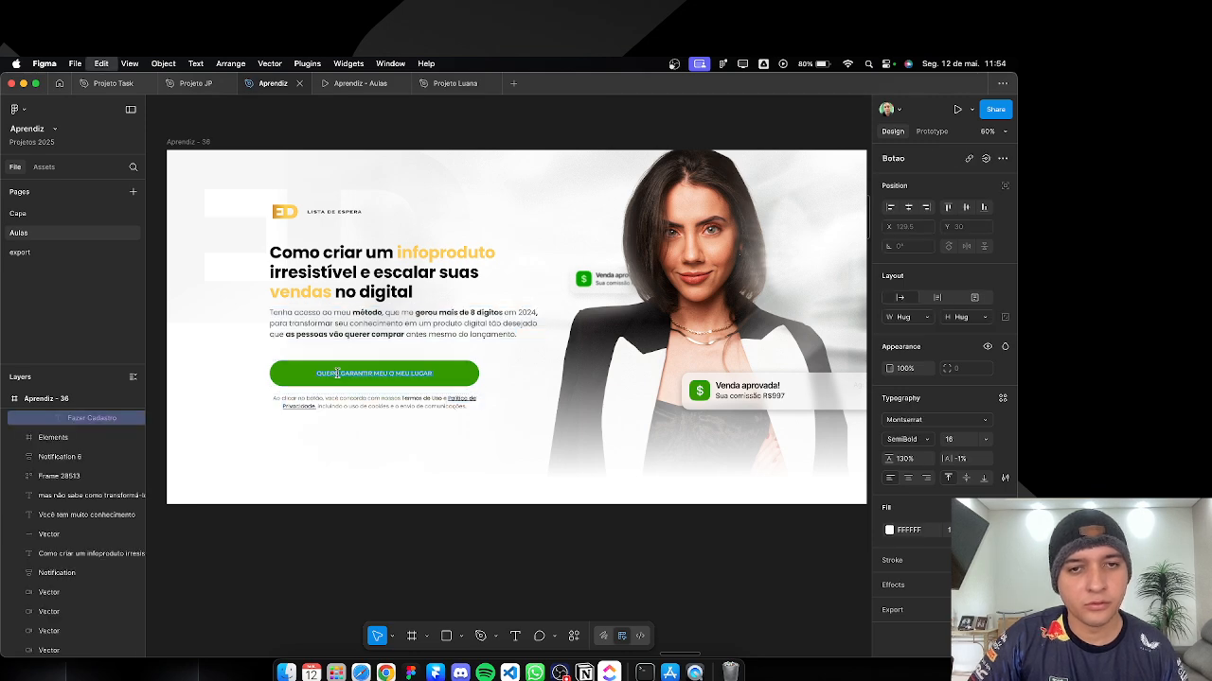
key(super+Tab)
click(210, 514)
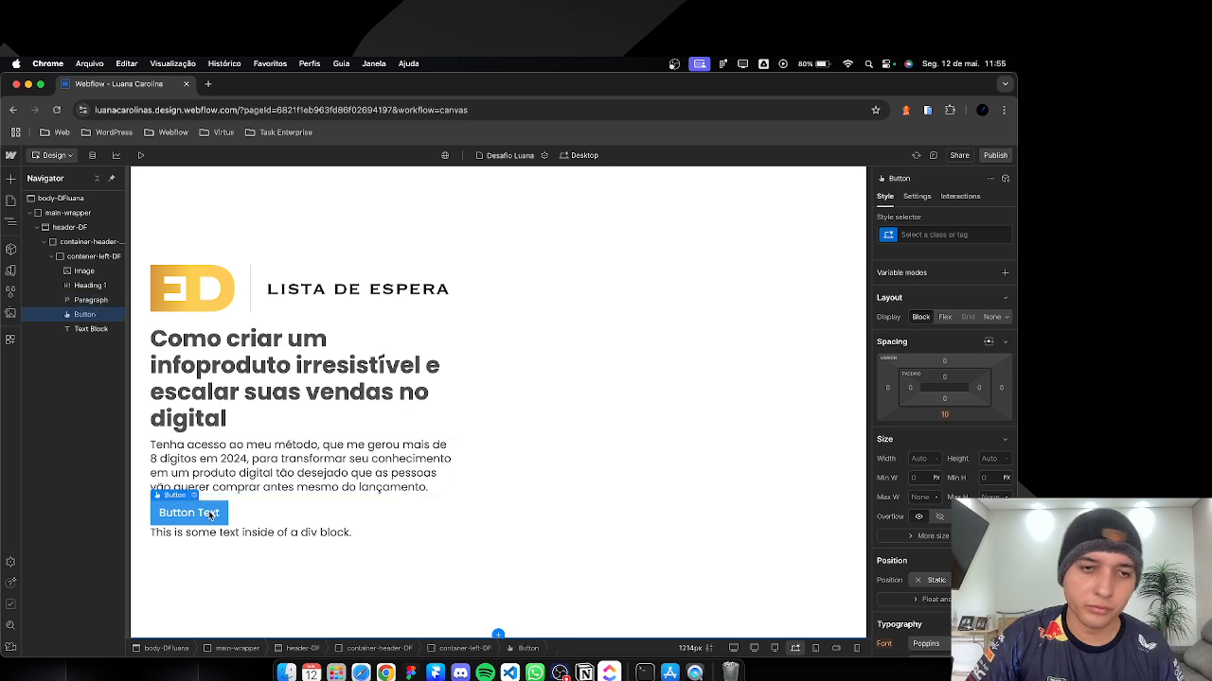
double_click(208, 512)
key(super+v)
Step: Copy the terms notice below the button in Figma and replace the placeholder of the Webflow text block with it
key(super+Tab)
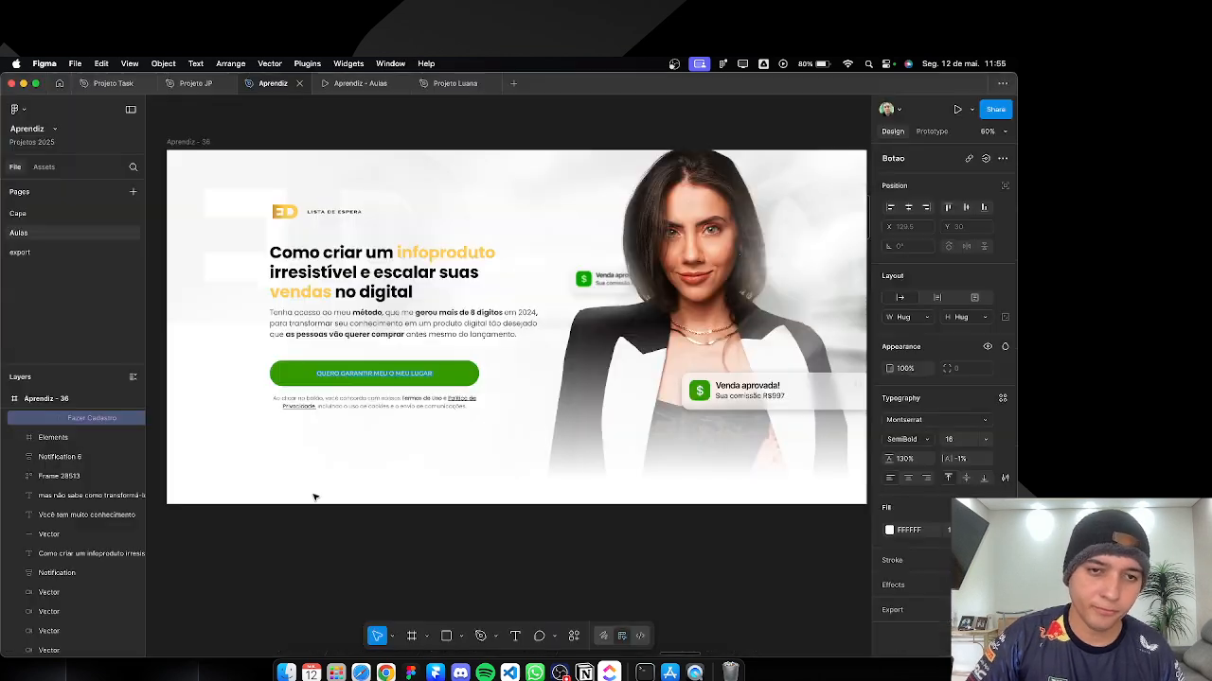
double_click(344, 396)
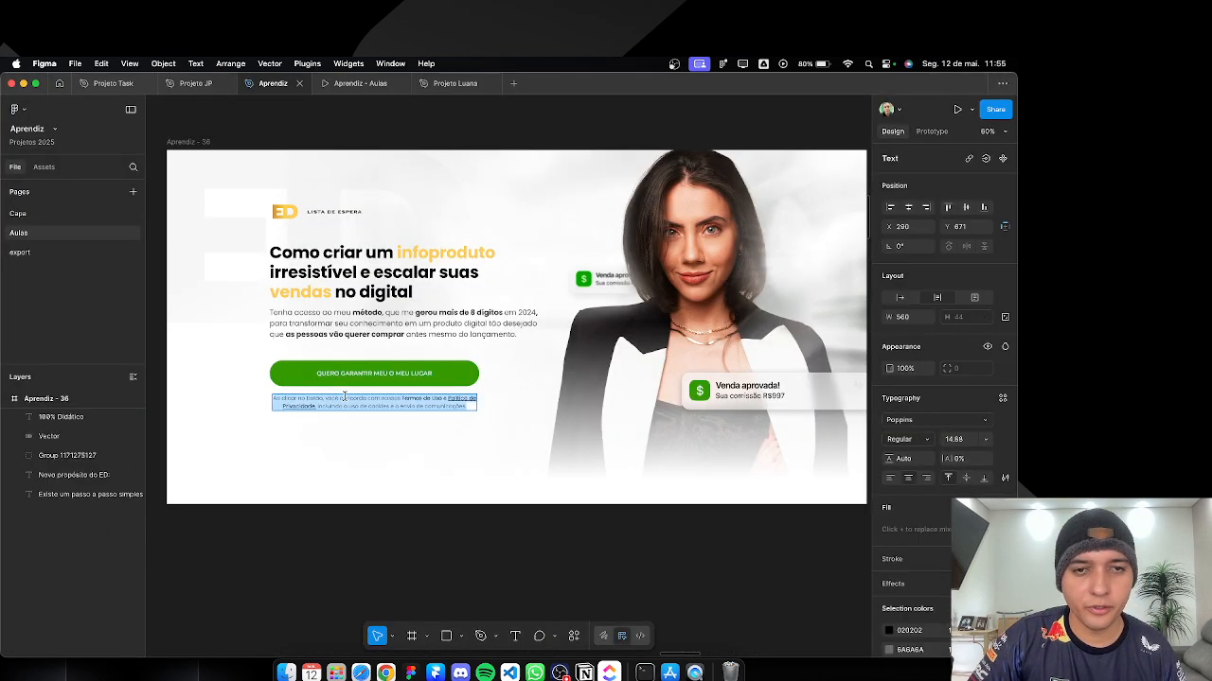
key(super+c)
key(super+Tab)
click(218, 535)
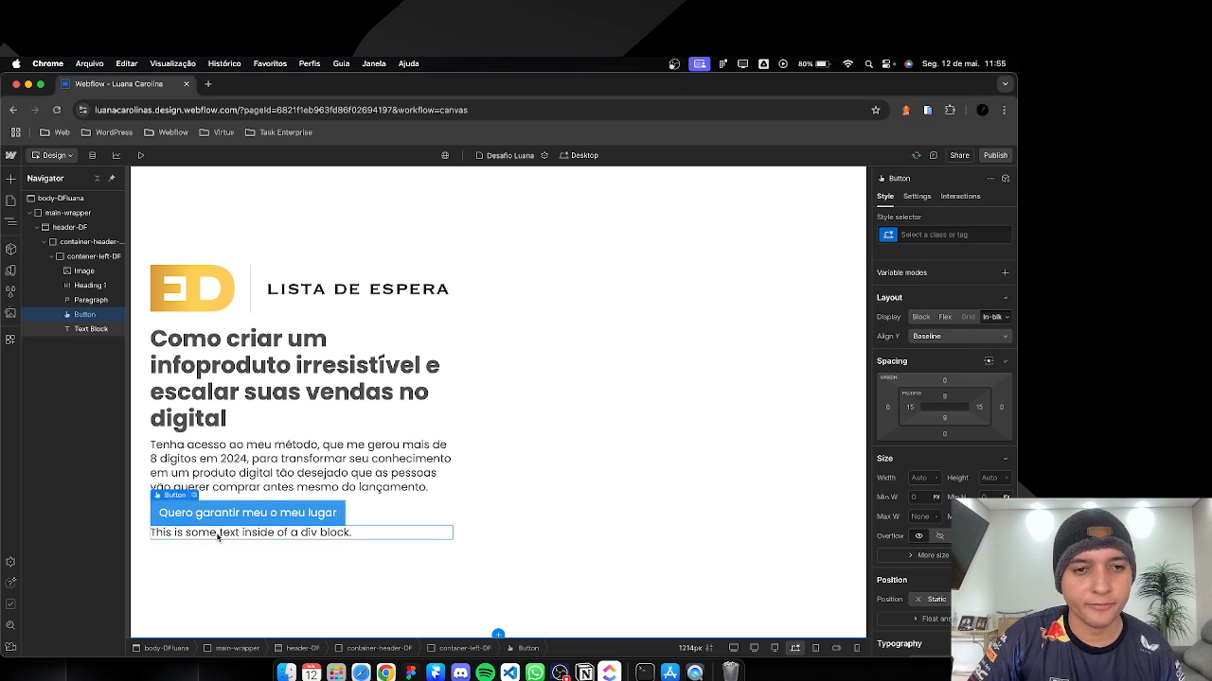
double_click(217, 533)
key(super+a)
key(super+v)
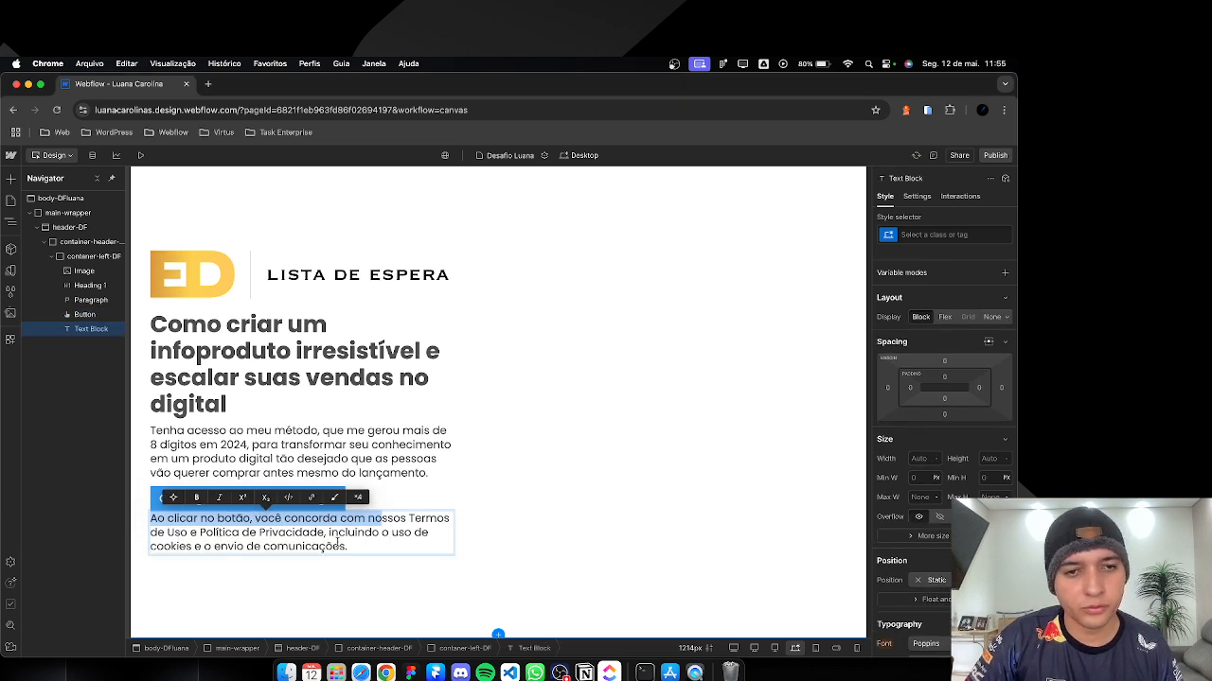
click(397, 571)
Step: Set the maximum width of contaner-left-DF to 550 px
key(super+Tab)
key(super+Tab)
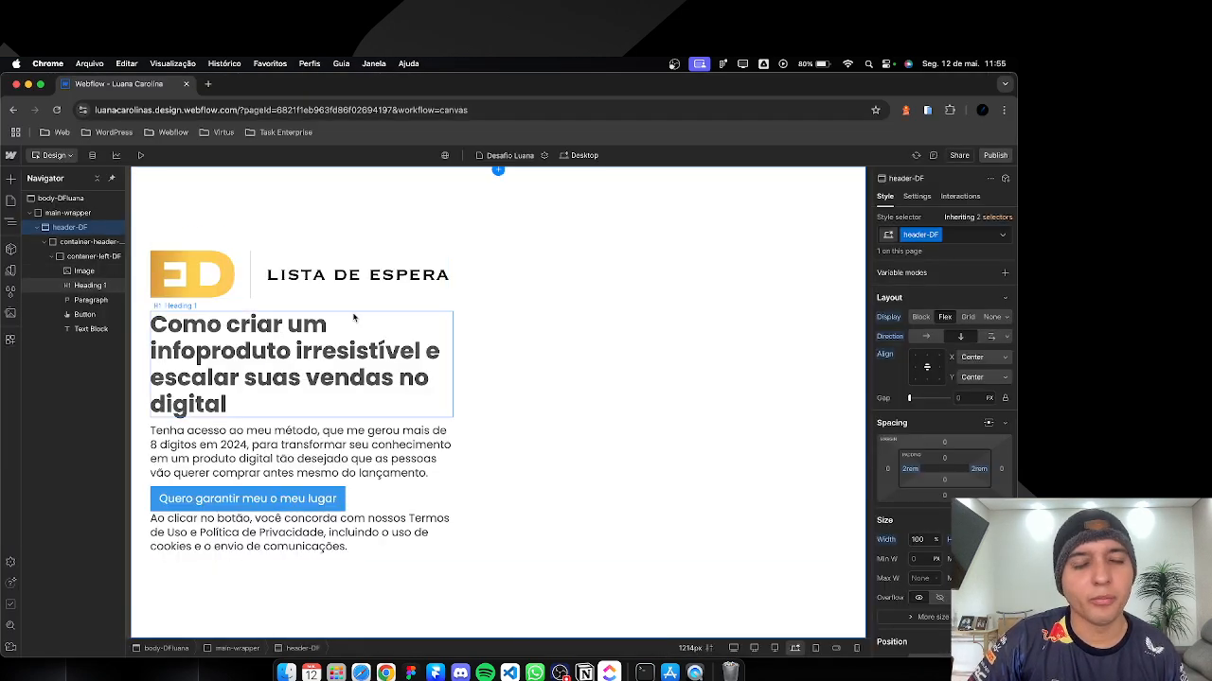
click(449, 312)
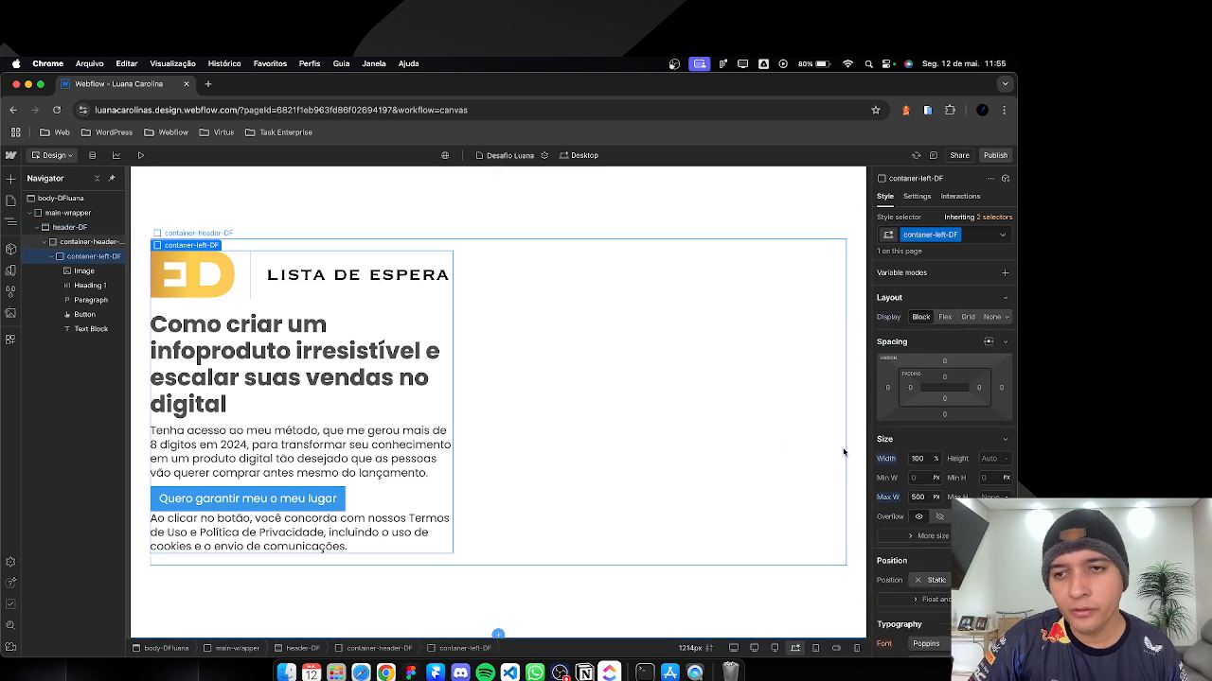
click(918, 496)
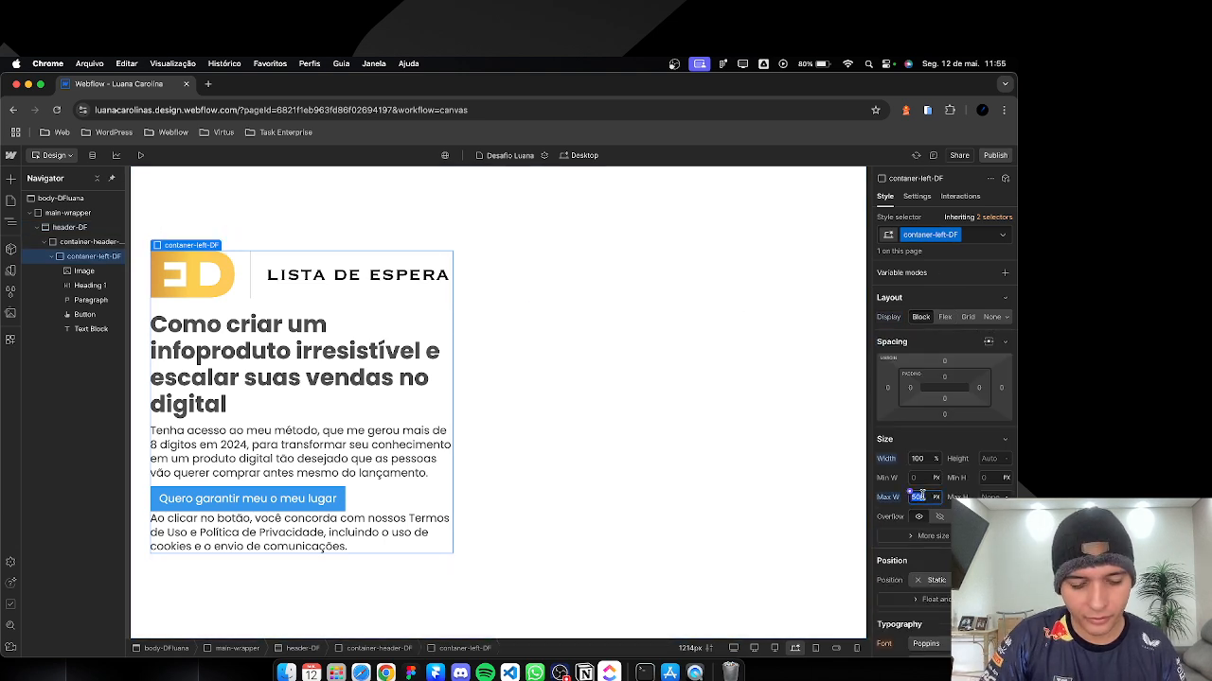
text(550)
key(Return)
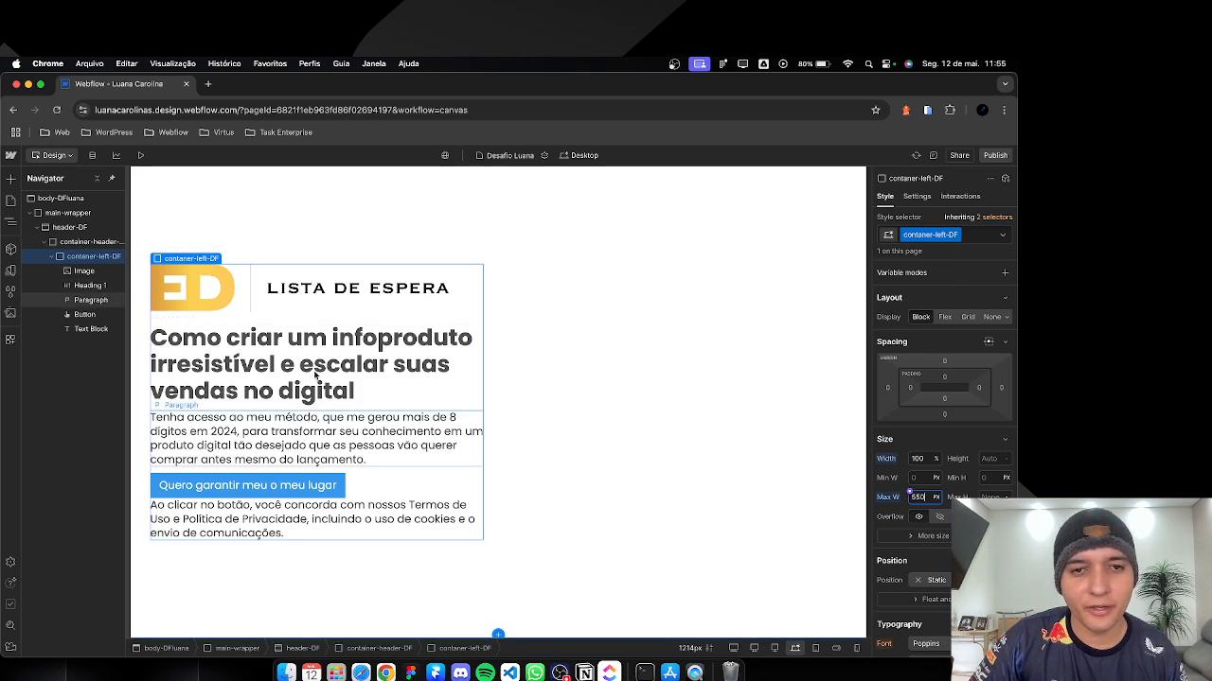
Step: Check the heading's typography and fill in Figma, and set the Webflow heading's #020202 text colour to 100% opacity
key(super+Tab)
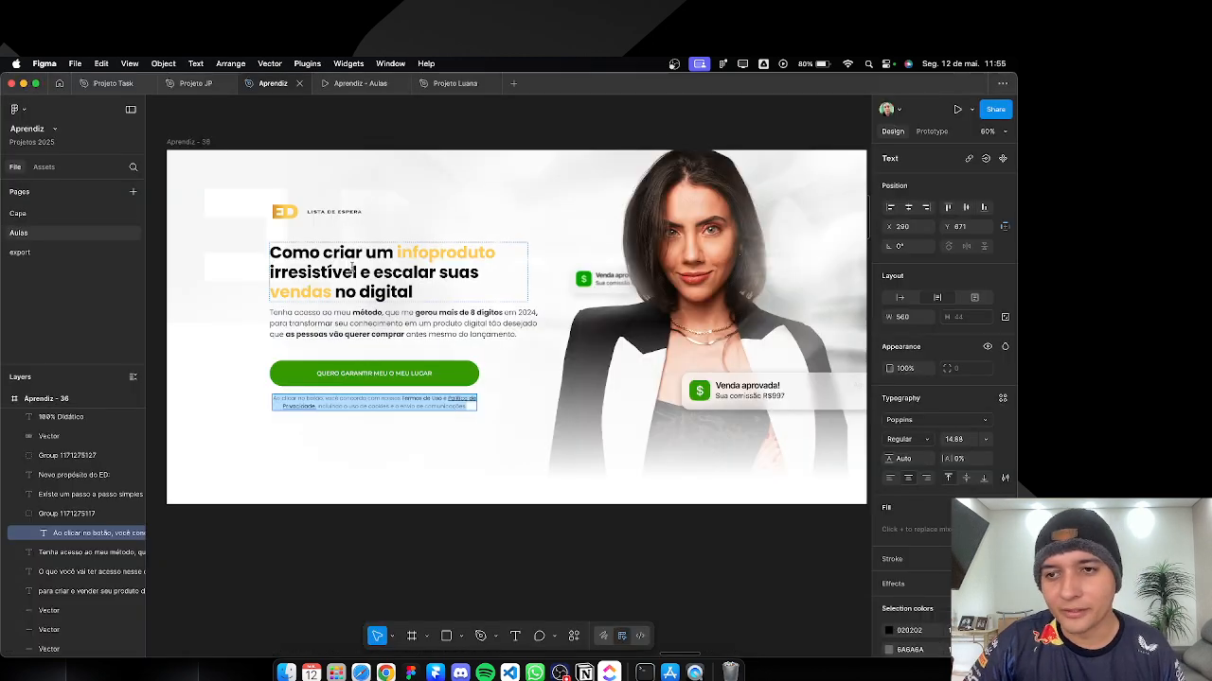
click(351, 271)
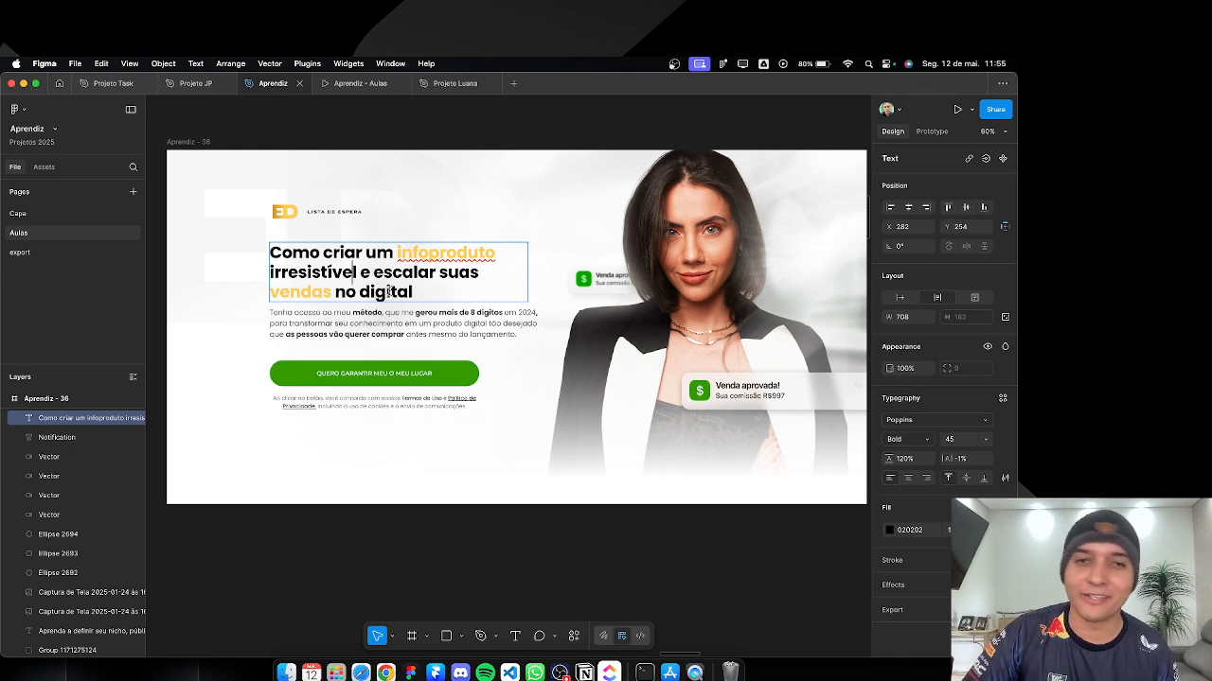
key(super+Tab)
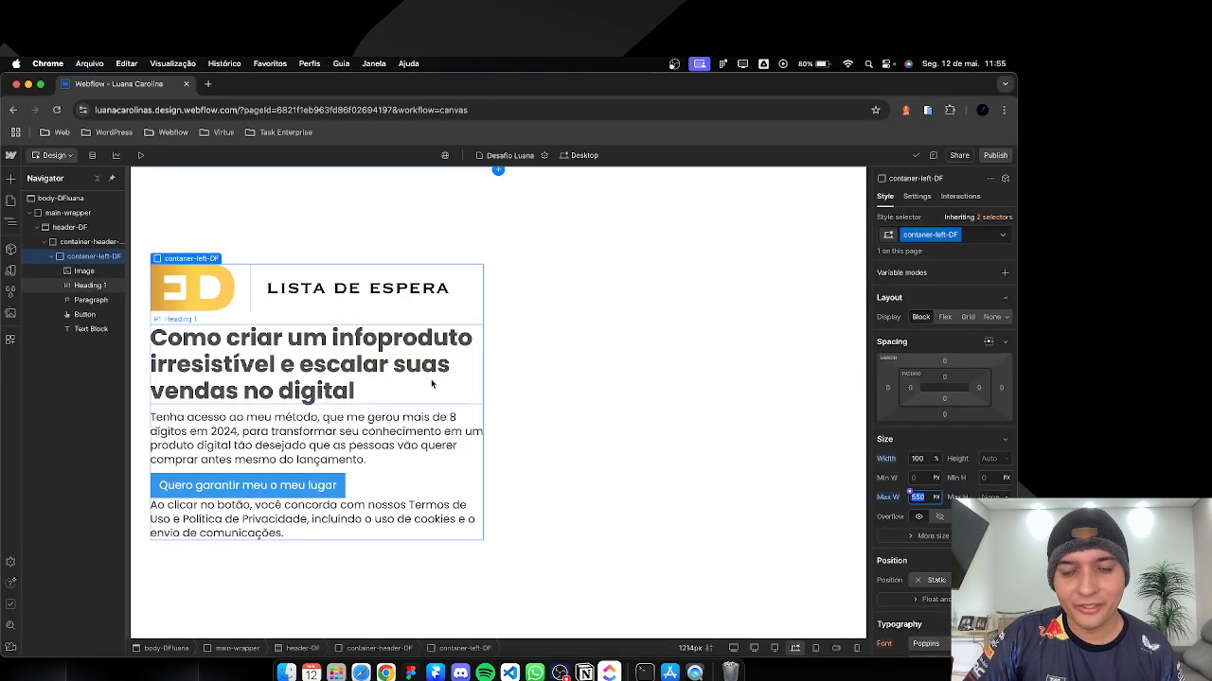
key(super+Tab)
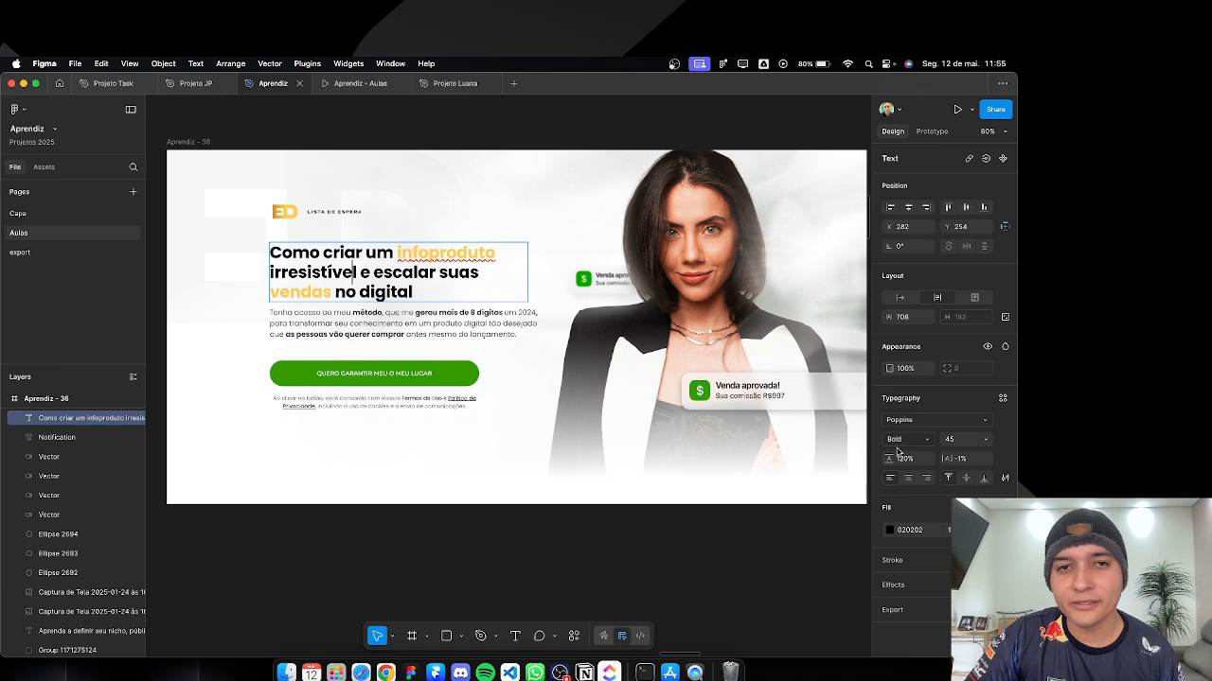
key(super+Tab)
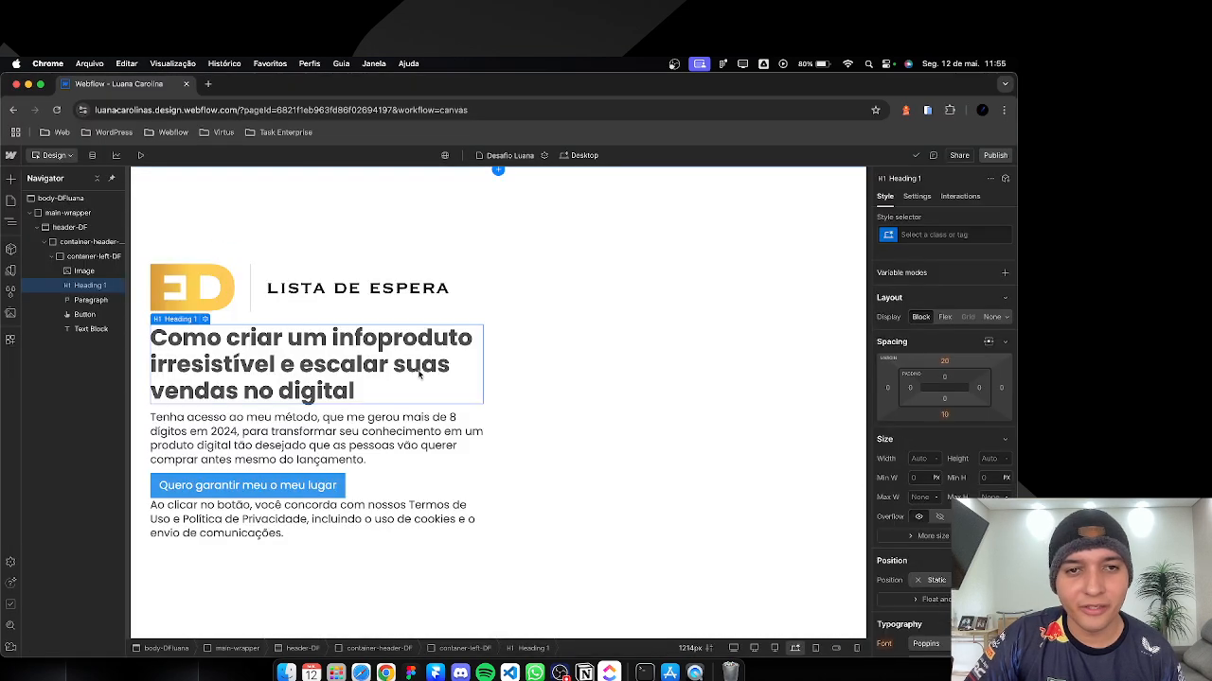
scroll(928, 530, down, 3)
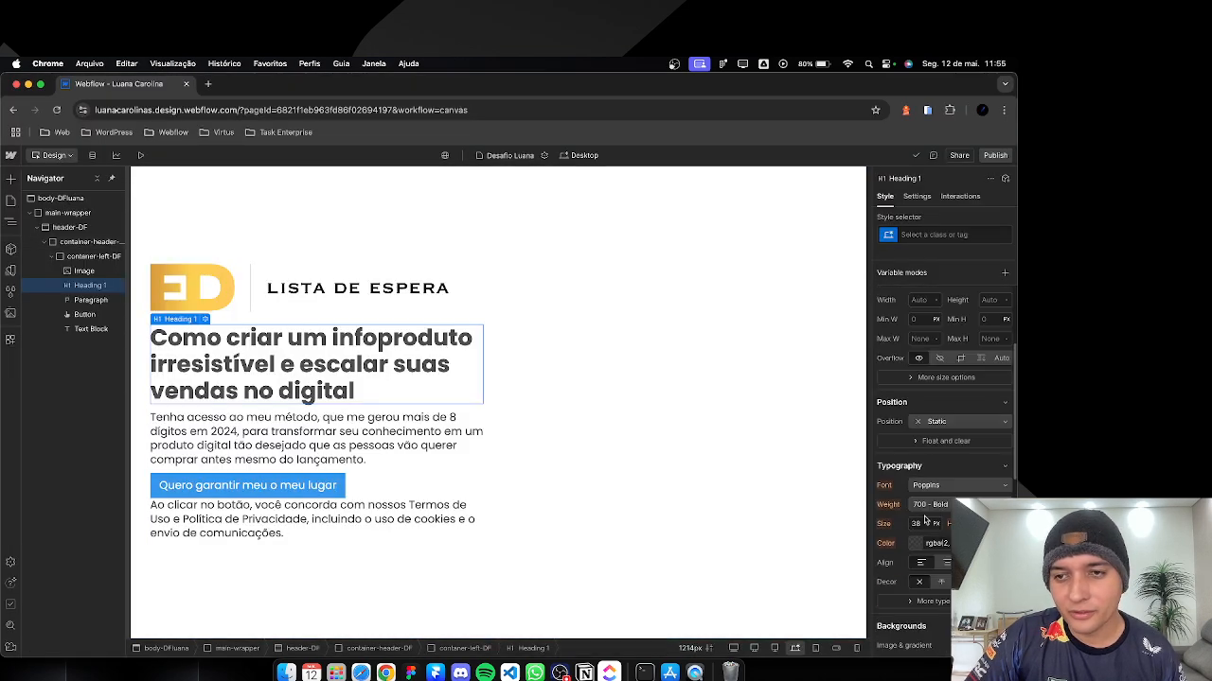
click(935, 543)
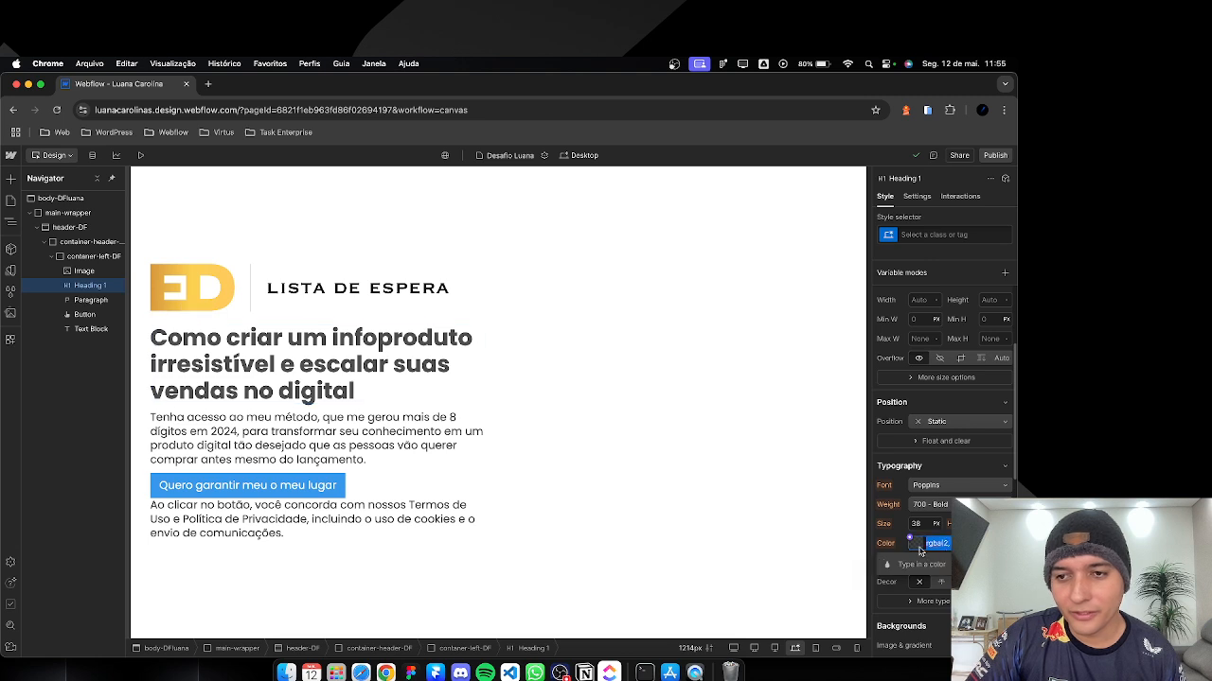
click(917, 546)
click(1006, 470)
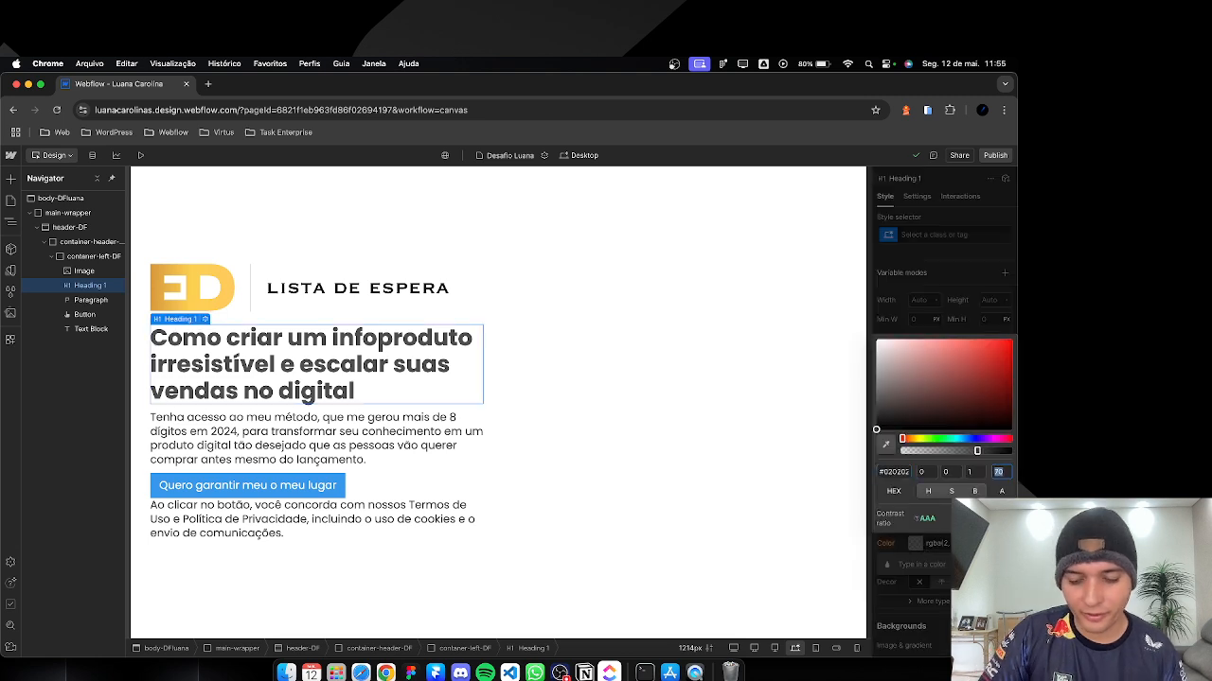
text(100)
key(Return)
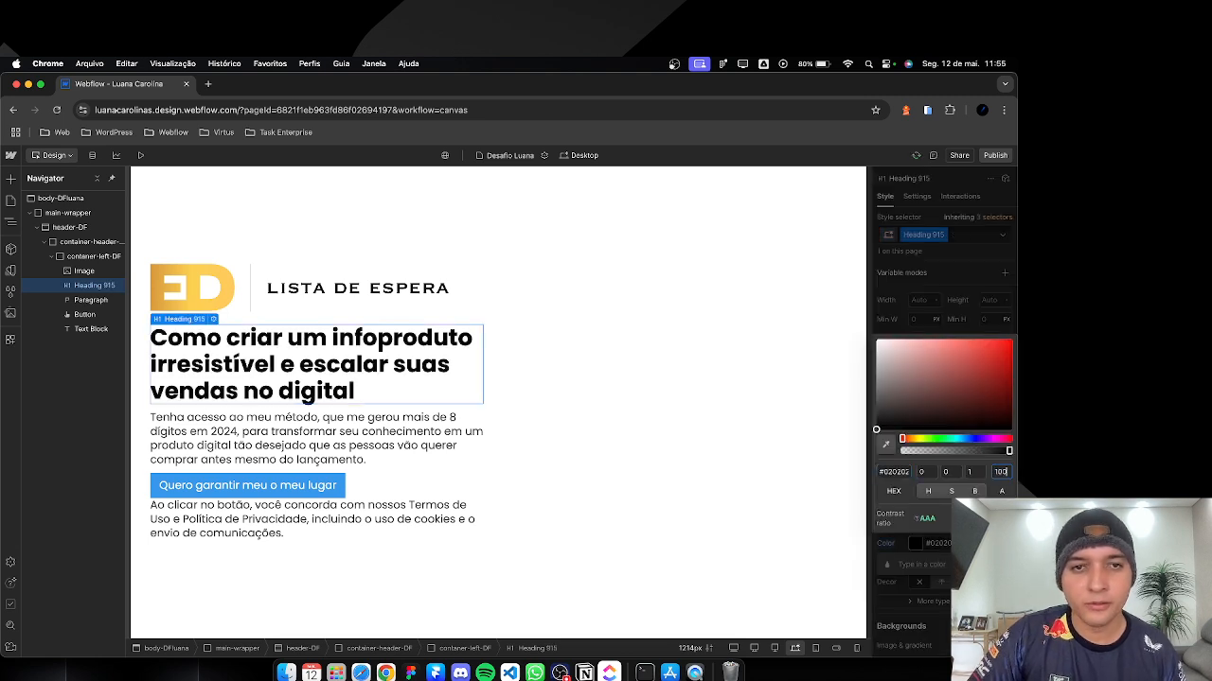
click(930, 318)
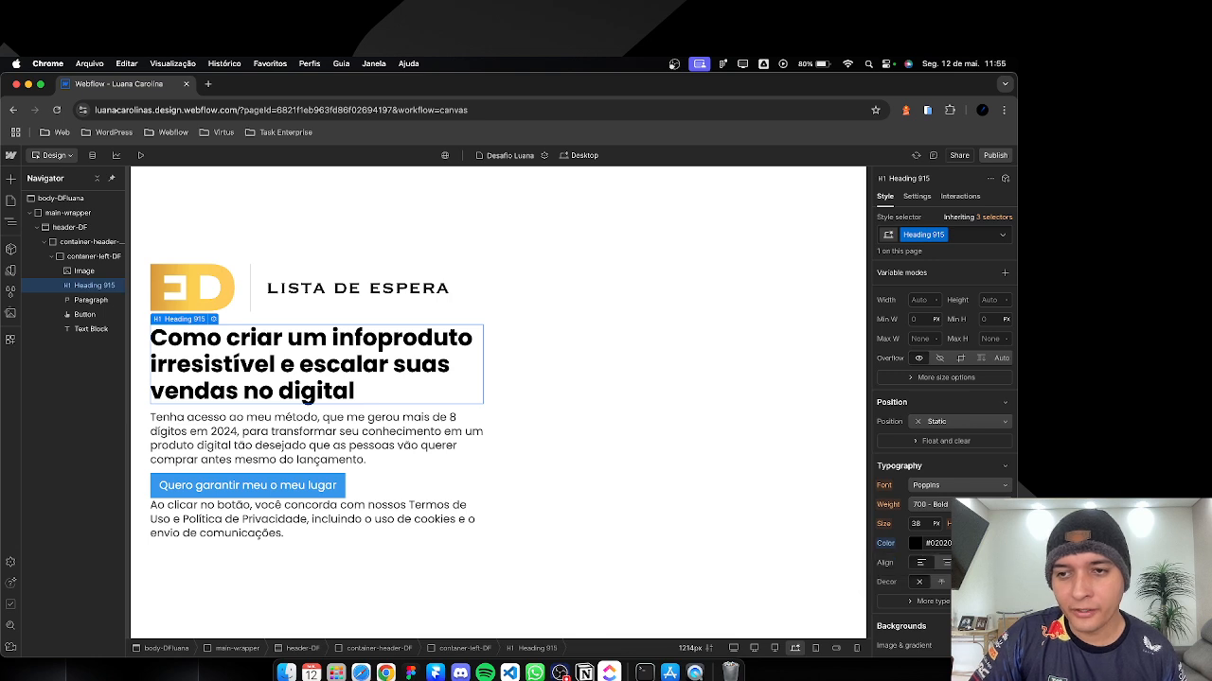
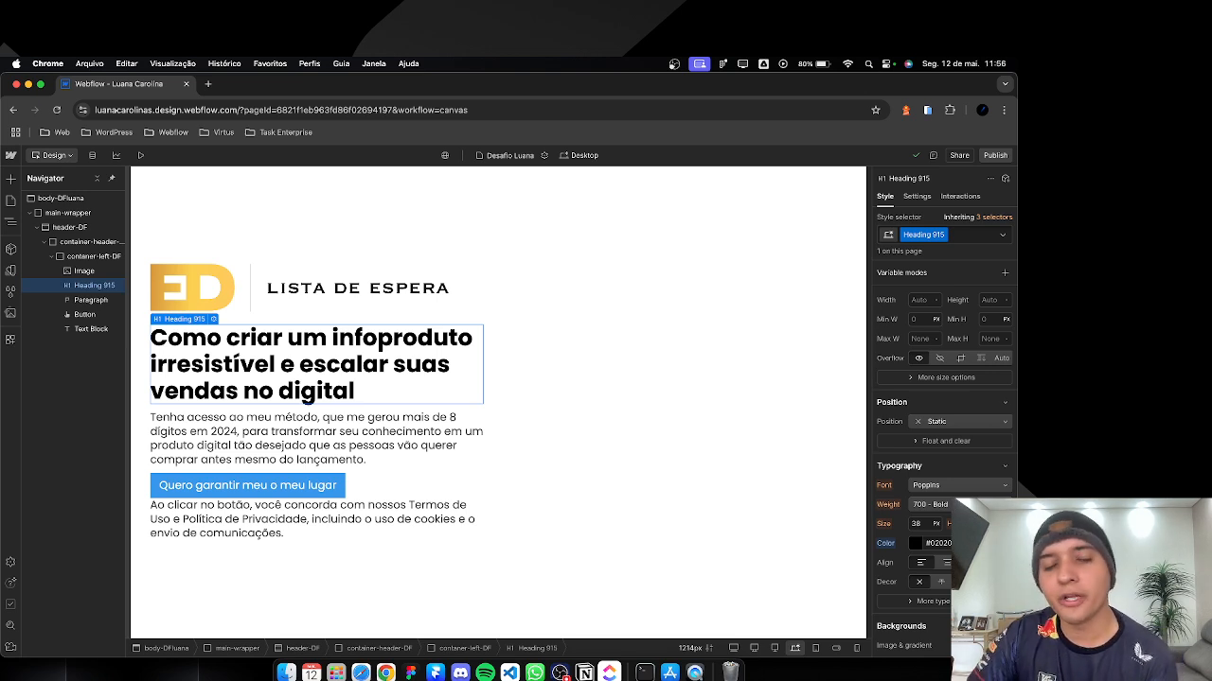
Step: Adjust the heading's line height and compare it with the heading in the Figma design, returning to Webflow
click(257, 448)
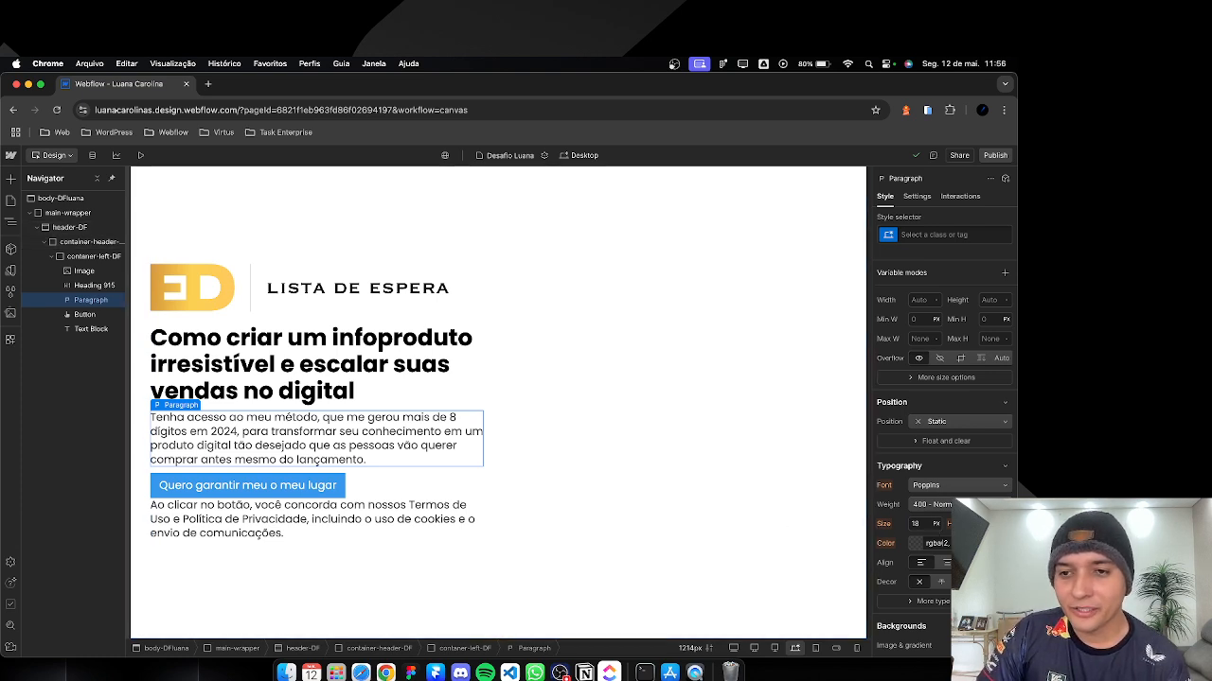
click(305, 384)
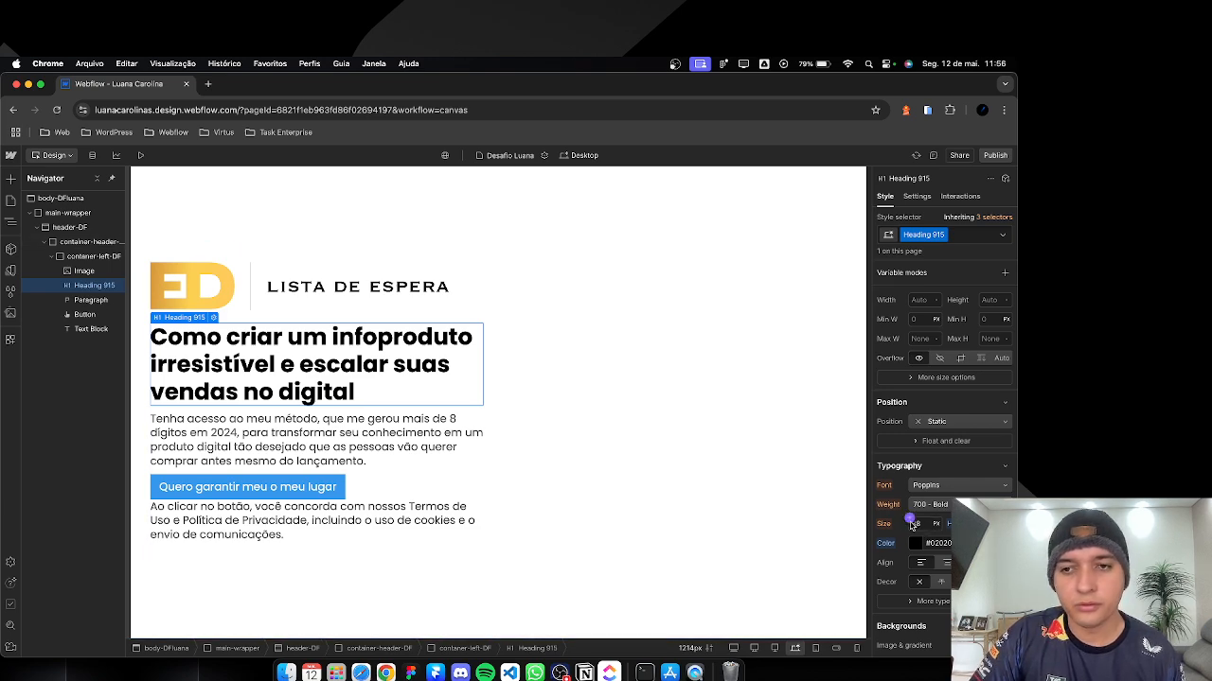
key(super+Tab)
key(super+Tab)
key(super+Tab)
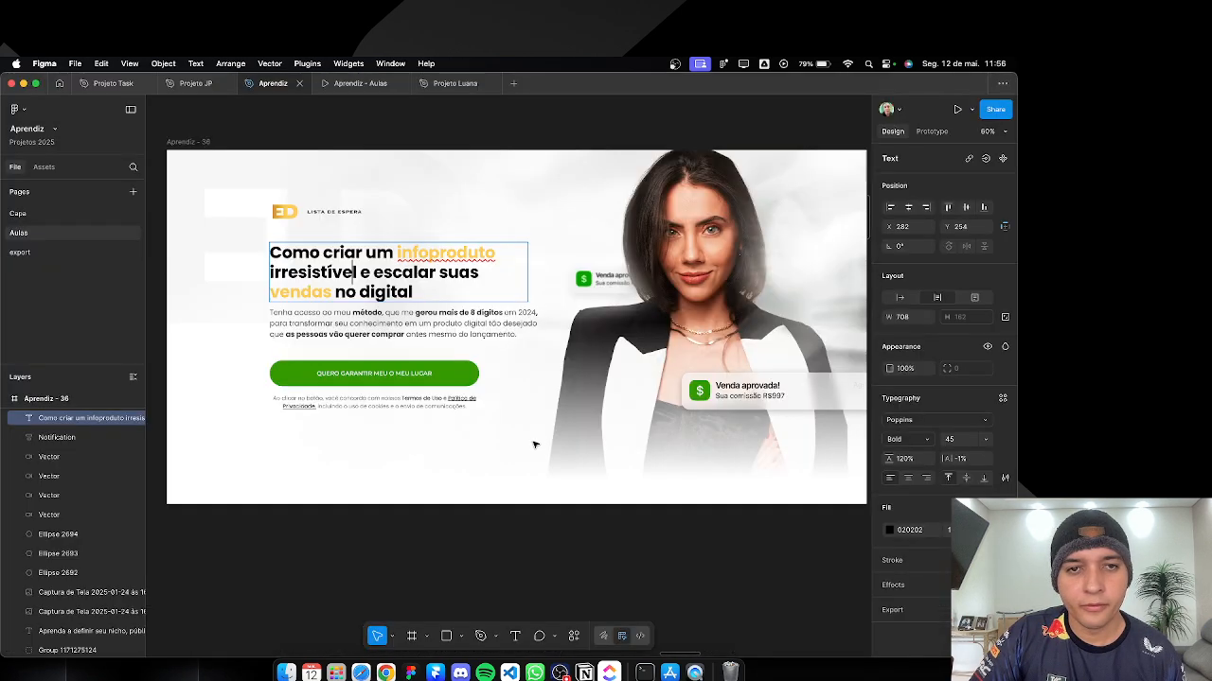
key(super+Tab)
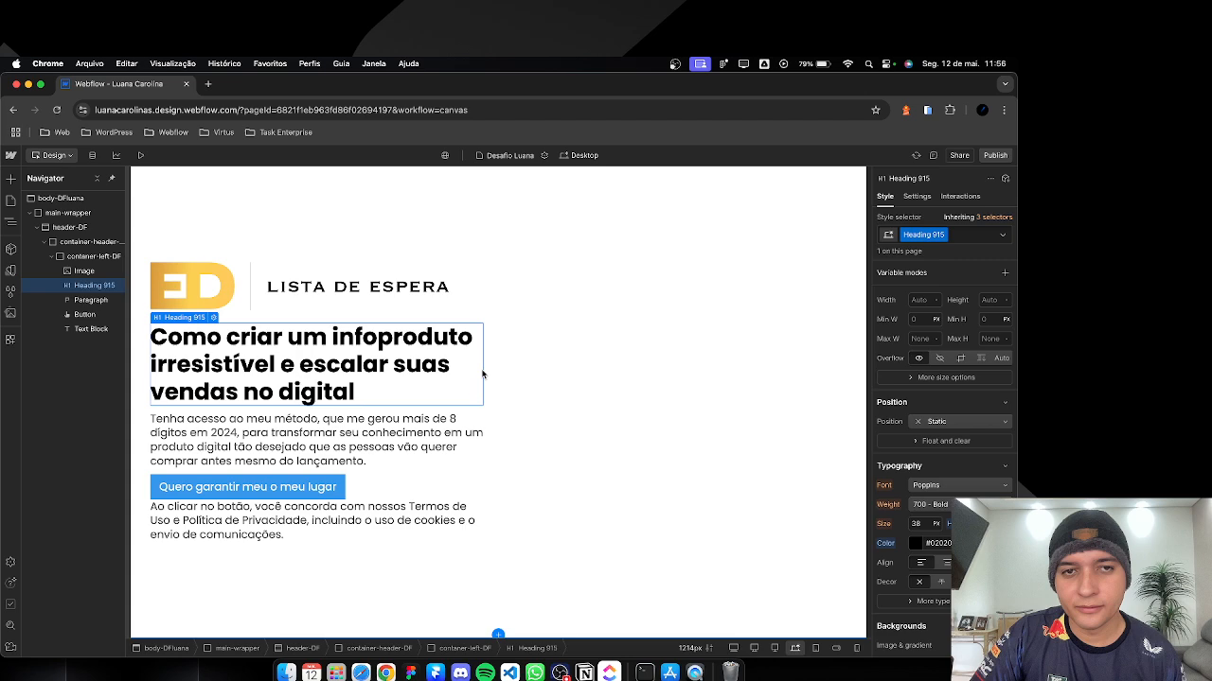
Step: Set the Webflow heading's font weight to 600 - Semi Bold
click(925, 506)
click(929, 493)
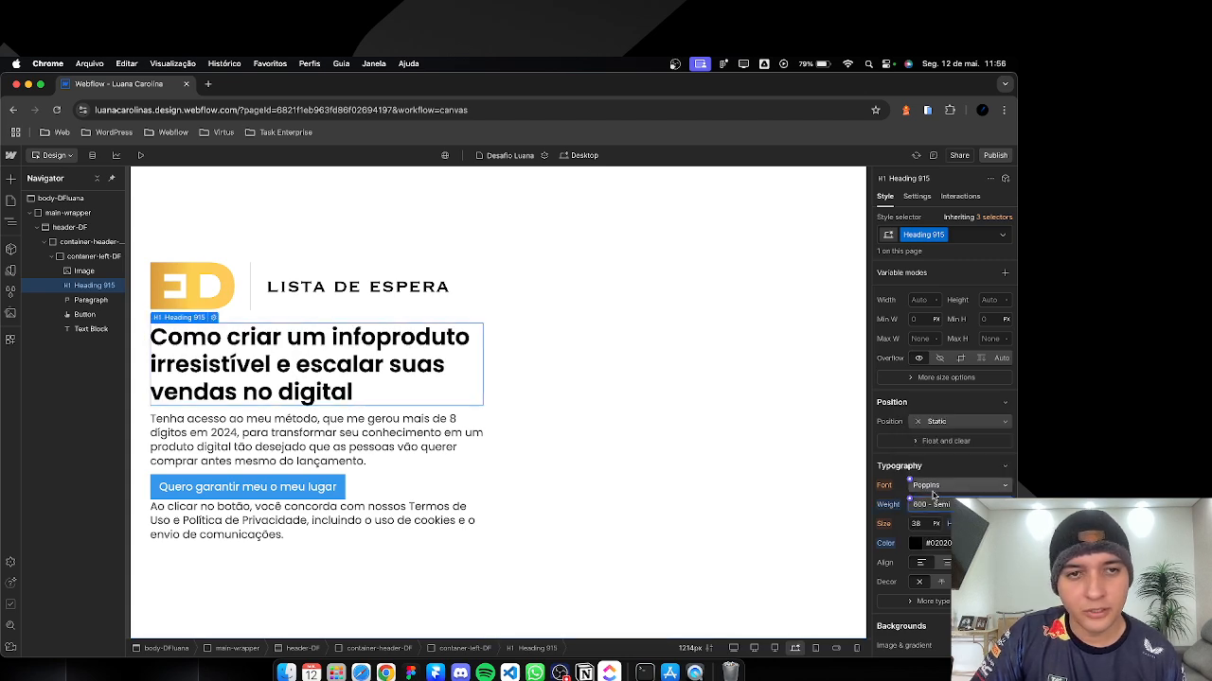
Step: Copy the yellow fill colour FECC5A of the word "infoproduto" from the Figma heading and return to Webflow
key(super+Tab)
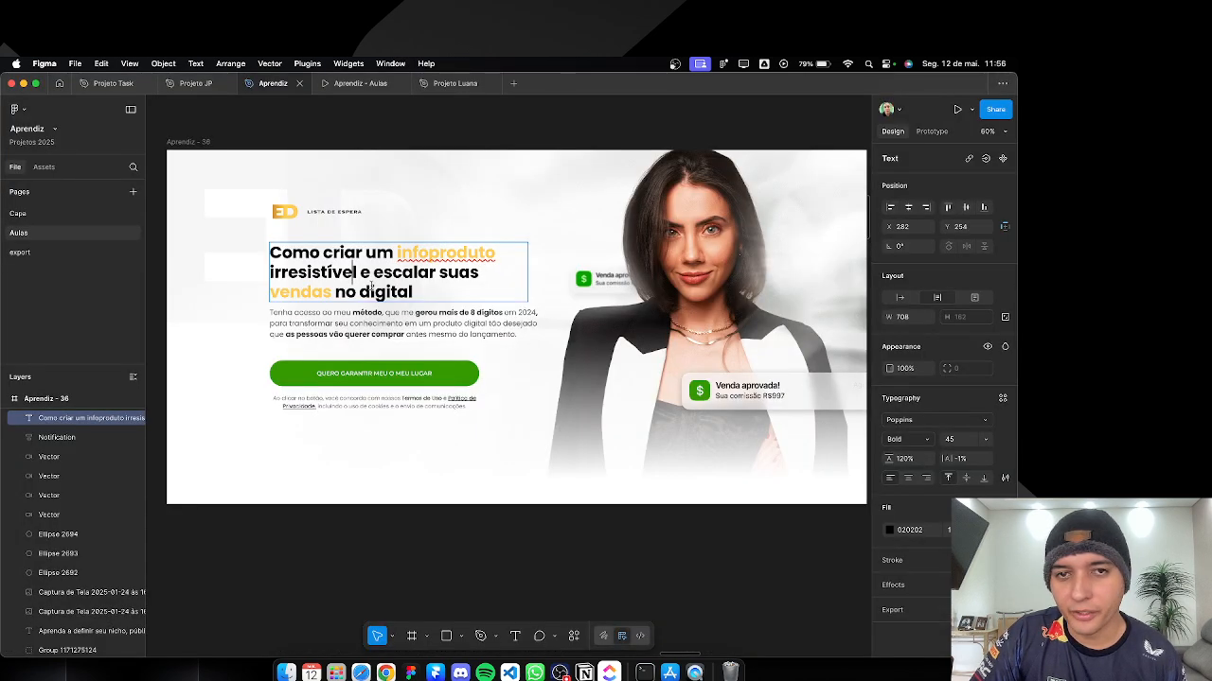
click(455, 260)
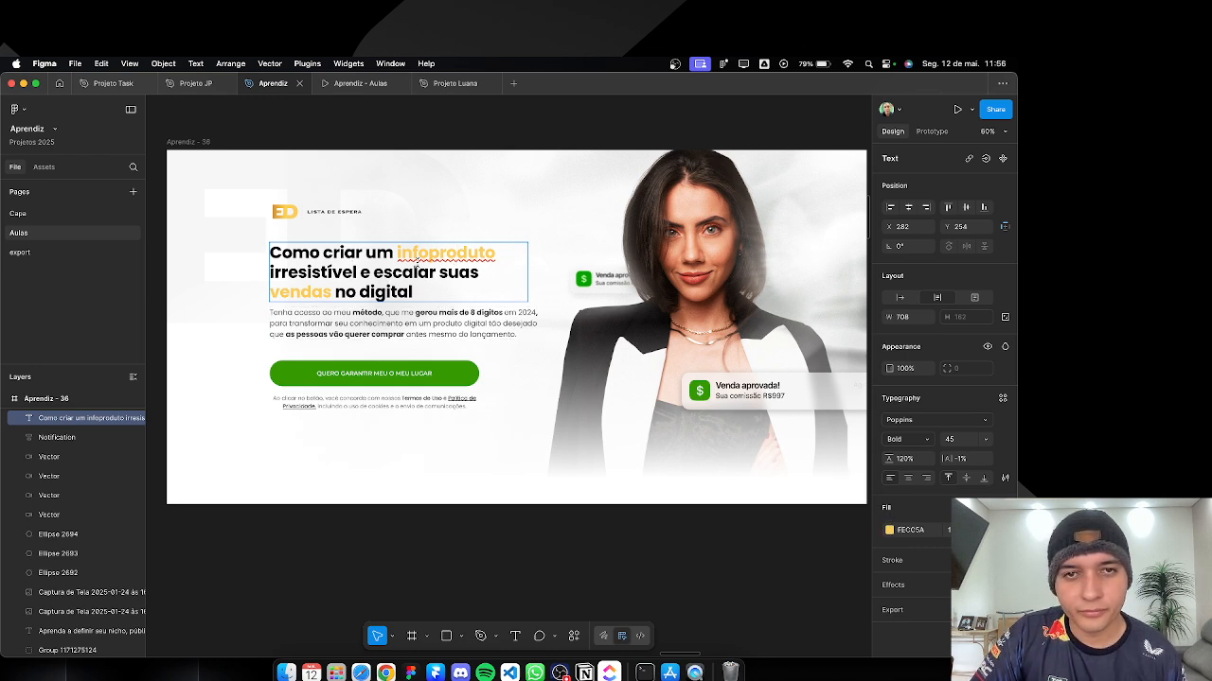
click(913, 532)
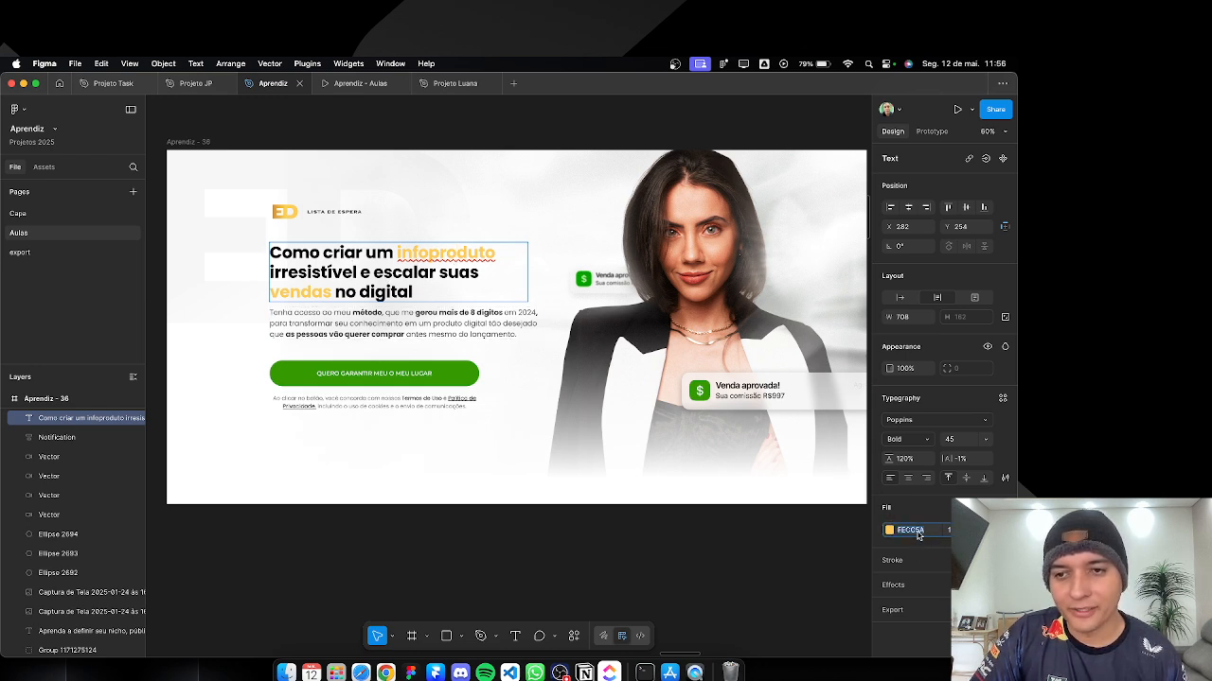
key(super+c)
key(super+Tab)
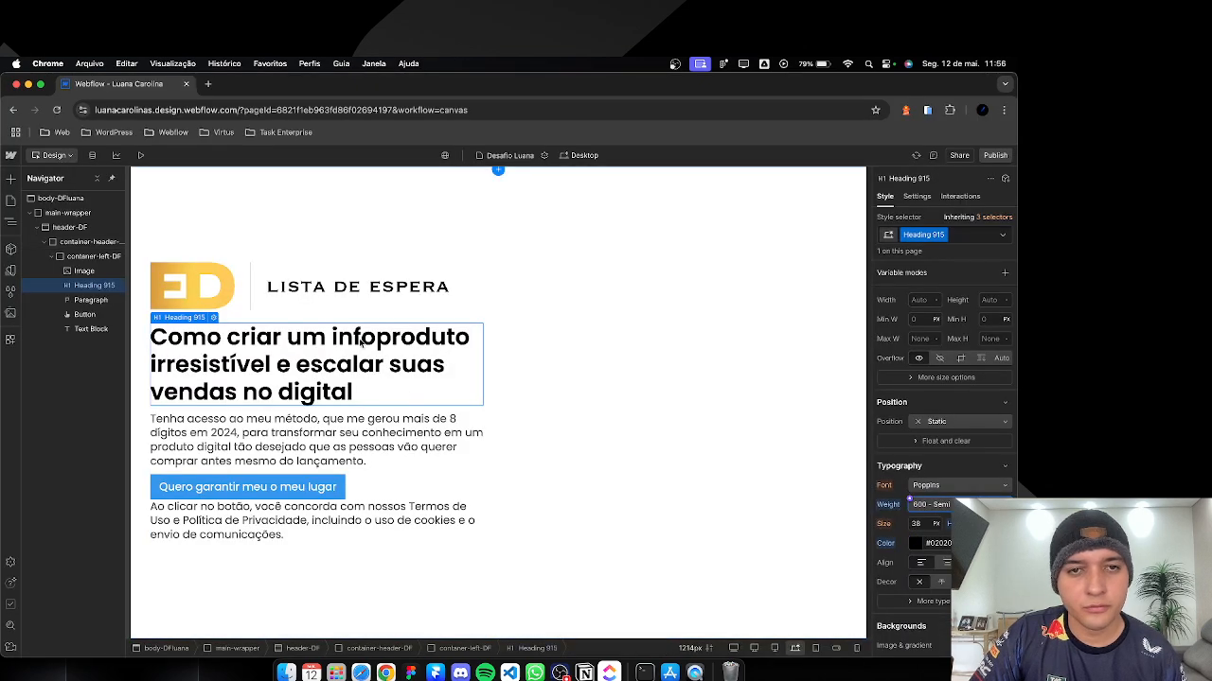
Step: Open the Webflow heading's text for editing and select the word "infoproduto" in its first line
double_click(339, 338)
drag(334, 338, 468, 339)
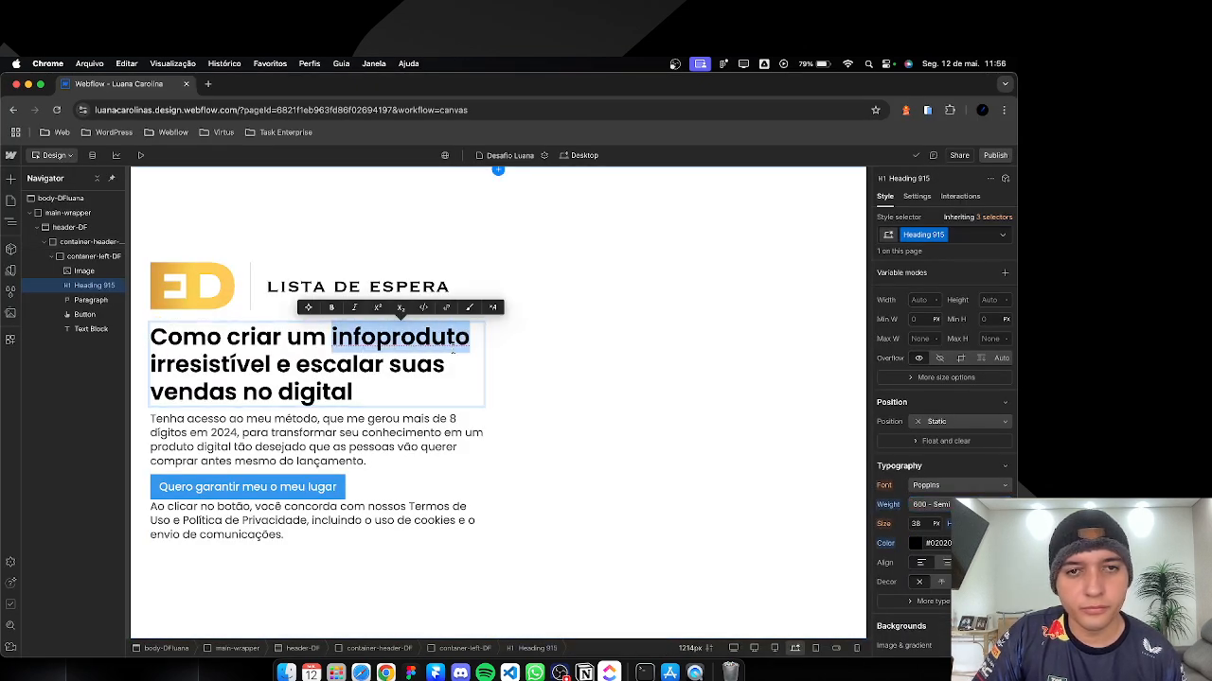
click(388, 365)
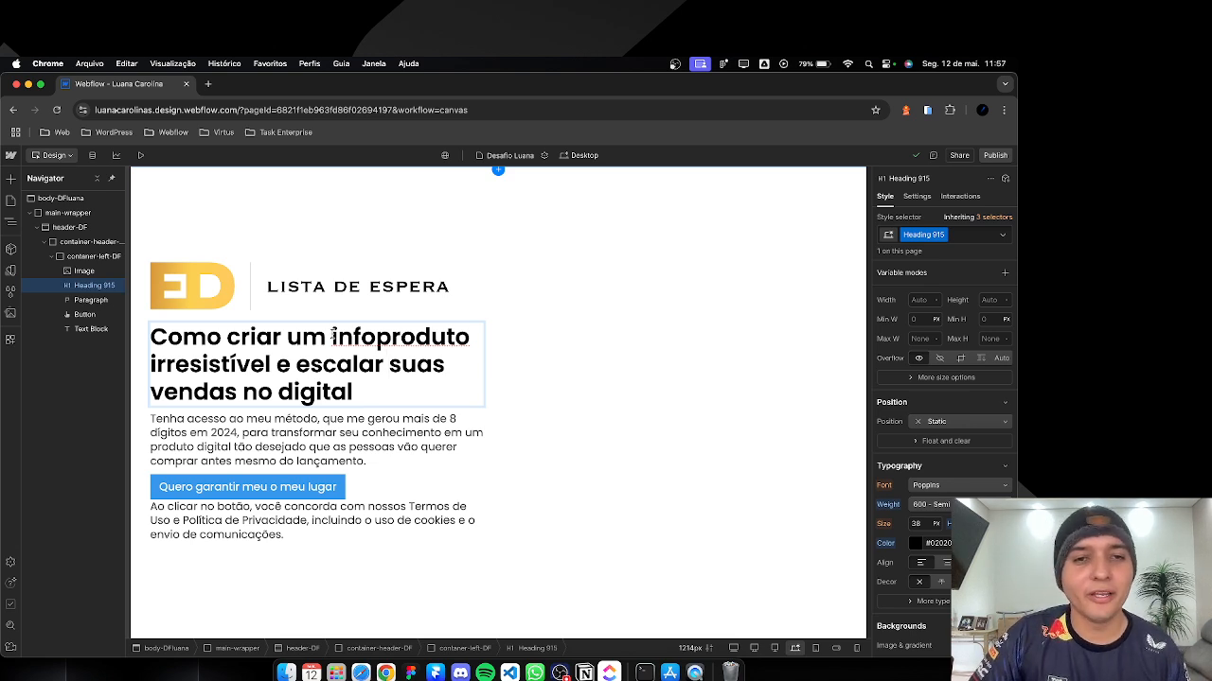
Step: Wrap the word "infoproduto" in the heading in a text span and set its colour to #FECC5A
drag(332, 336, 468, 336)
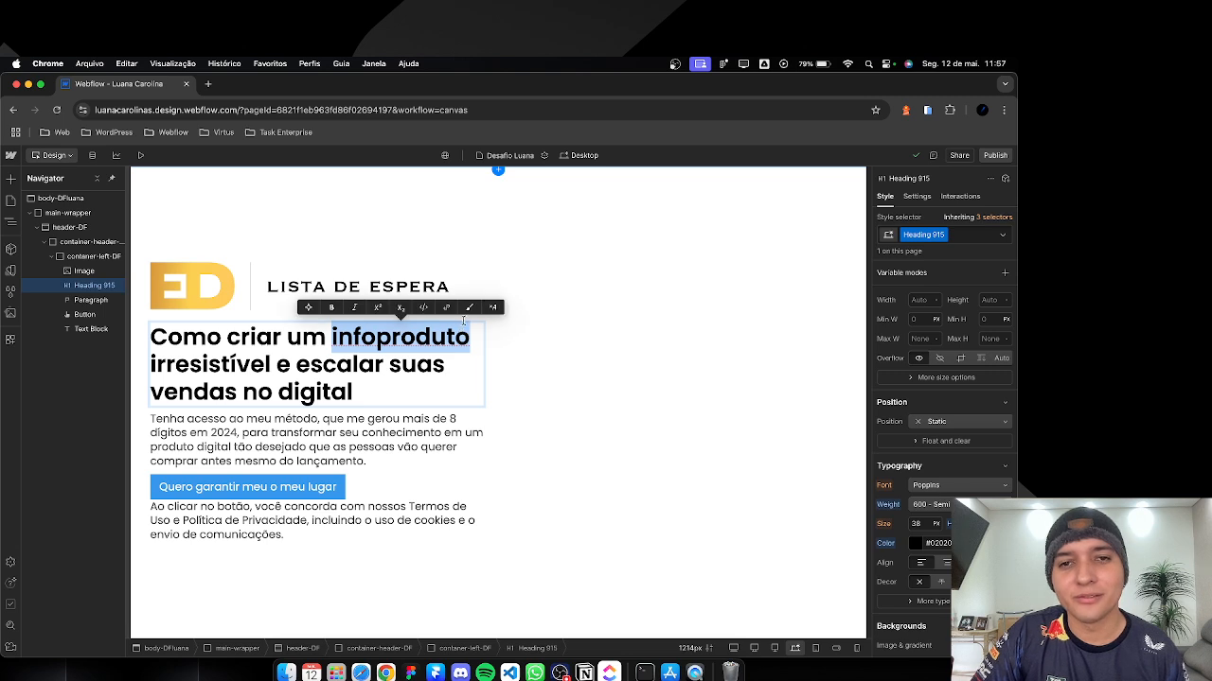
click(468, 308)
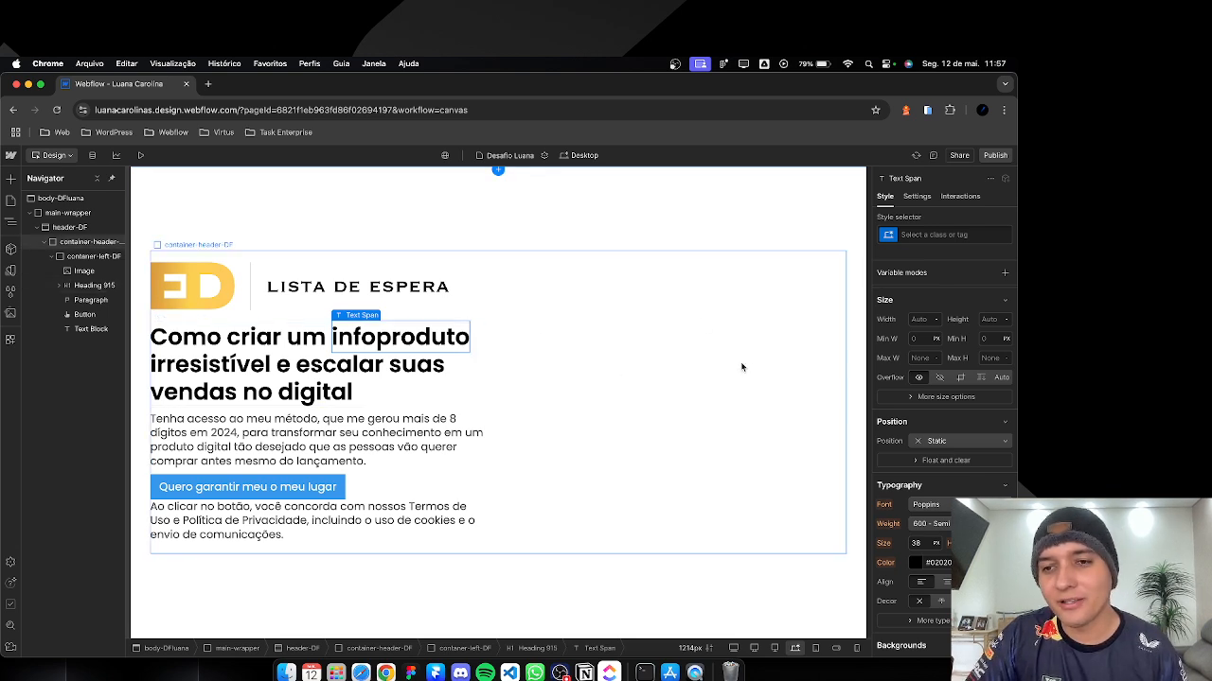
scroll(957, 488, down, 4)
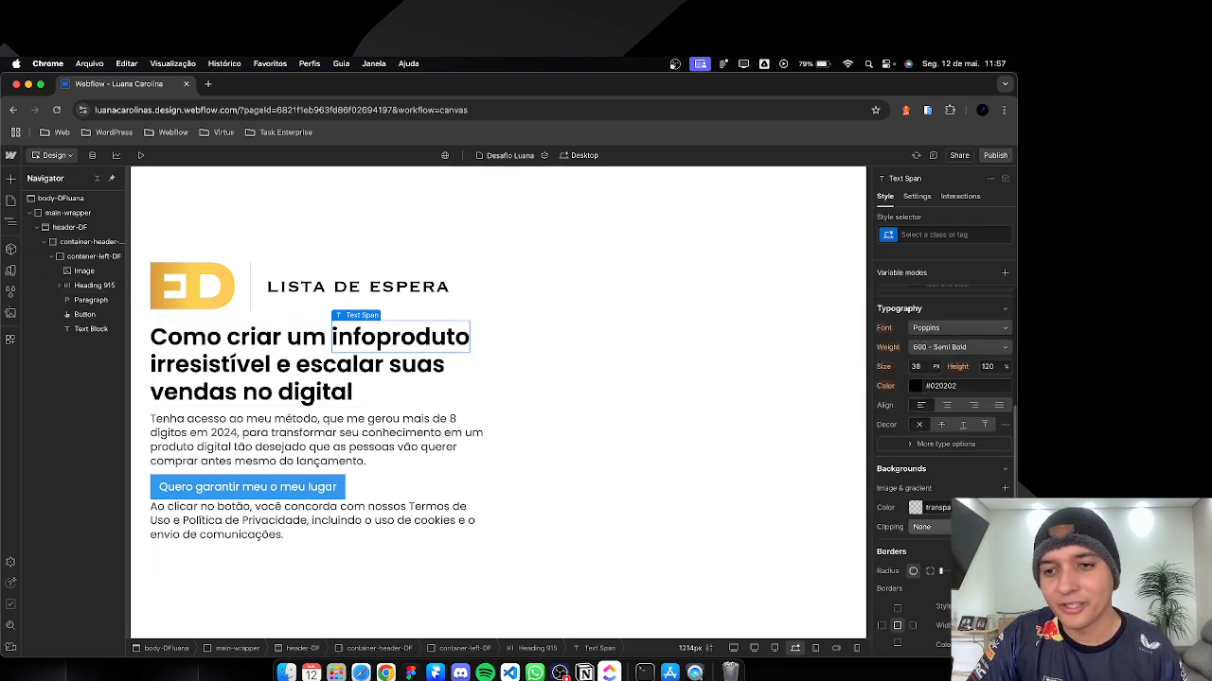
click(958, 386)
key(super+v)
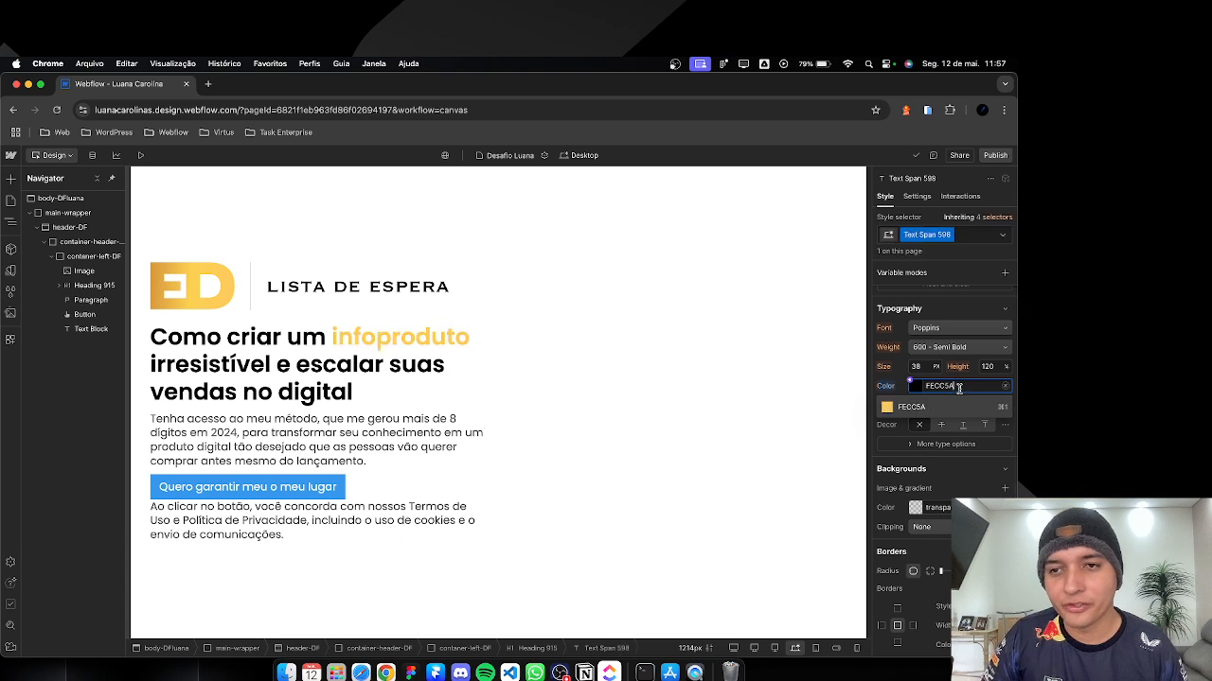
key(Return)
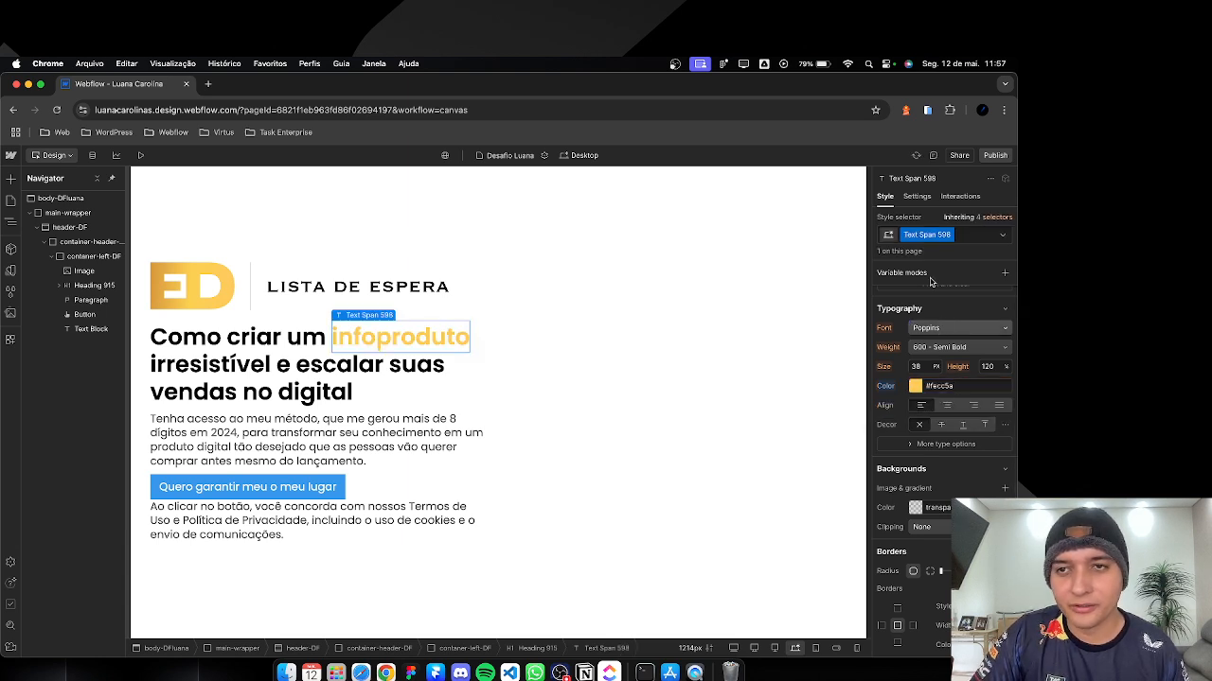
Step: Rename the "infoproduto" span's class to txt002 and copy the class name
double_click(910, 235)
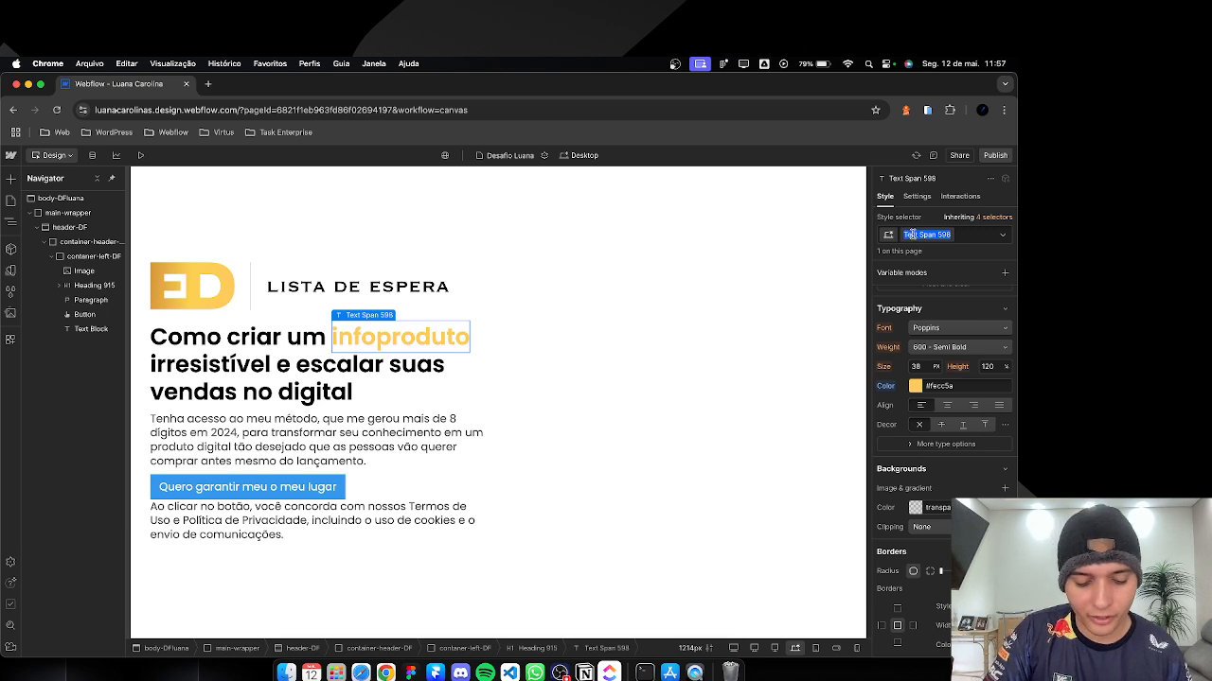
text(txt)
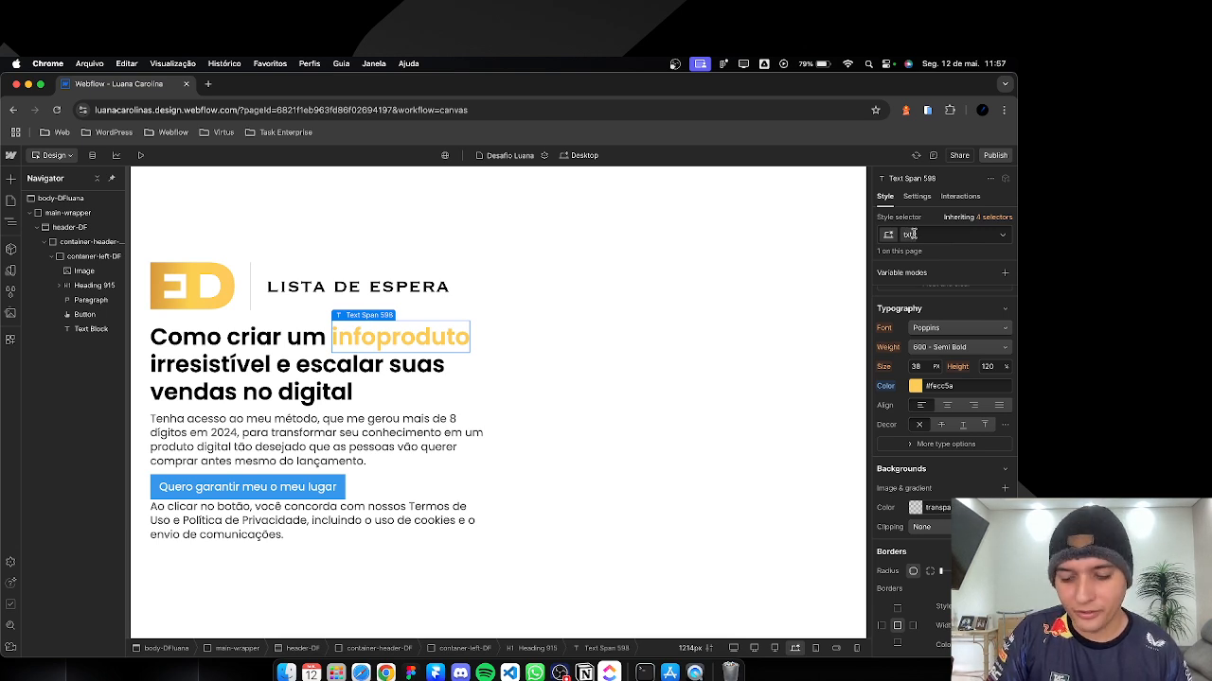
text(002)
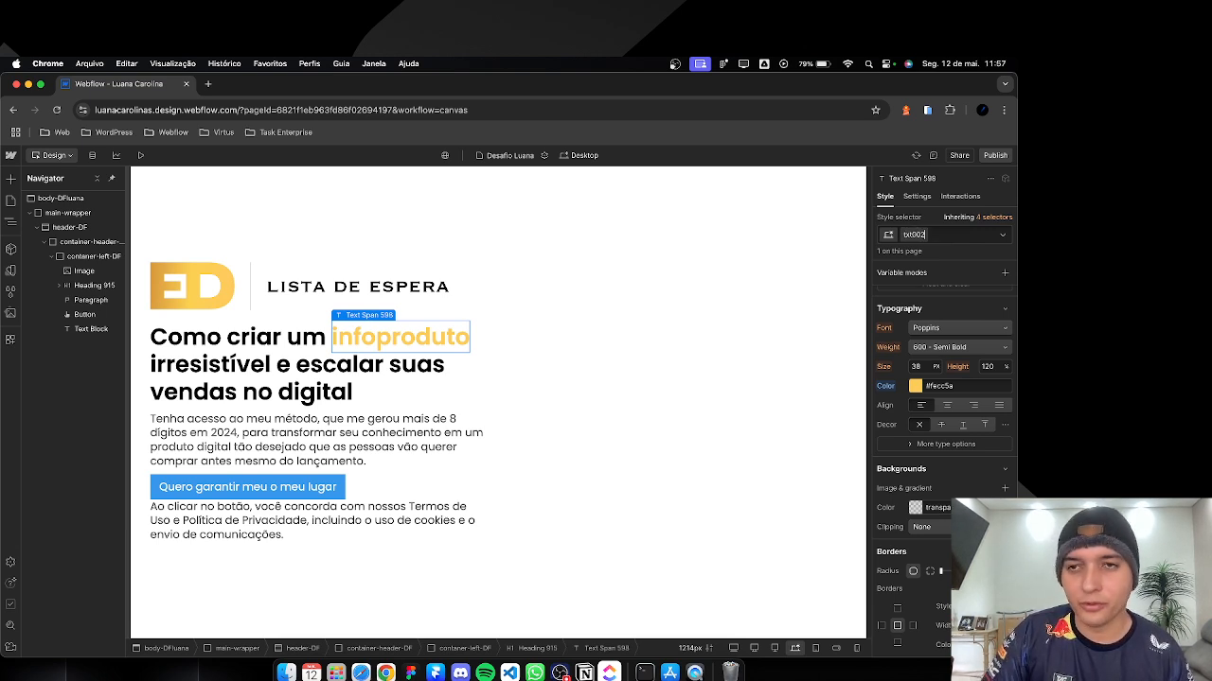
key(Return)
double_click(909, 235)
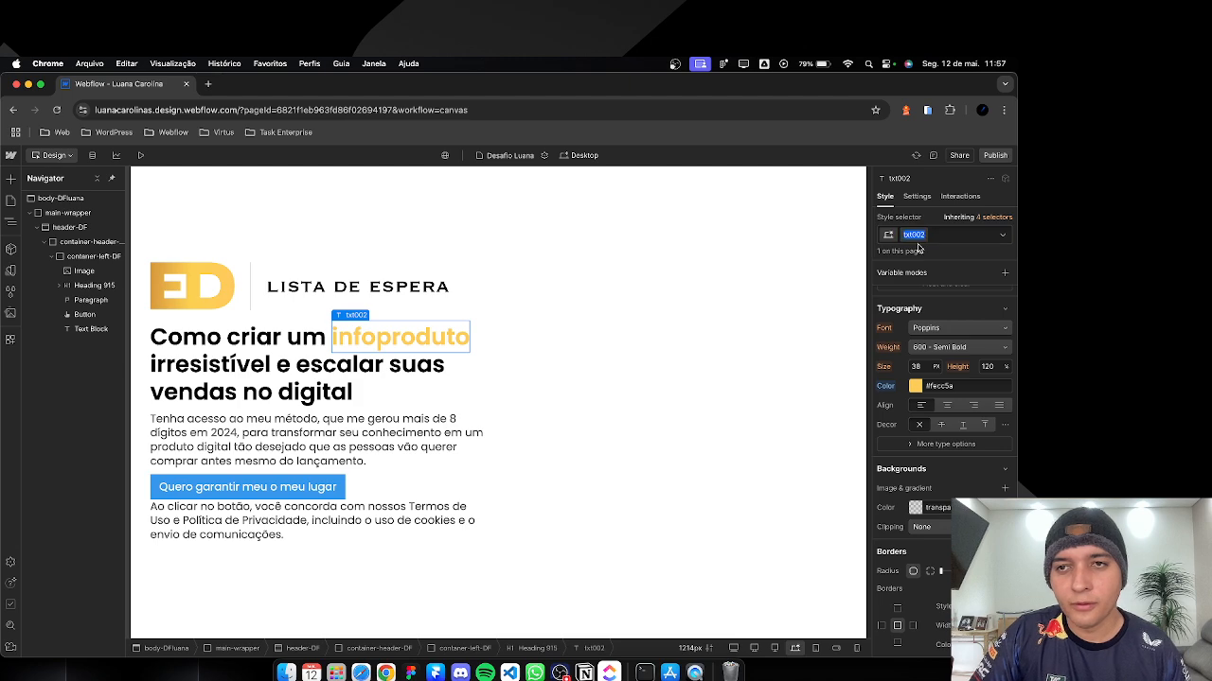
key(super+c)
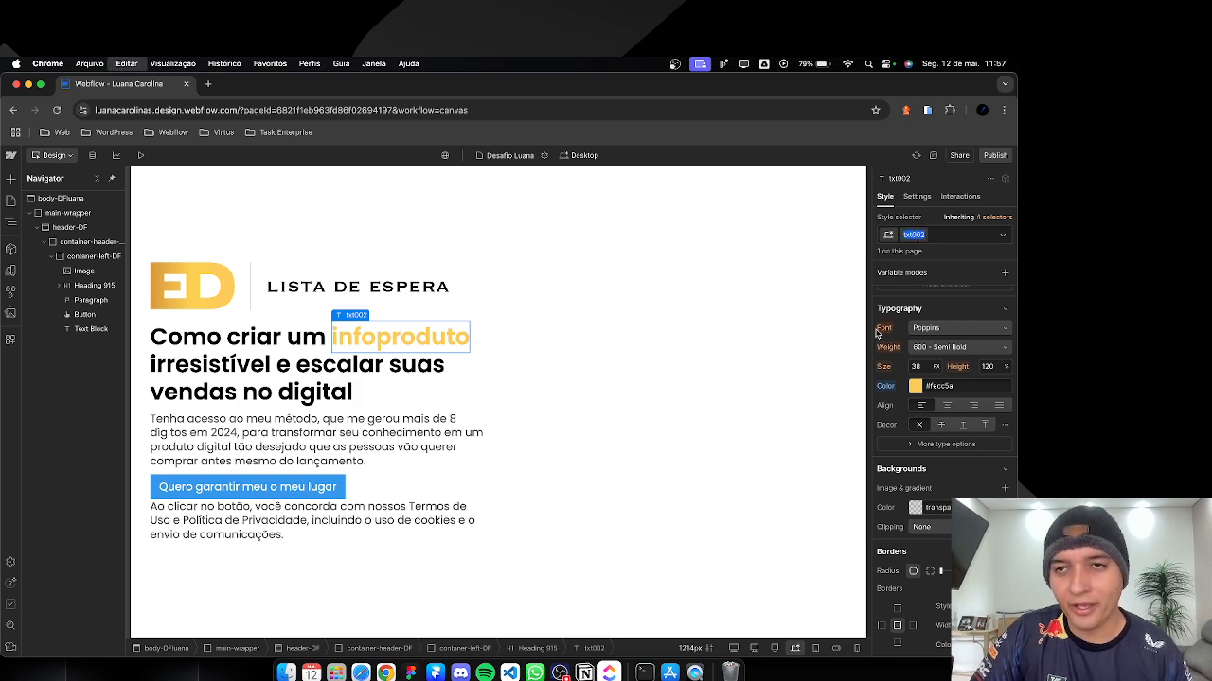
Step: Wrap the word "vendas" in the heading in a text span and apply the txt002 class to it
click(577, 351)
key(super+Tab)
key(super+Tab)
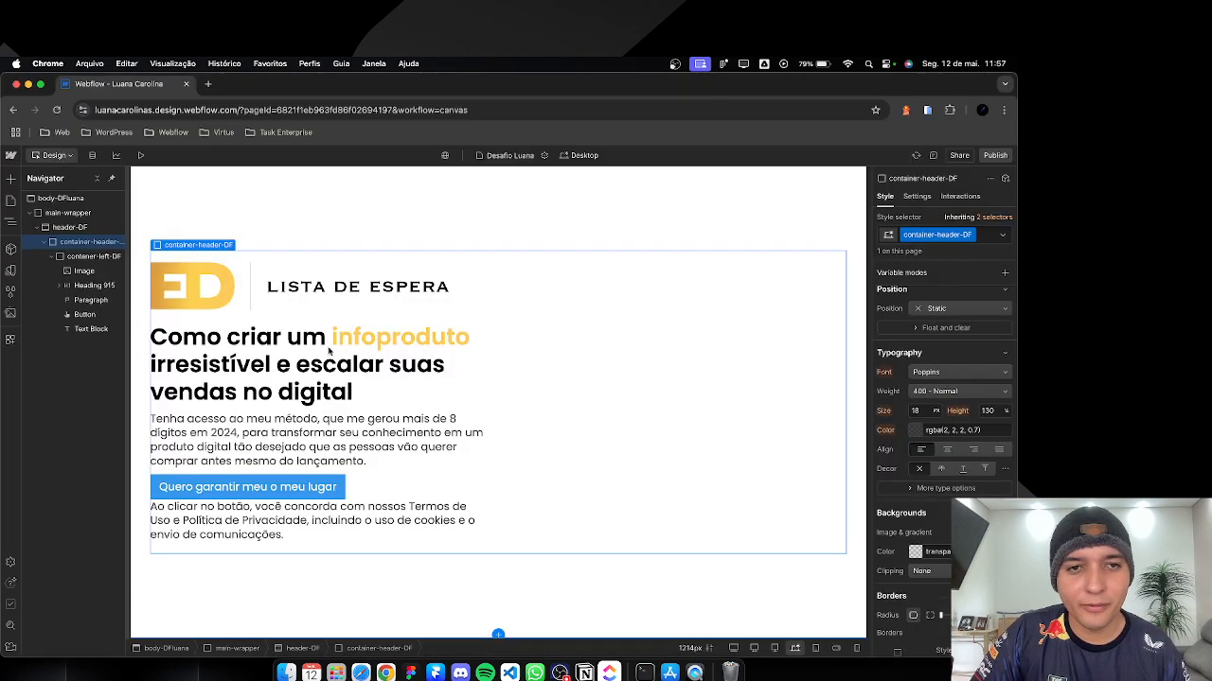
click(163, 392)
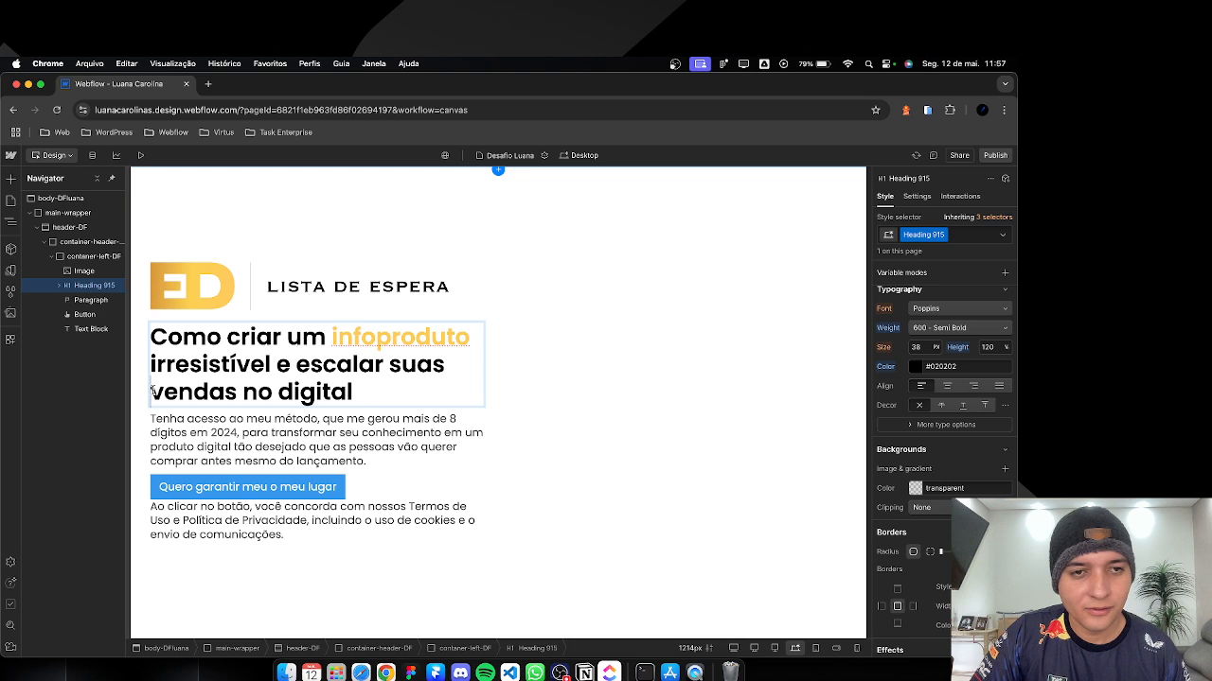
double_click(163, 392)
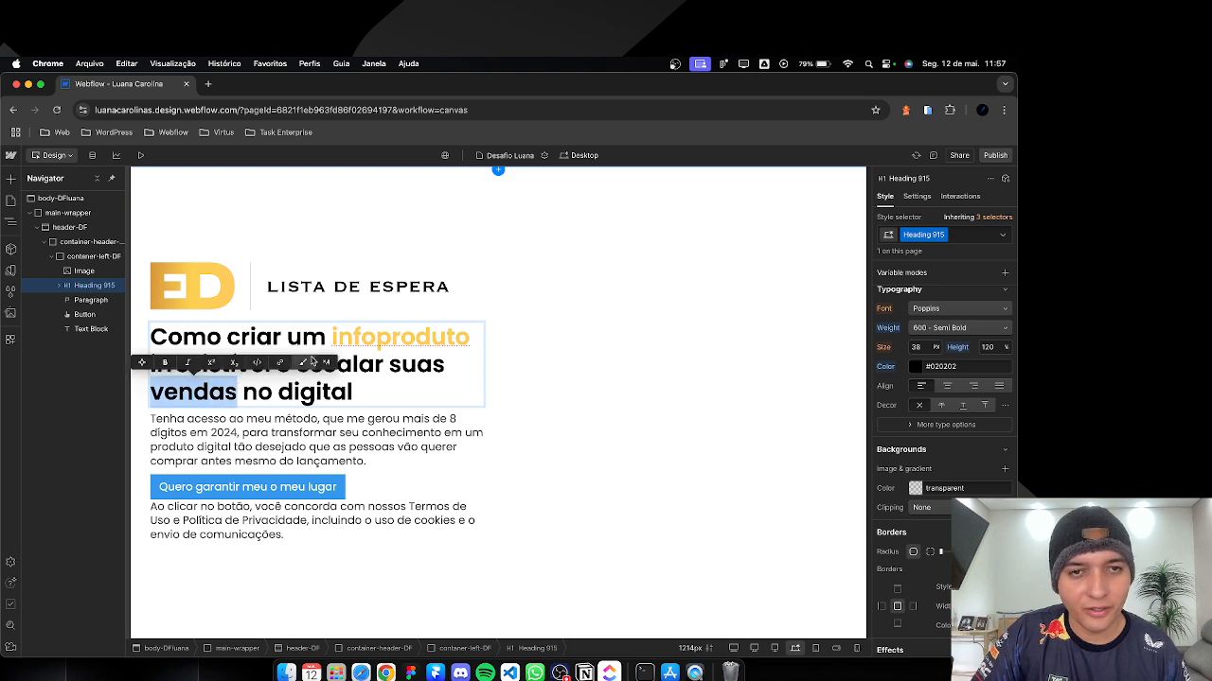
click(312, 363)
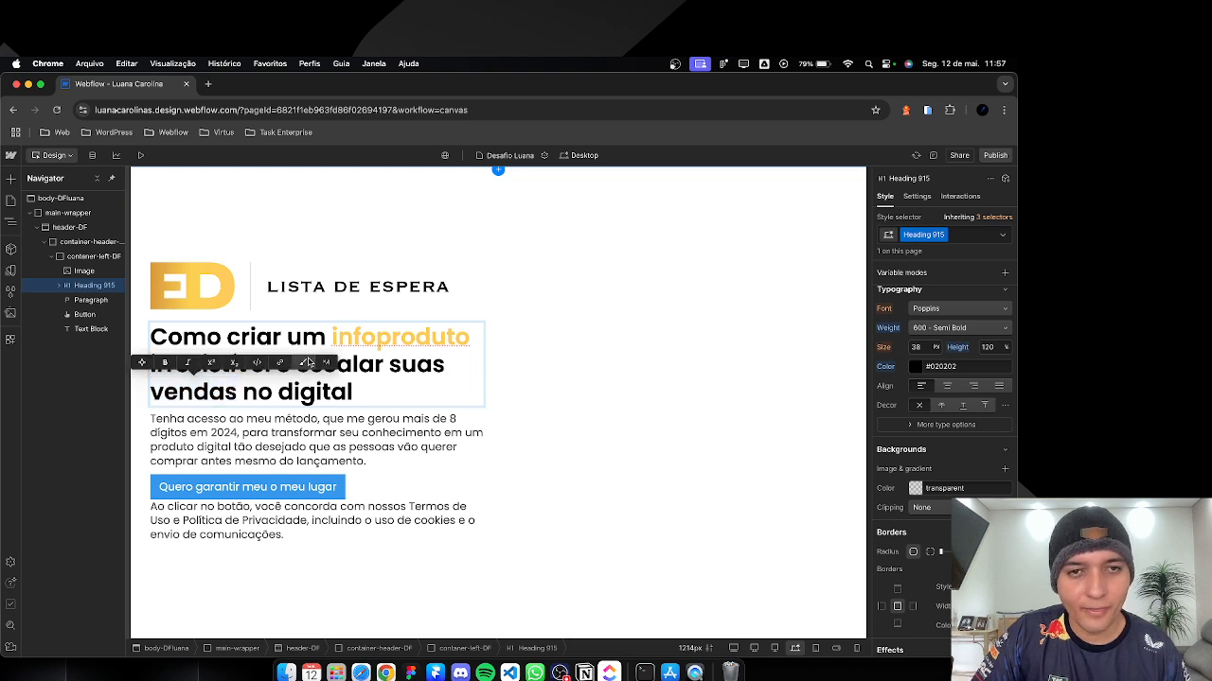
click(909, 235)
text(txt002)
key(Return)
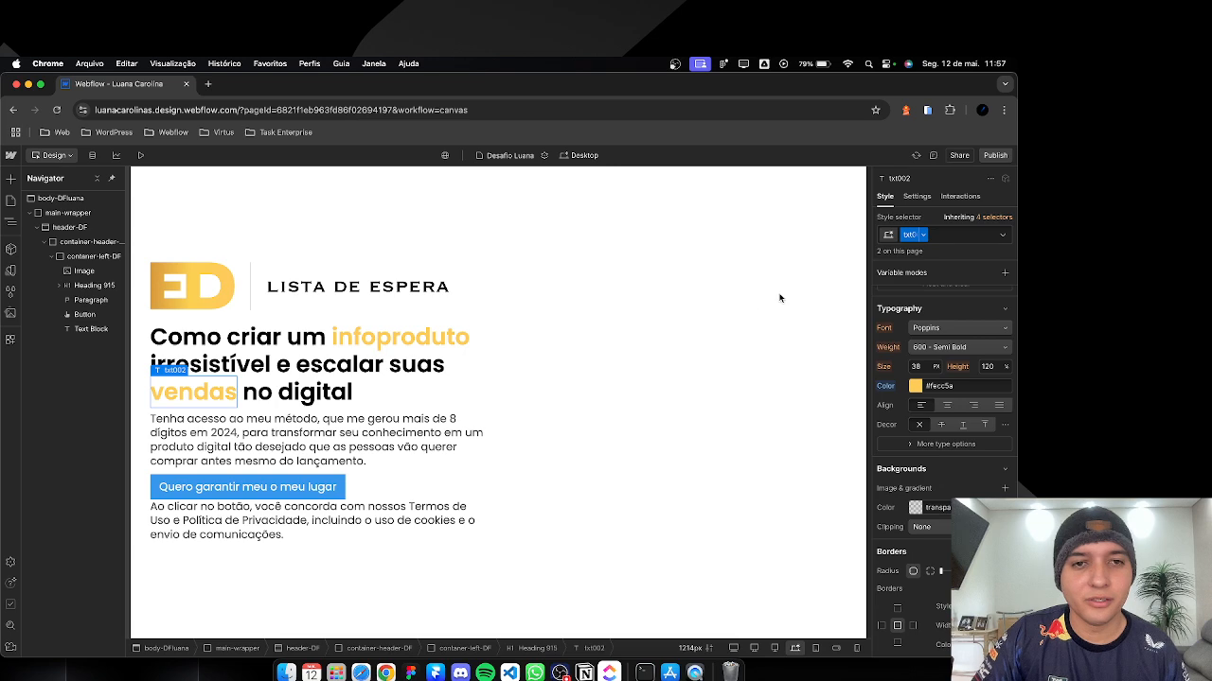
click(449, 398)
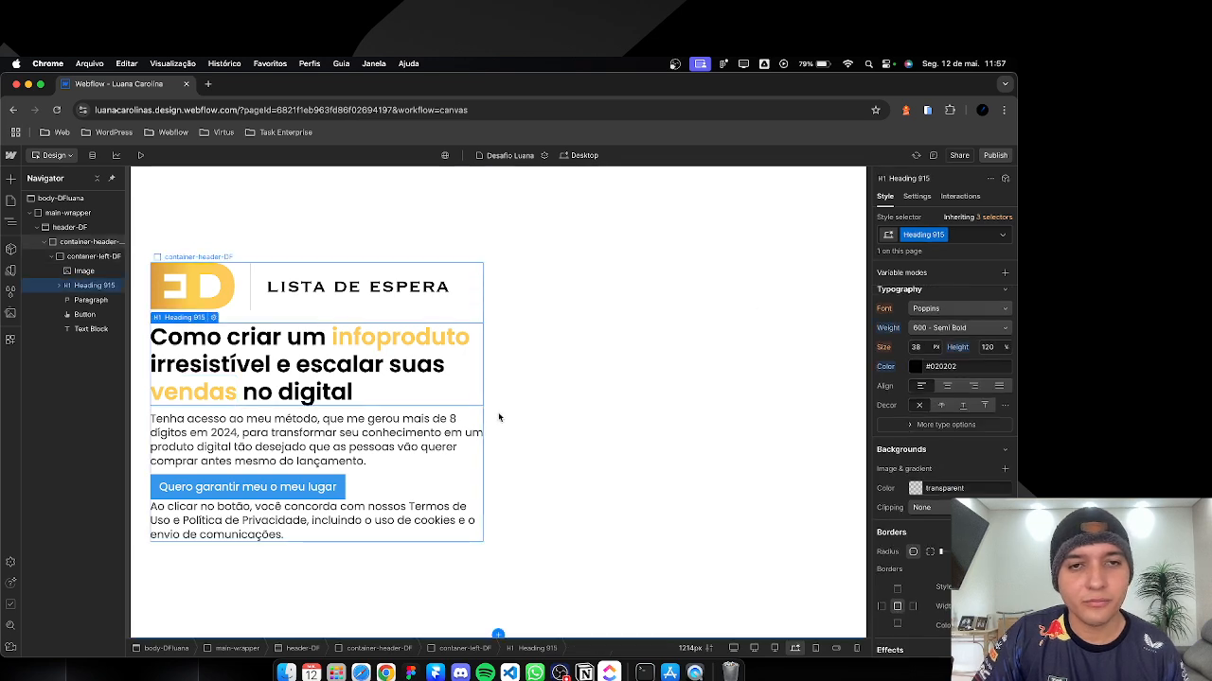
Step: Set the width of the "Lista de espera" logo image above the heading to 100%
key(super+Tab)
key(super+Tab)
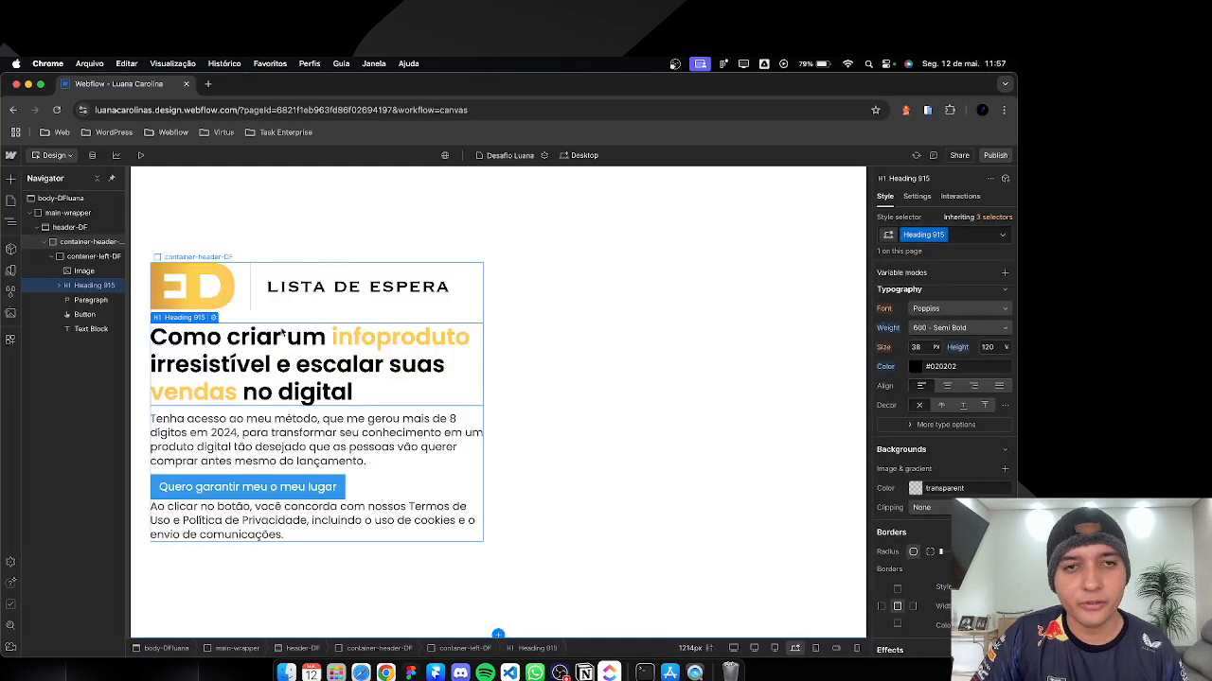
click(322, 309)
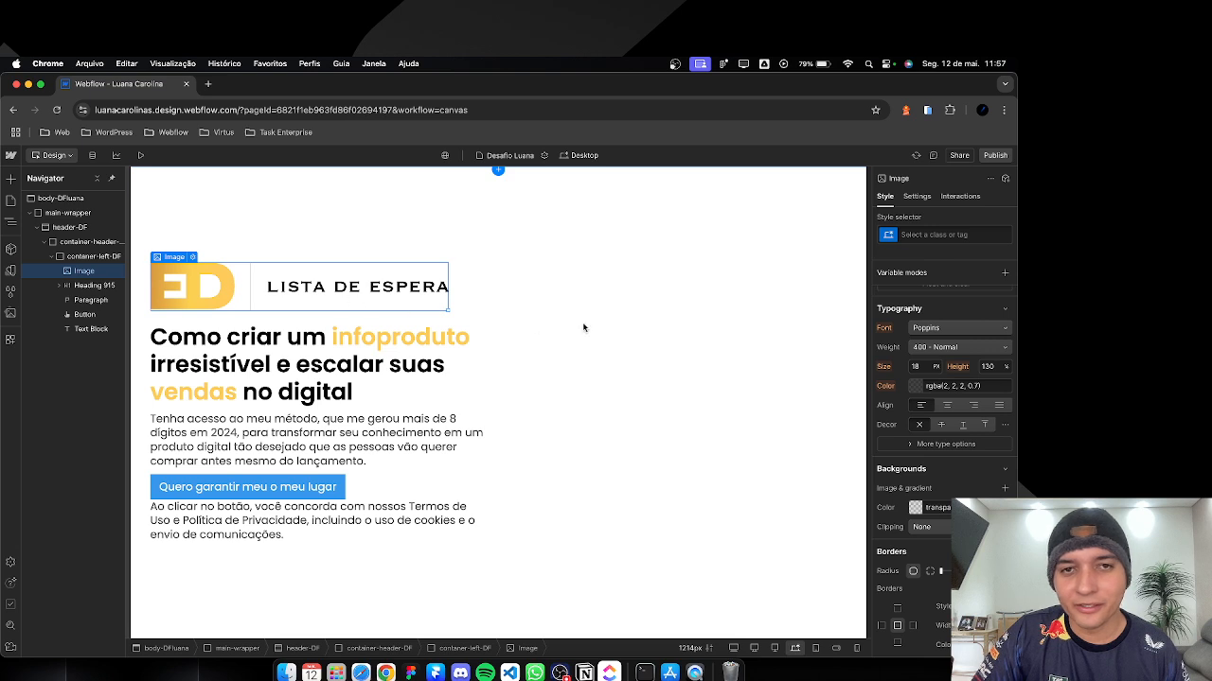
scroll(909, 426, up, 5)
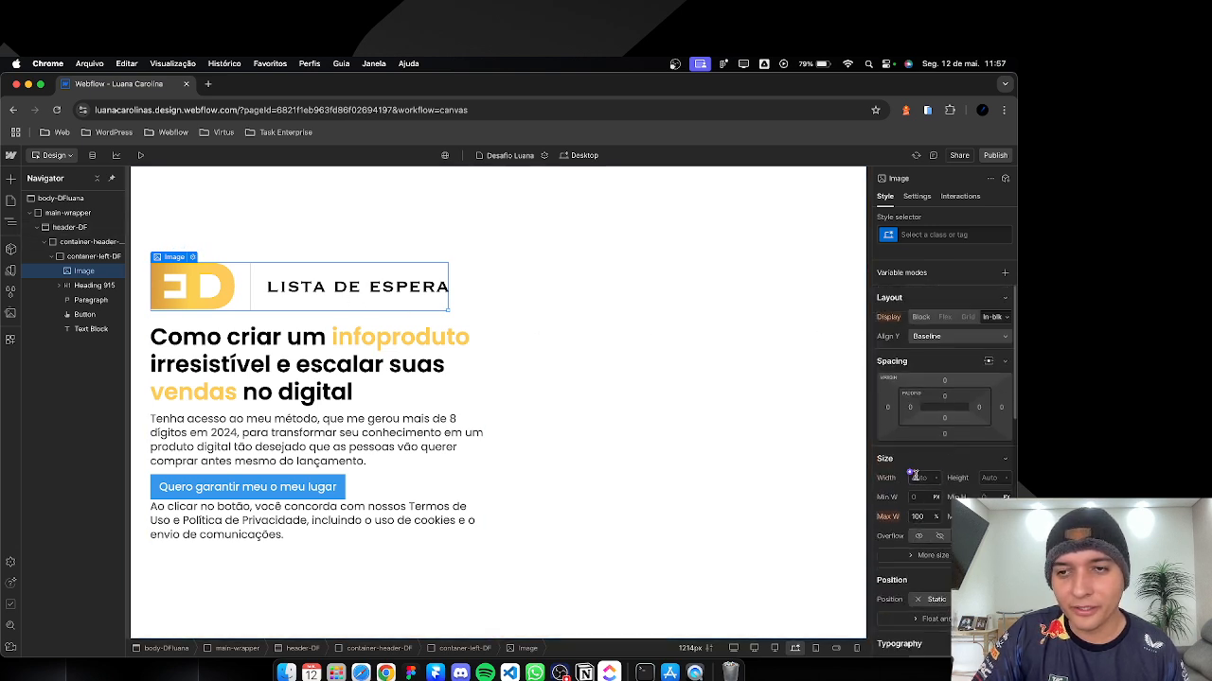
click(913, 477)
text(100%)
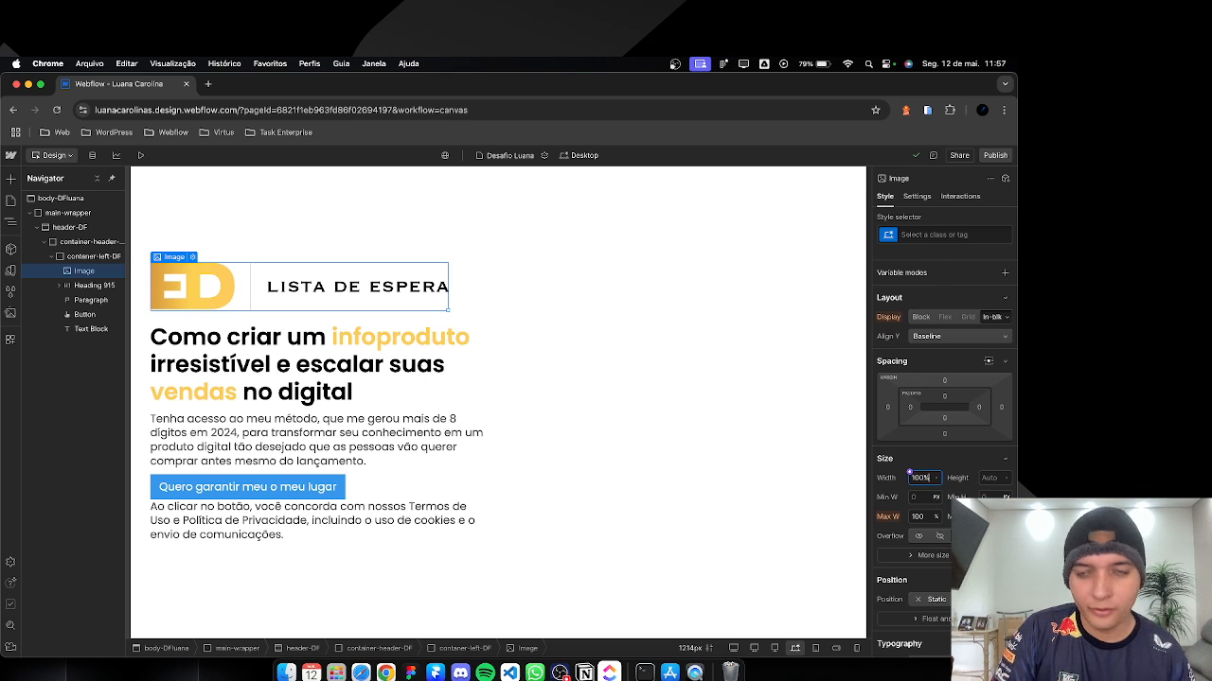
key(Return)
Step: Set the logo image's maximum width to 350 px
click(918, 517)
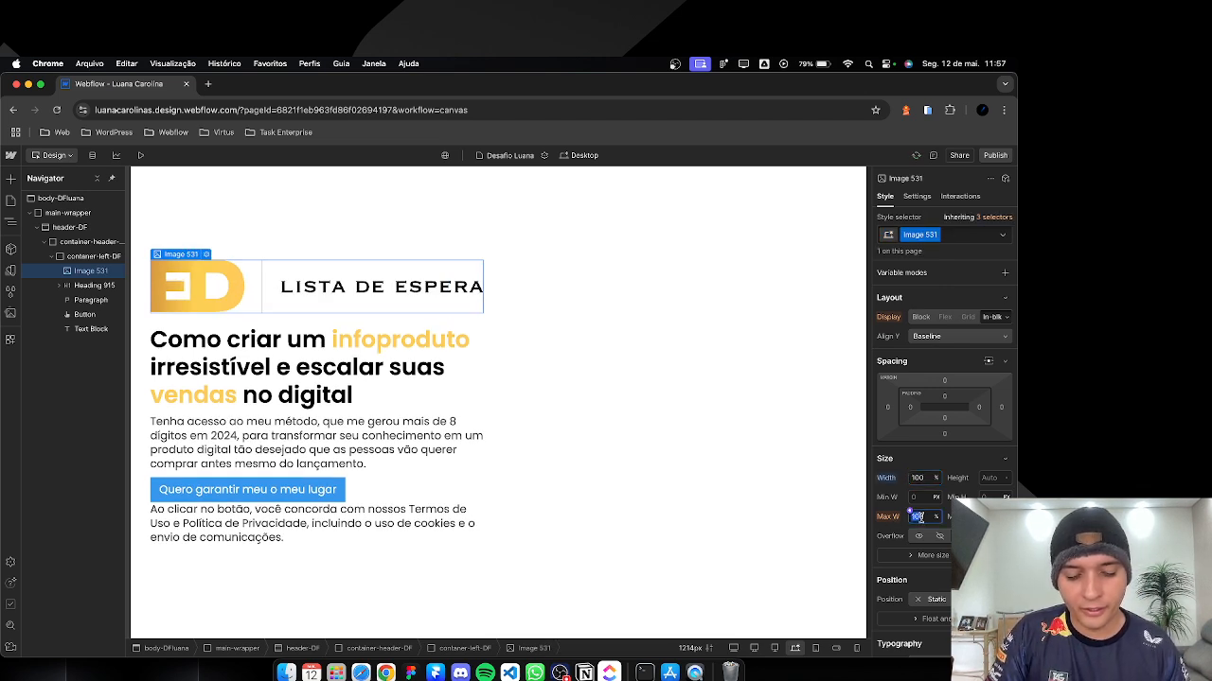
text(350)
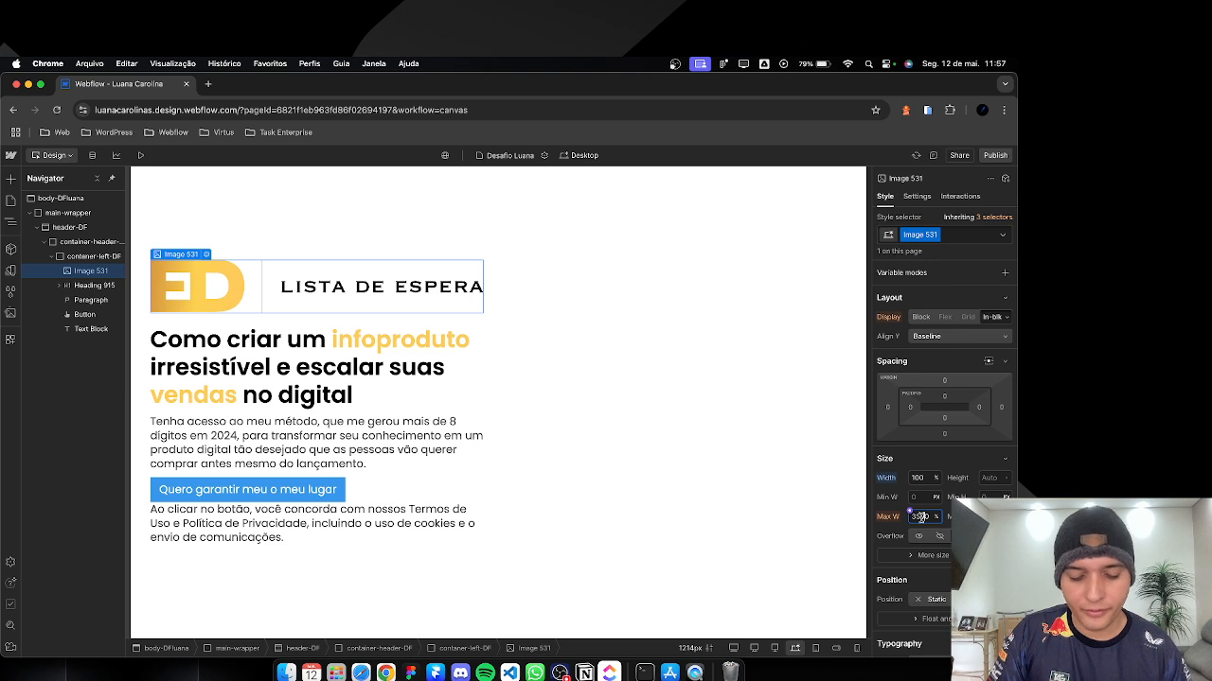
text(px)
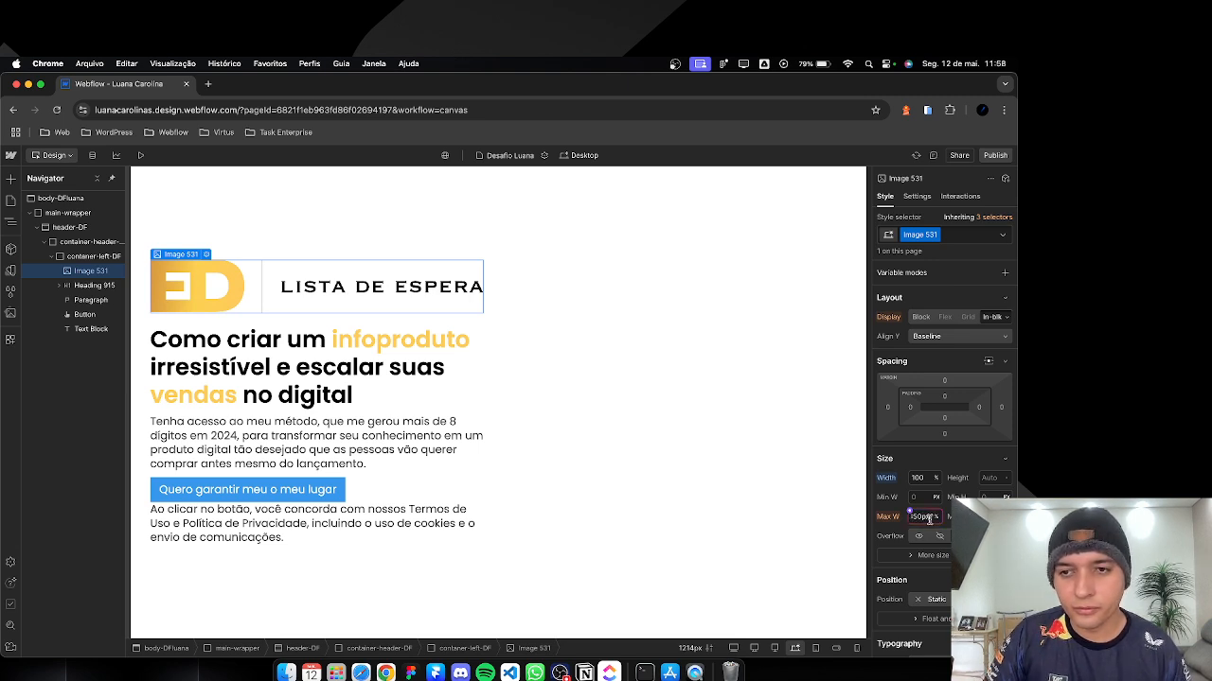
key(BackSpace)
text(0)
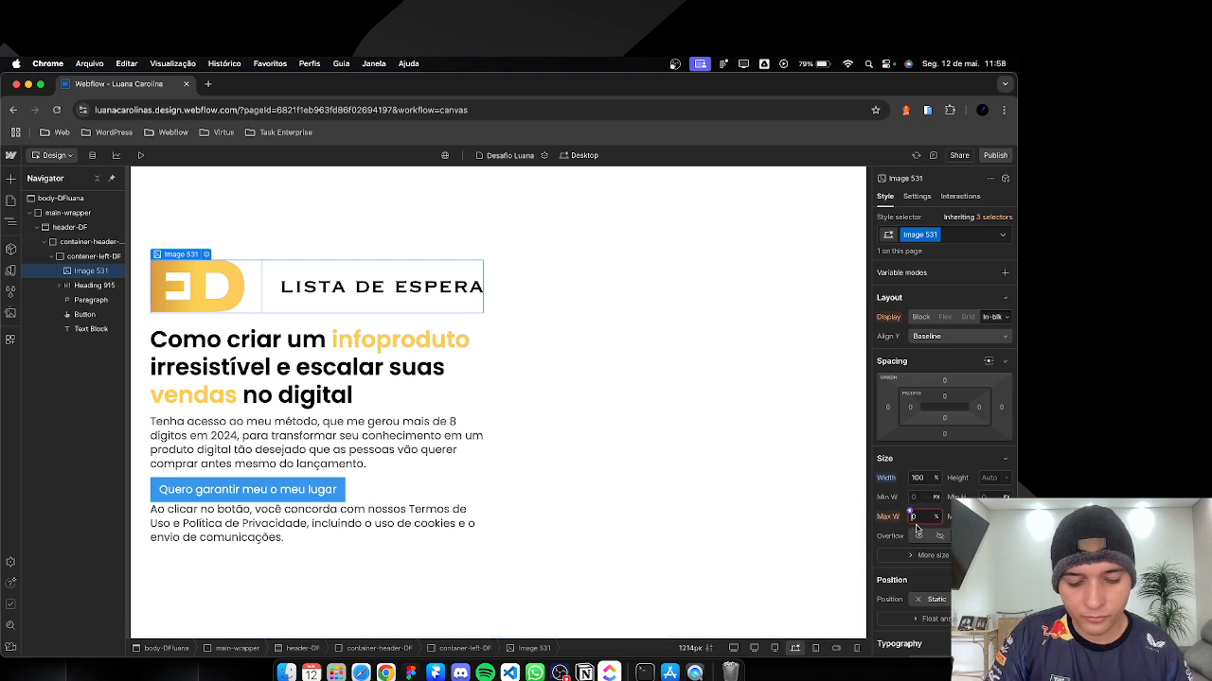
text(150px)
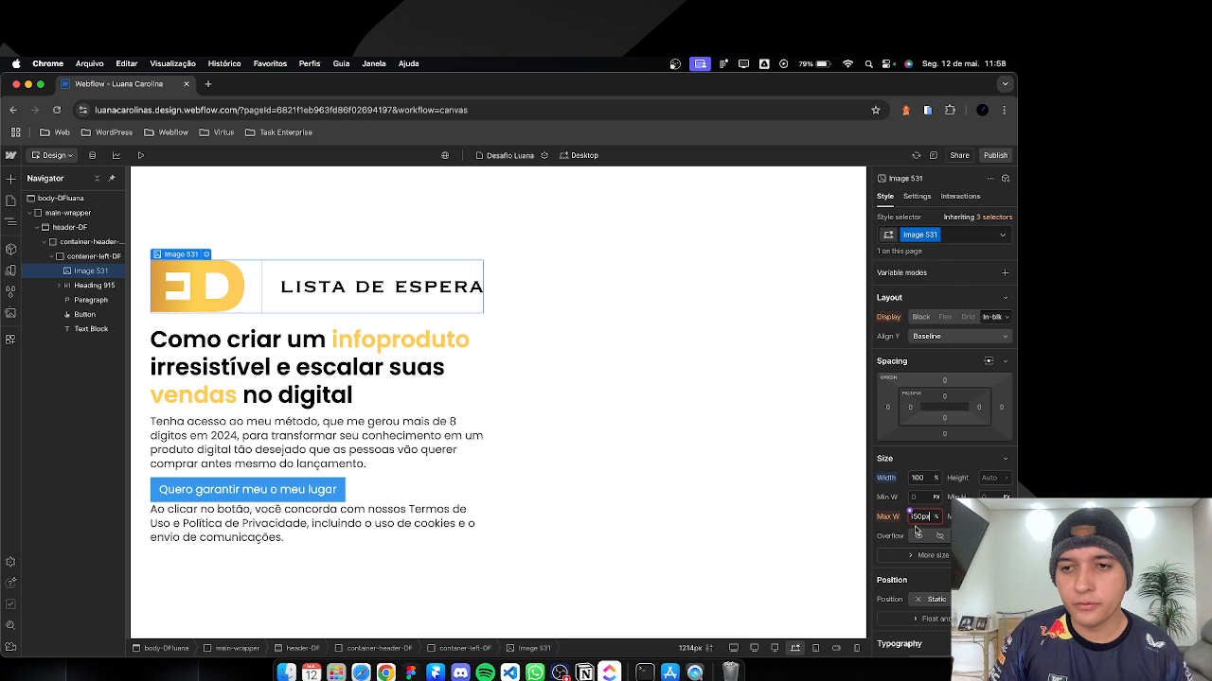
key(Return)
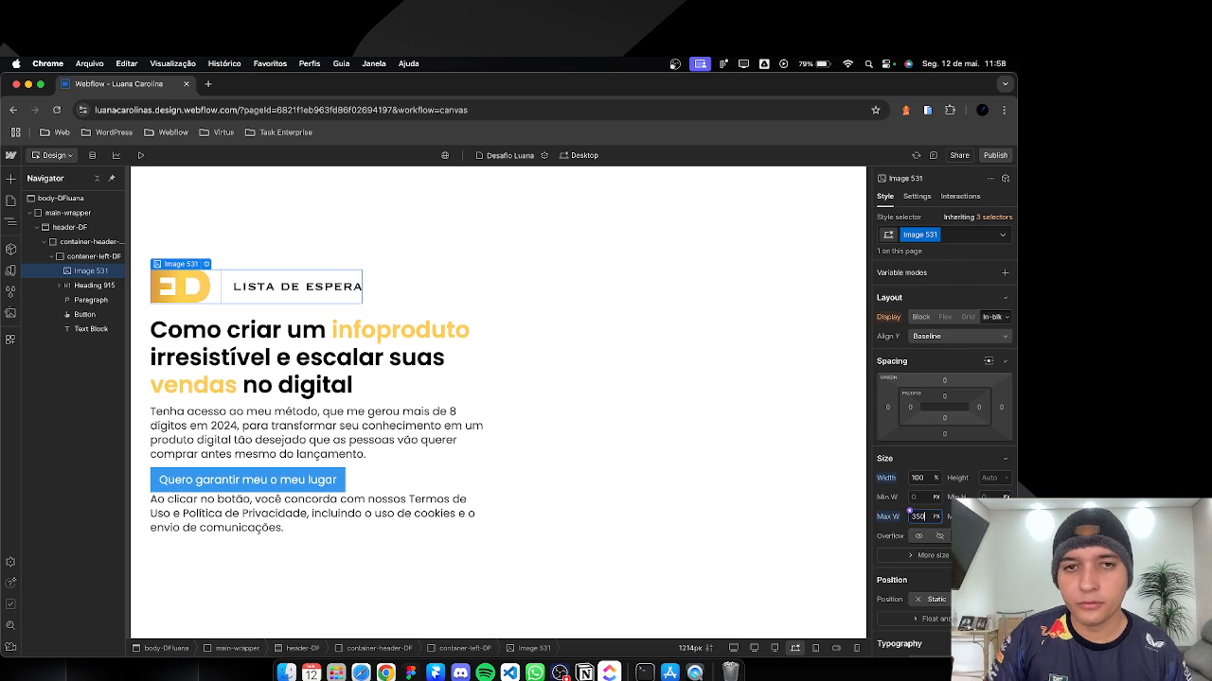
Step: Switch to the Figma design and check the dimensions of the group holding the ED mark and "lista de espera" text
key(super+Tab)
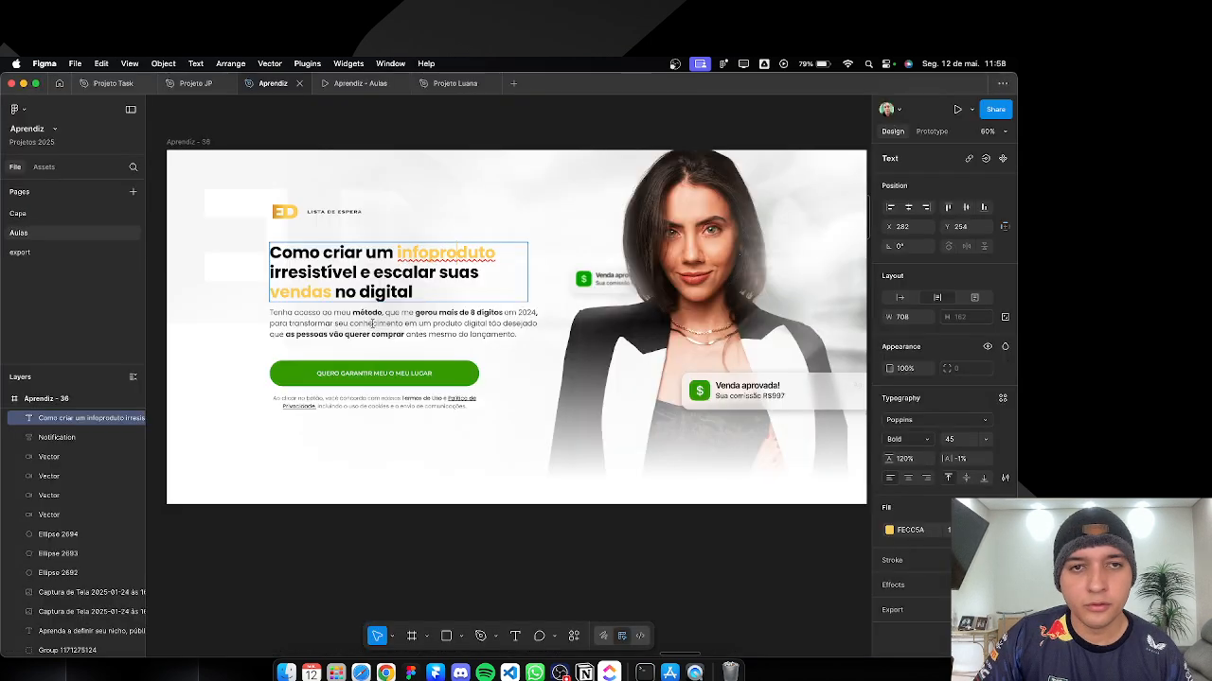
click(301, 214)
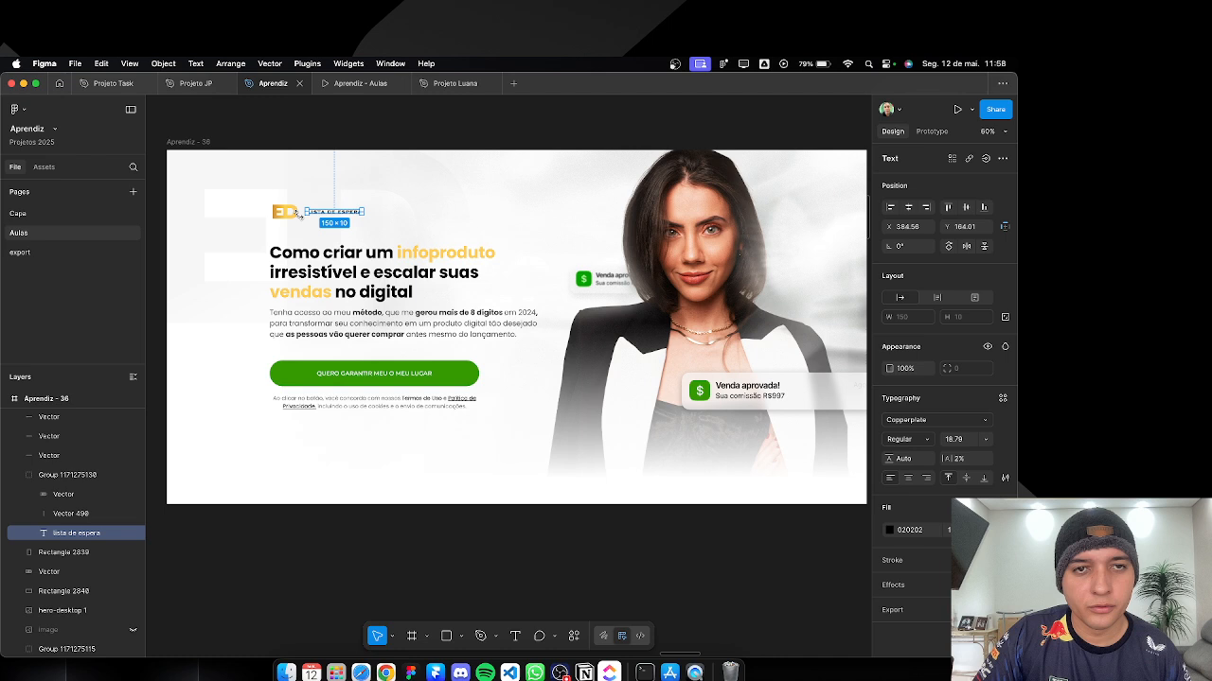
click(288, 212)
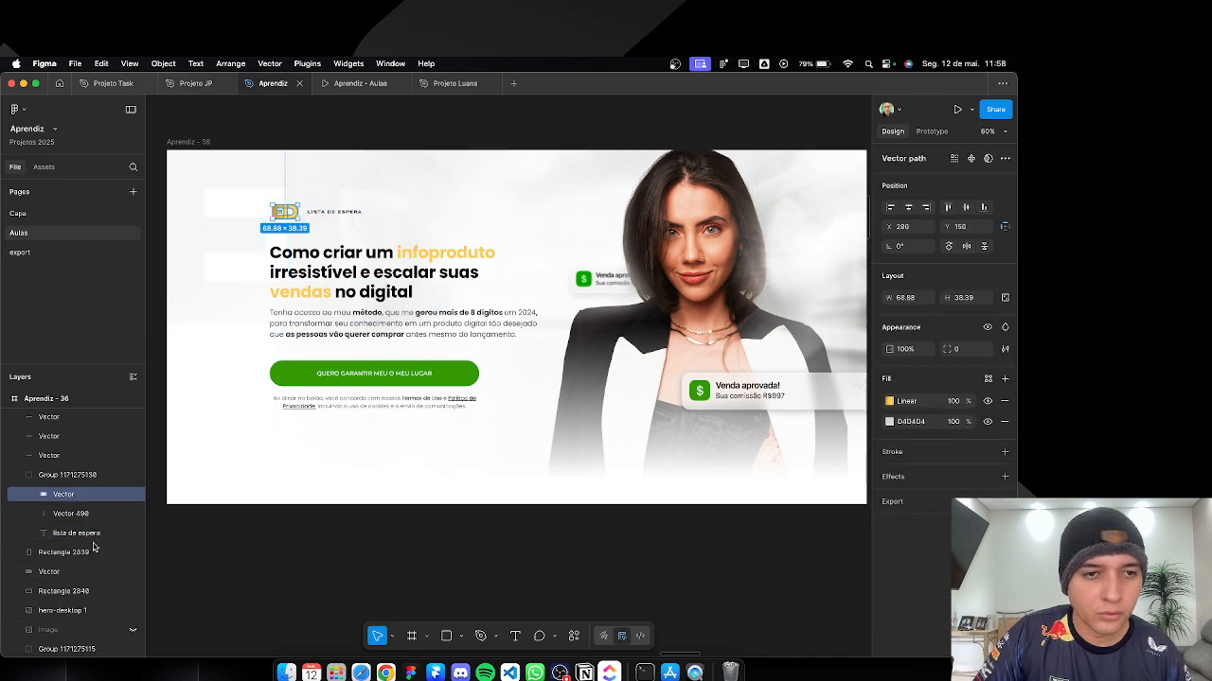
click(68, 476)
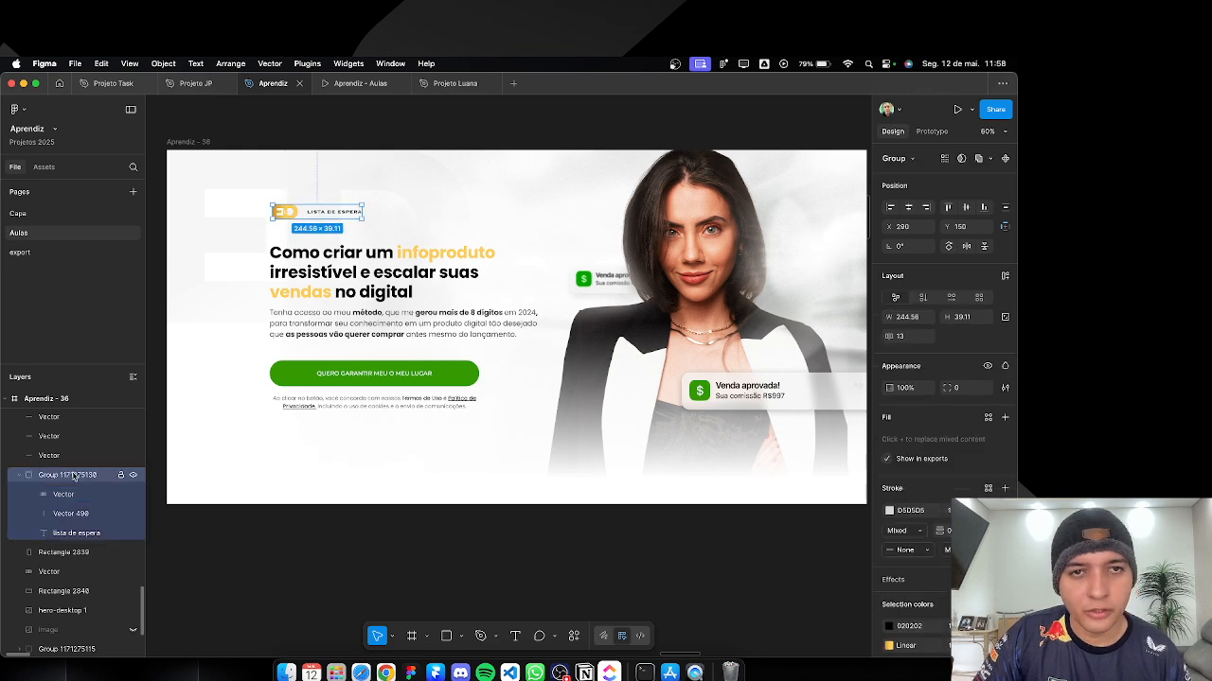
Step: Return to Webflow, try a 200 px maximum width on the logo image and settle on 230 px
key(super+Tab)
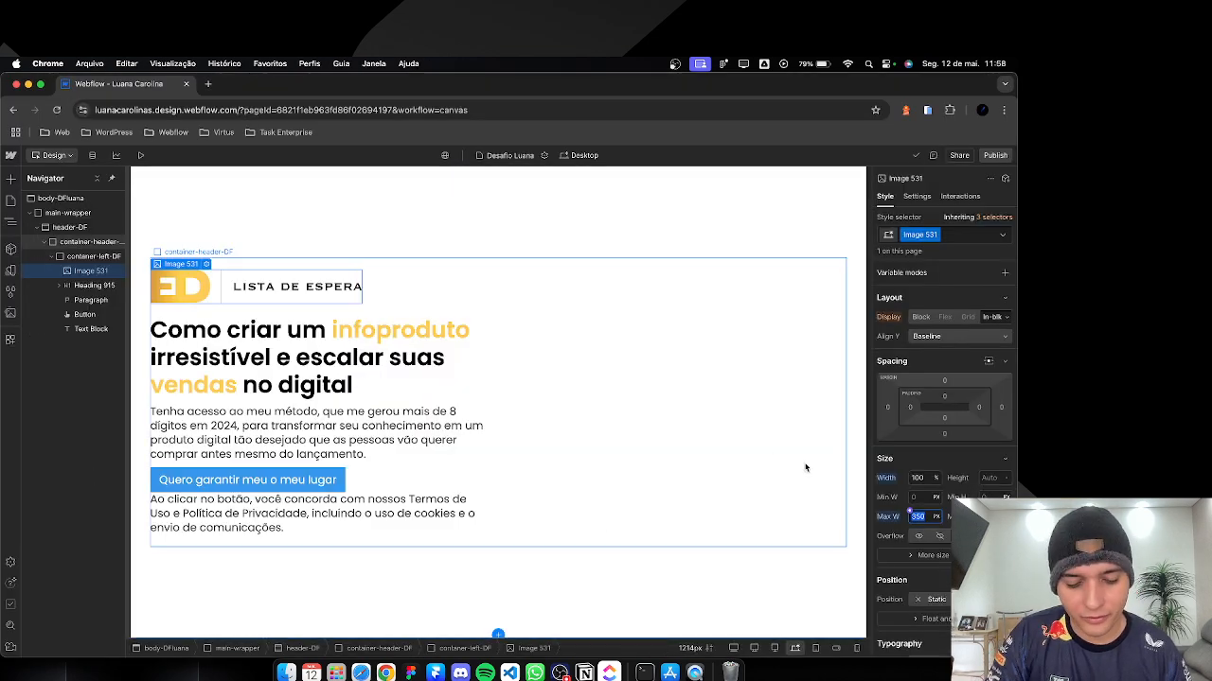
text(2)
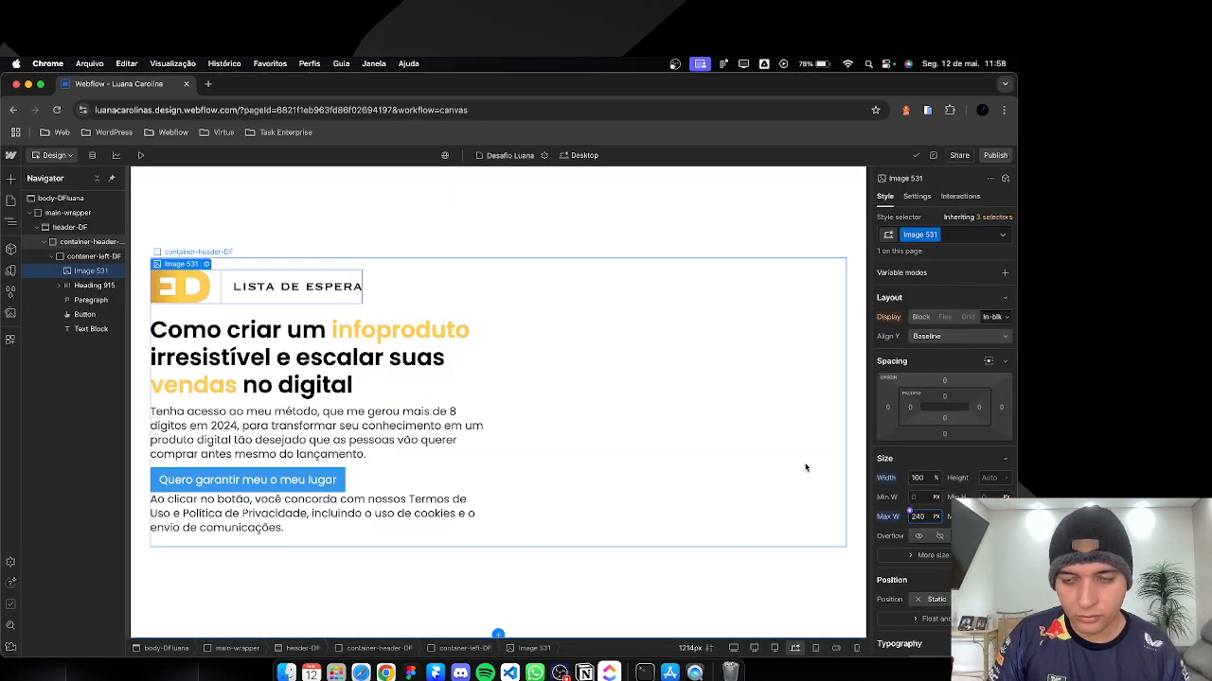
text(40)
key(BackSpace)
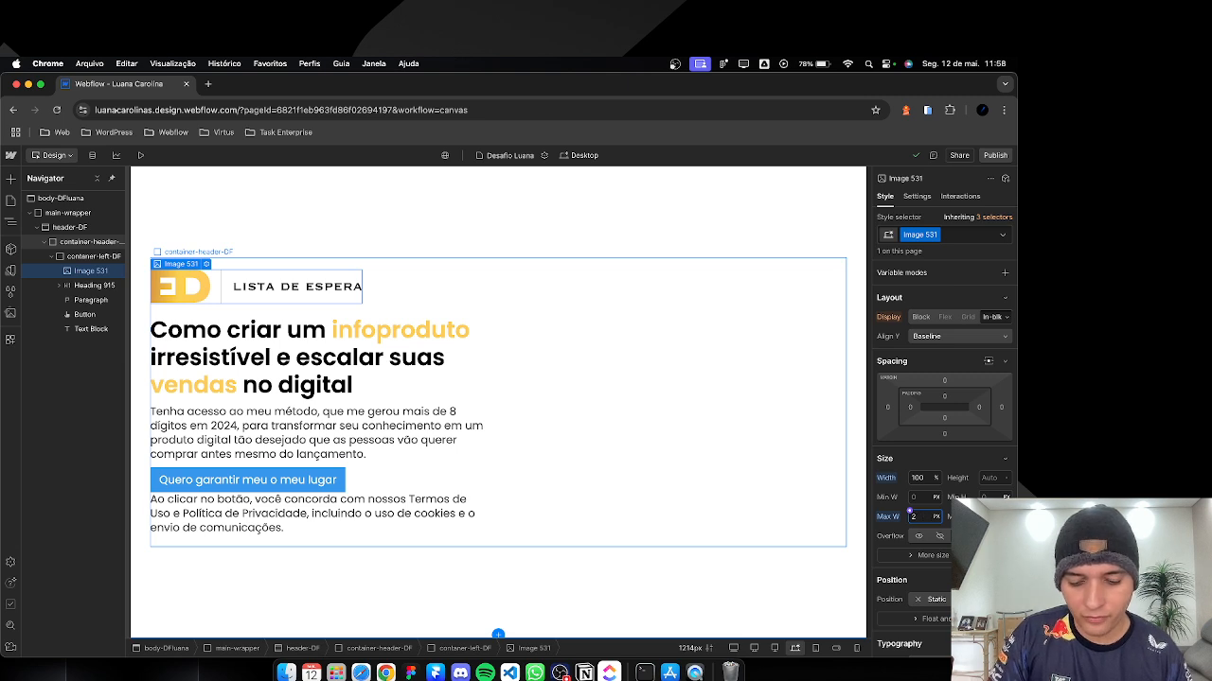
key(Return)
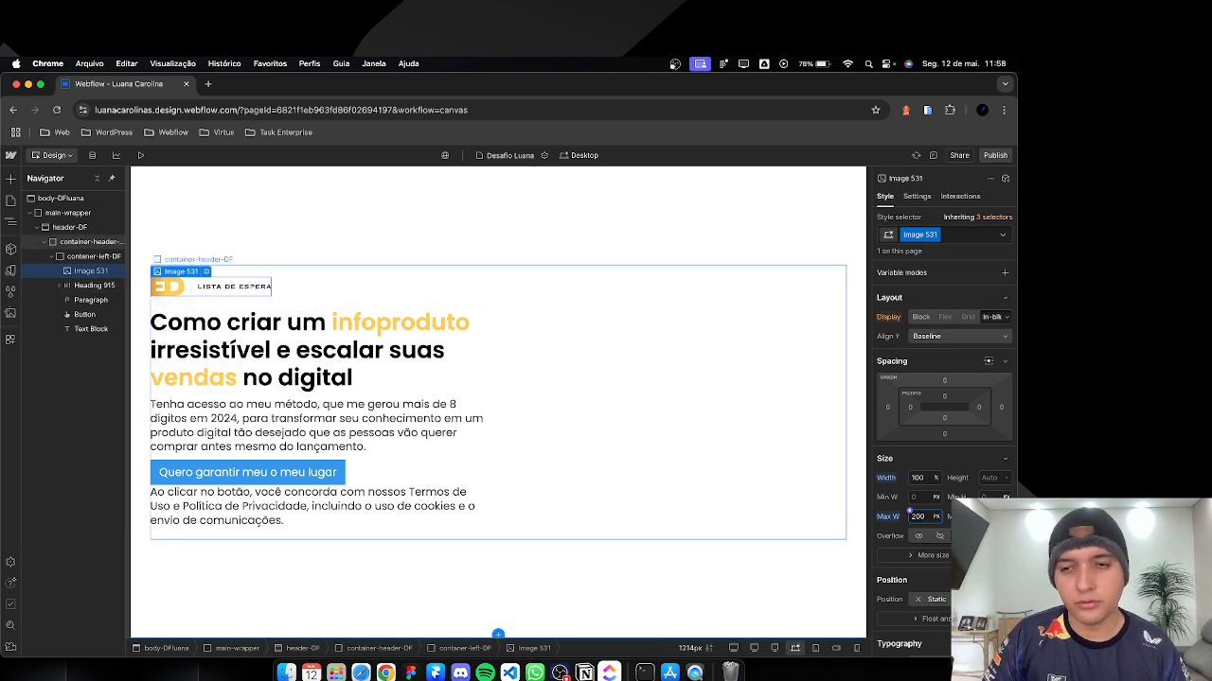
text(230)
key(Return)
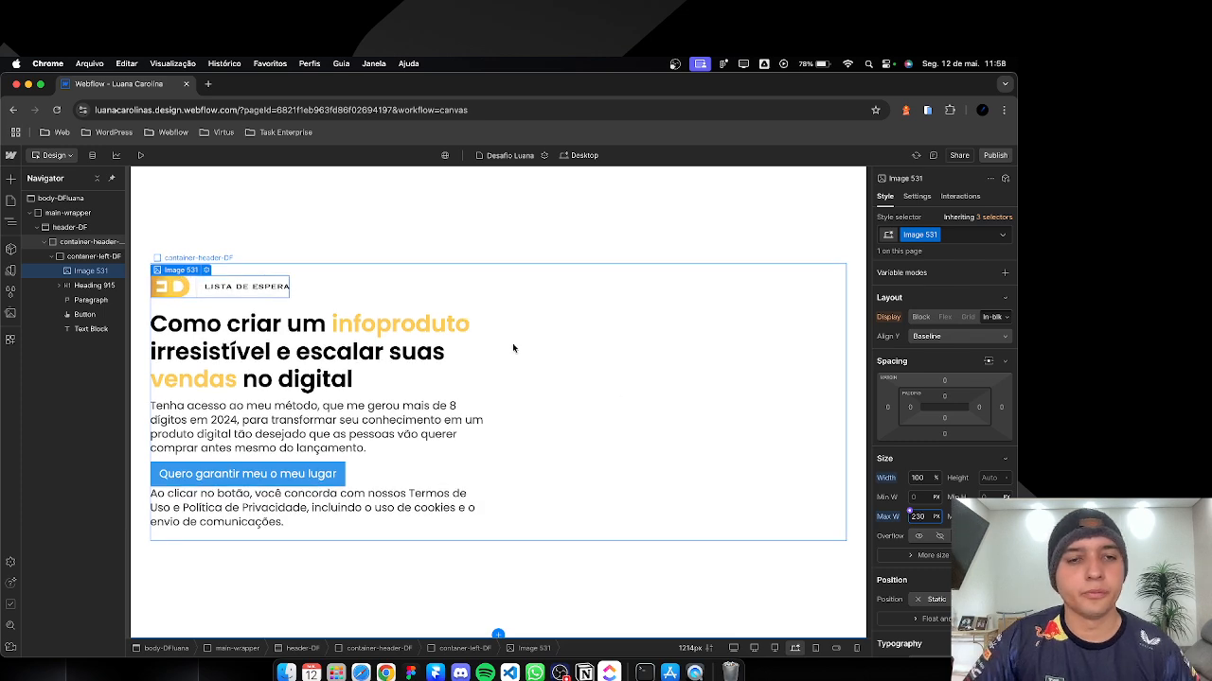
Step: Switch to the Figma design and check the main heading's typography settings
key(super+Tab)
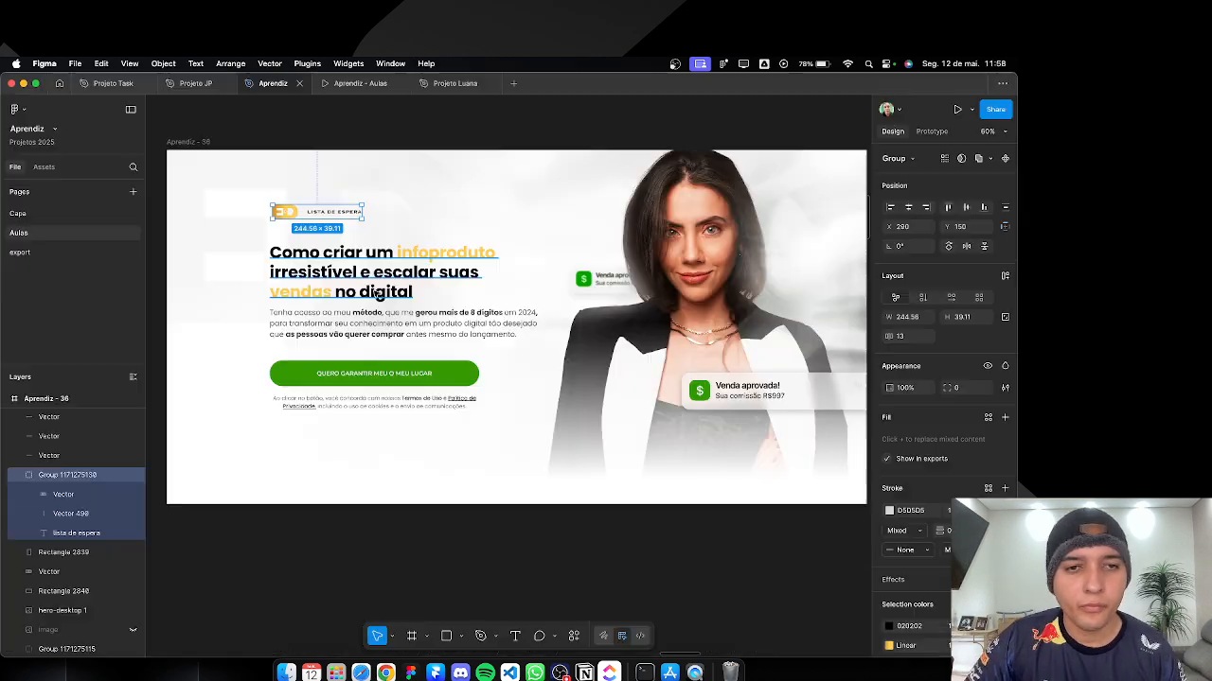
click(378, 282)
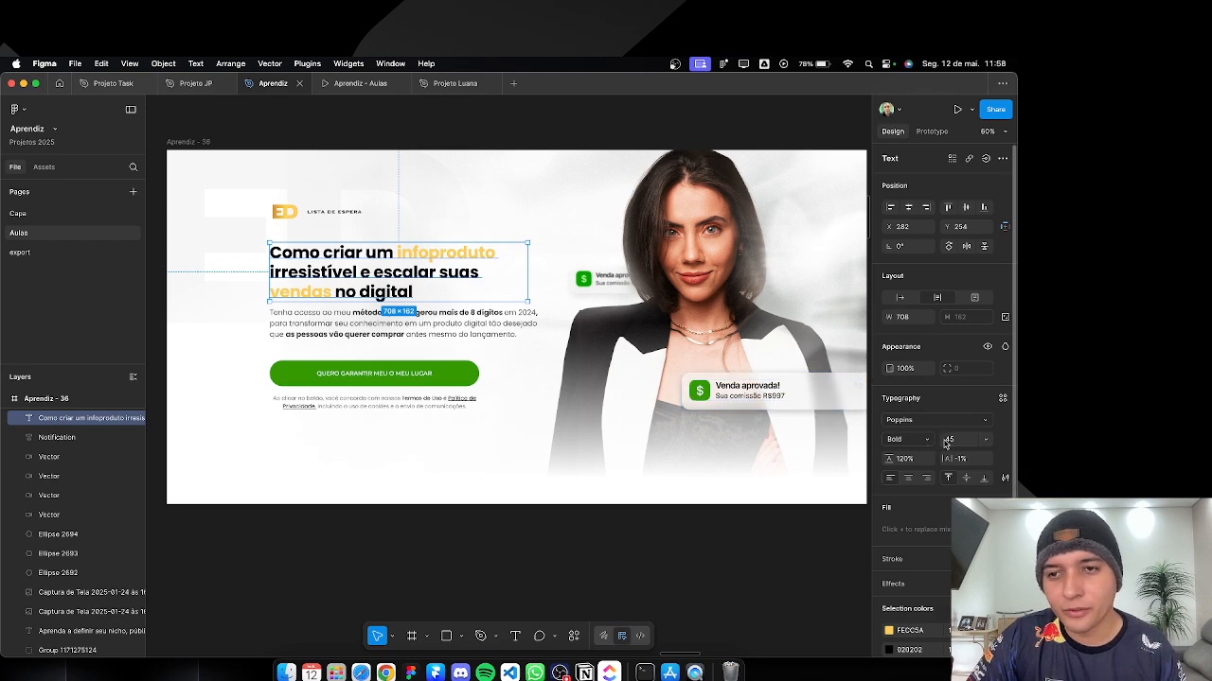
Step: Return to Webflow and try larger font sizes on the main heading at the Desktop breakpoint, up to 45 px
key(super+Tab)
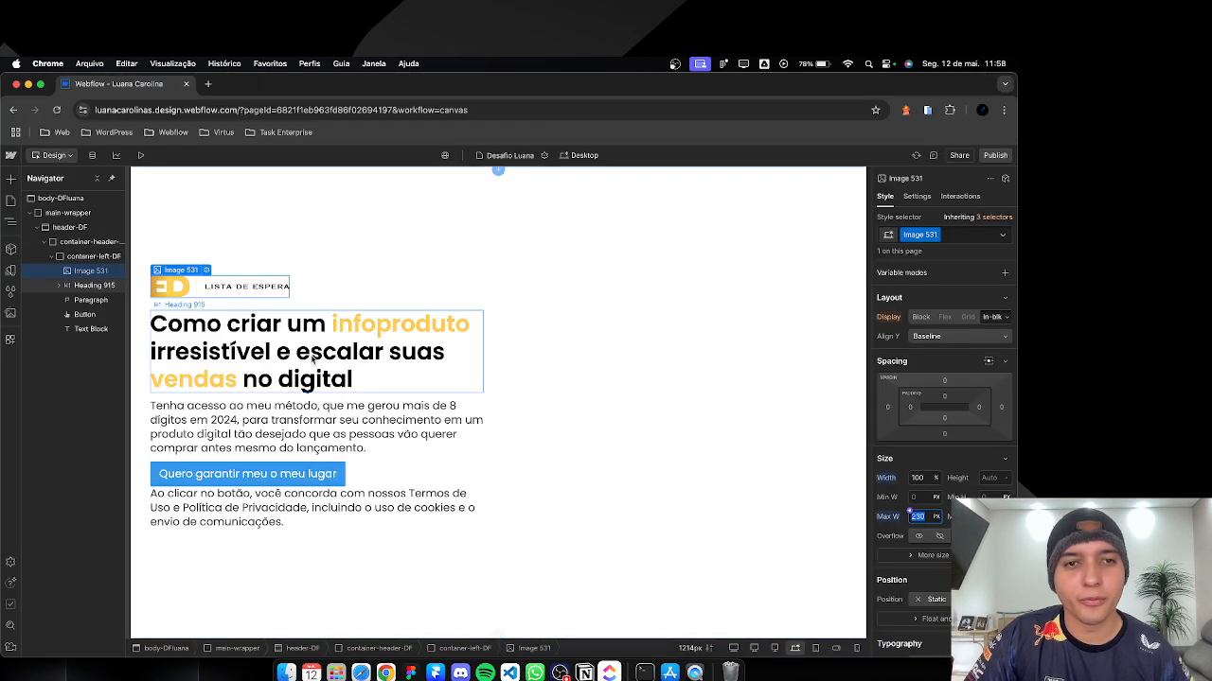
click(313, 359)
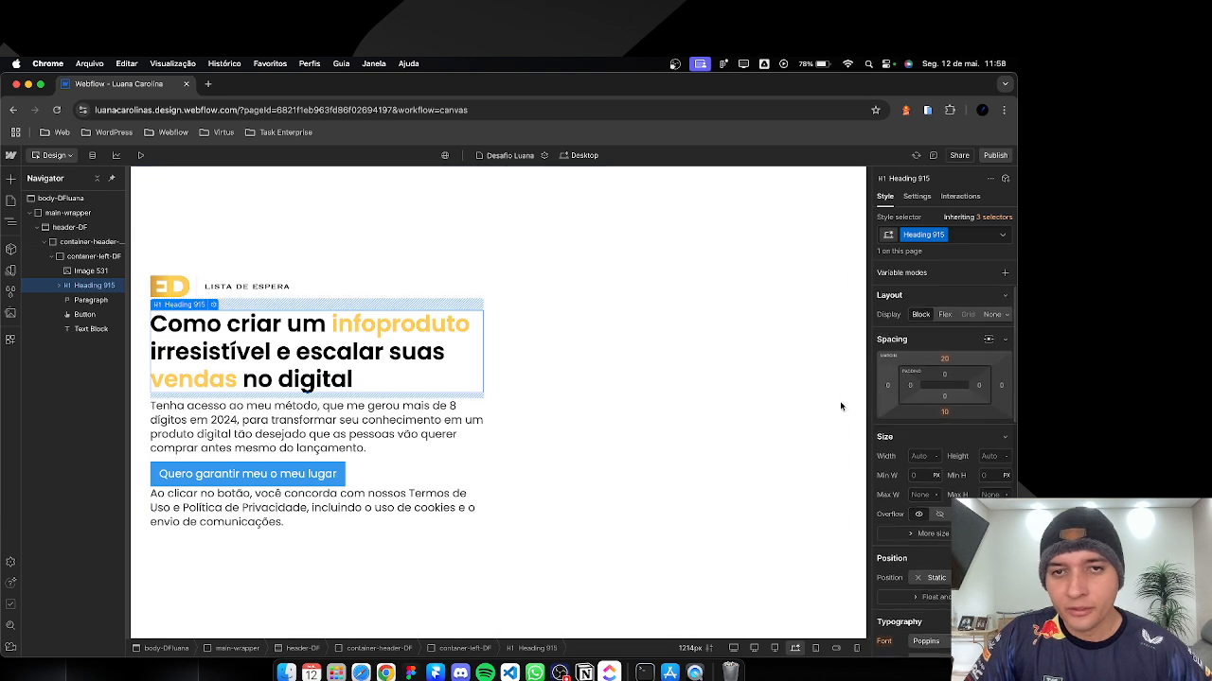
scroll(942, 454, down, 1)
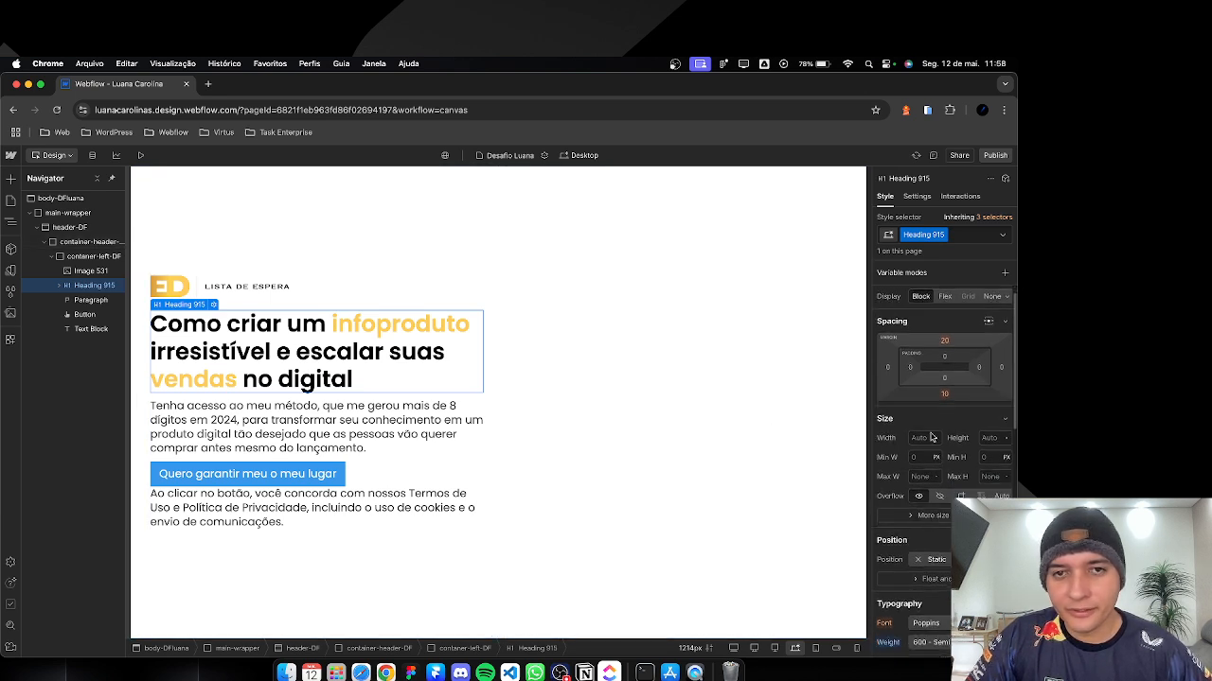
scroll(1001, 461, down, 4)
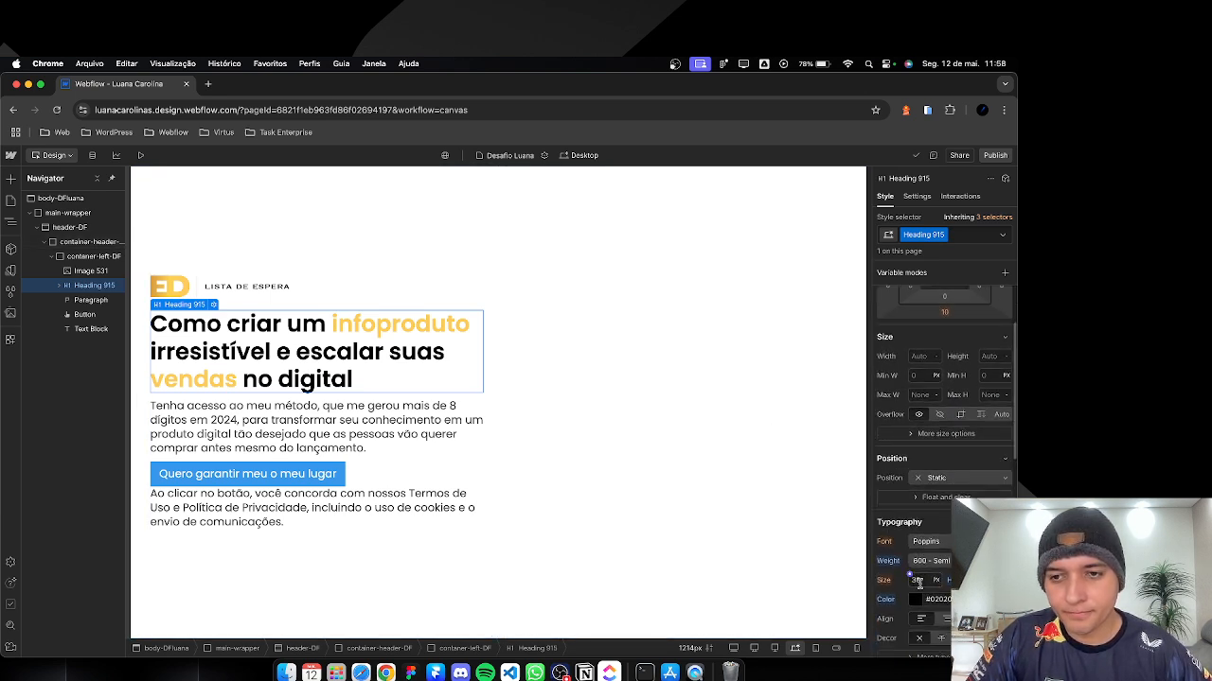
click(915, 579)
key(Up)
key(Up)
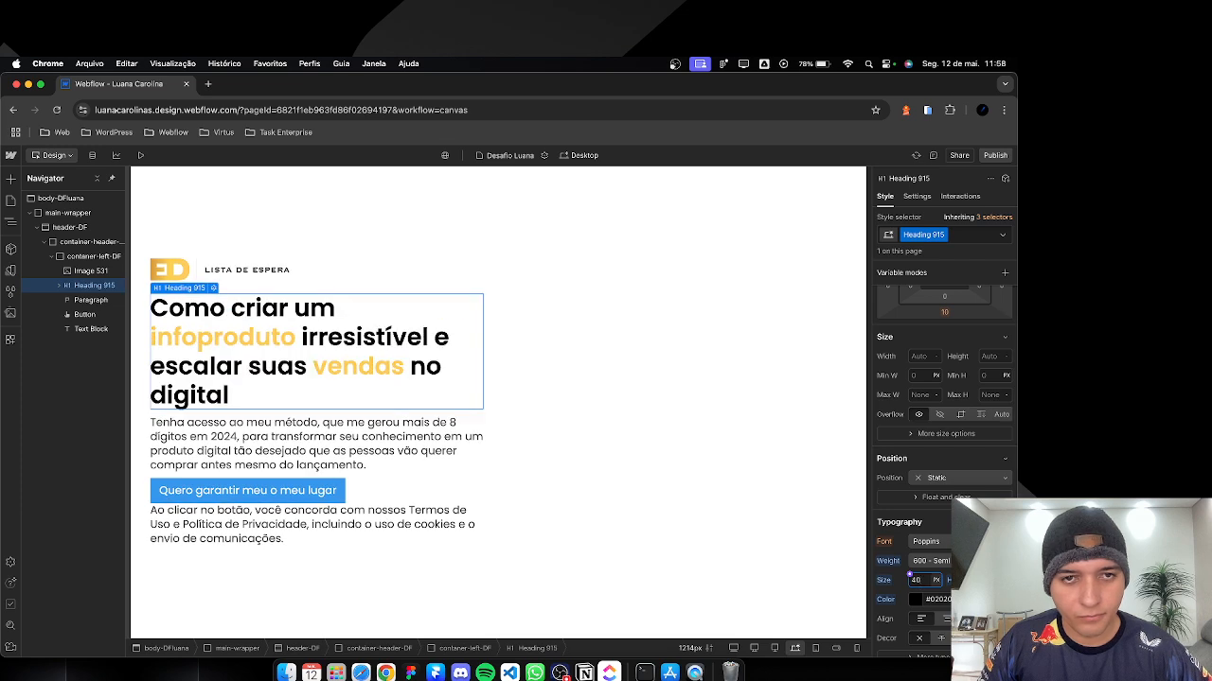
key(Down)
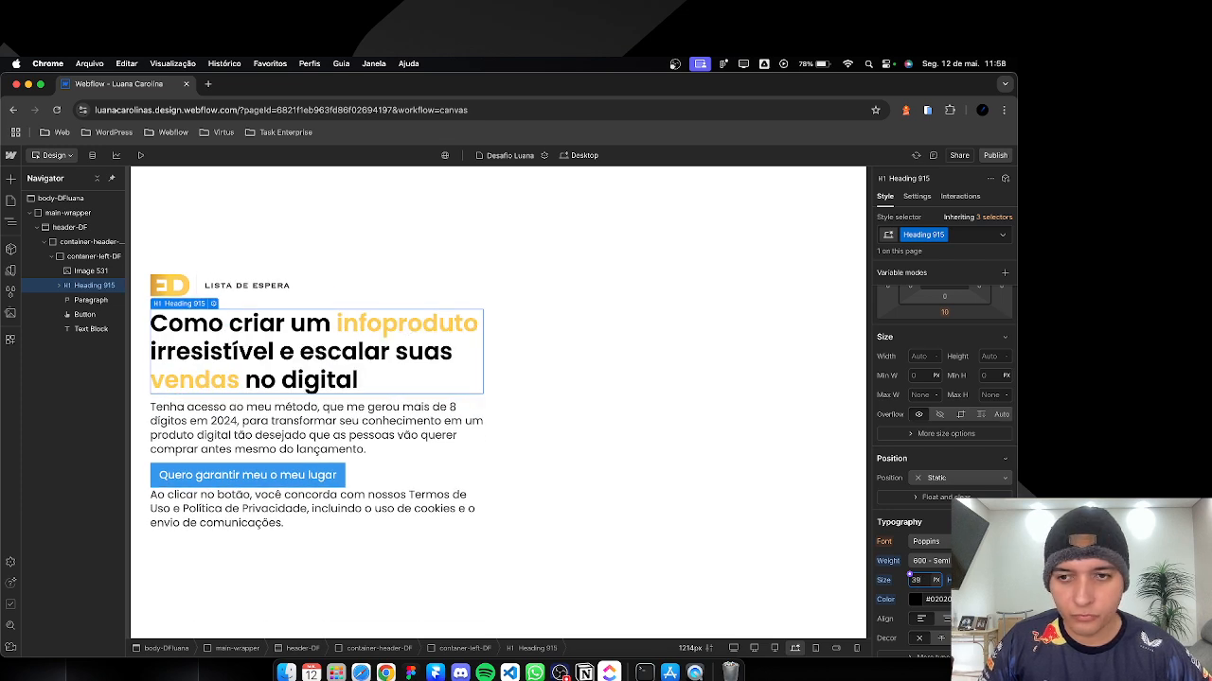
key(Up)
key(Up)
key(Up)
key(Up)
key(Up)
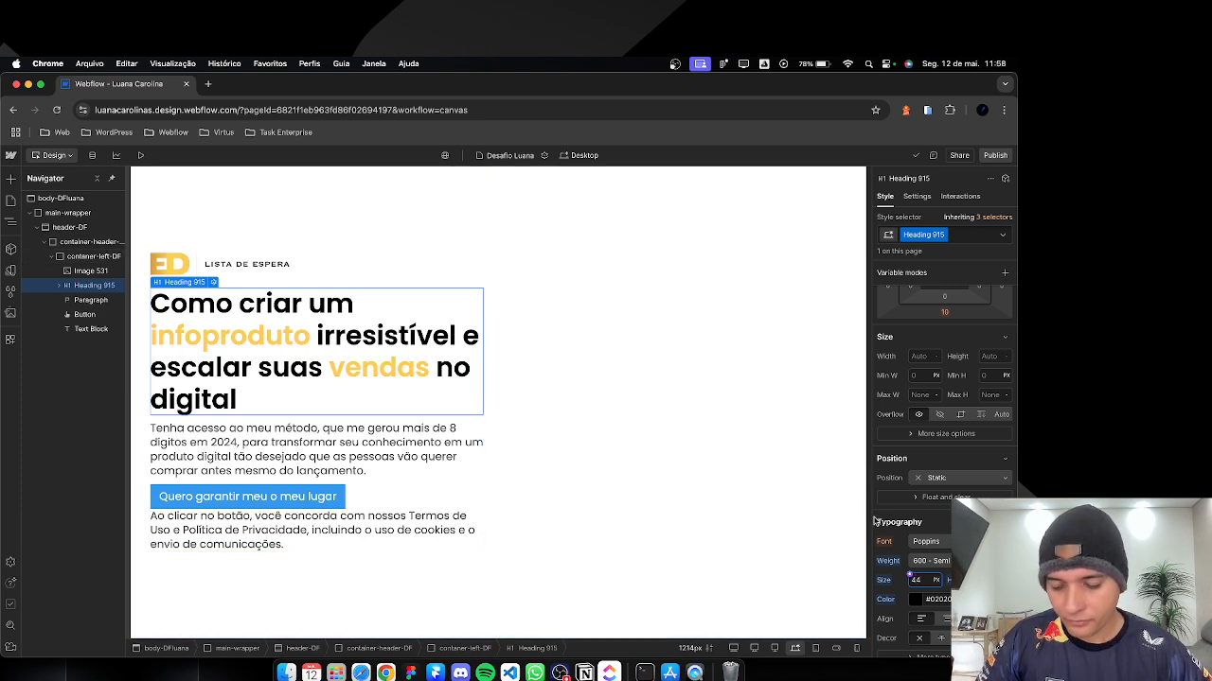
key(Return)
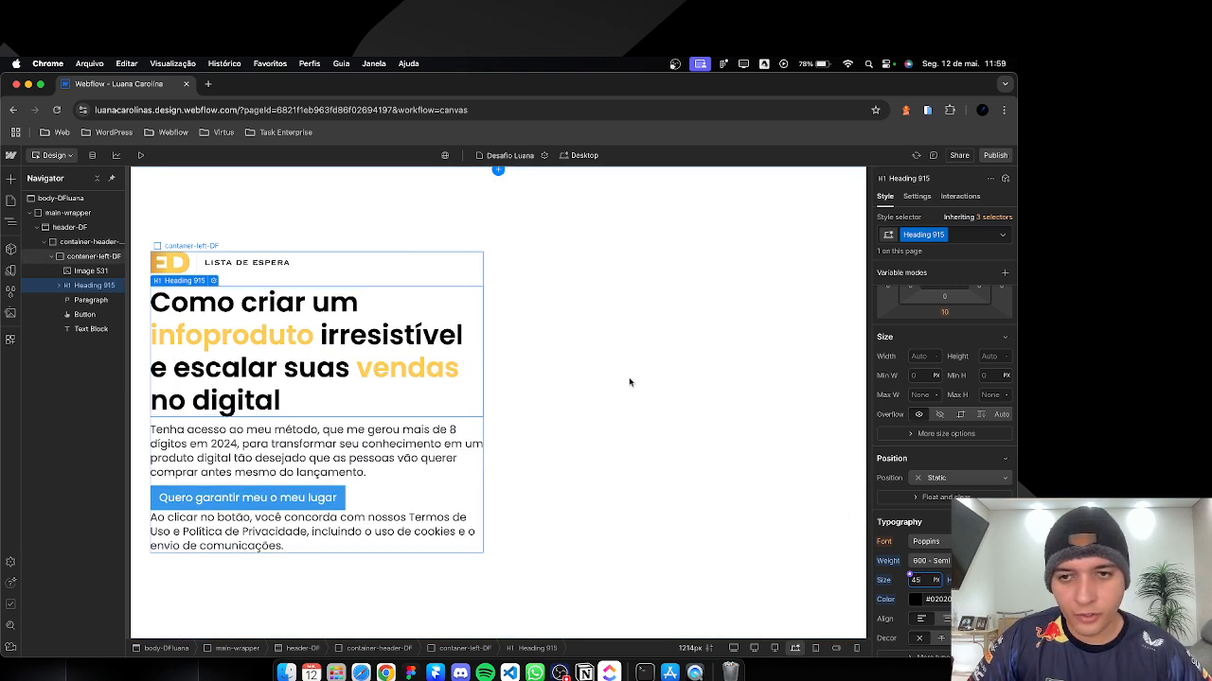
Step: Reduce the main heading's font size in stages through 42 and 40 px down to 38 px
key(Down)
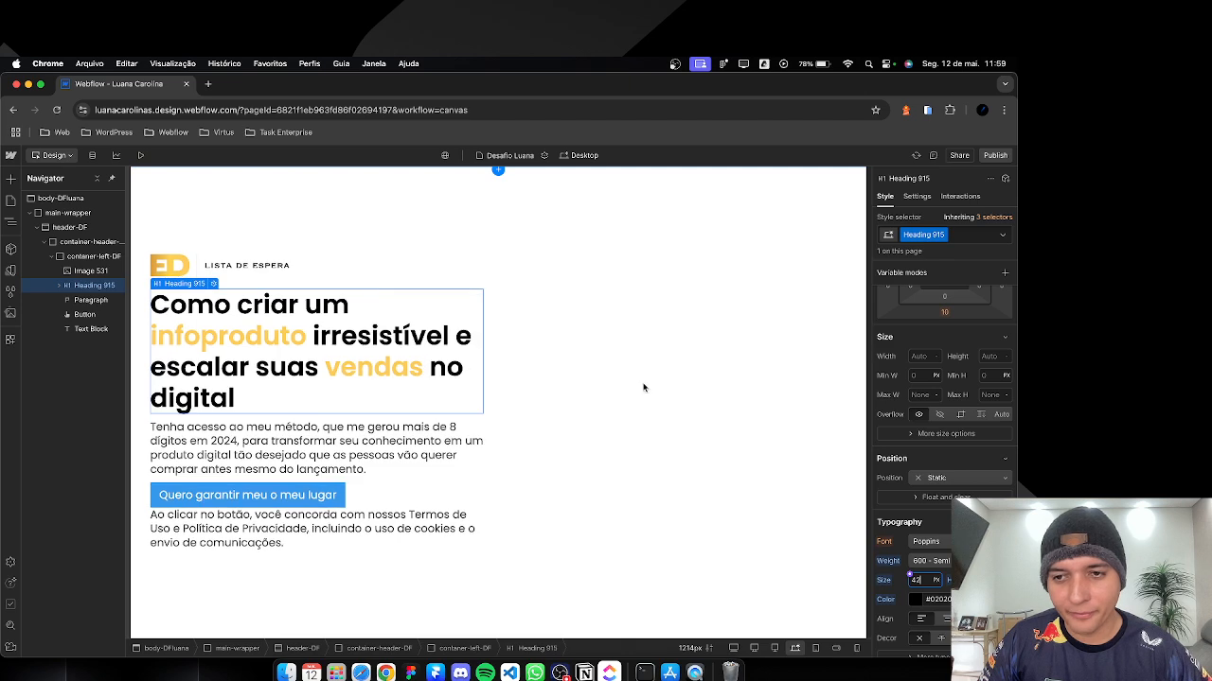
key(Return)
key(Down)
key(Down)
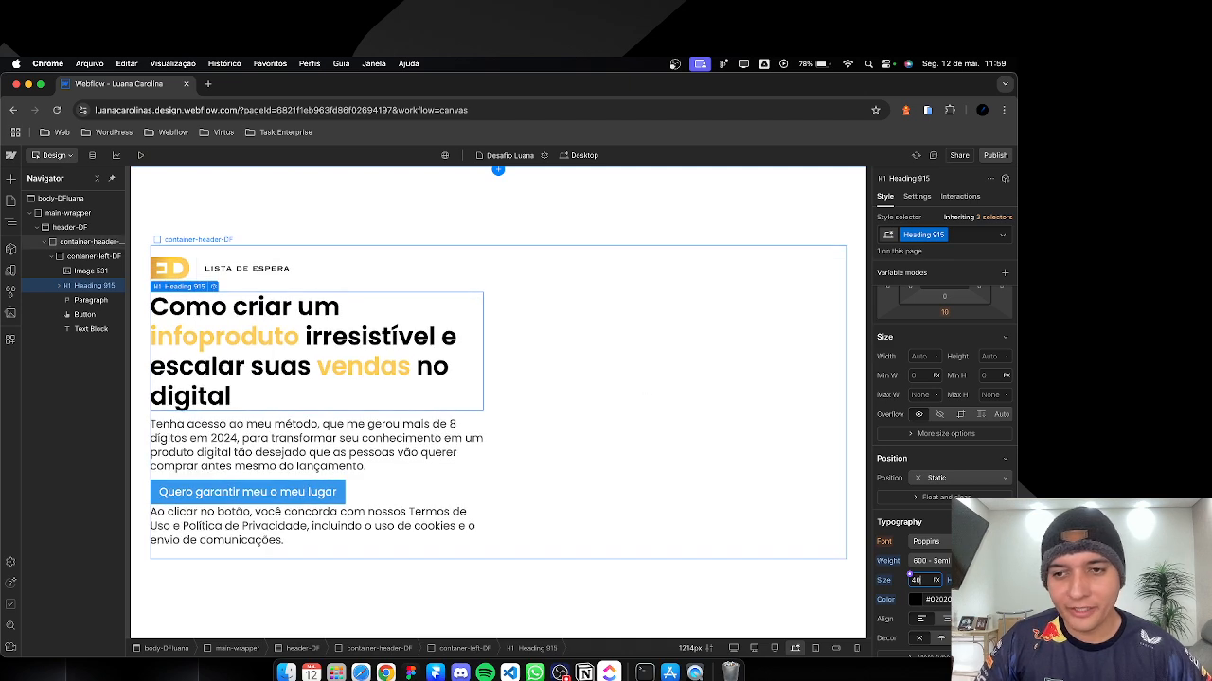
key(Return)
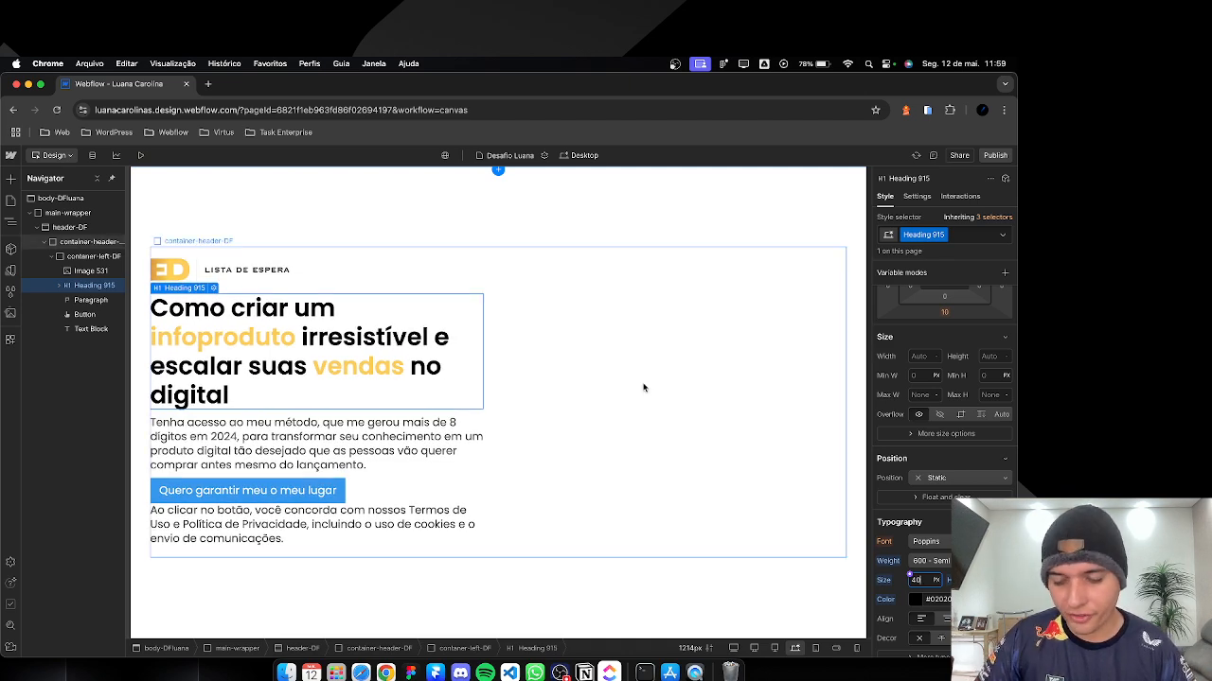
key(Down)
key(Down)
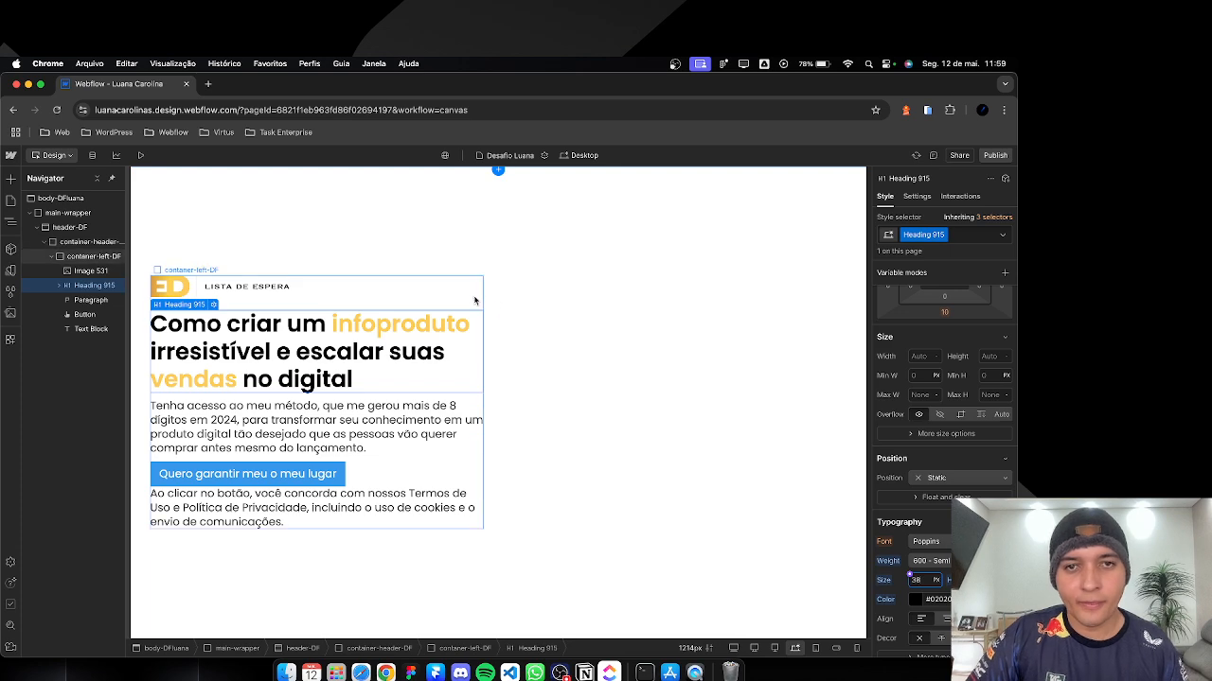
Step: Switch to the Figma design and check the dimensions of the "Aprendiz - 36" frame
key(super+Tab)
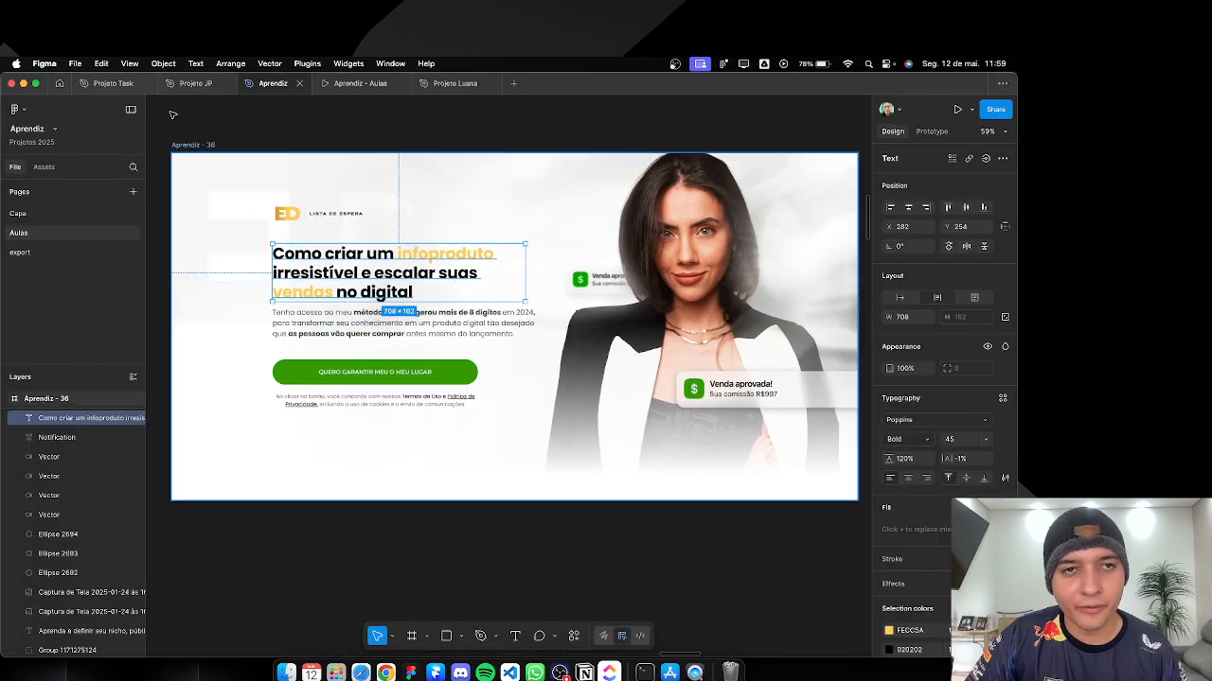
click(189, 146)
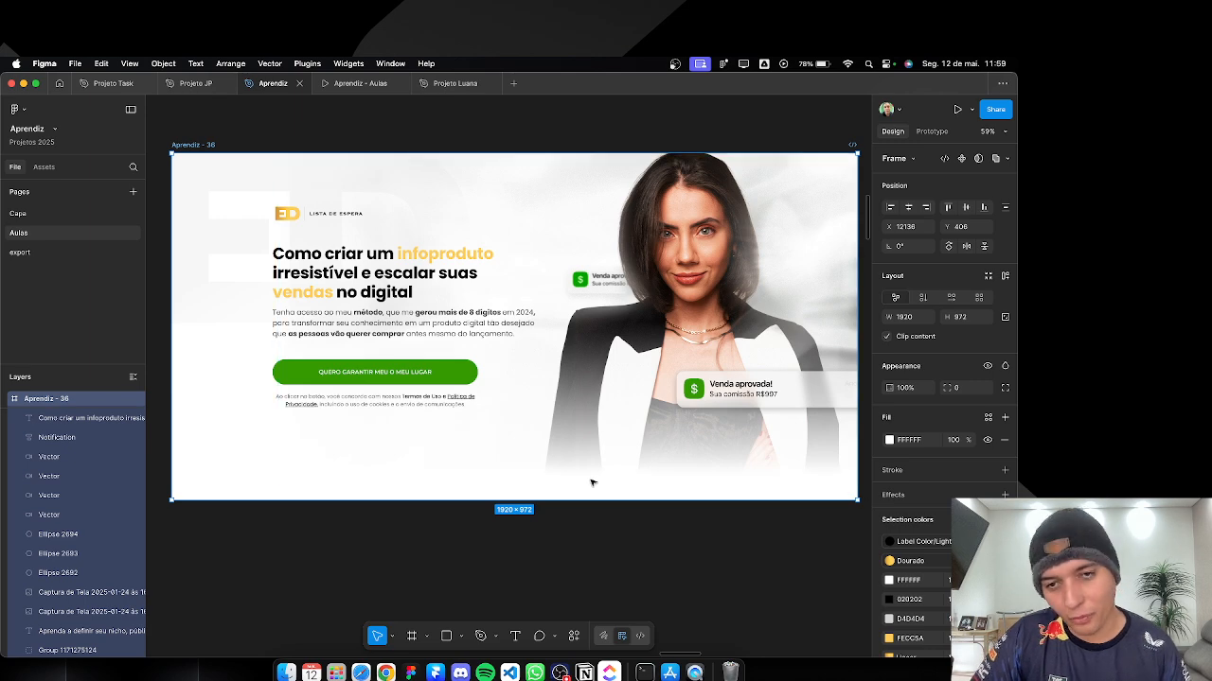
Step: Return to Webflow and set the main heading's font size to 45 px on the 1440 px breakpoint
click(643, 672)
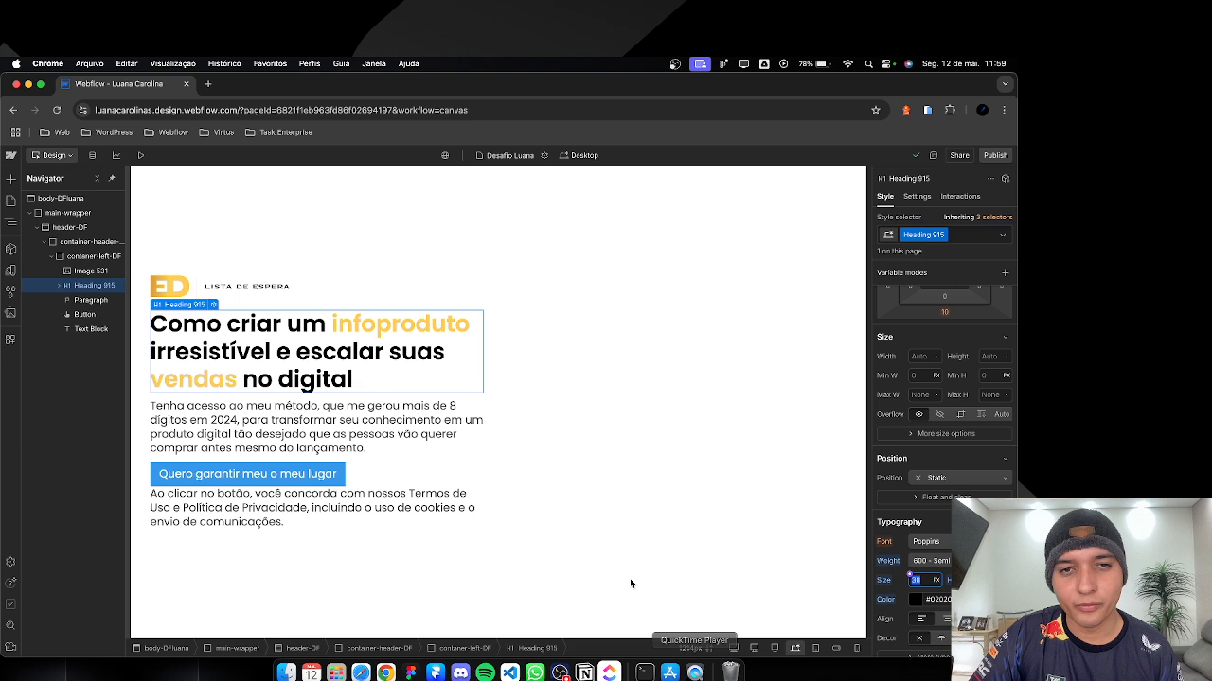
click(753, 648)
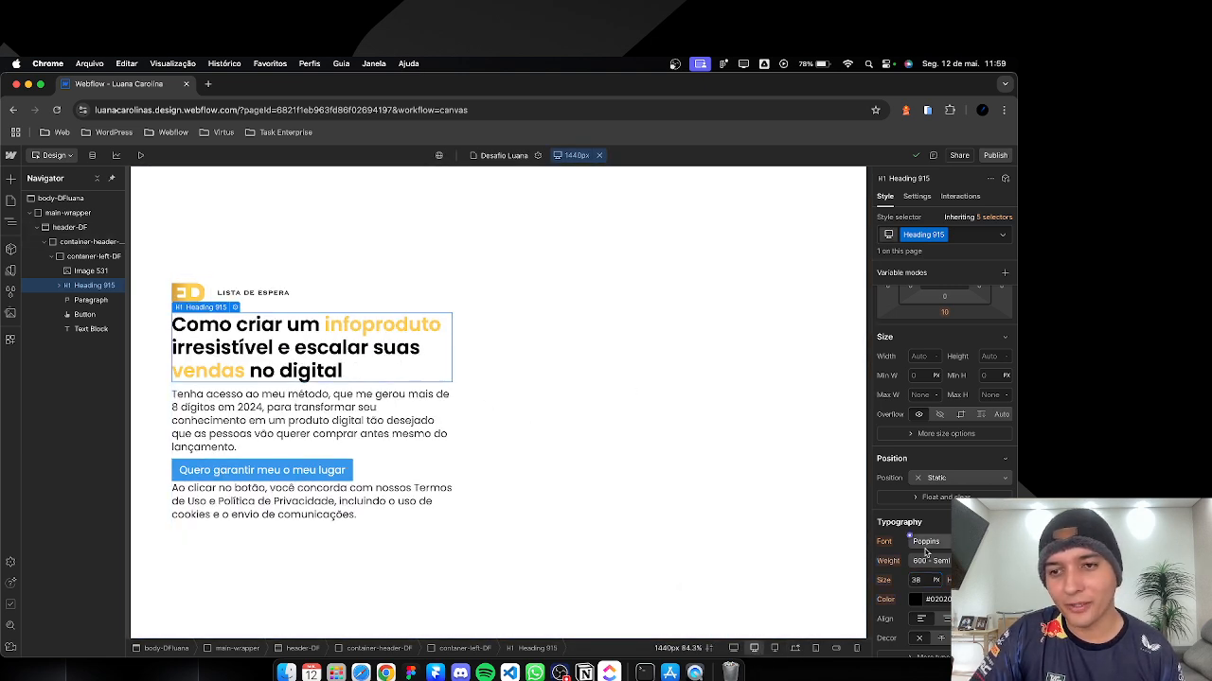
click(915, 581)
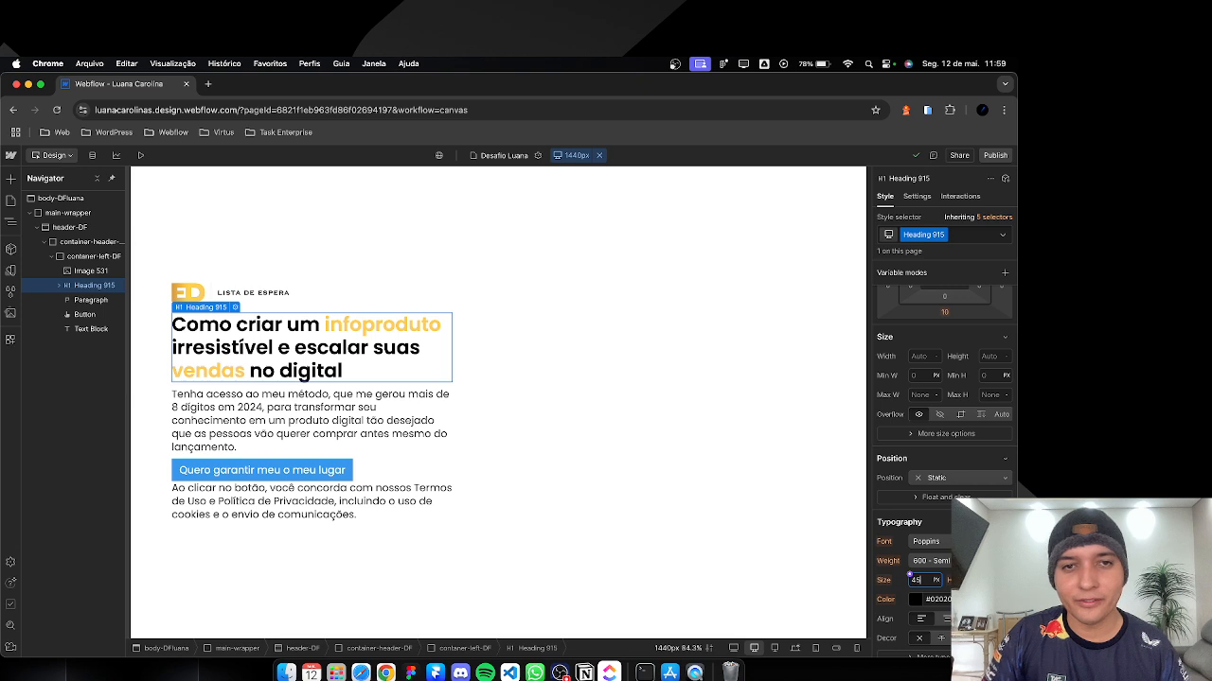
key(Return)
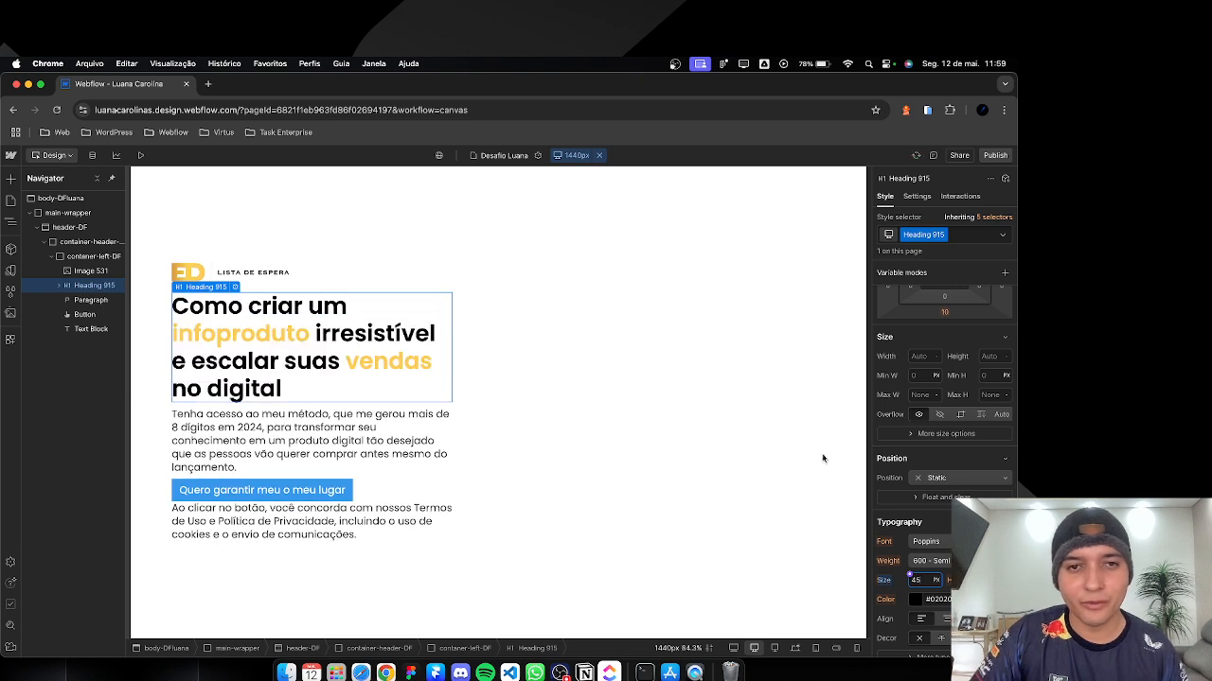
Step: Widen contaner-left-DF on the 1440 px breakpoint, trying maximum widths of 600 and 620 px and settling on 650 px
click(422, 278)
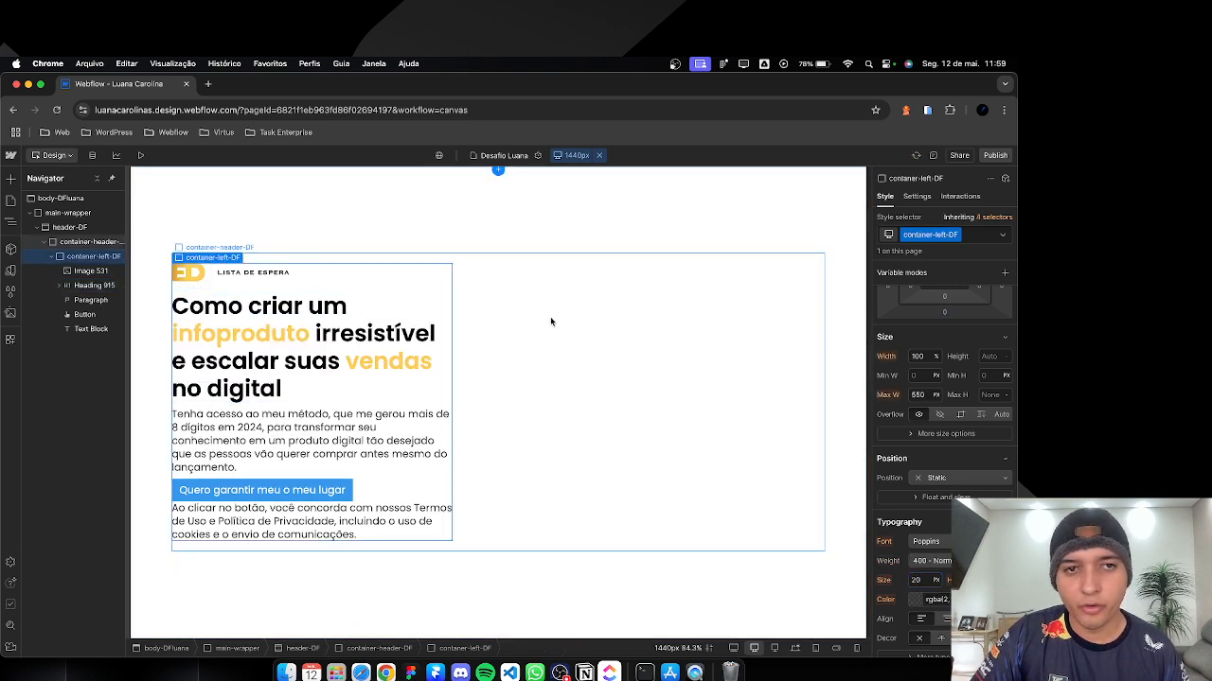
click(917, 395)
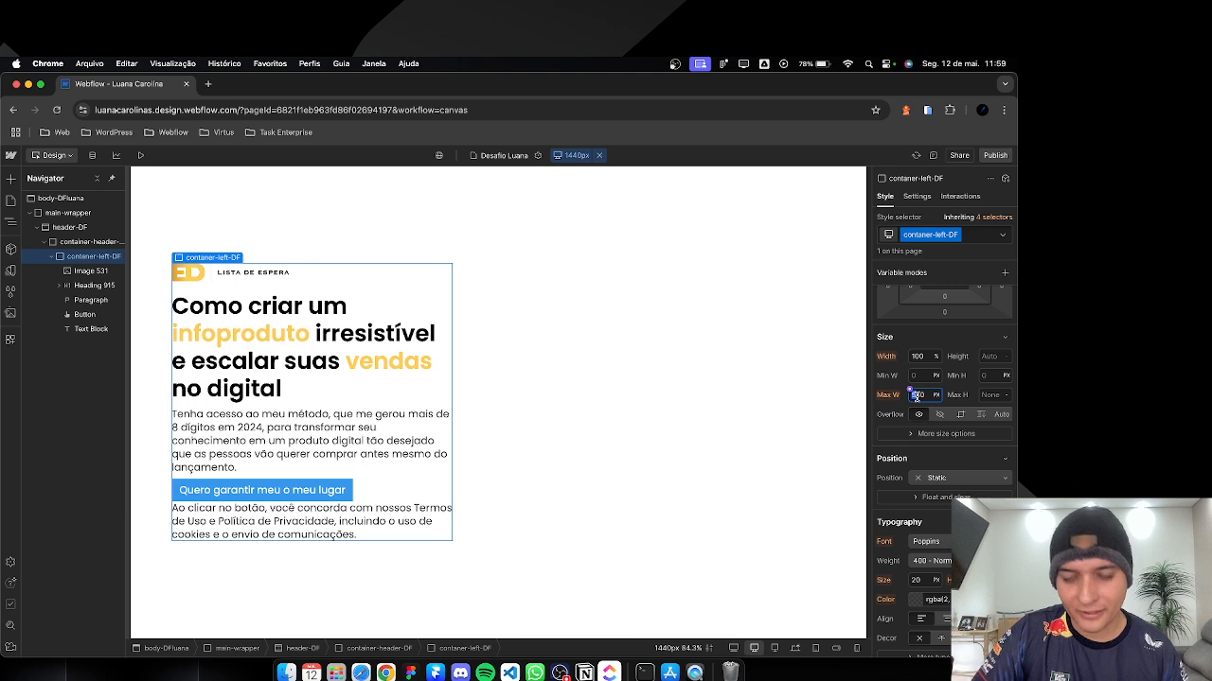
text(50)
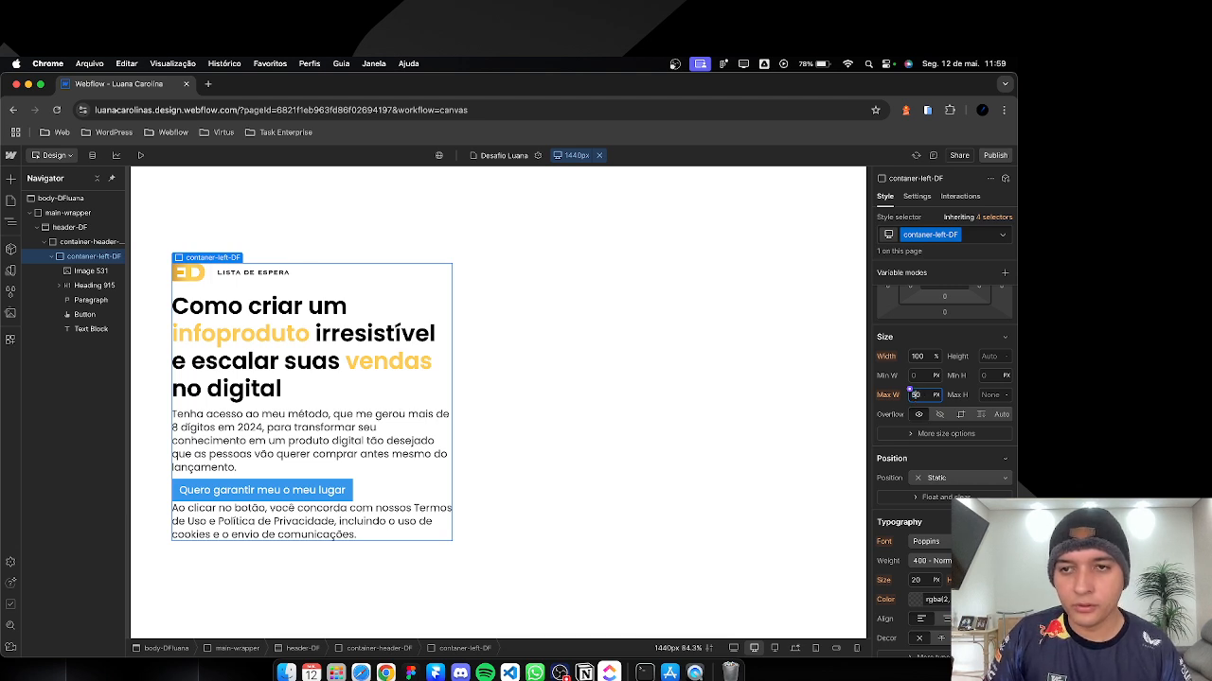
key(Return)
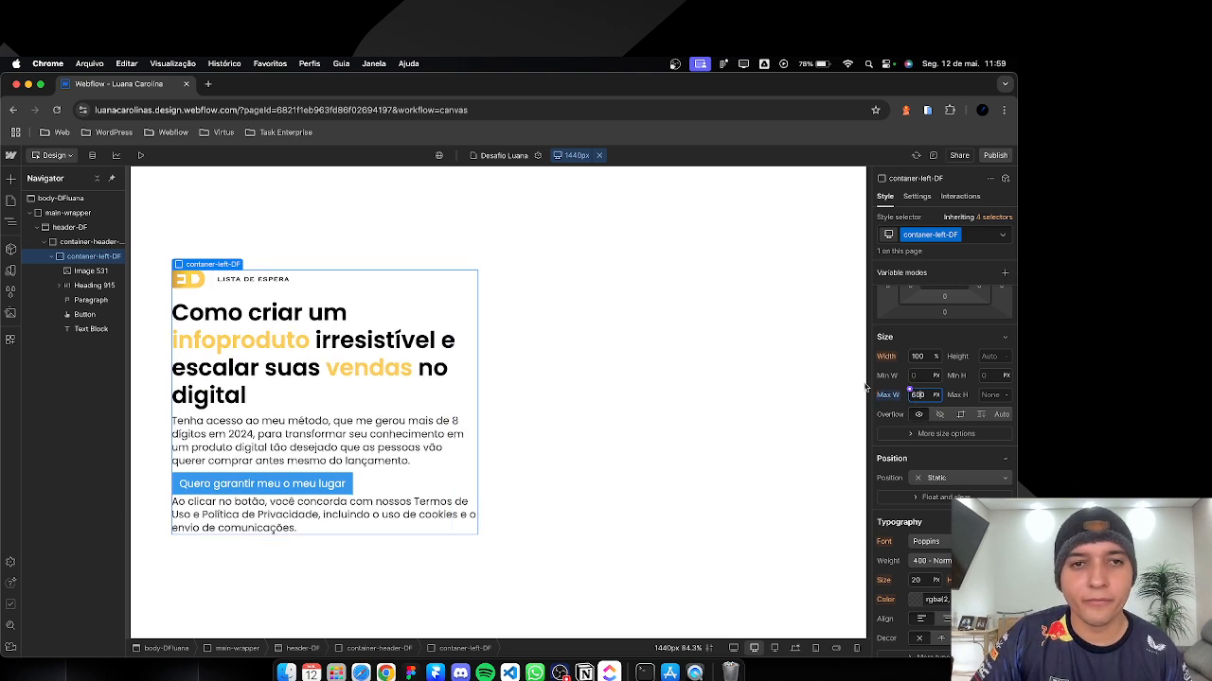
click(398, 344)
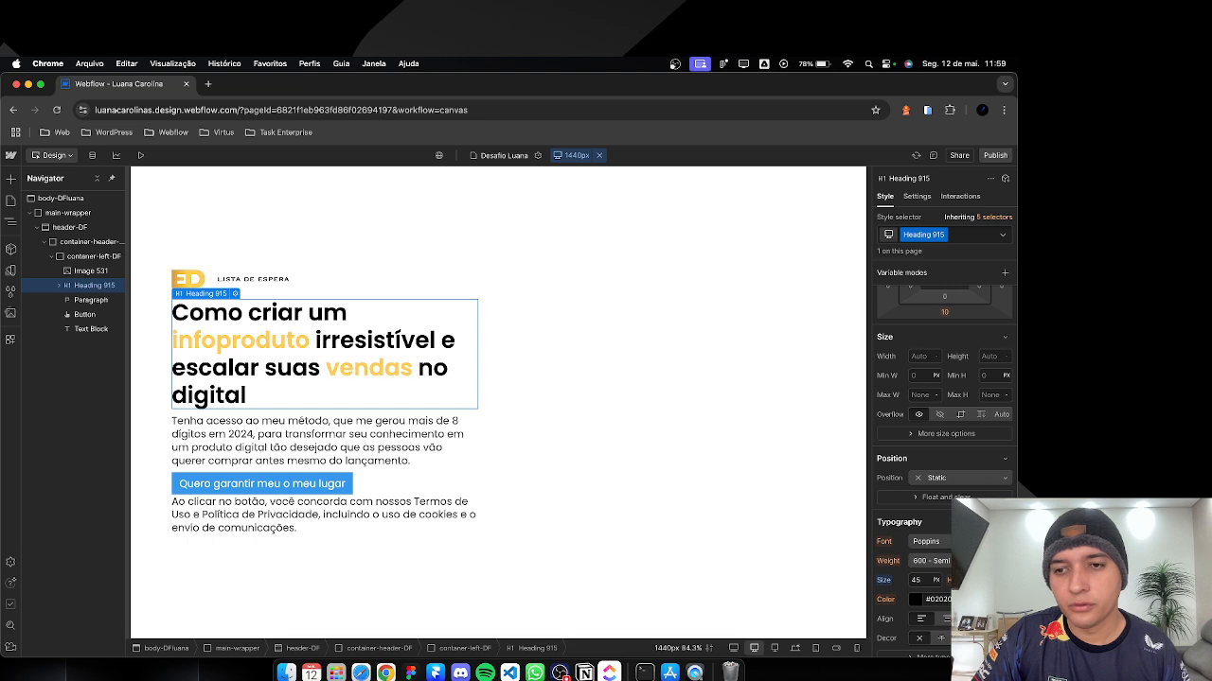
click(454, 293)
click(916, 395)
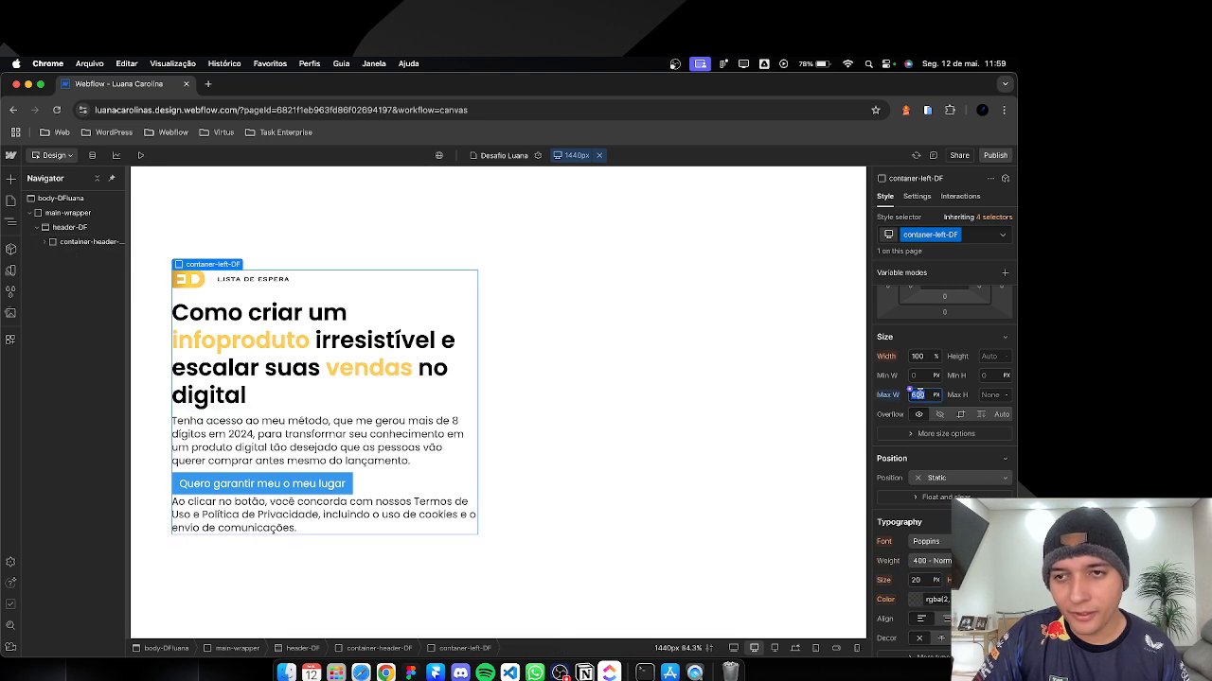
text(620)
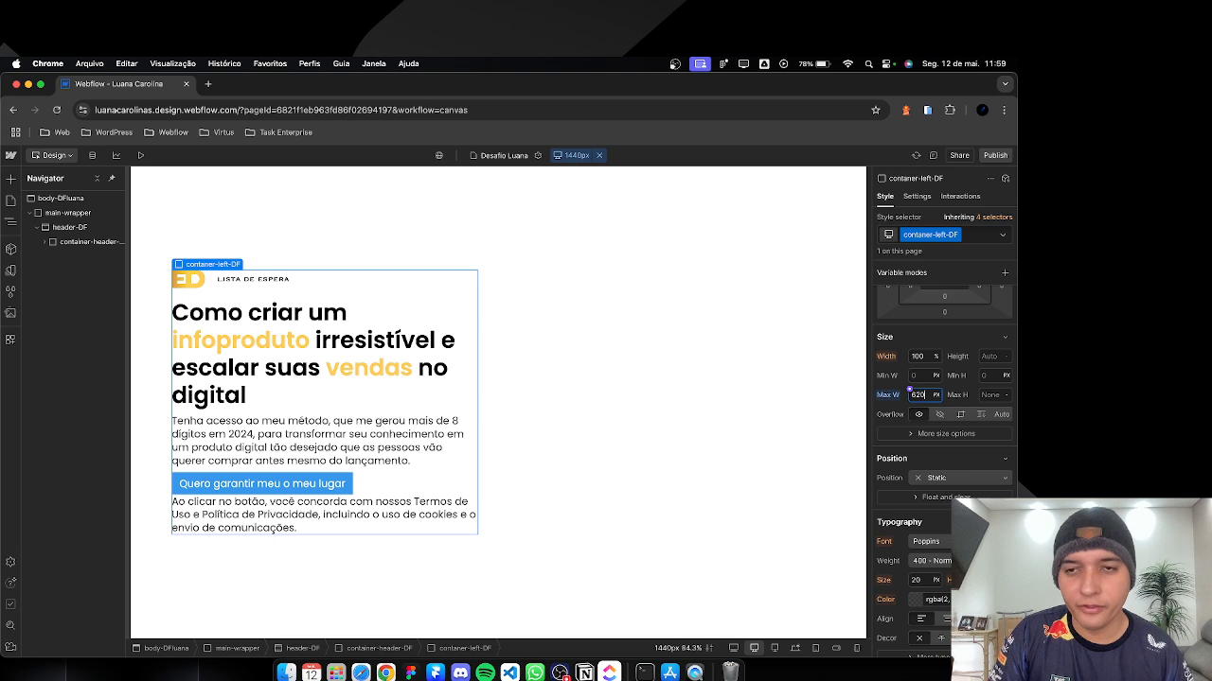
key(Return)
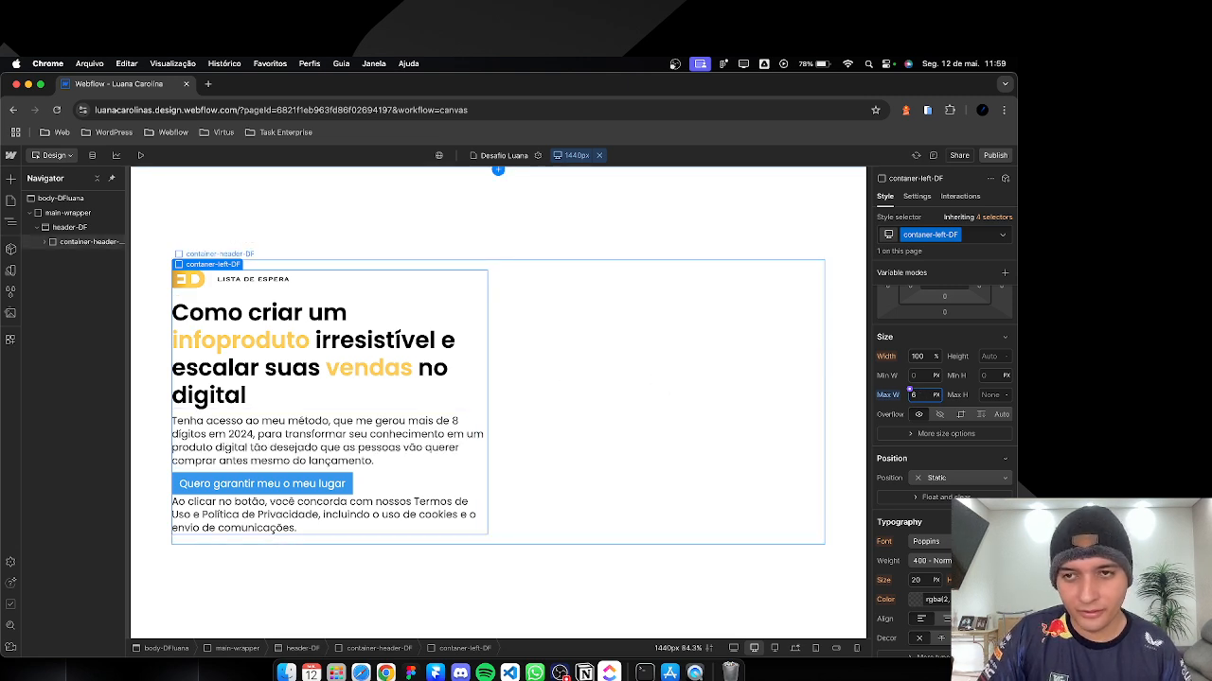
key(Return)
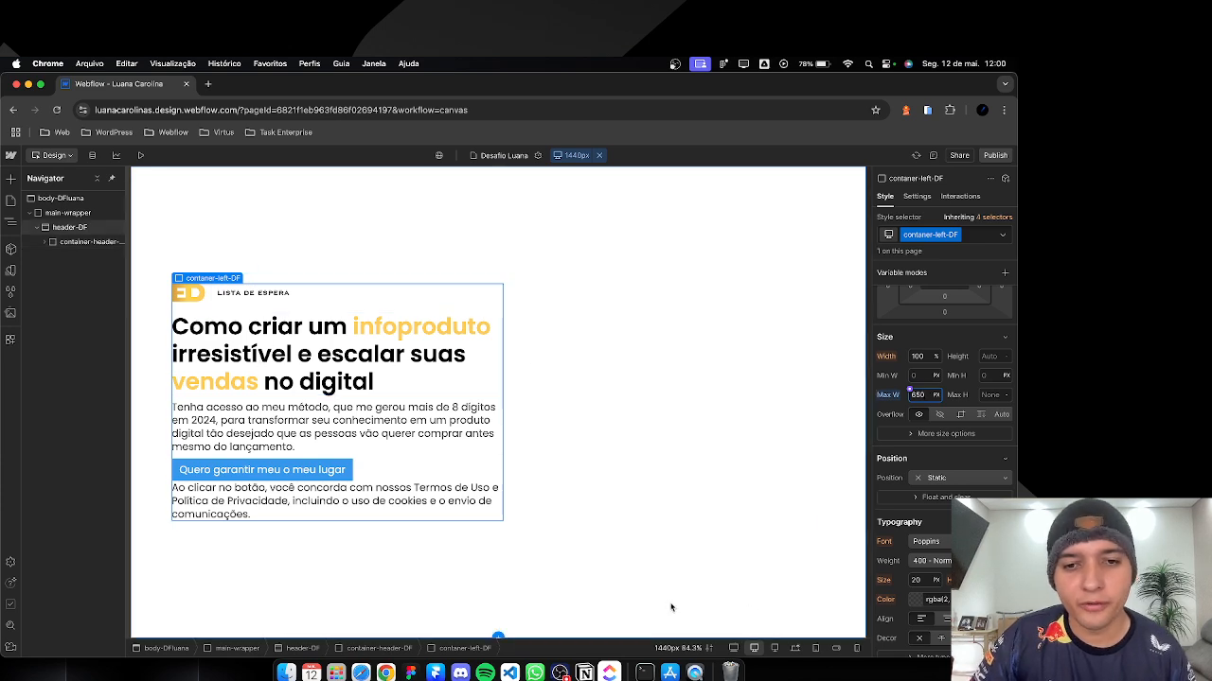
Step: Switch to Spotify, skip the current track and play "Água de beber - Lofi" from the open playlist
click(484, 672)
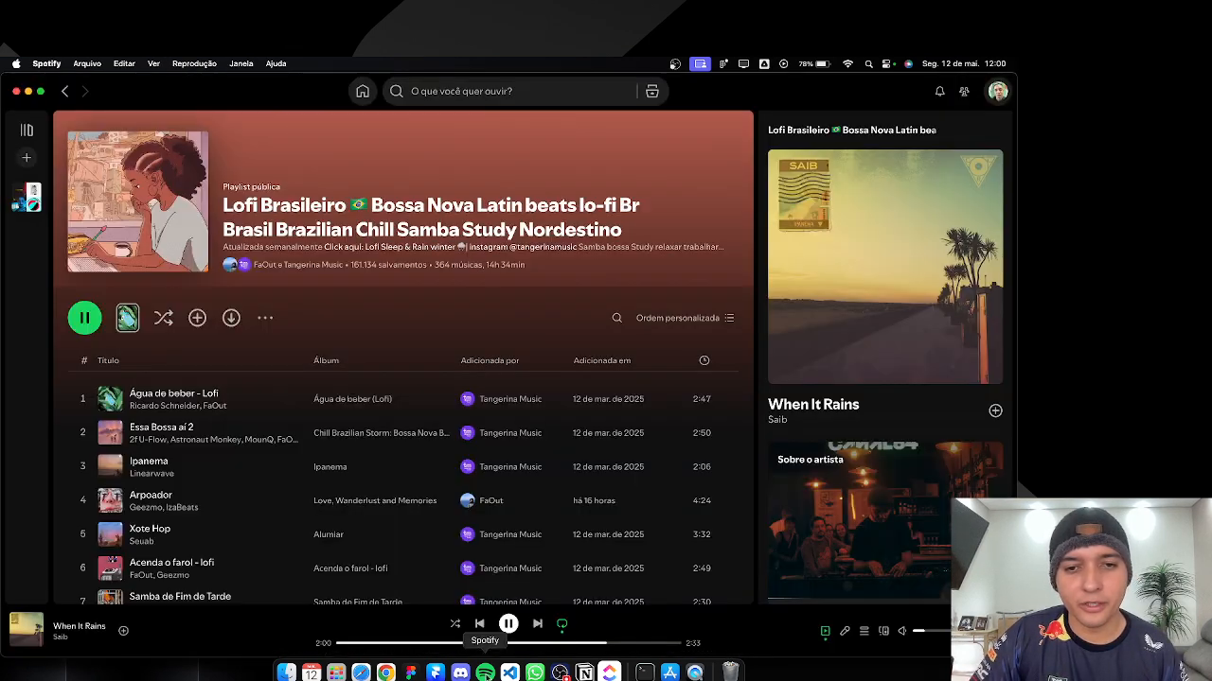
click(538, 625)
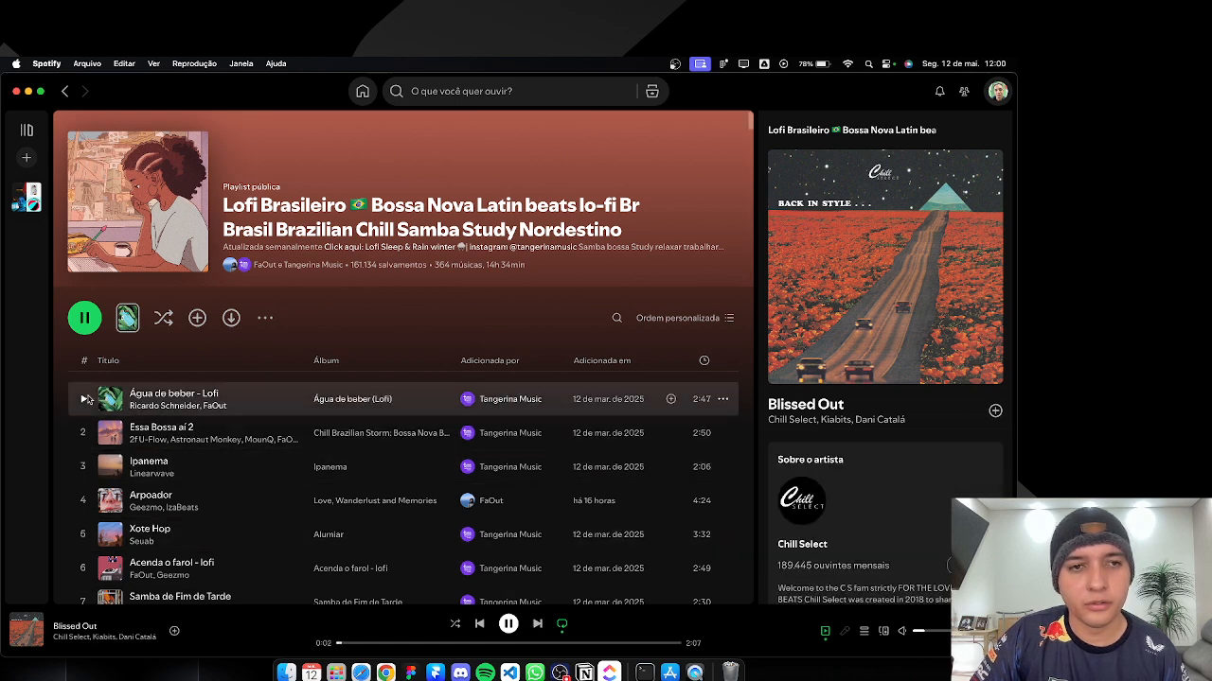
click(82, 398)
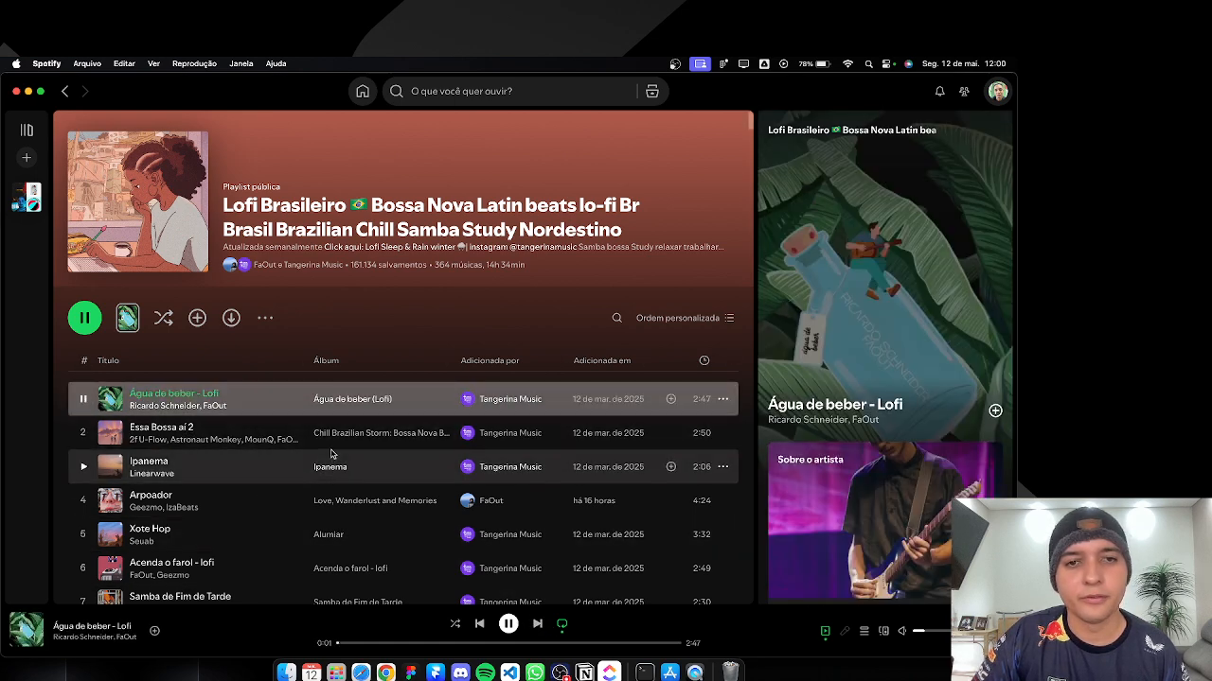
Step: Return to Webflow and compare the header layout at the Desktop and 1440 px breakpoints
key(super+Tab)
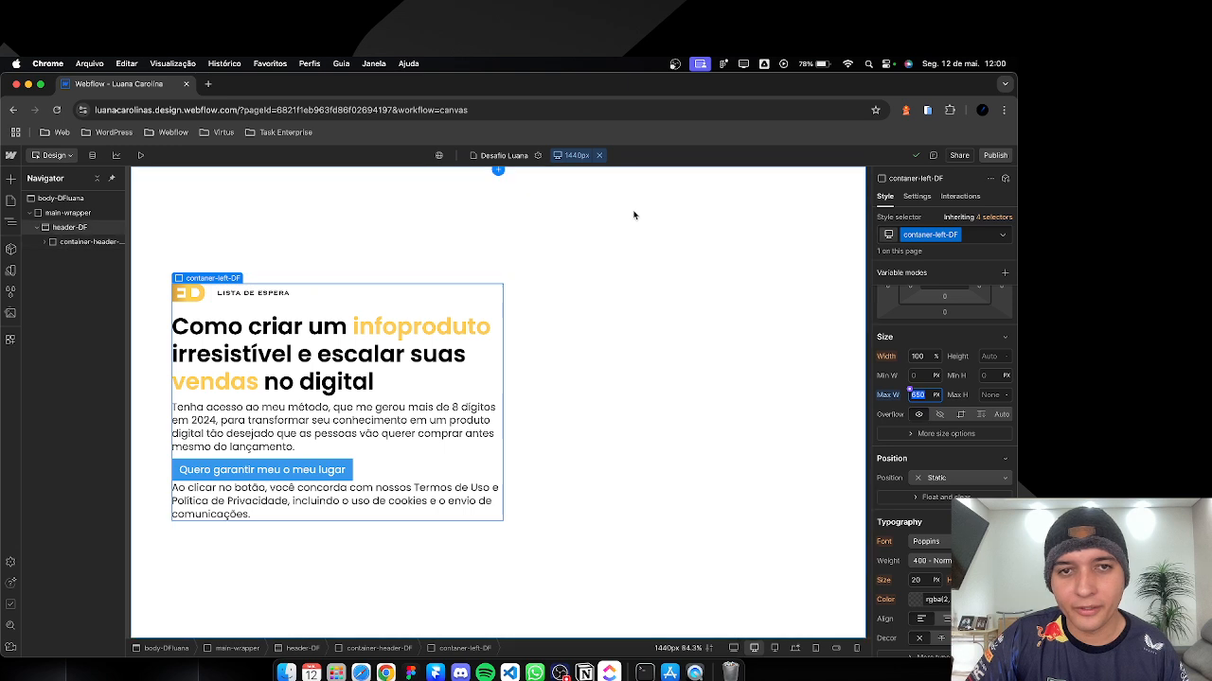
click(599, 156)
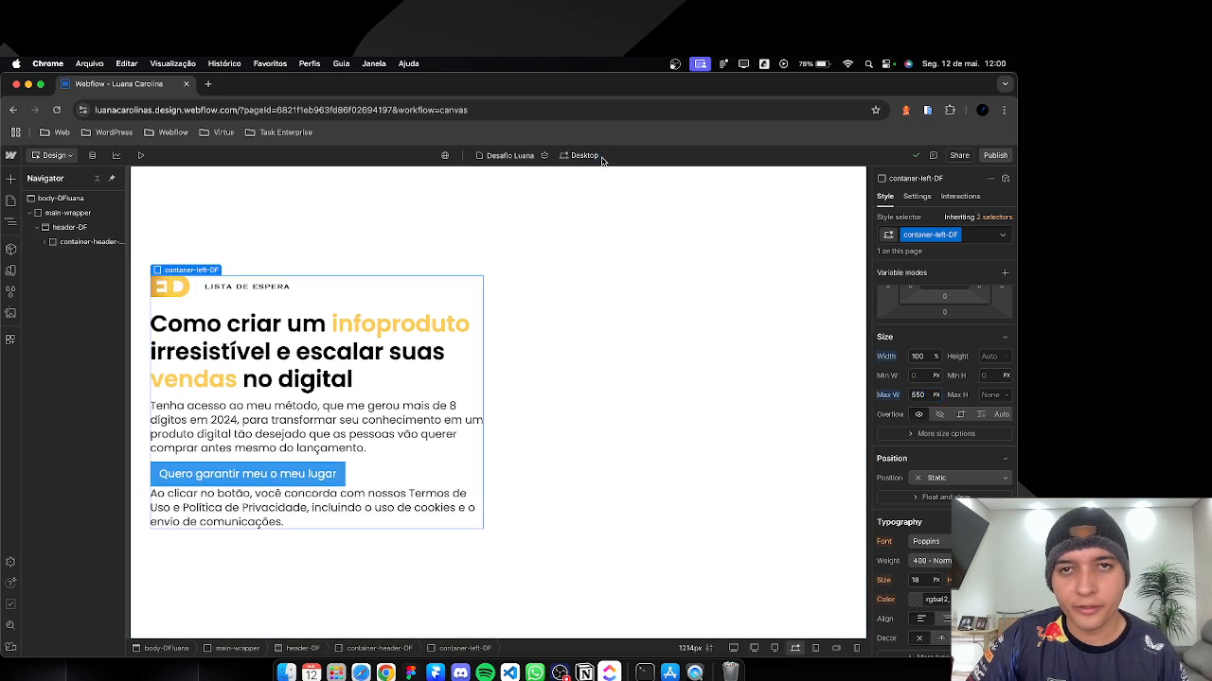
click(753, 649)
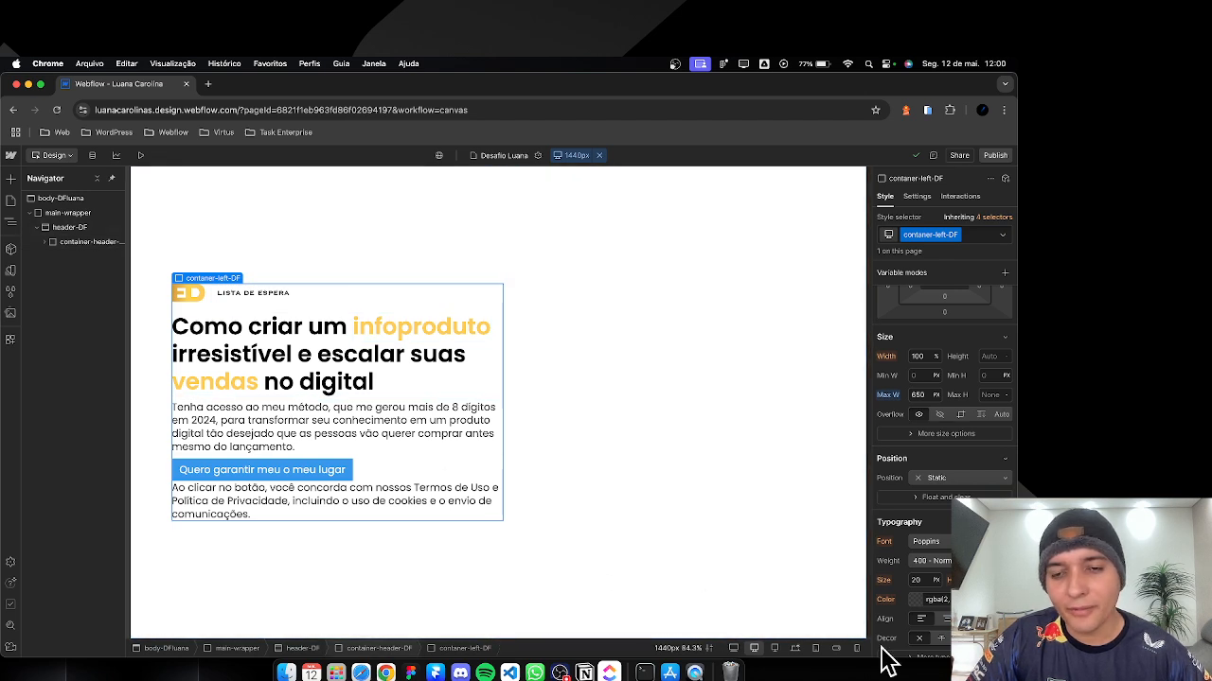
Step: Switch the canvas to the base Desktop breakpoint, then go to Figma and inspect the header paragraph's text properties
click(797, 649)
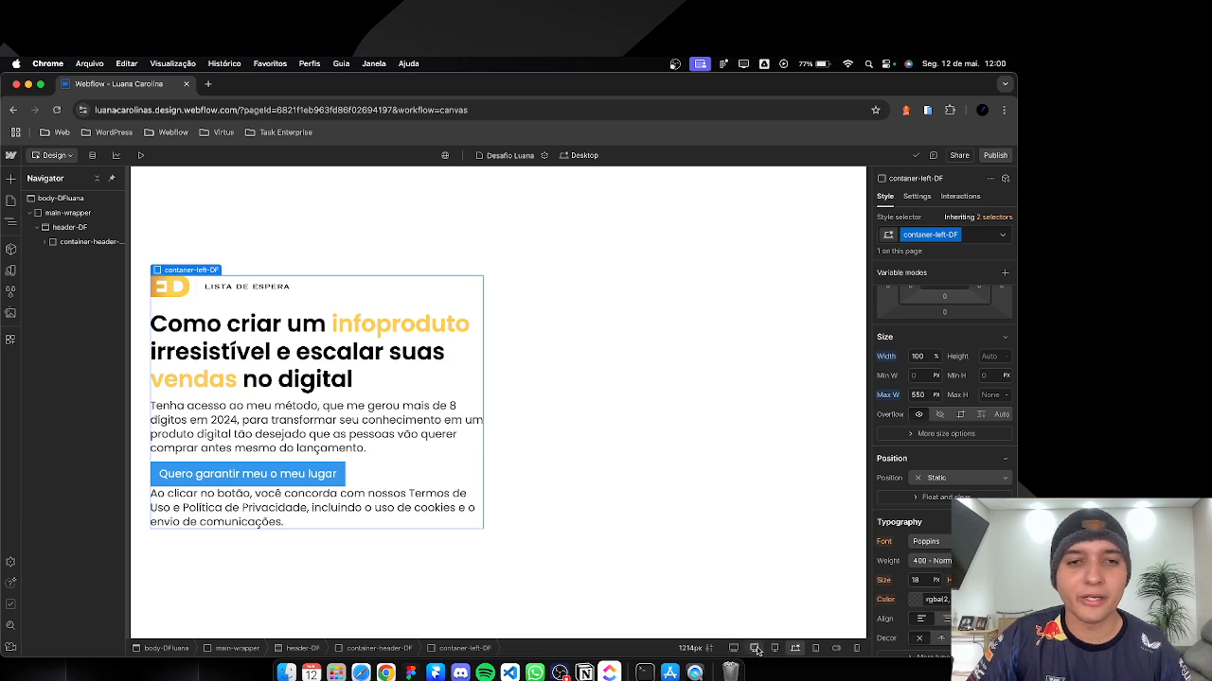
key(super+Tab)
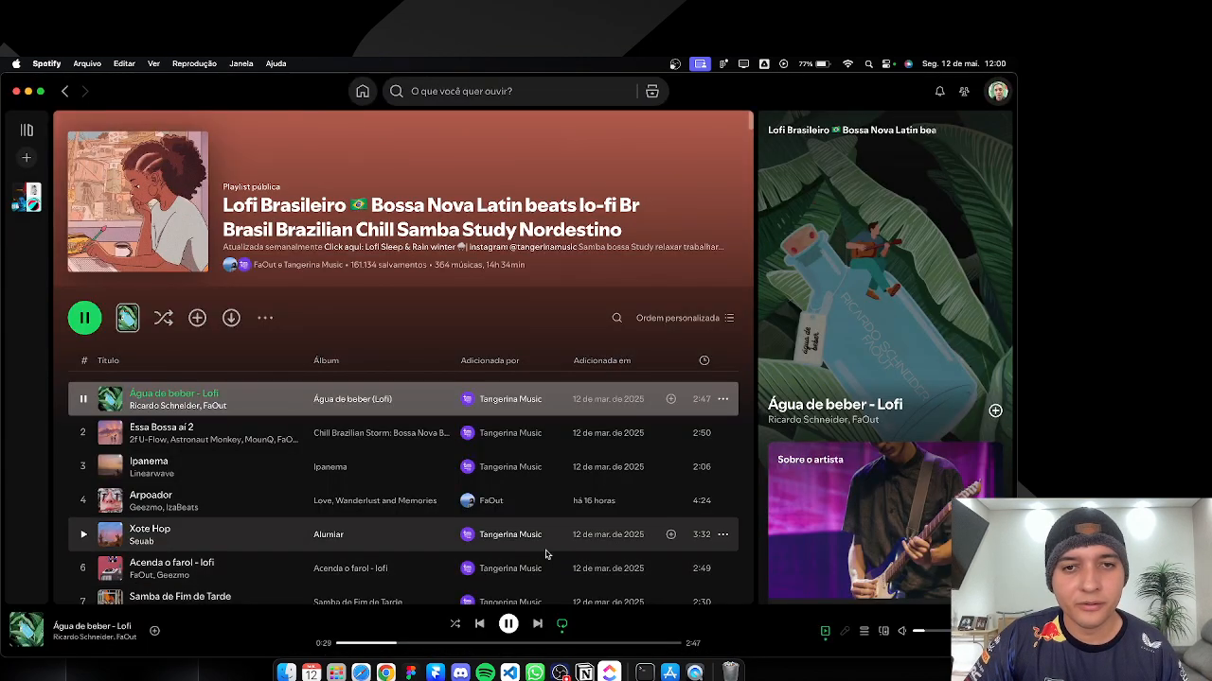
key(super+Tab)
key(super+Tab)
click(492, 390)
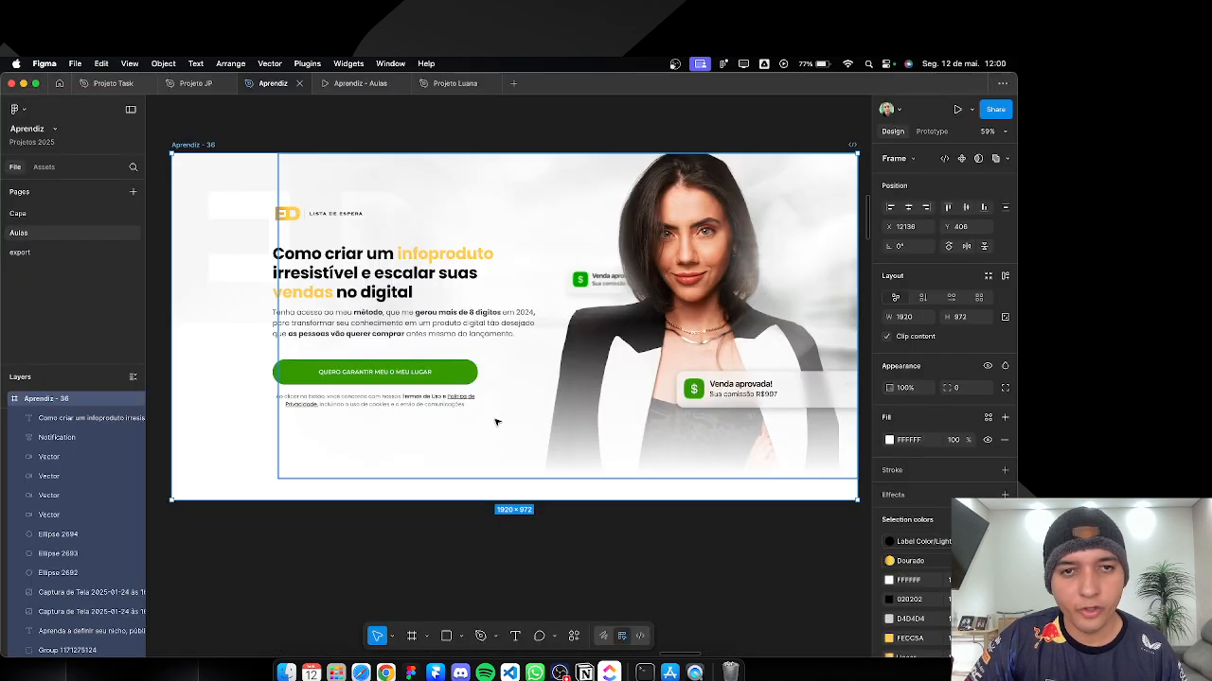
click(306, 324)
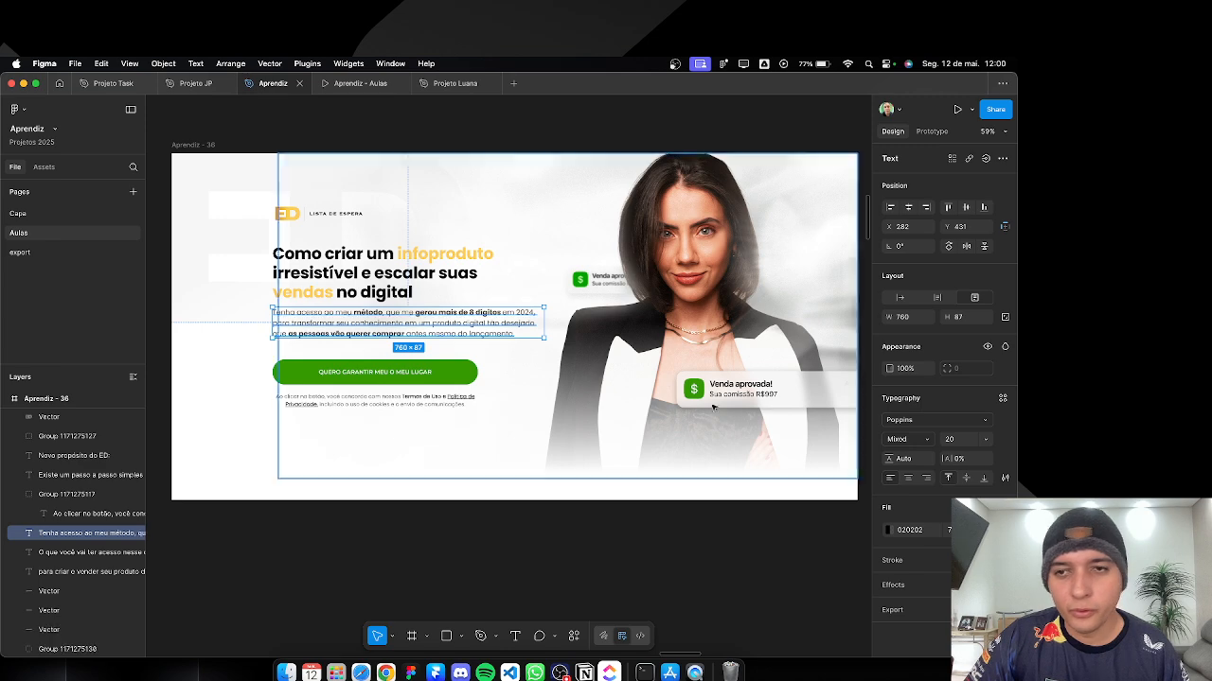
Step: Return to Webflow and set the header paragraph's font size to 14 px with a tighter line height on the Desktop breakpoint
key(super+Tab)
click(320, 421)
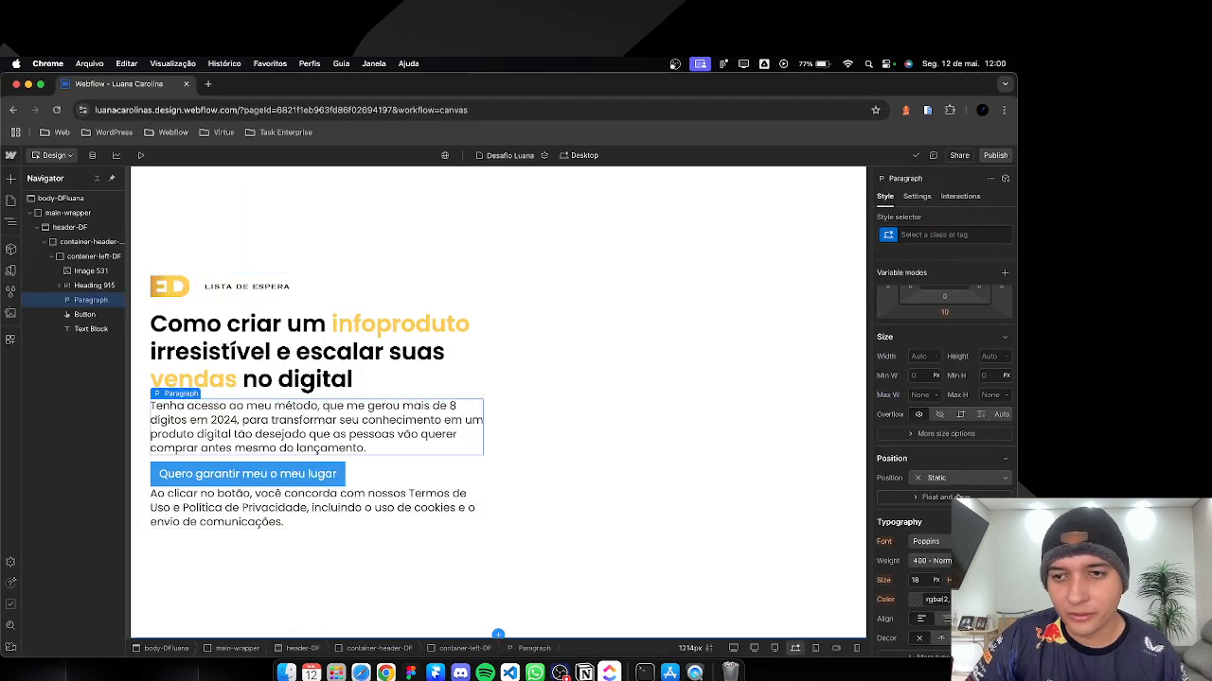
click(915, 580)
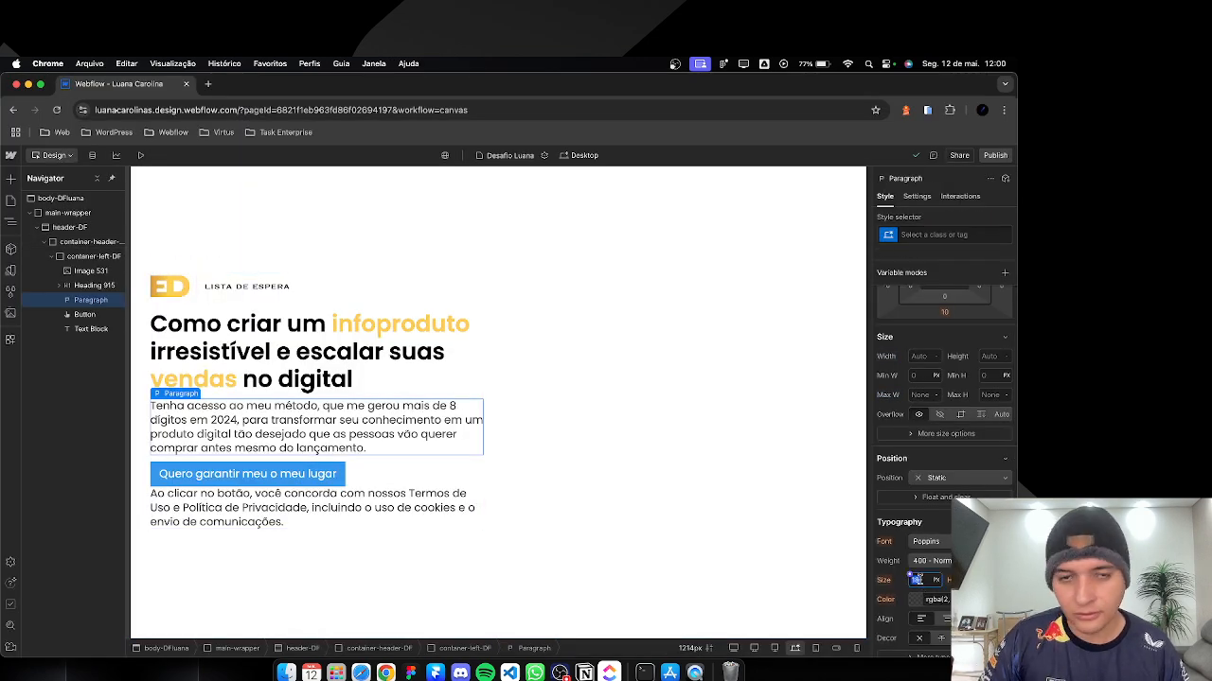
text(17)
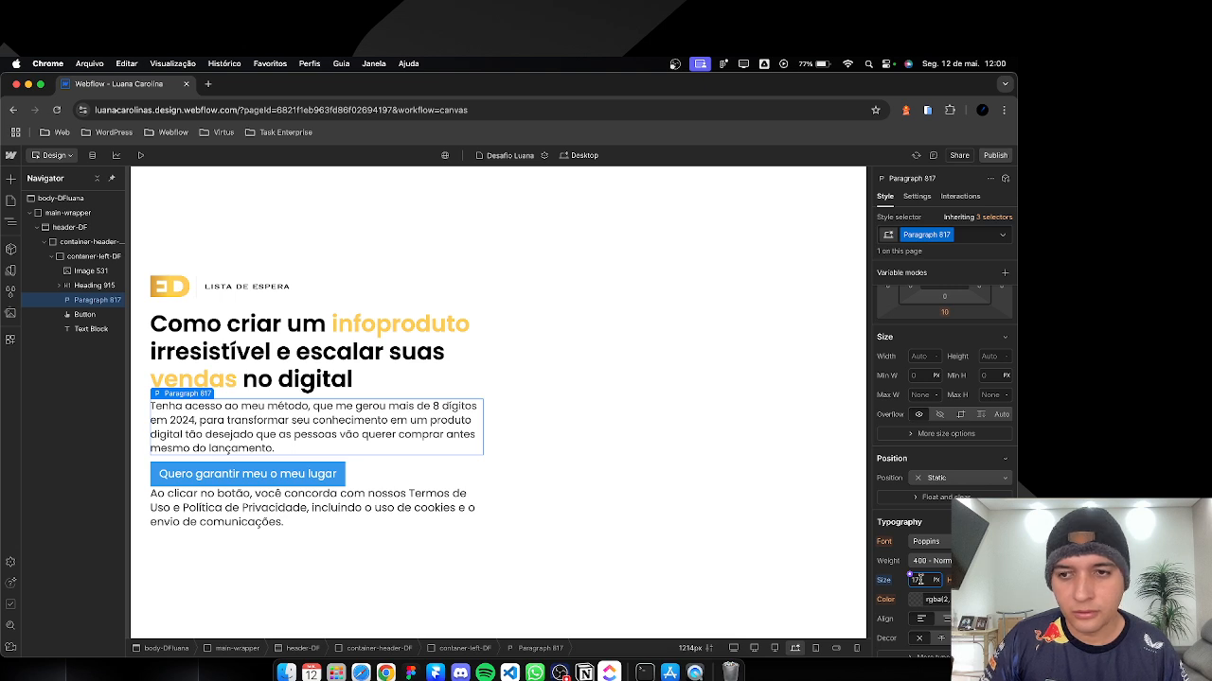
key(Down)
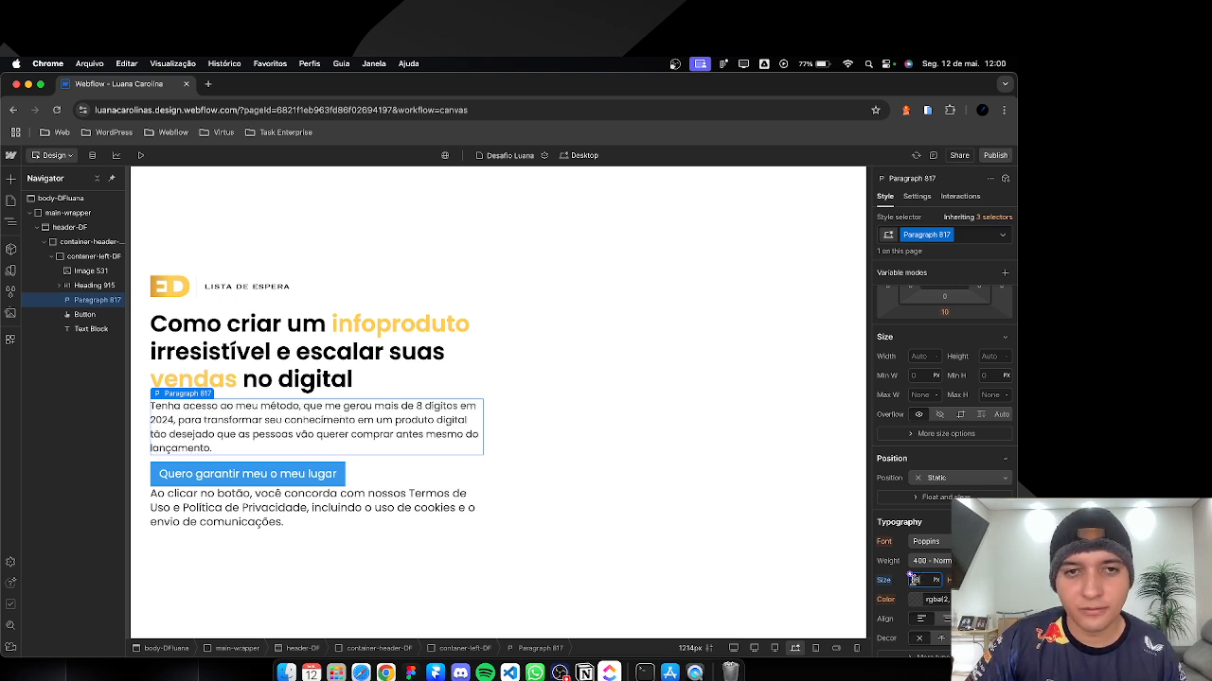
key(Down)
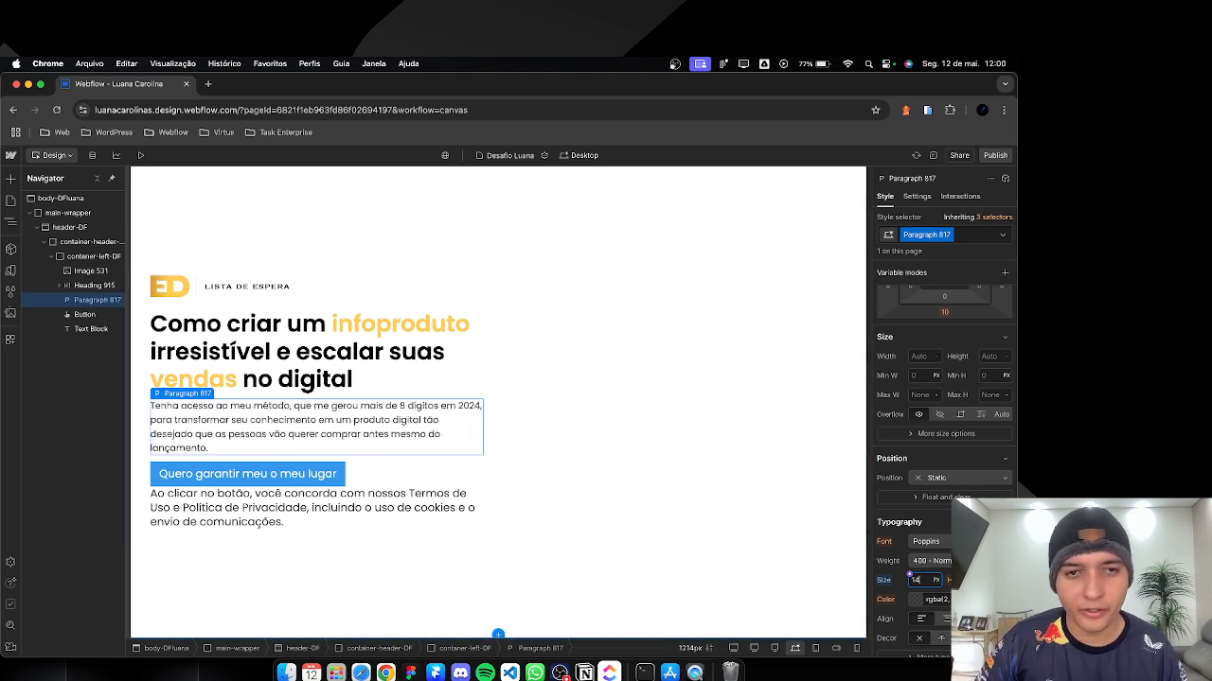
click(915, 579)
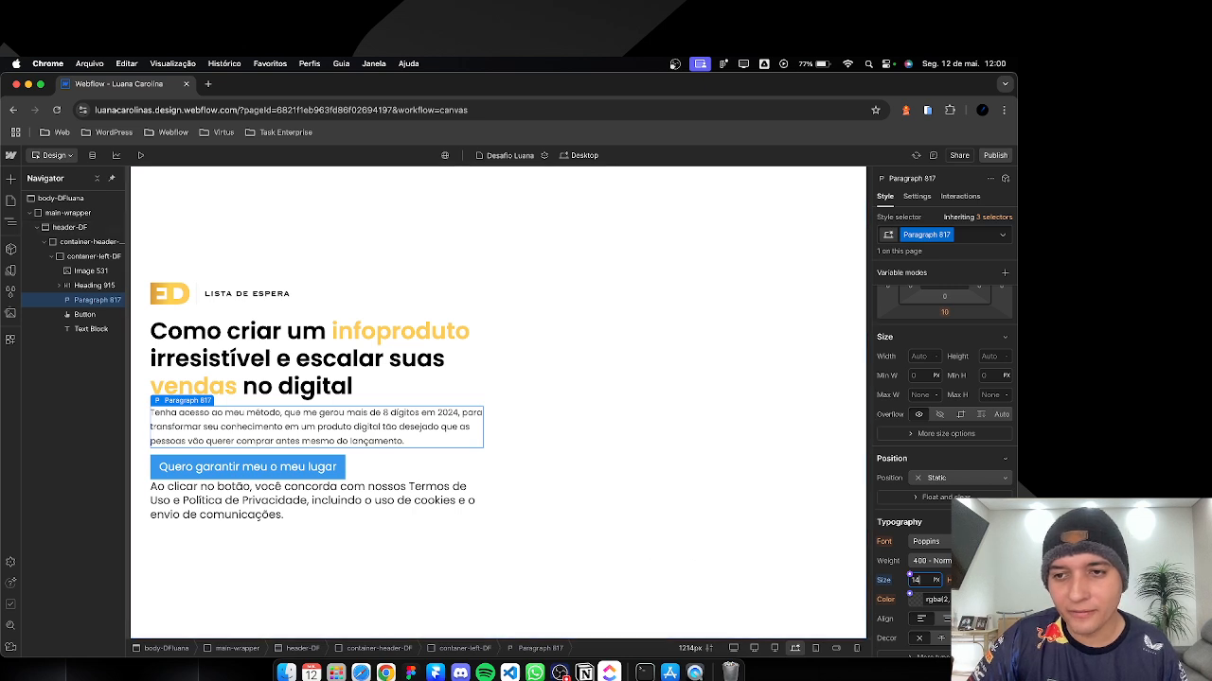
key(Tab)
key(Return)
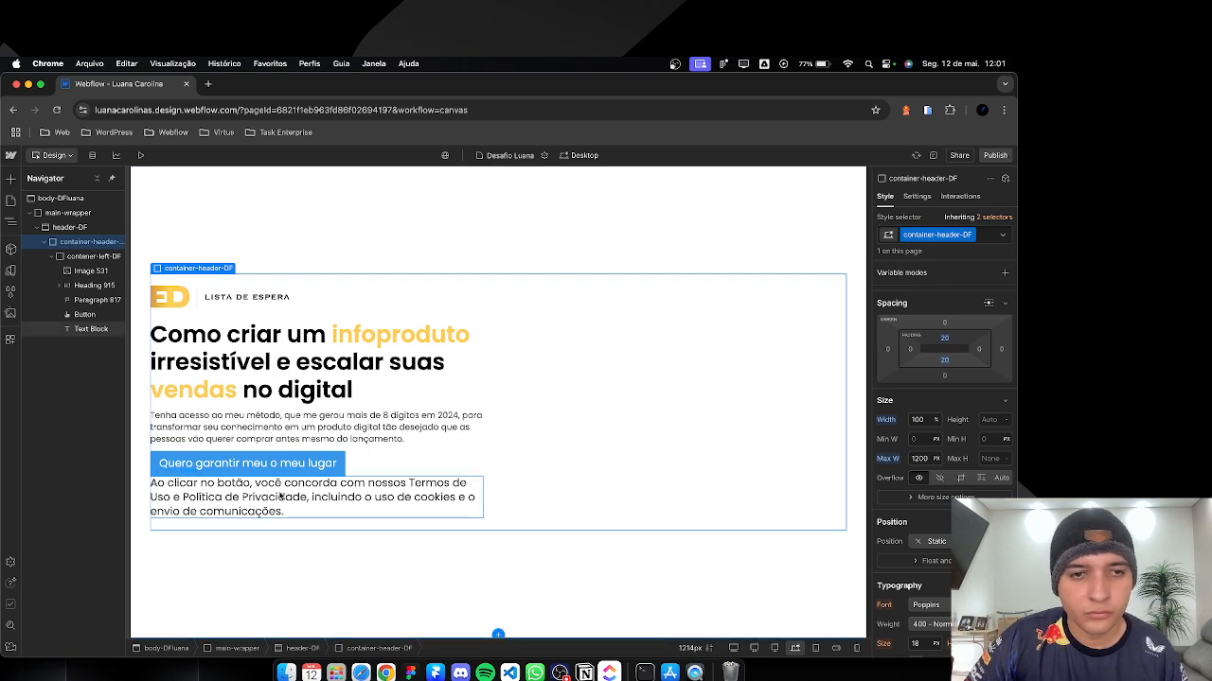
Step: Check the terms-of-use text below the button against the Figma design and set its font size to 12 px in Webflow
click(339, 481)
key(super+Tab)
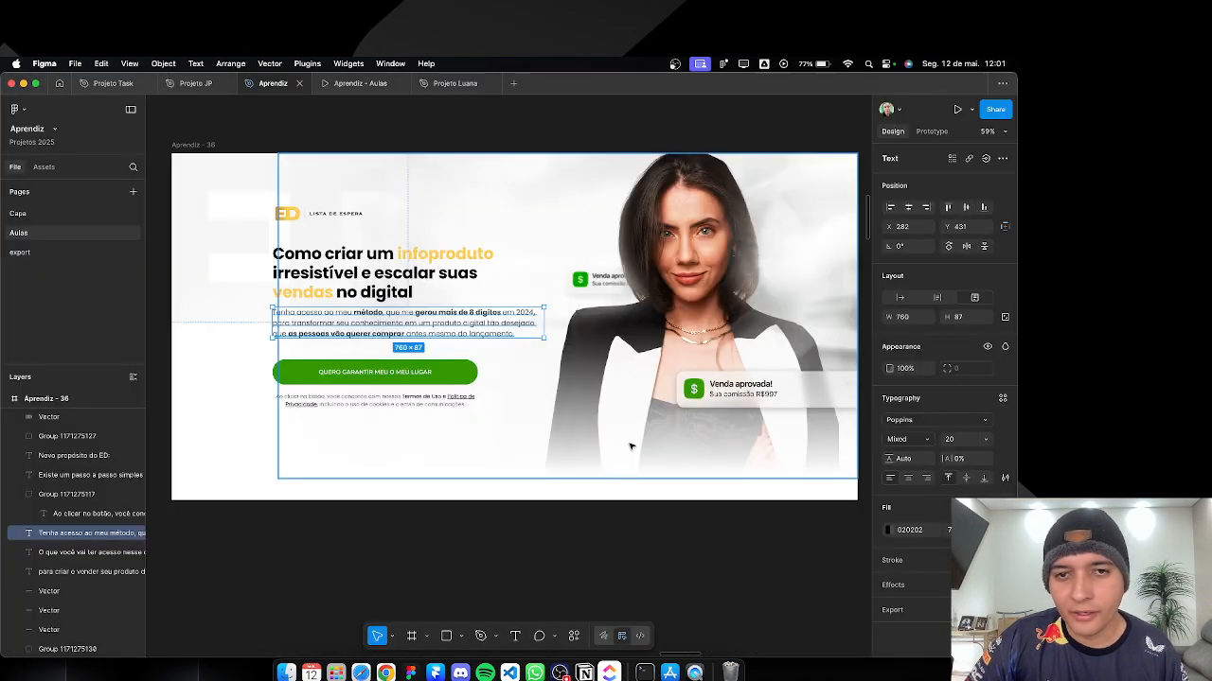
key(super+Tab)
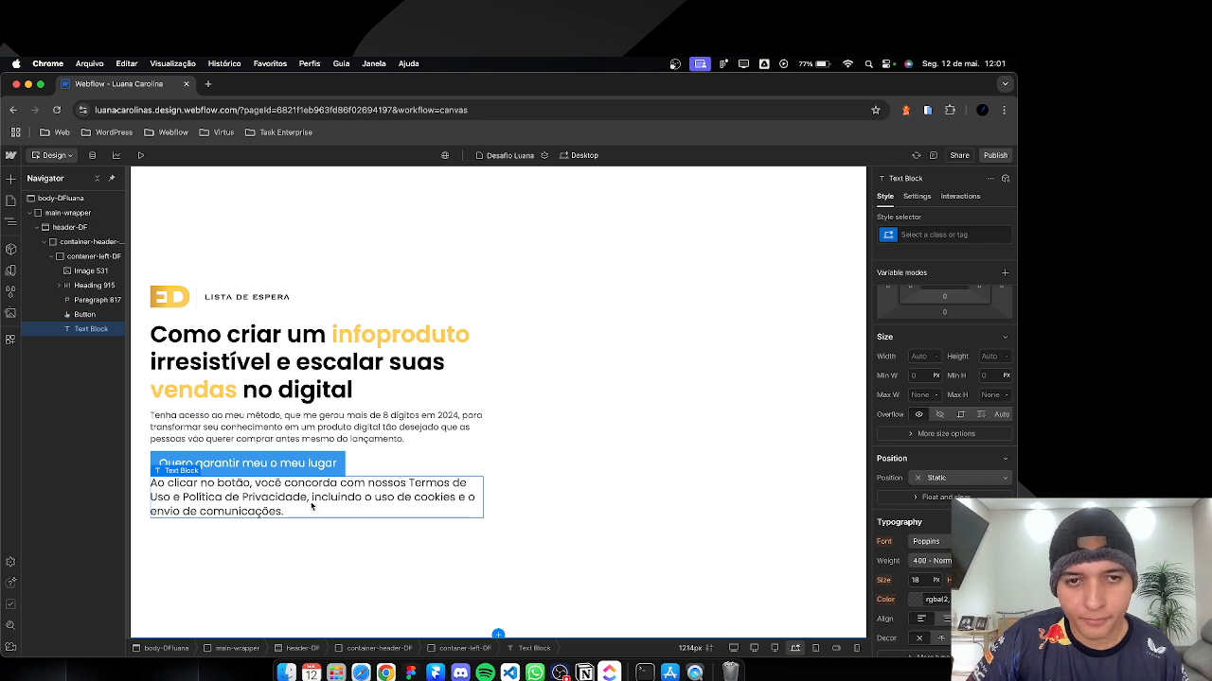
click(918, 579)
text(1)
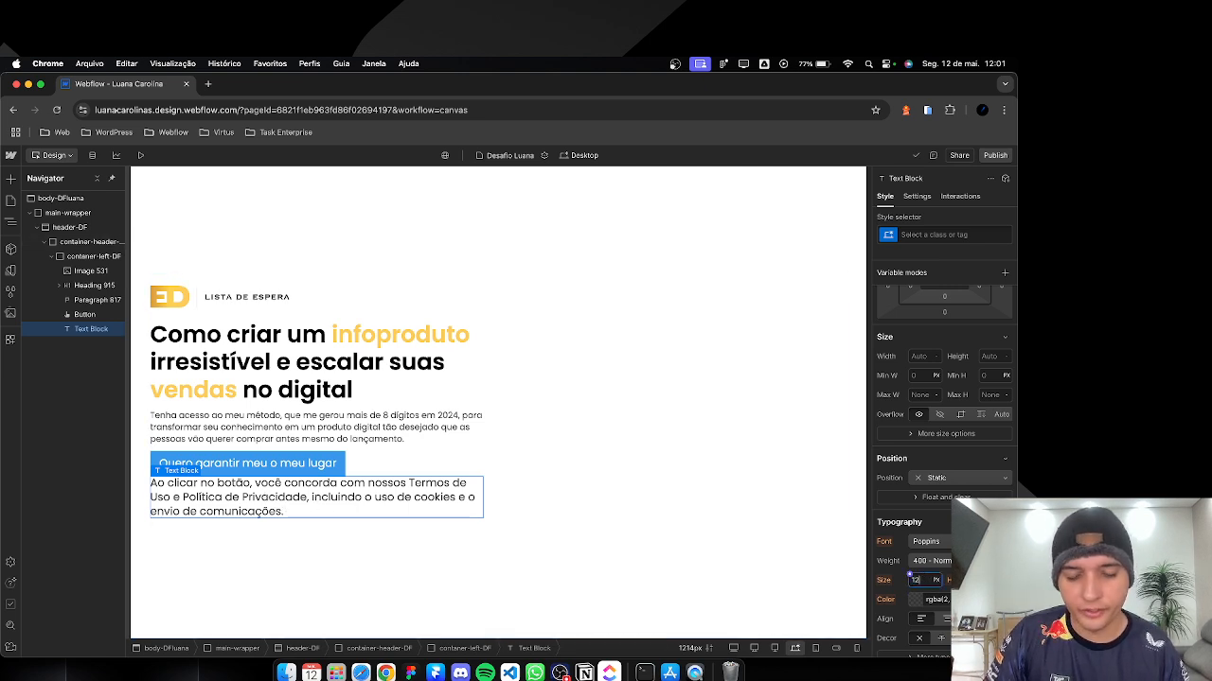
text(2)
key(Return)
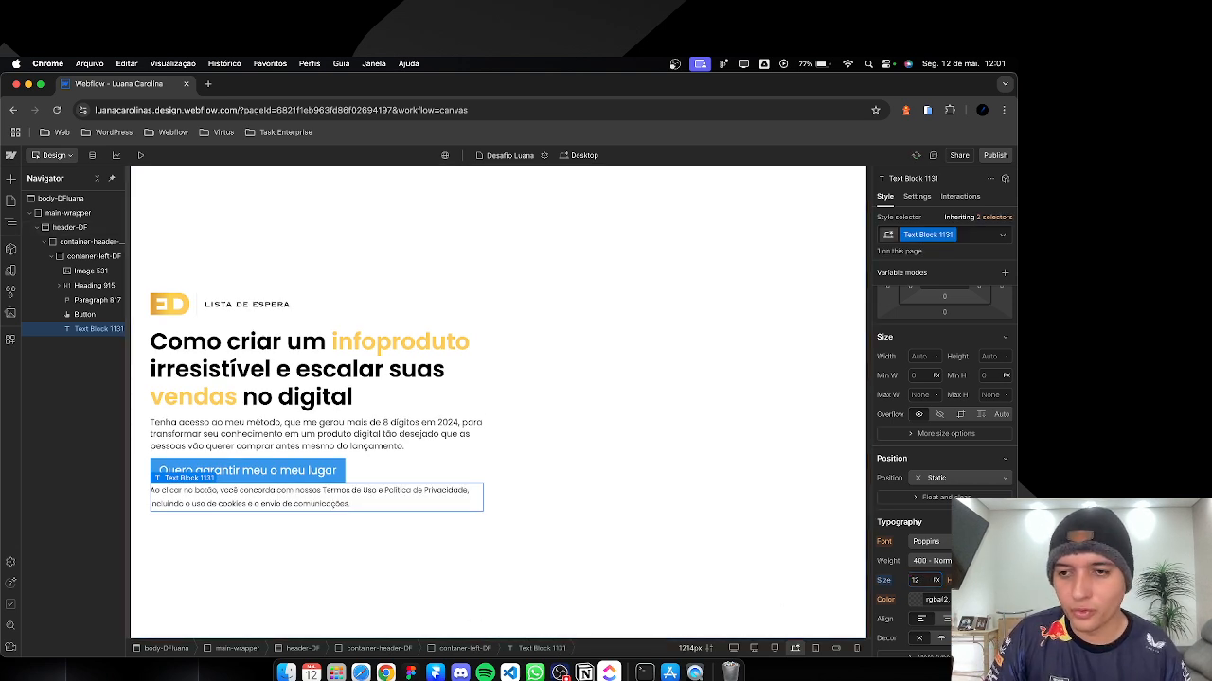
Step: Tighten the line height of the terms-of-use text block and centre-align its text
drag(951, 579, 758, 582)
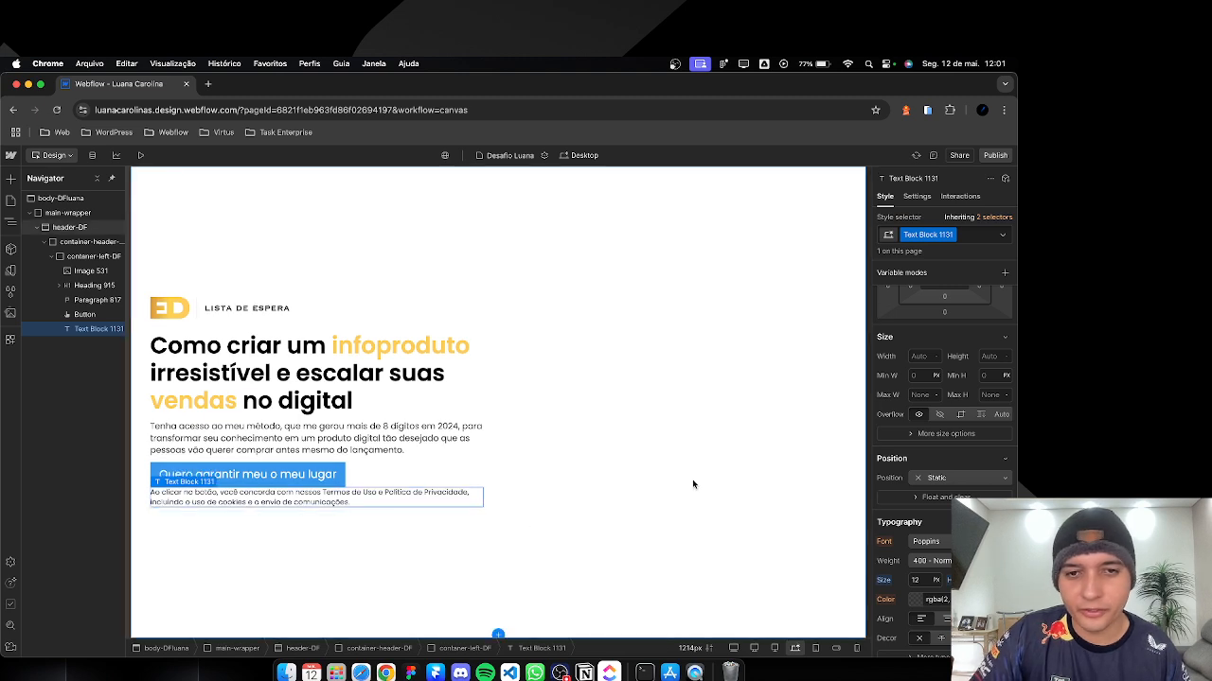
click(946, 620)
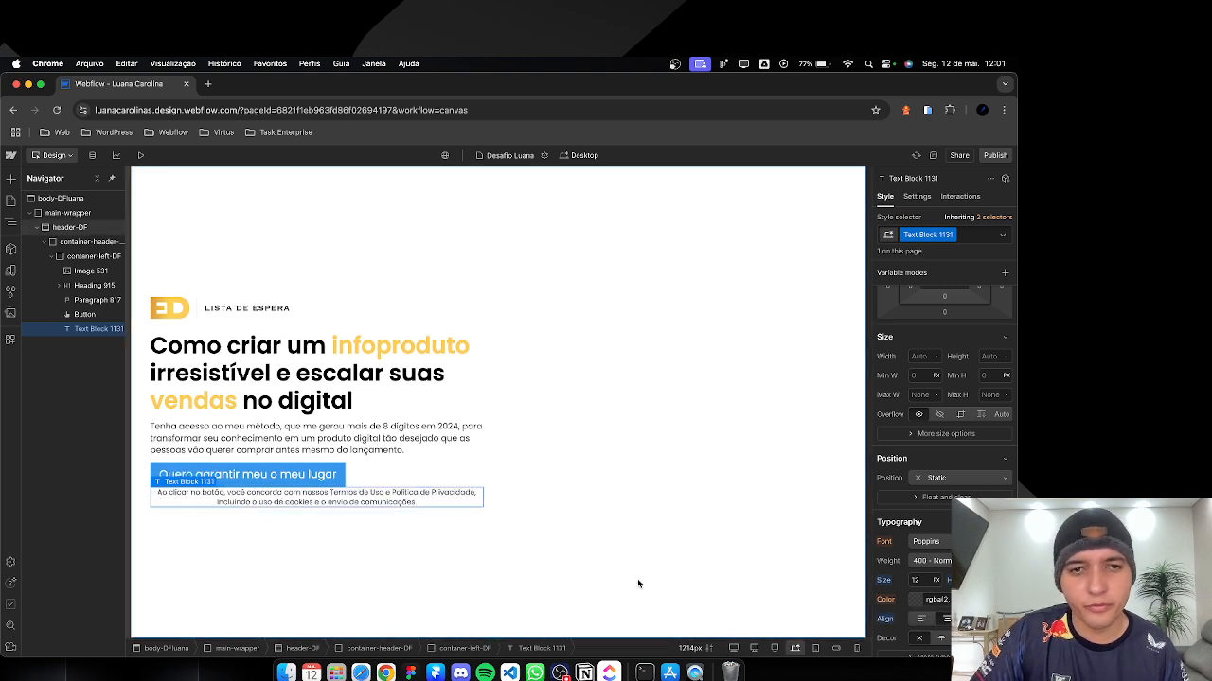
click(916, 393)
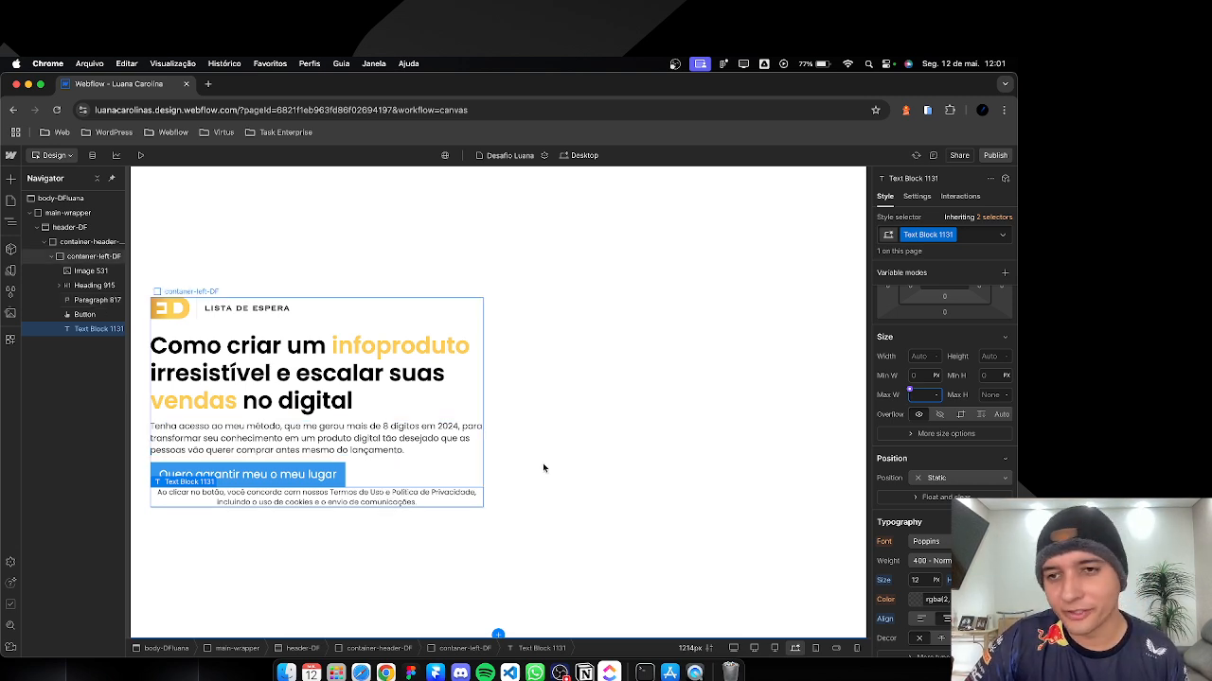
Step: Set the "Quero garantir meu o meu lugar" button's width to 100% and centre its text
click(343, 478)
scroll(928, 519, down, 3)
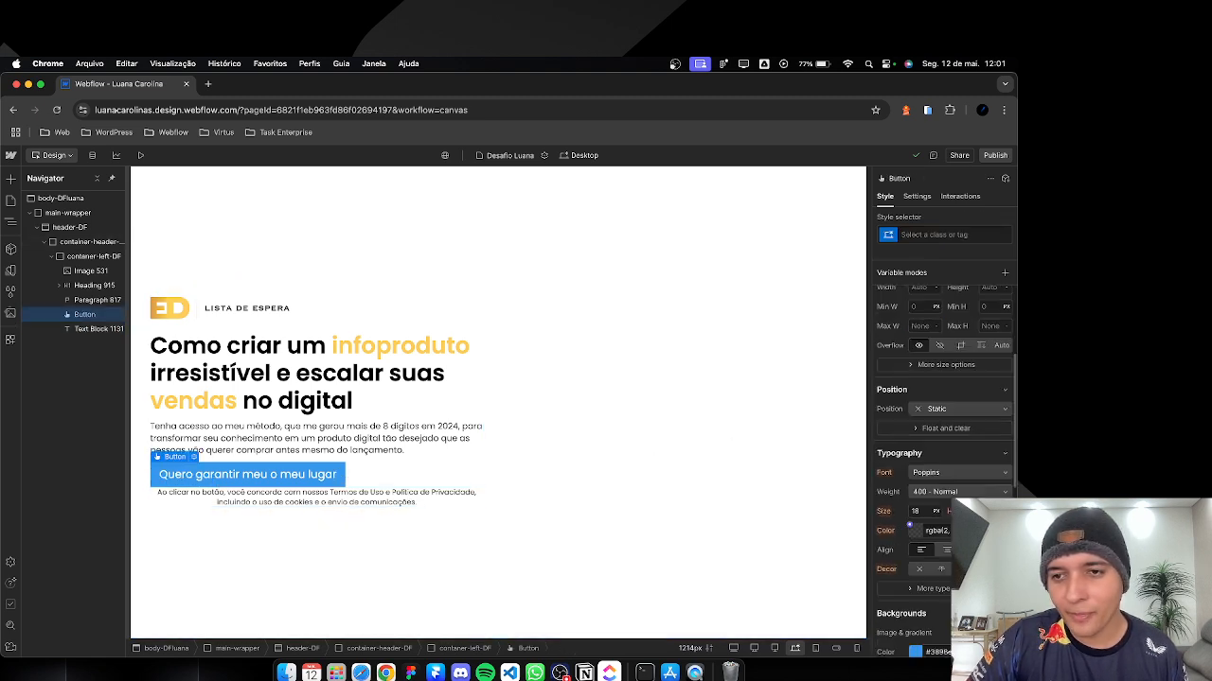
scroll(941, 454, up, 6)
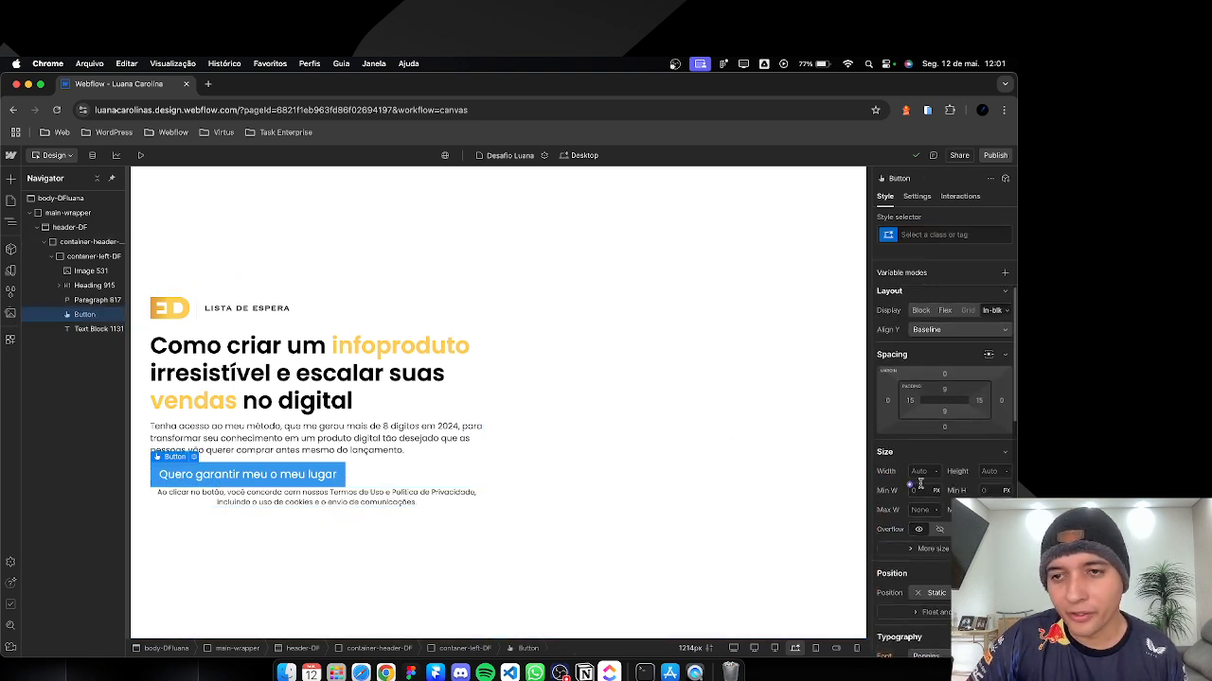
click(924, 472)
text(100)
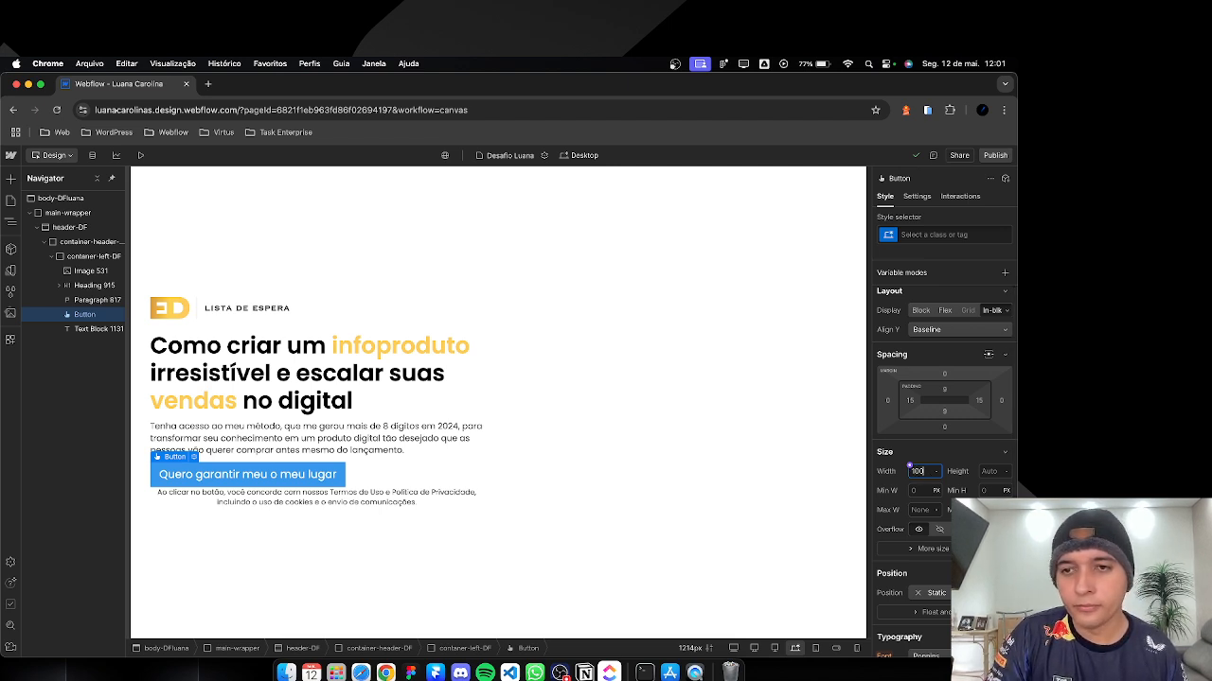
text(%)
key(Return)
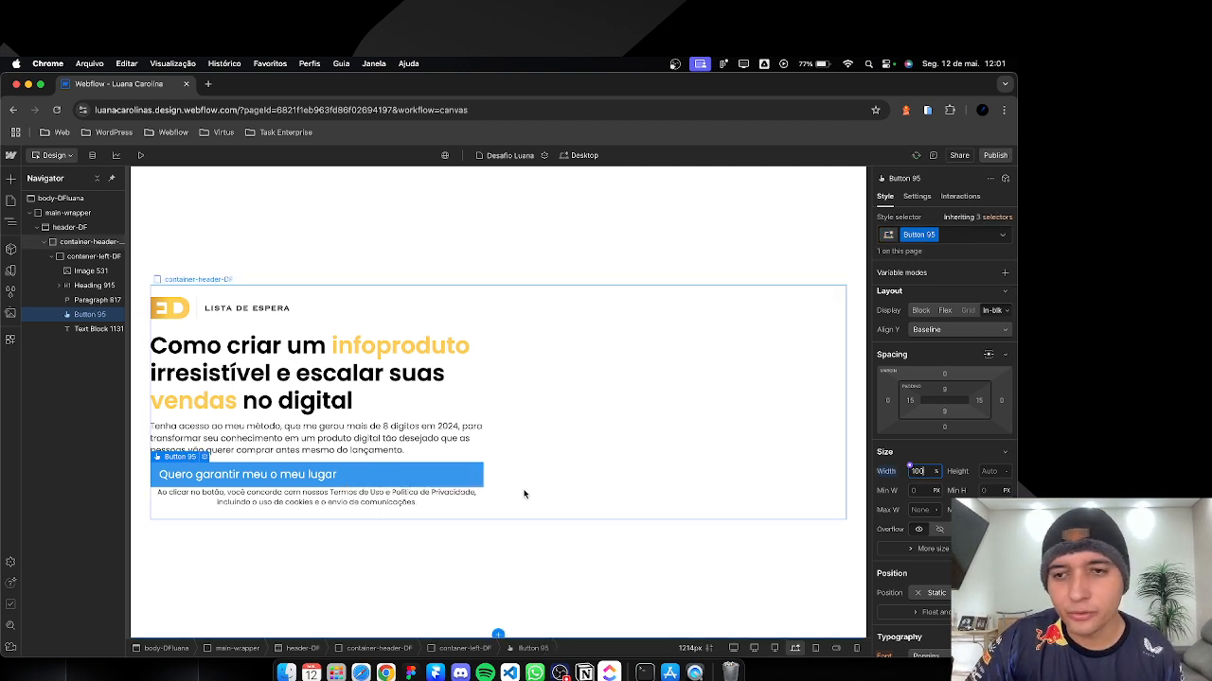
scroll(914, 468, down, 5)
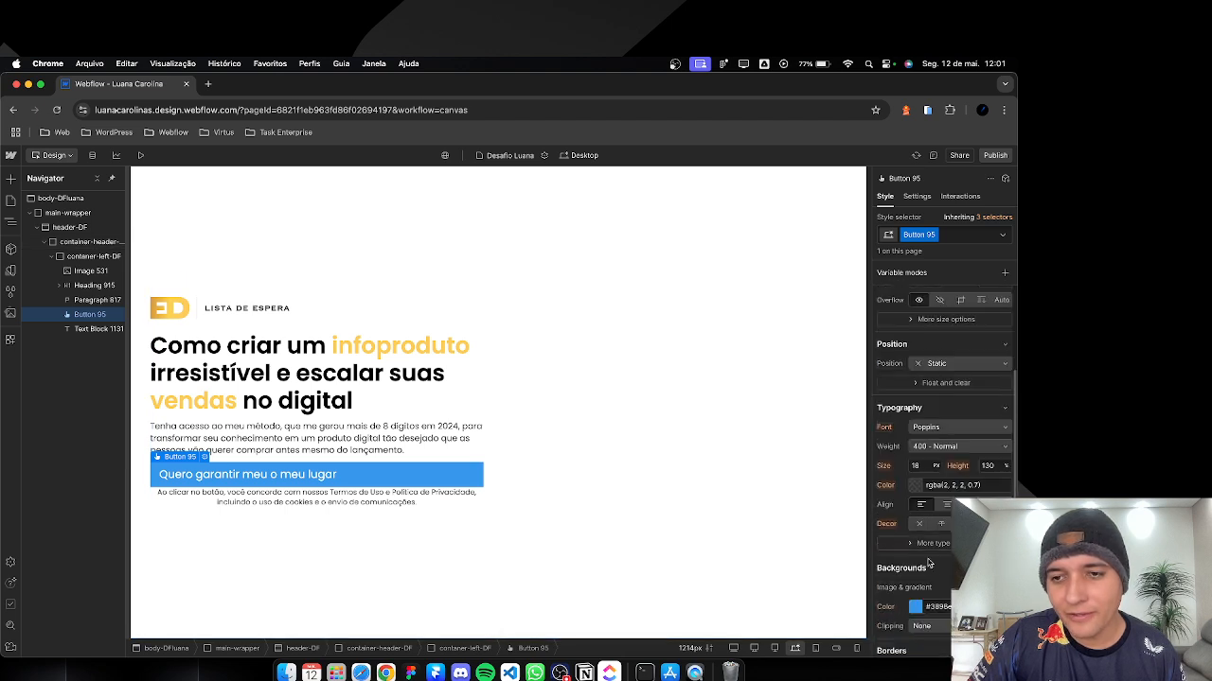
click(946, 504)
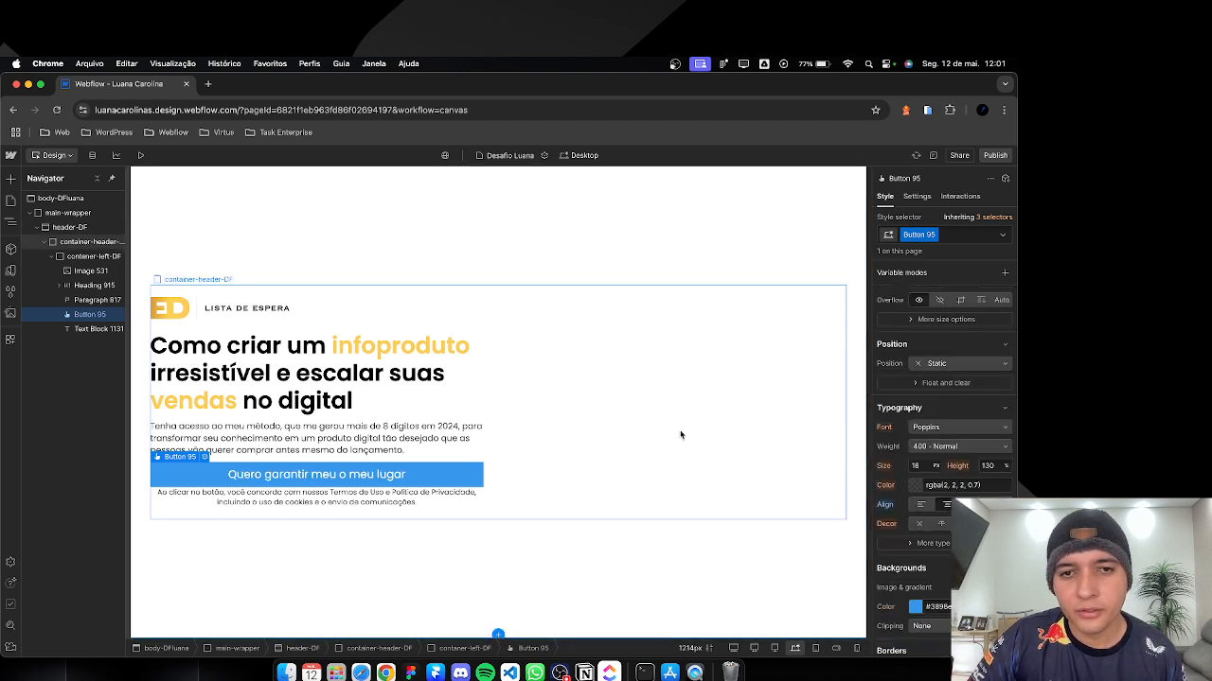
Step: Limit the button's maximum width, trying 400 px and settling on 480 px
scroll(943, 382, up, 5)
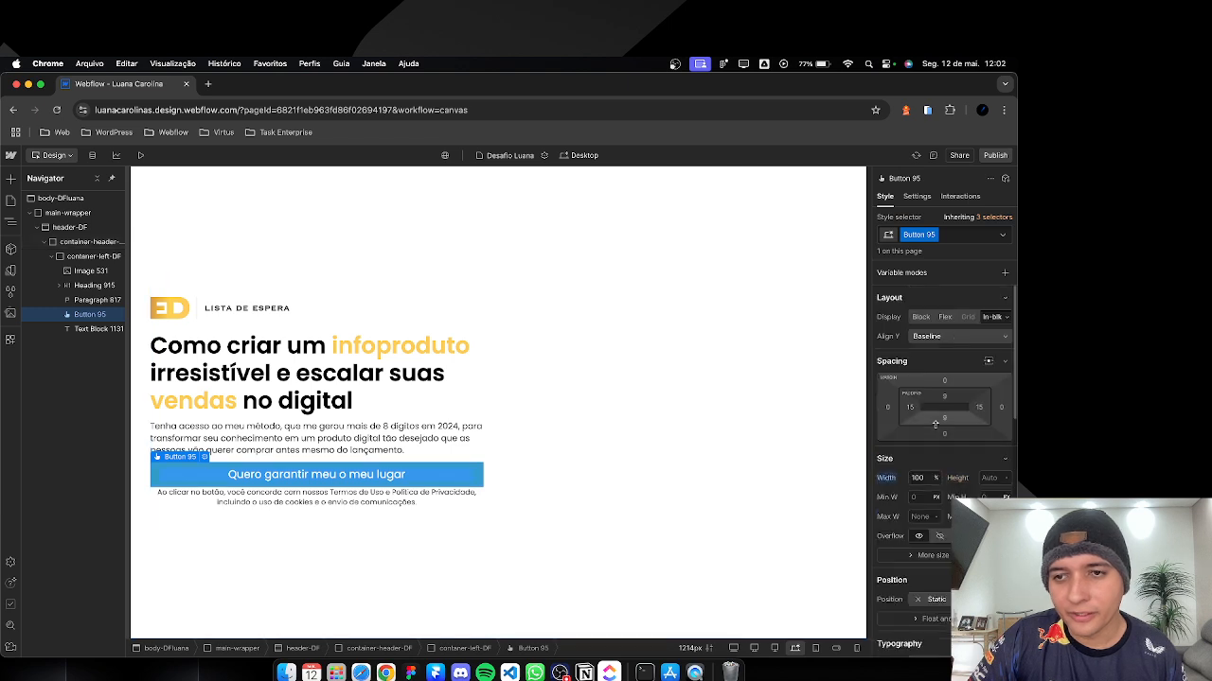
click(922, 517)
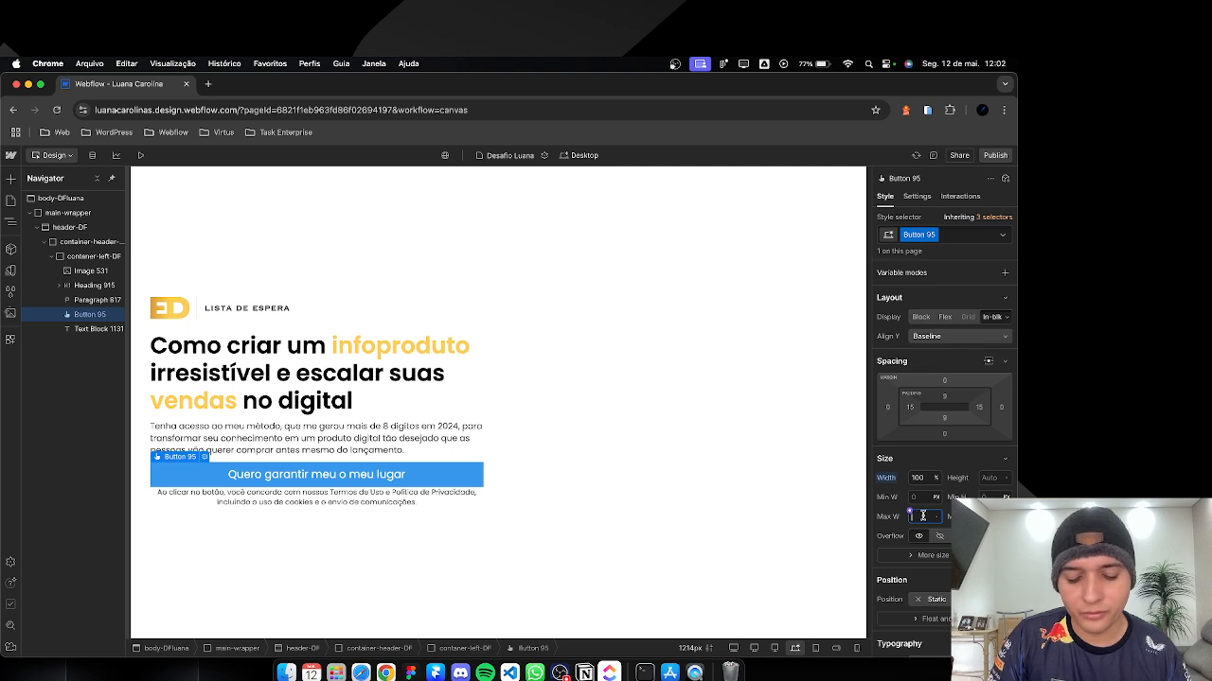
text(400)
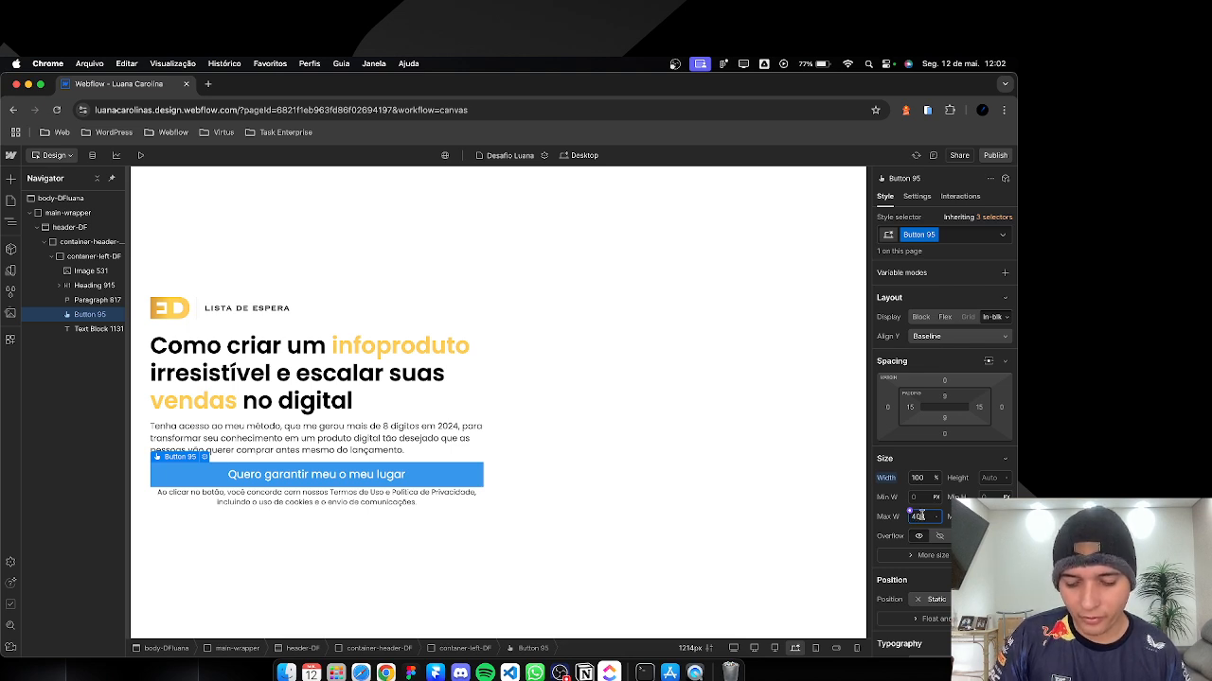
key(Return)
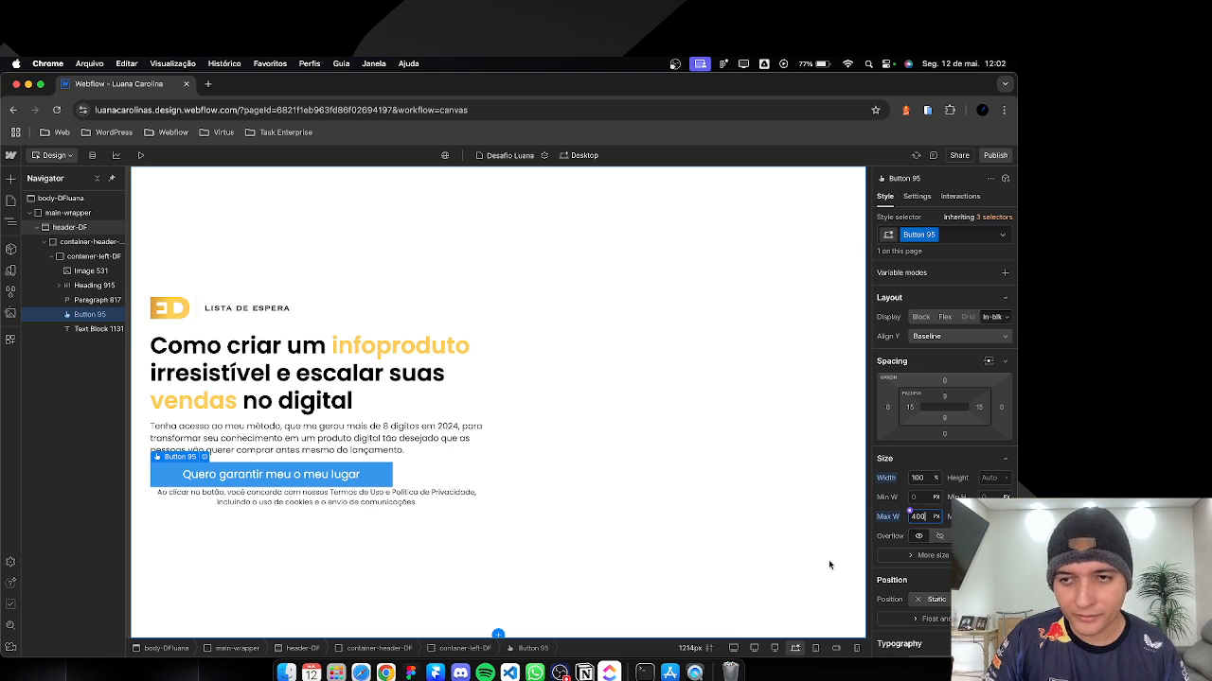
key(BackSpace)
key(BackSpace)
text(80)
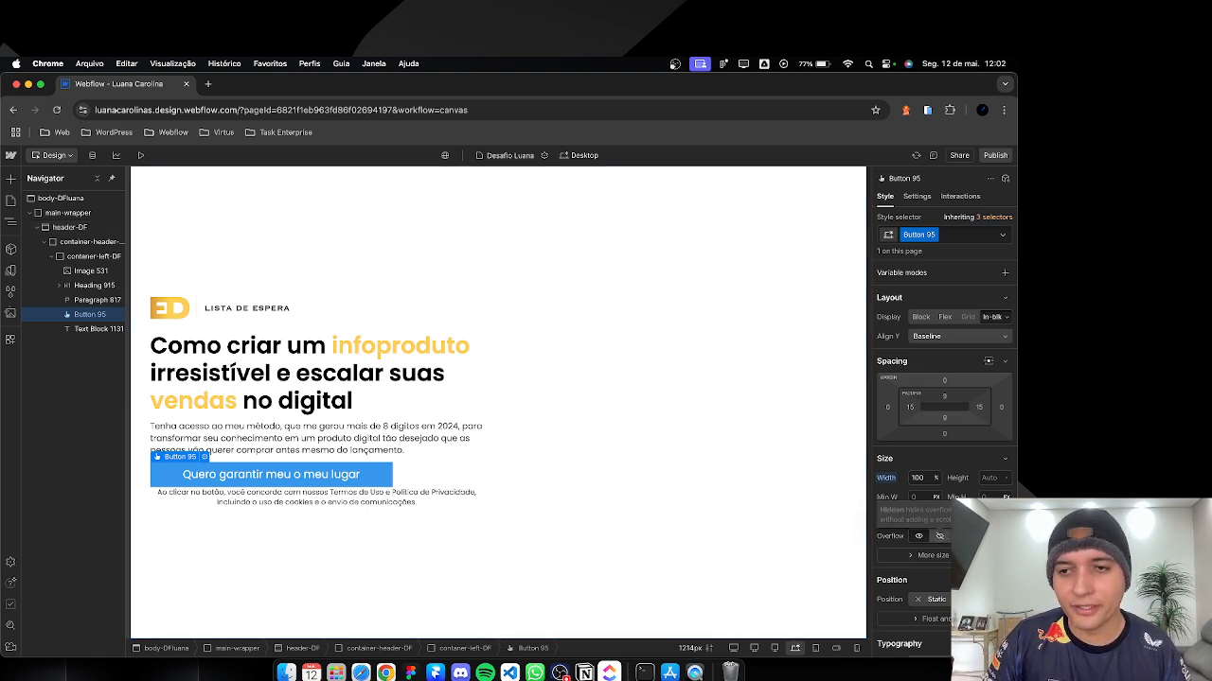
key(Return)
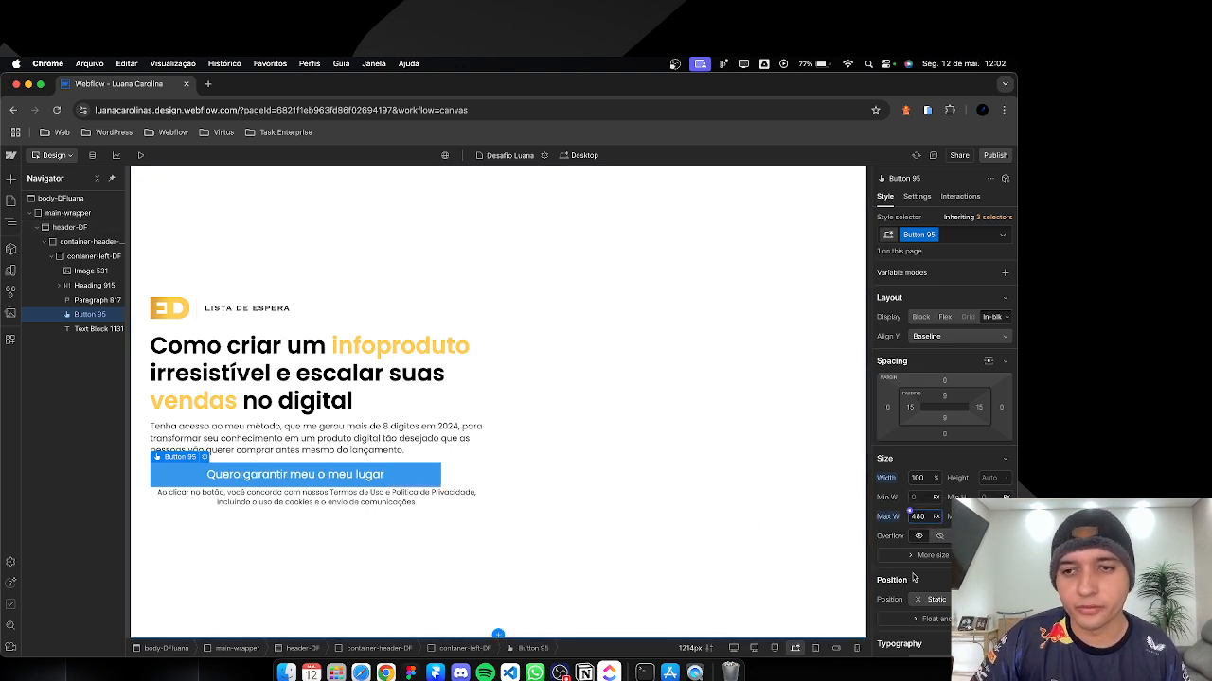
Step: Set the terms-of-use text block's maximum width to 480 px and its width to 100%
click(388, 500)
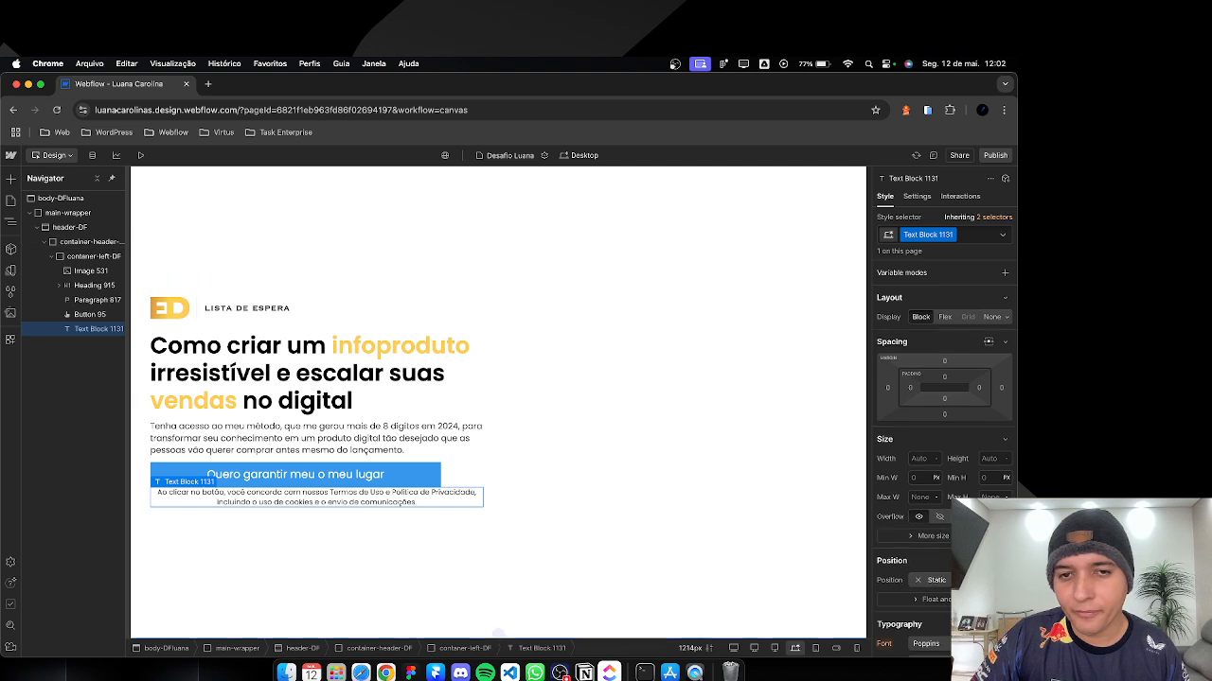
click(925, 498)
text(48)
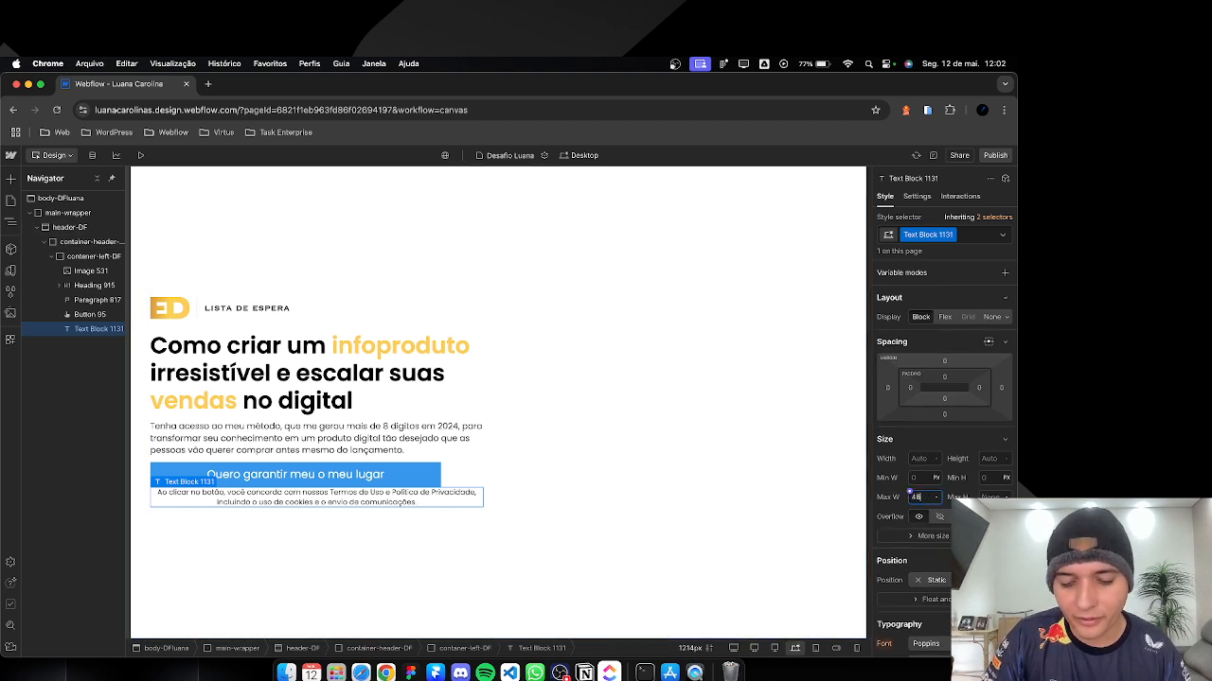
text(0)
key(Return)
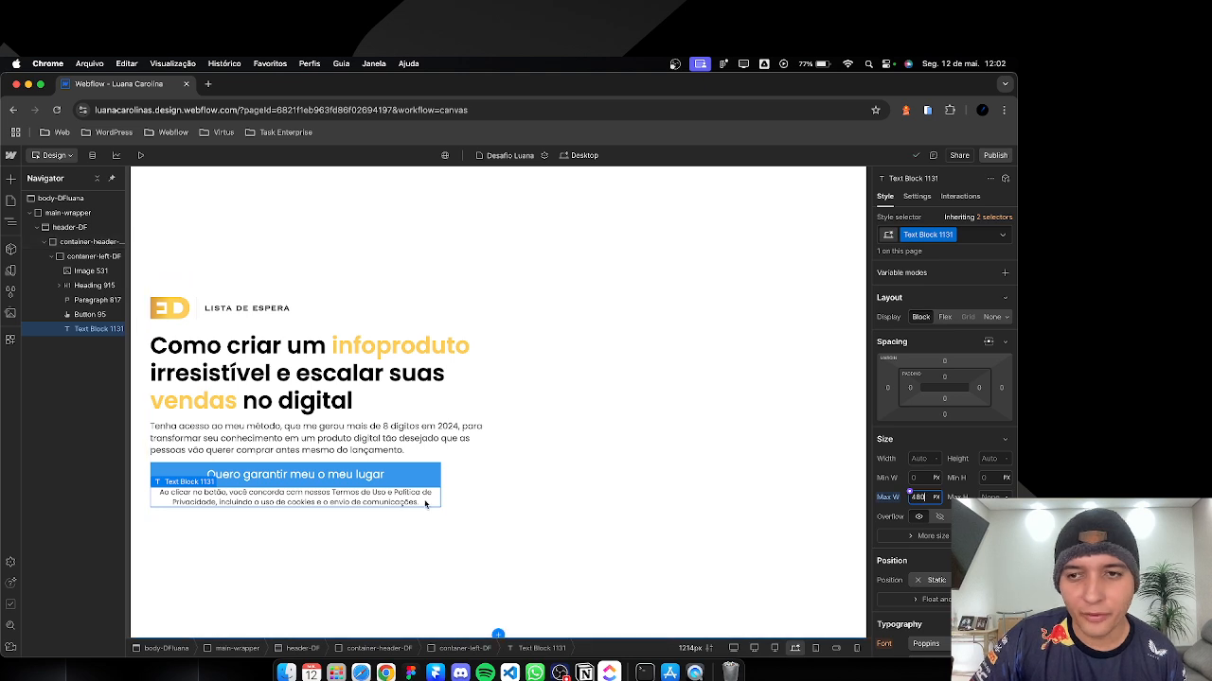
click(923, 460)
text(100%)
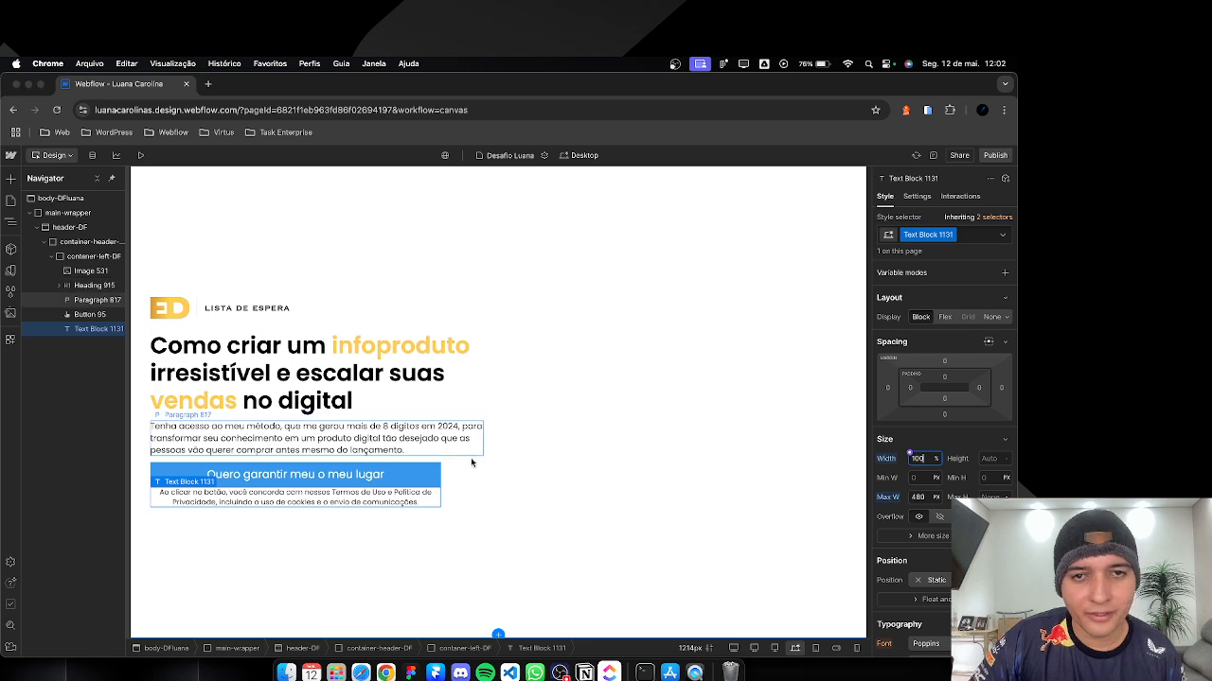
Step: Check the paragraph's bold words in the Figma design and wrap "método" in its own text span in Webflow
key(super+Tab)
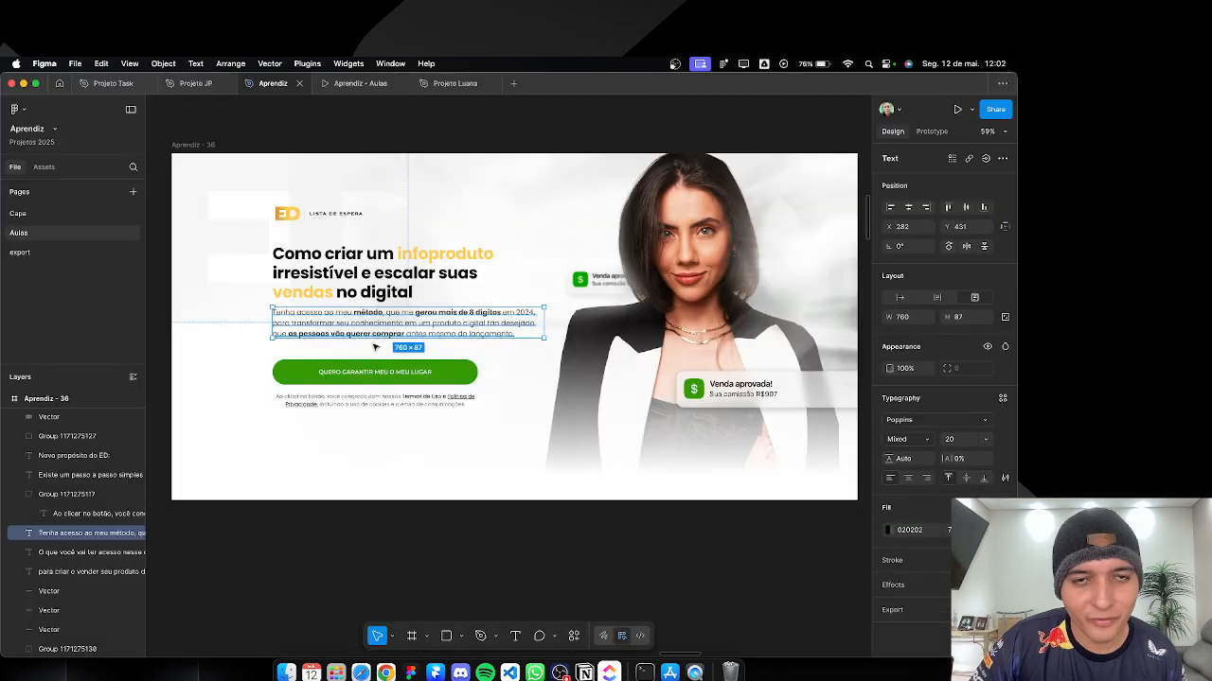
scroll(378, 350, up, 5)
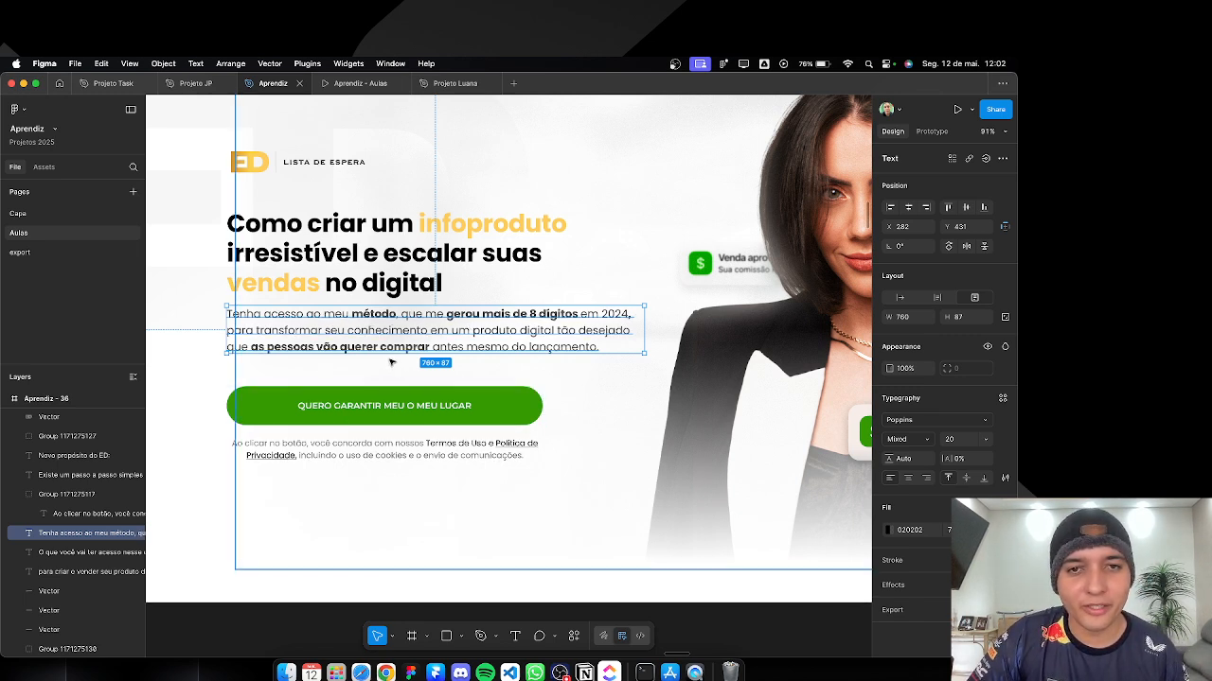
key(super+Tab)
click(248, 438)
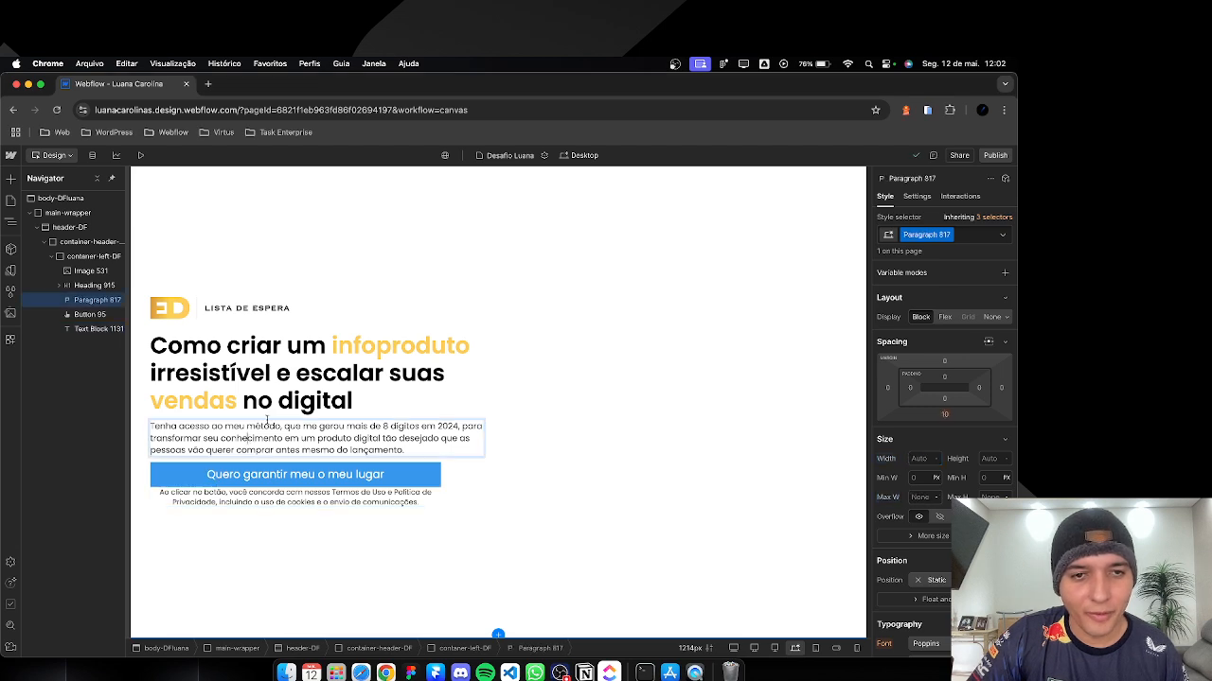
click(269, 421)
click(256, 426)
double_click(256, 426)
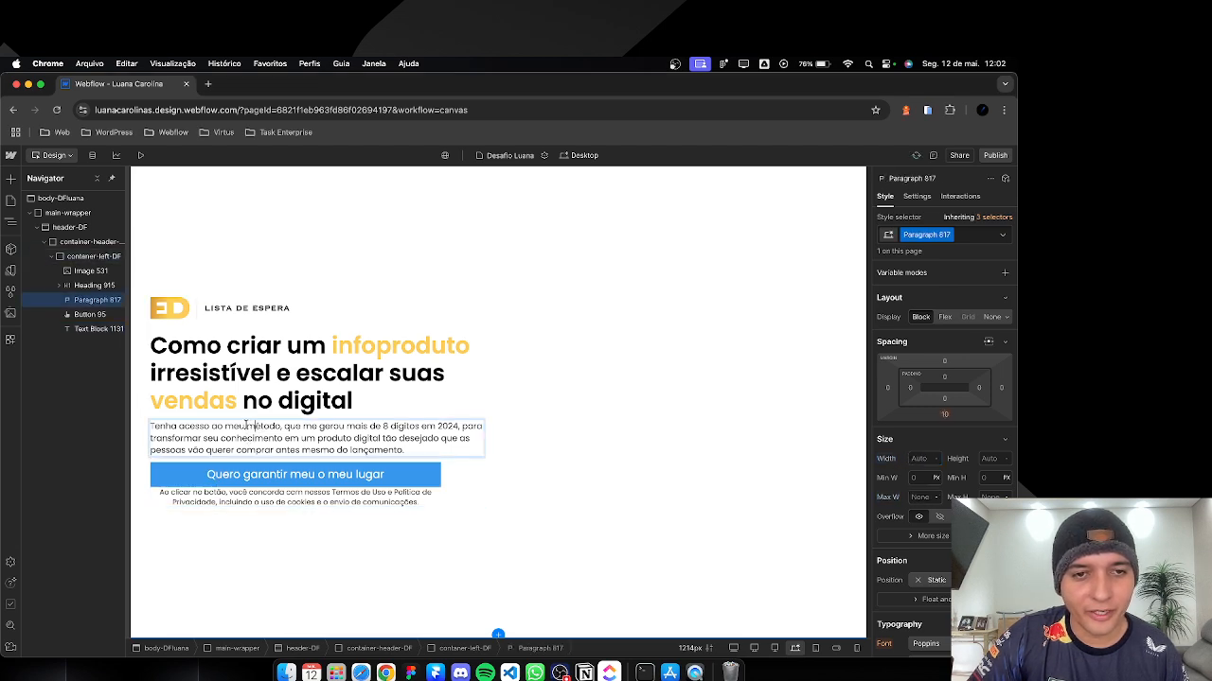
drag(246, 426, 281, 426)
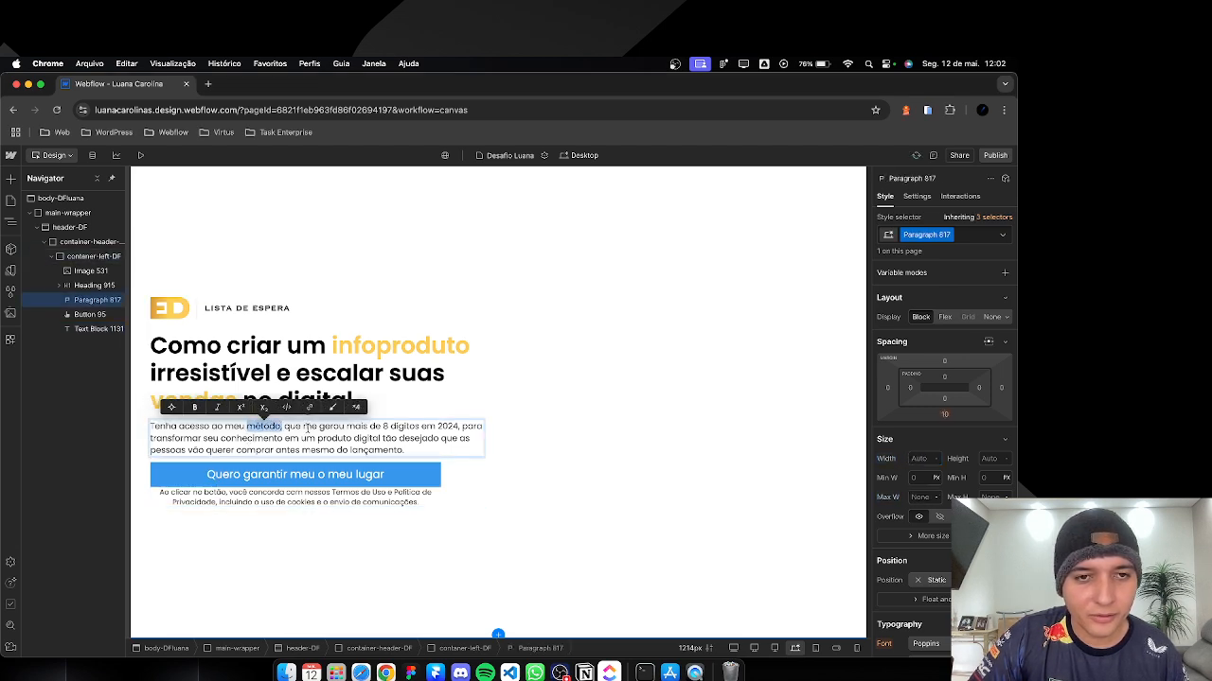
click(340, 408)
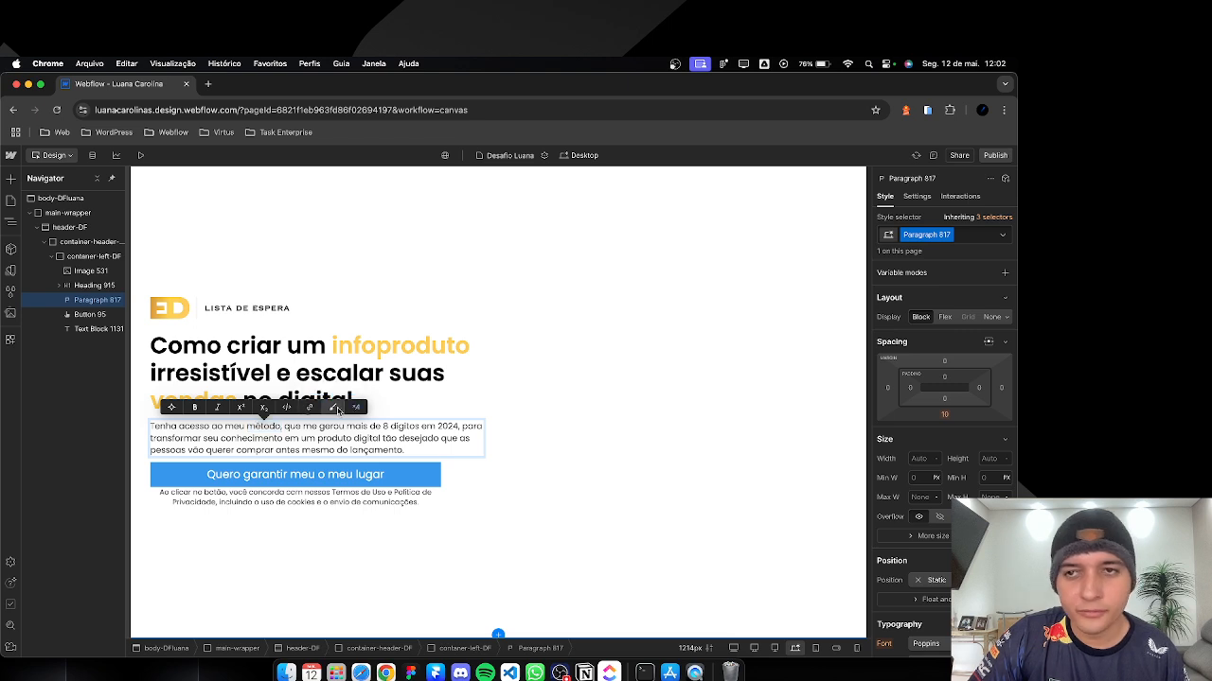
Step: Set the "método" text span's font weight to 700 - Bold
scroll(942, 474, down, 3)
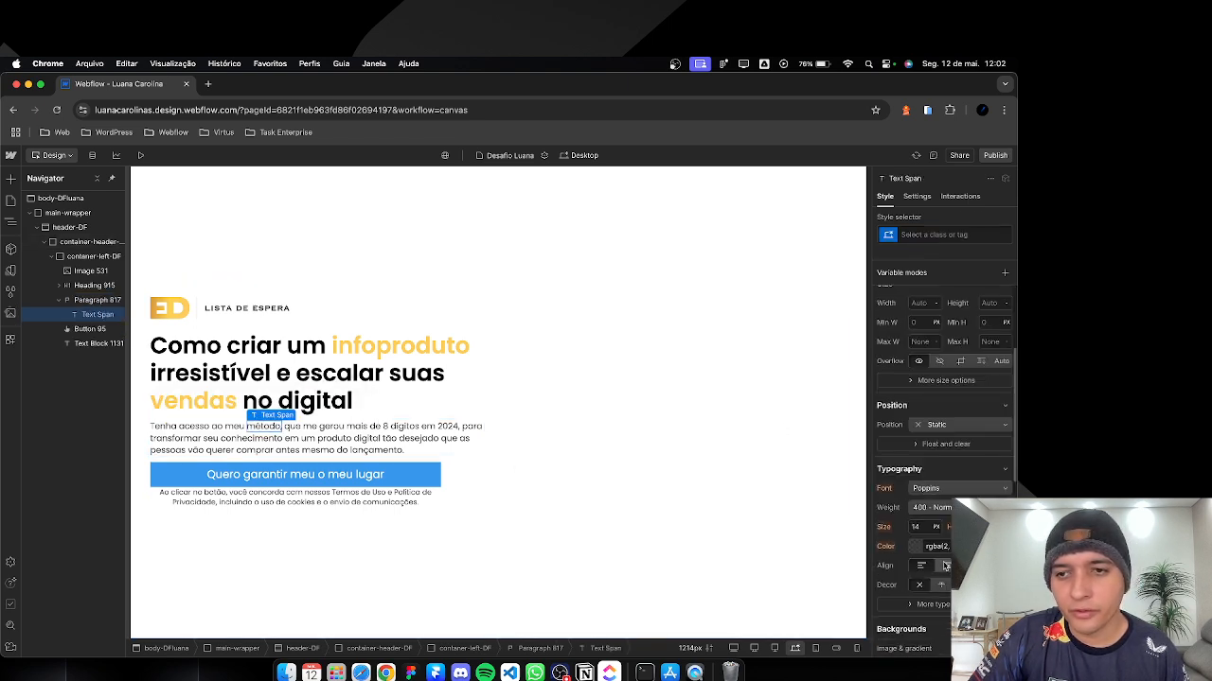
click(927, 509)
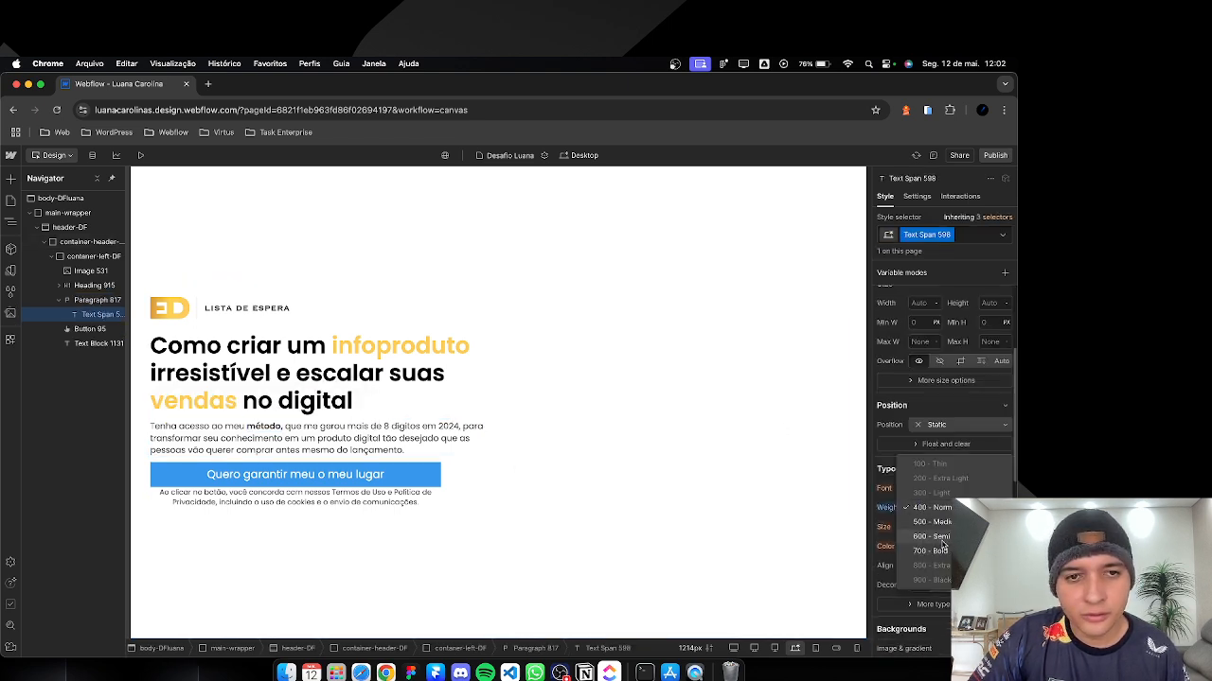
click(940, 550)
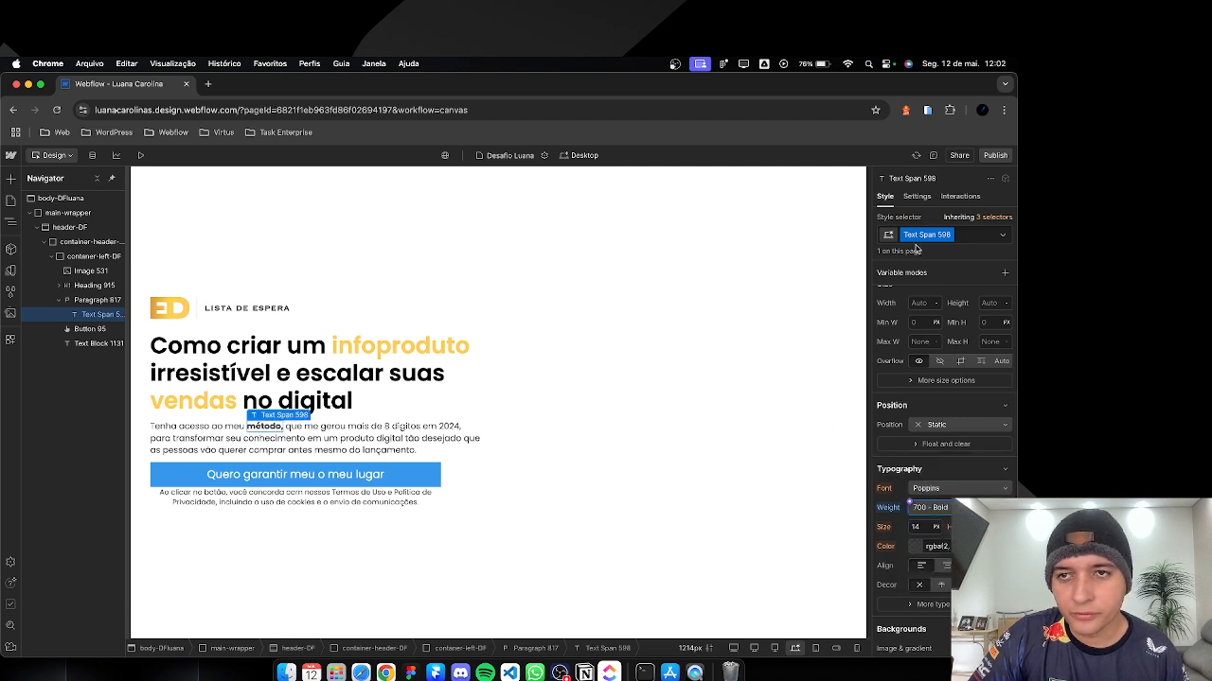
Step: Rename the "método" span's class to txt002-1 and copy the class name
text(txt)
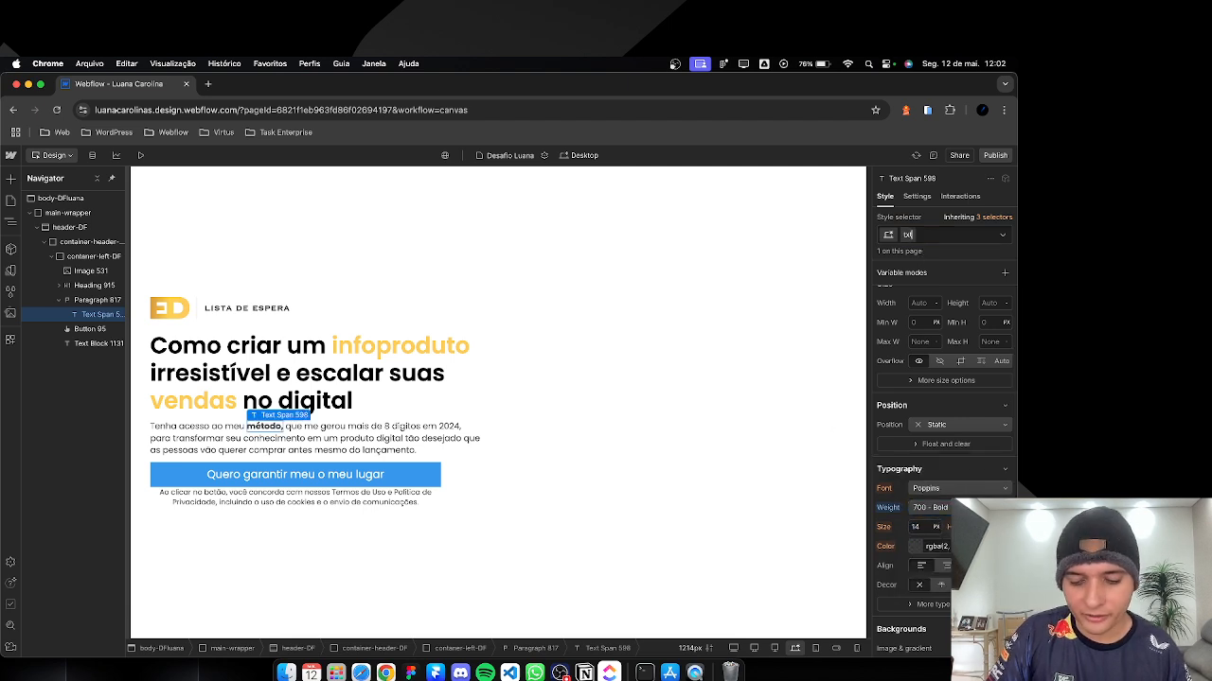
text(003)
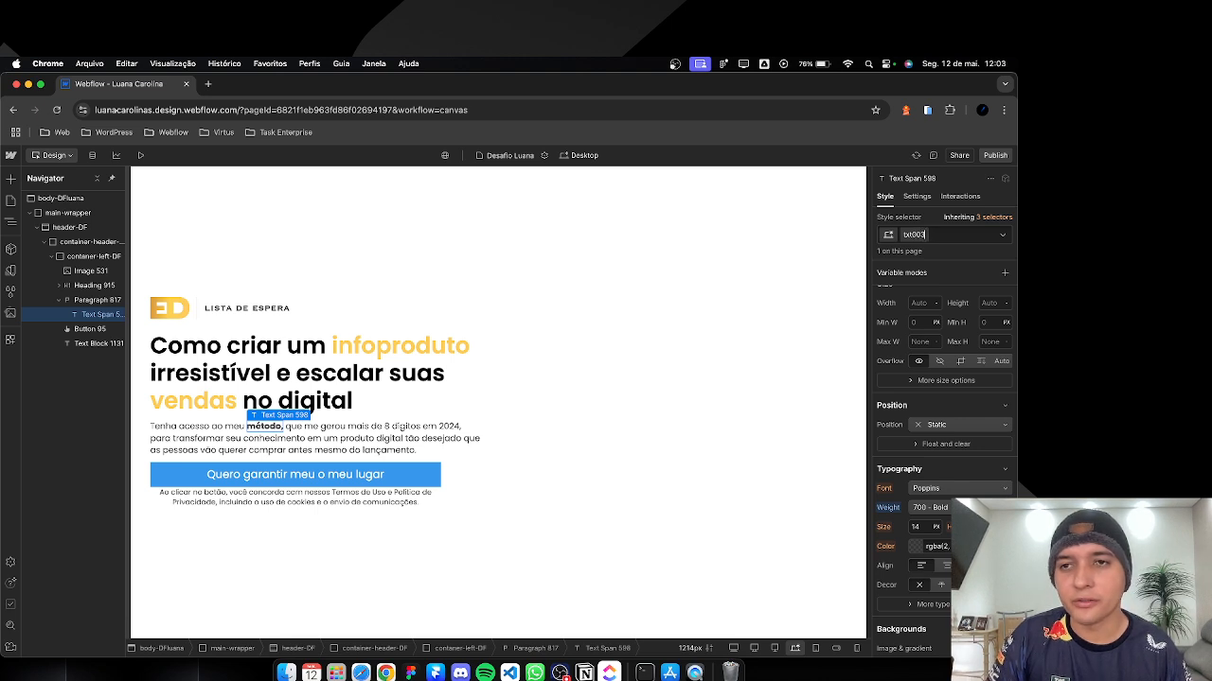
key(BackSpace)
text(2)
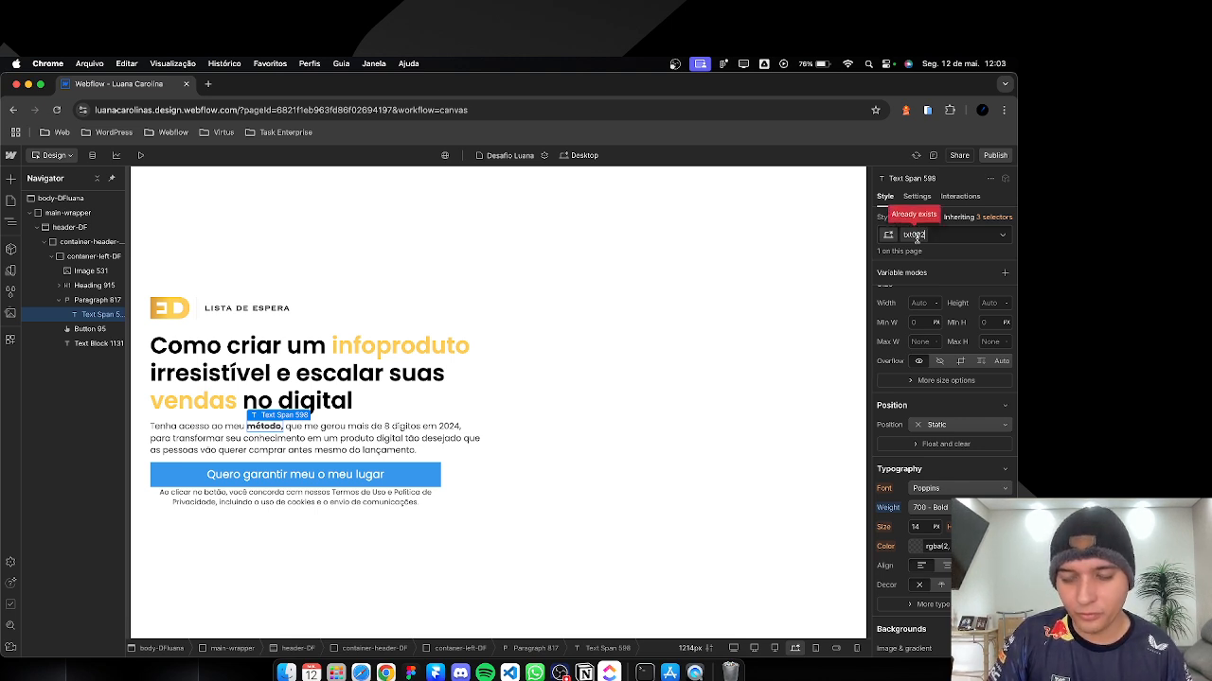
text(-1)
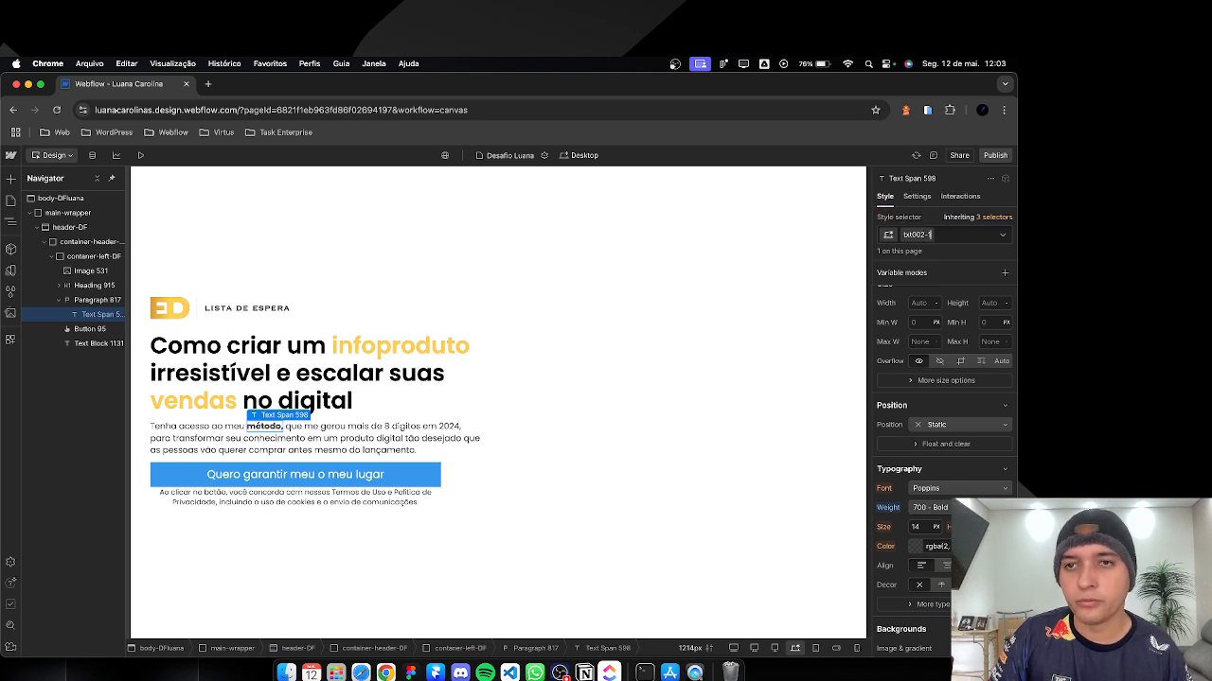
key(Return)
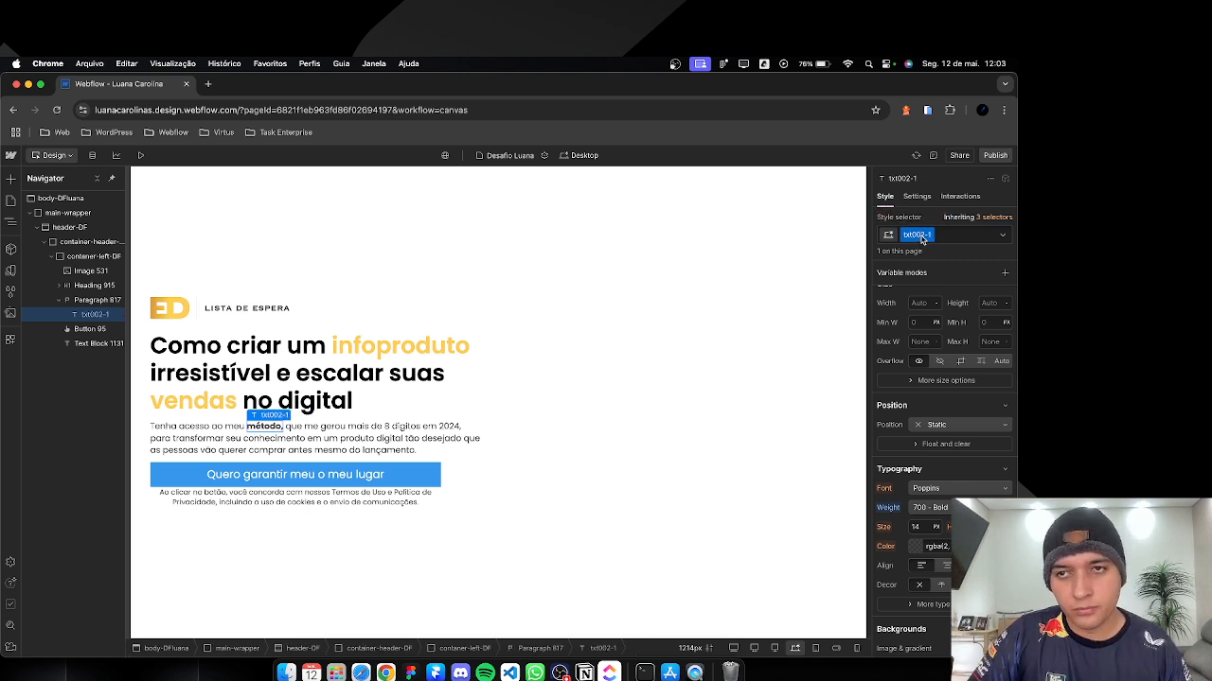
double_click(921, 239)
key(super+a)
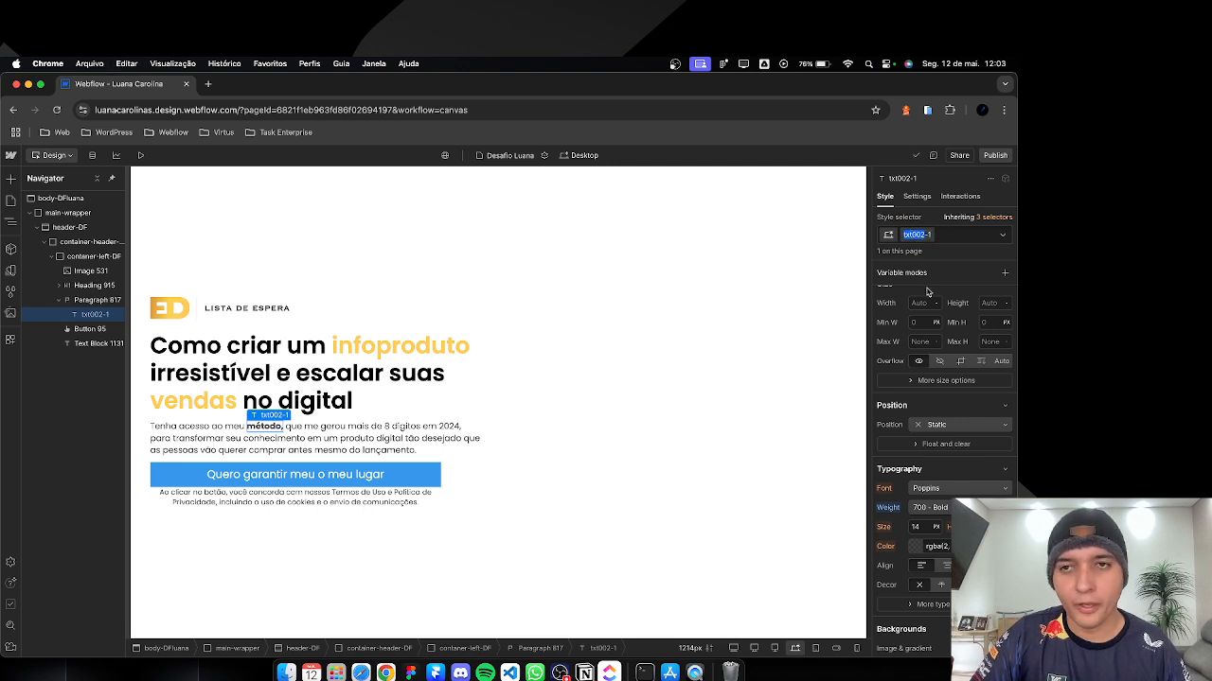
key(super+c)
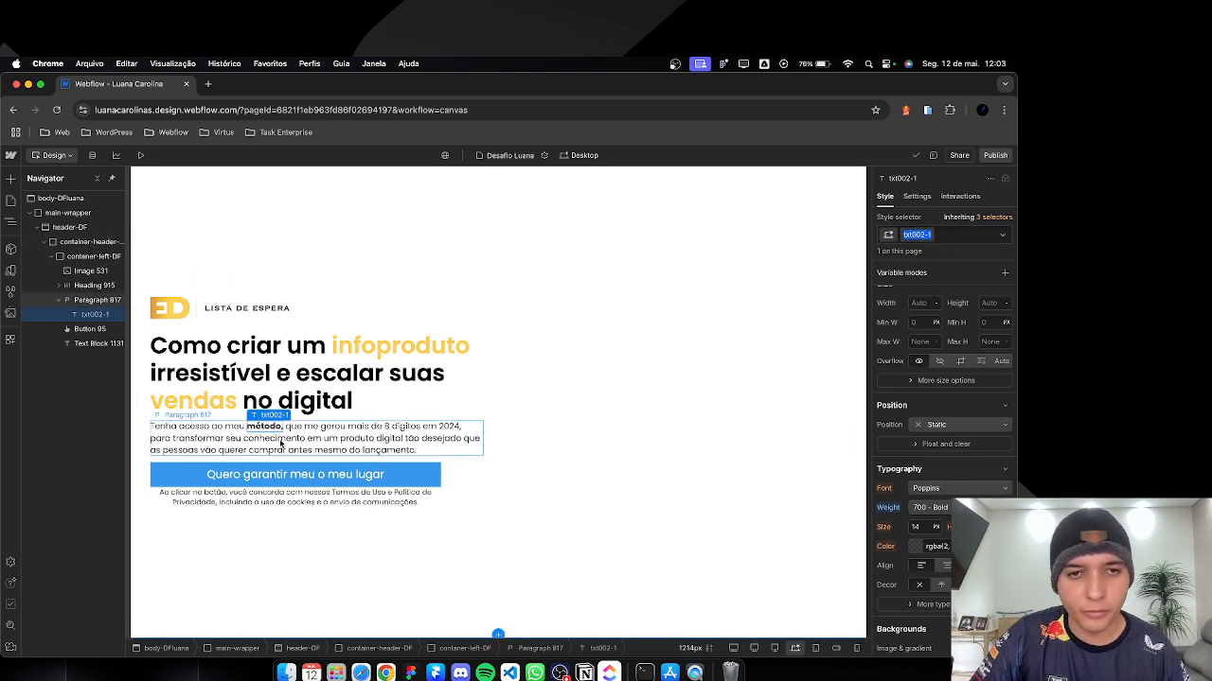
Step: Compare with the Figma design and wrap "gerou mais de 8 dígitos" in a text span in the Webflow paragraph
key(super+Tab)
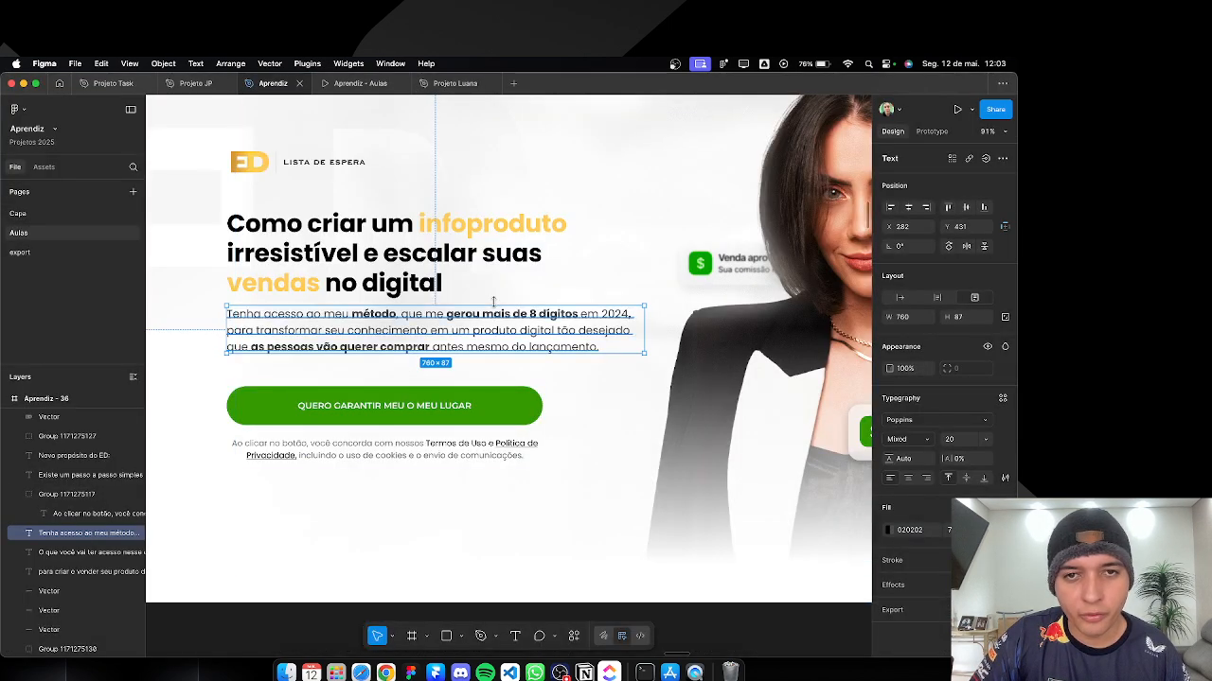
key(super+Tab)
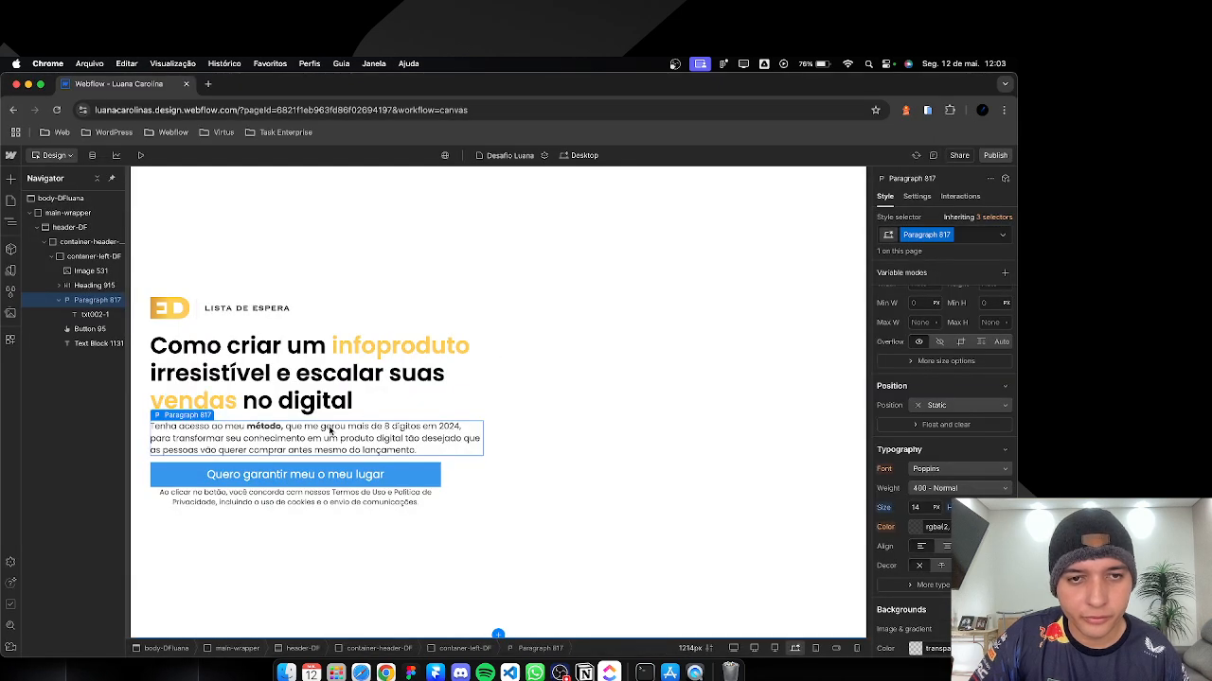
double_click(331, 430)
drag(323, 426, 425, 427)
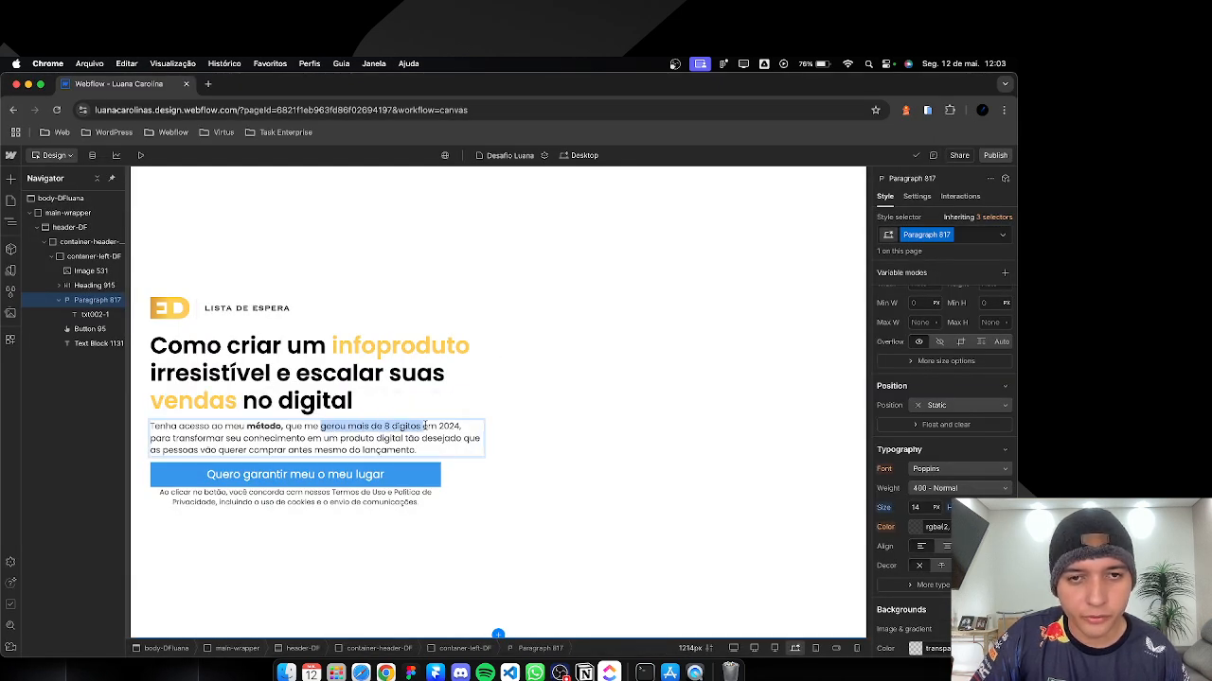
key(super+Tab)
key(Tab)
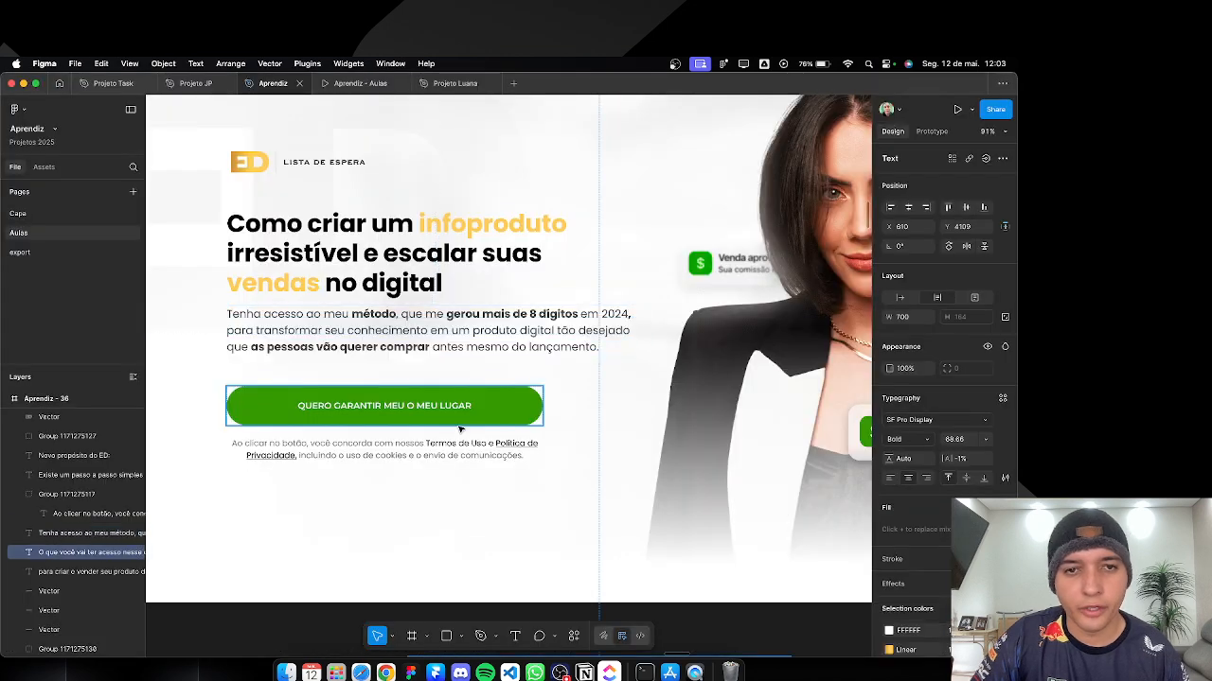
scroll(460, 426, down, 1)
key(super+Tab)
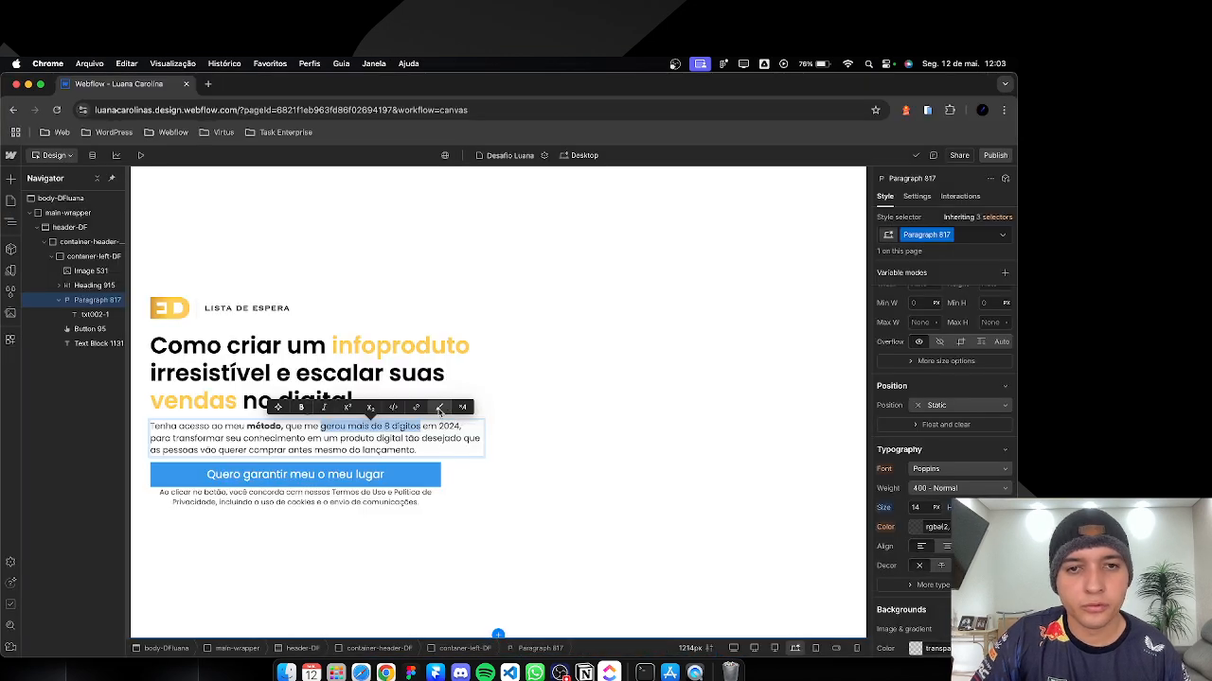
click(440, 407)
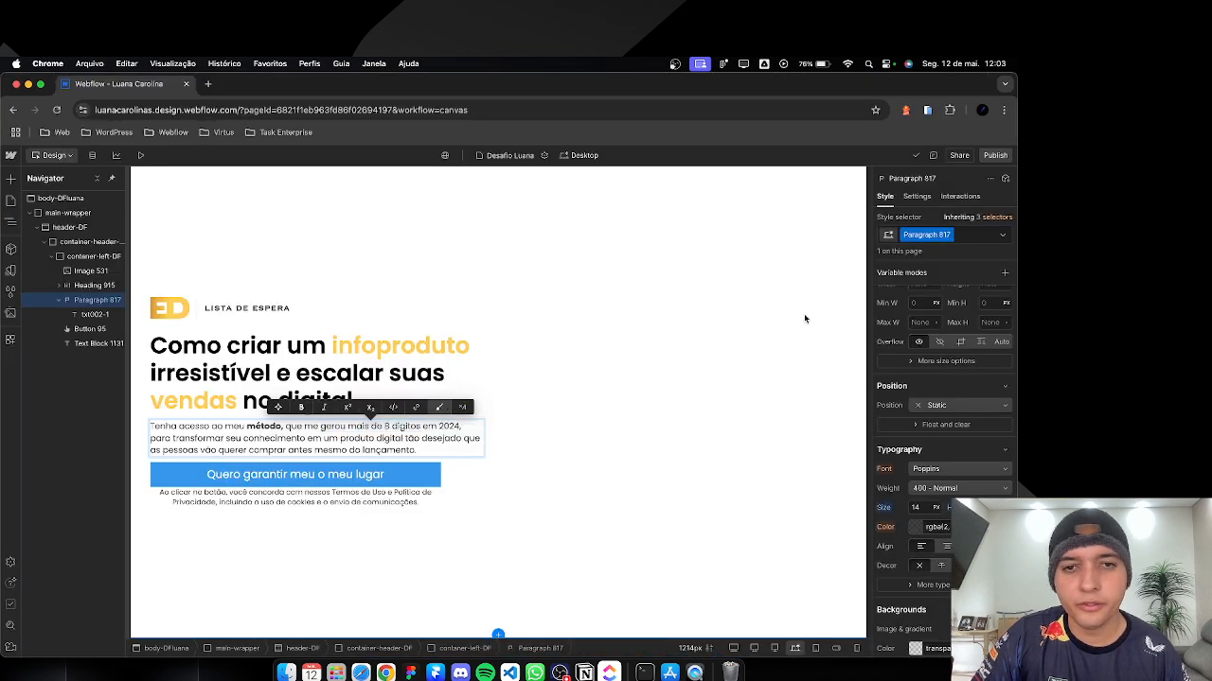
click(992, 235)
Step: Check the remaining bold phrase in Figma and wrap "as pessoas vão querer comprar" in a text span in Webflow
key(super+Tab)
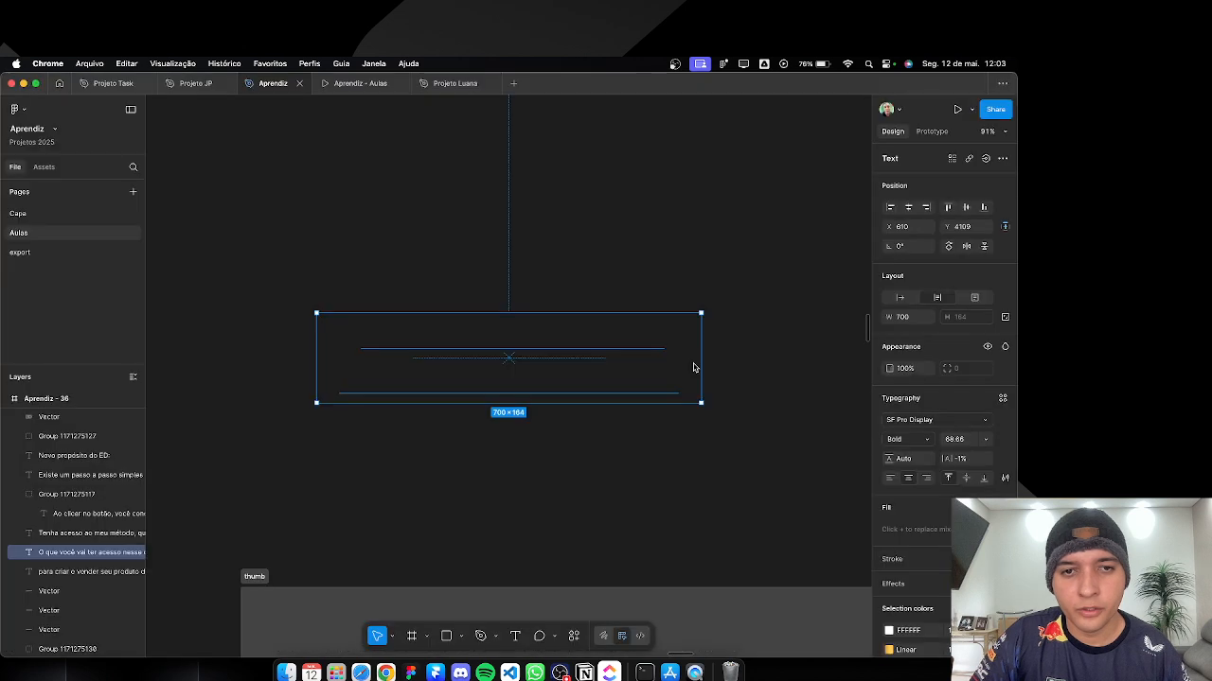
scroll(535, 495, up, 5)
scroll(519, 488, down, 5)
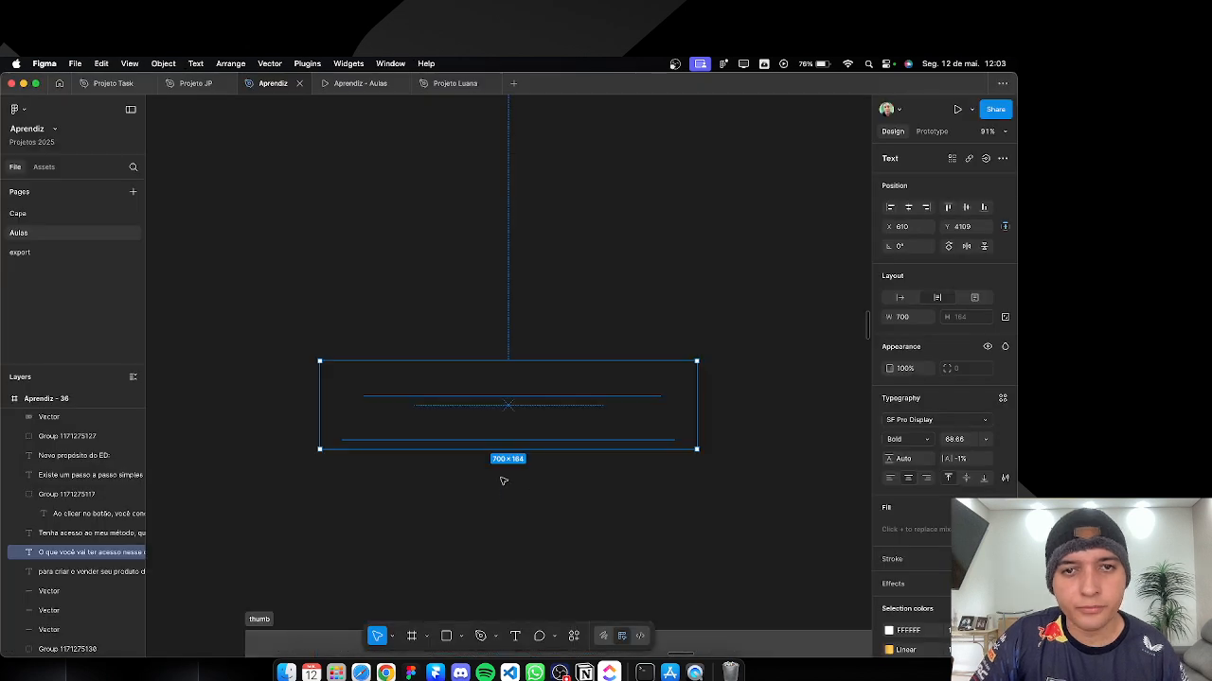
scroll(503, 481, down, 10)
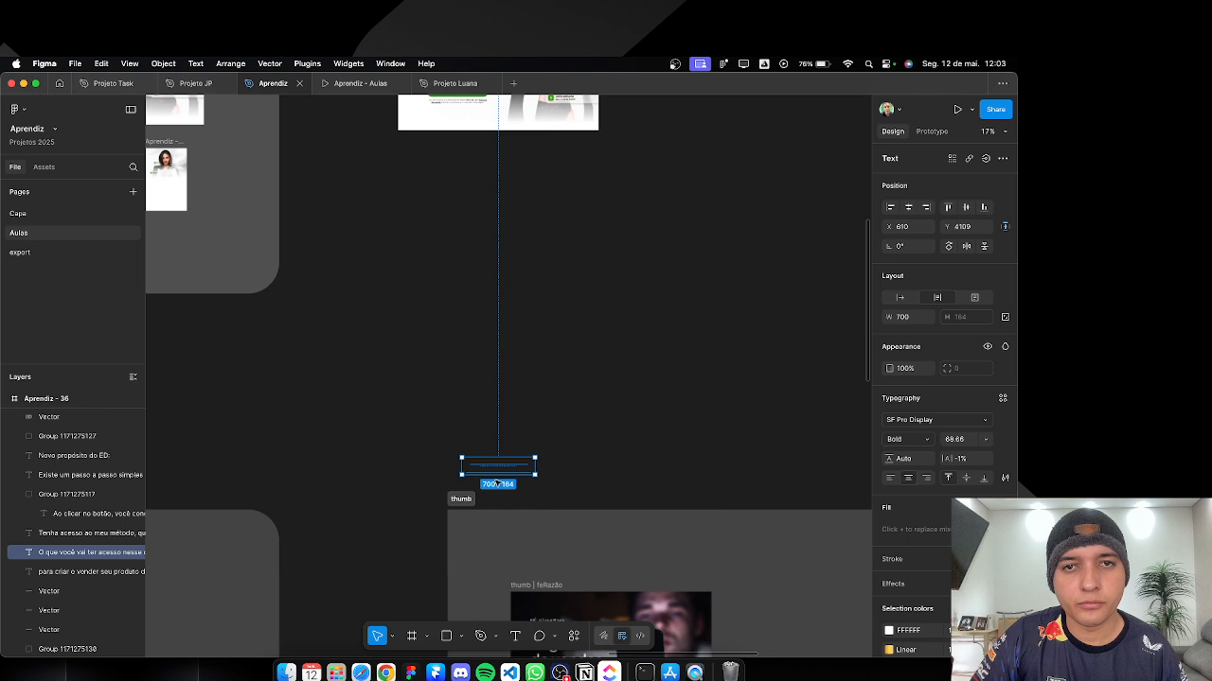
scroll(498, 483, up, 10)
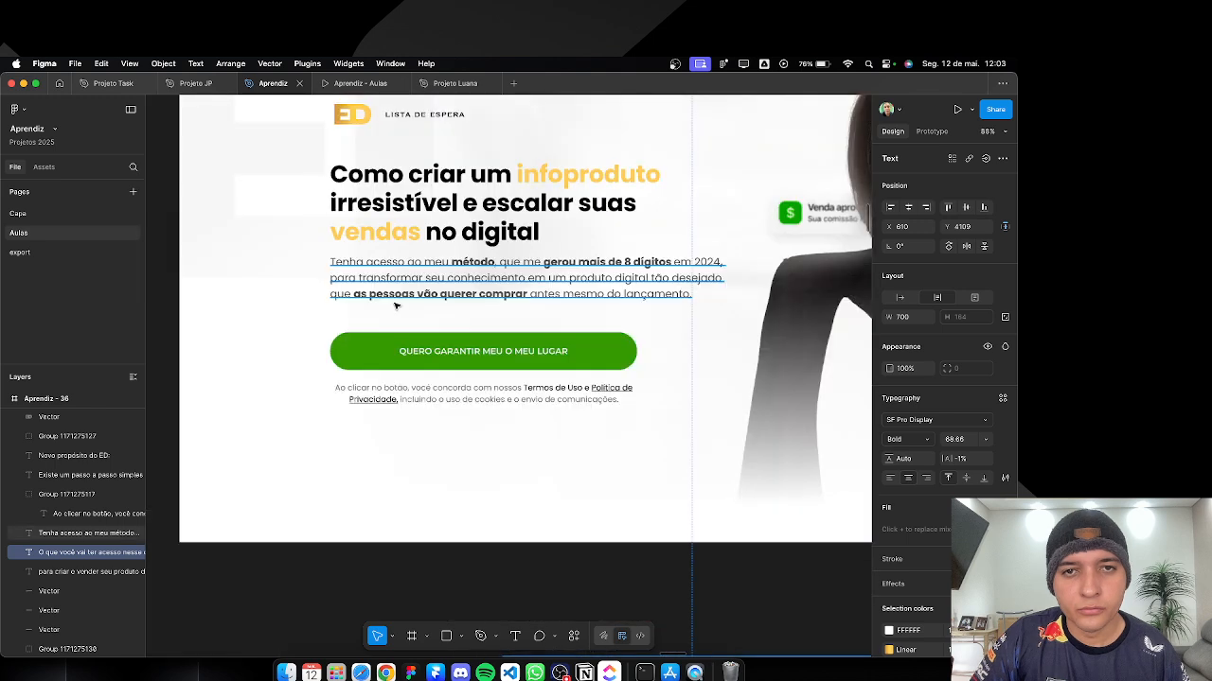
key(super+Tab)
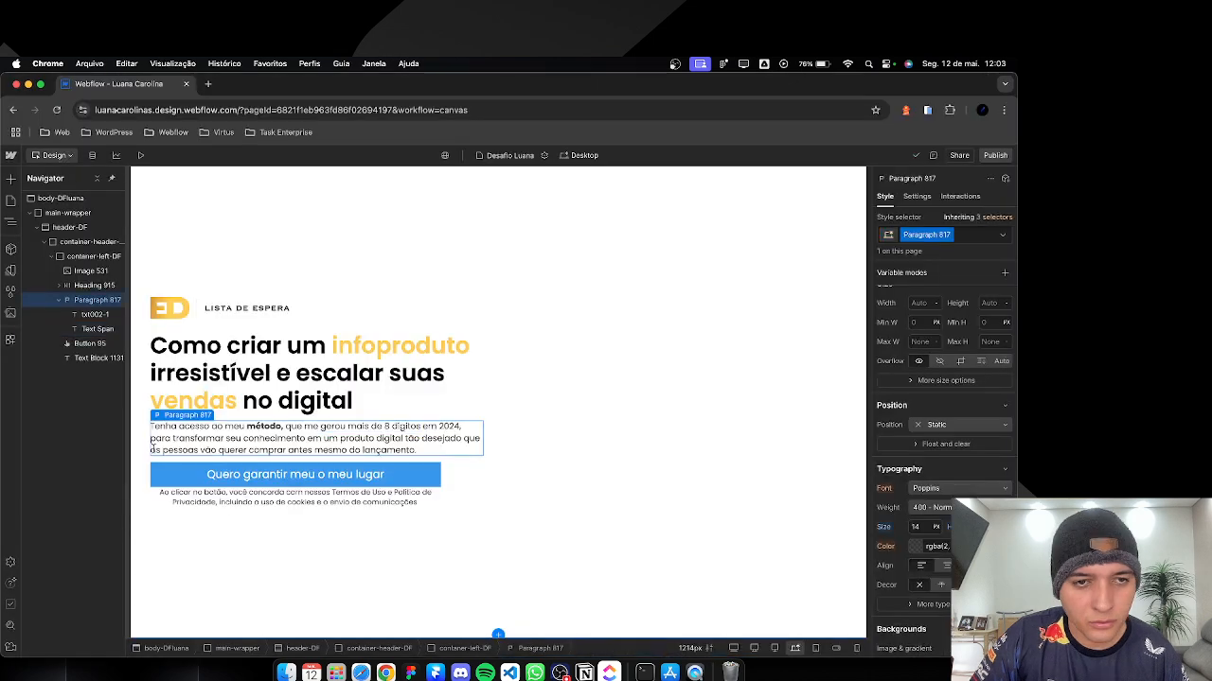
double_click(190, 450)
drag(151, 450, 286, 451)
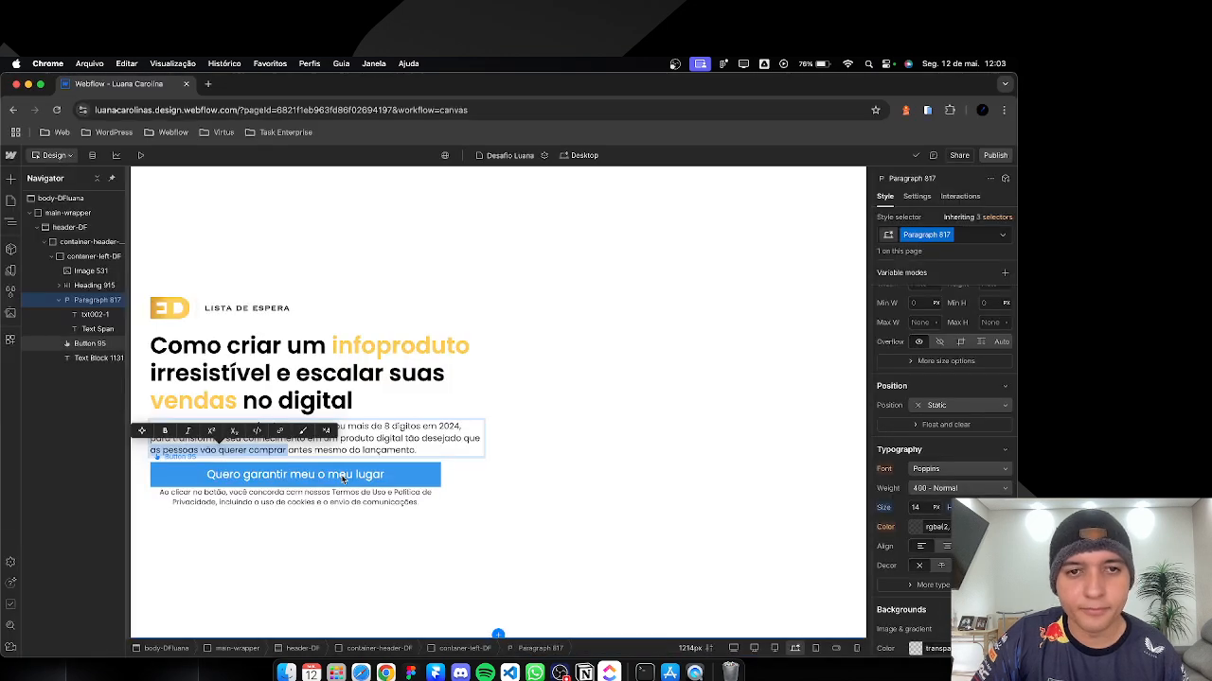
key(super+Tab)
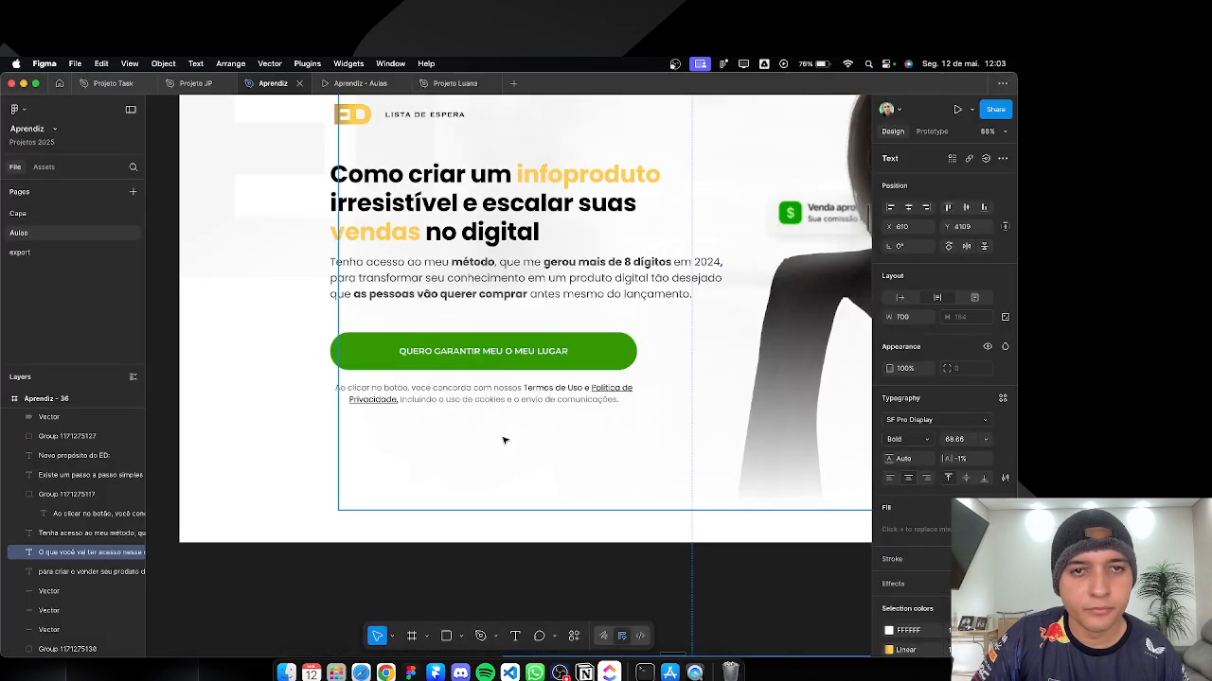
key(super+Tab)
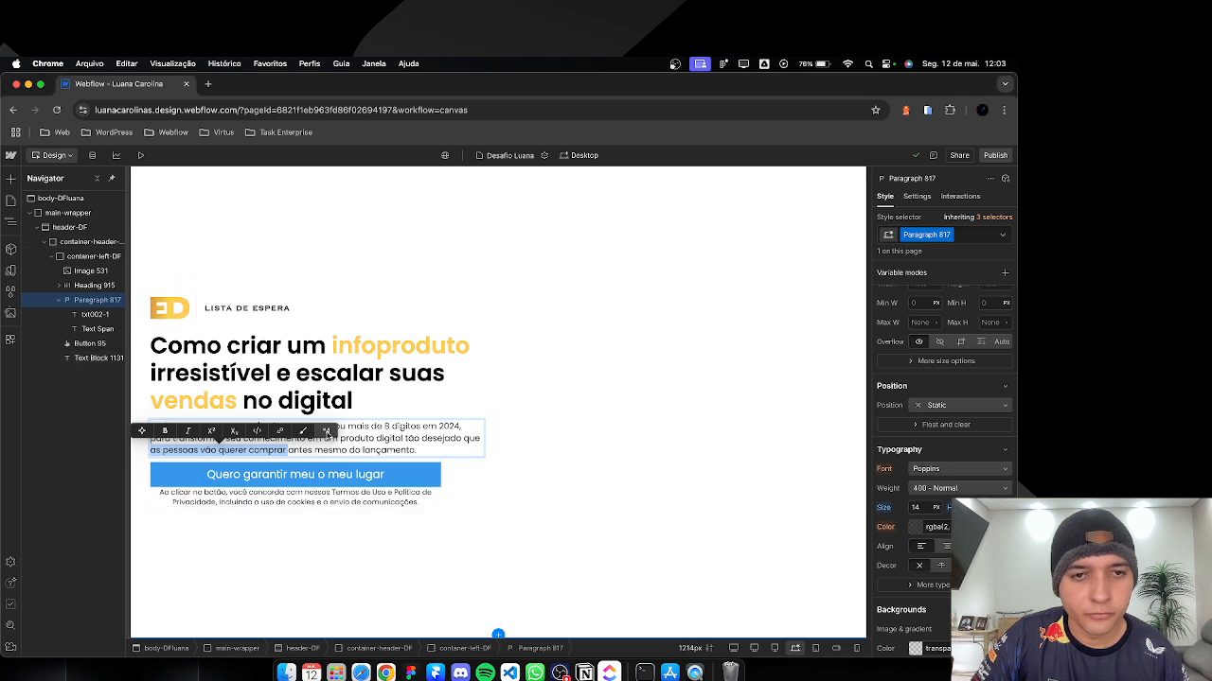
click(303, 431)
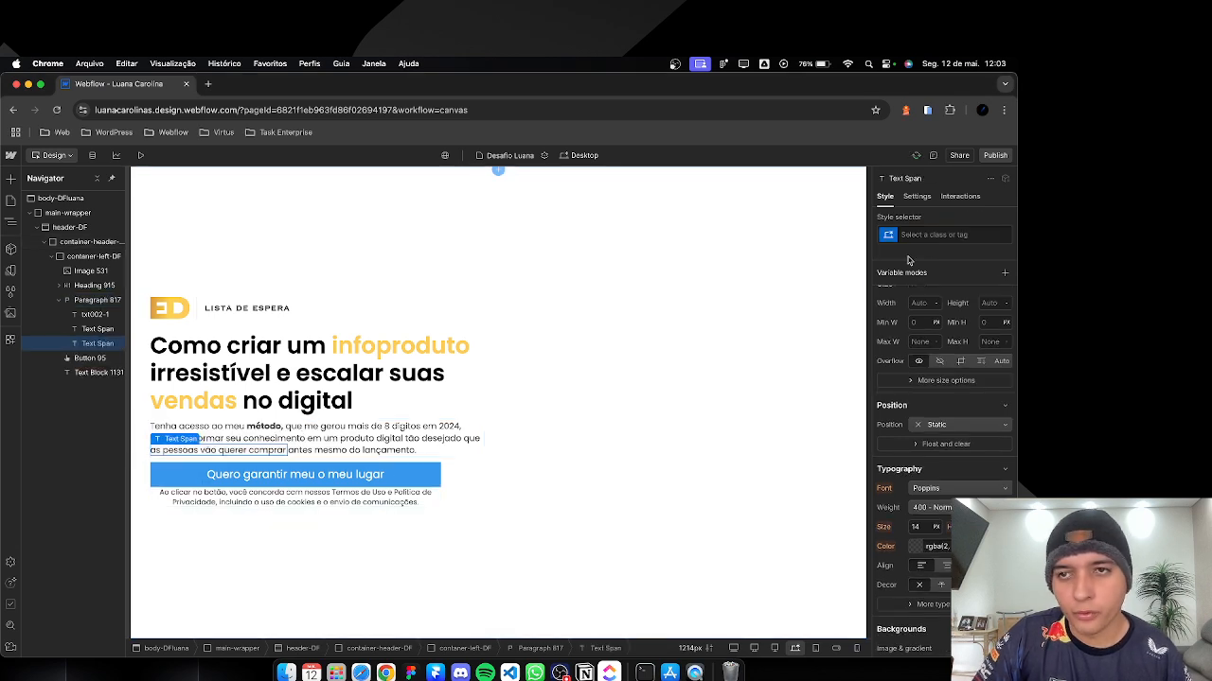
Step: Apply the copied class txt002-1 to the "as pessoas vão querer comprar" span
click(932, 235)
key(super+v)
key(Return)
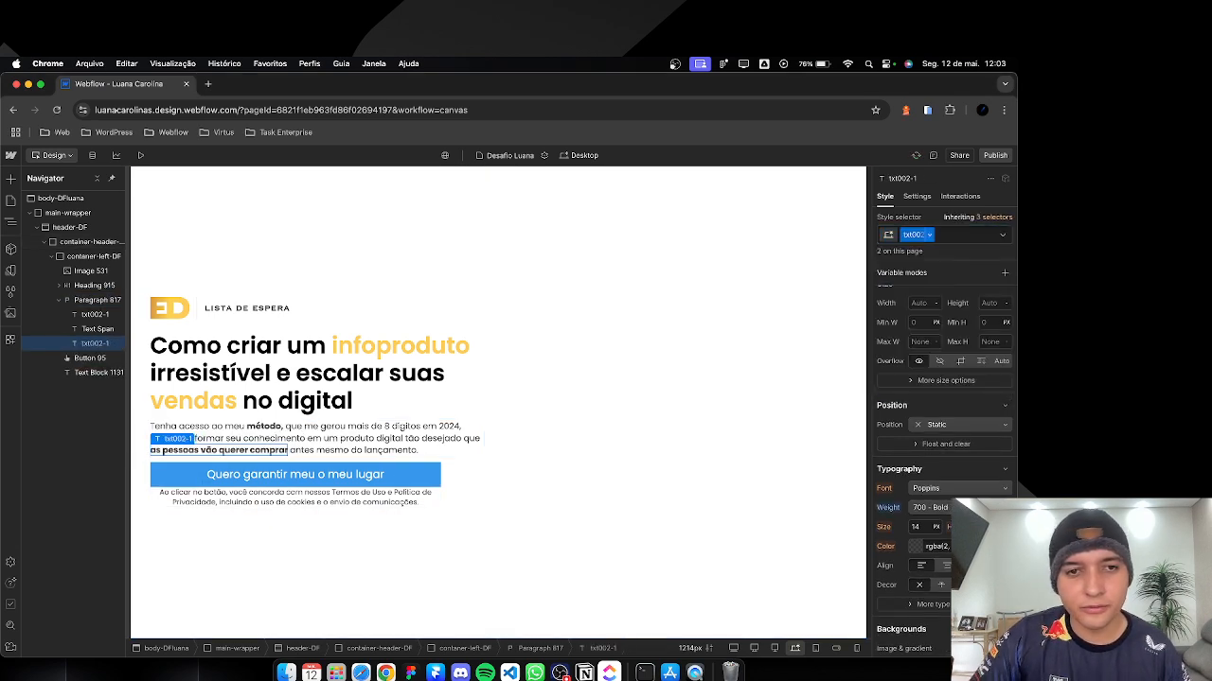
Step: Apply the class txt002-1 to the "gerou mais de 8 dígitos" span and leave the text selection
key(super+z)
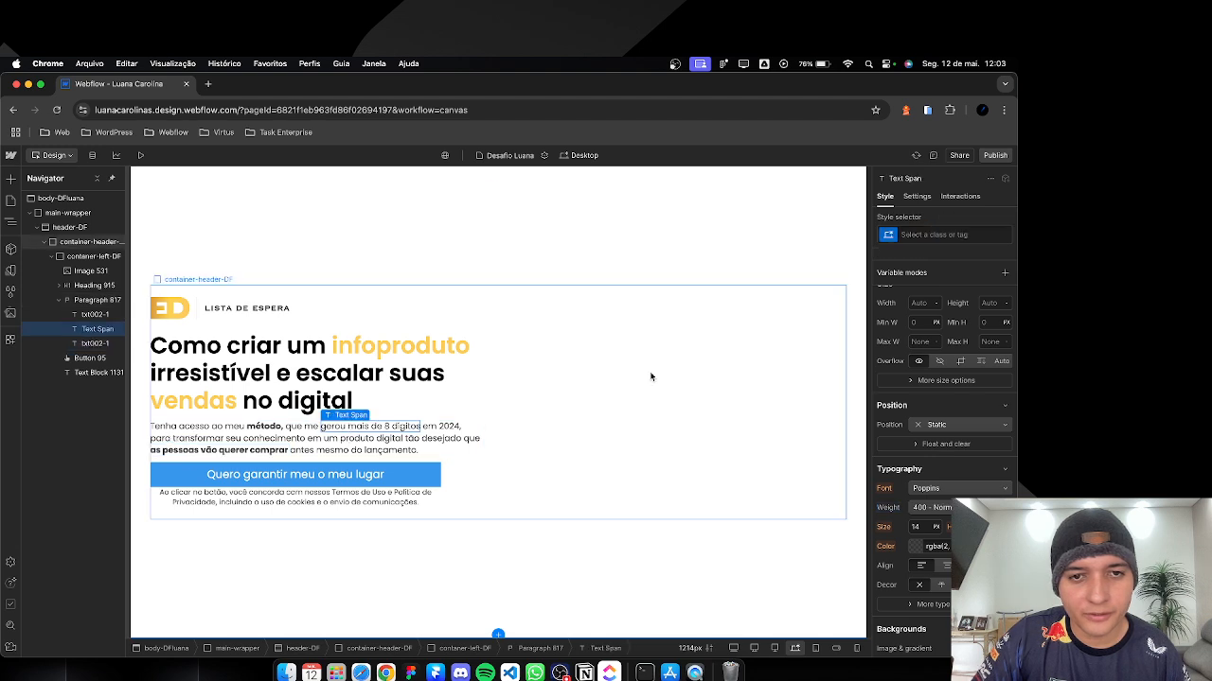
click(942, 233)
key(super+v)
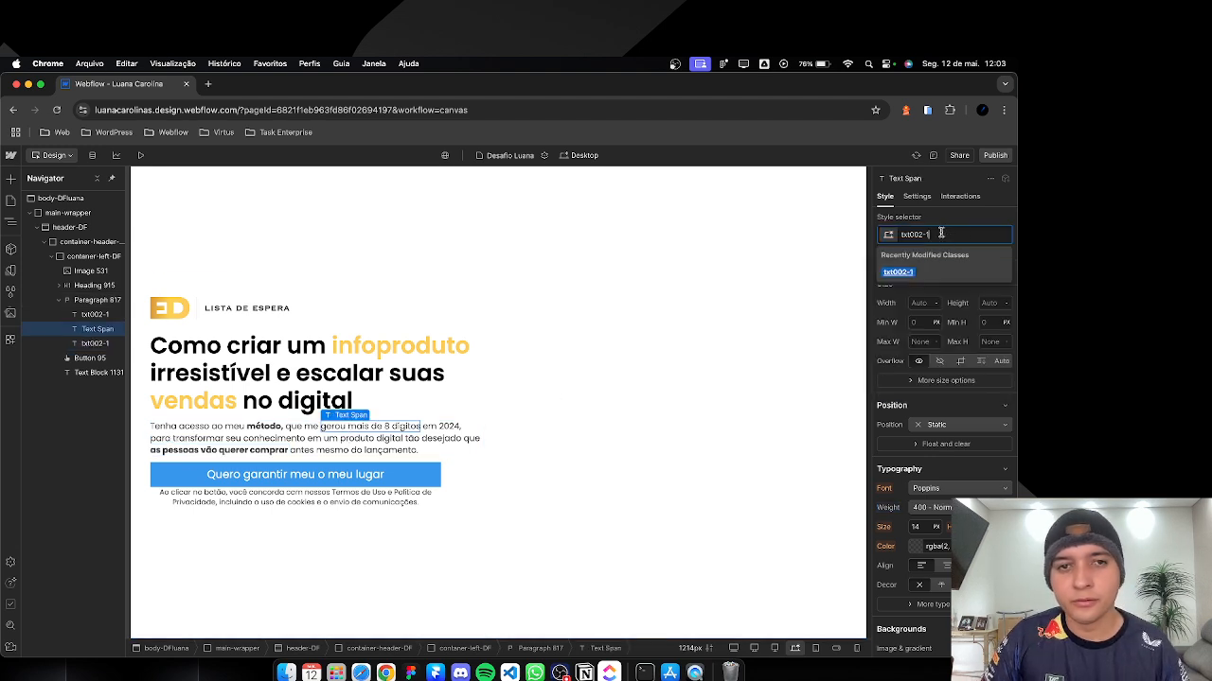
key(Return)
click(478, 410)
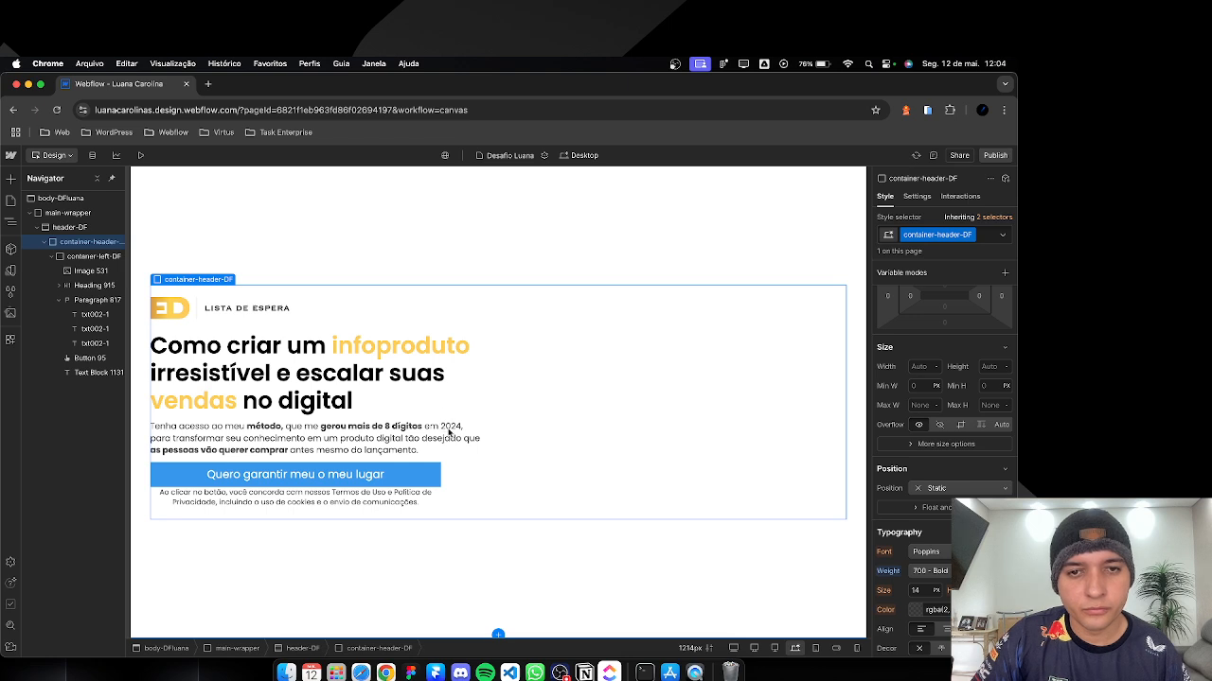
Step: Set the font size of the paragraph below the heading to 14.8 px and collapse its child elements in the layer tree
click(392, 429)
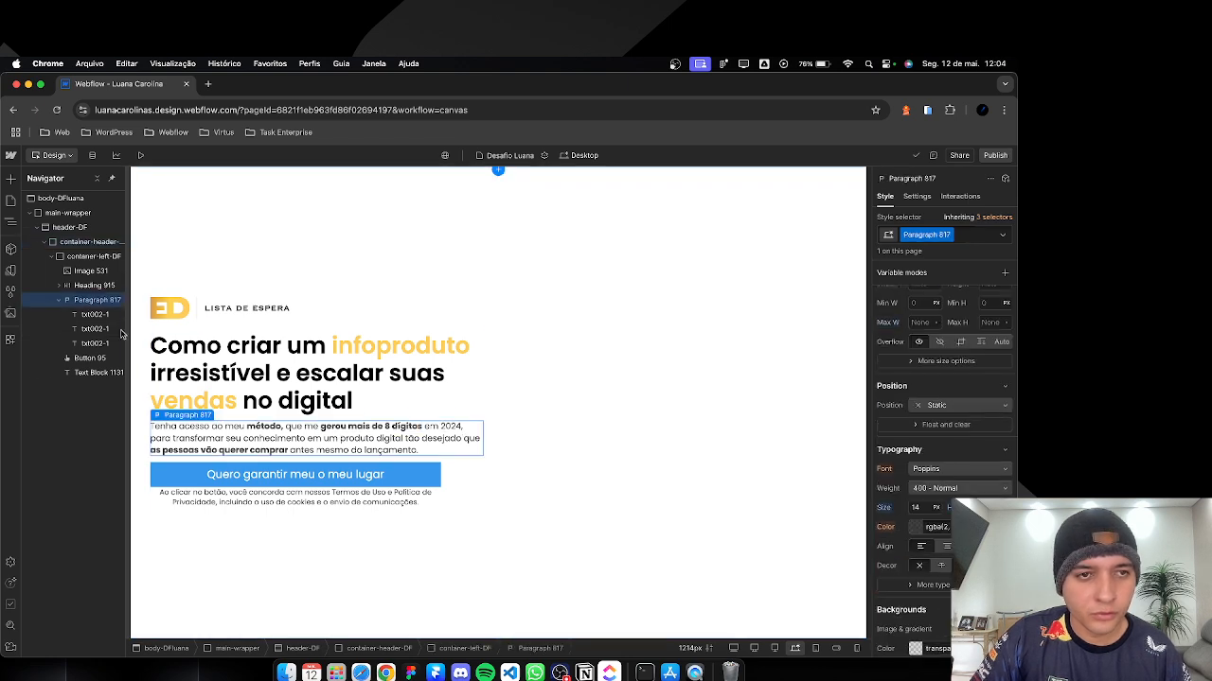
click(60, 301)
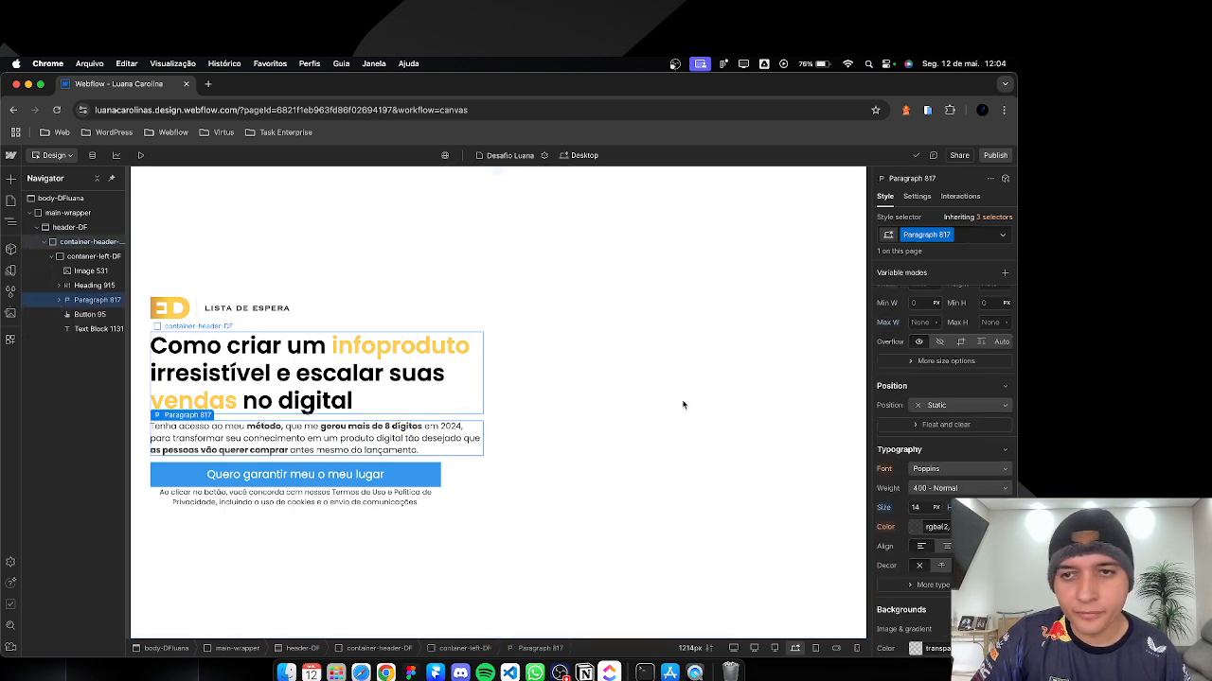
click(924, 508)
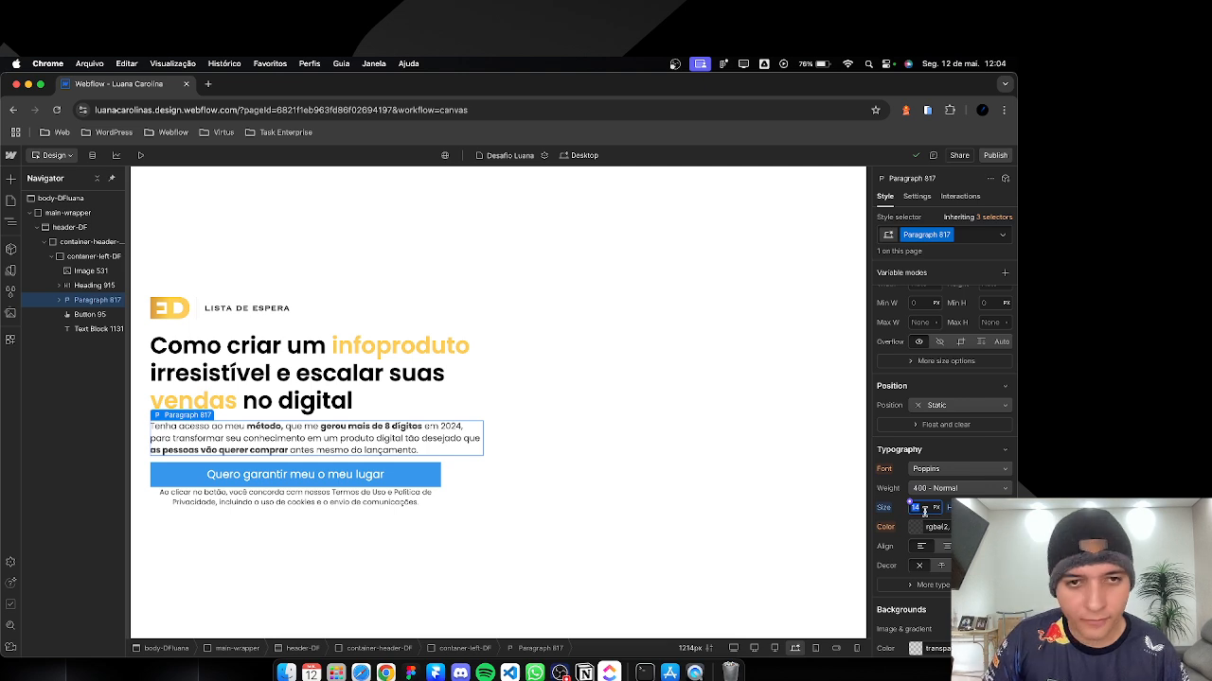
text(15)
key(Down)
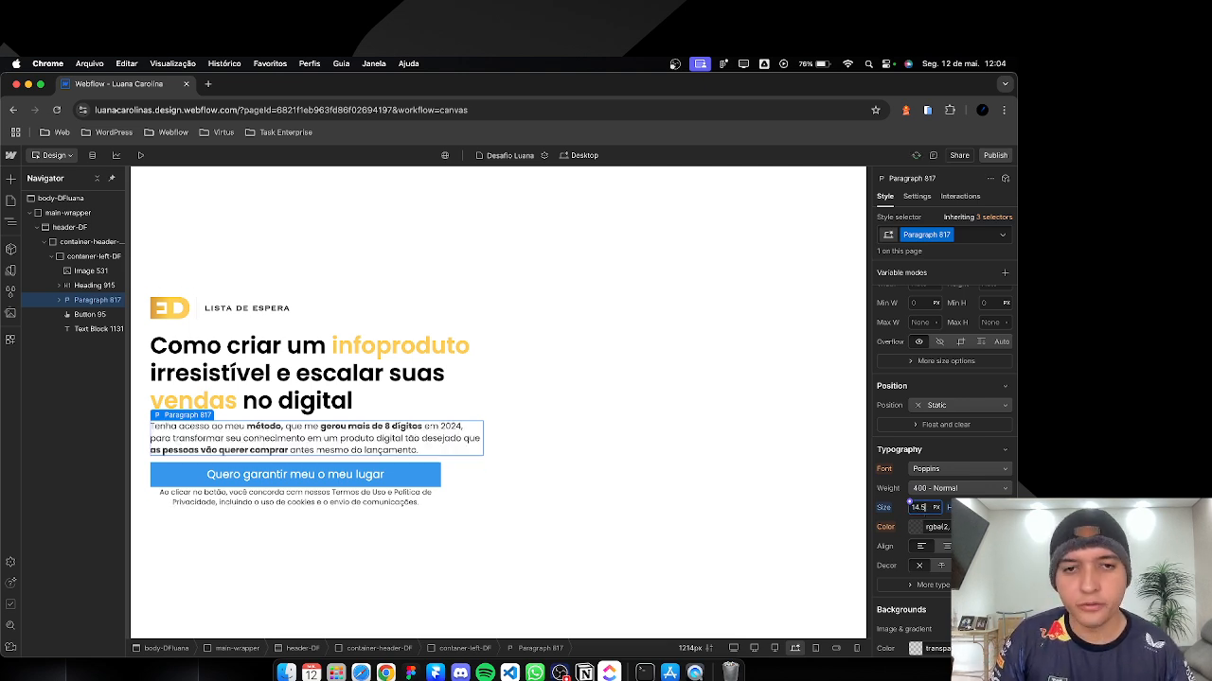
text(.5)
key(Return)
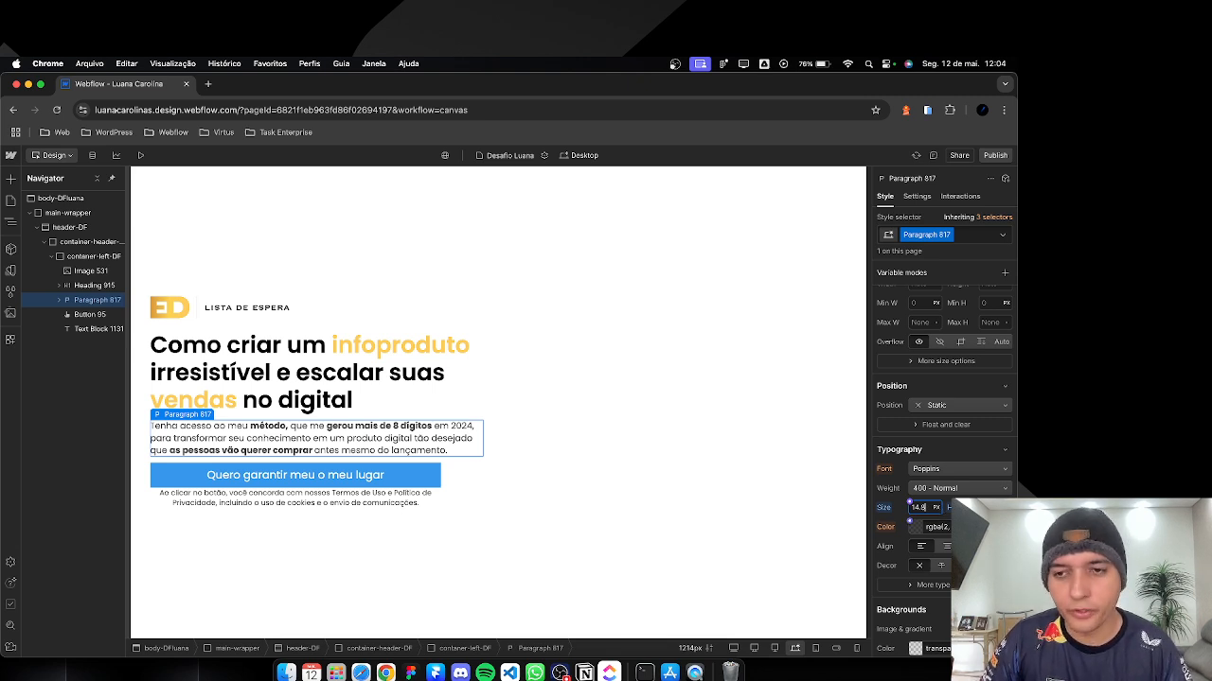
key(Return)
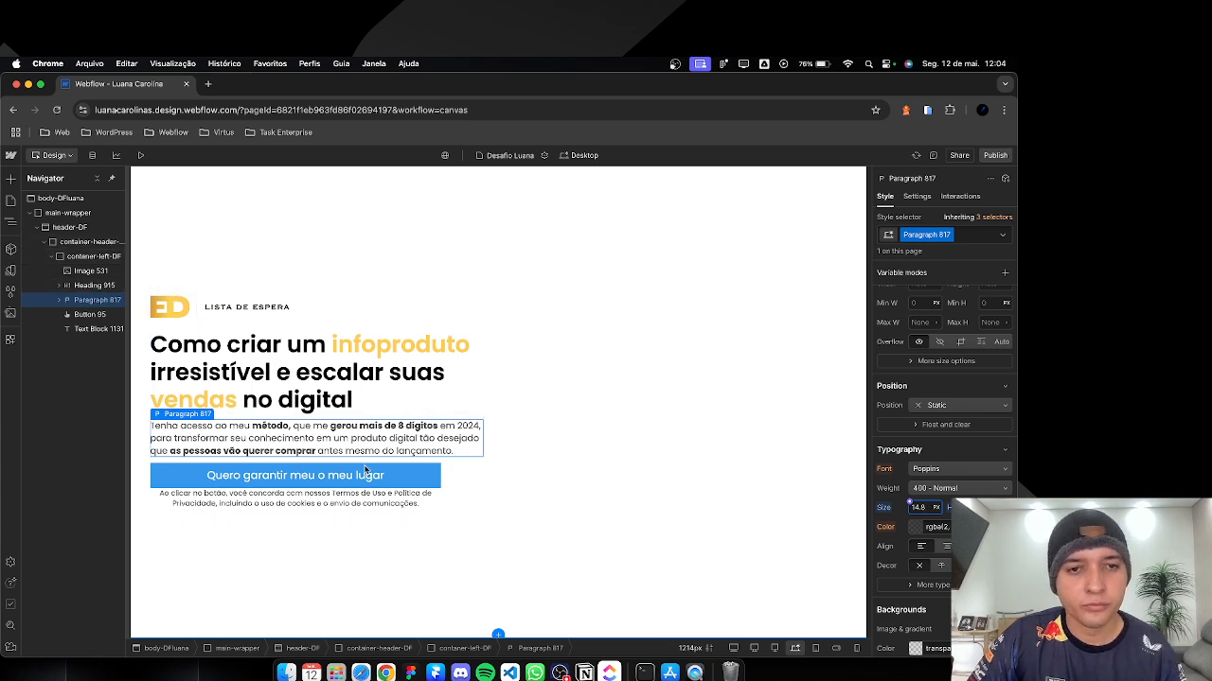
Step: Compare the terms text with the Figma design and wrap "Termos de Uso e Política de Privacidade," in a text span in Webflow
key(super+Tab)
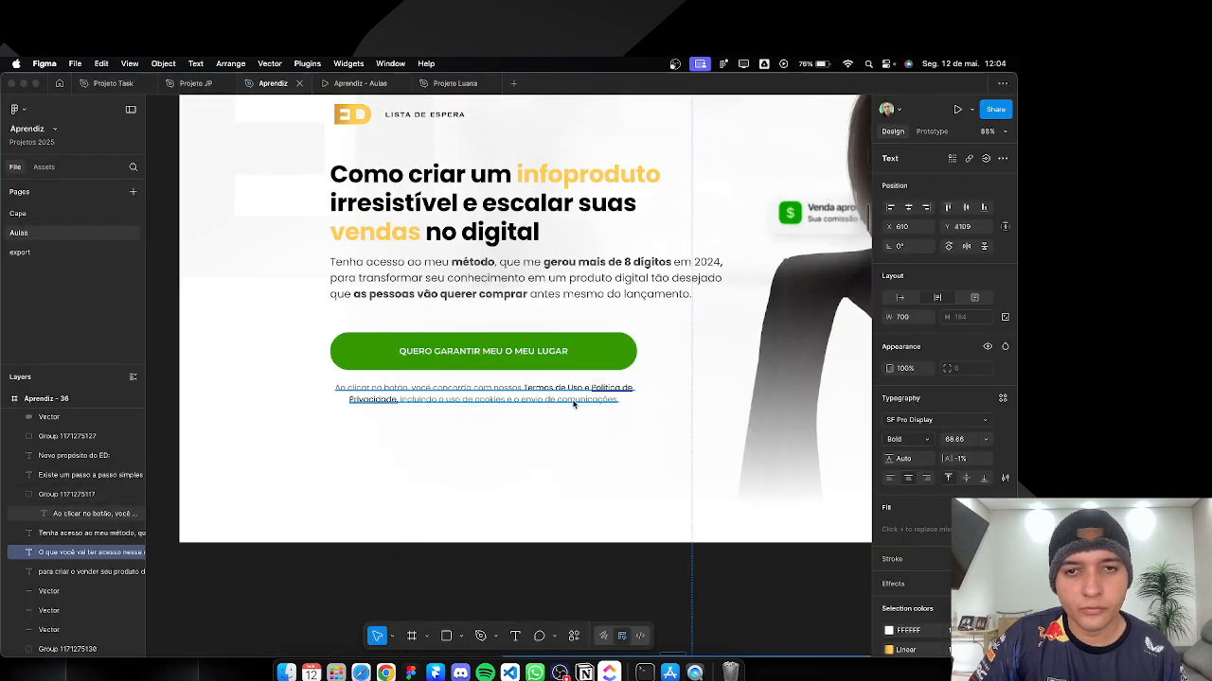
key(super+Tab)
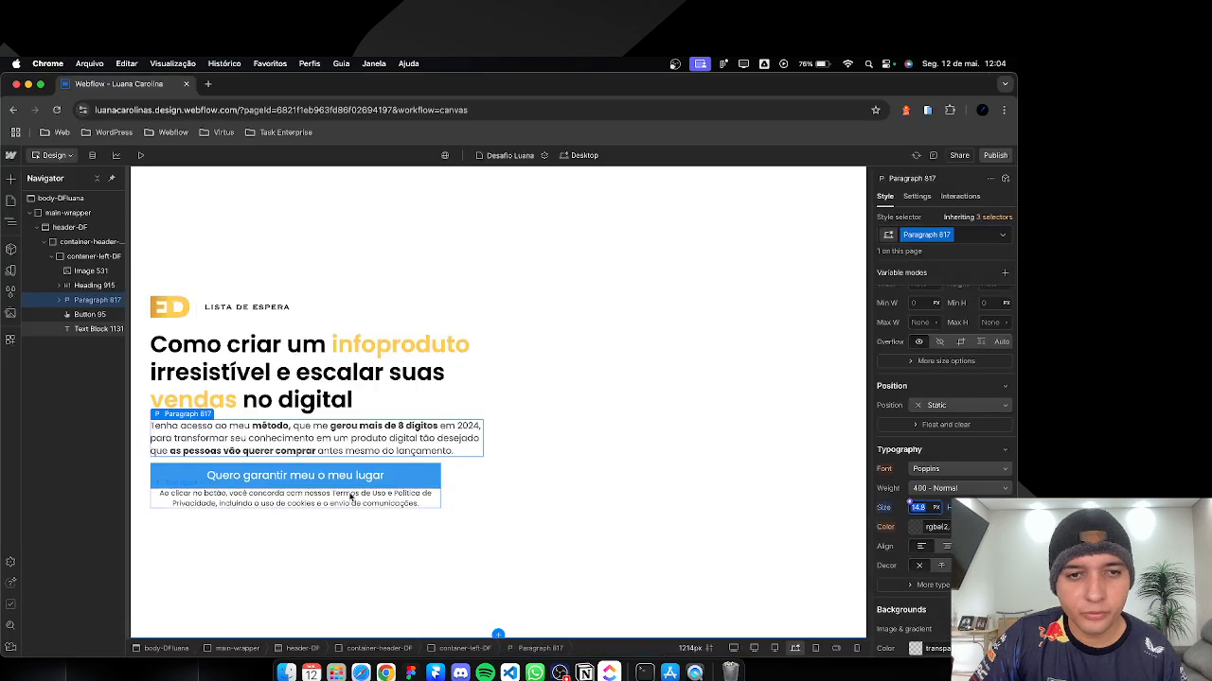
double_click(347, 494)
click(330, 493)
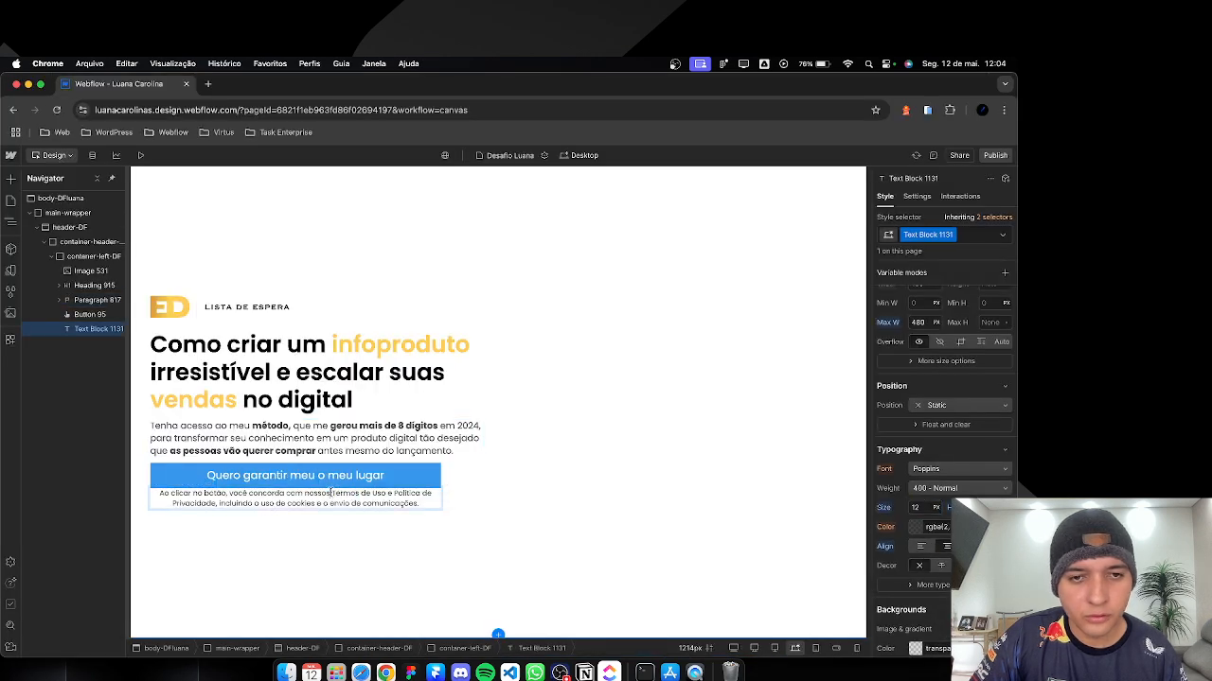
drag(331, 493, 217, 503)
key(super+Tab)
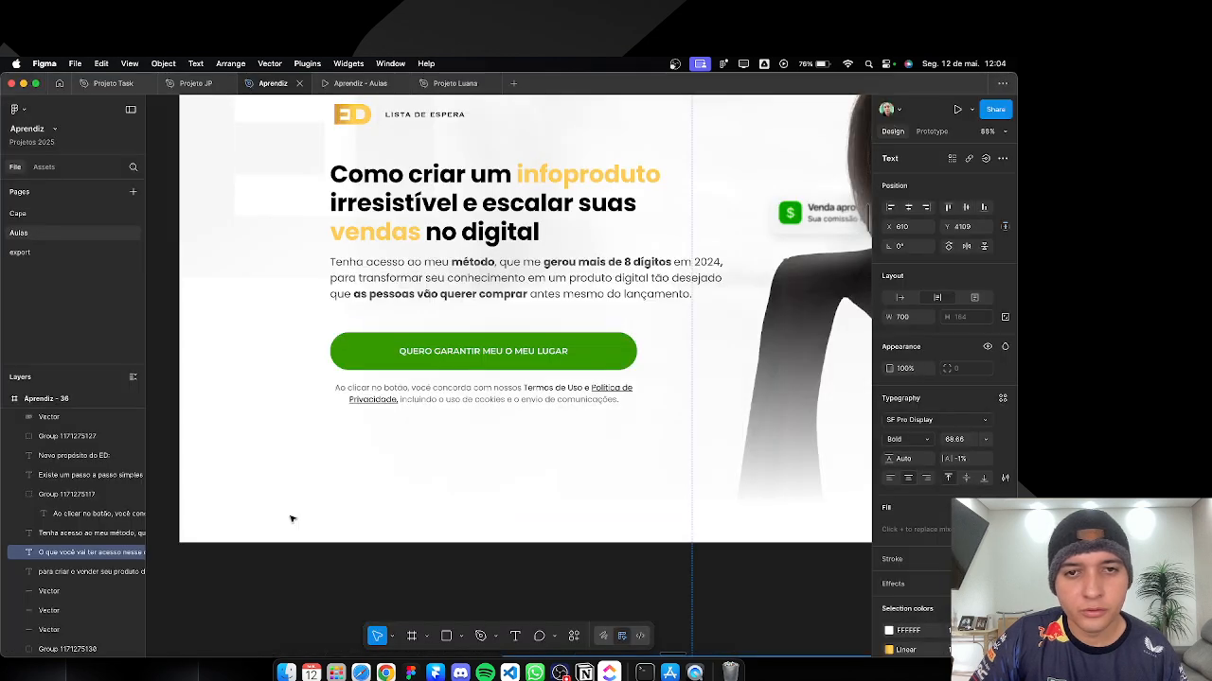
key(super+Tab)
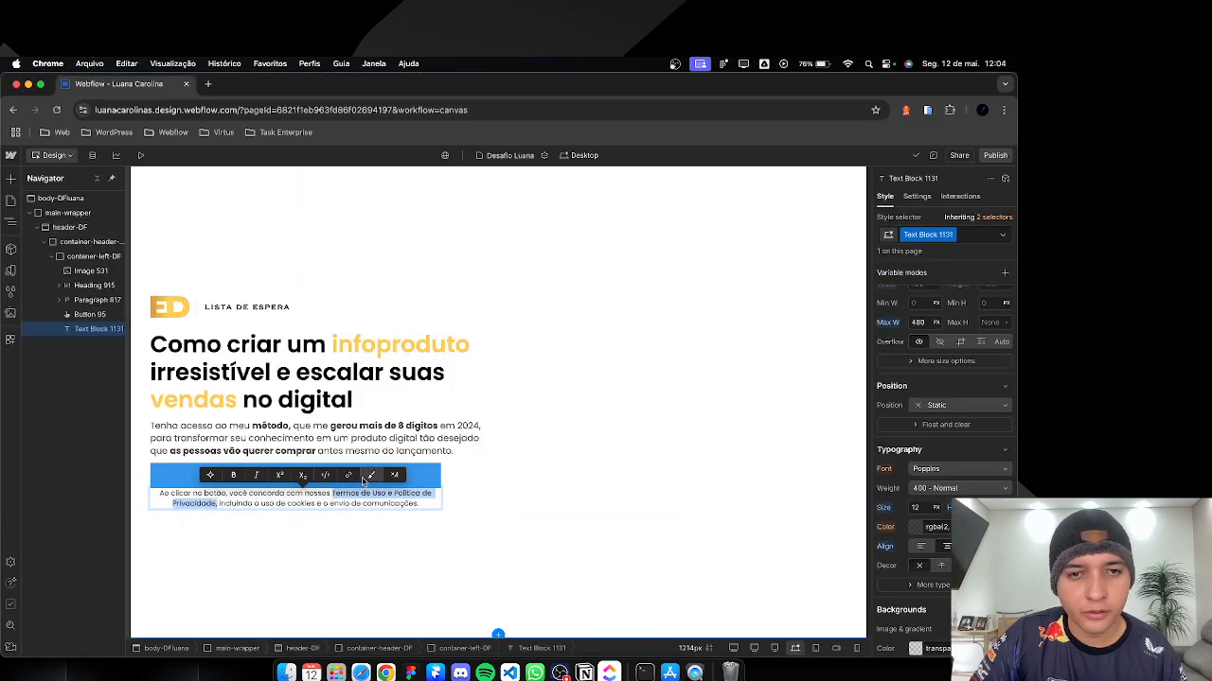
click(369, 476)
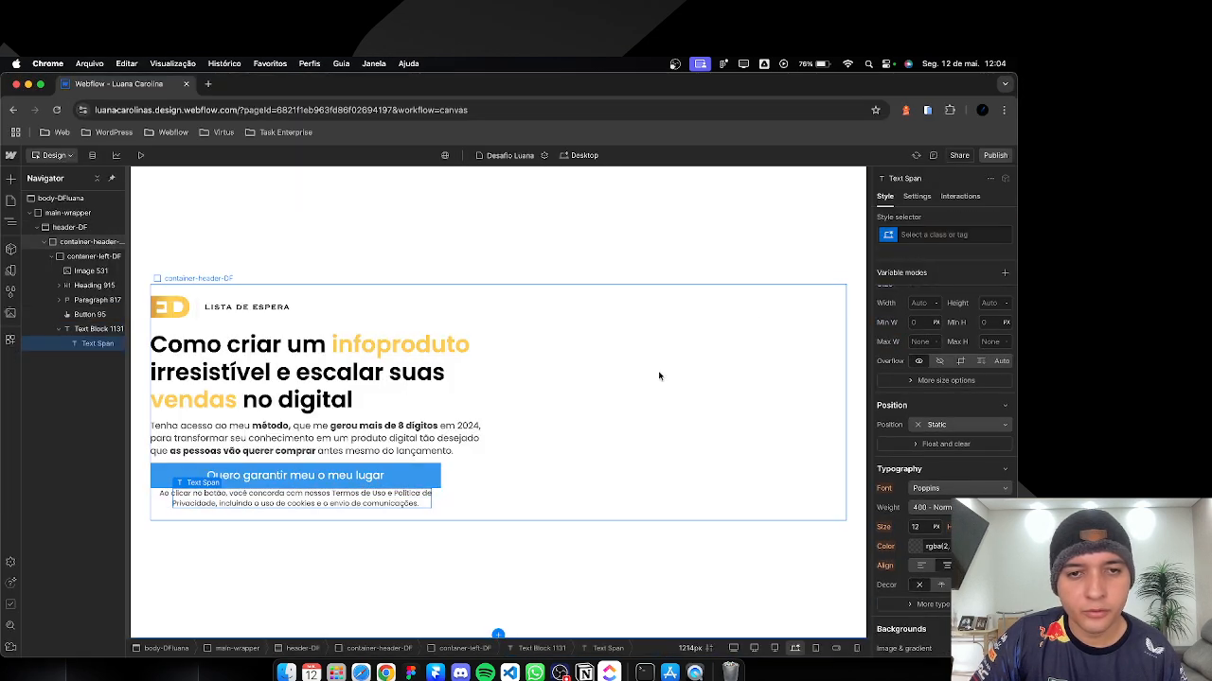
Step: Apply the class txt002-1 to the "Termos de Uso e Política de Privacidade," span
click(937, 236)
text(txt002-1)
key(Return)
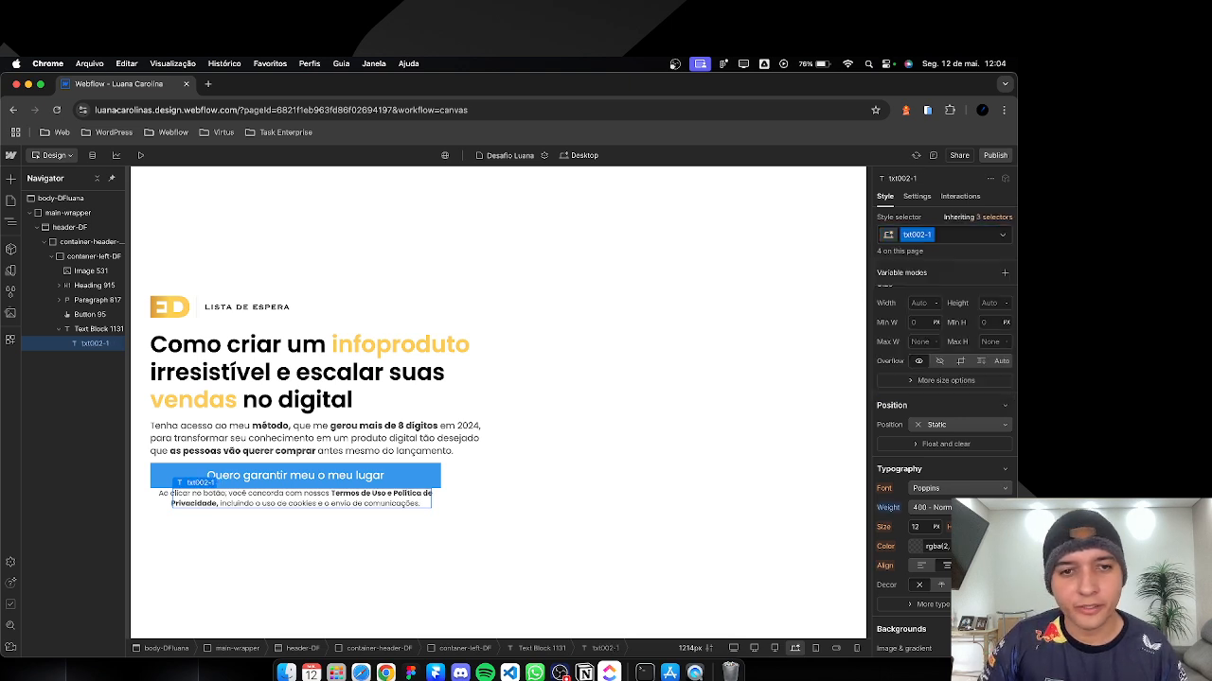
Step: Select the whole terms text block below the button and set its font size to 13 px
key(Escape)
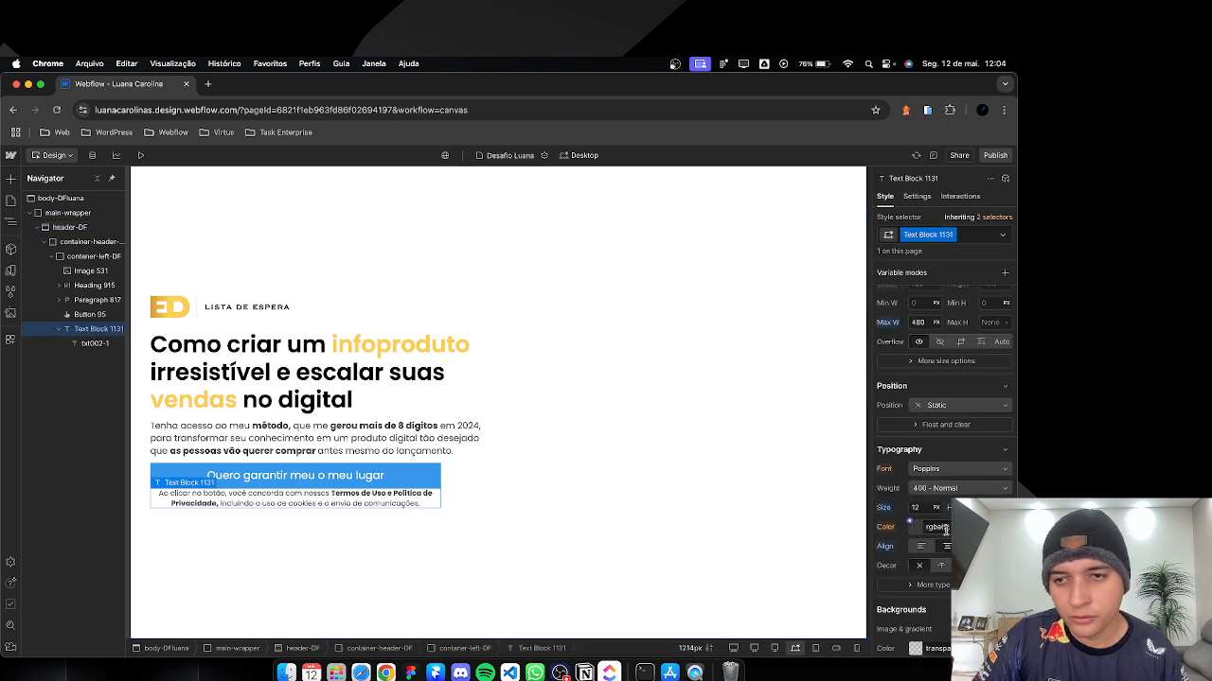
click(915, 507)
key(Up)
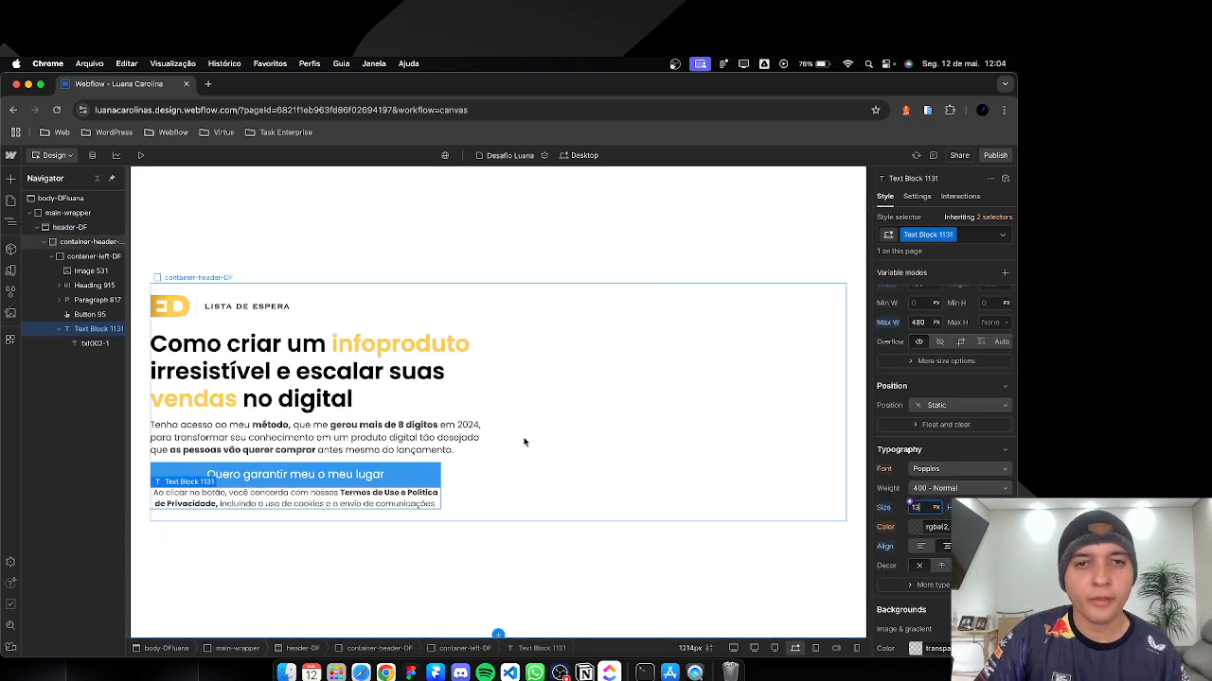
Step: Switch to Figma, review the header design and copy the button's green colour code 369A00
key(super+Tab)
key(super+Tab)
key(super+Tab)
key(super+Tab)
key(super+Tab)
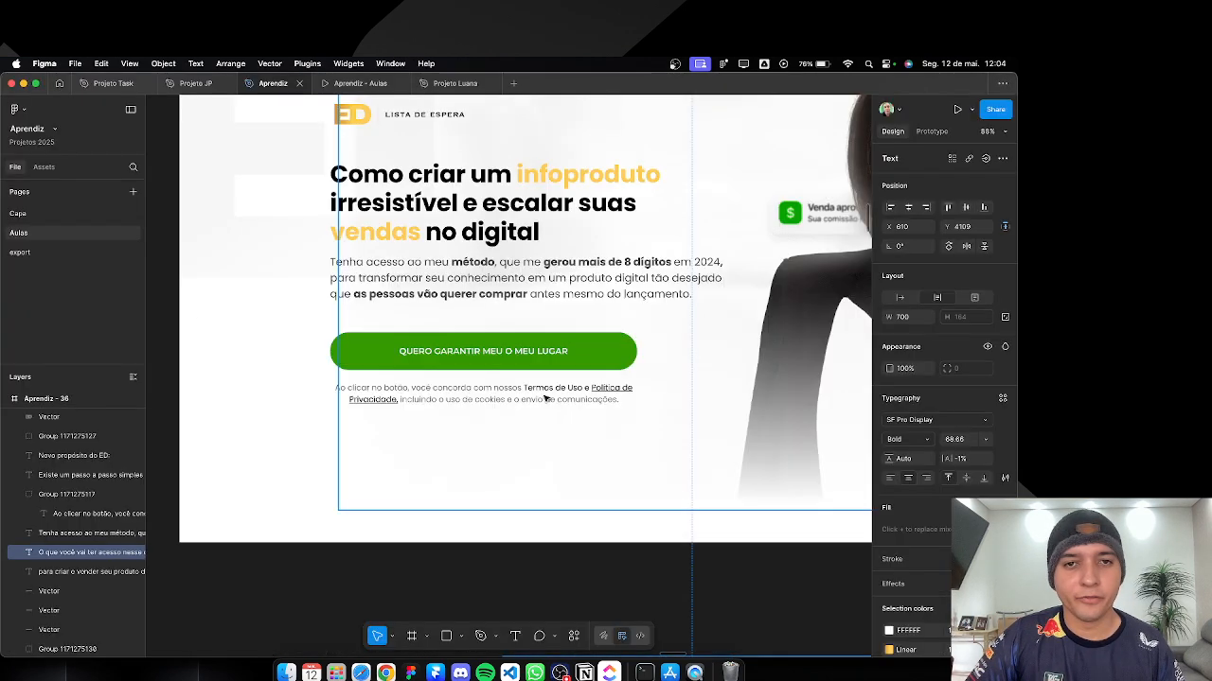
scroll(307, 369, down, 2)
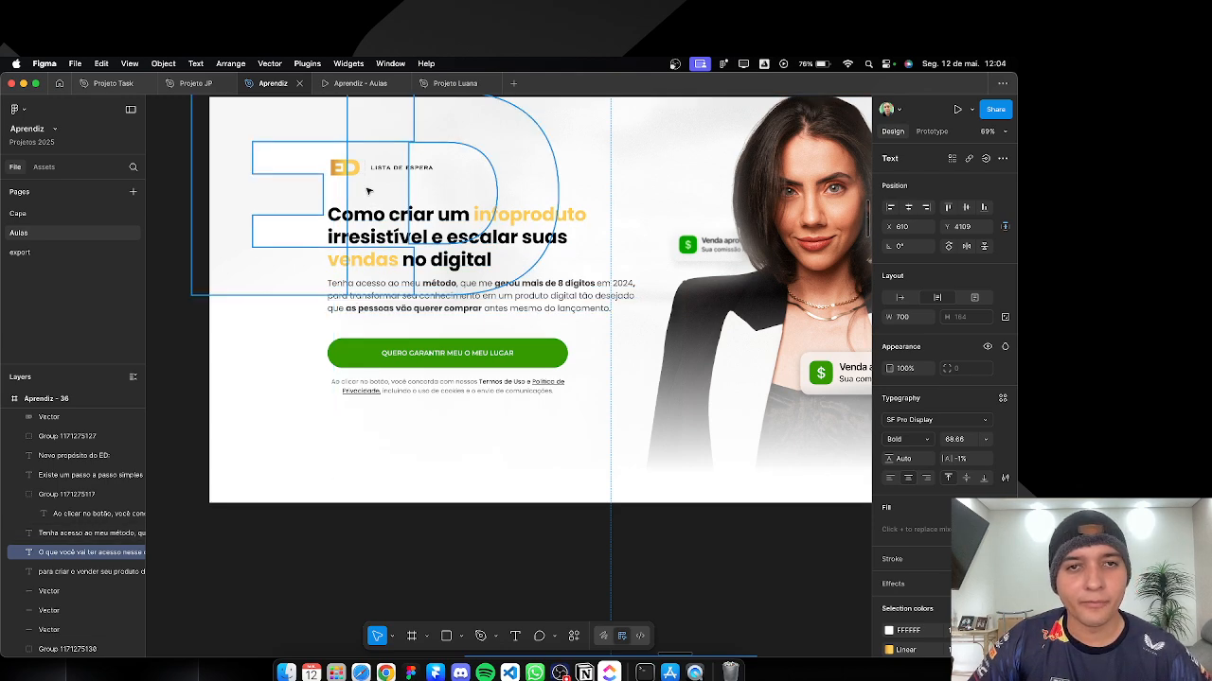
click(357, 358)
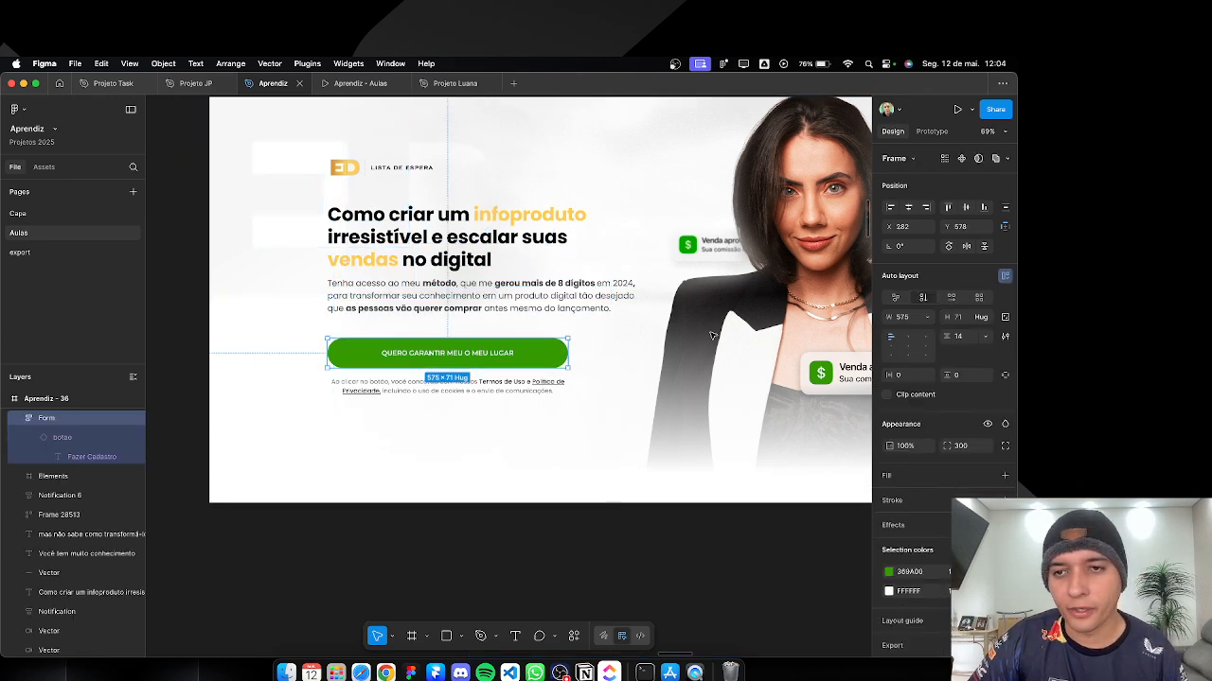
click(909, 573)
key(super+c)
key(super+c)
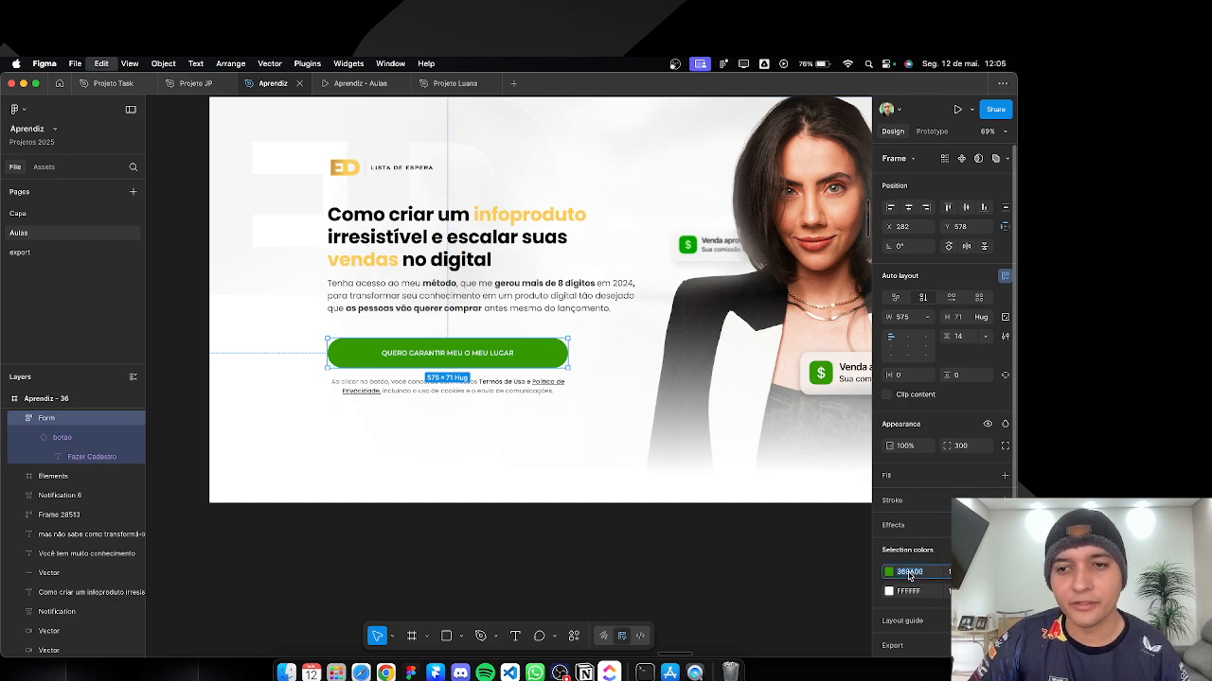
Step: Switch to Webflow and set the button's background colour to the copied 369A00
key(super+Tab)
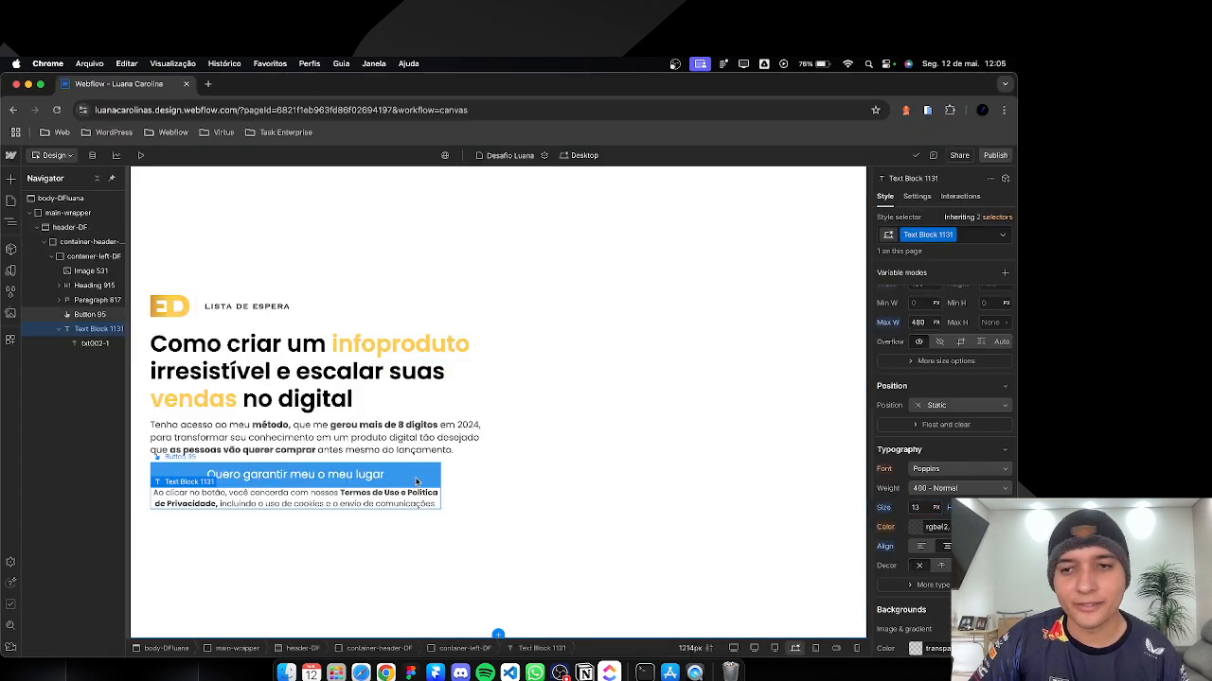
click(398, 478)
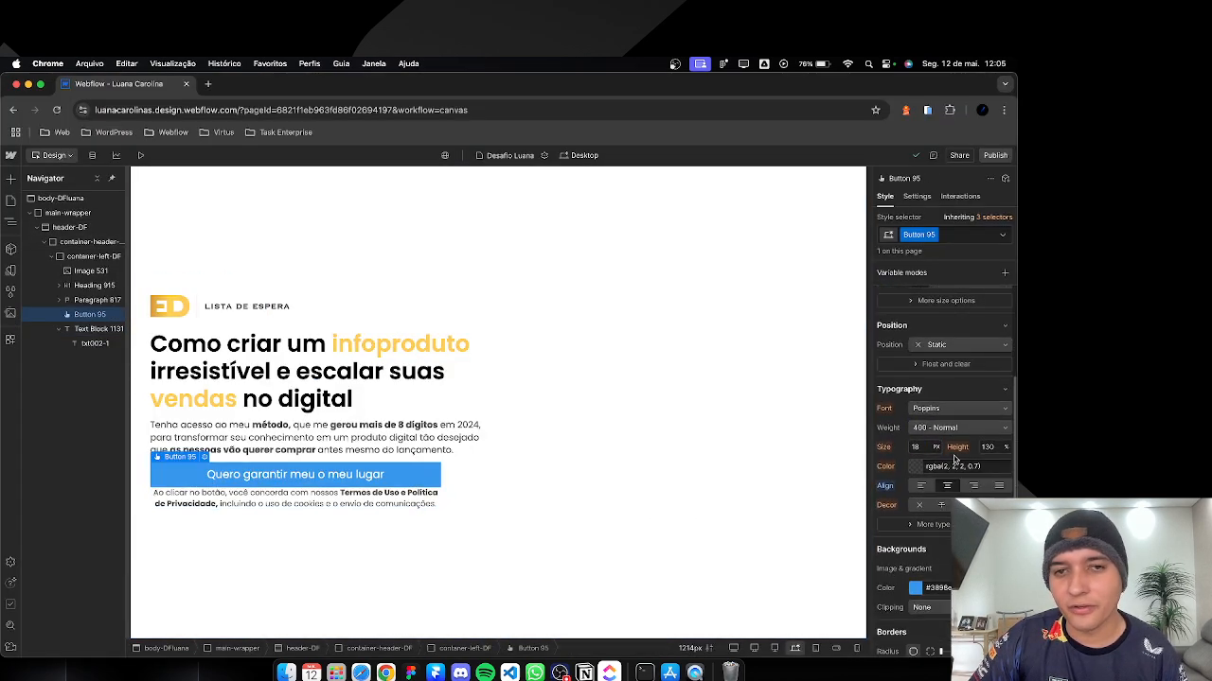
scroll(947, 455, down, 3)
click(947, 431)
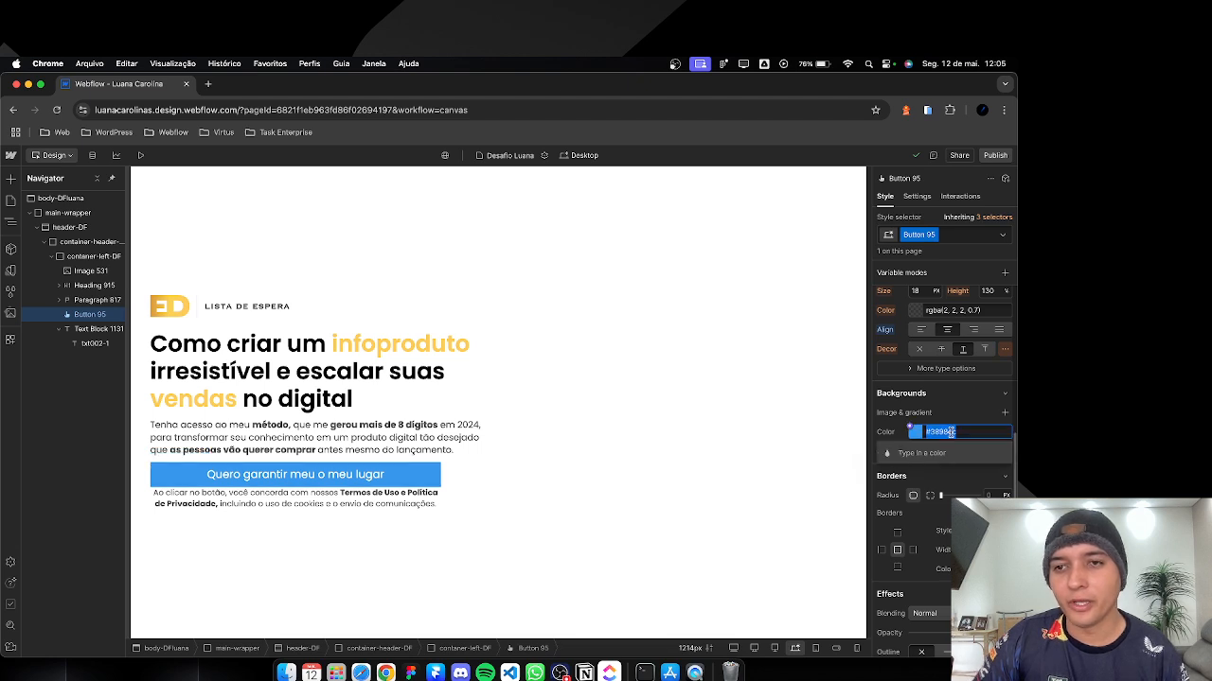
key(super+v)
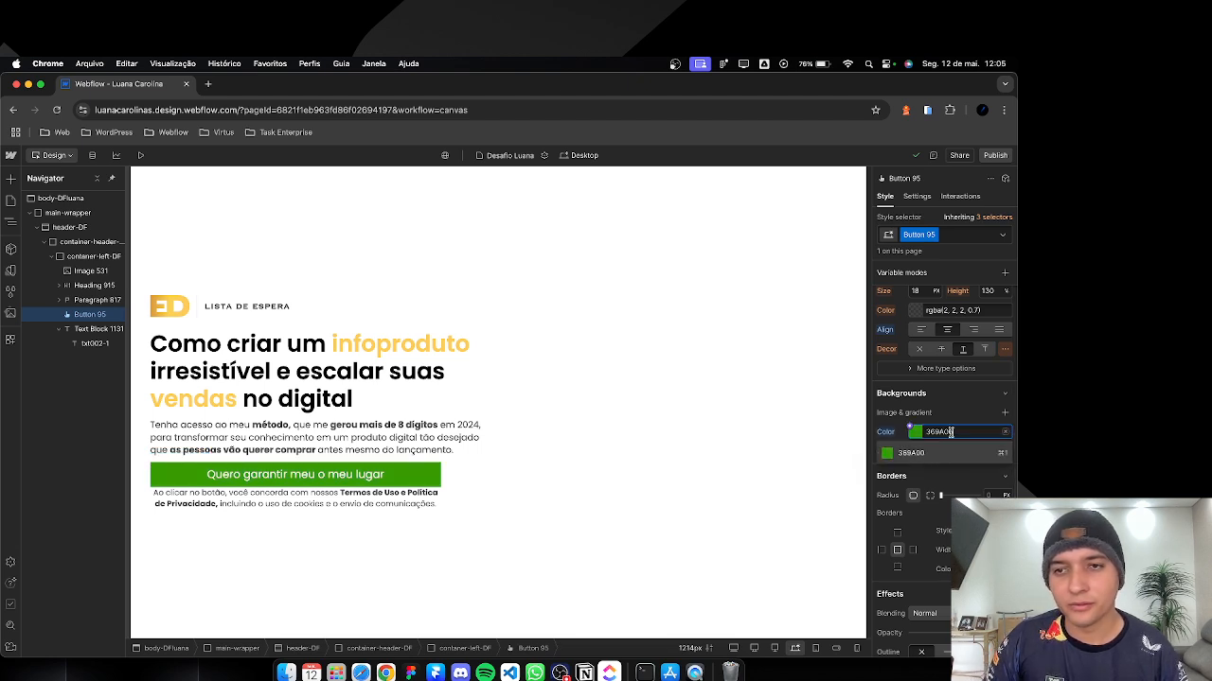
click(914, 451)
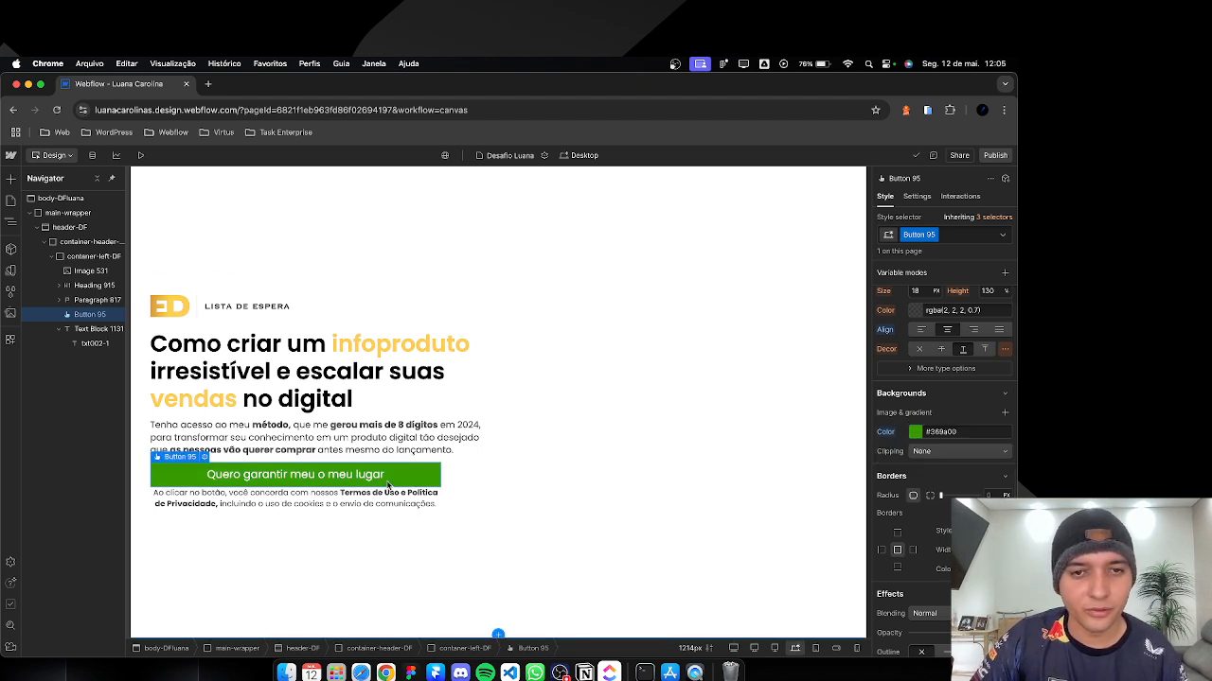
Step: Make the green button taller in Webflow, comparing its proportions with the button in the Figma design
scroll(947, 426, up, 5)
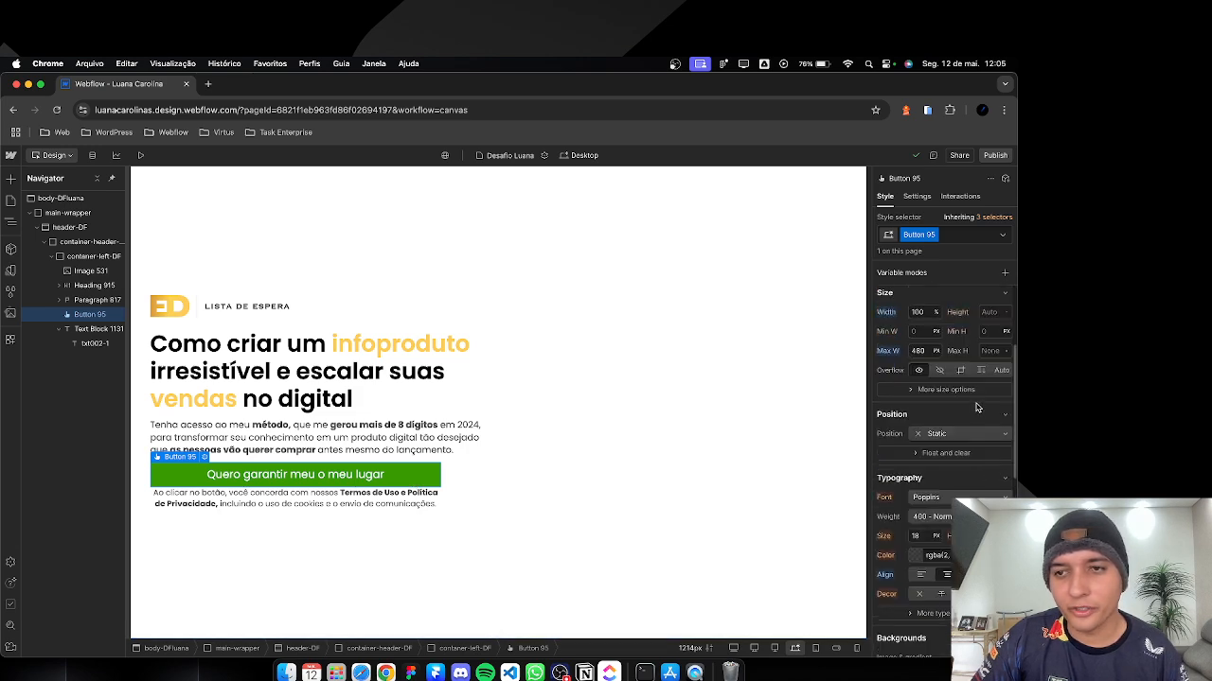
key(super+Tab)
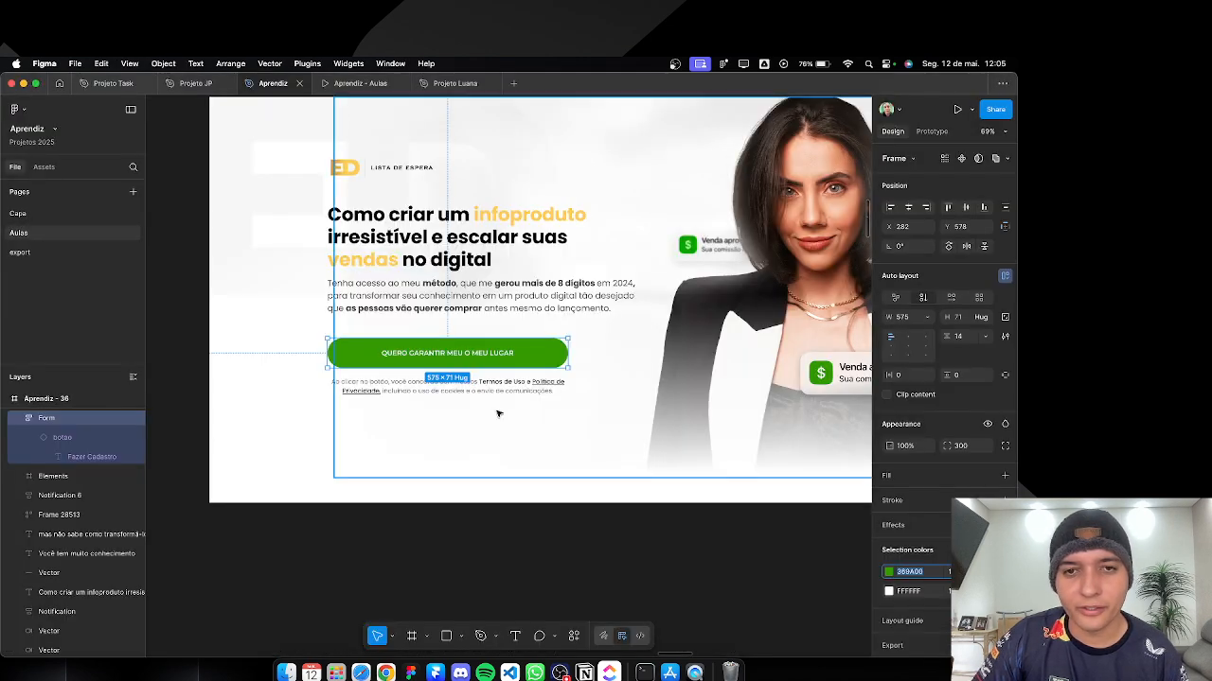
click(508, 356)
key(super+Tab)
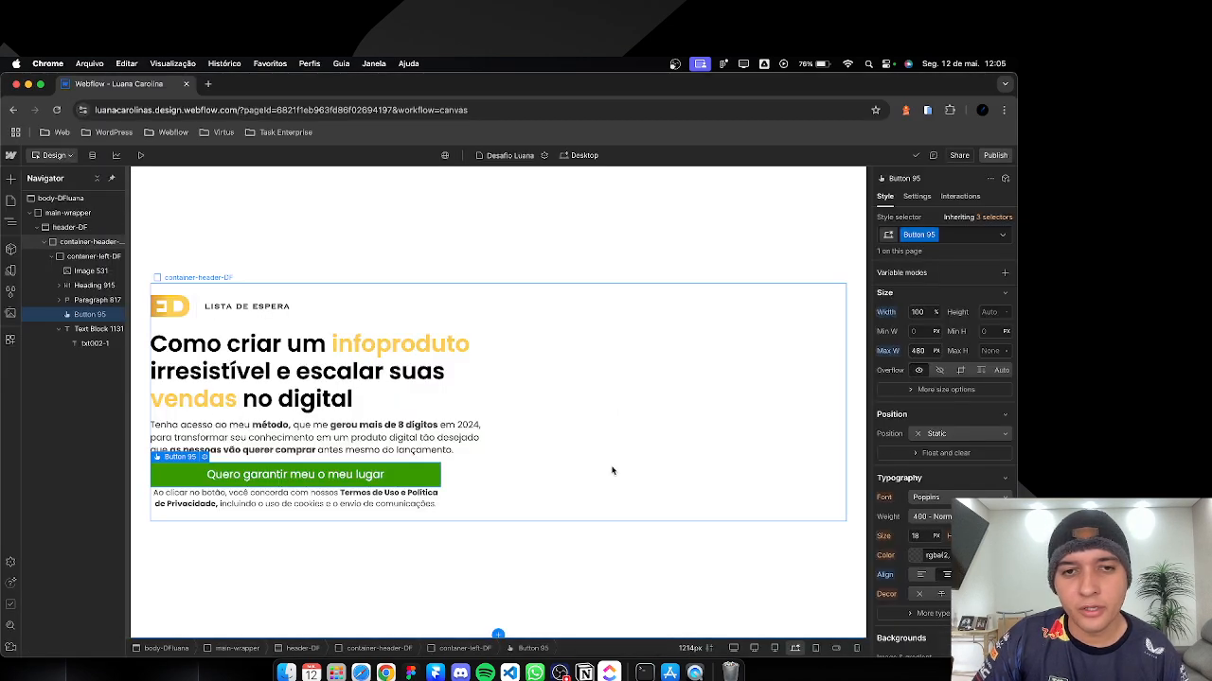
scroll(943, 475, up, 4)
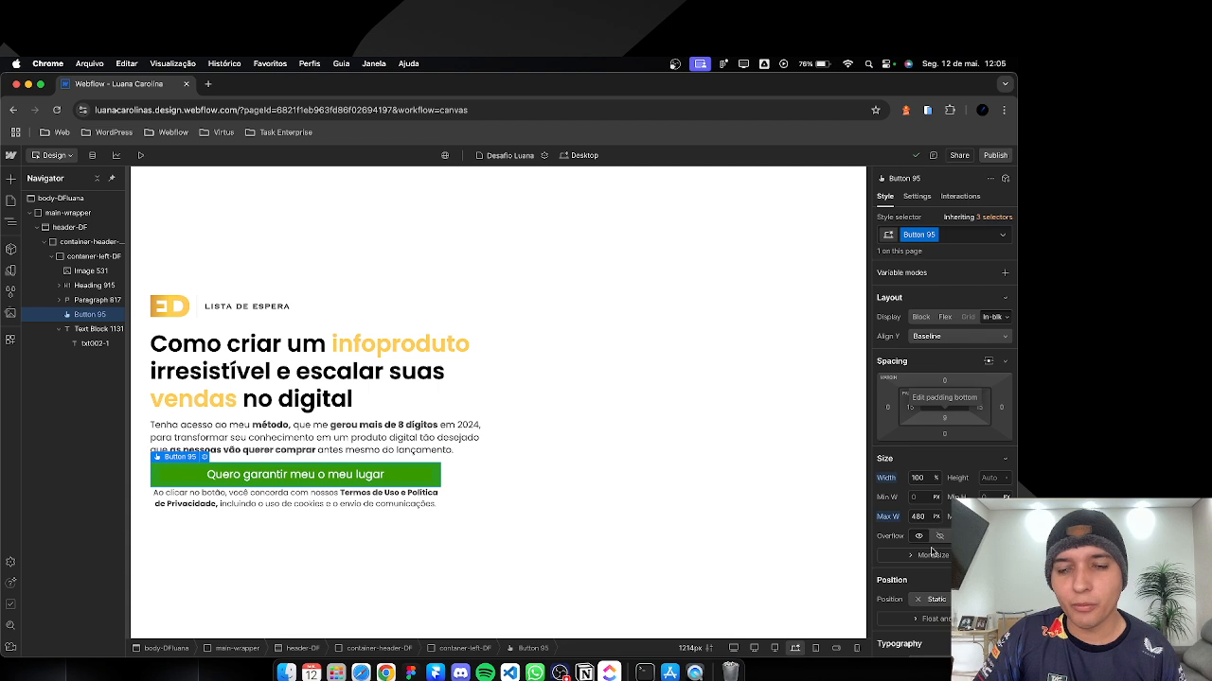
scroll(944, 426, down, 3)
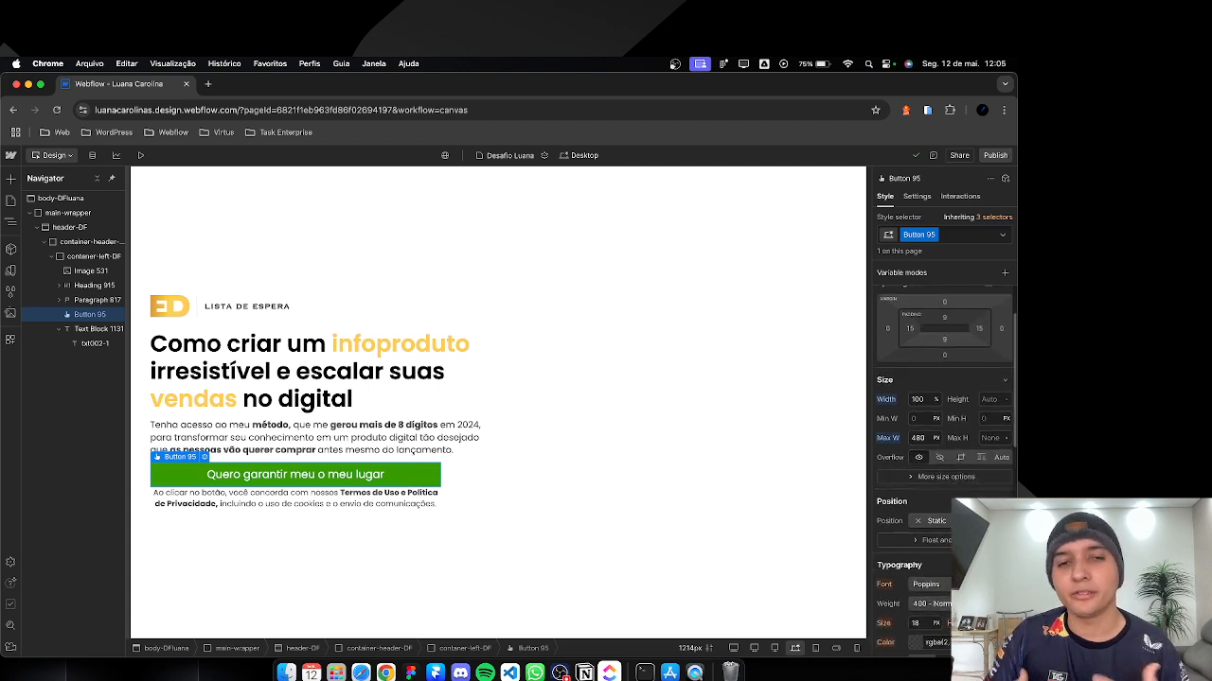
scroll(944, 426, down, 1)
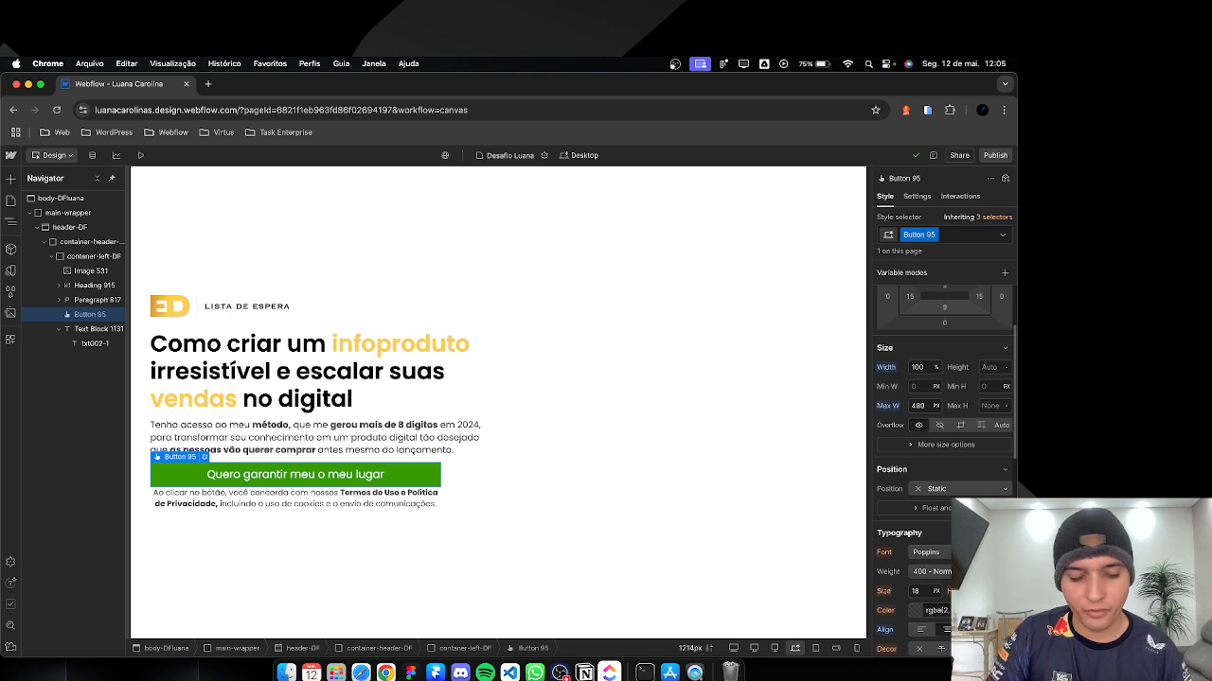
scroll(944, 426, down, 3)
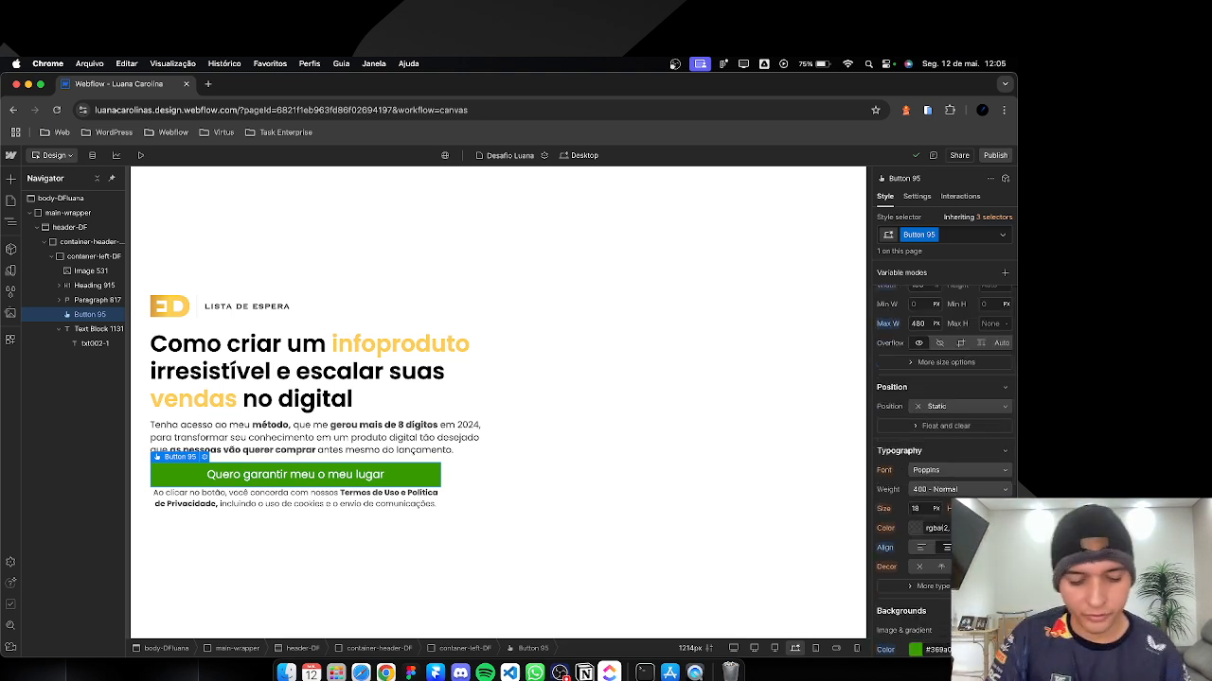
key(super+z)
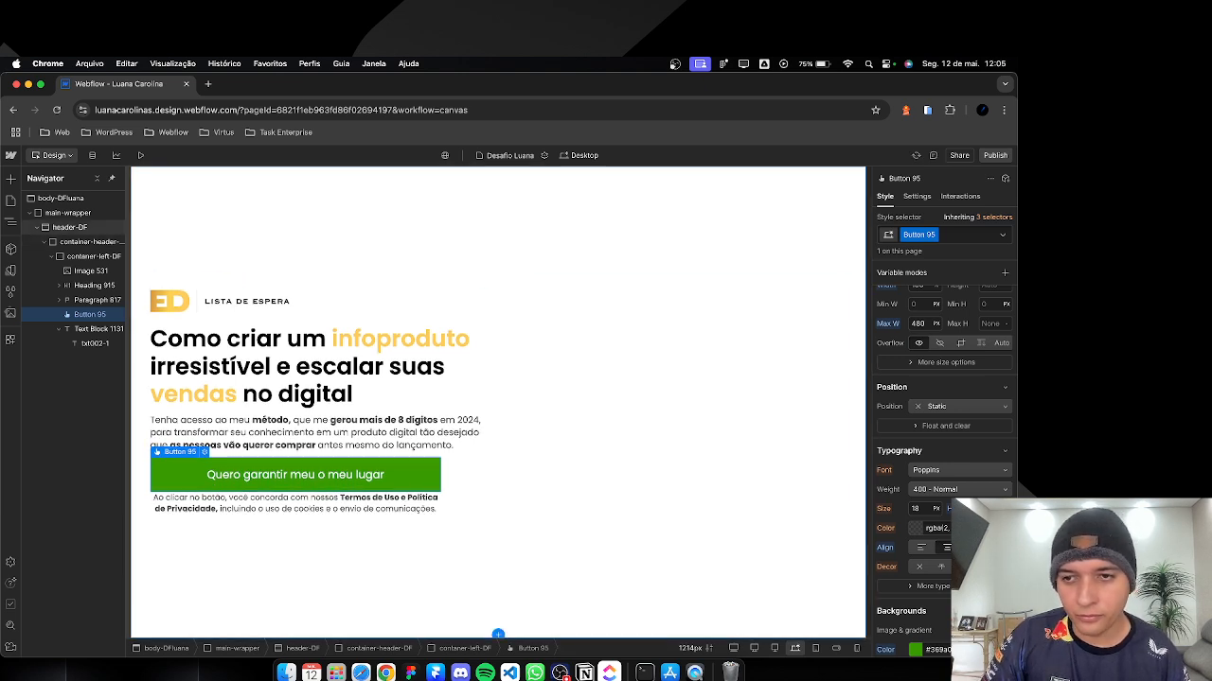
key(super+shift+z)
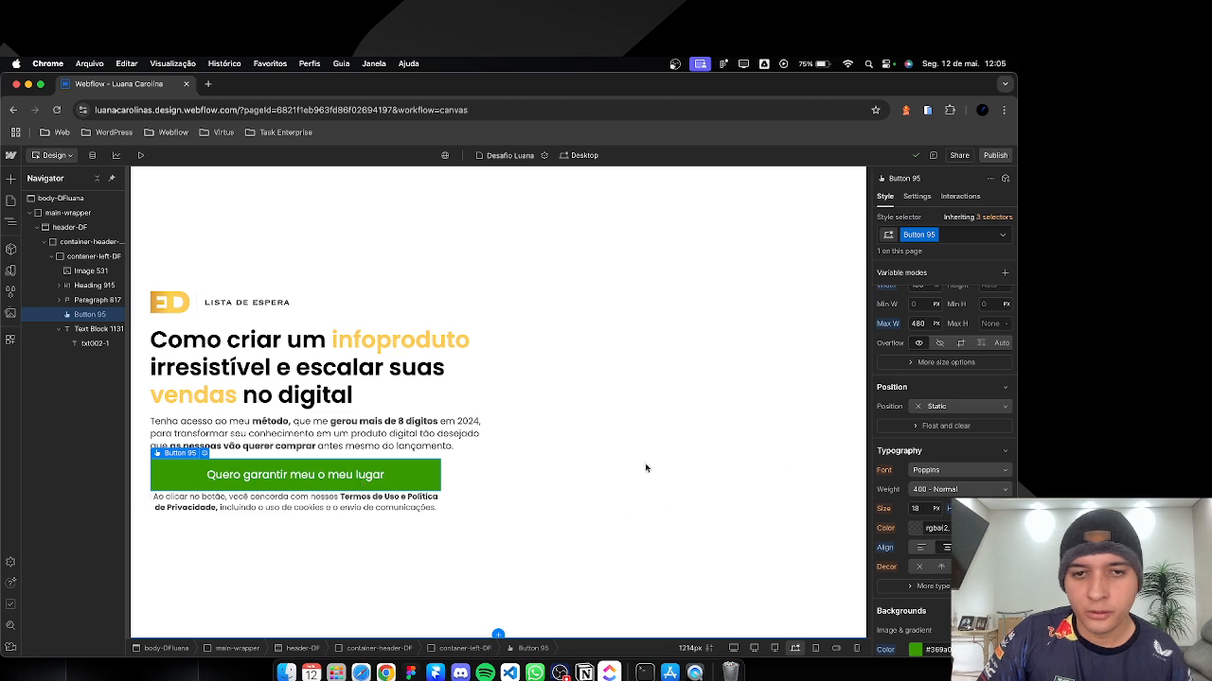
key(super+Tab)
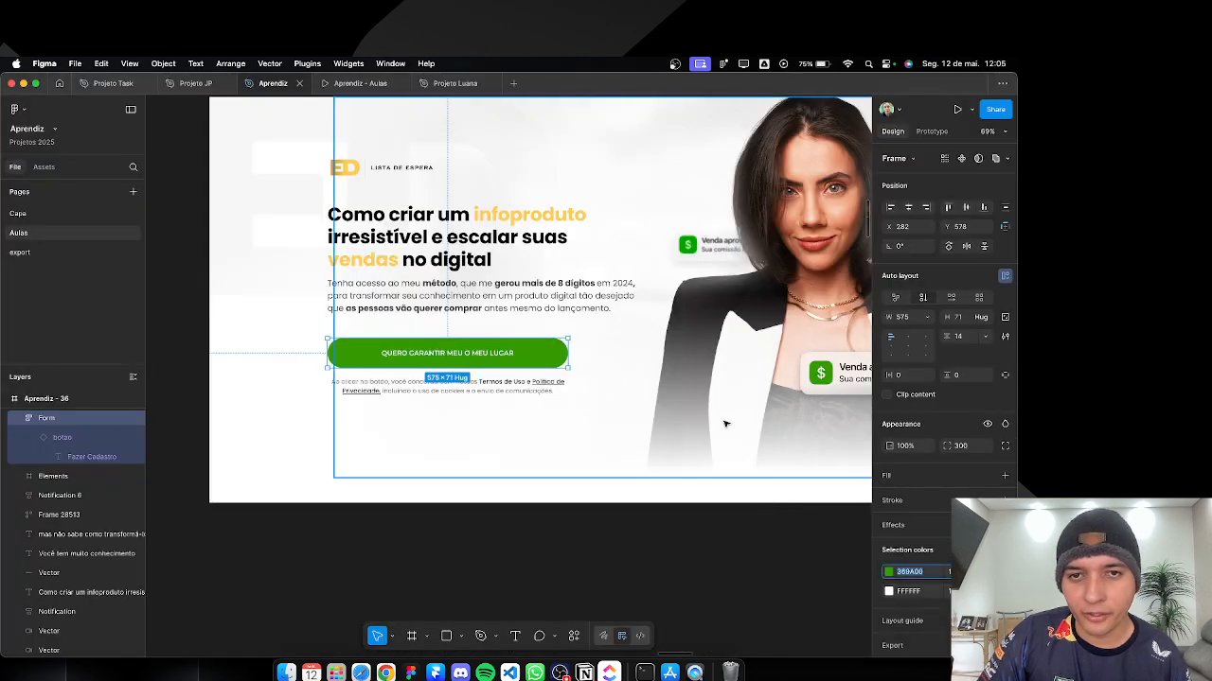
key(super+Tab)
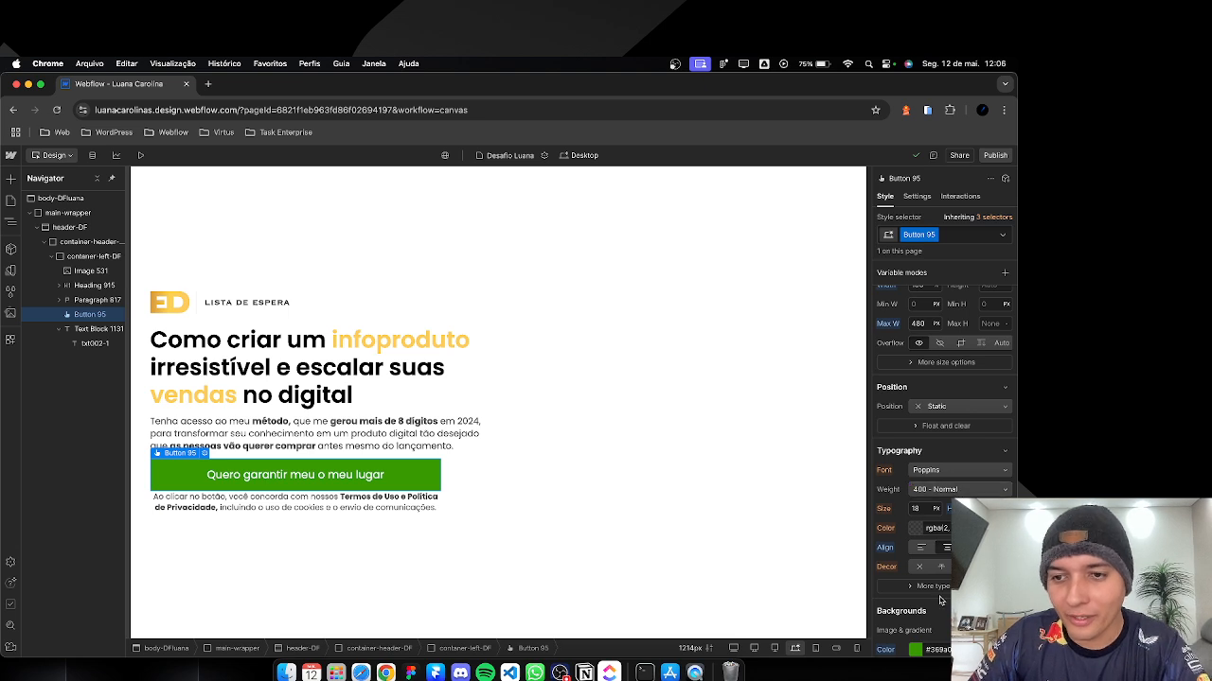
Step: Set the green button's font to Montserrat and capitalize its text in all uppercase
click(969, 474)
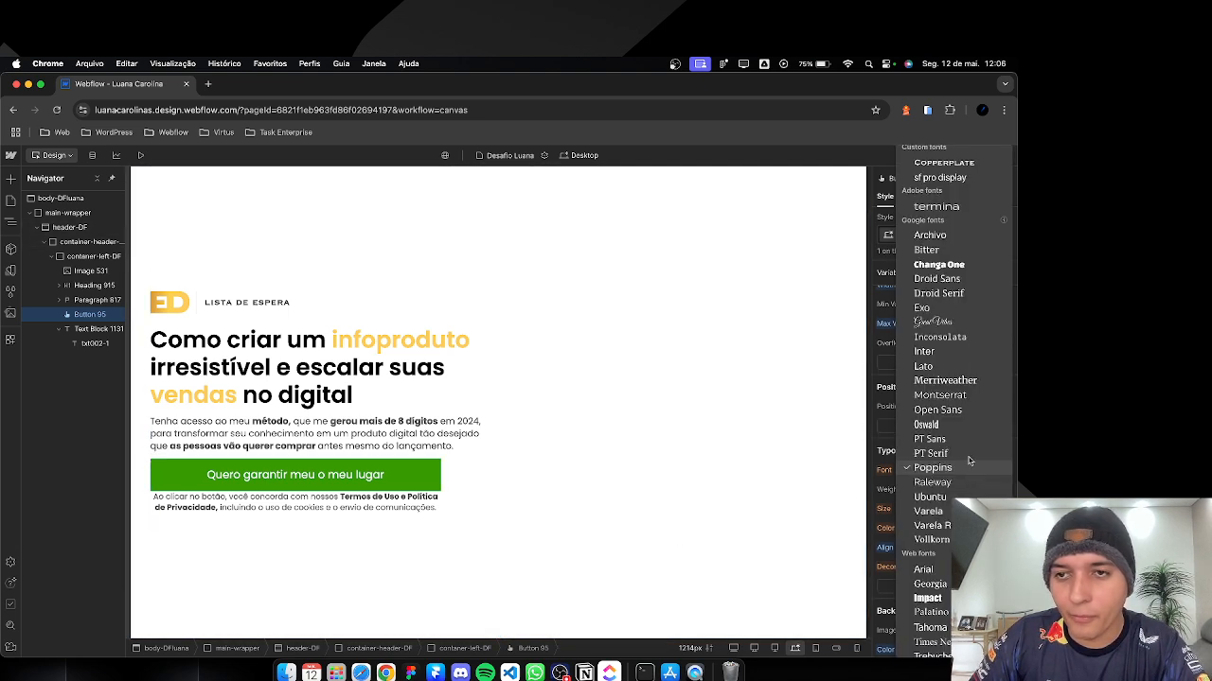
click(944, 396)
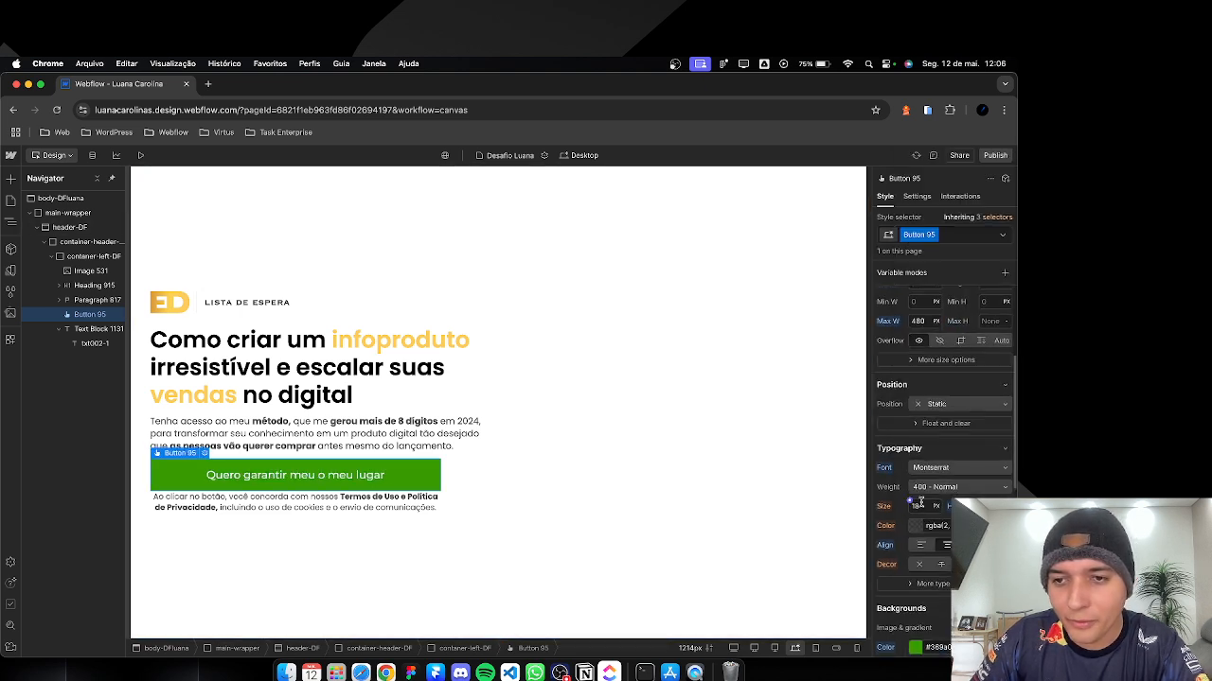
click(911, 584)
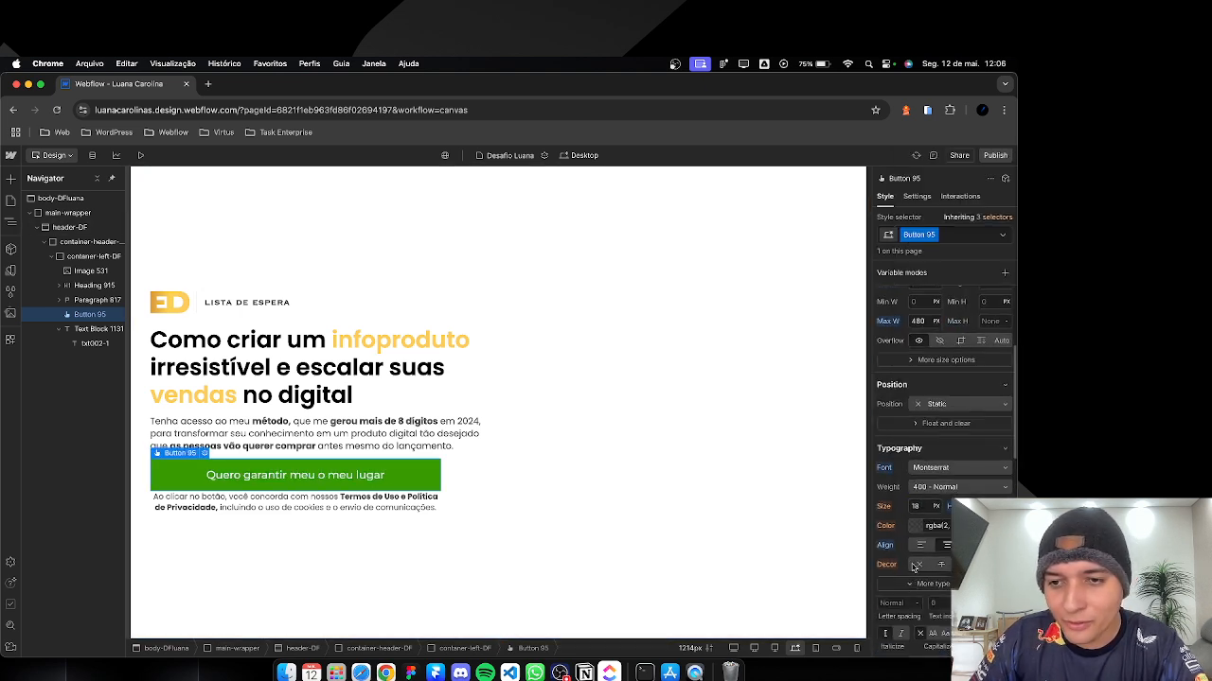
scroll(922, 596, down, 1)
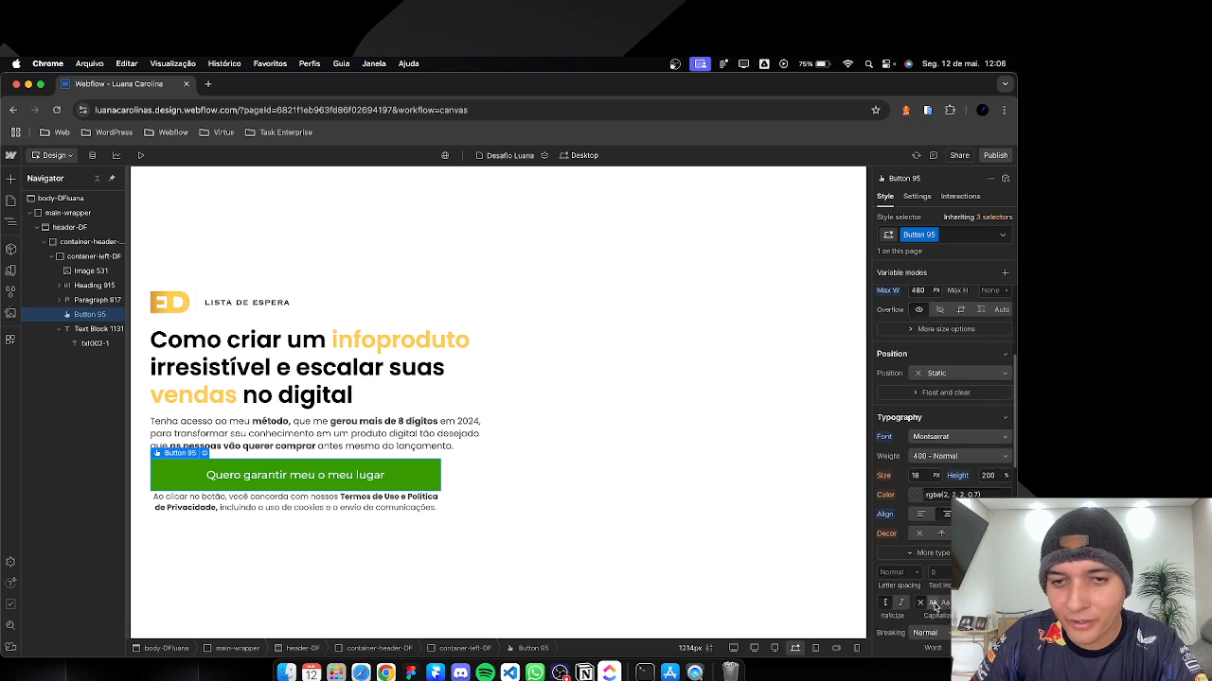
click(935, 604)
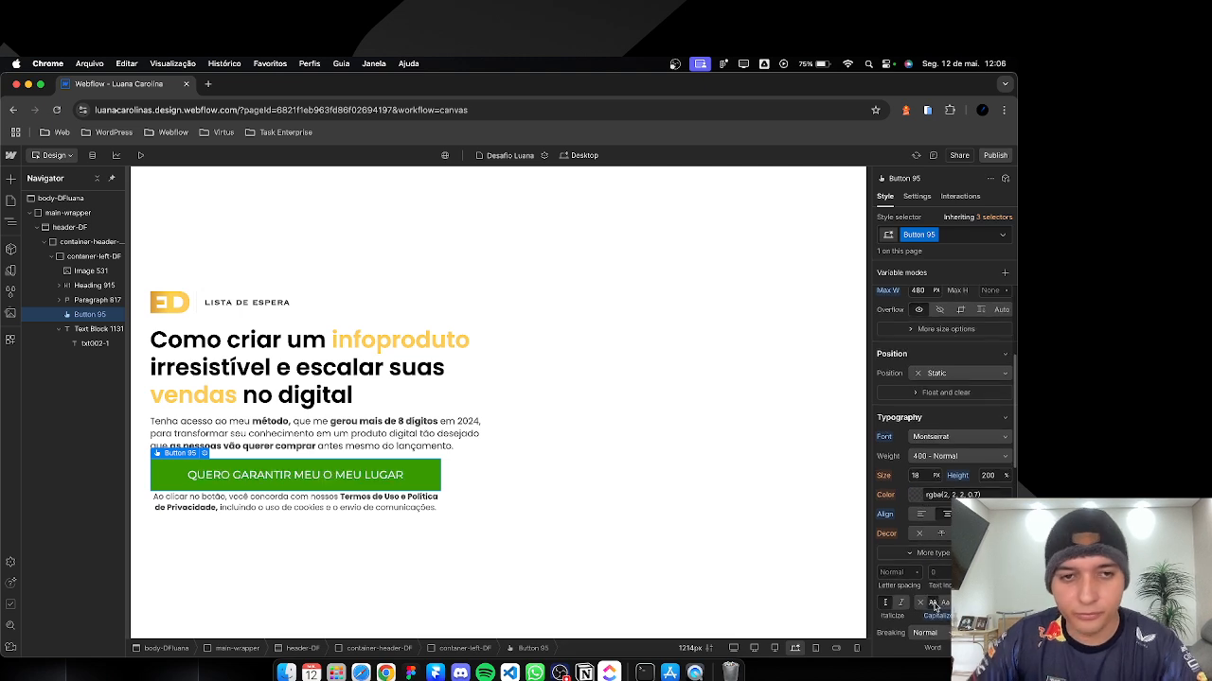
Step: Set the button text's weight to 600 - Semi Bold and its size to 14 px
click(937, 458)
click(940, 485)
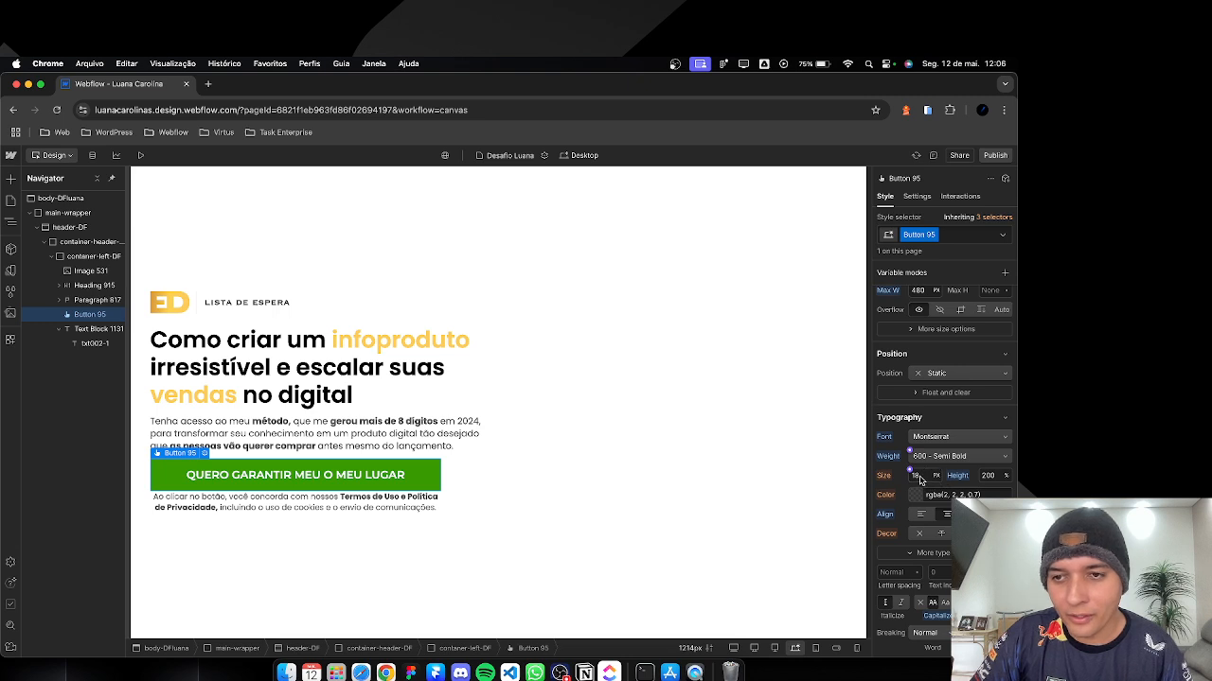
click(917, 475)
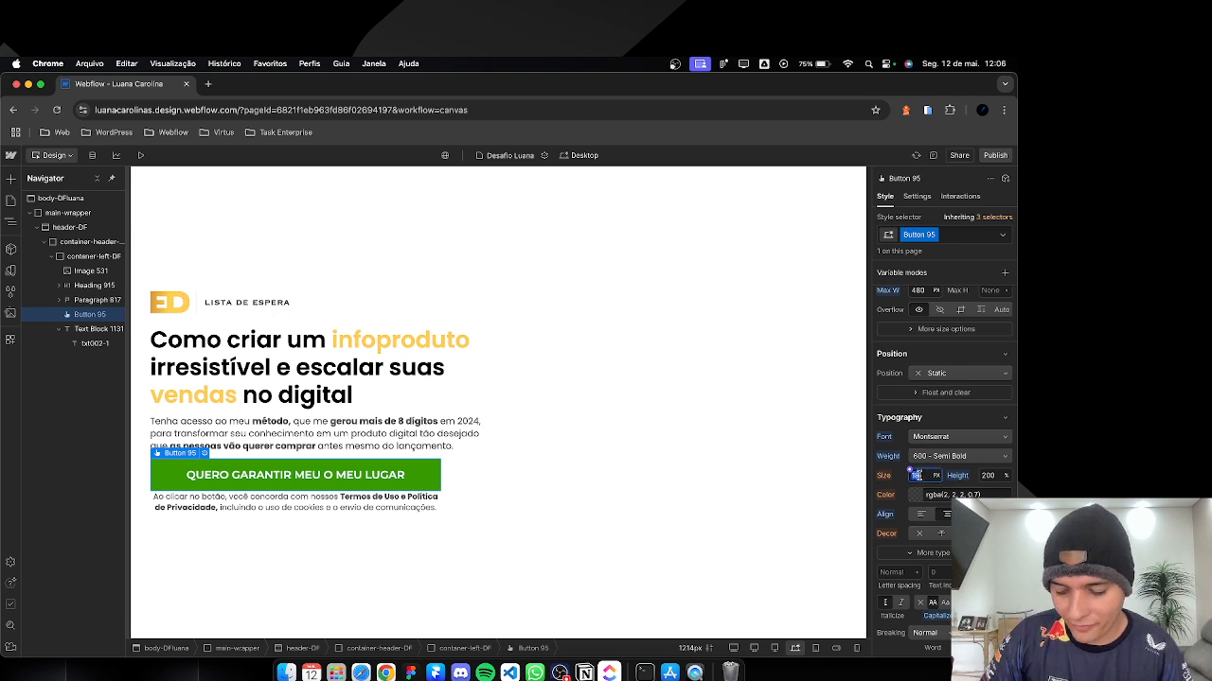
key(Down)
key(Down)
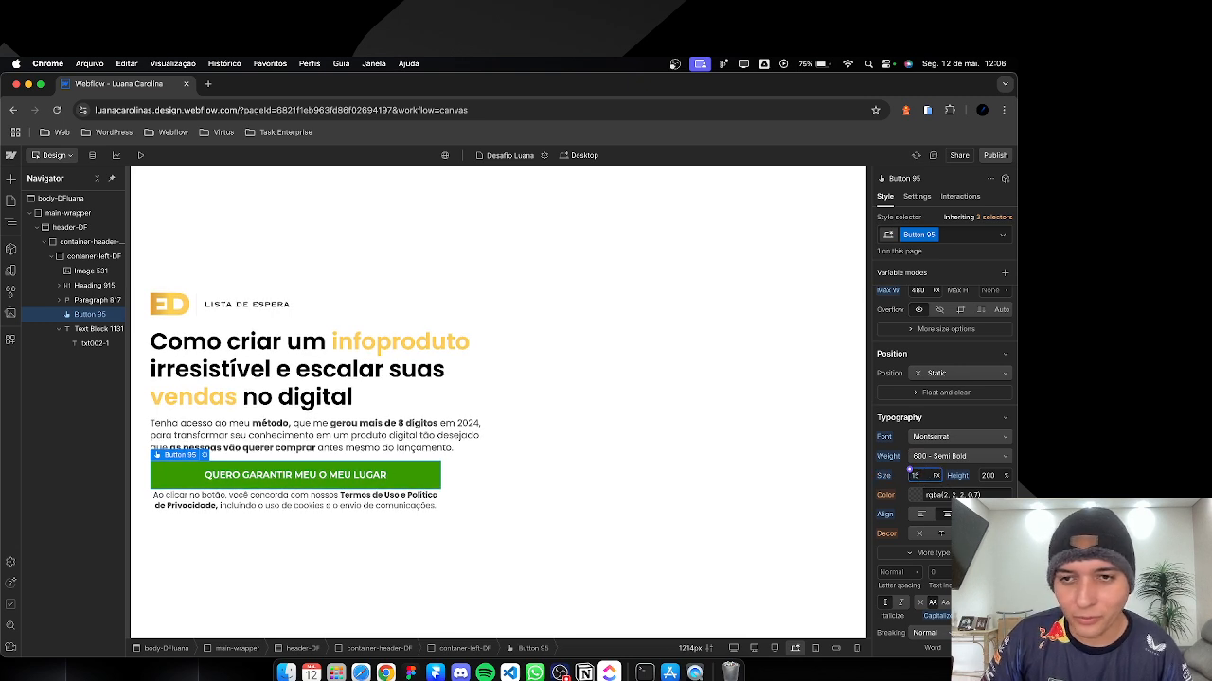
key(Down)
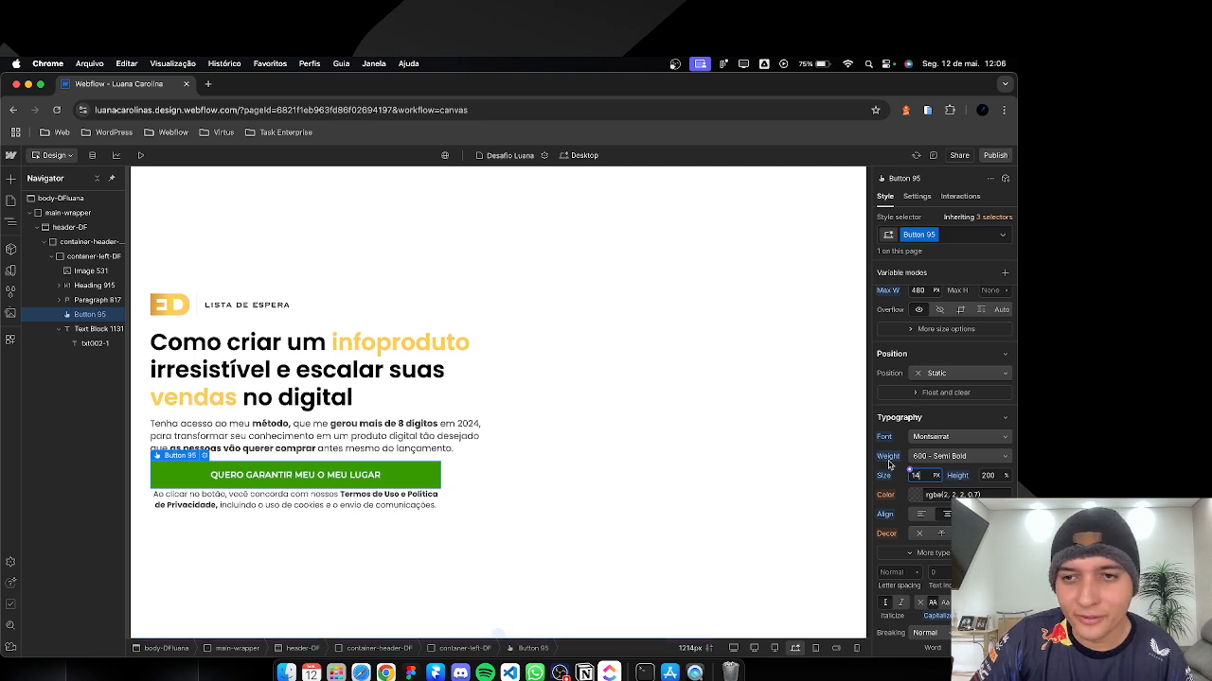
Step: Round the green button's corners with a border radius of 100 px
click(933, 419)
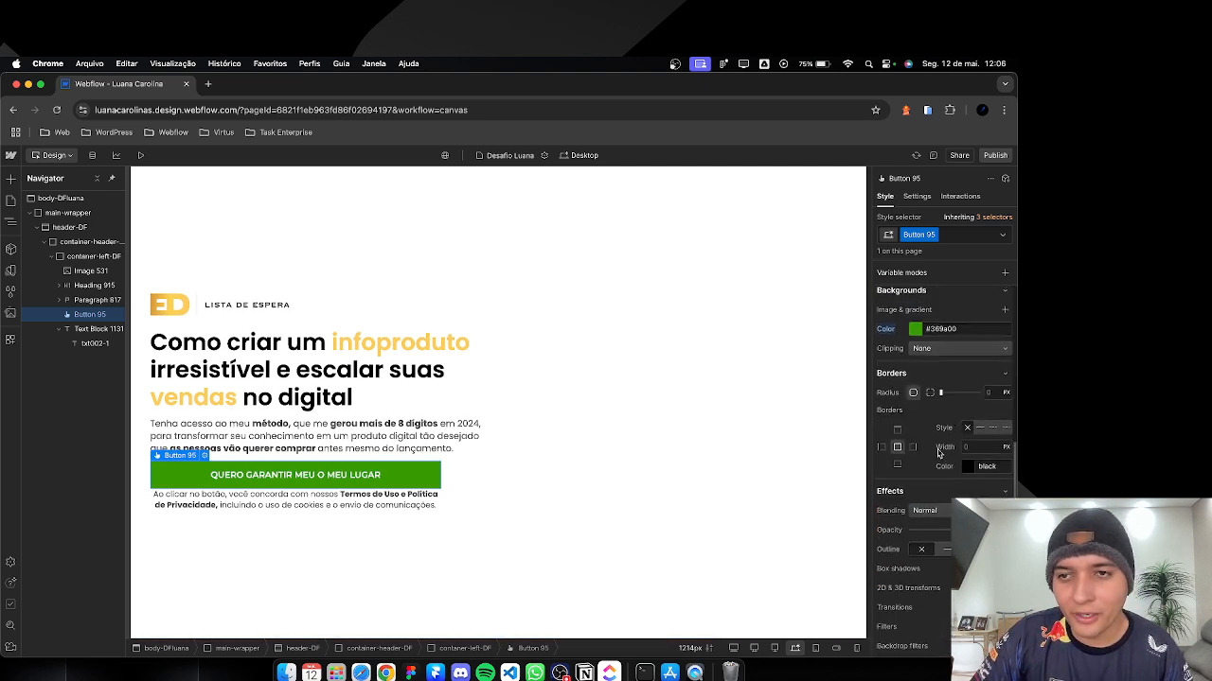
click(971, 422)
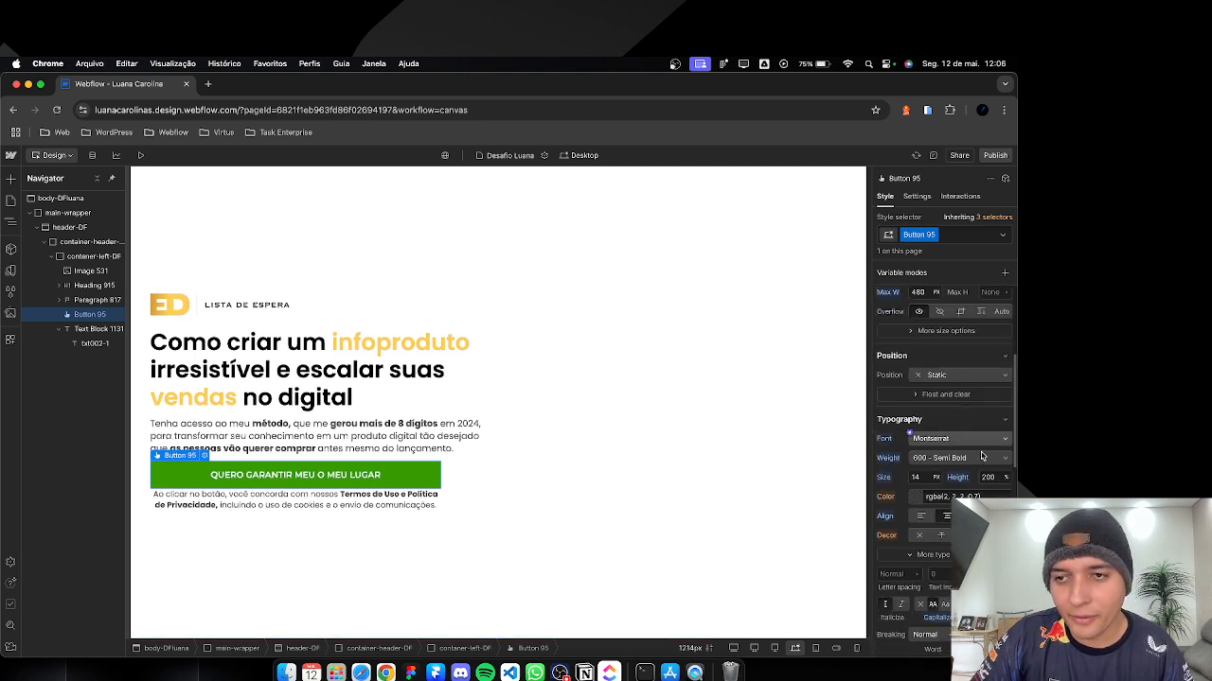
scroll(946, 535, down, 5)
scroll(947, 539, down, 3)
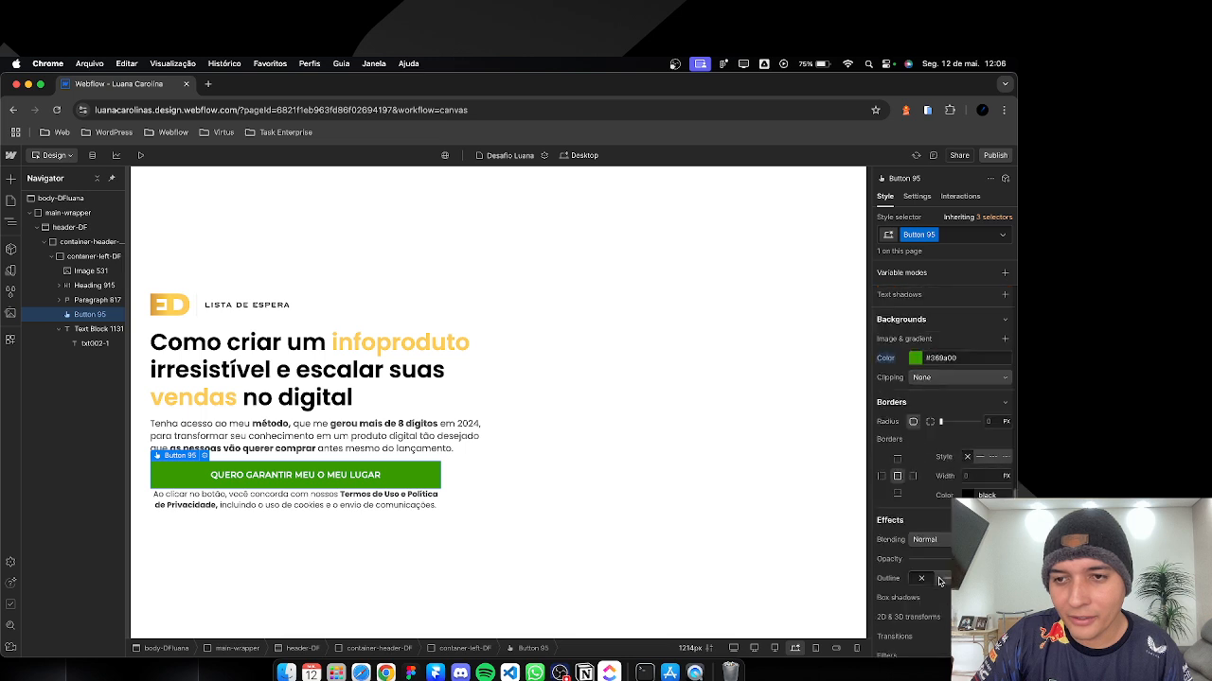
click(992, 422)
text(100)
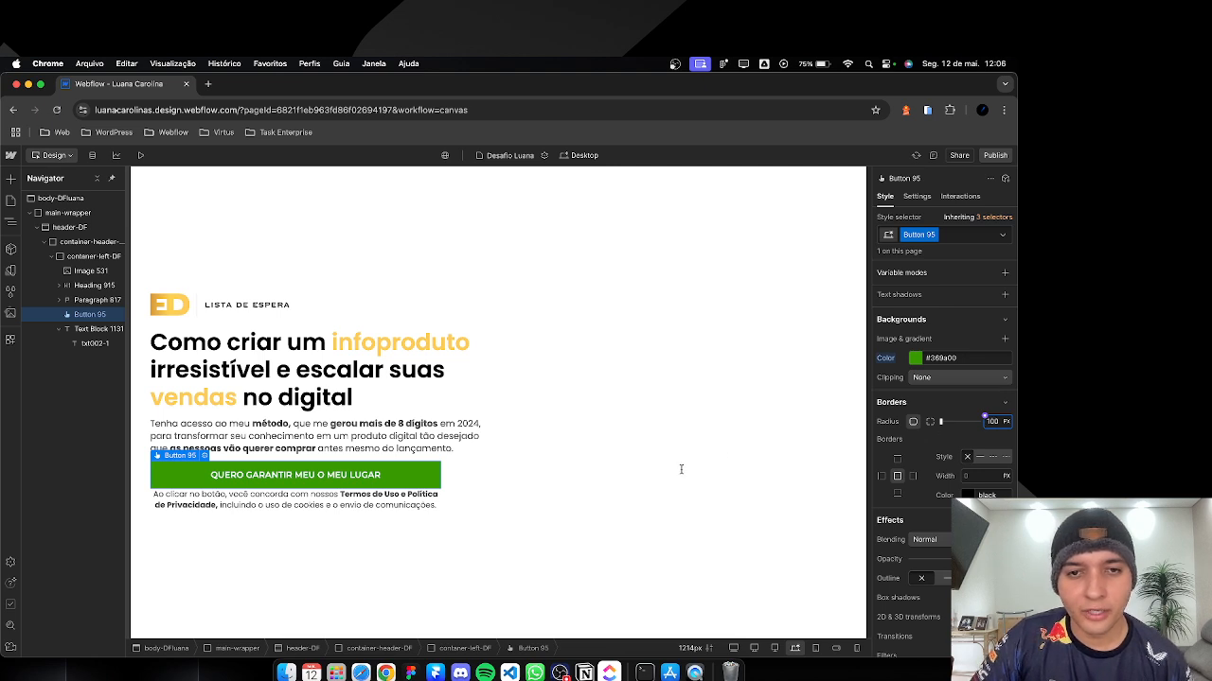
key(Return)
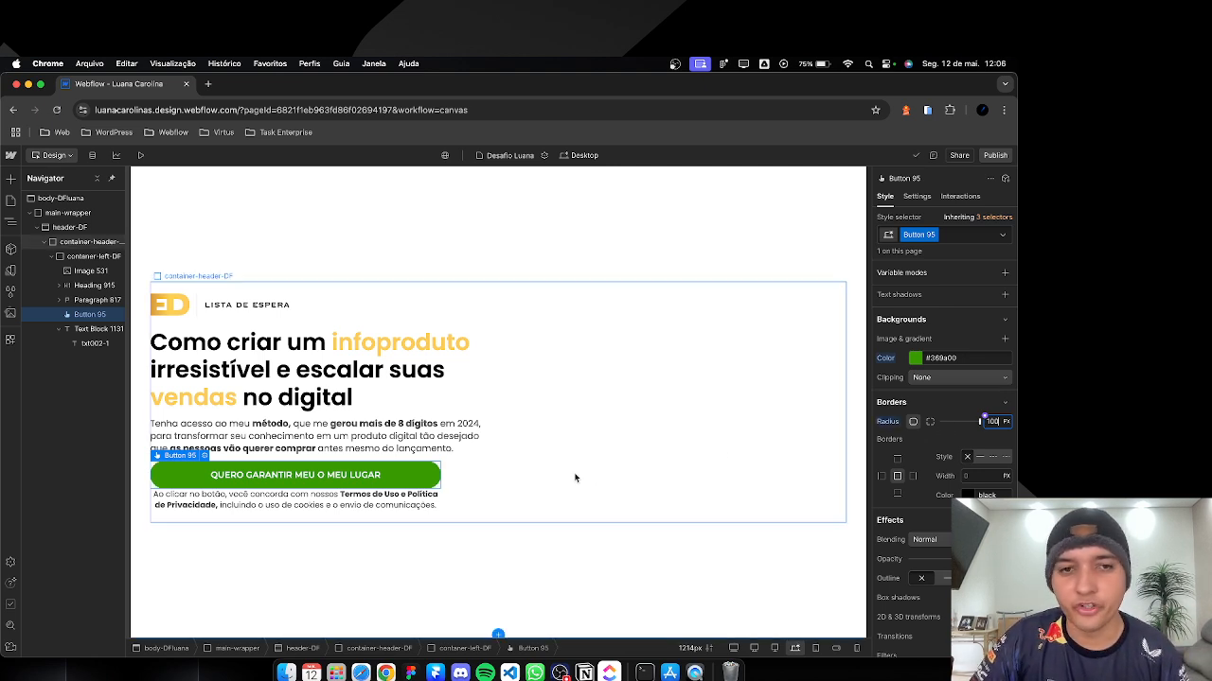
key(super+Tab)
key(super+Tab)
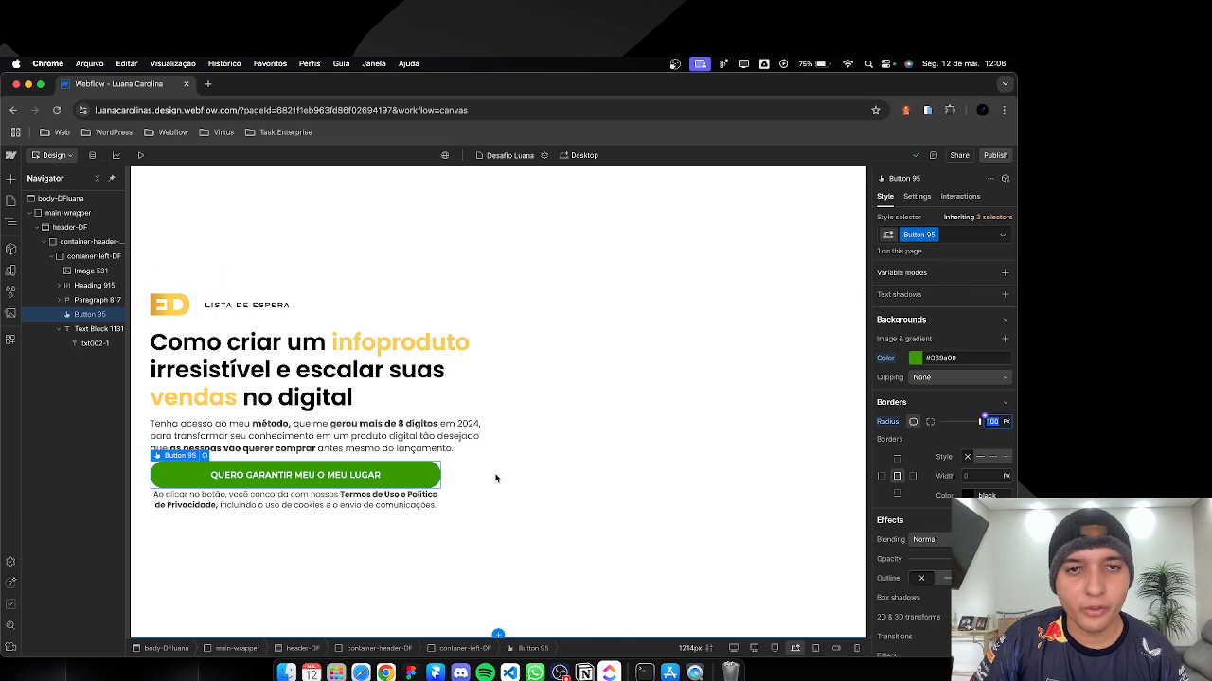
Step: Change the contaner-left-DF block to a vertical flex layout aligned left and top
click(391, 309)
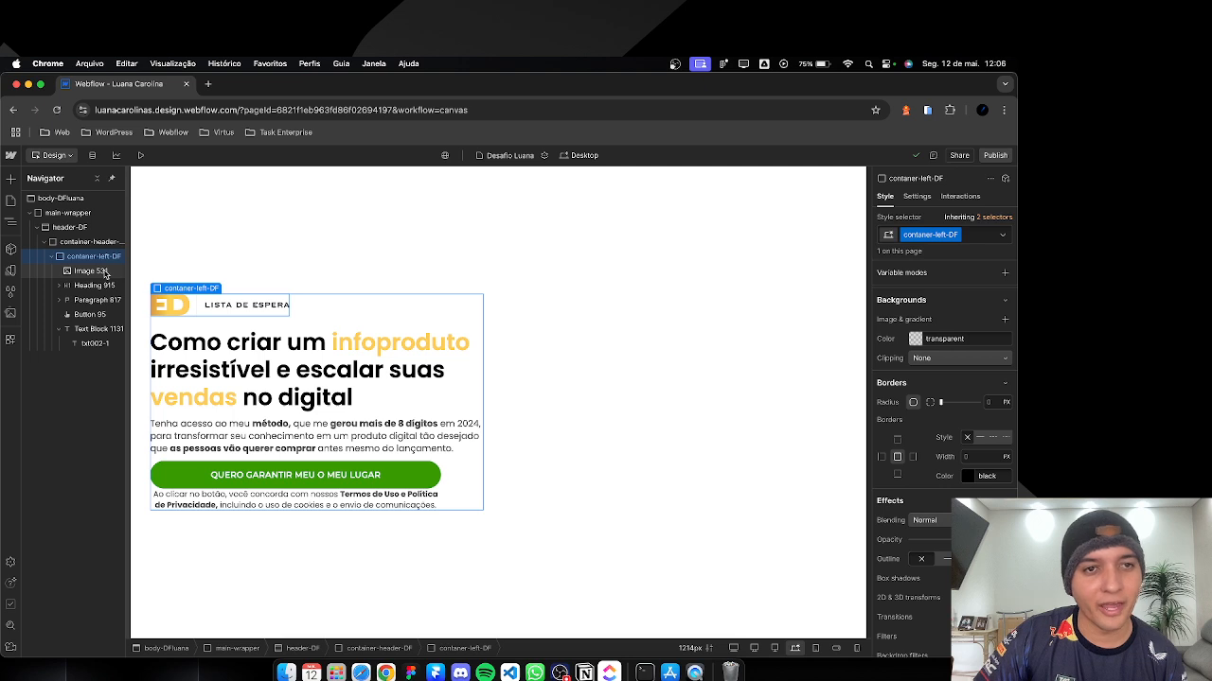
scroll(943, 353, up, 5)
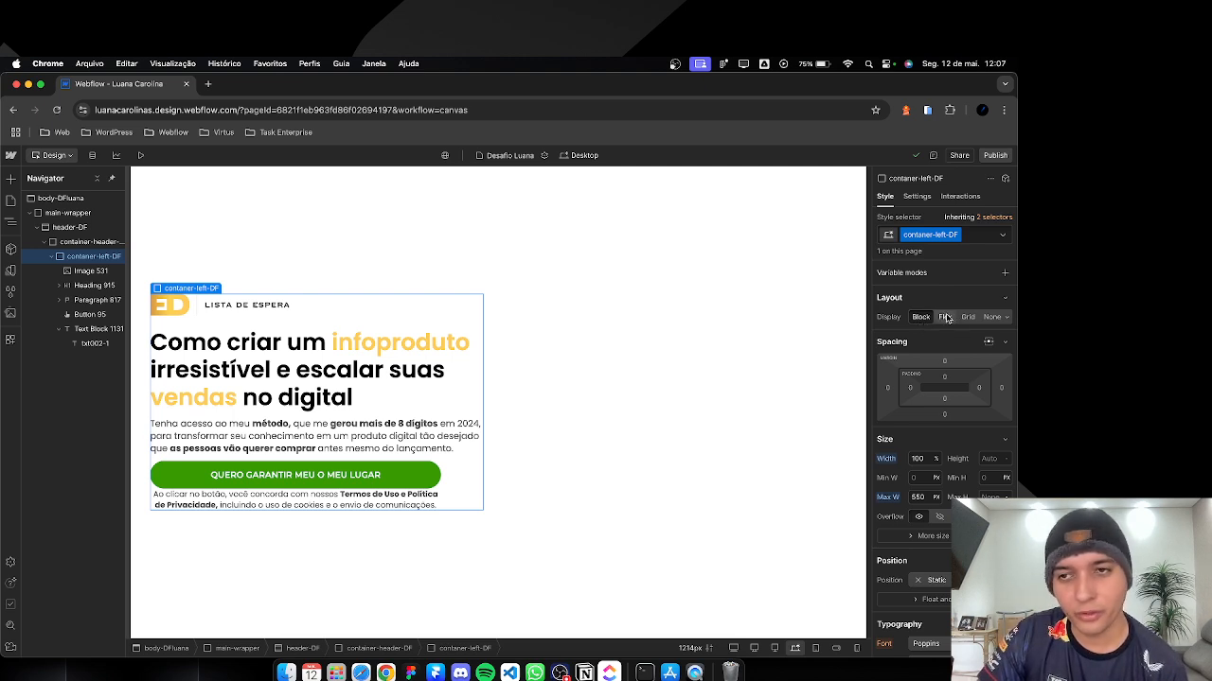
click(945, 317)
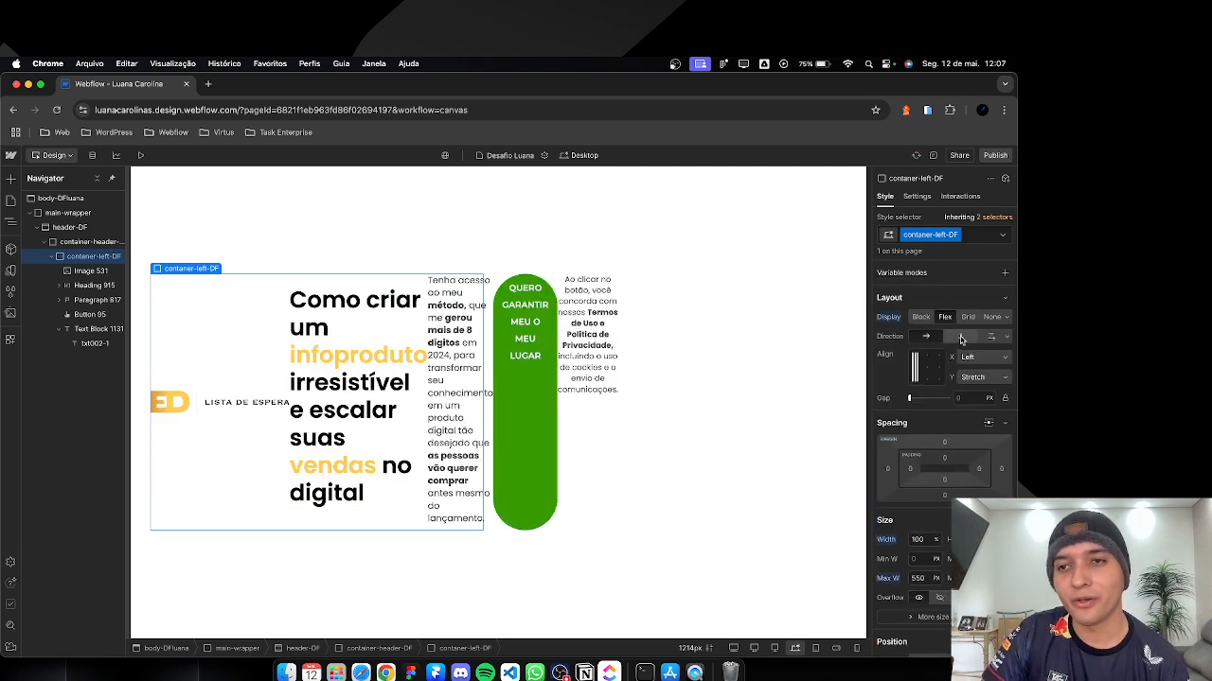
click(960, 337)
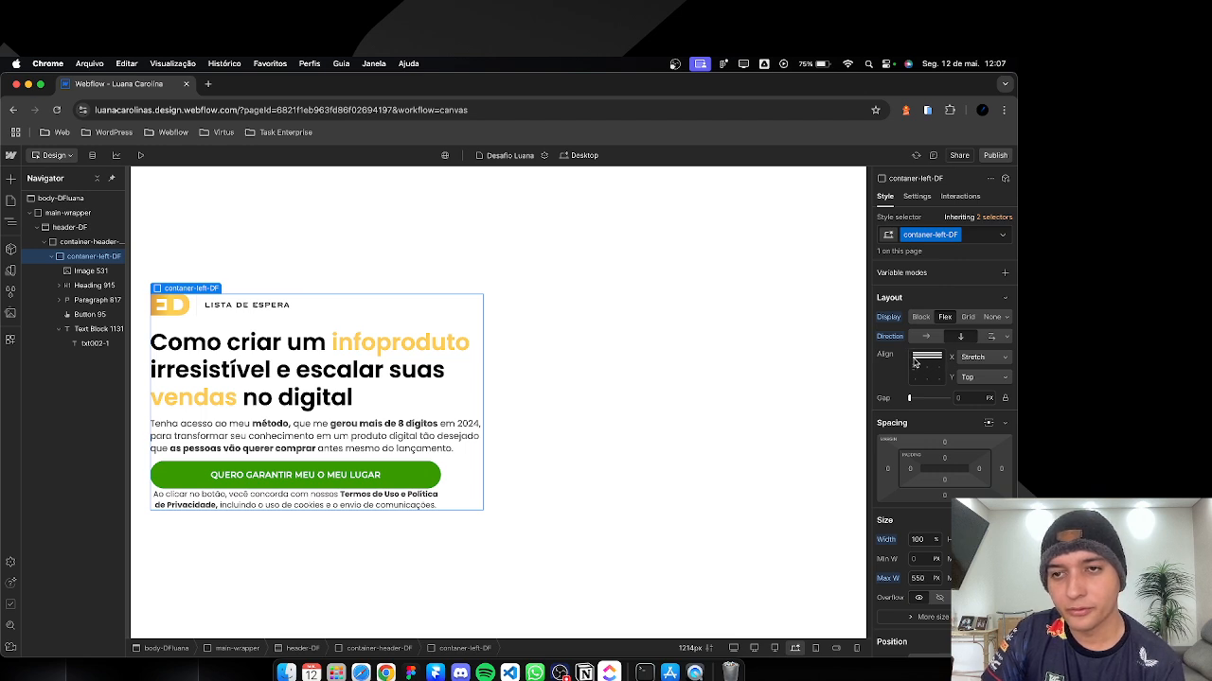
click(915, 367)
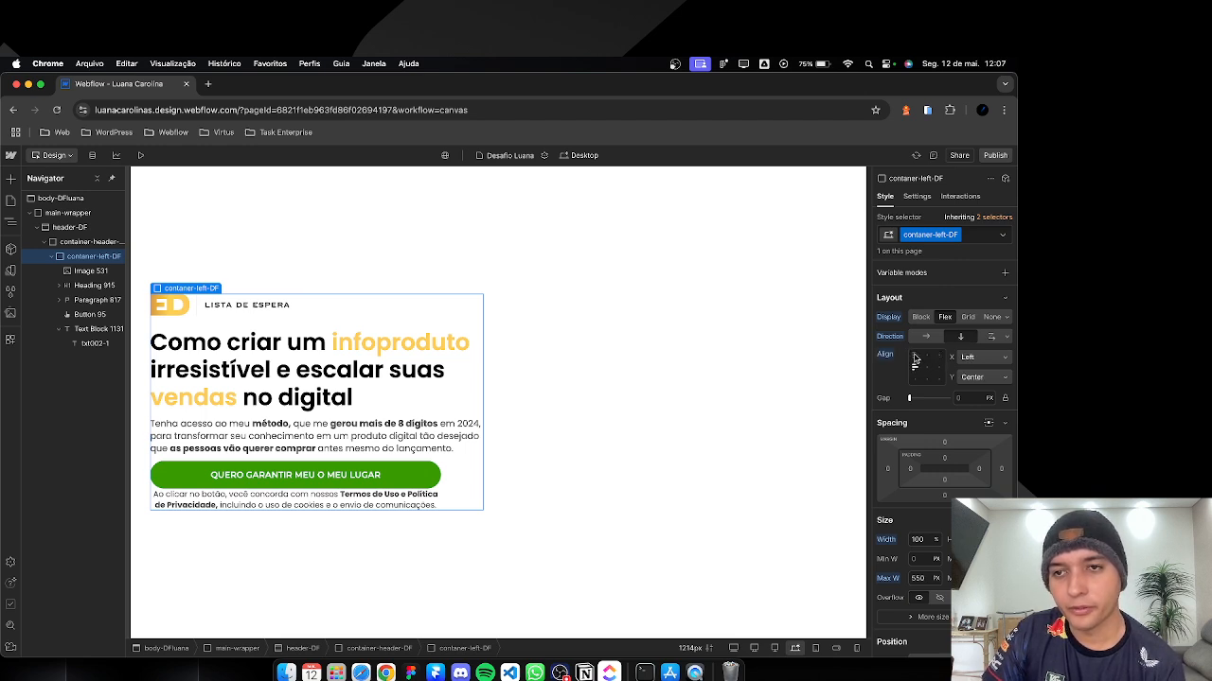
click(915, 356)
Step: Set the gap between the elements of the contaner-left-DF block to 6 px
drag(909, 398, 911, 399)
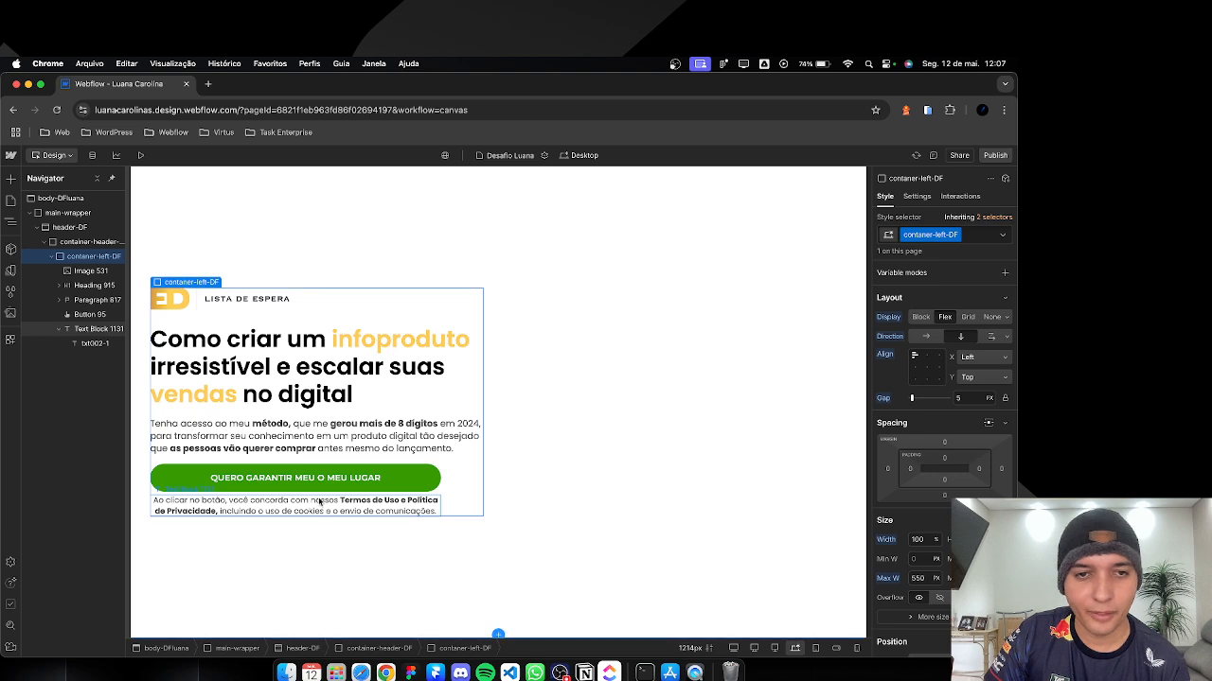
click(964, 397)
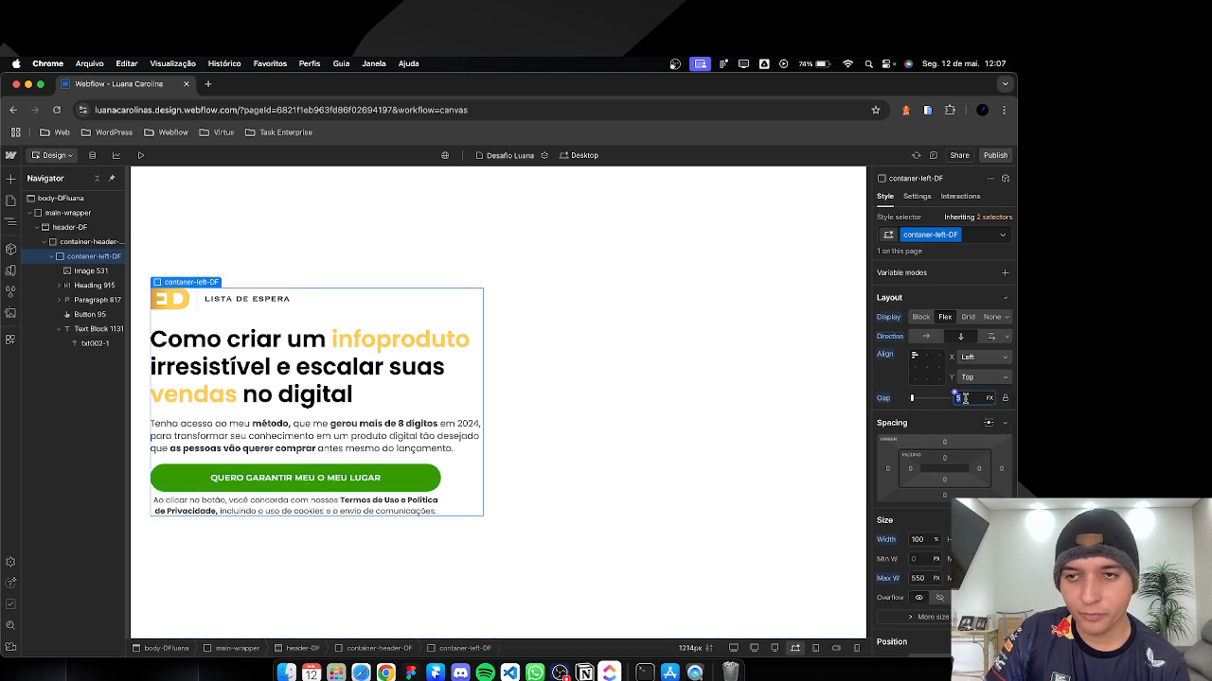
text(7)
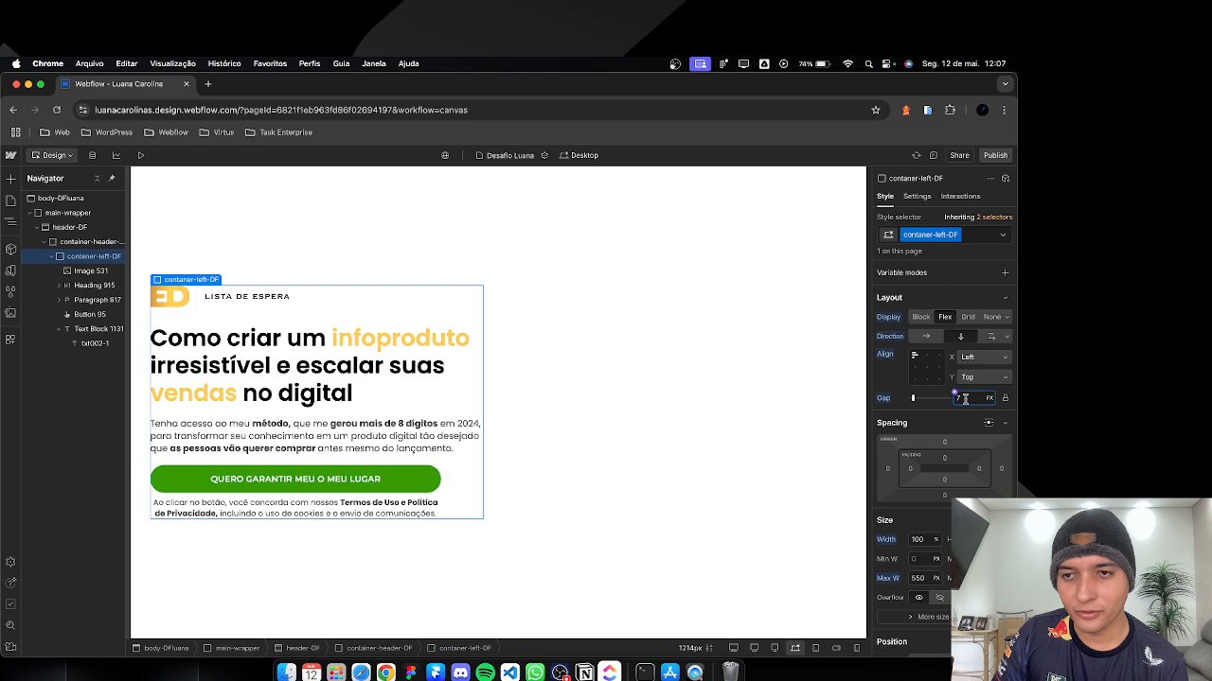
key(Up)
key(Up)
key(Up)
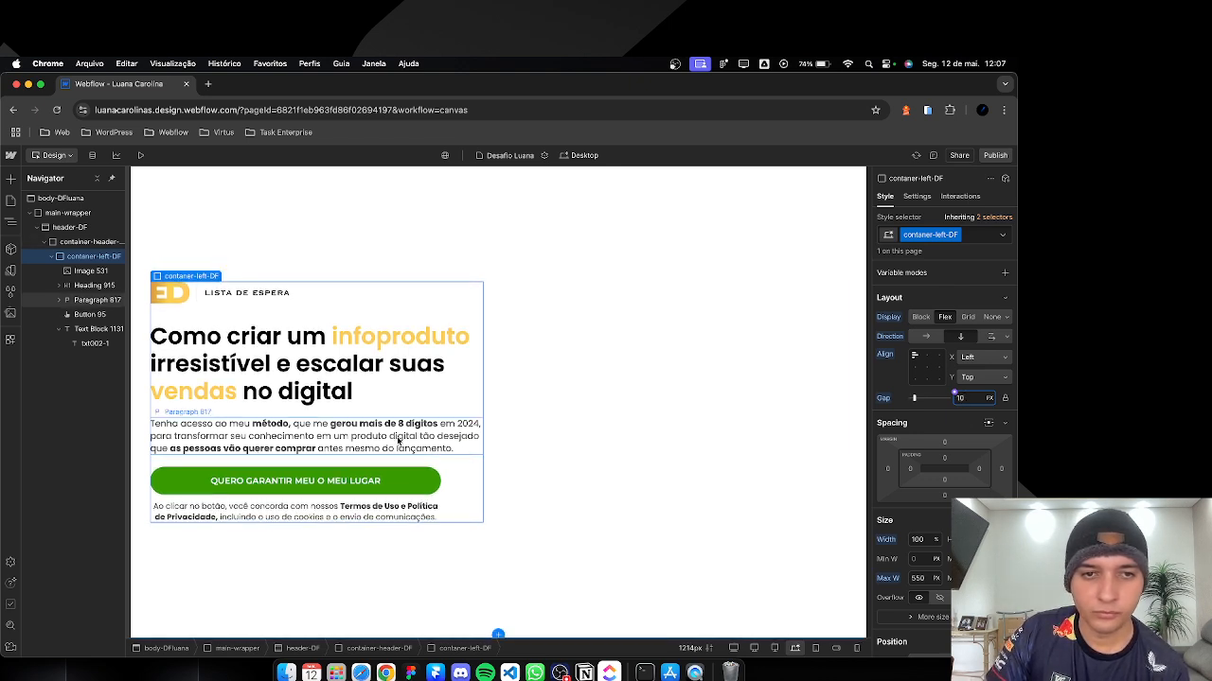
key(Down)
key(Down)
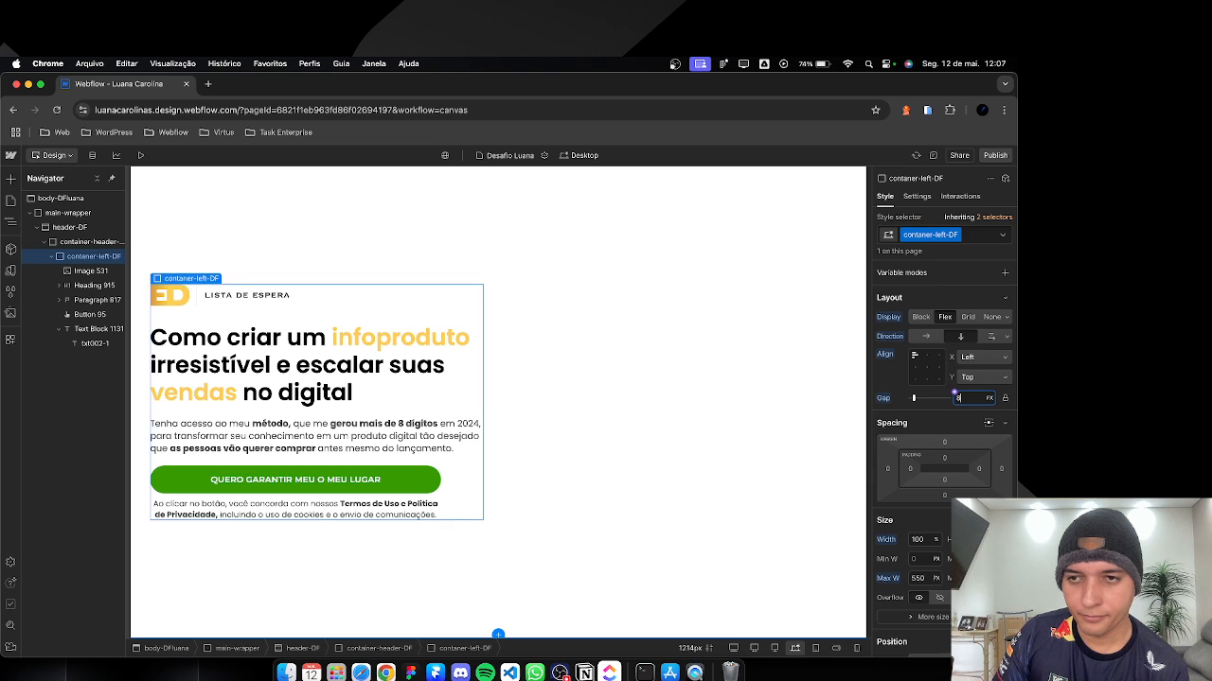
key(Down)
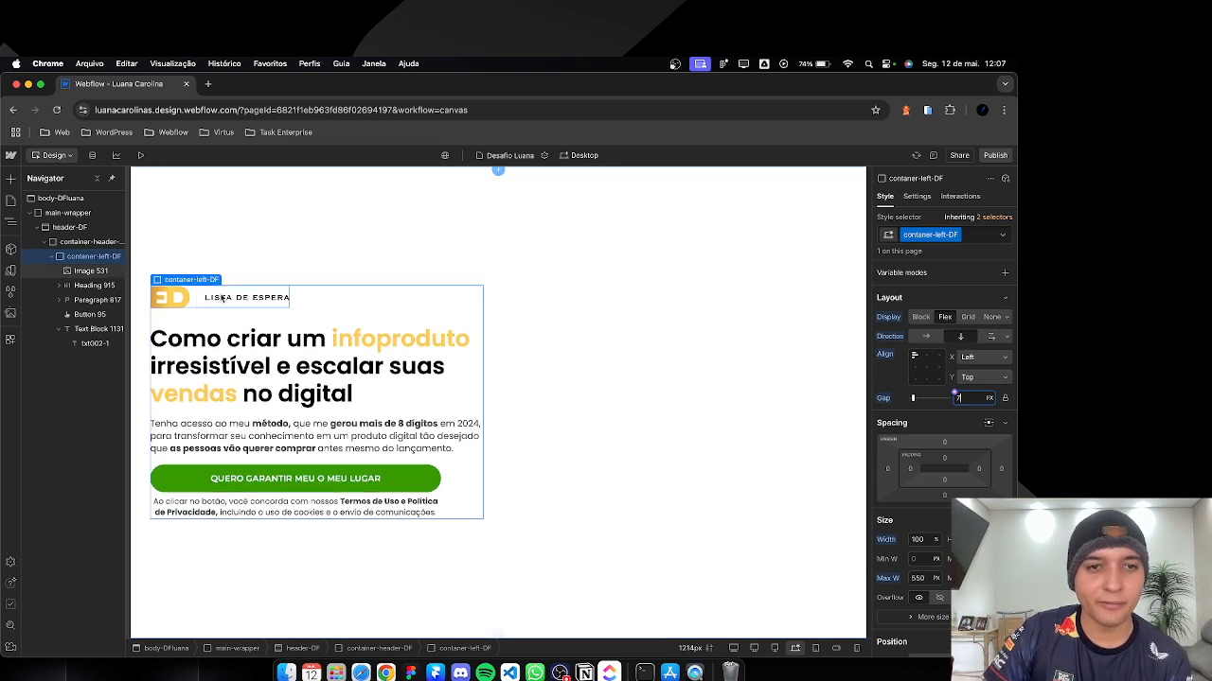
key(Down)
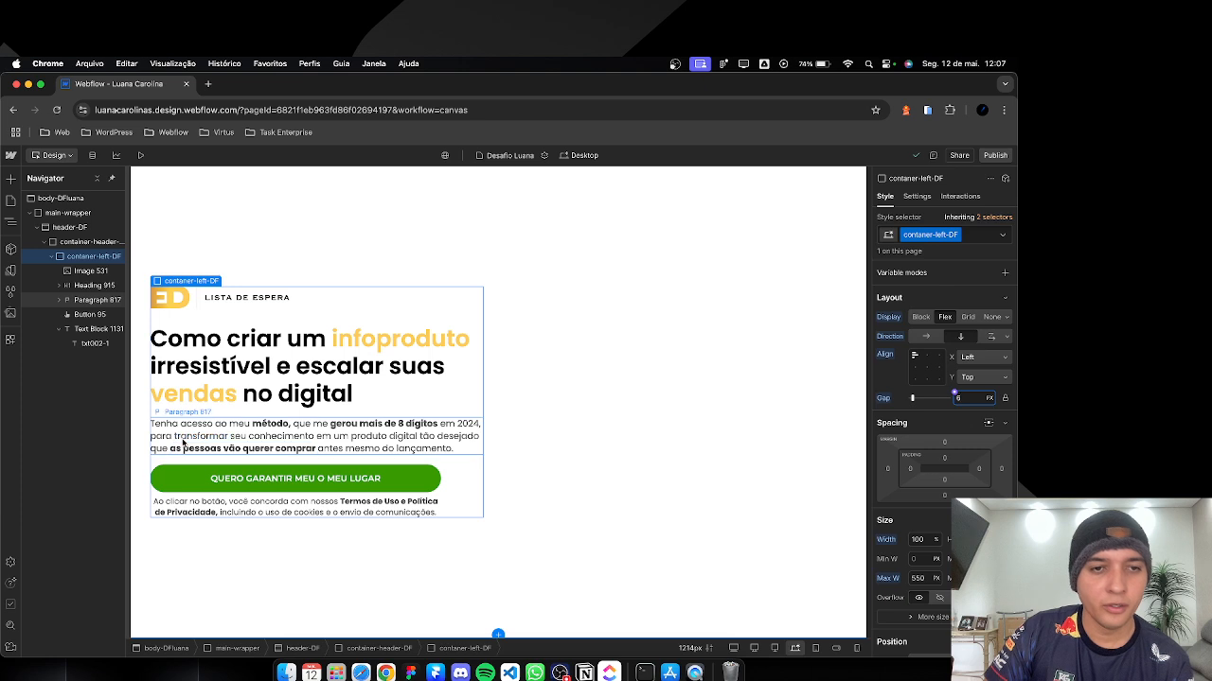
click(176, 436)
drag(940, 455, 944, 489)
key(super+z)
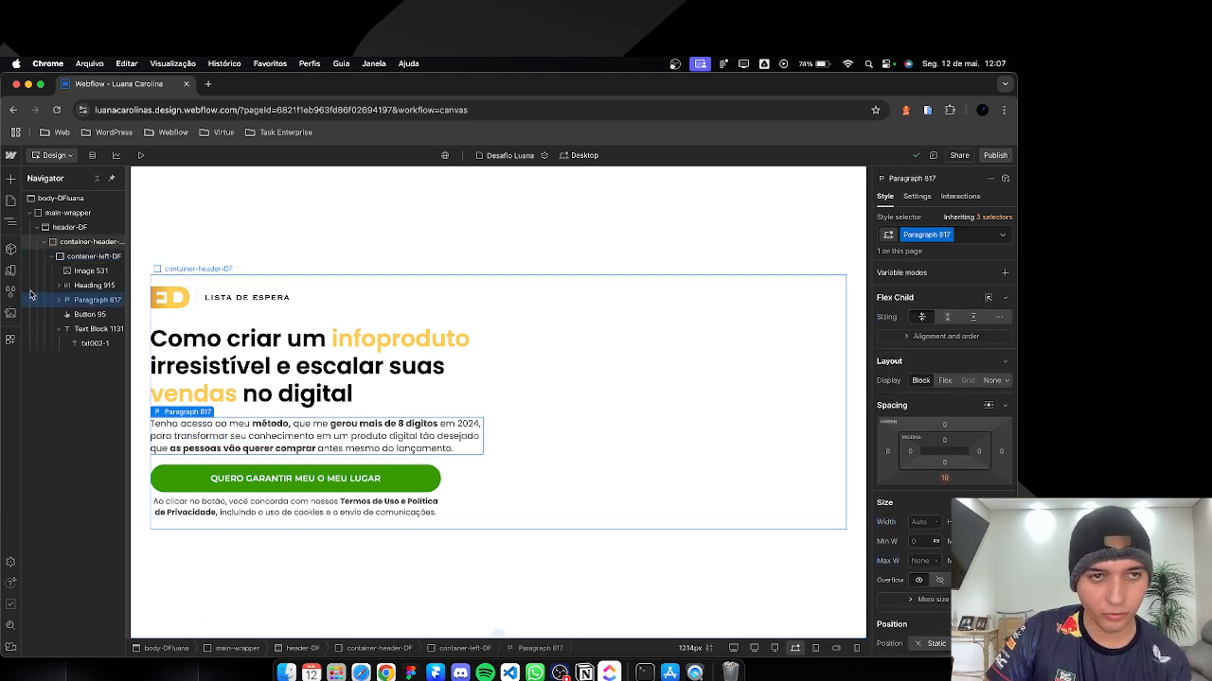
click(244, 452)
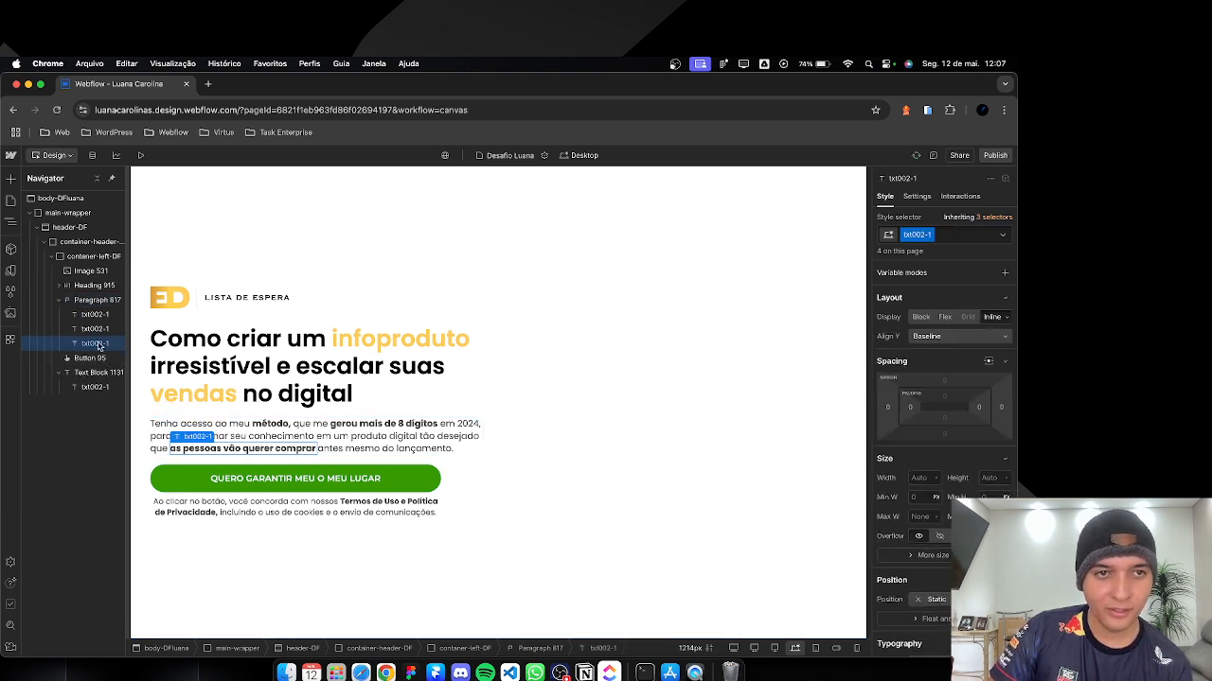
click(62, 301)
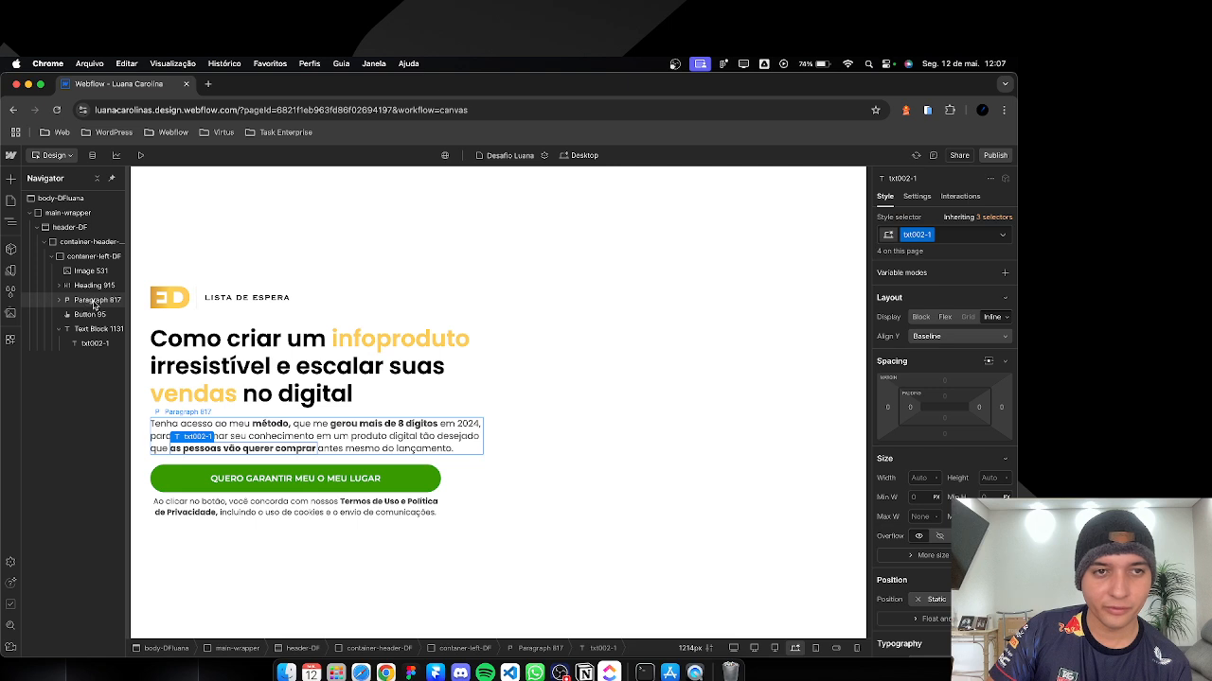
Step: Select the whole paragraph below the heading and set its bottom margin to 25 px
click(94, 300)
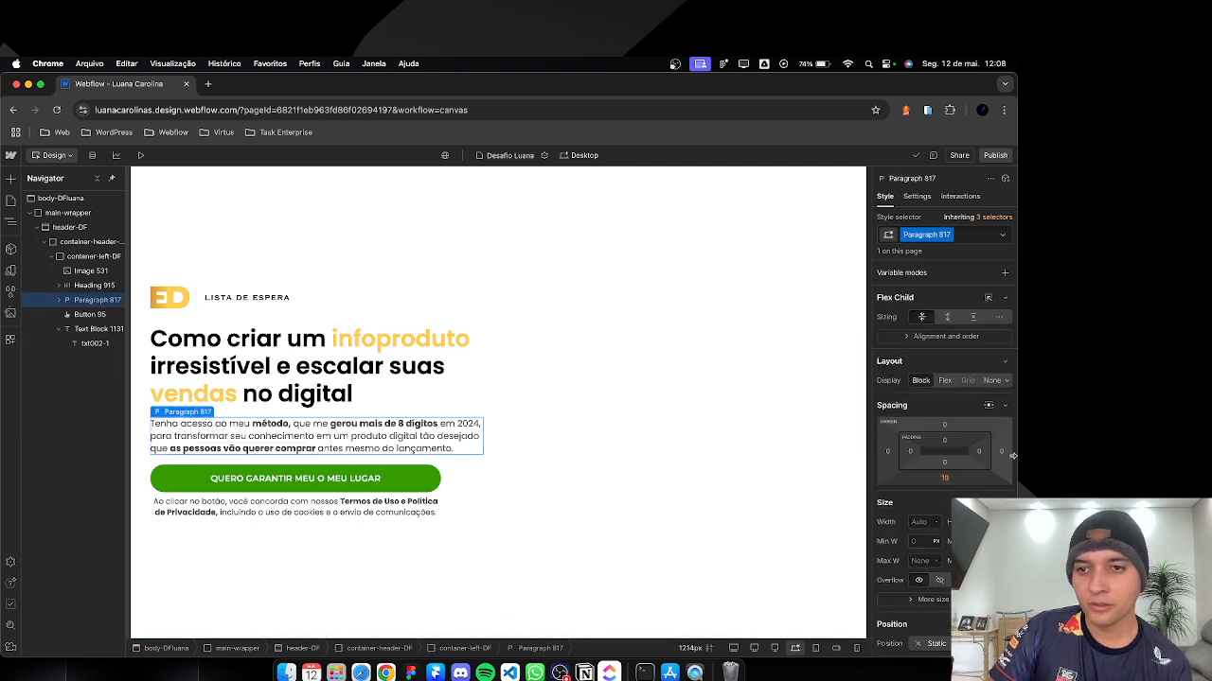
click(944, 479)
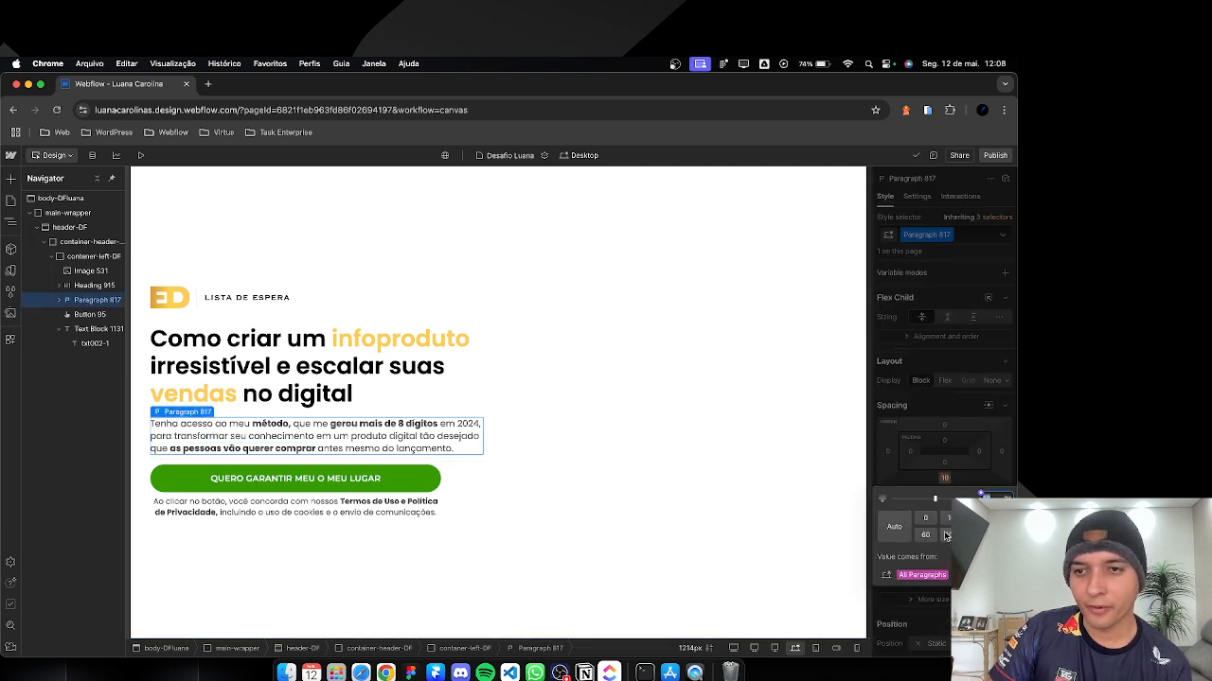
text(20)
key(Return)
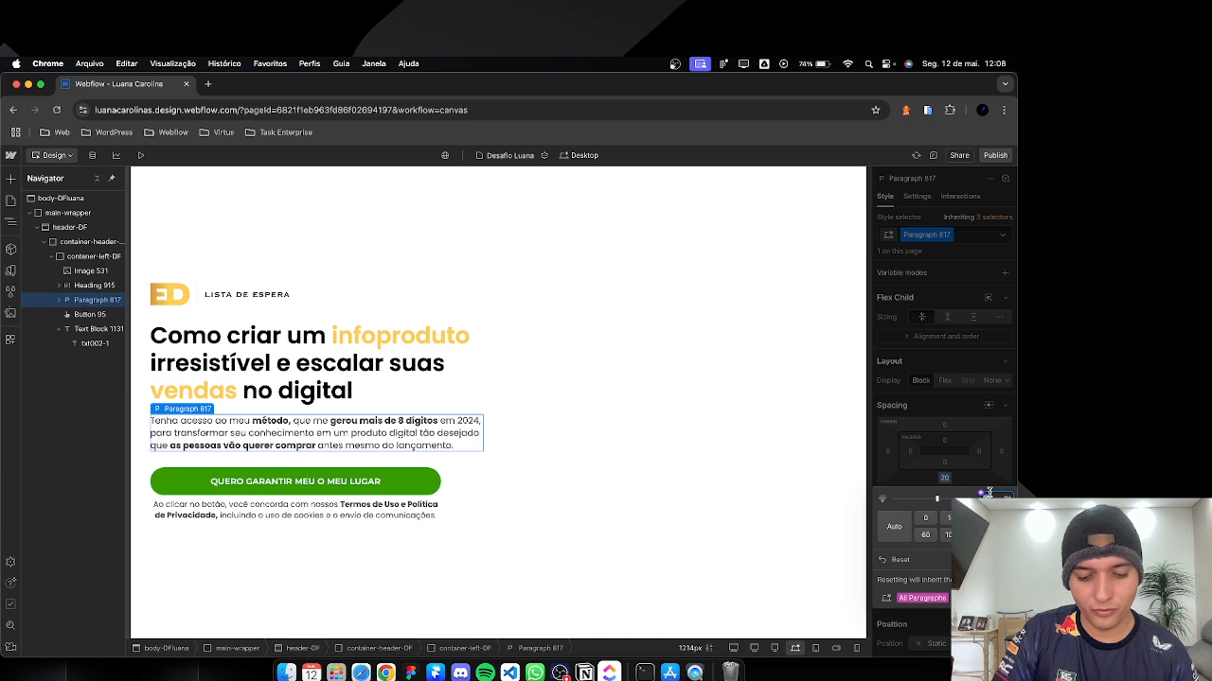
key(Return)
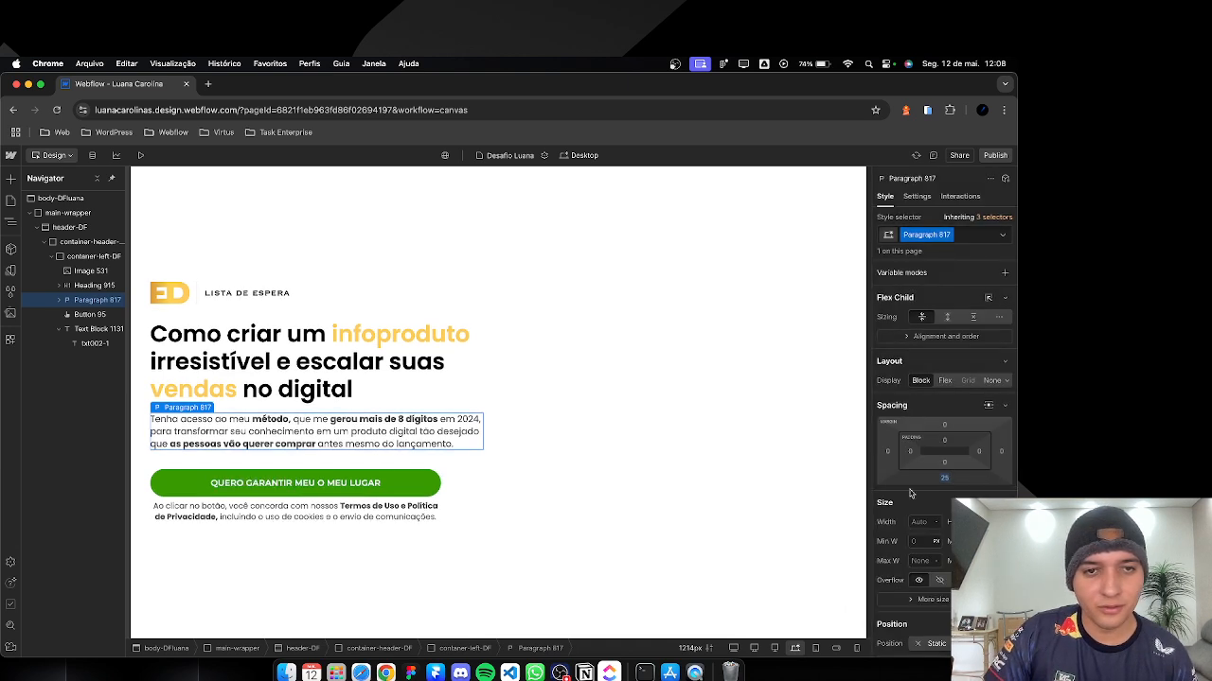
Step: Give the logo image above the heading a bottom margin of 20 px
click(215, 296)
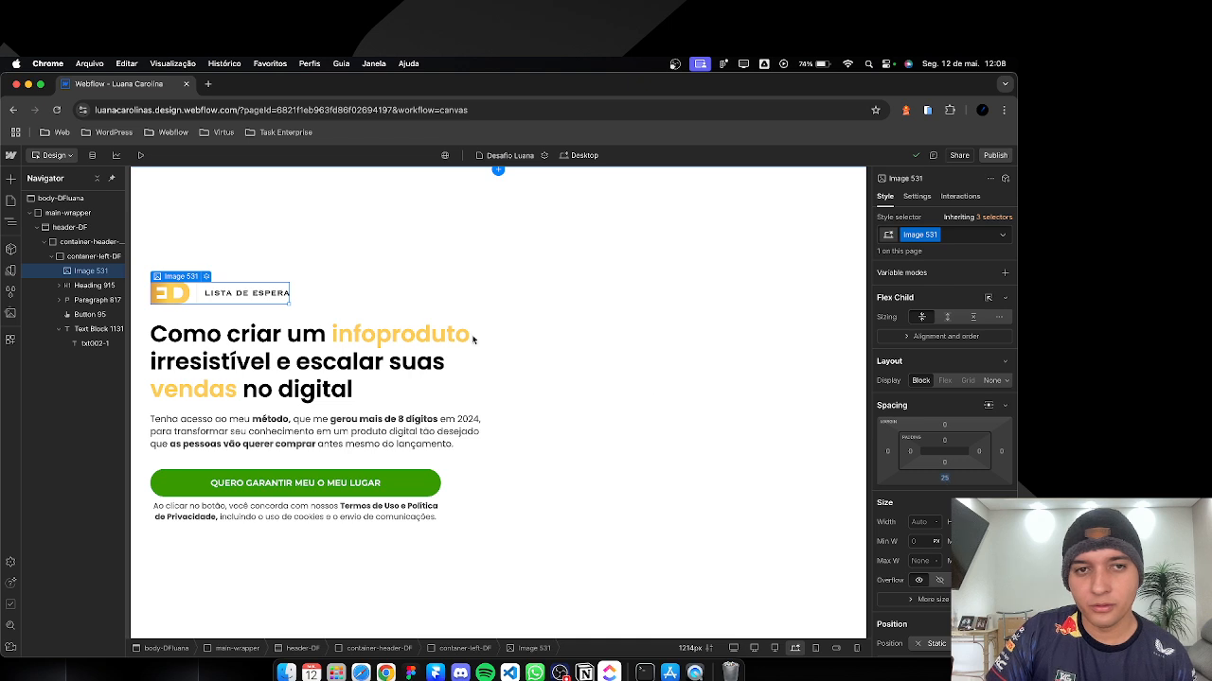
click(944, 480)
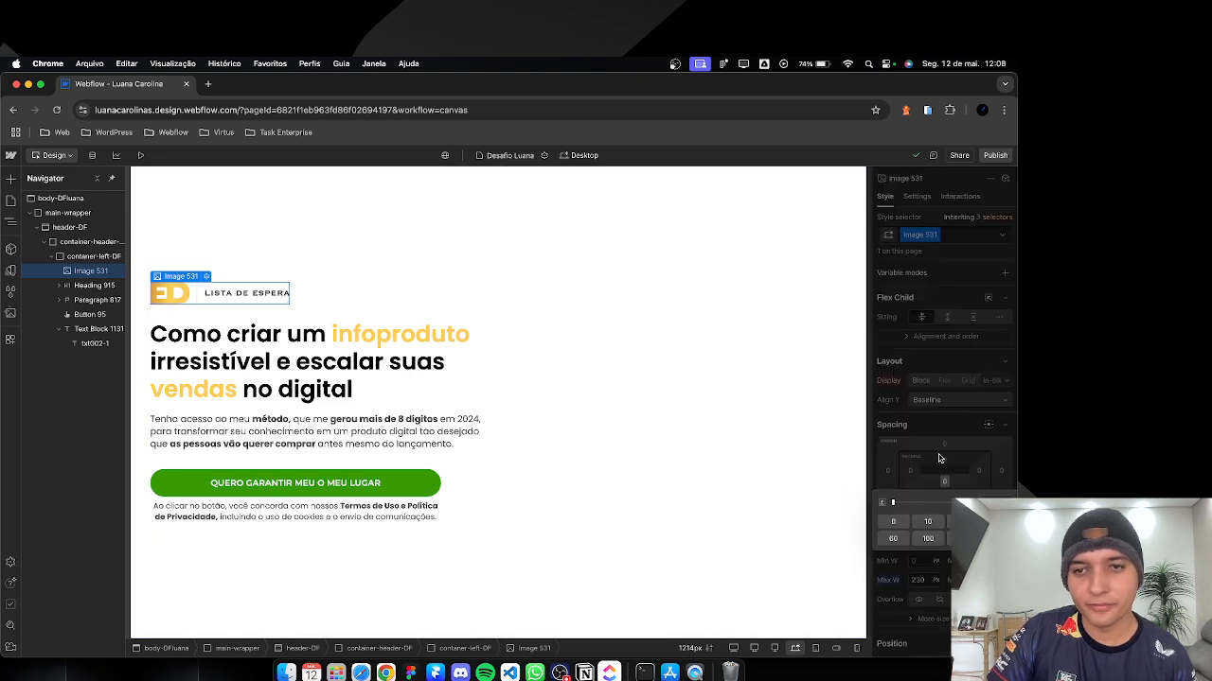
key(Return)
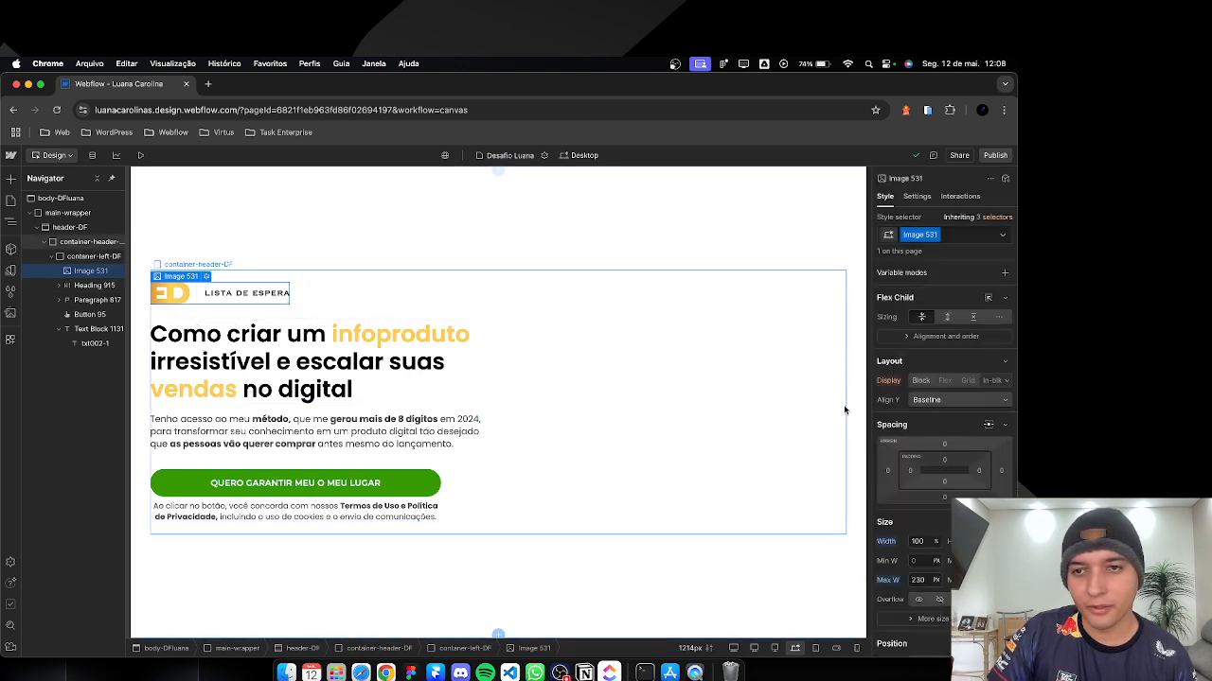
click(943, 500)
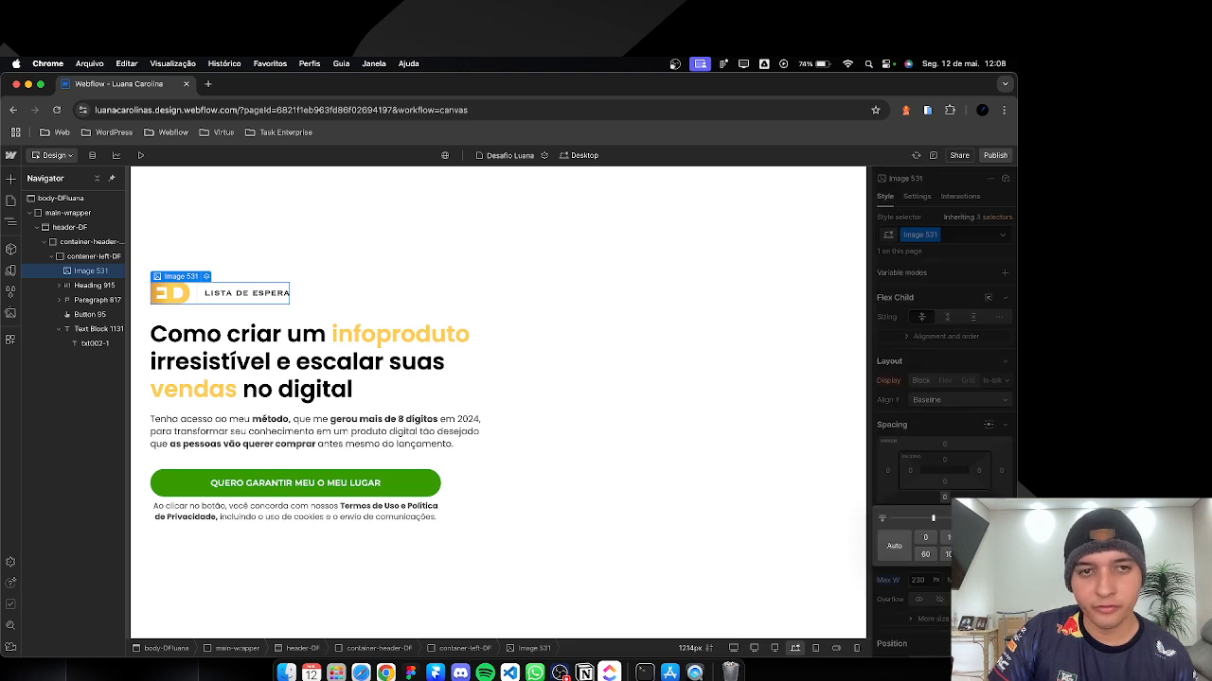
drag(933, 519, 936, 518)
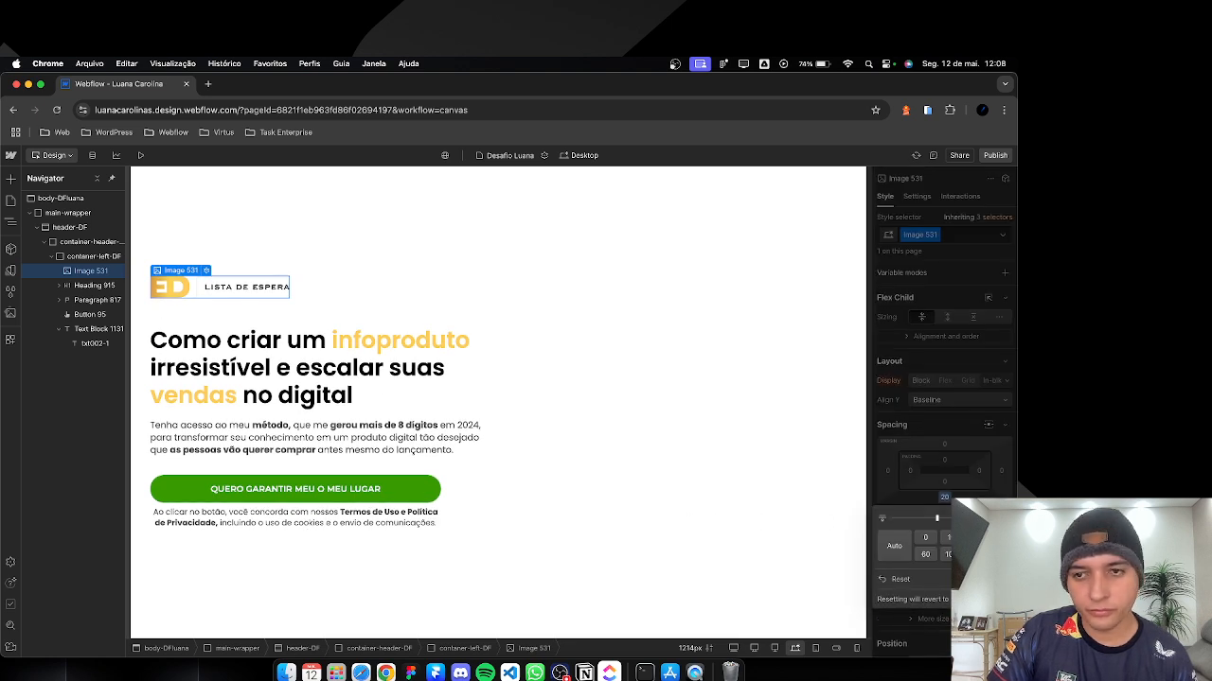
Step: Set the main heading's top margin to 0
click(217, 350)
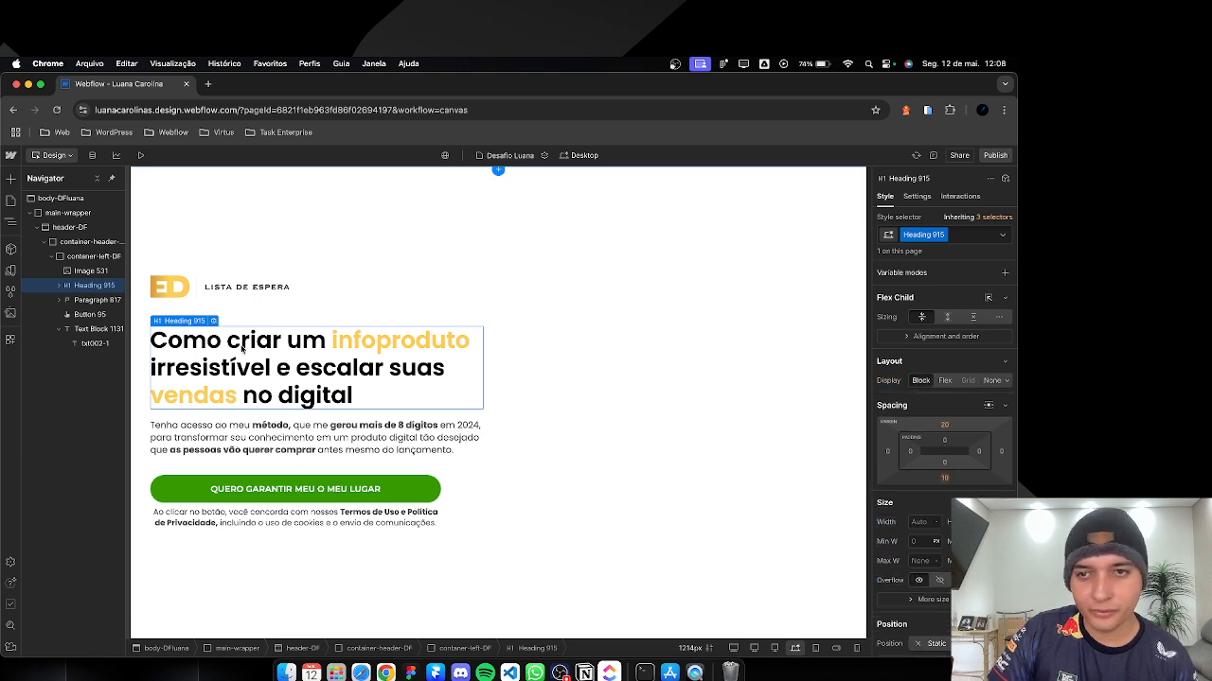
click(942, 431)
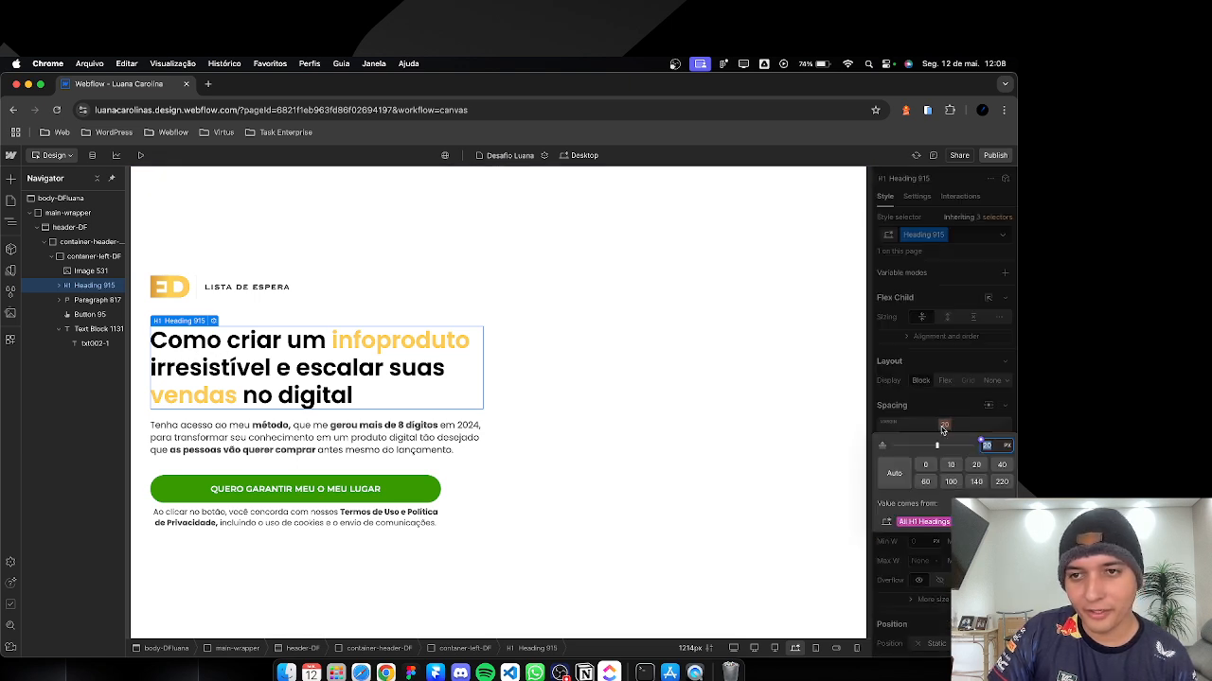
click(925, 465)
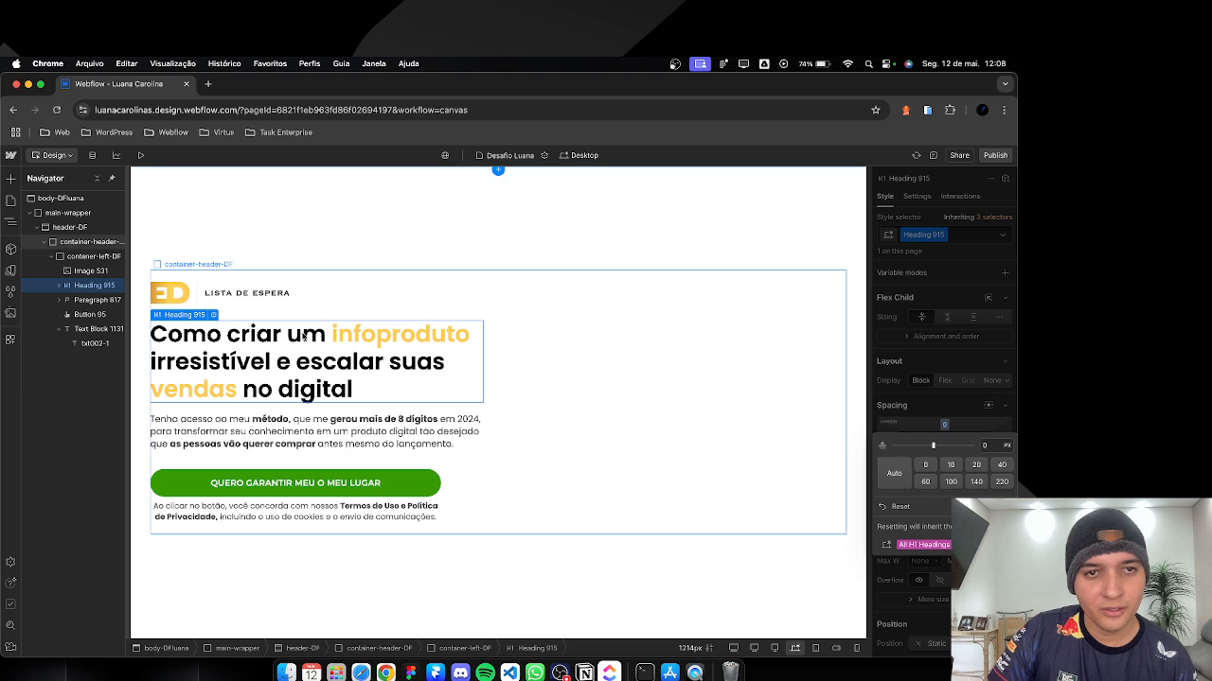
Step: Set the logo image's bottom margin to 30 px
click(204, 296)
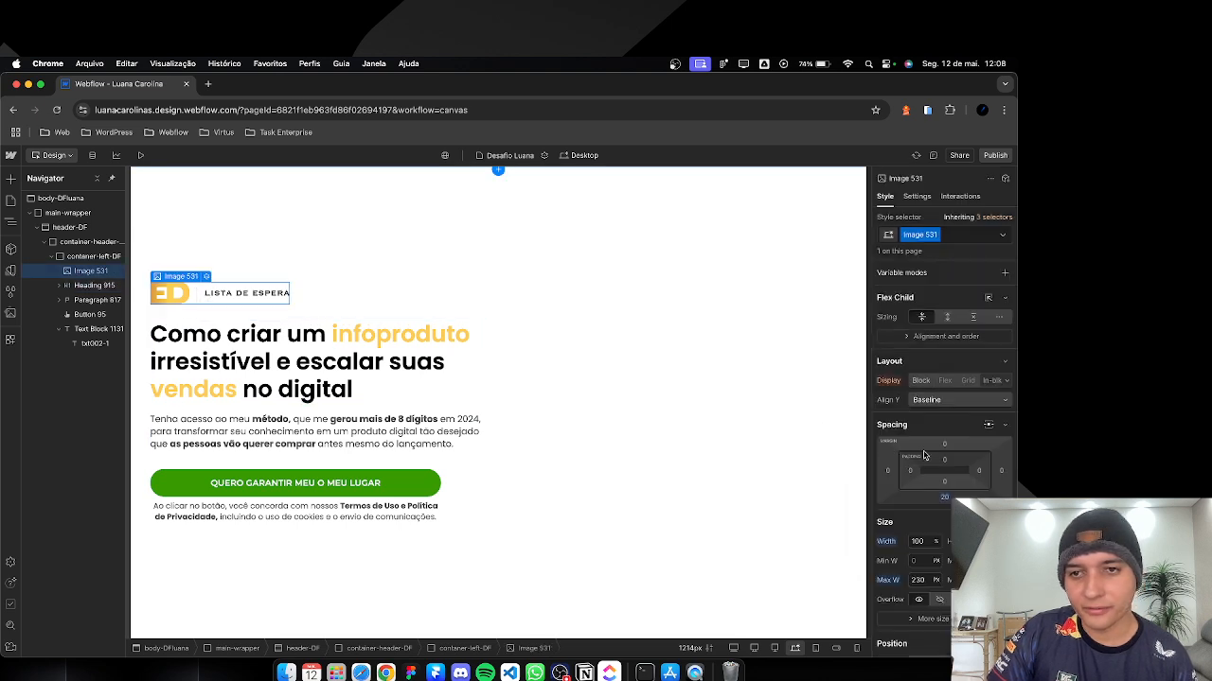
click(944, 499)
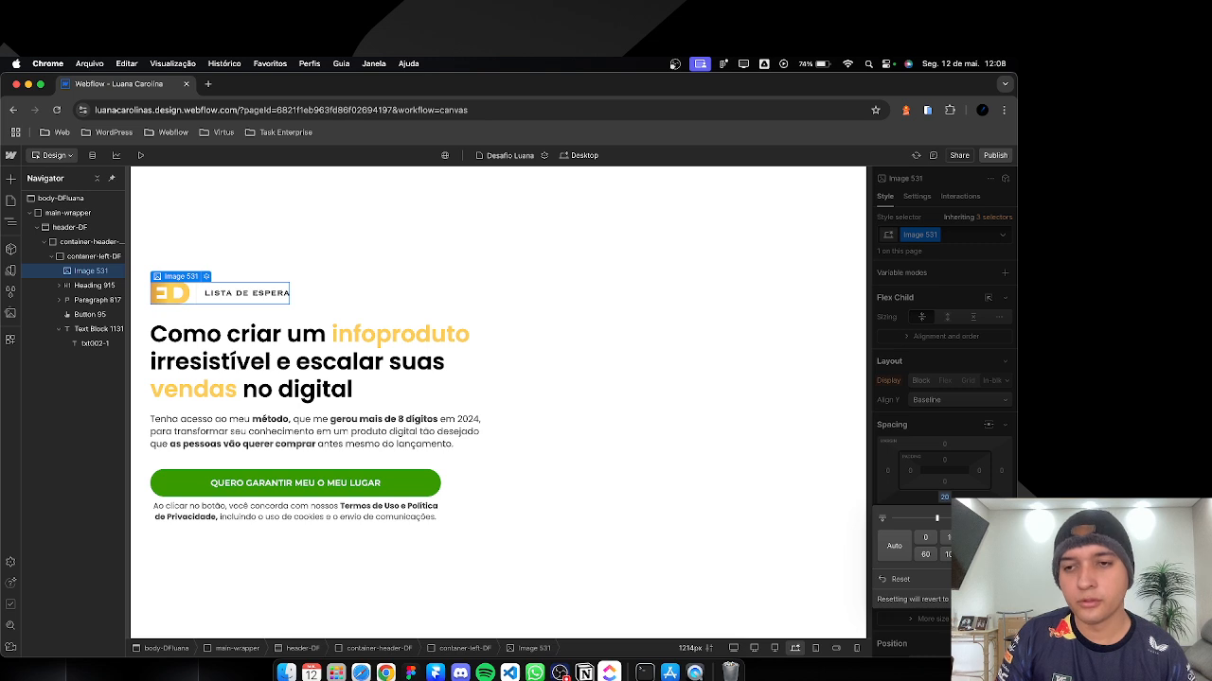
text(30)
key(Return)
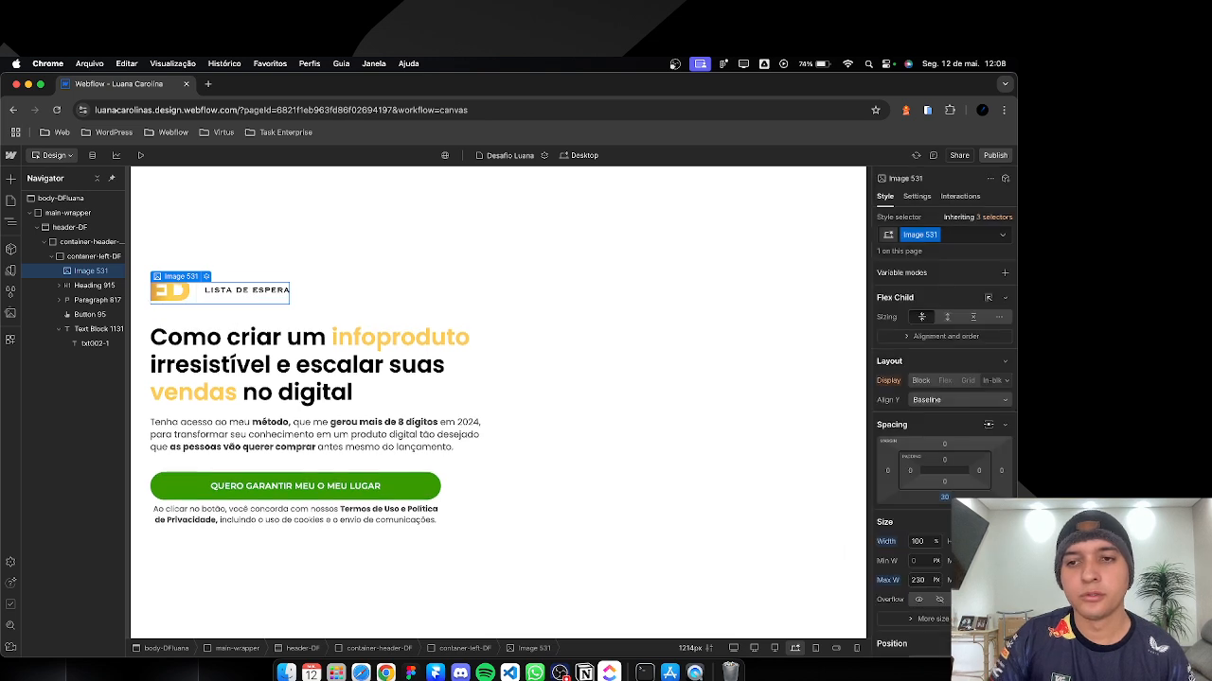
click(587, 448)
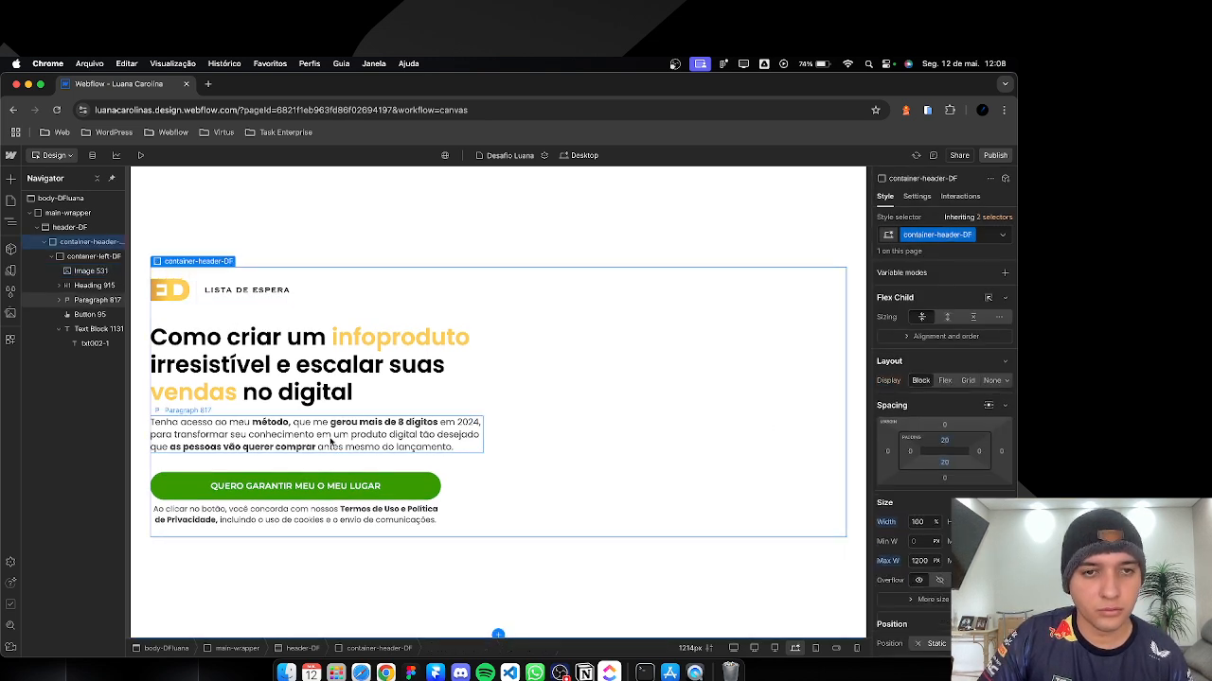
Step: Reduce the main heading's bottom margin to 1 px
click(388, 371)
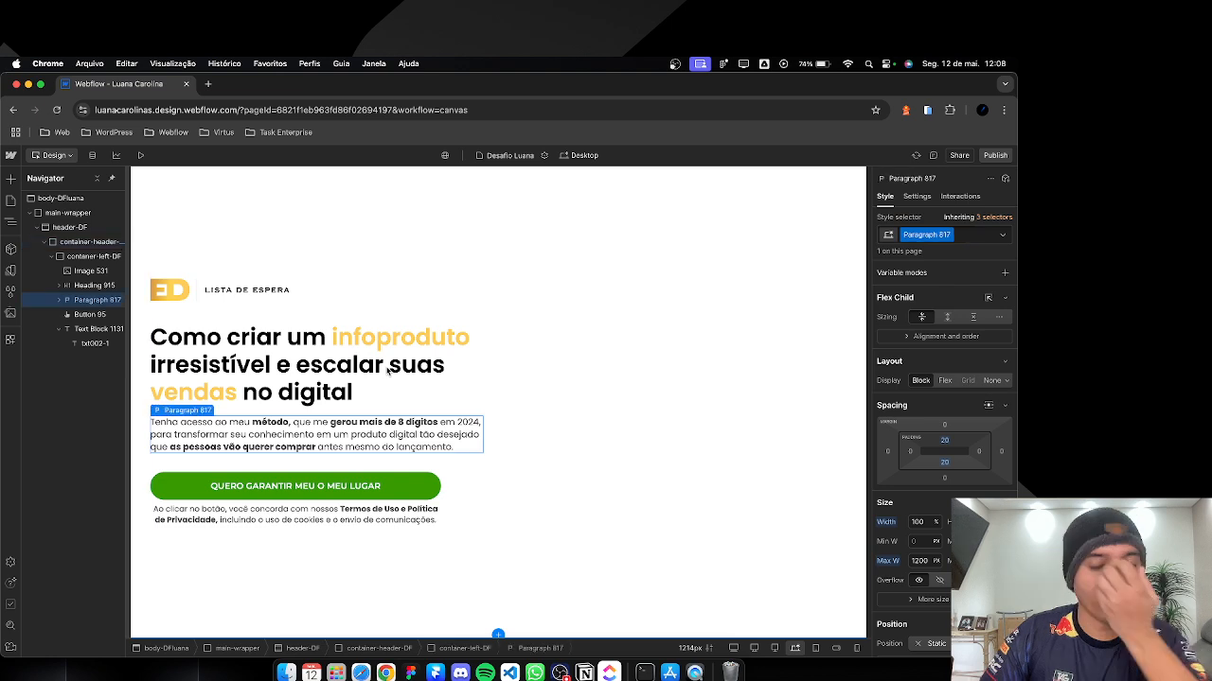
click(389, 371)
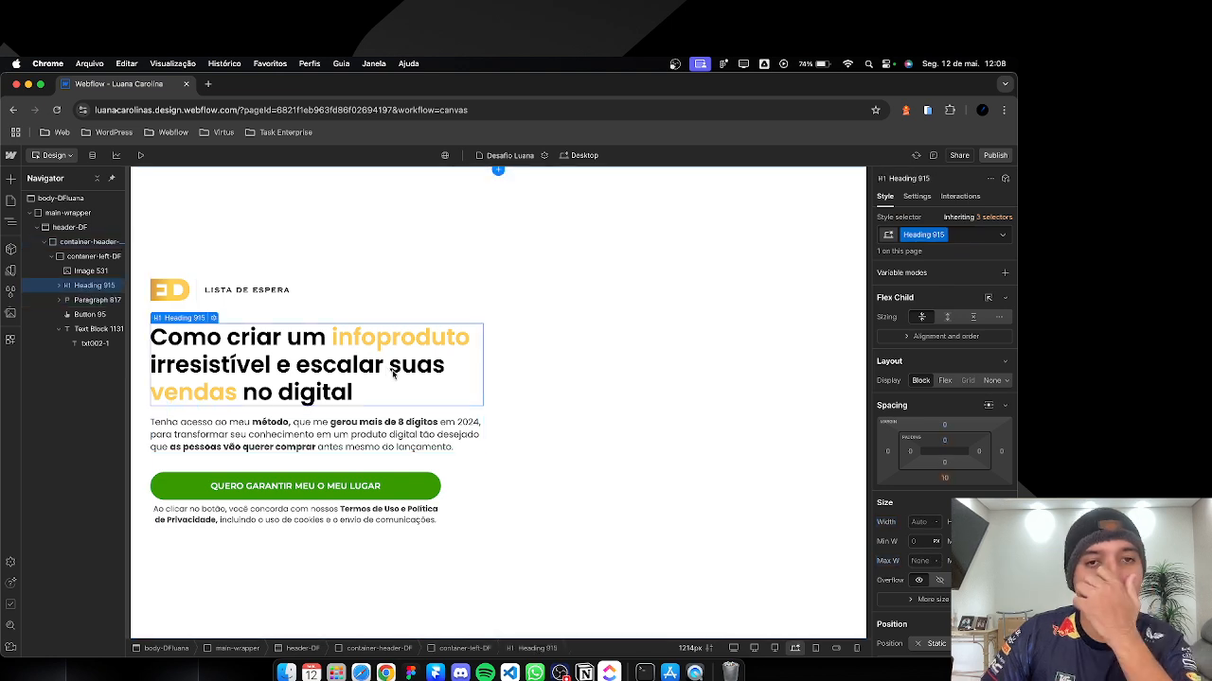
click(944, 478)
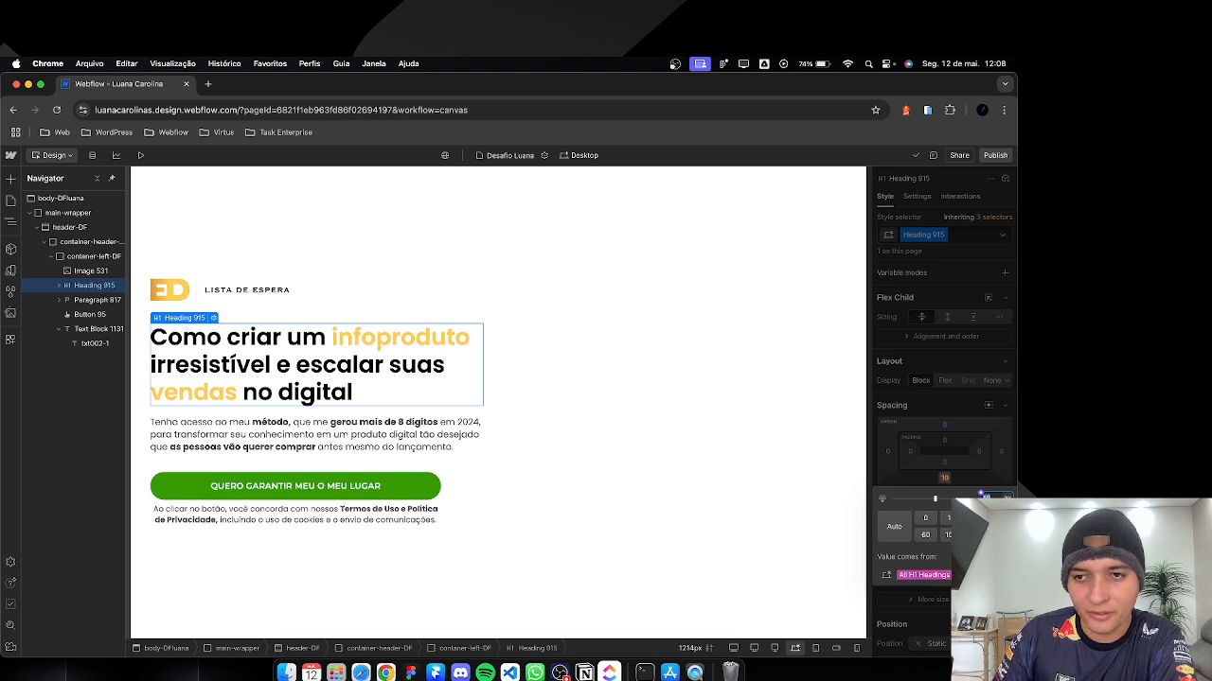
drag(935, 499, 933, 499)
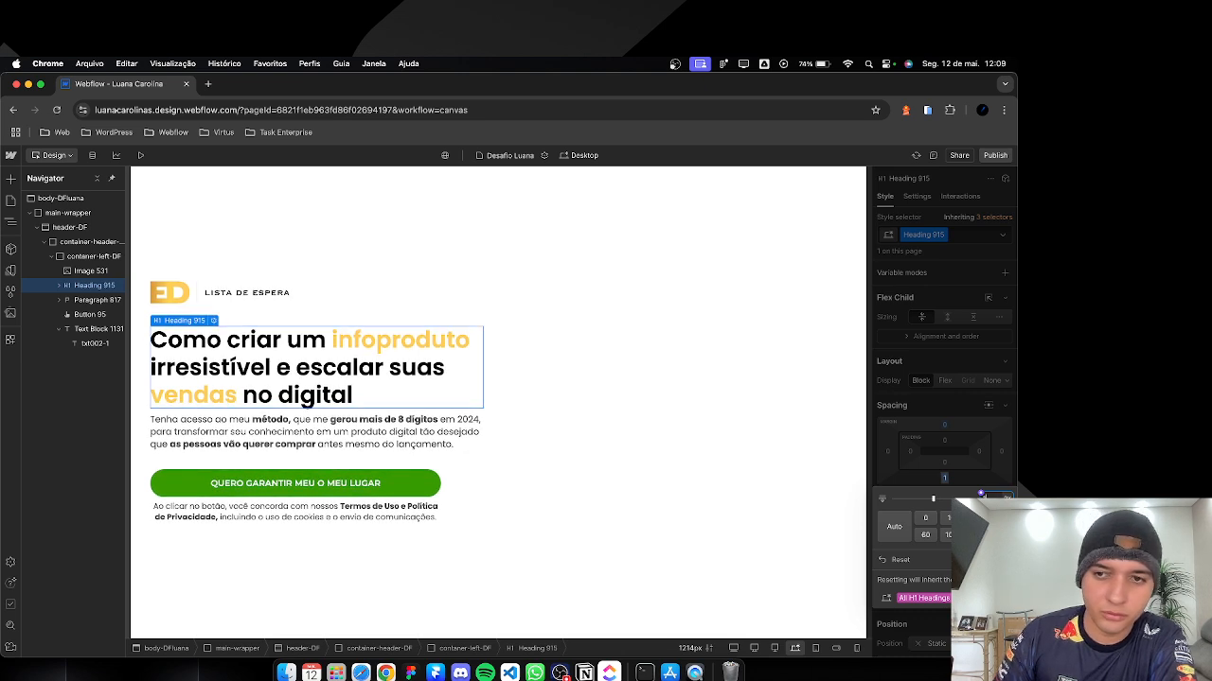
click(584, 432)
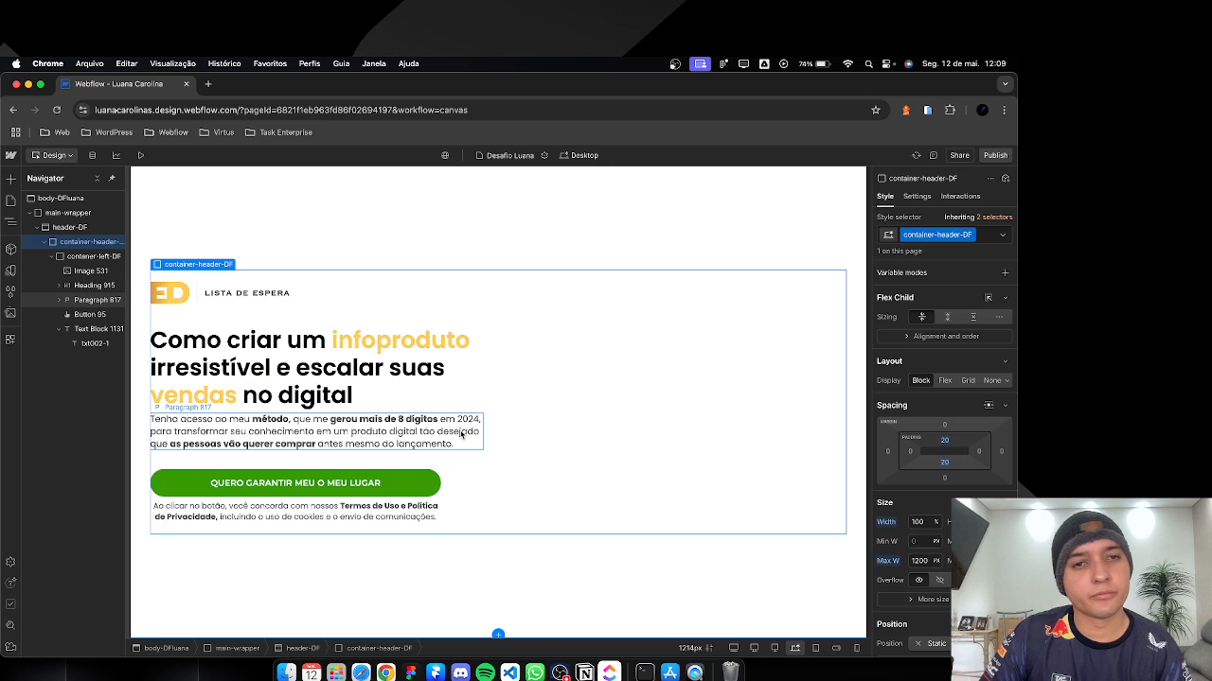
Step: Switch to Figma to examine the header in the Aprendiz design and its prototype, then return to Webflow
key(super+Tab)
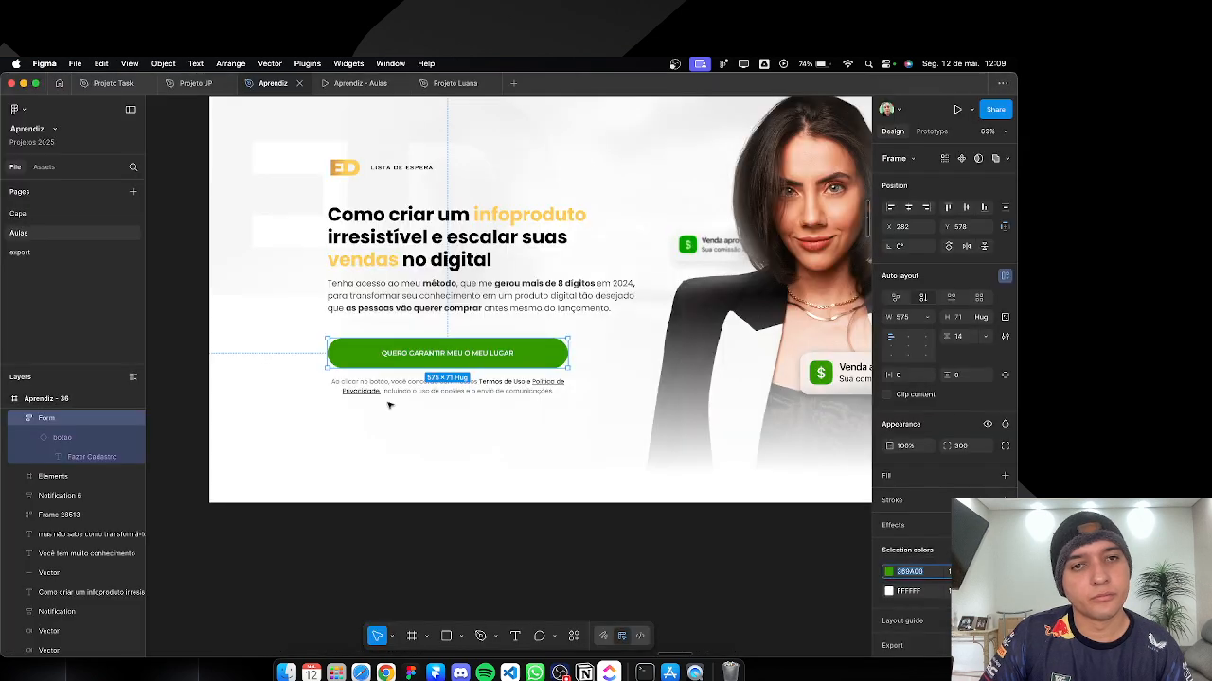
scroll(432, 435, down, 3)
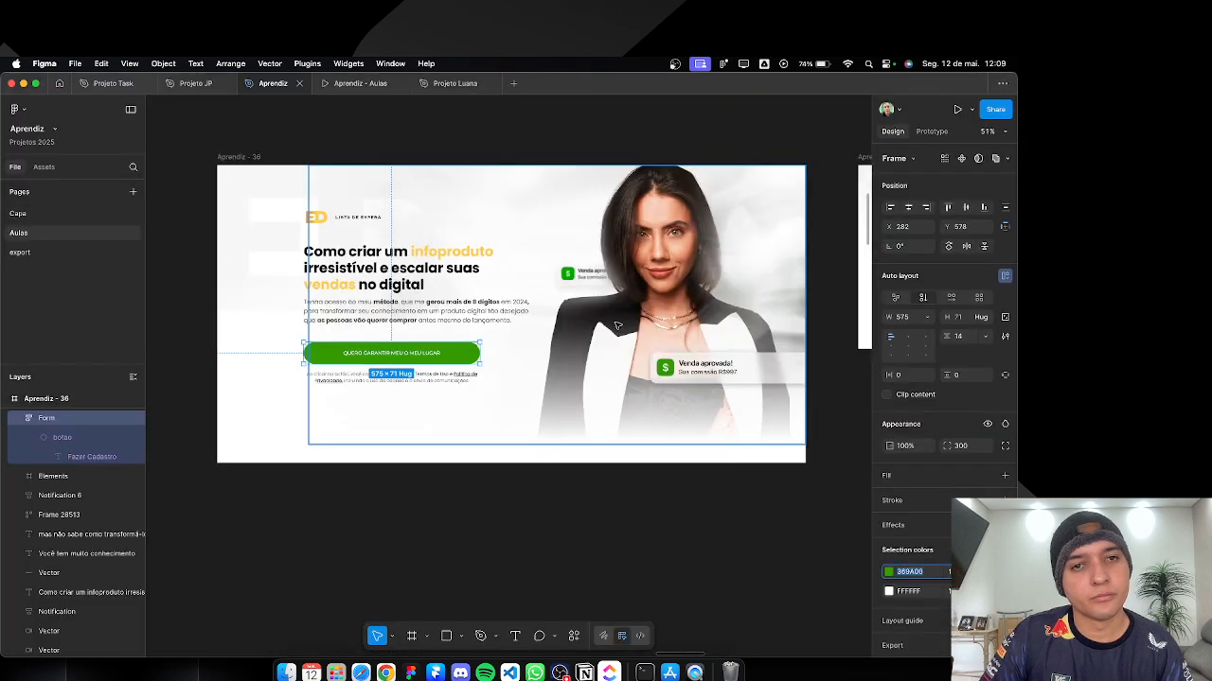
scroll(616, 326, up, 1)
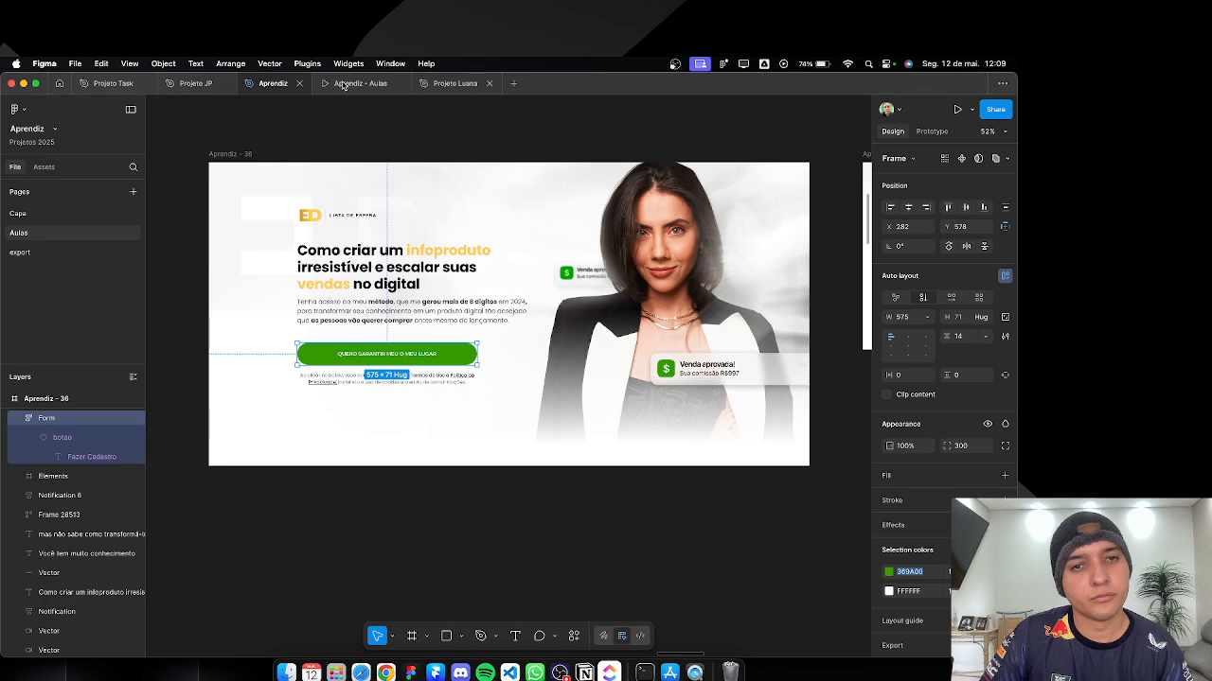
click(345, 83)
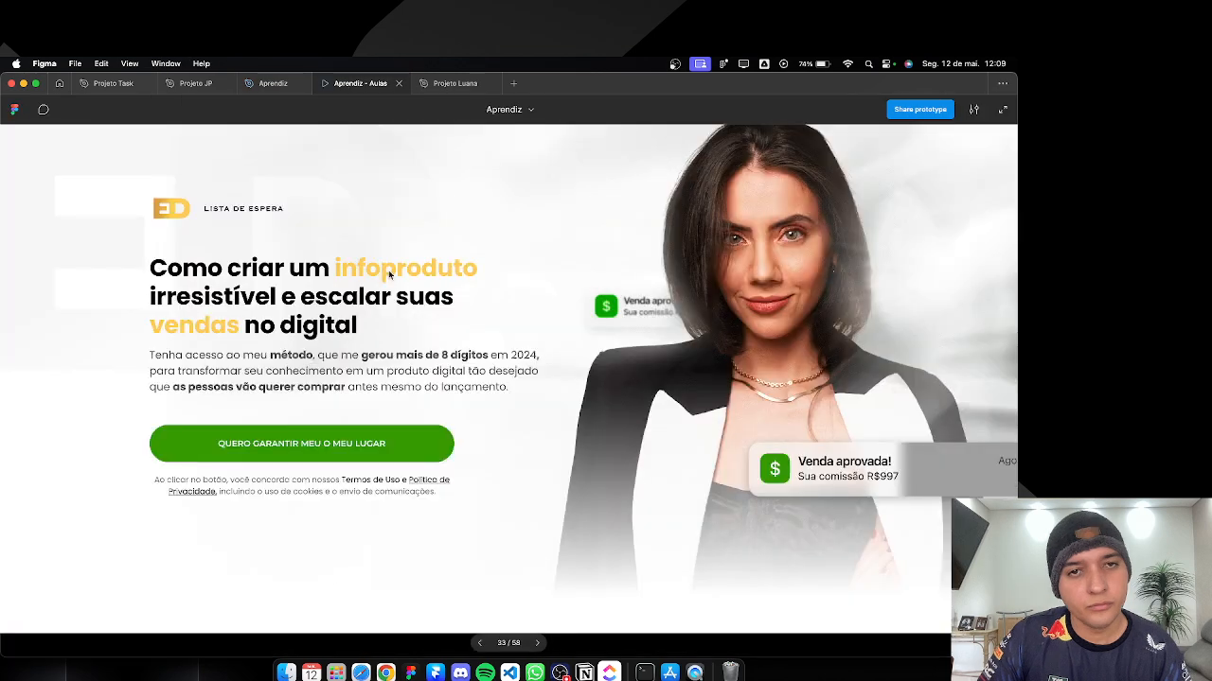
key(super+Tab)
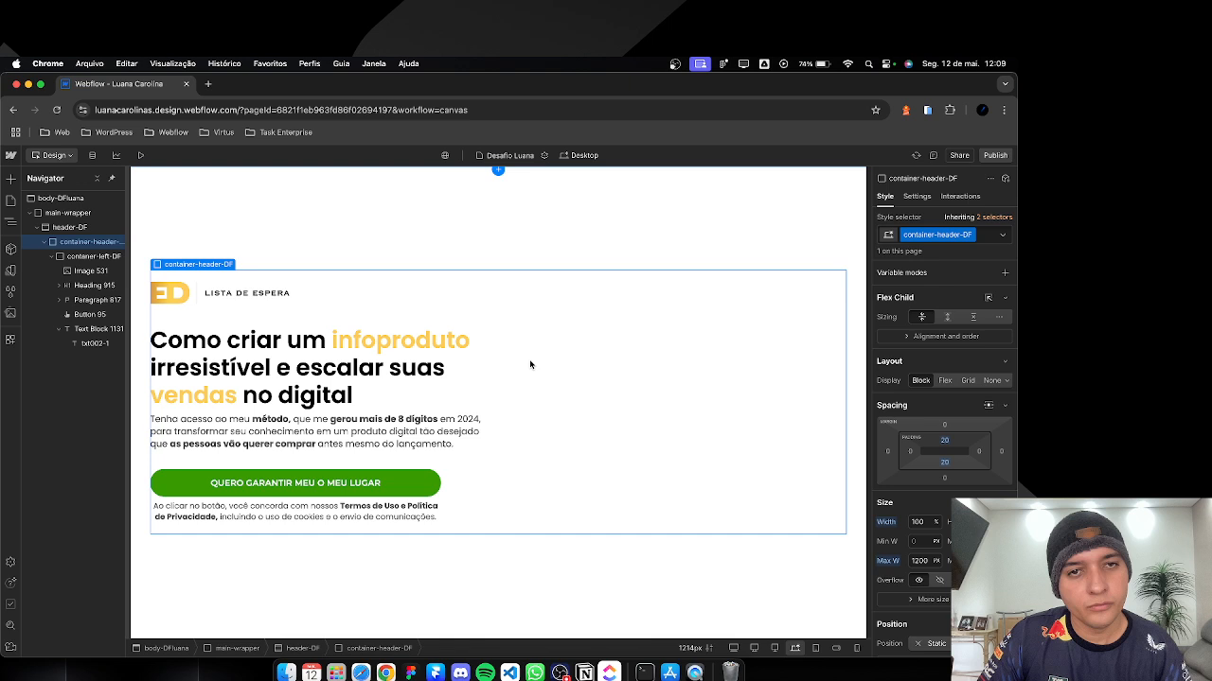
Step: Preview the page at the 1440px breakpoint and return to the design view with that breakpoint active
key(shift+p)
click(900, 649)
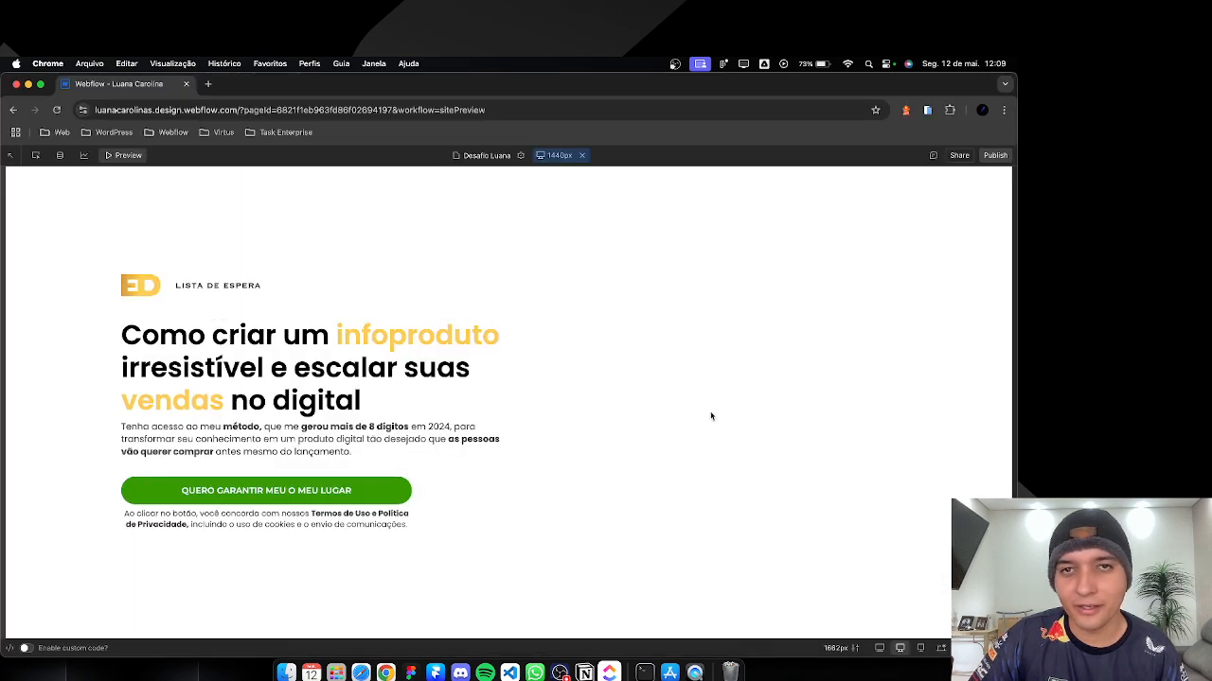
click(583, 156)
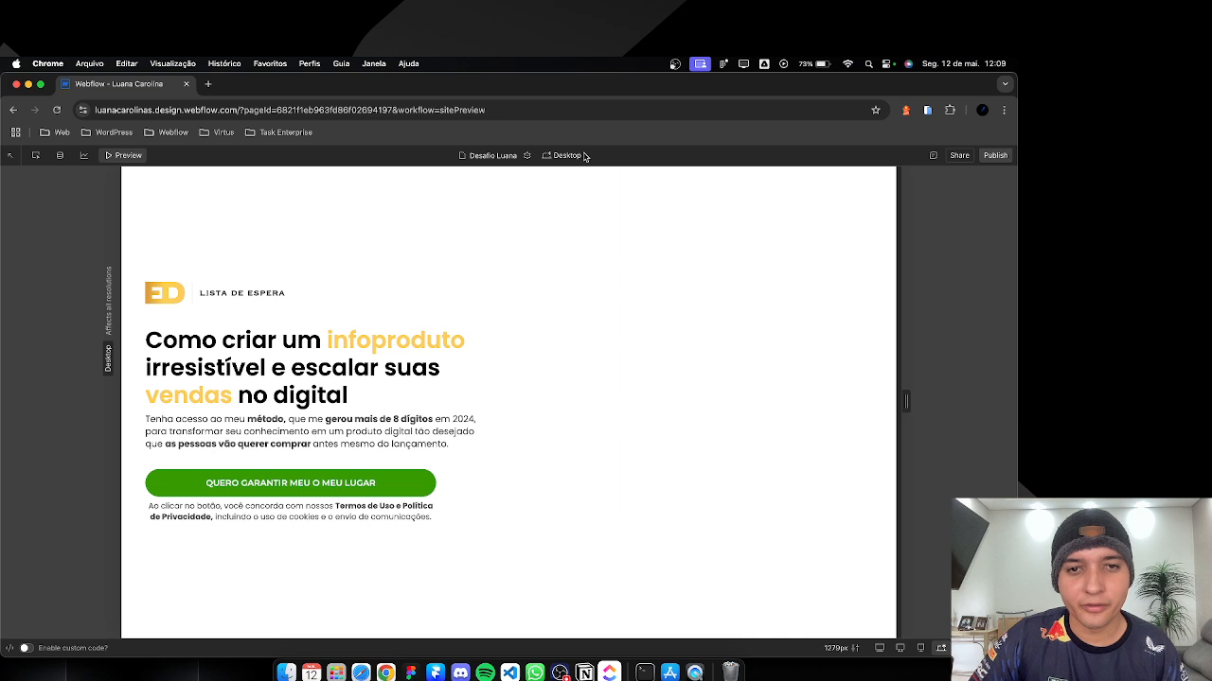
click(899, 649)
click(108, 157)
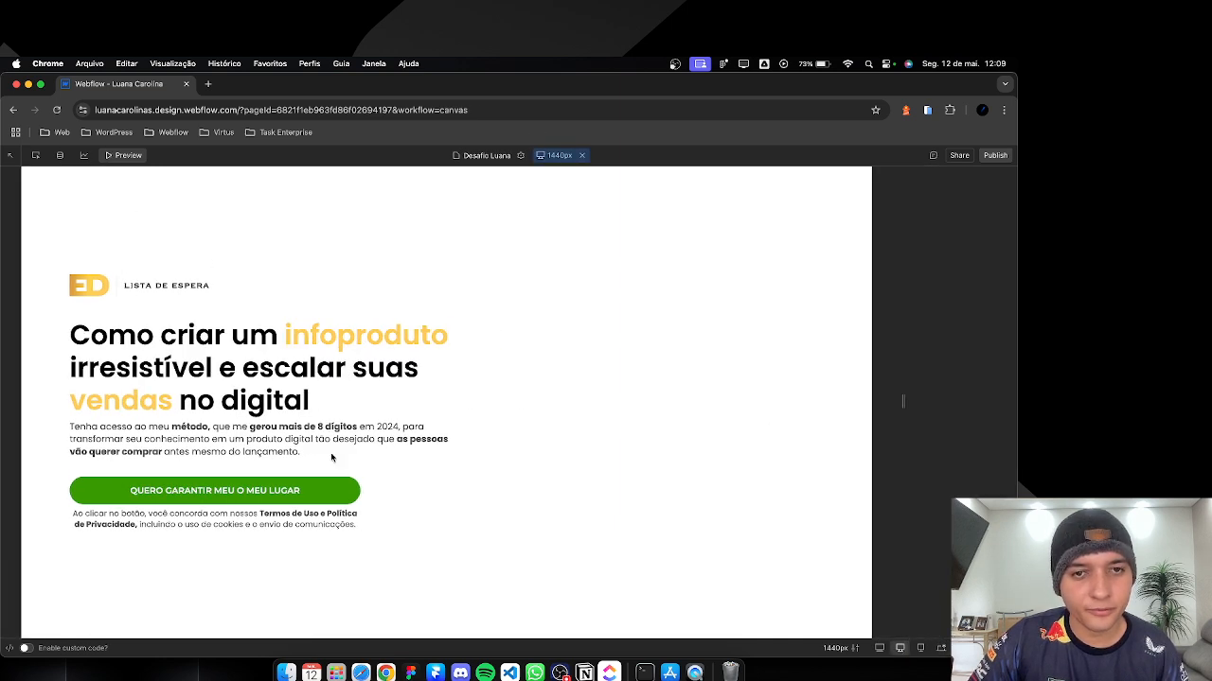
Step: Set the font size of the paragraph below the heading to 17 px at the 1440px breakpoint
click(426, 435)
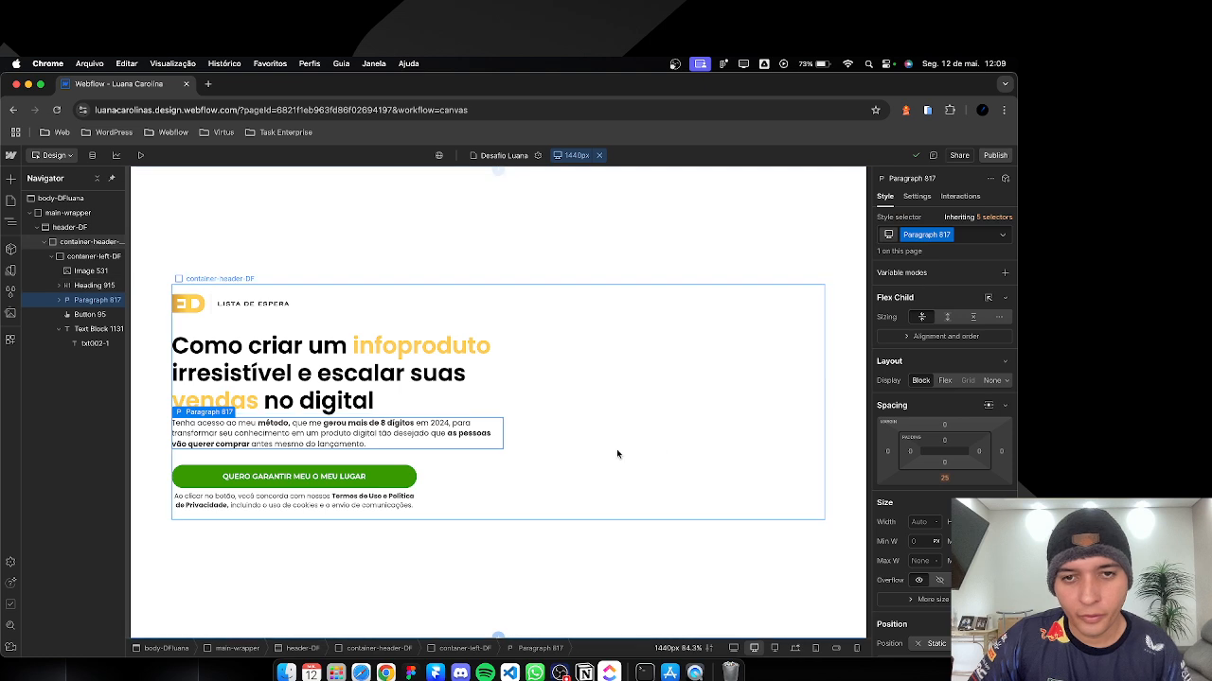
scroll(937, 473, down, 5)
click(916, 471)
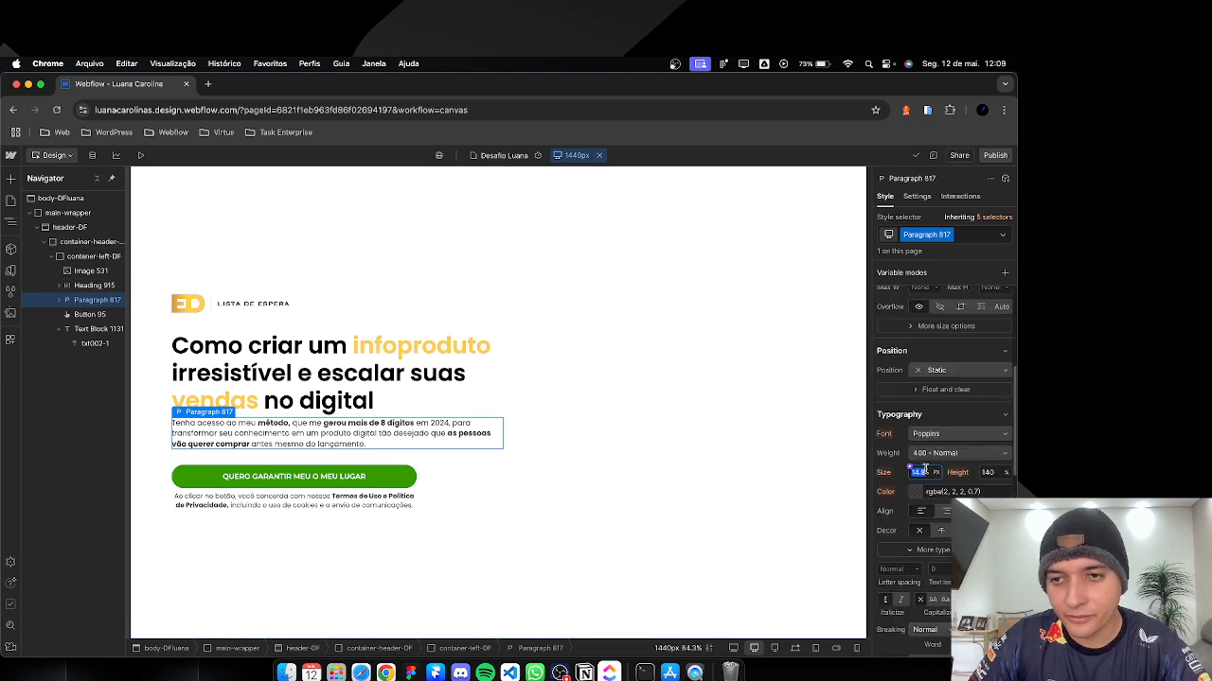
text(15)
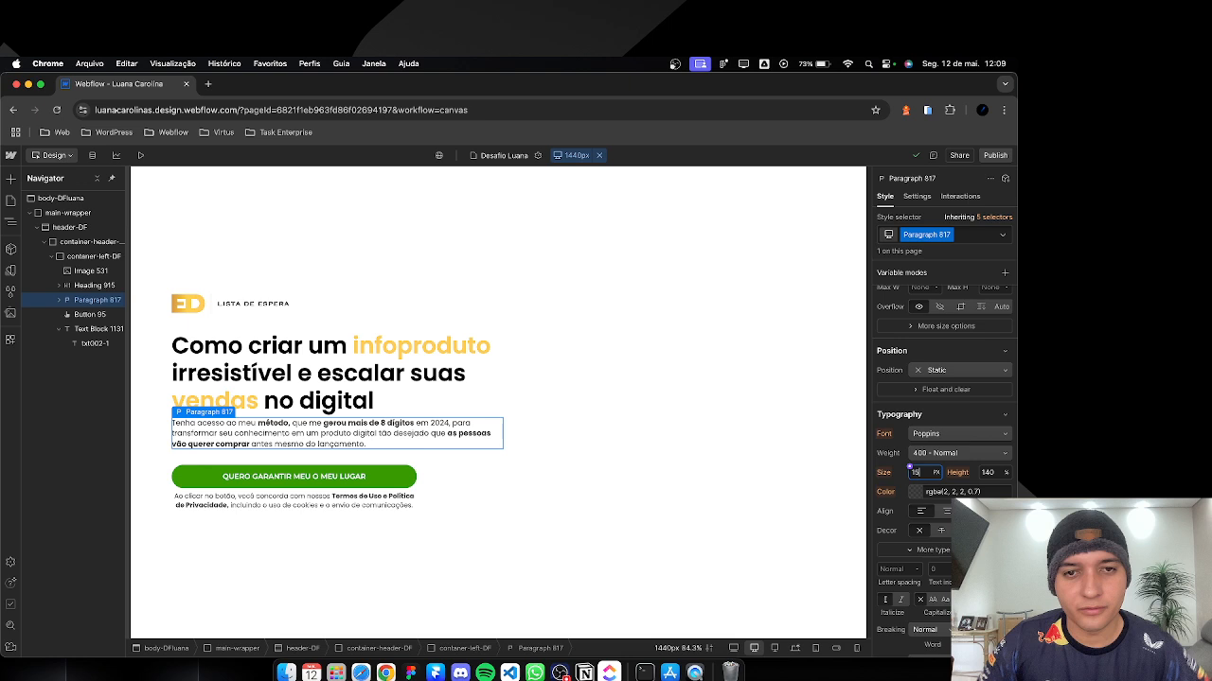
key(Up)
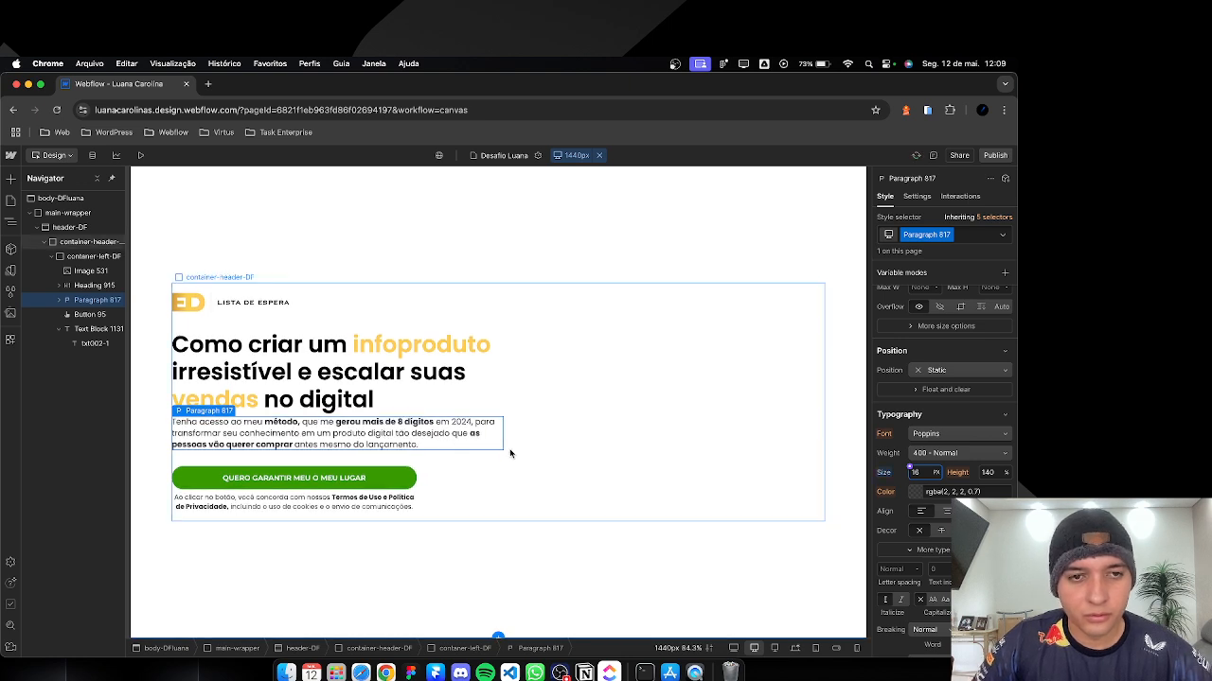
key(Up)
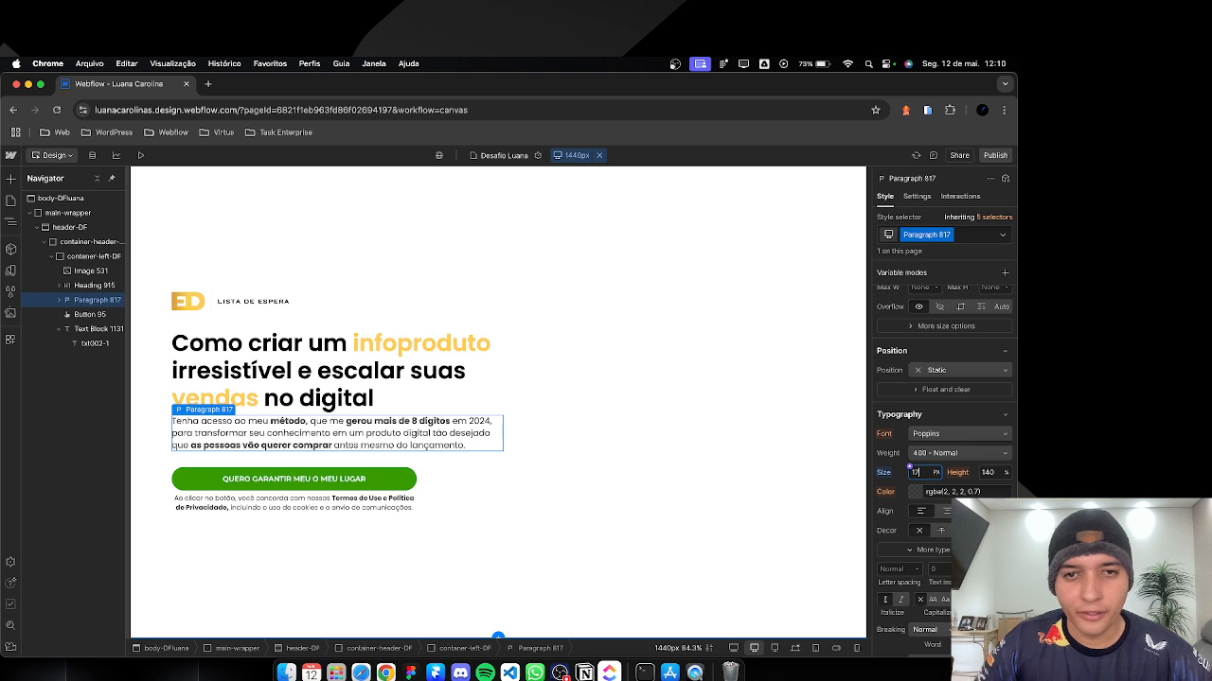
key(Up)
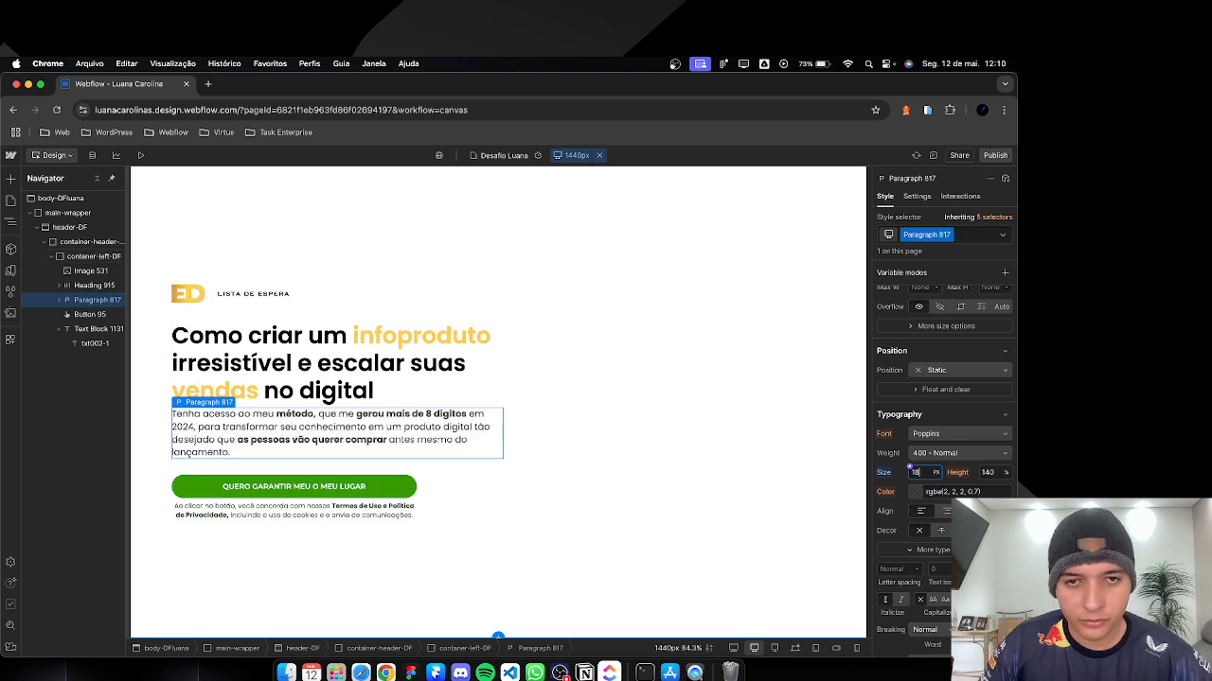
key(Down)
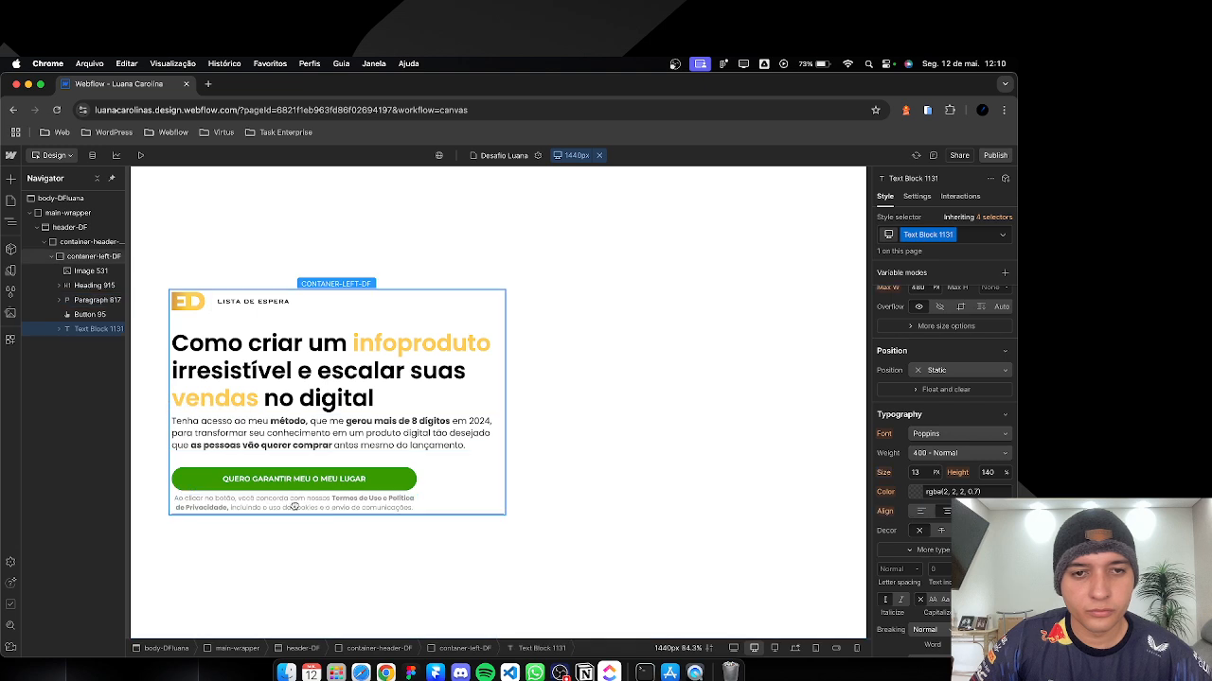
Step: Set the font size of the terms text block below the green button to 14 px
click(270, 508)
click(918, 471)
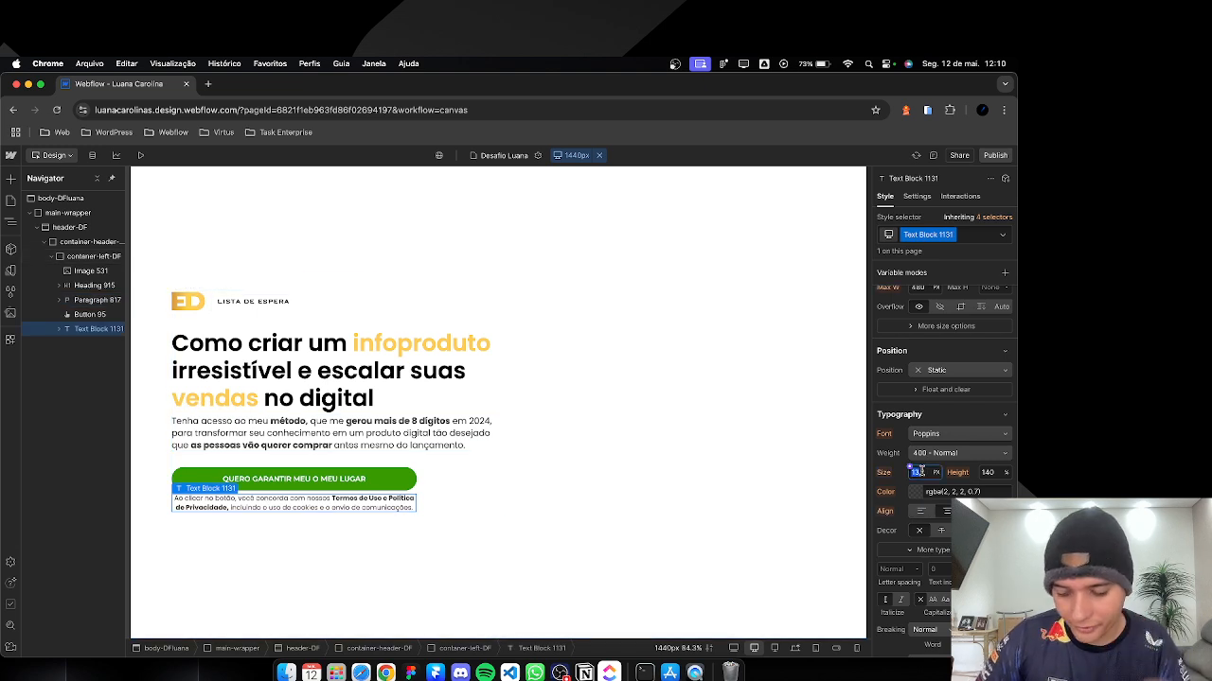
text(14)
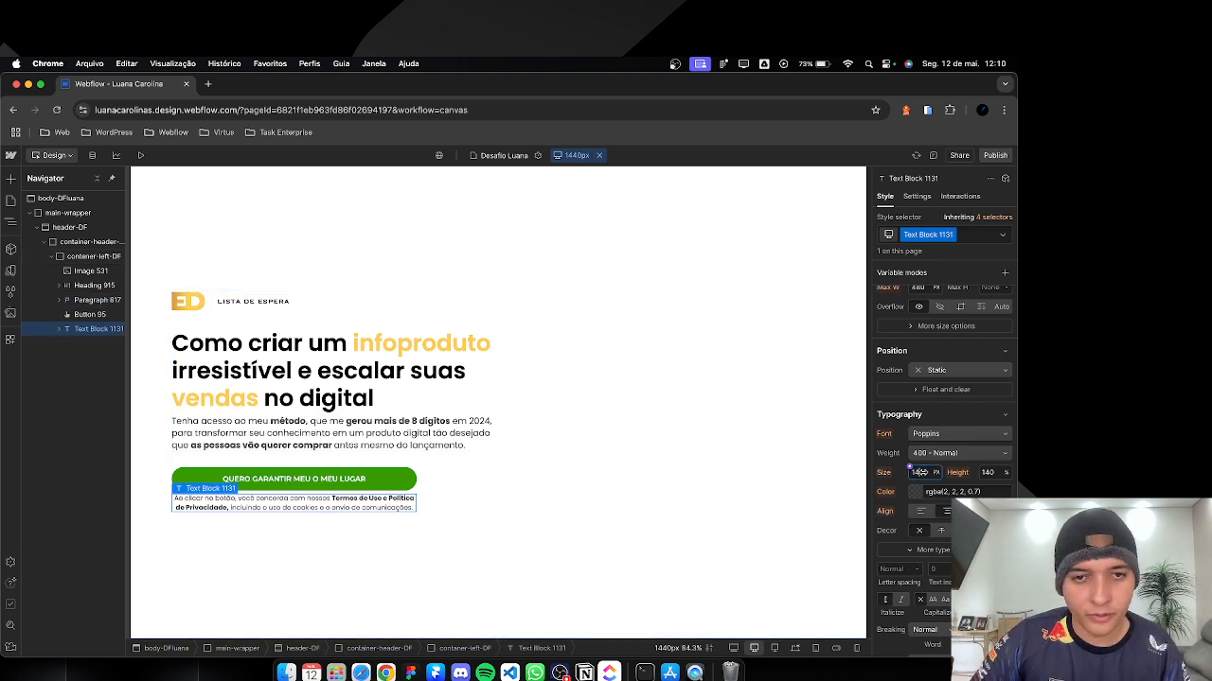
key(Return)
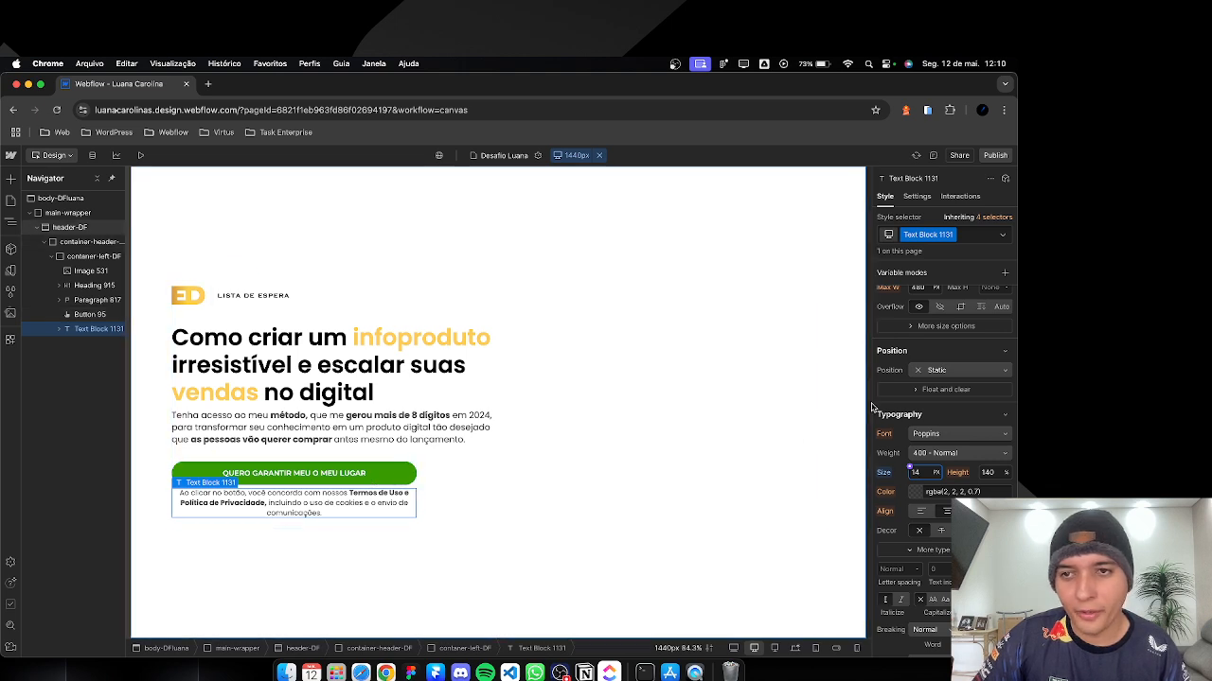
Step: Set the maximum width of the terms text block below the green button to 520 px
scroll(912, 429, up, 4)
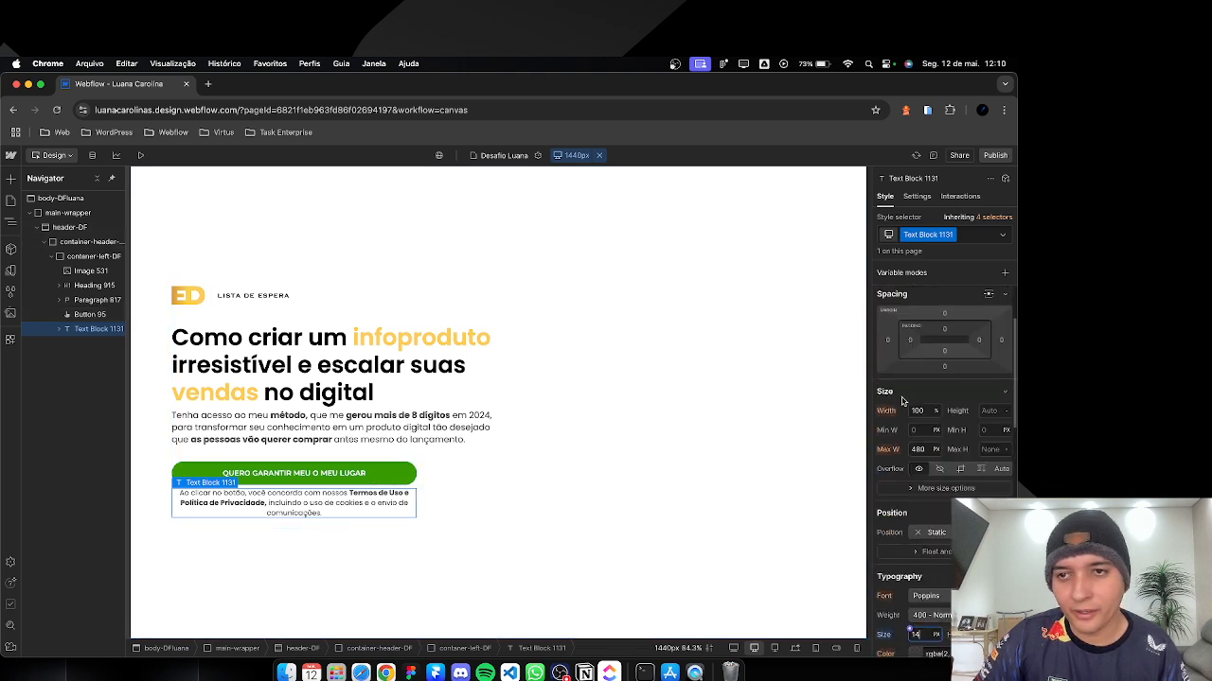
click(917, 448)
text(520)
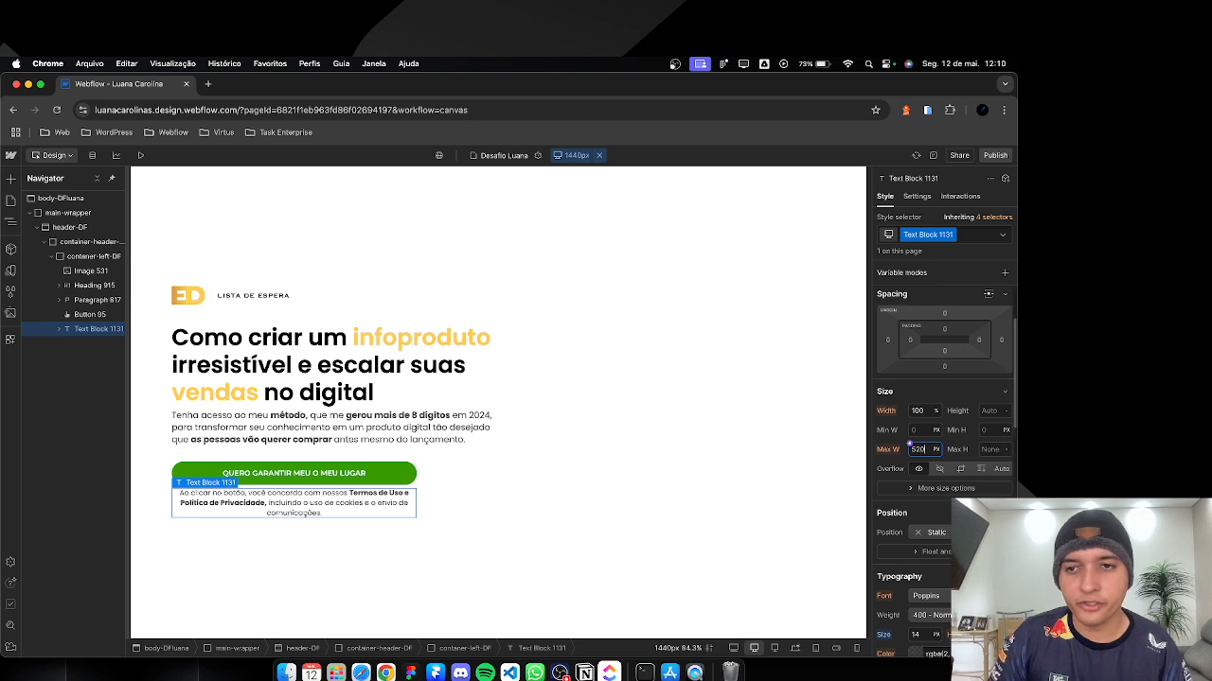
key(Return)
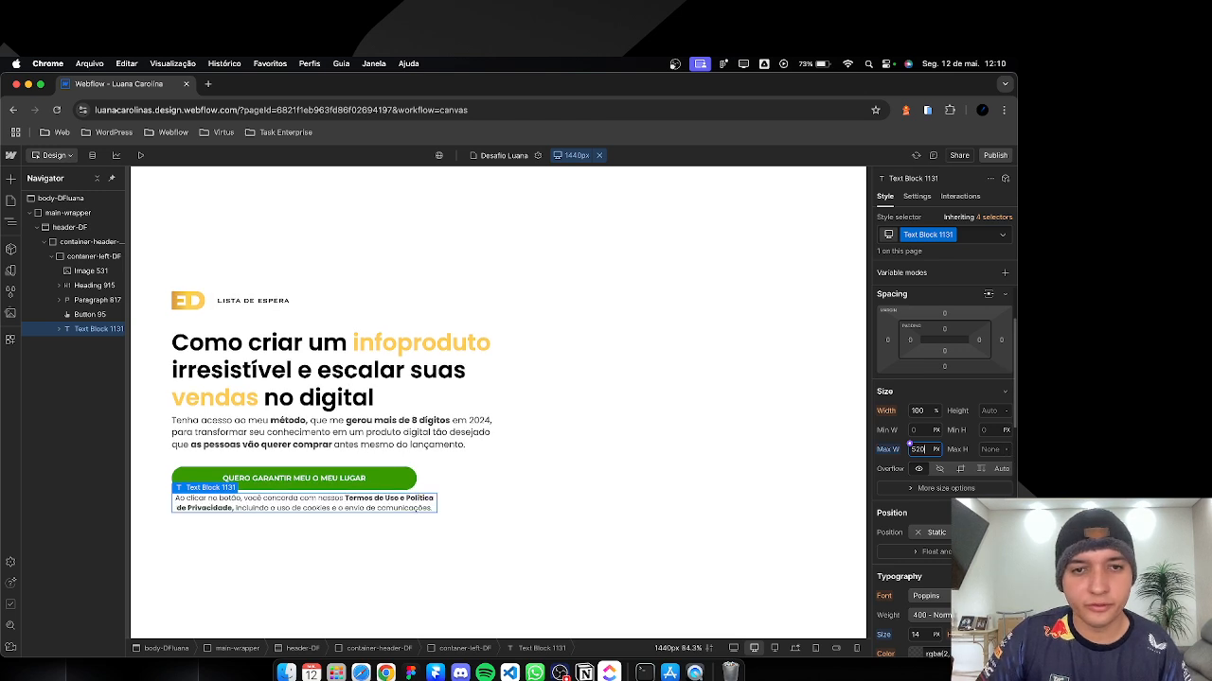
Step: Keep the green button above the terms text block and set its maximum width to 520 px
drag(405, 480, 402, 510)
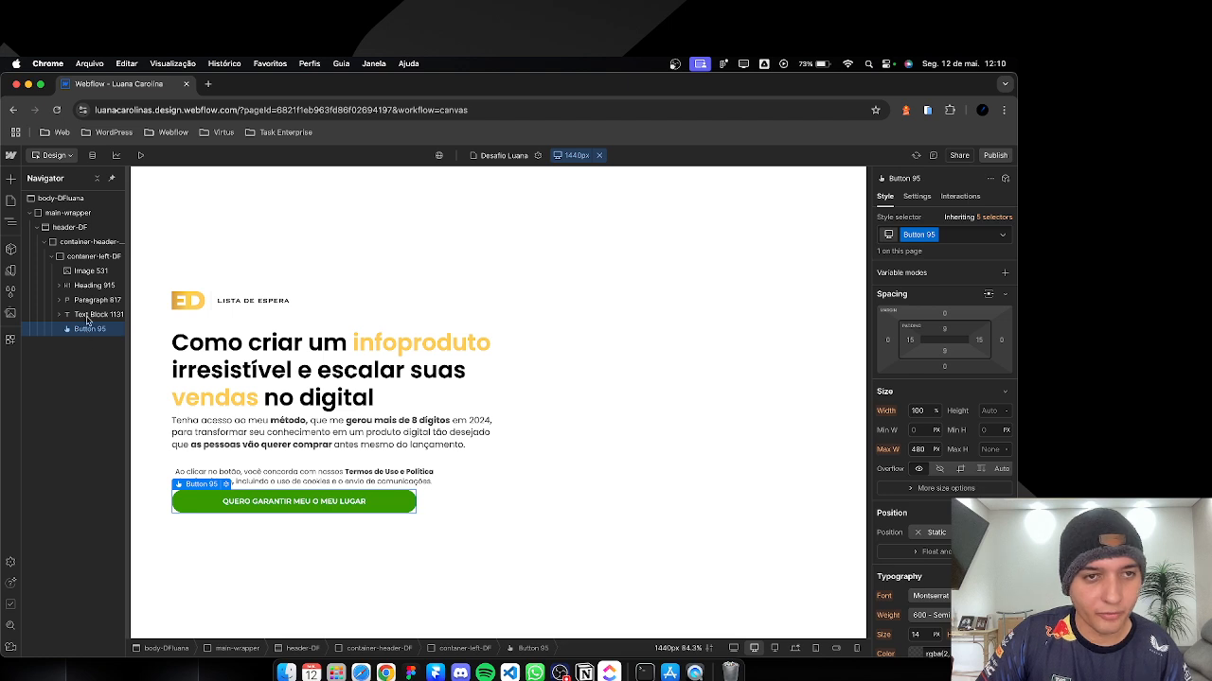
drag(87, 328, 87, 311)
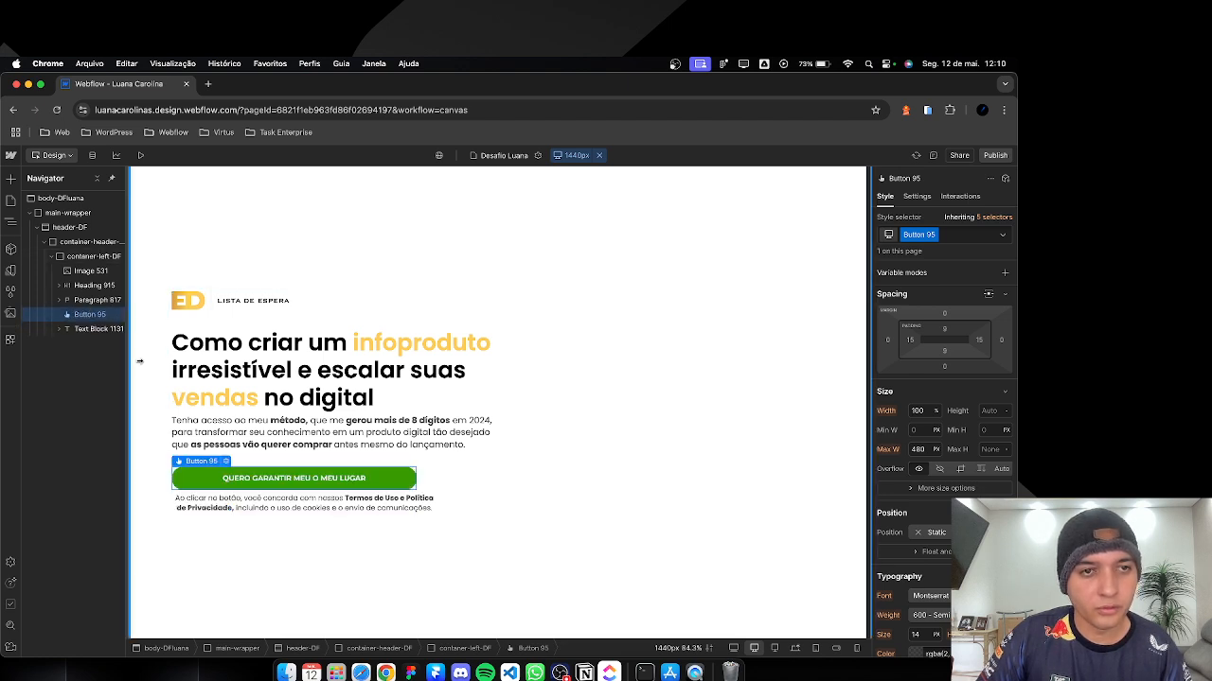
click(921, 448)
text(520)
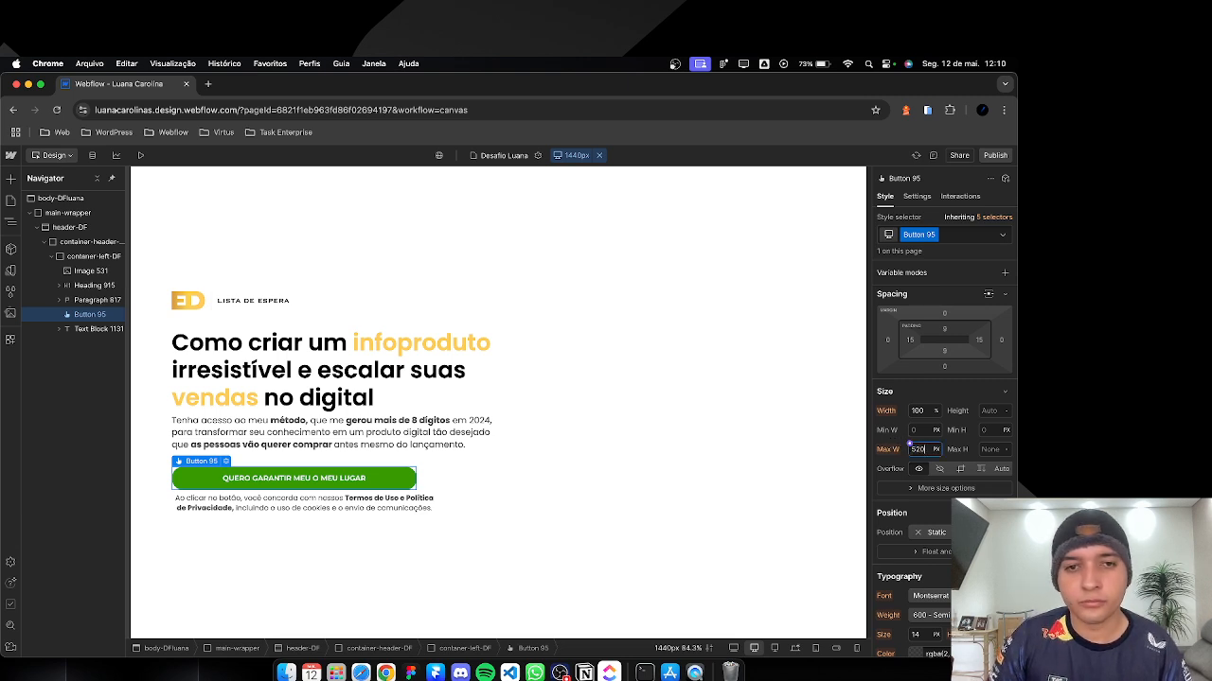
key(Return)
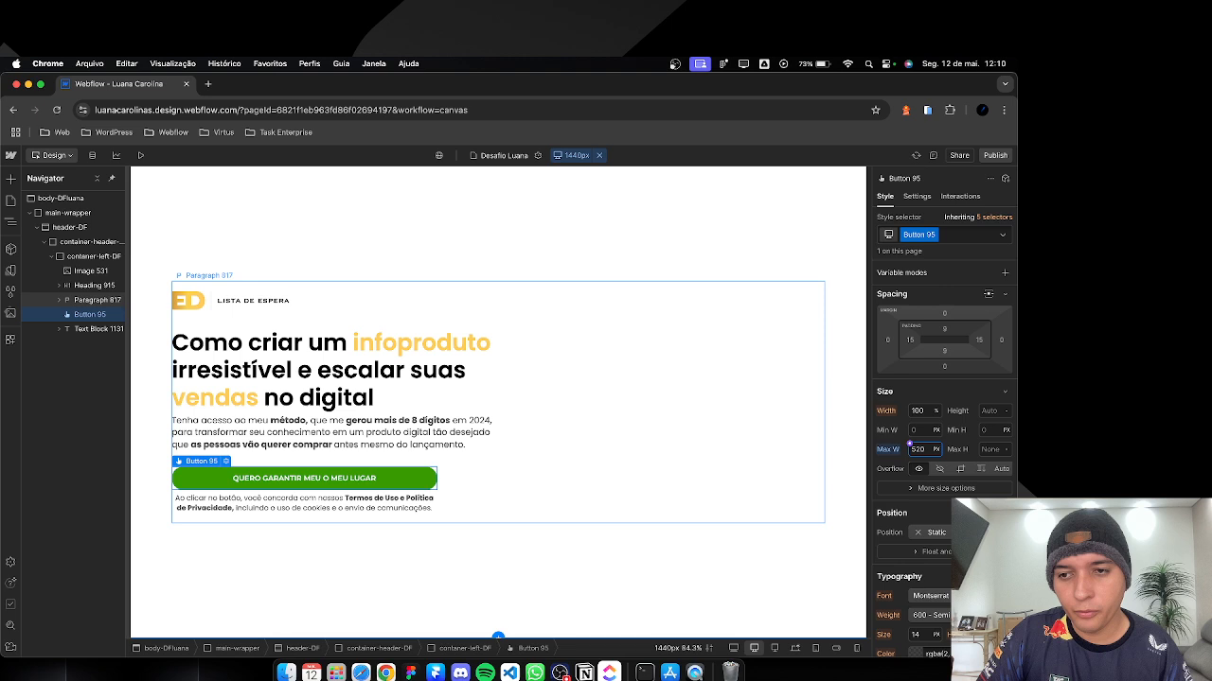
Step: Set the gap between the elements of the left header container to 12 px at the 1440px breakpoint
scroll(947, 445, down, 1)
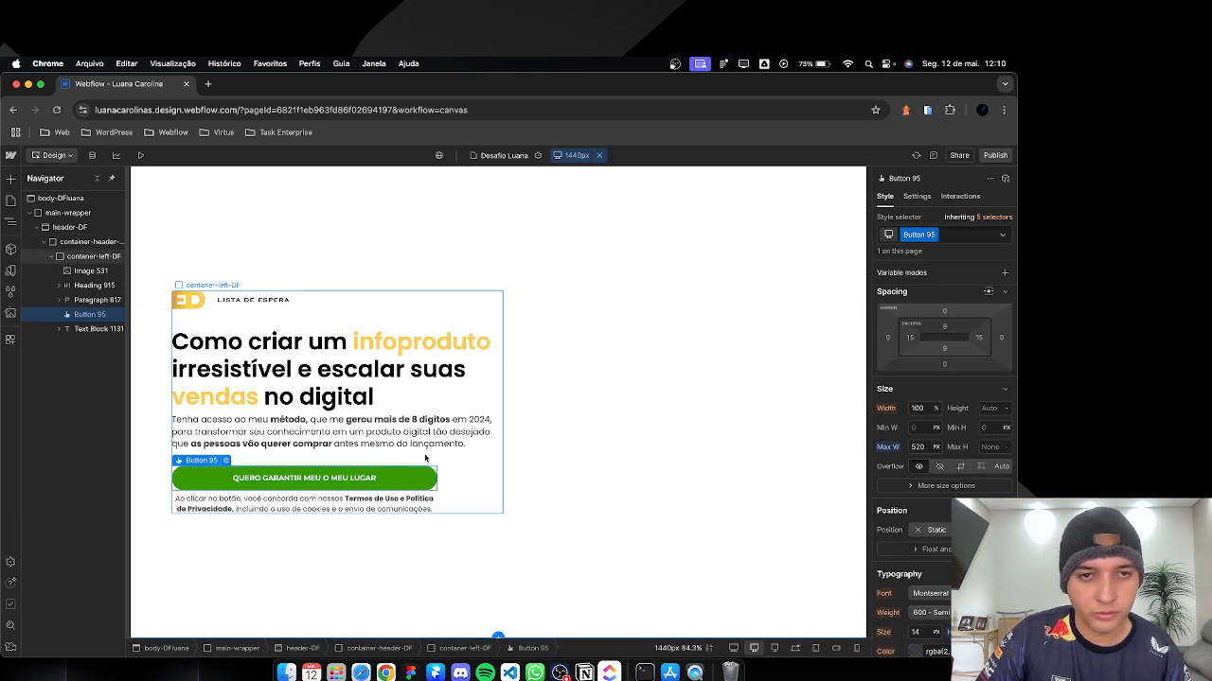
click(425, 458)
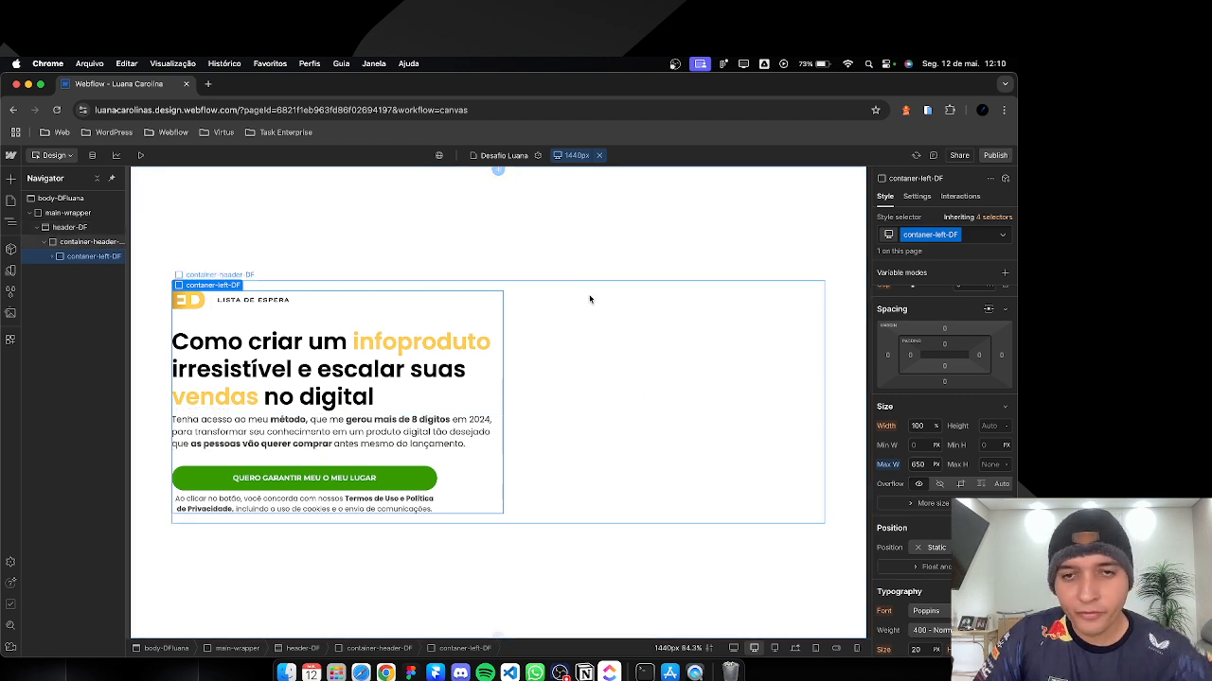
scroll(947, 459, up, 1)
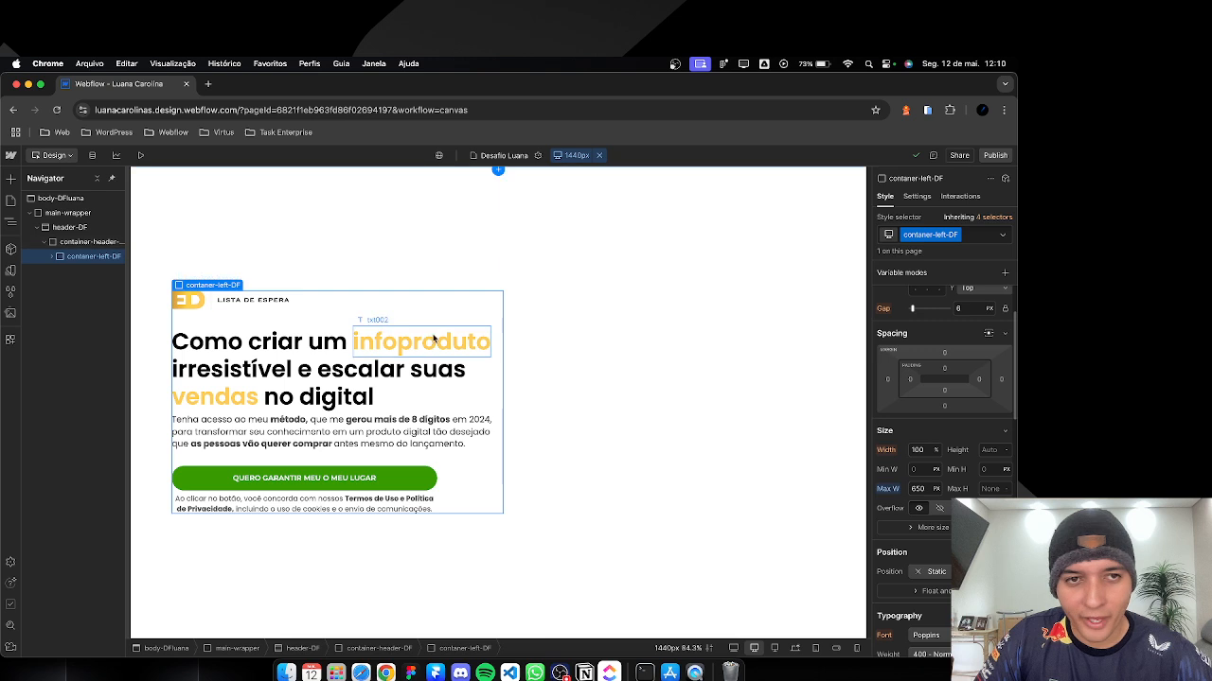
click(974, 308)
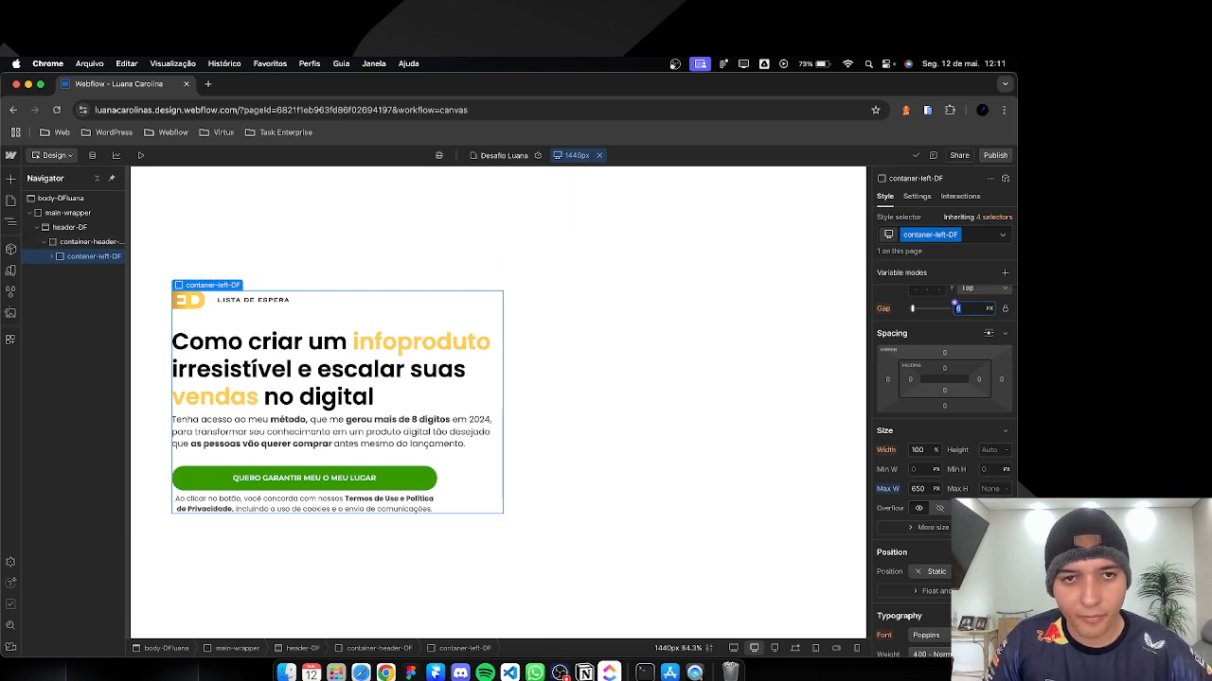
key(Up)
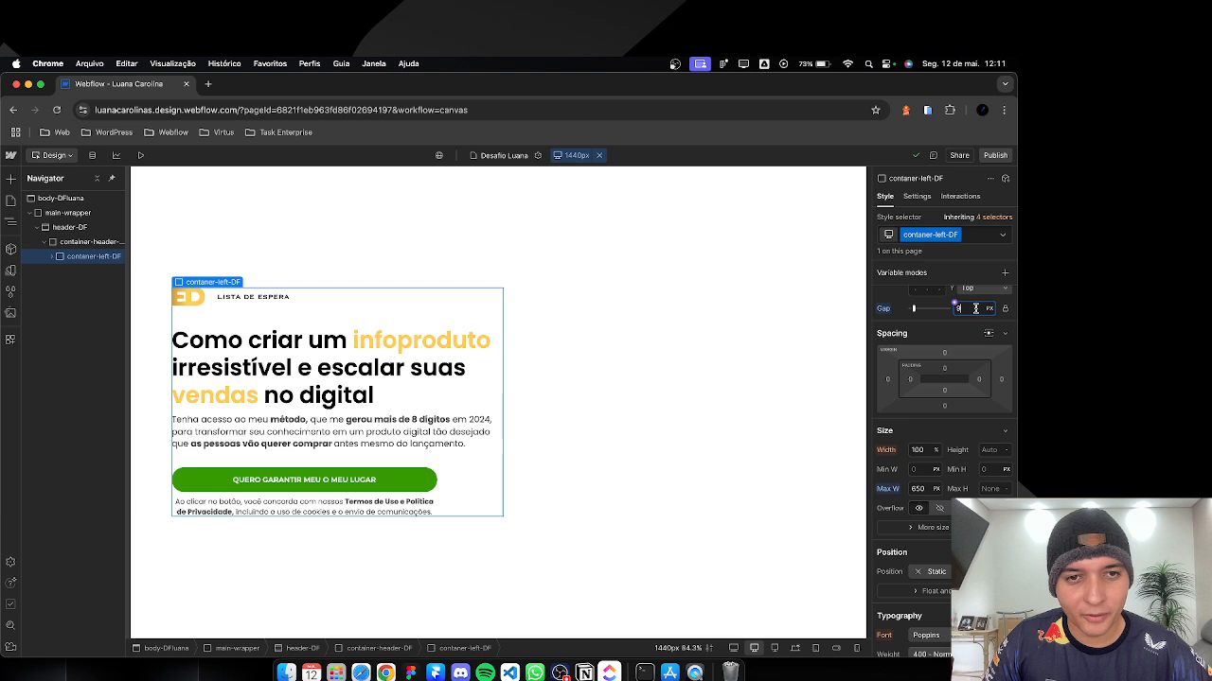
key(Up)
key(Up)
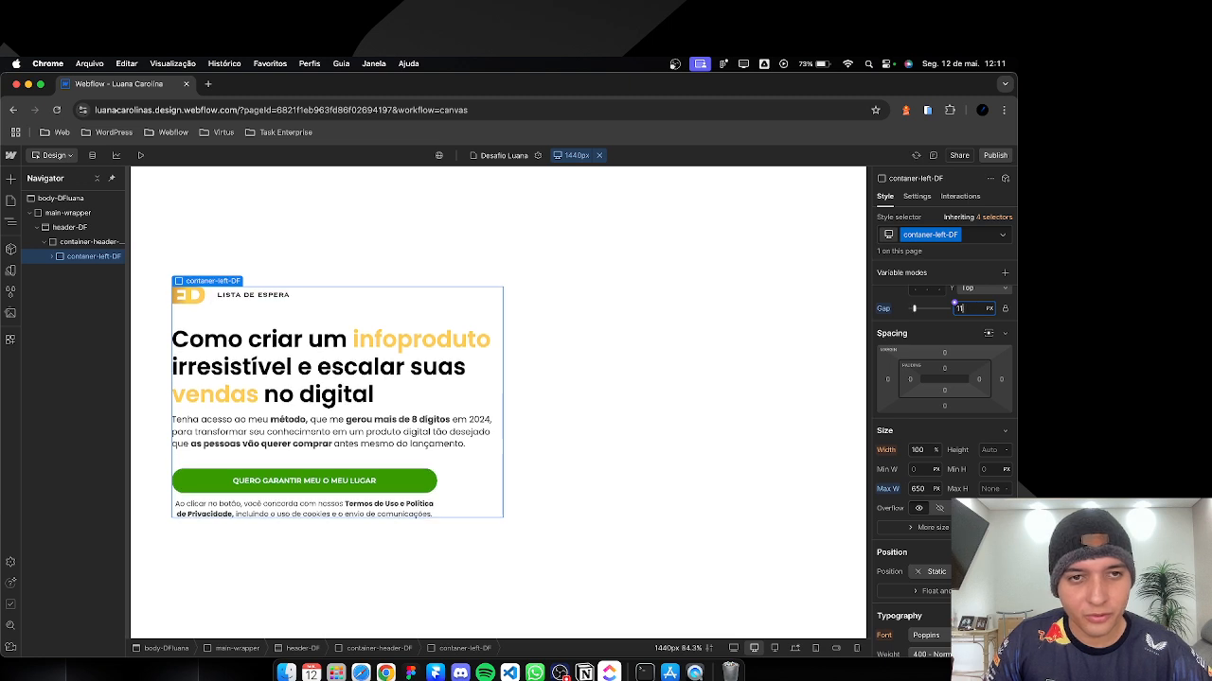
key(Up)
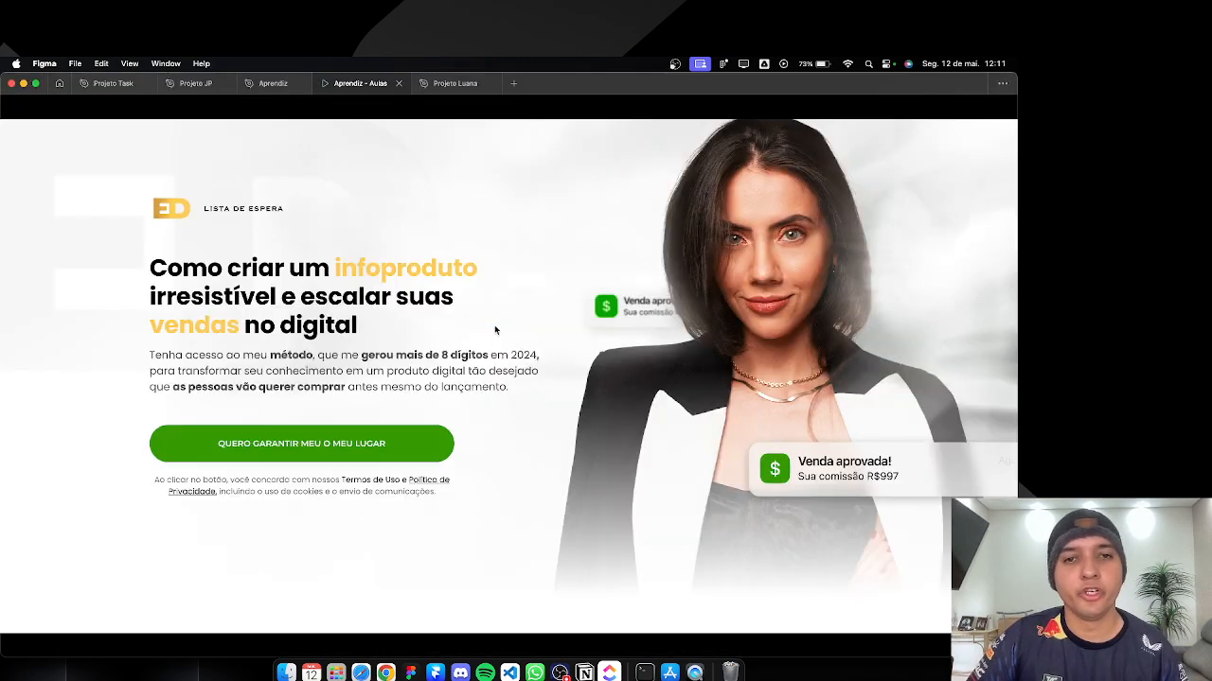
Step: Compare the header's button and terms text with the Figma prototype, switching between Figma and Webflow
key(super+Tab)
key(super+Tab)
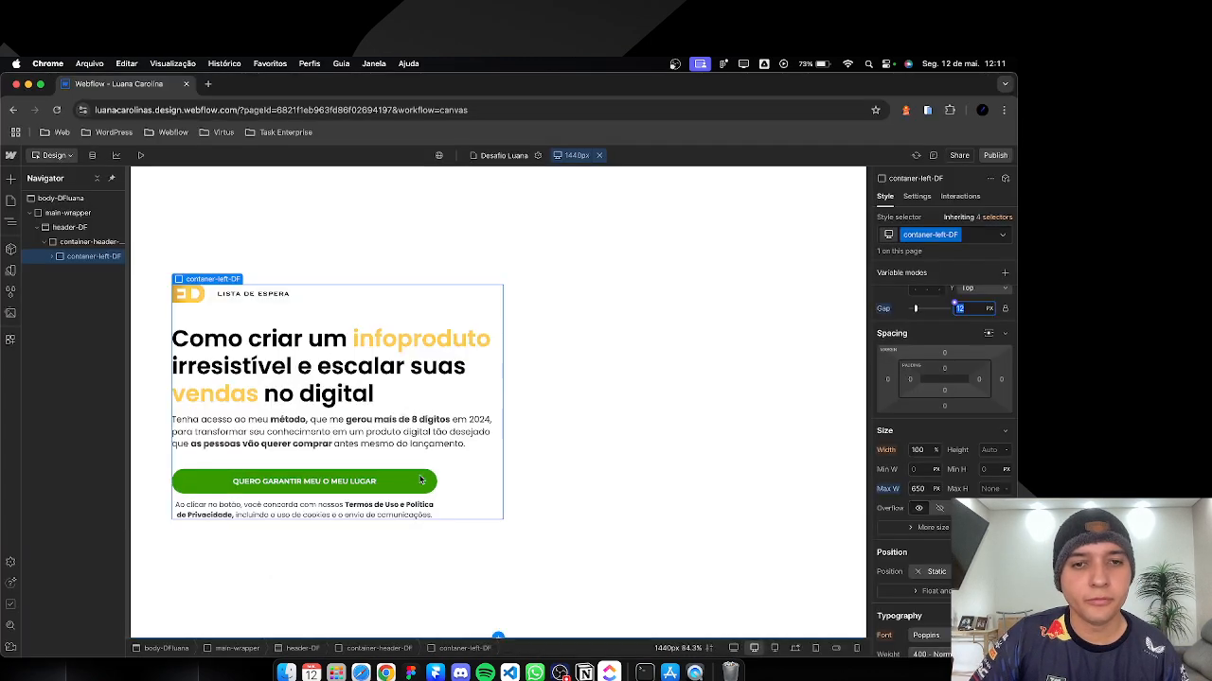
key(super+Tab)
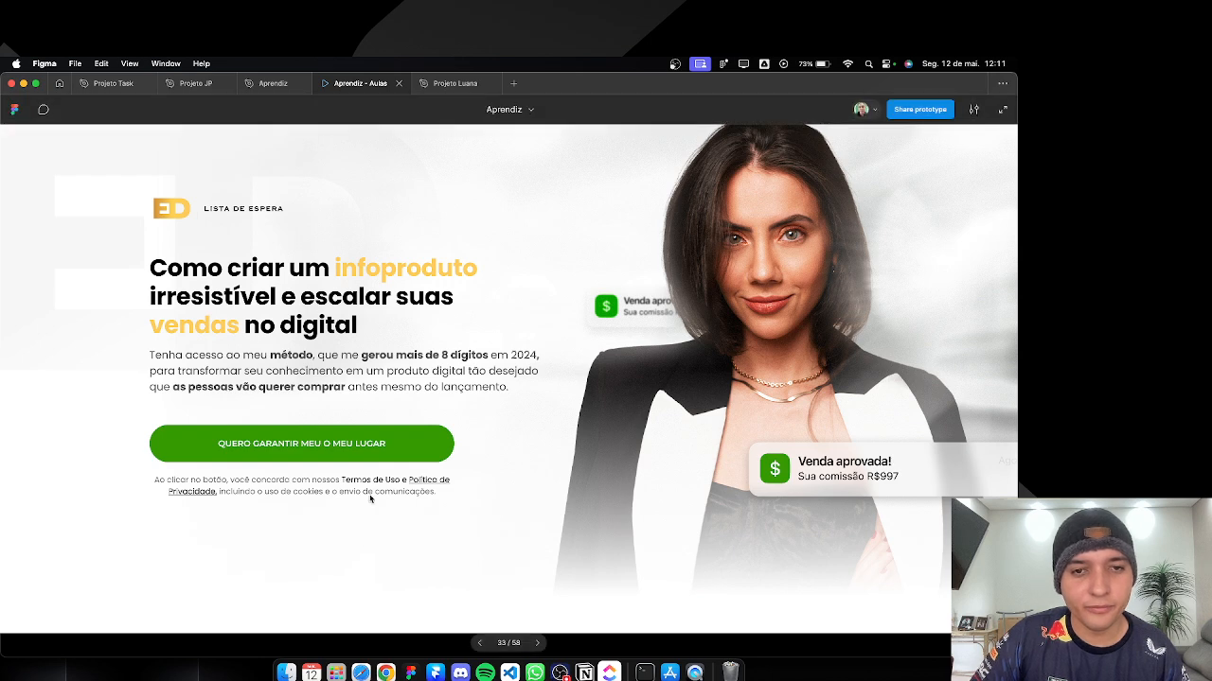
key(super+Tab)
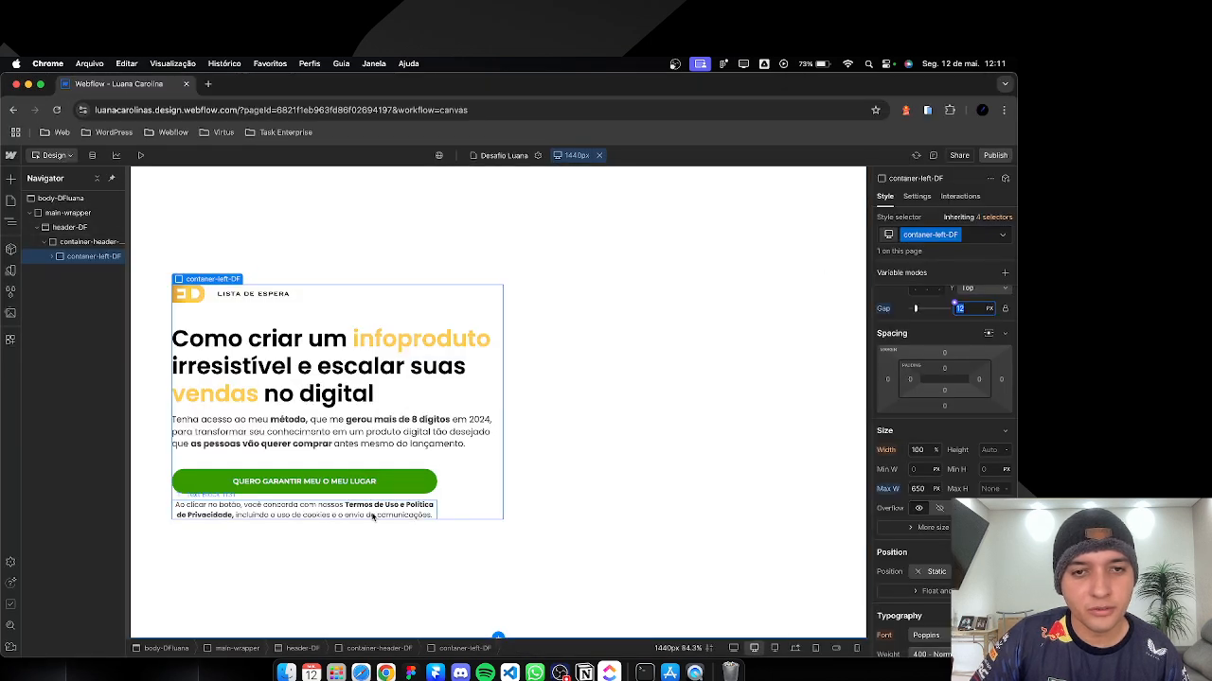
key(super+Tab)
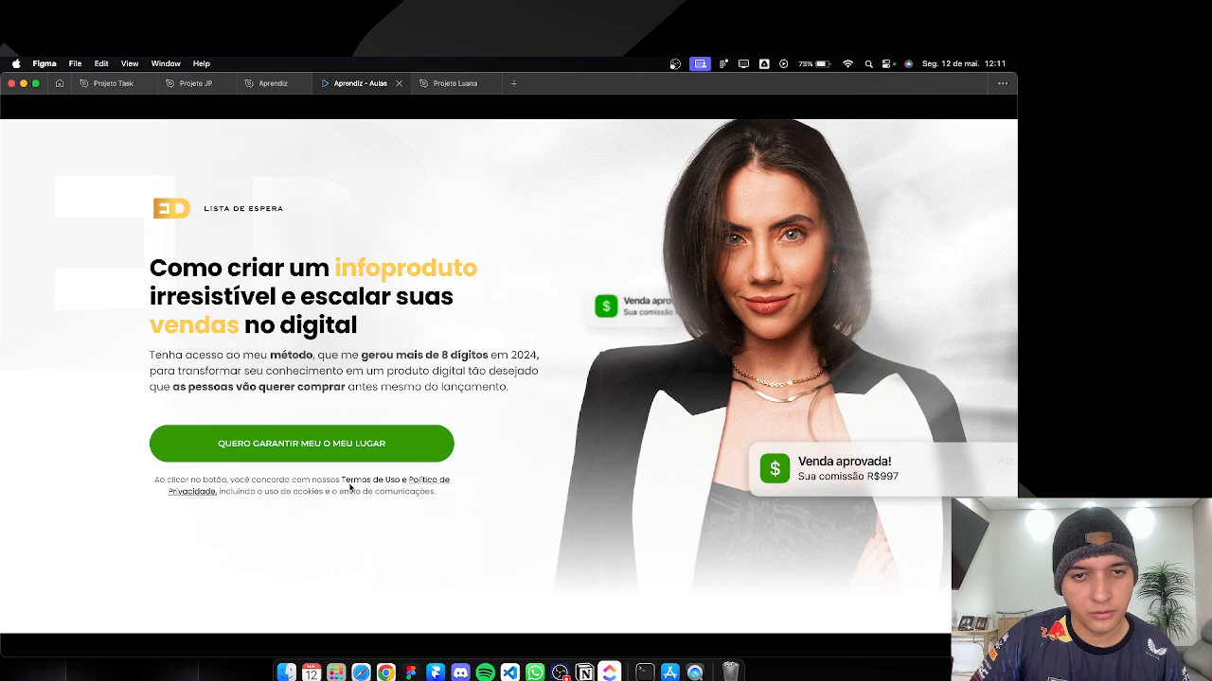
key(super+Tab)
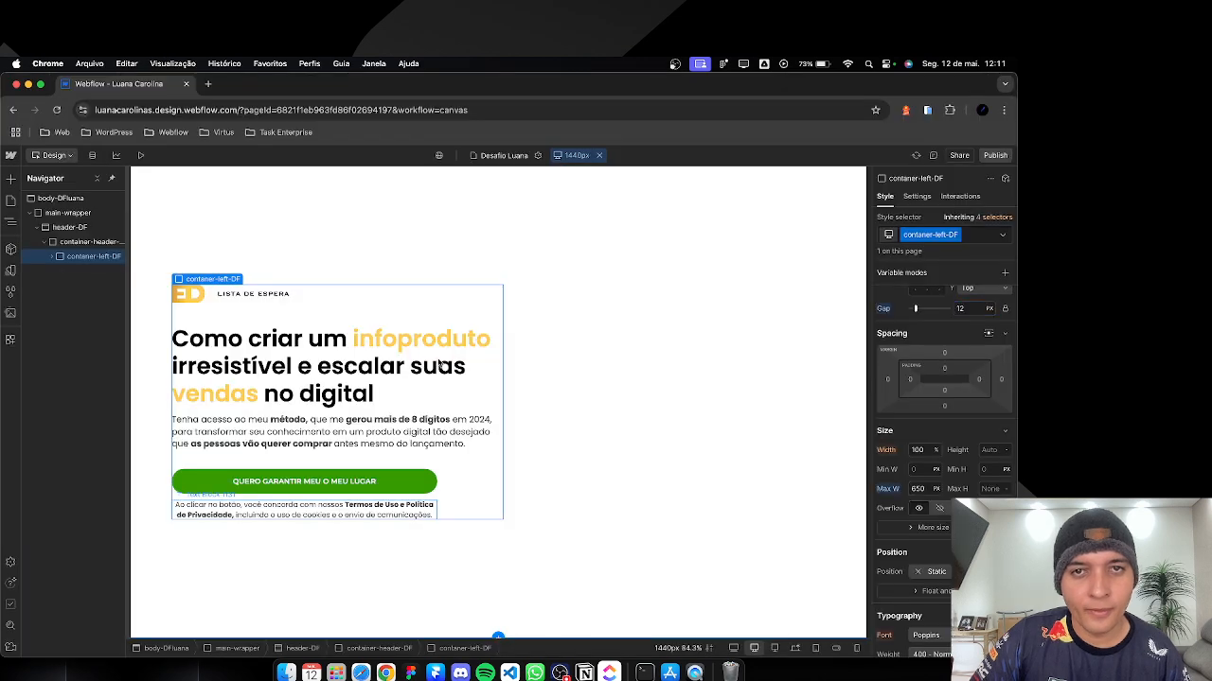
Step: Return to the base Desktop breakpoint and remove the txt002-1 class from the text span in the terms text block
click(599, 156)
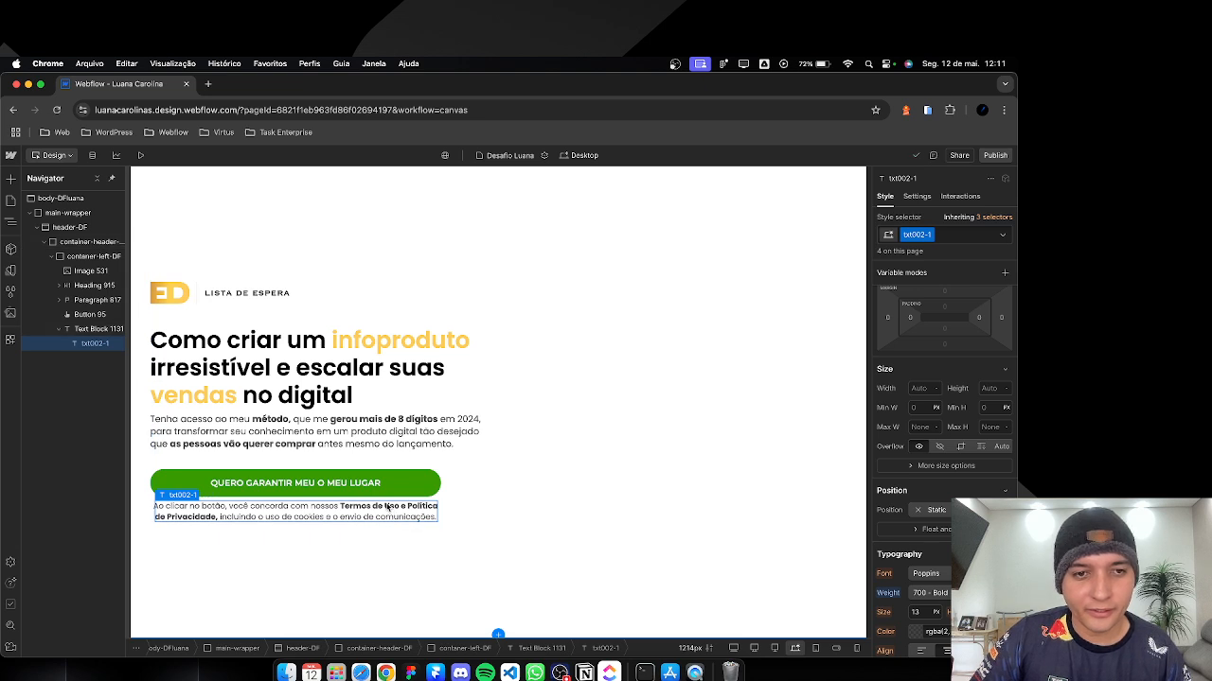
click(928, 235)
click(926, 280)
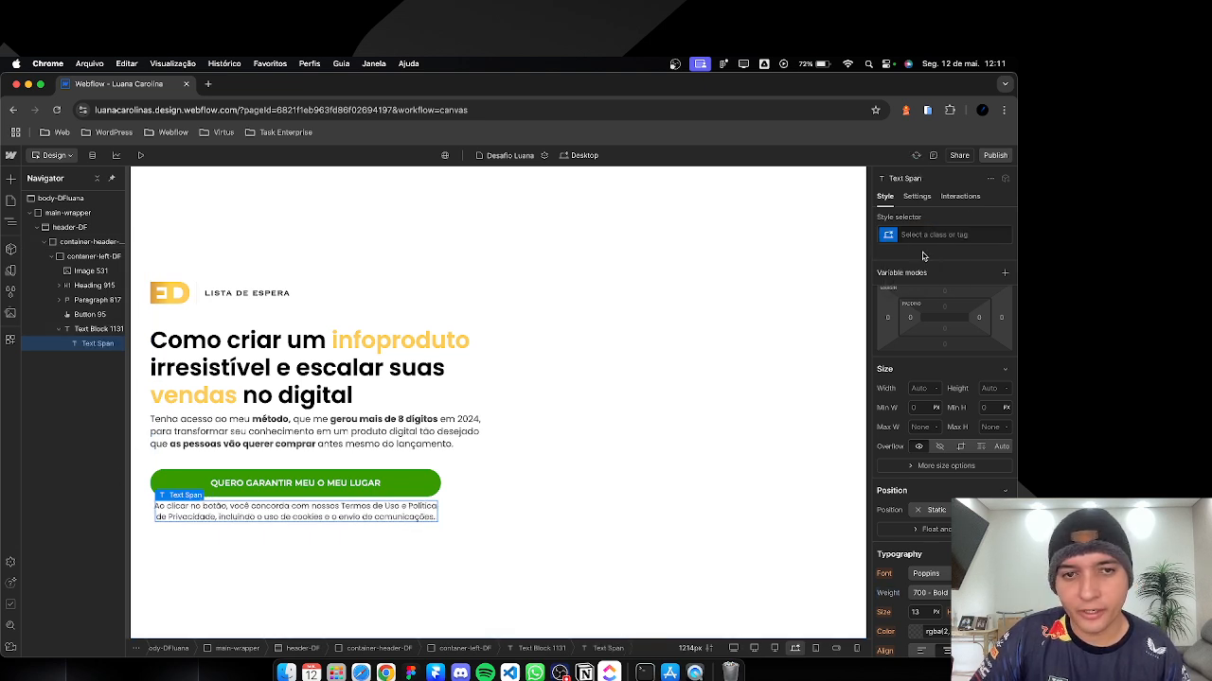
Step: Enter txt002-2 as the new class name for the terms text span and switch to Figma to check its styling
click(918, 233)
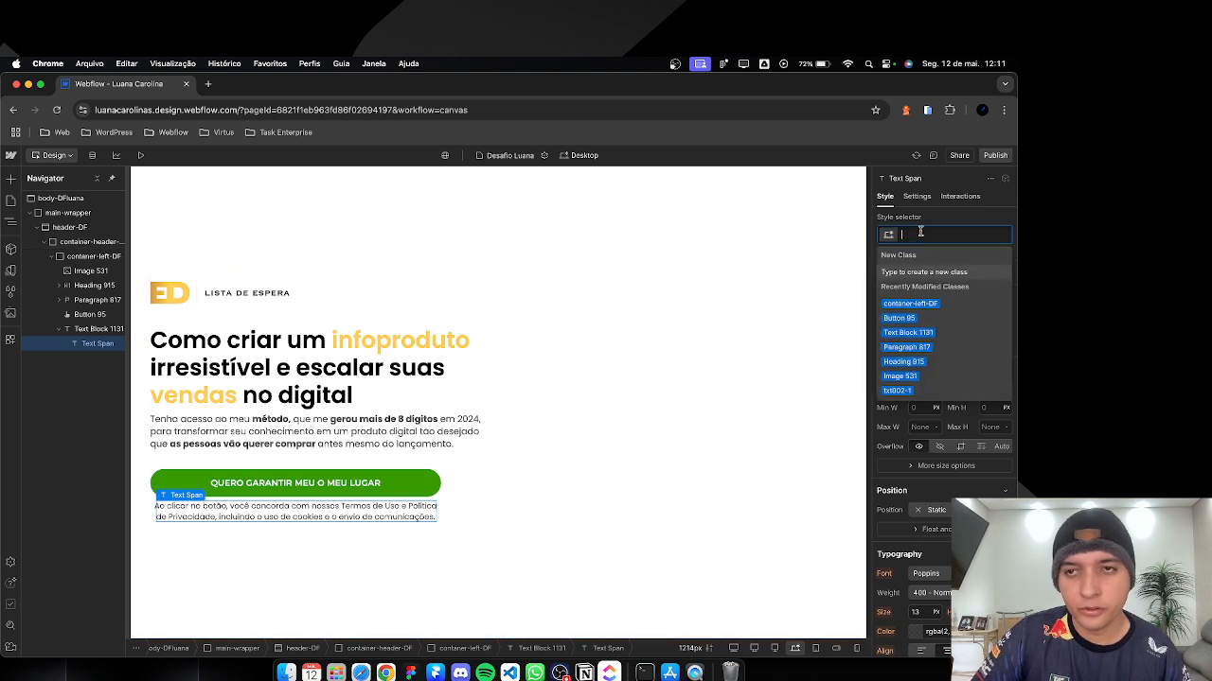
text(txt)
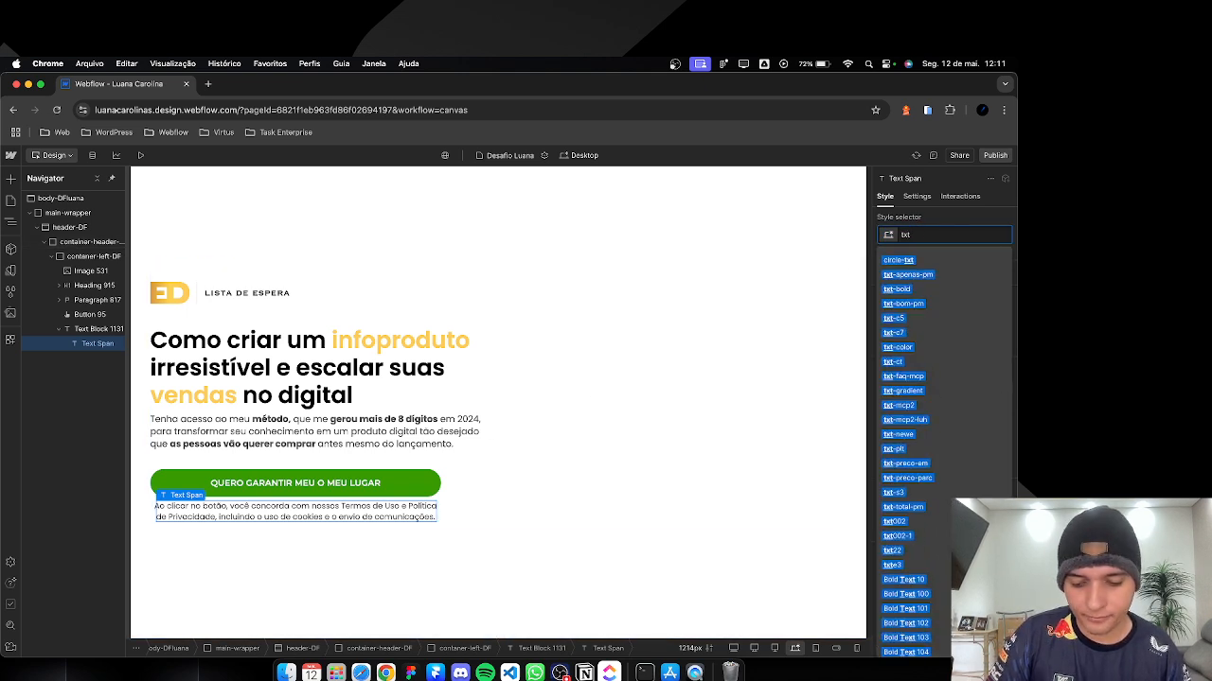
text(002)
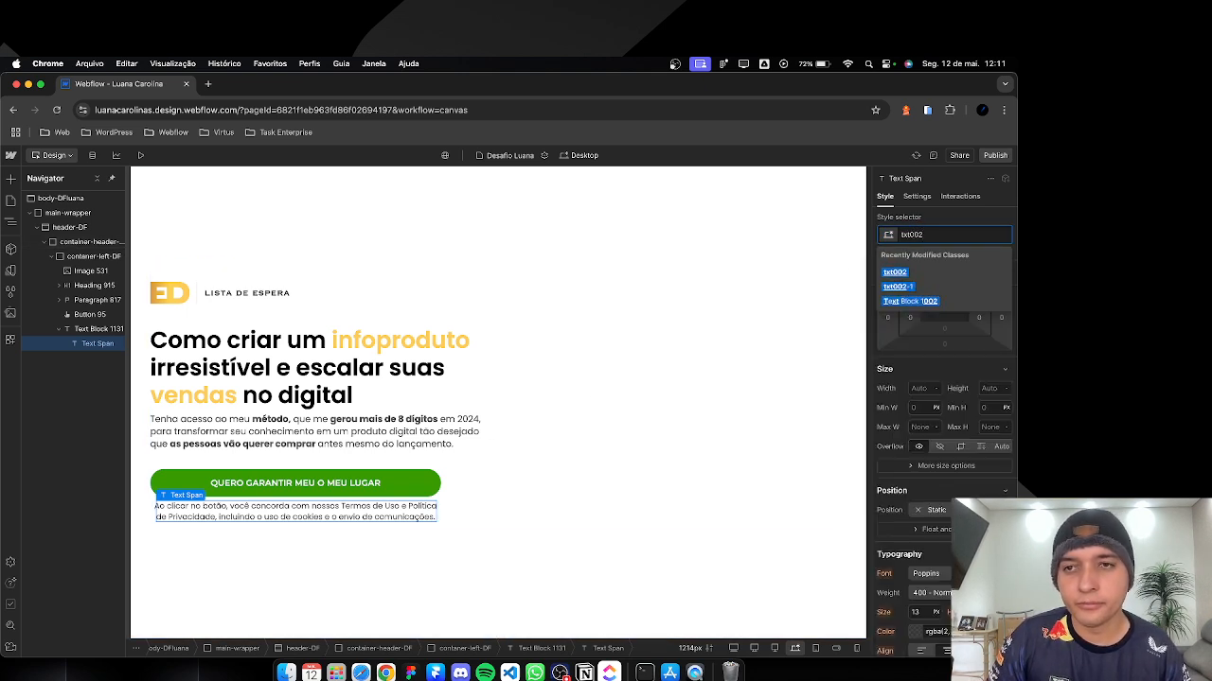
text(-2)
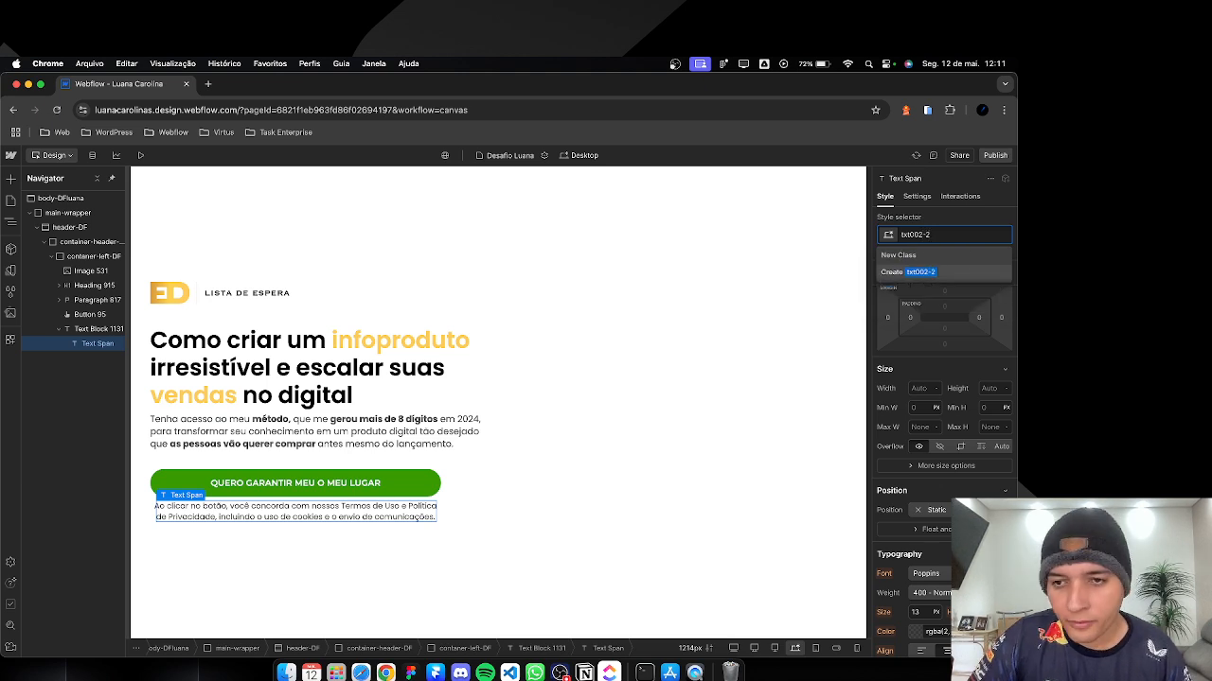
key(super+Tab)
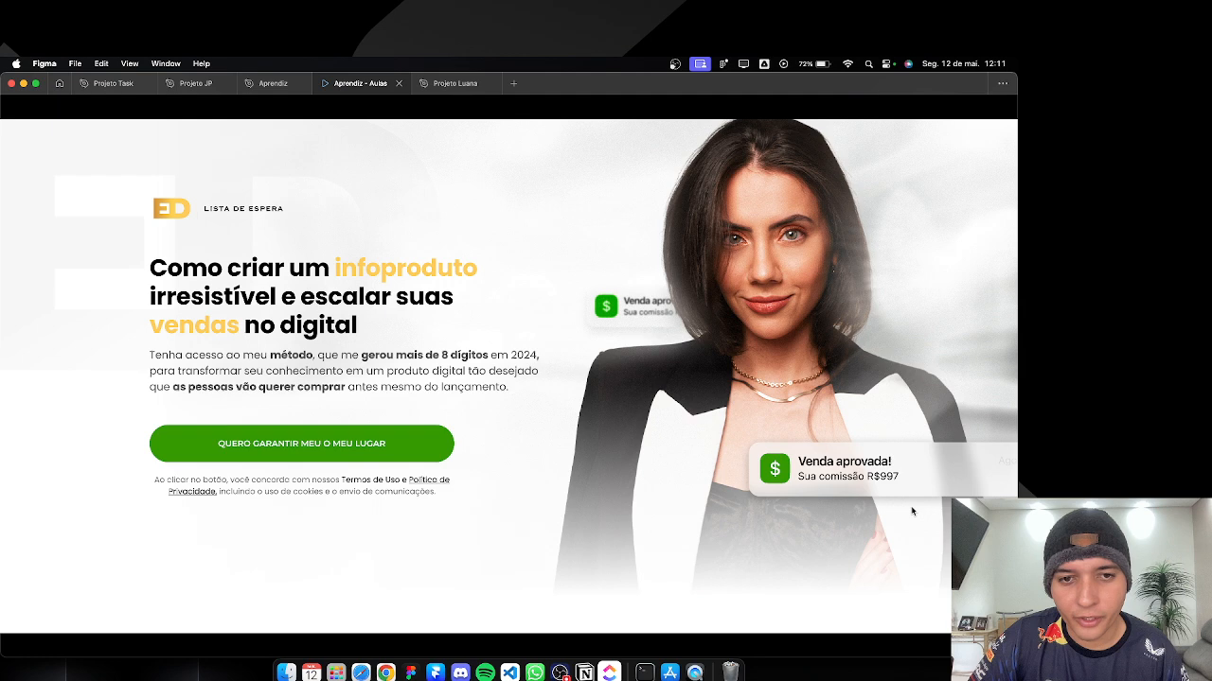
Step: Switch from the Figma prototype to the Webflow page in Chrome
key(super+Tab)
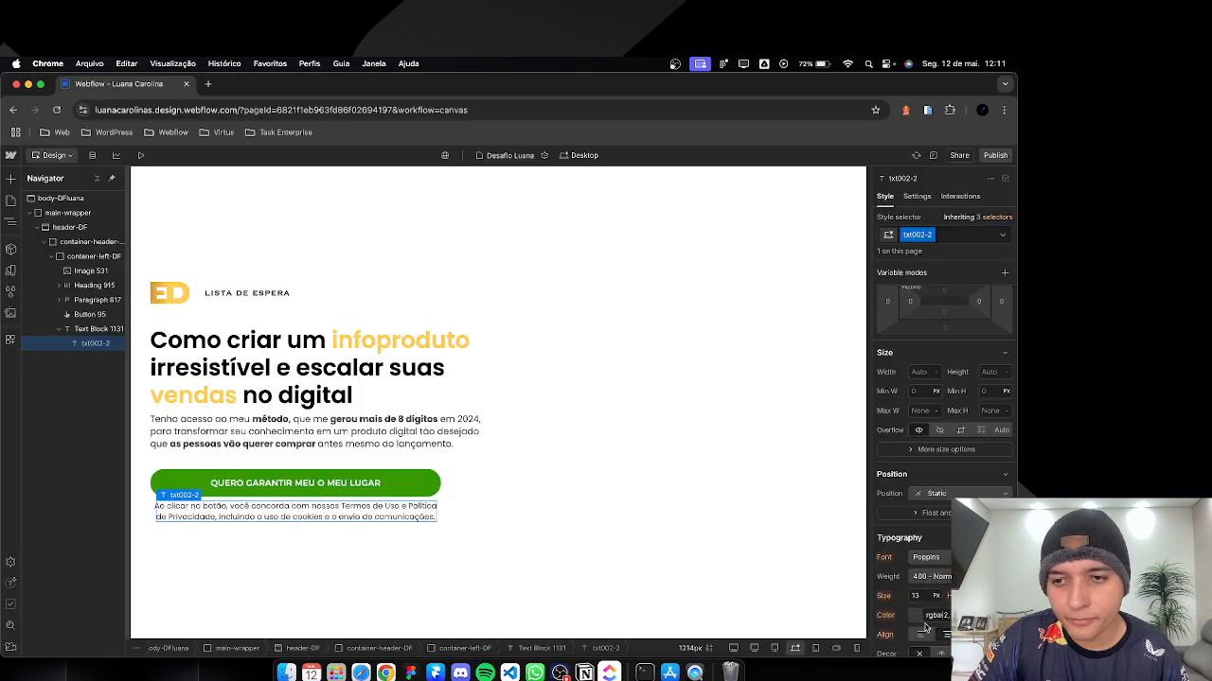
key(super+Tab)
key(super+Tab)
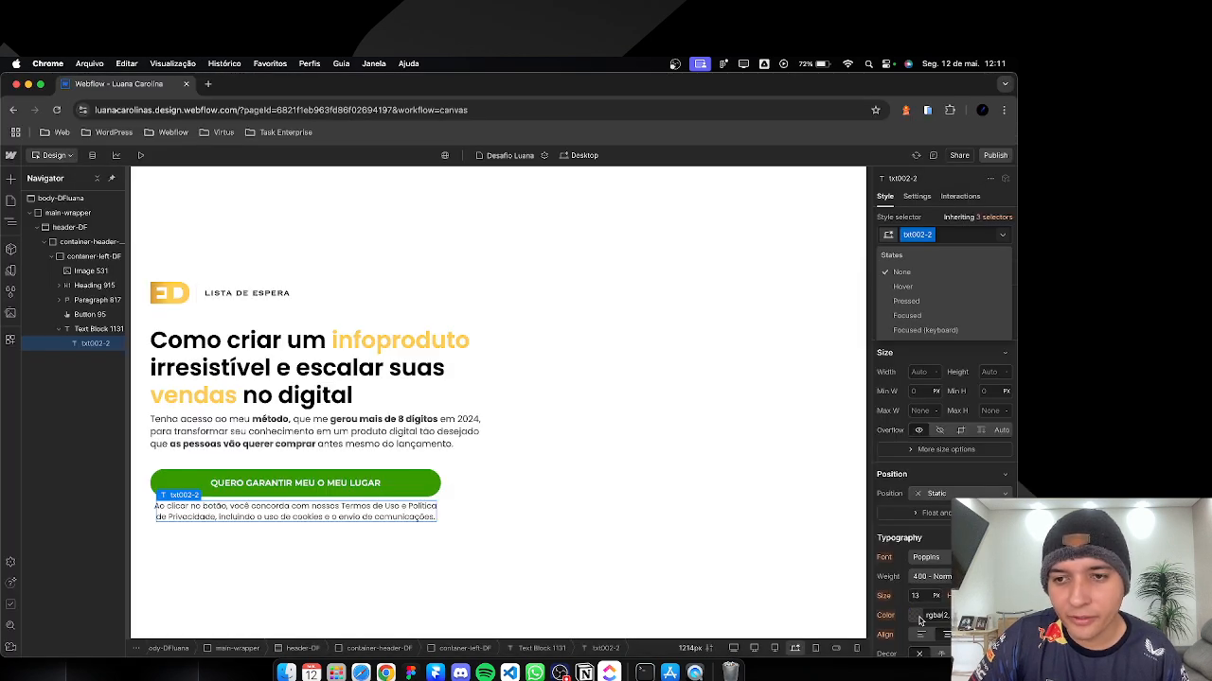
Step: Try out different dark shades for the text colour of the "Termos de Uso e Política de Privacidade" span
click(919, 621)
click(919, 621)
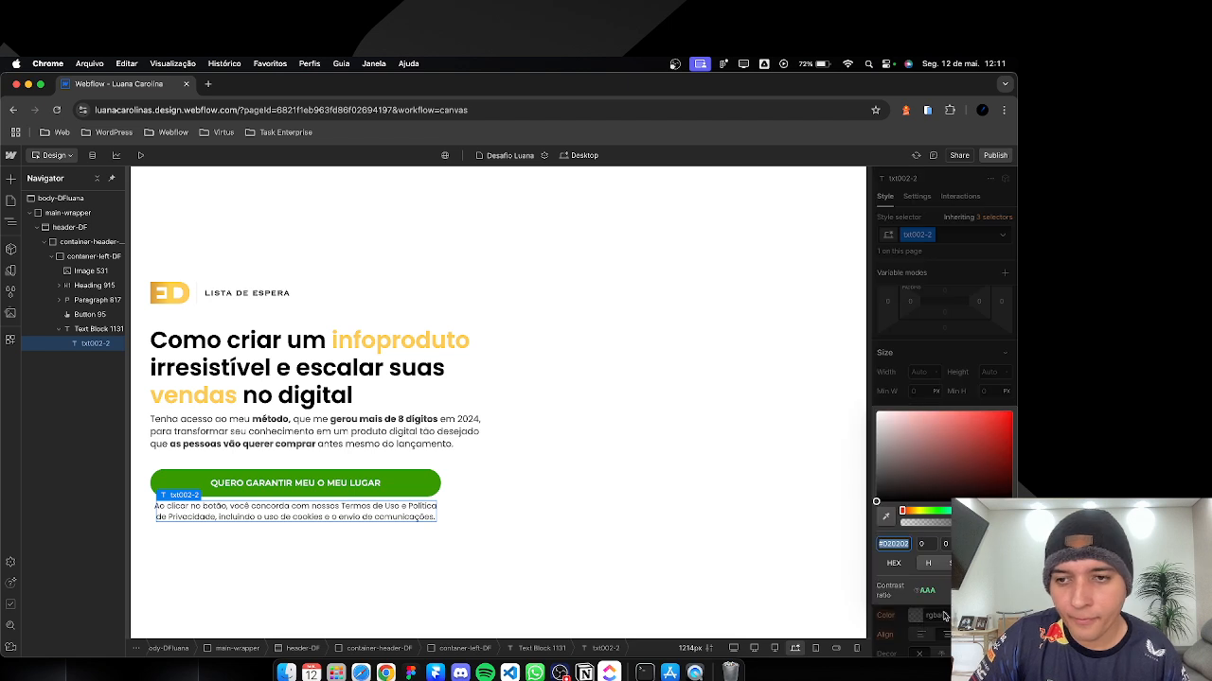
click(897, 482)
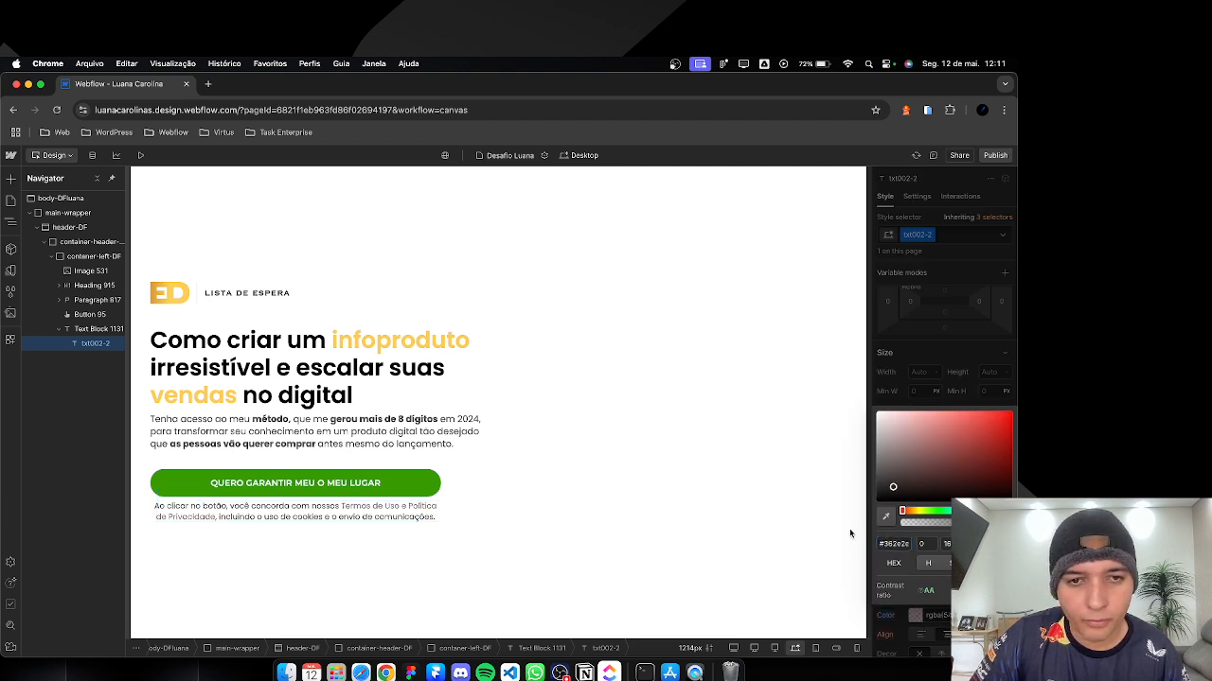
click(294, 511)
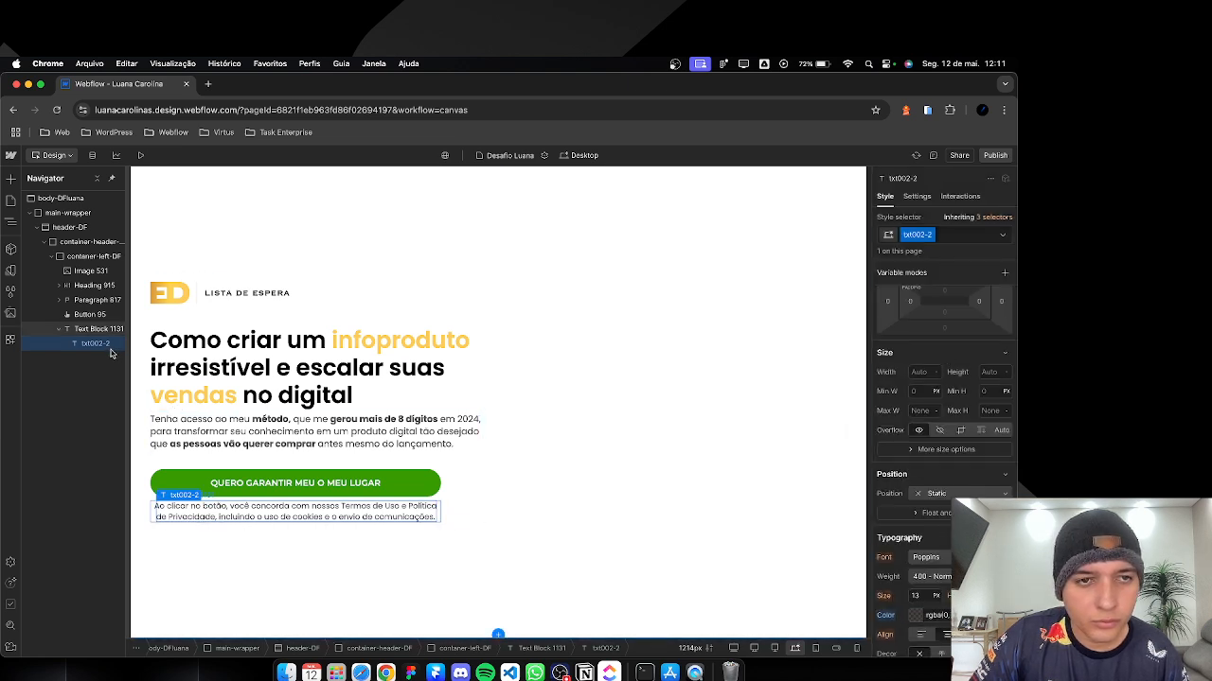
click(915, 615)
drag(913, 482, 850, 539)
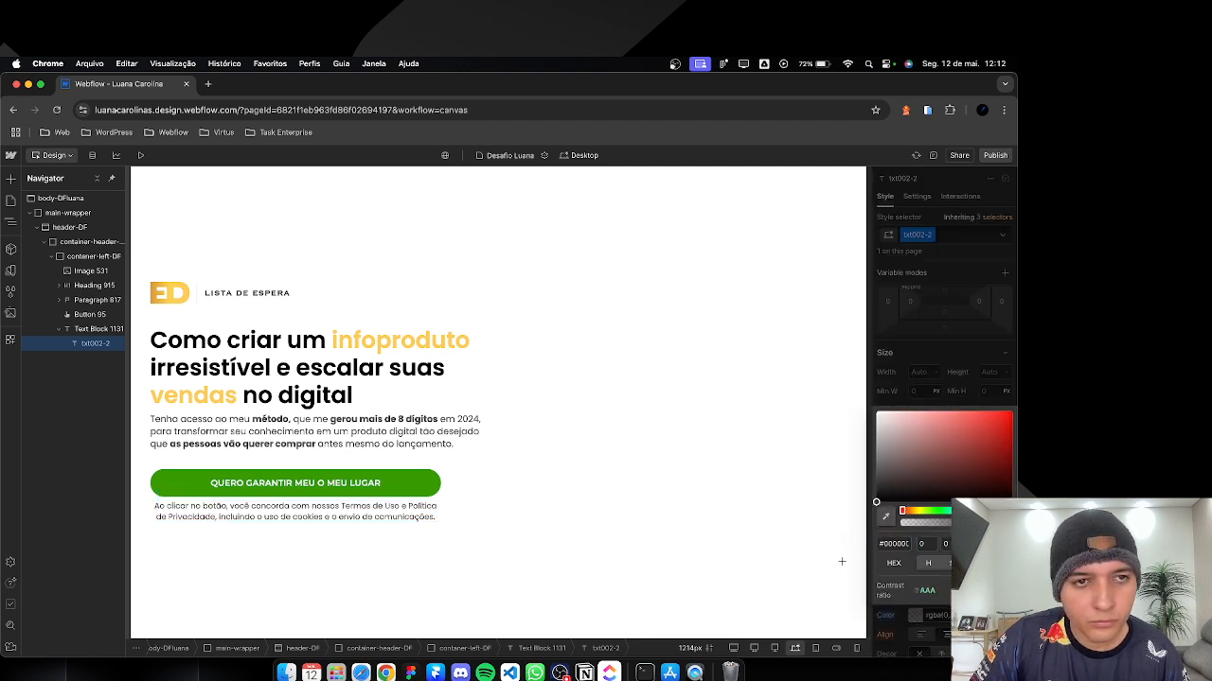
Step: Set the text colour of the "Termos de Uso e Política de Privacidade" span to 000000
click(89, 330)
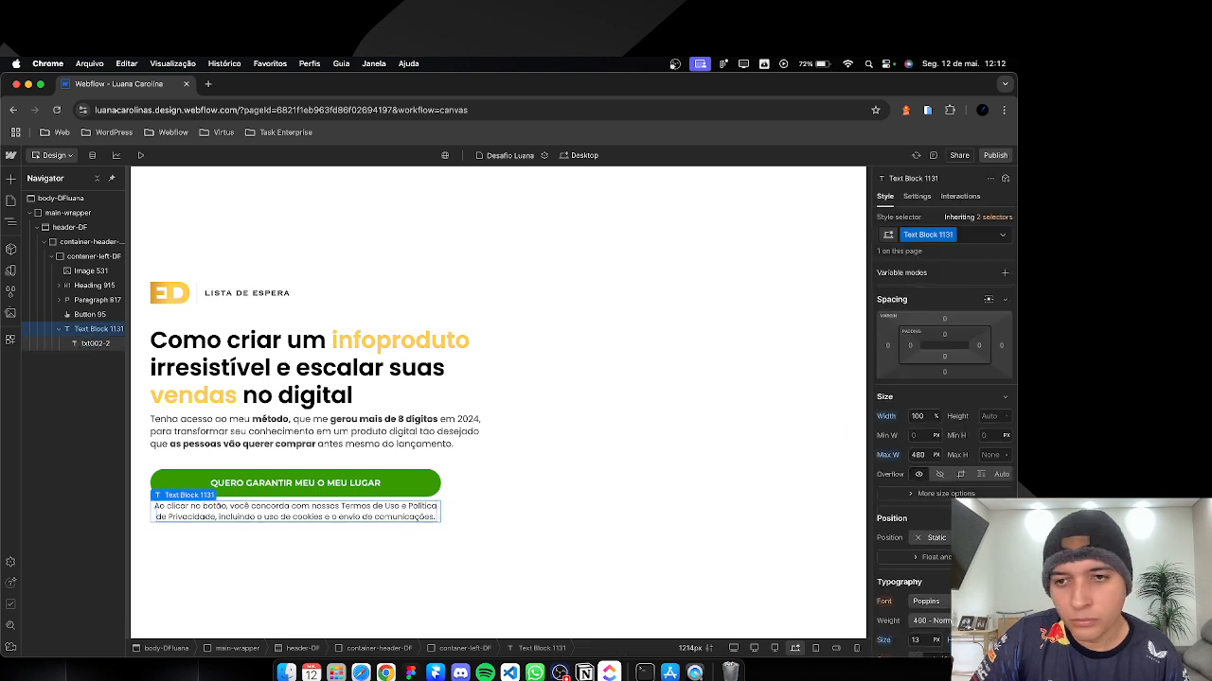
click(95, 343)
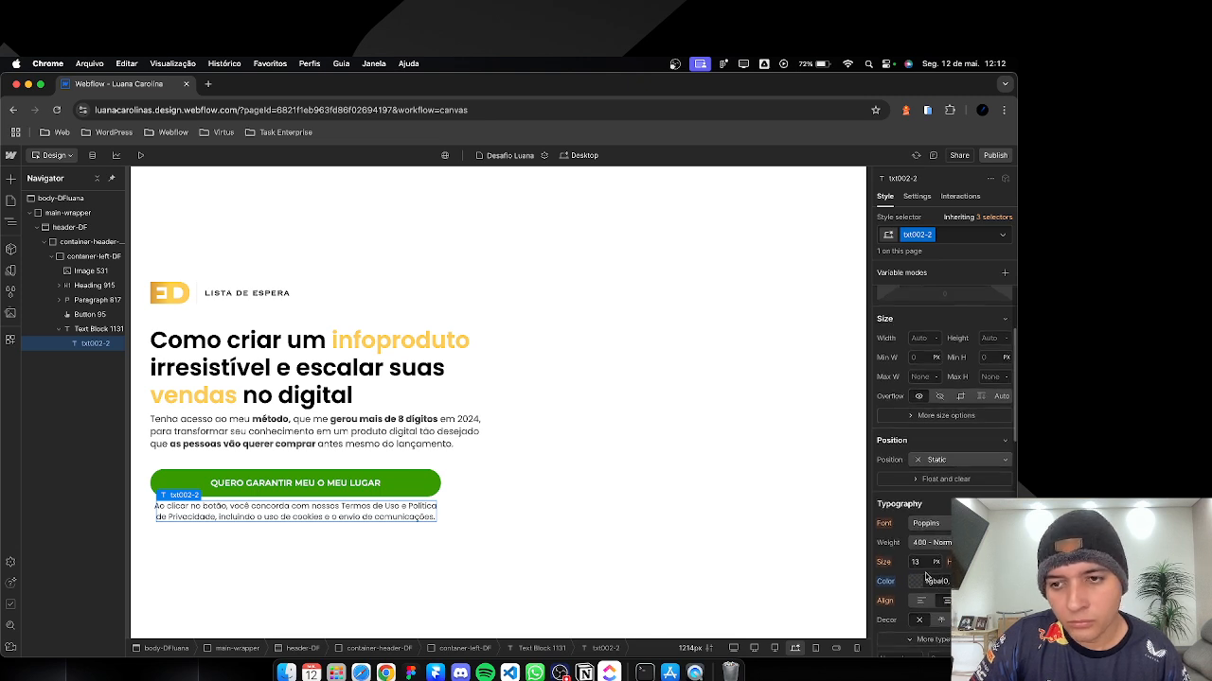
click(914, 581)
click(916, 581)
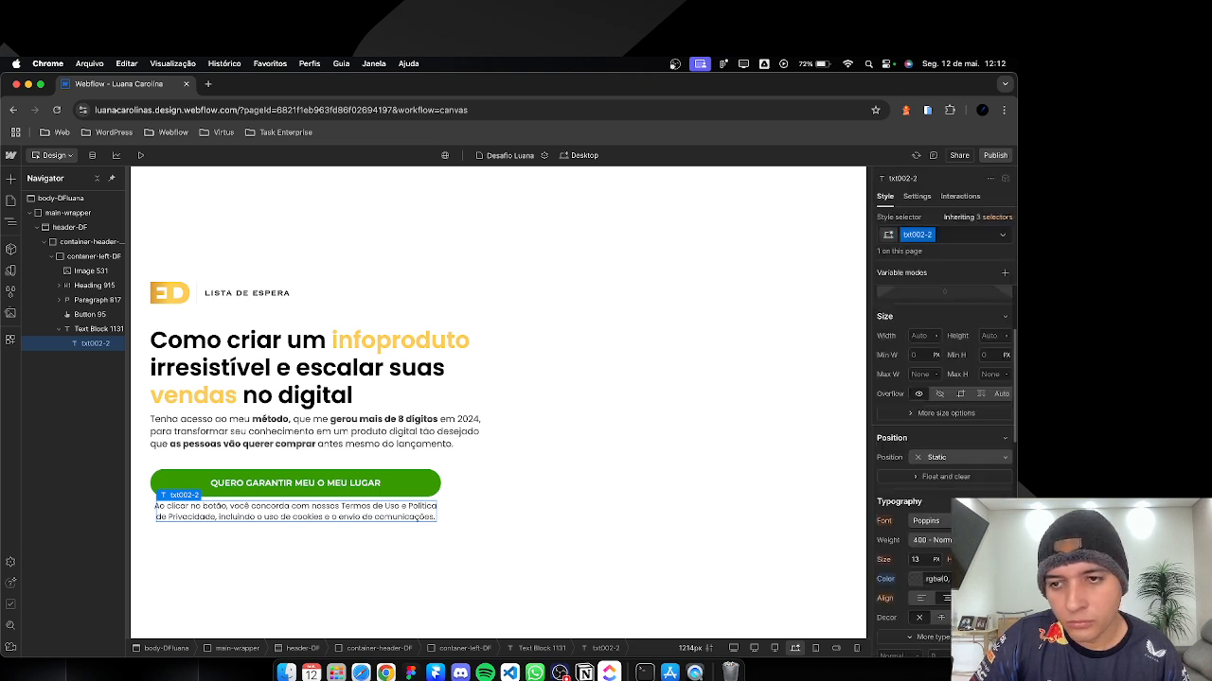
click(916, 579)
text(000000)
key(Return)
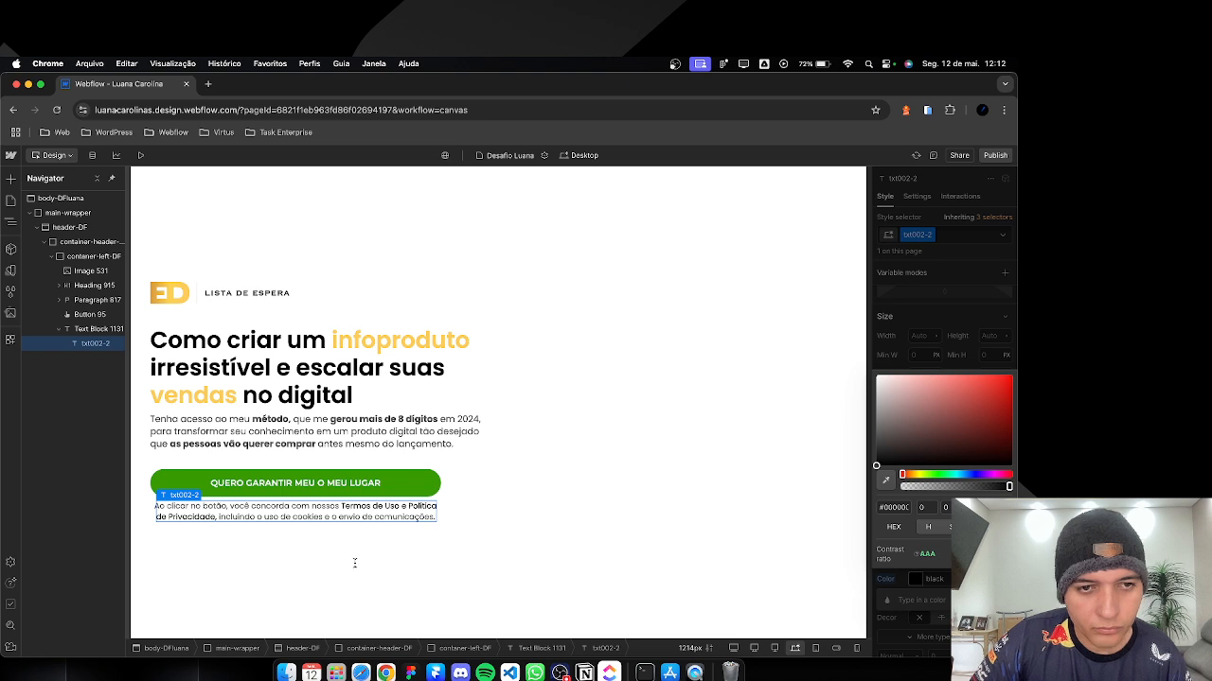
Step: Compare with the Figma prototype and set the disclaimer text block's colour in Webflow to 6A6A6A
key(super+Tab)
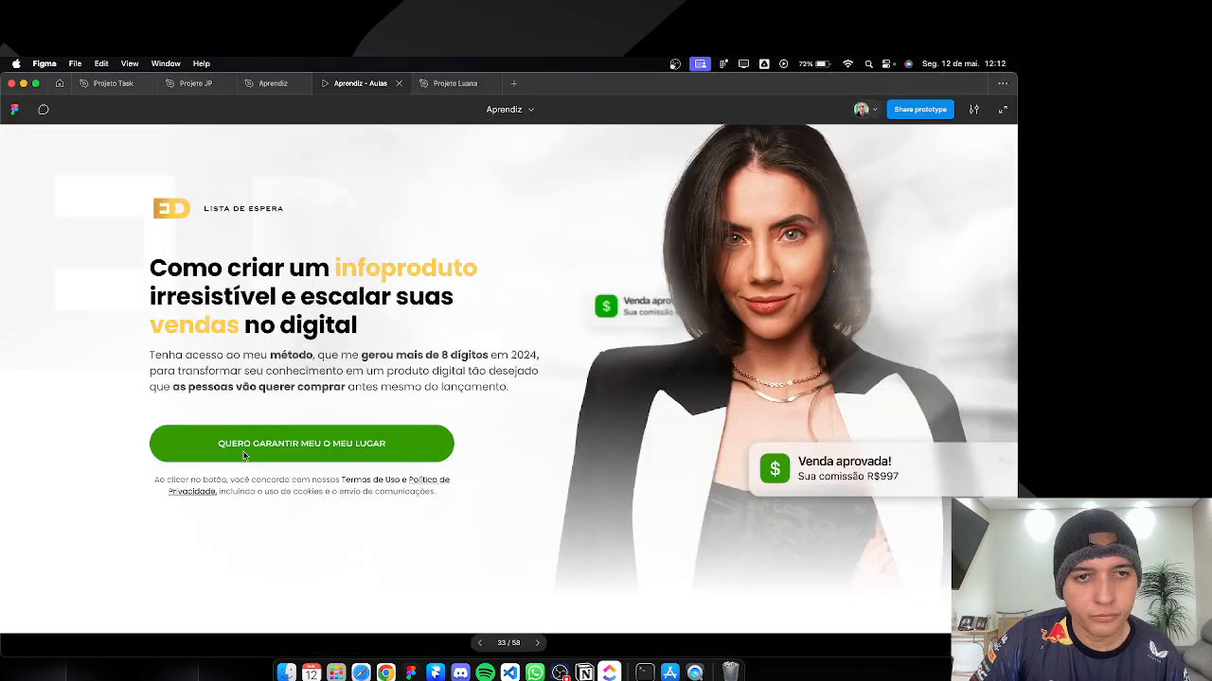
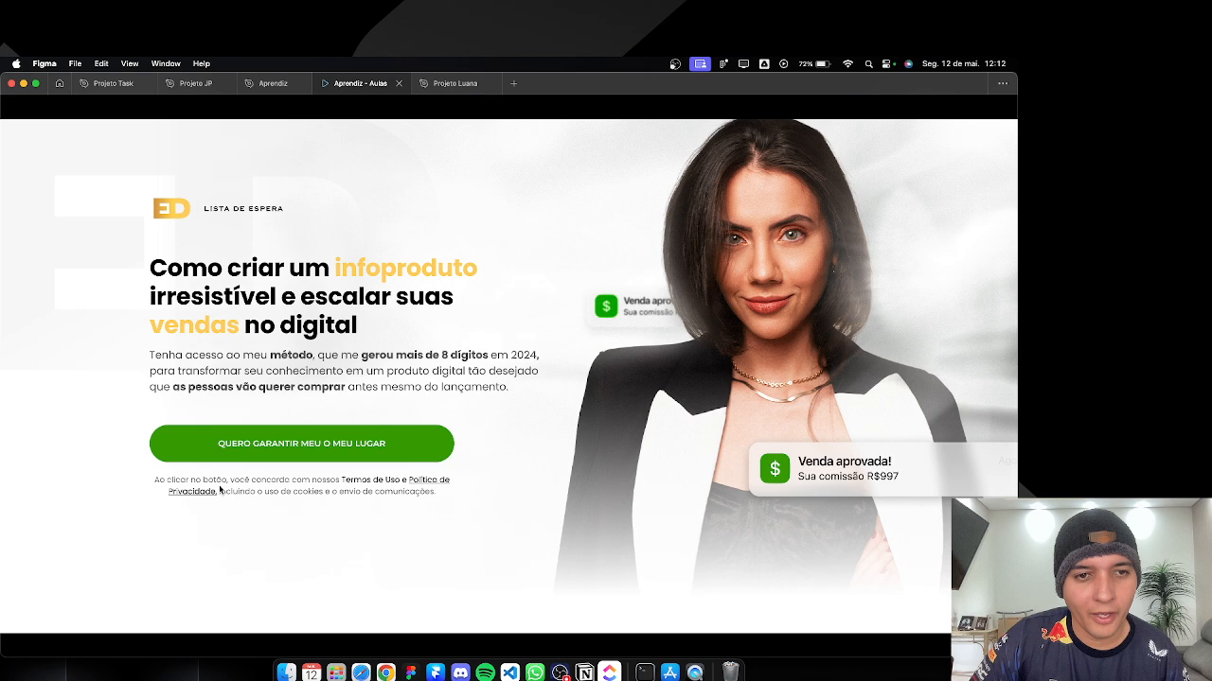
key(super+Tab)
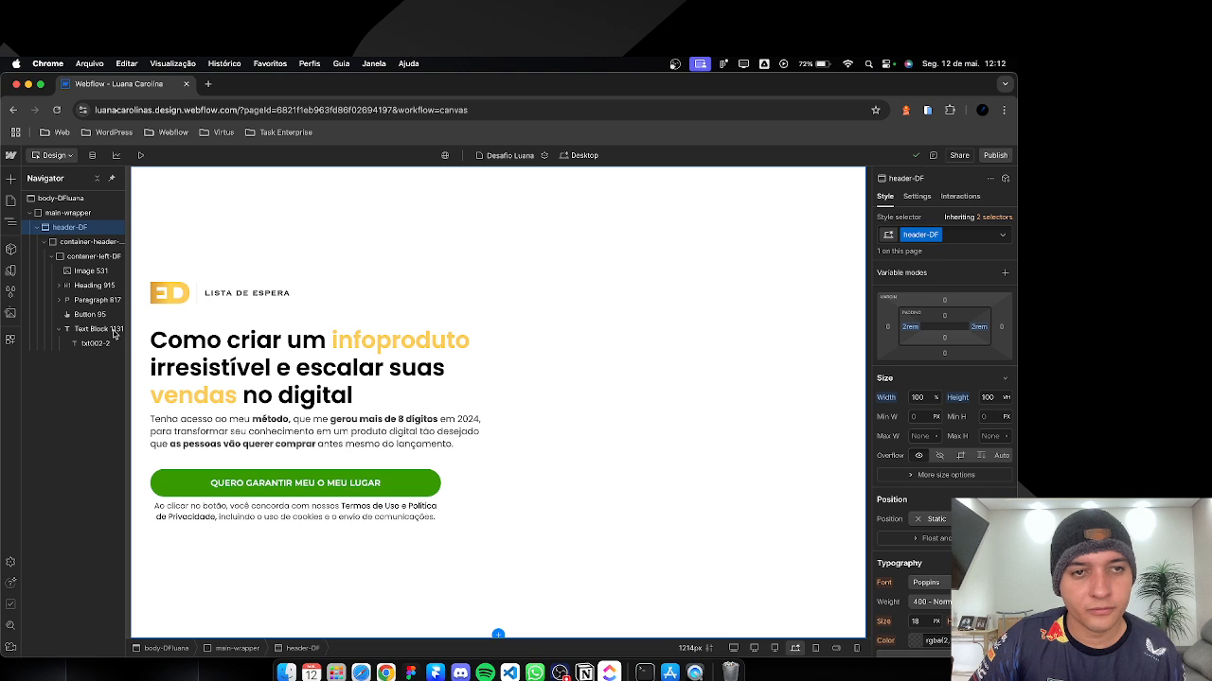
click(112, 330)
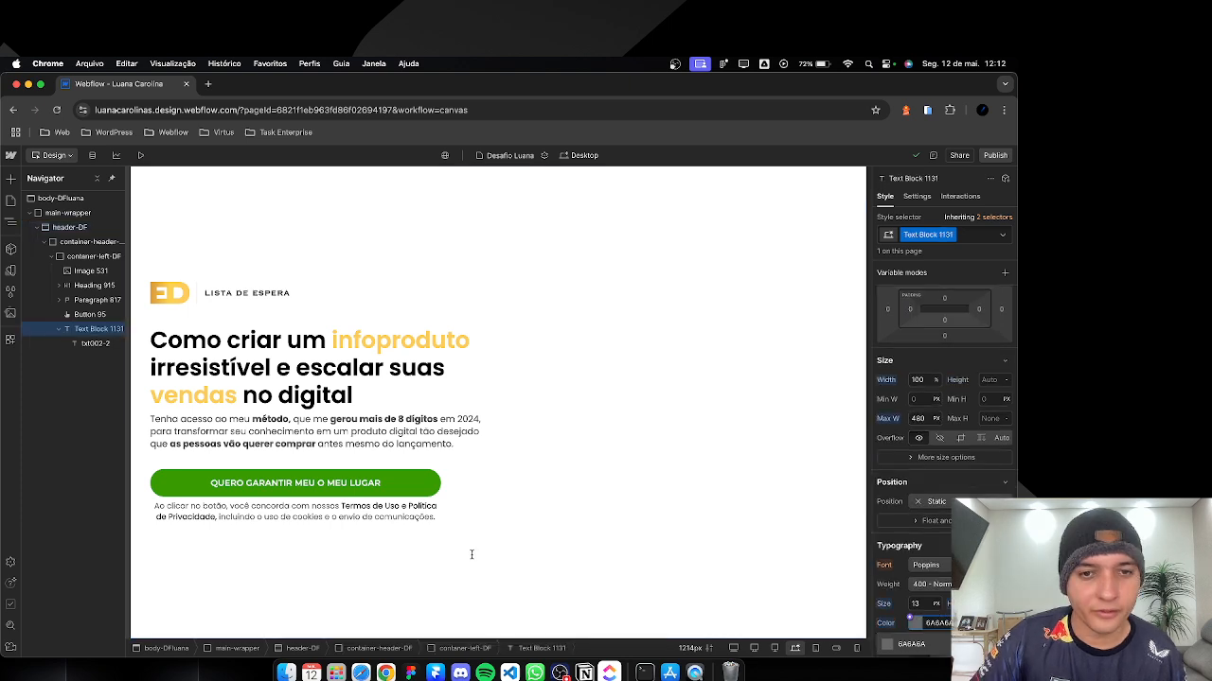
click(701, 501)
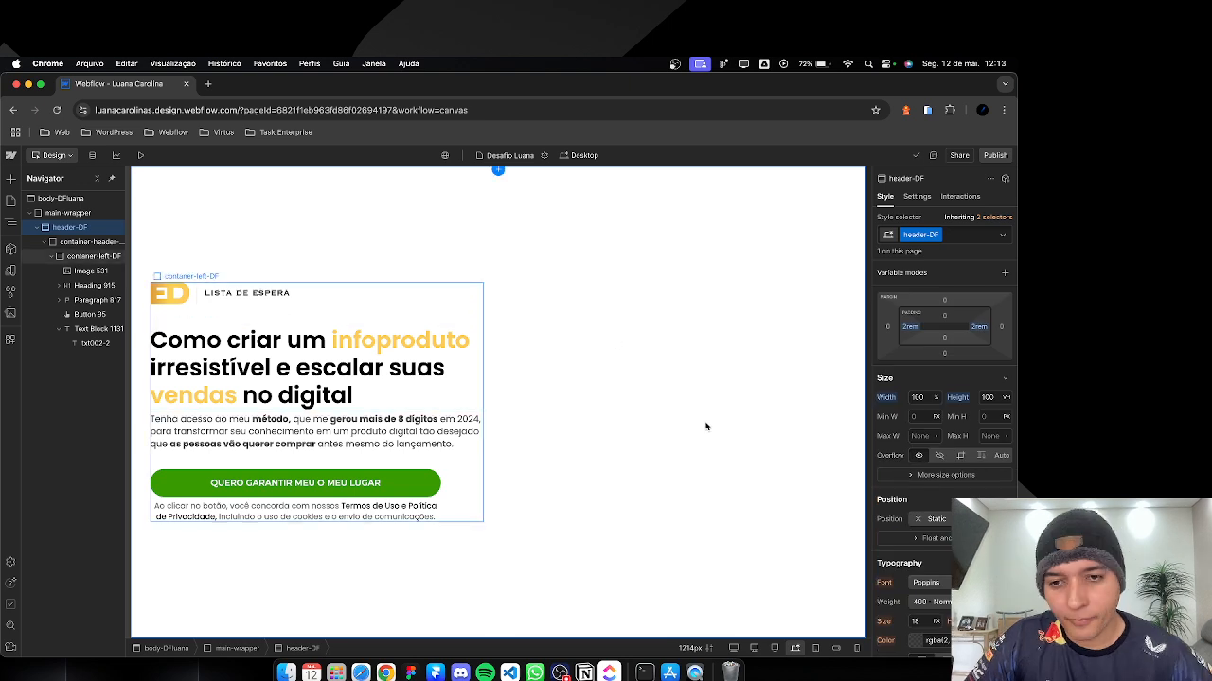
Step: Examine the header layout at the tablet, mobile portrait and mobile landscape breakpoints
click(816, 649)
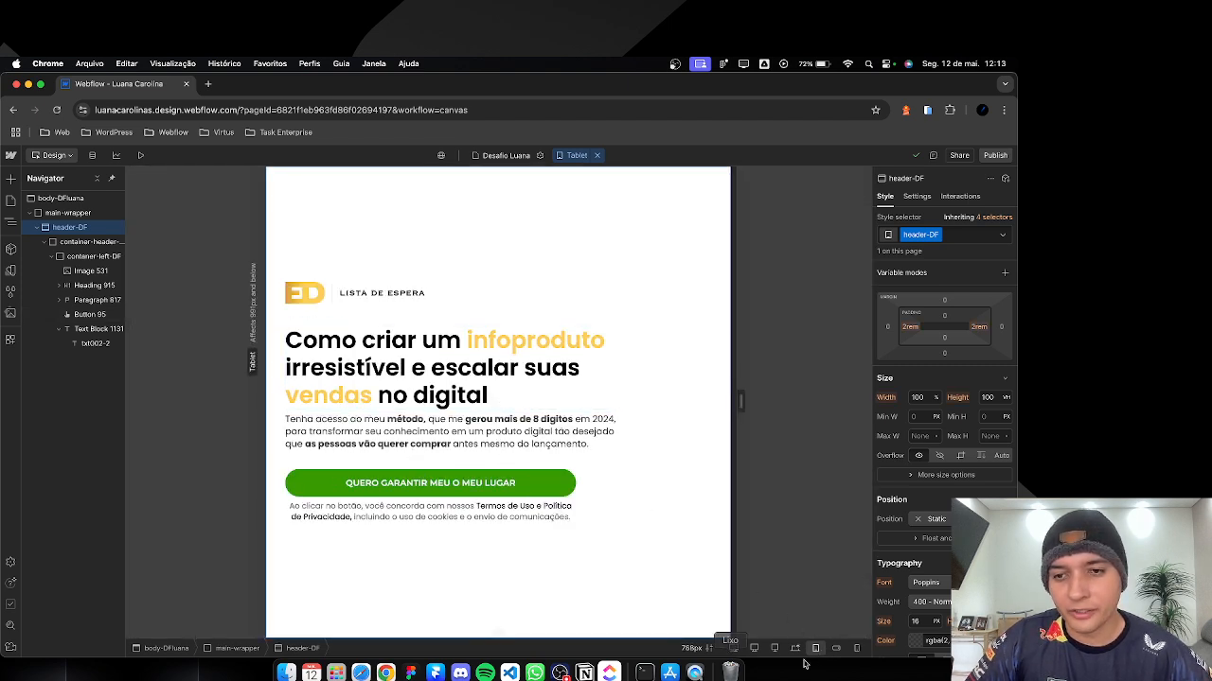
click(857, 648)
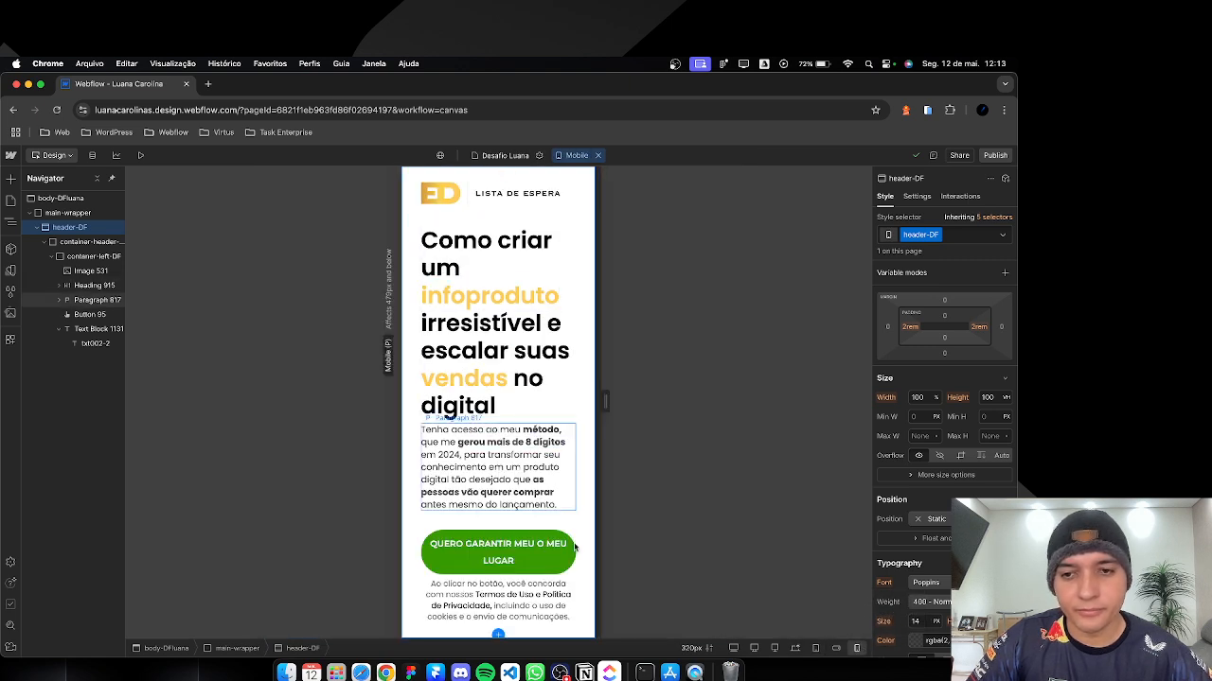
click(838, 648)
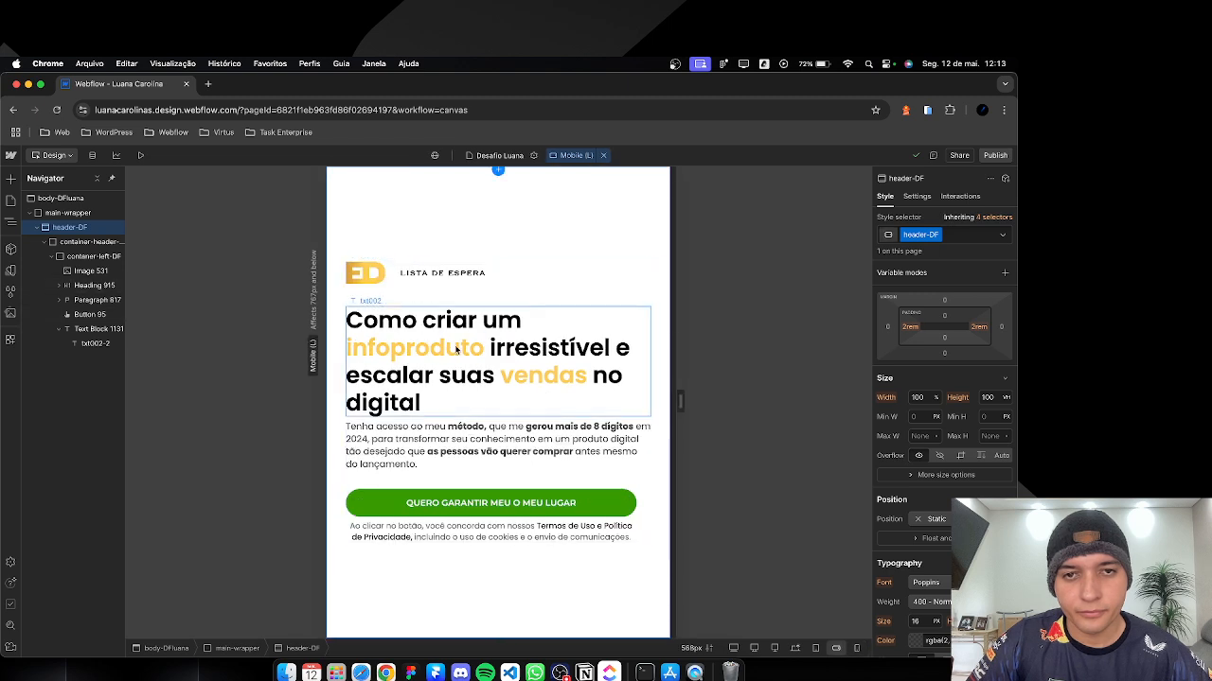
Step: At the tablet breakpoint, widen the canvas to about 816 px and set the main heading's font size to 24 px
click(816, 648)
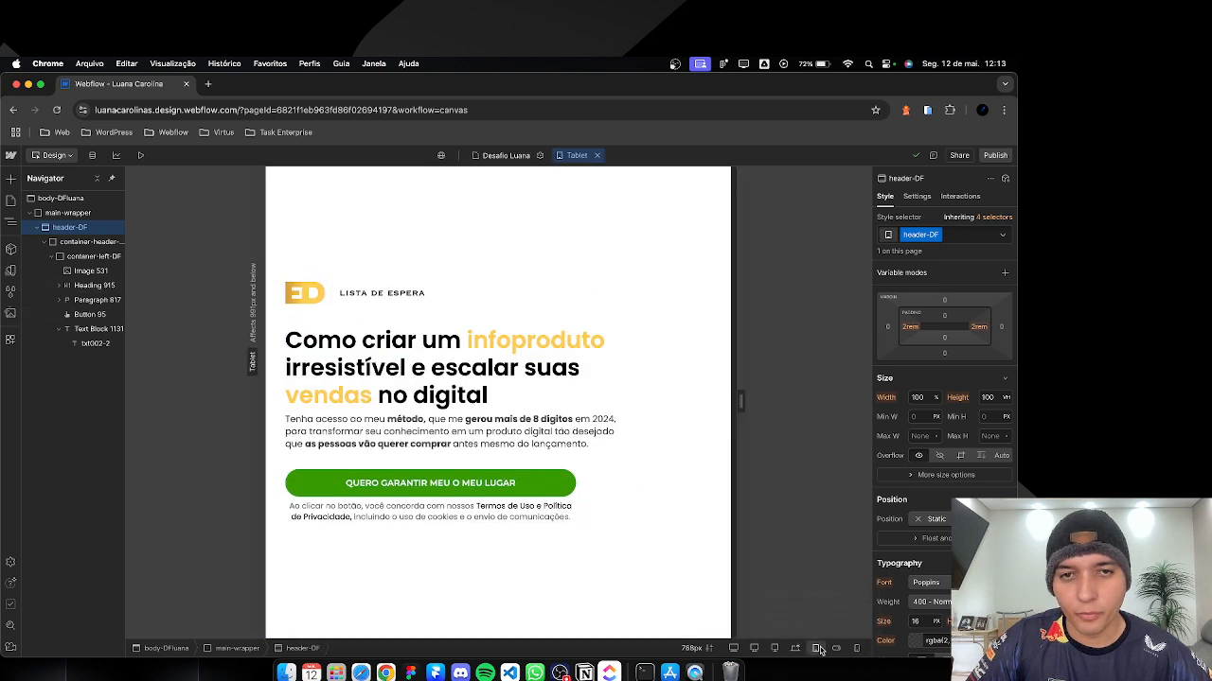
click(478, 379)
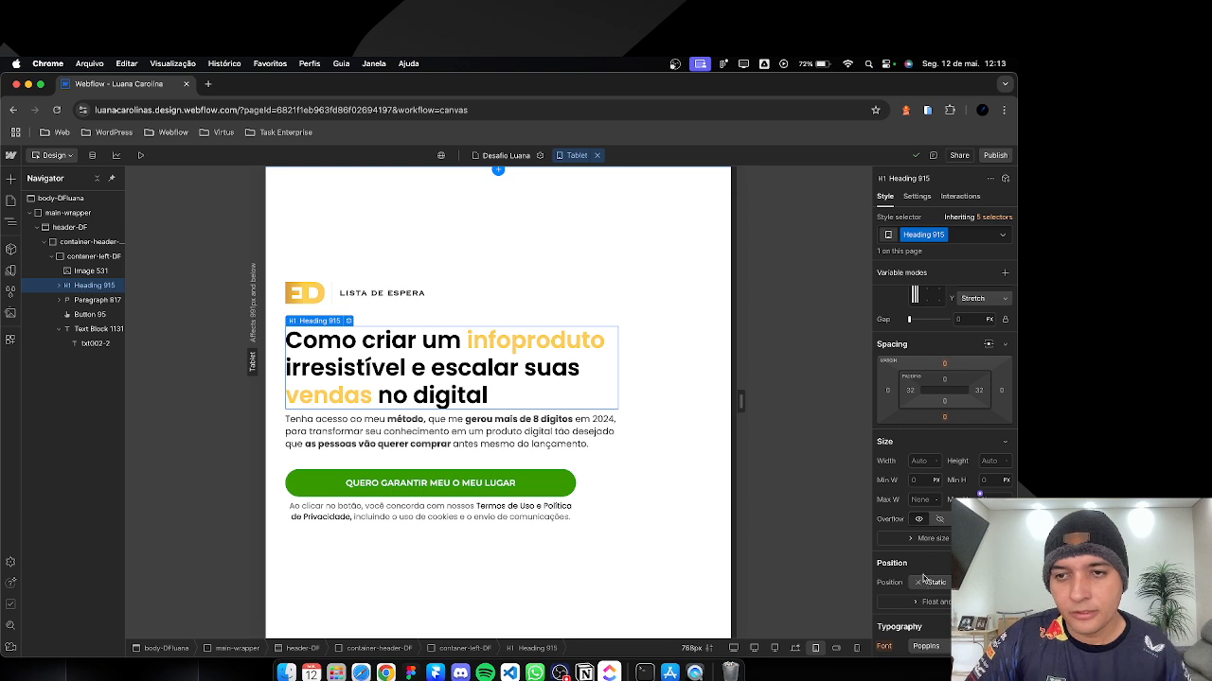
drag(741, 401, 754, 402)
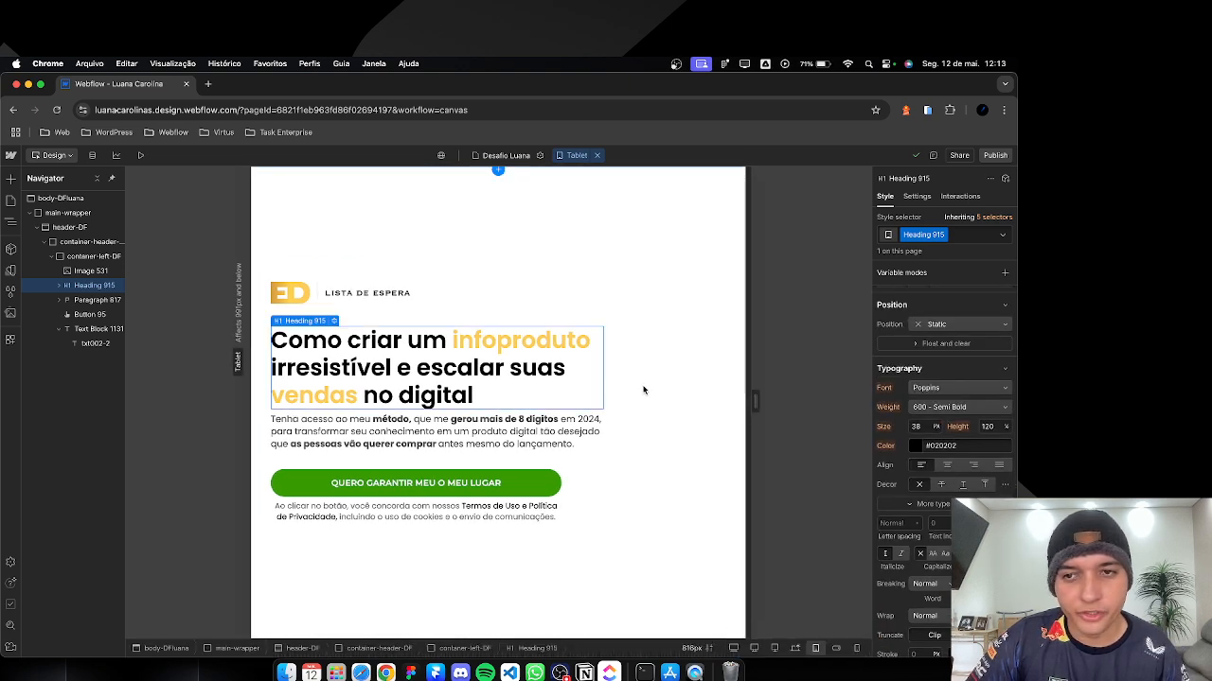
click(924, 427)
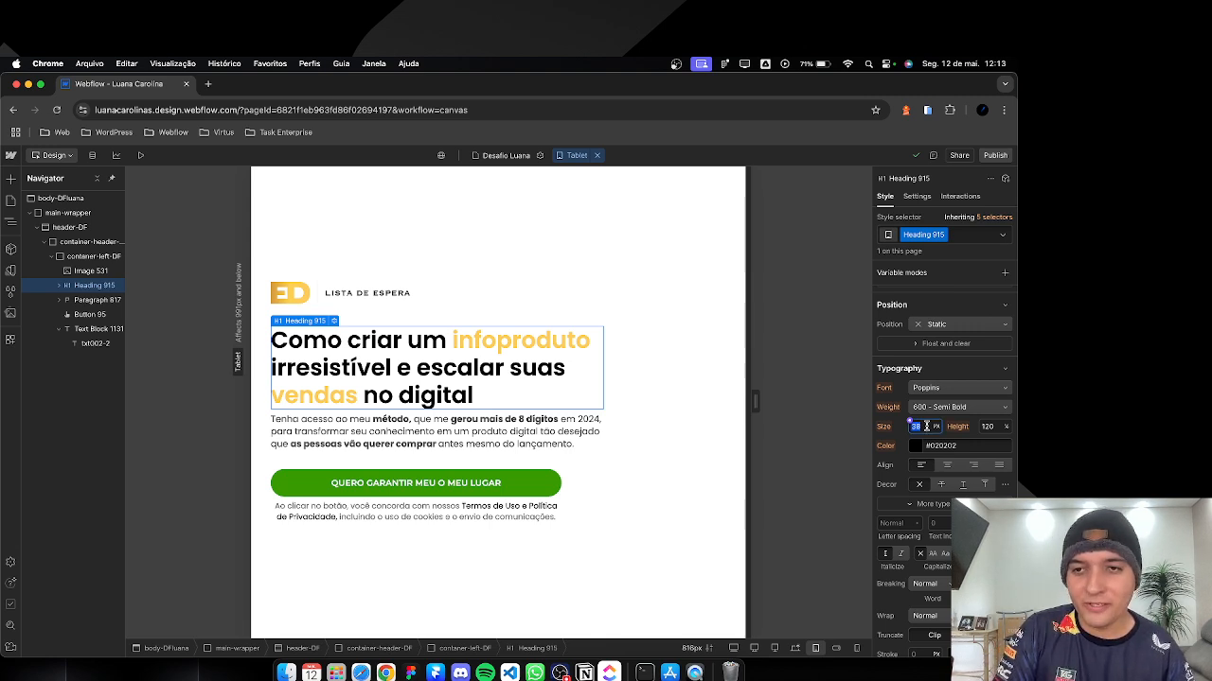
text(20)
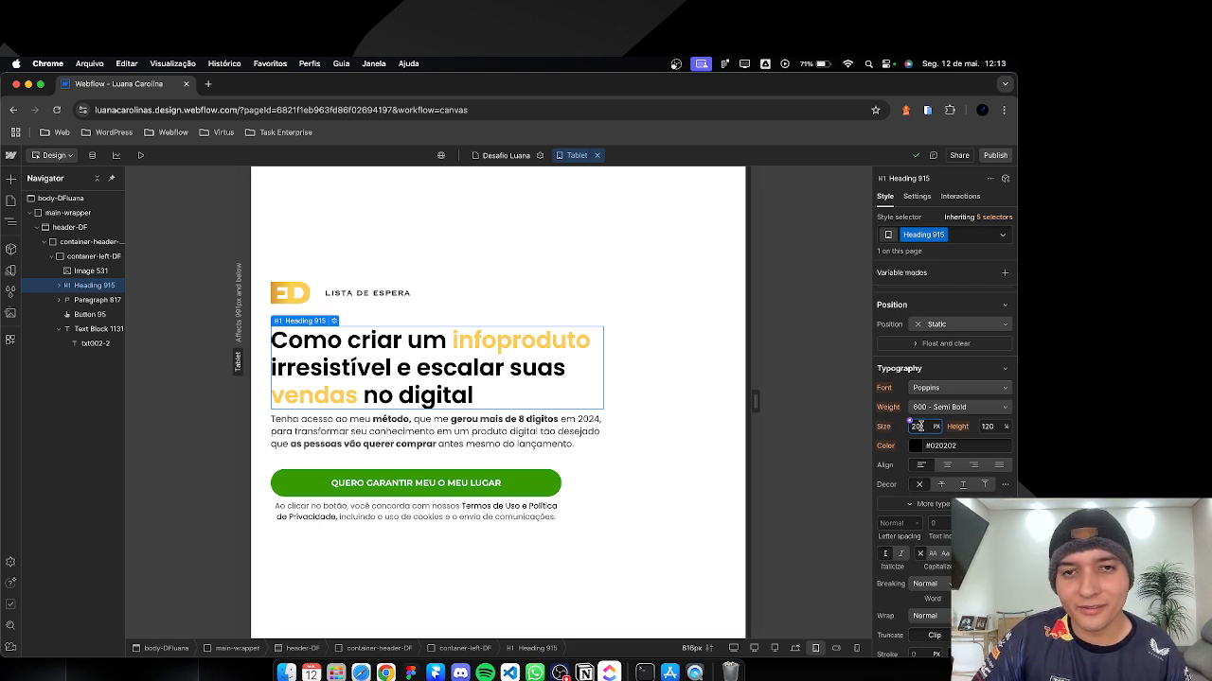
key(Return)
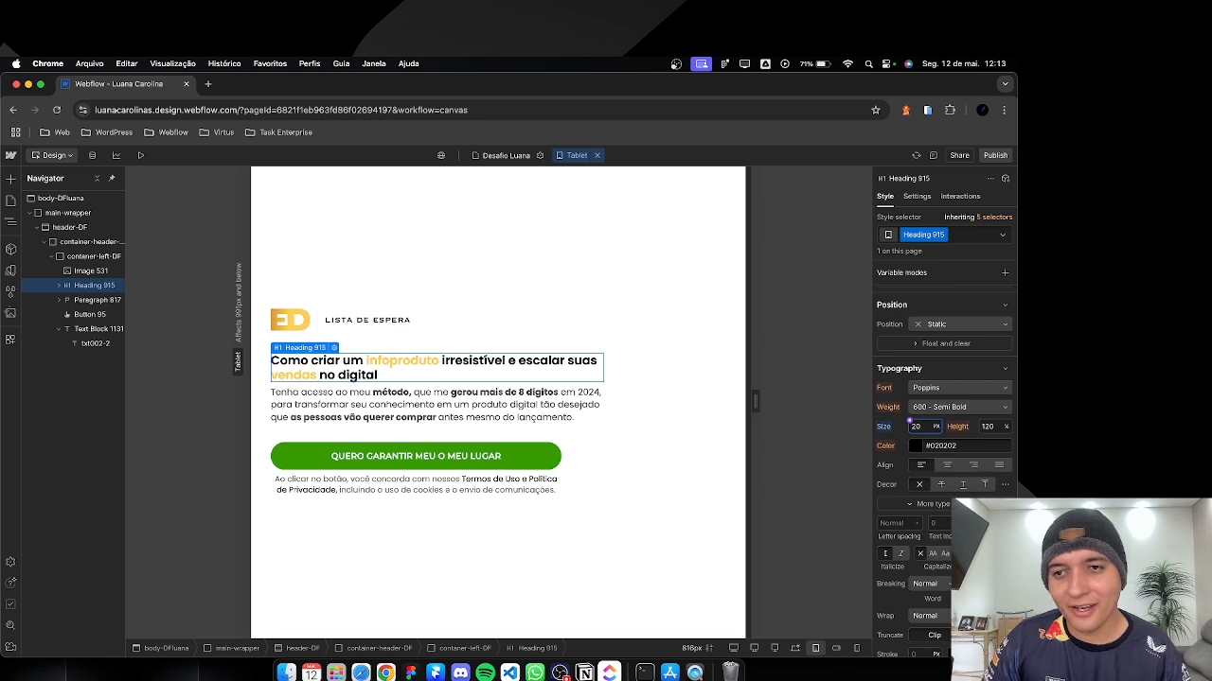
key(Up)
key(Up)
key(Up)
key(Up)
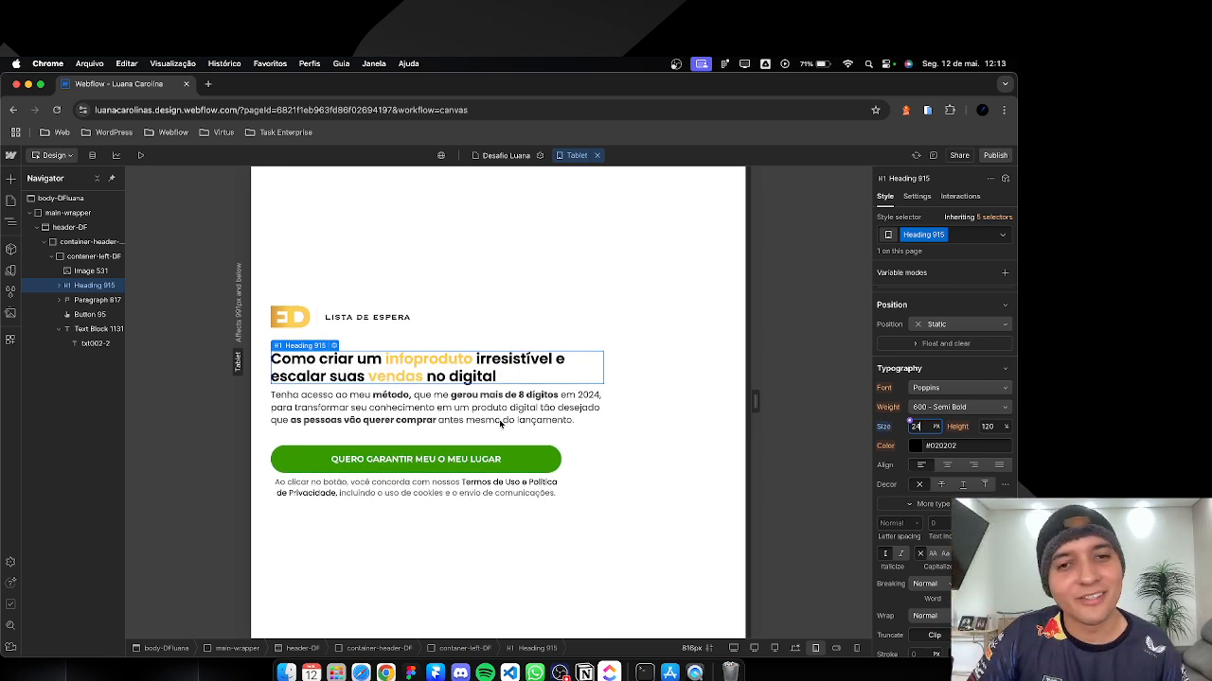
Step: Set the tablet font size of the paragraph under the heading to 12 px and of the disclaimer text block to 8 px
click(532, 422)
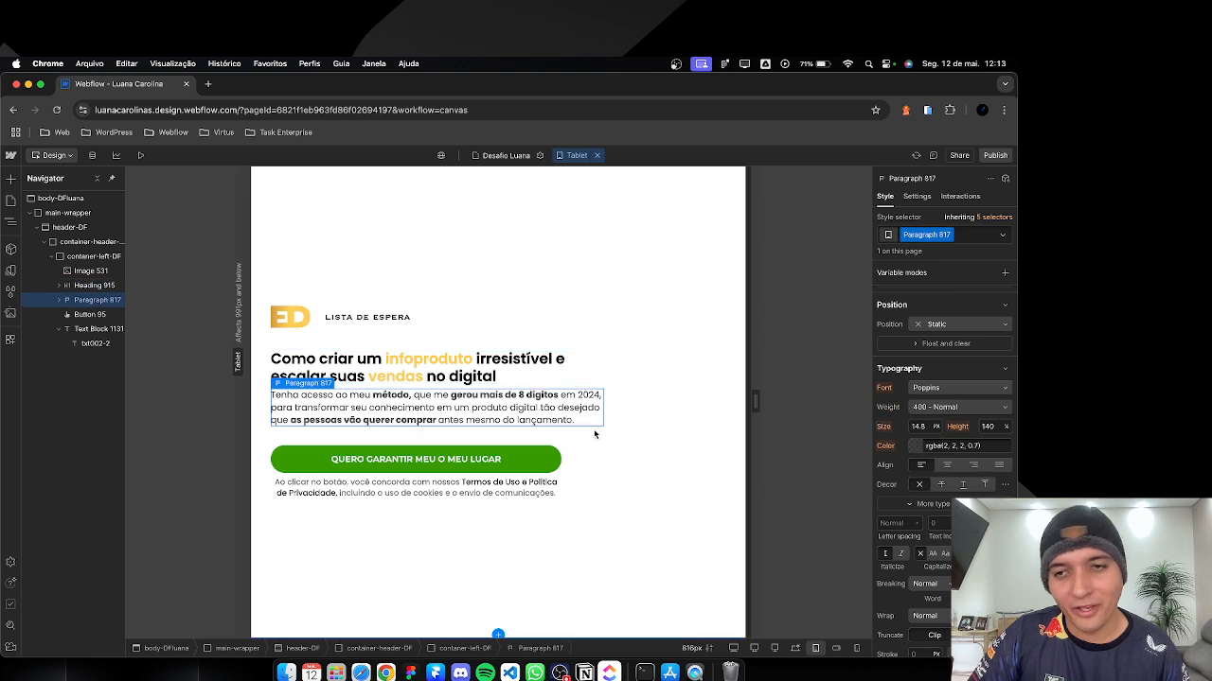
click(922, 429)
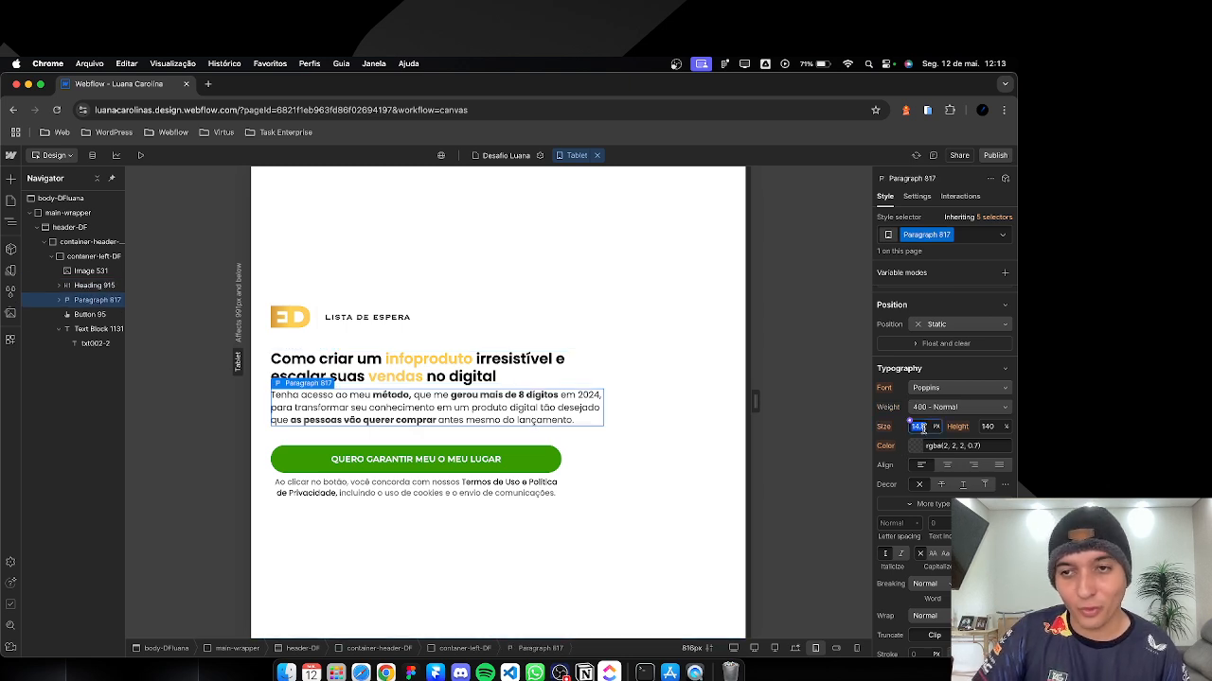
text(12)
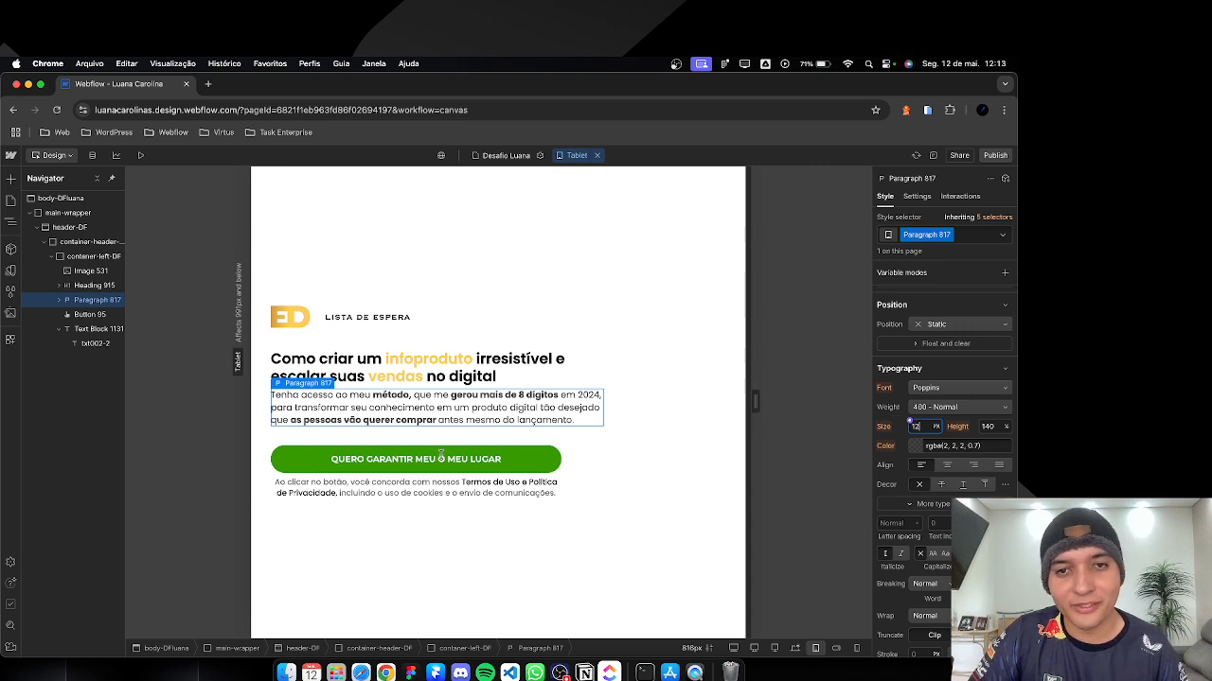
key(Return)
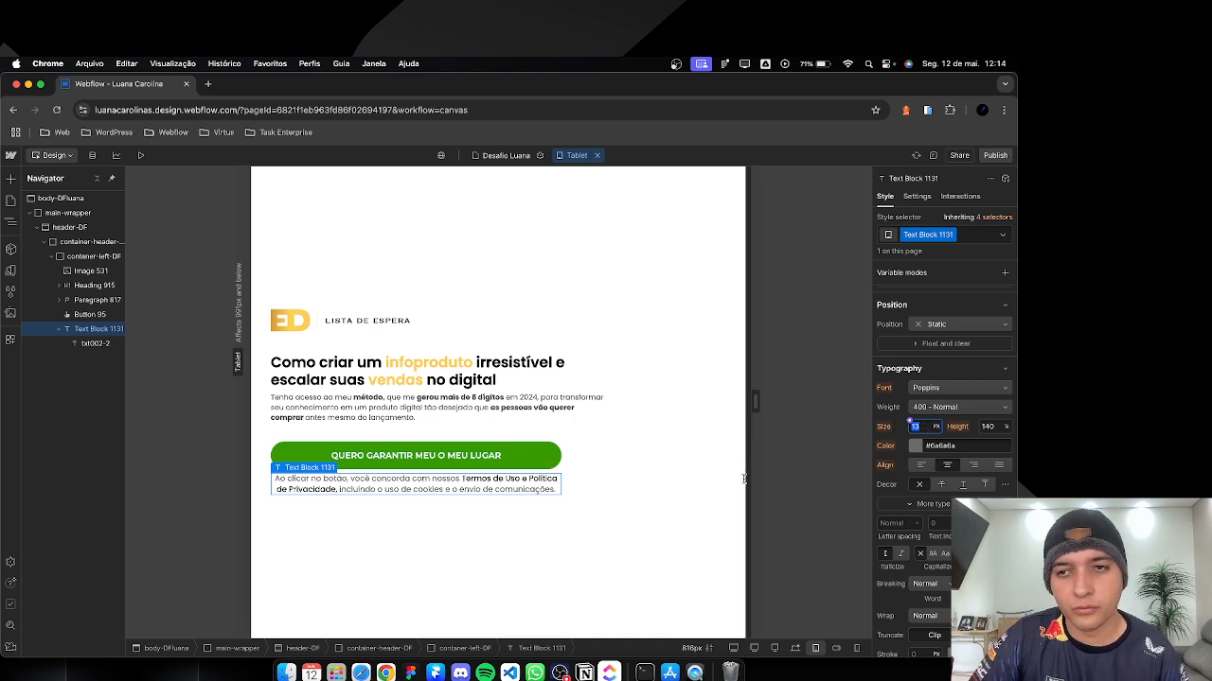
text(8)
key(Return)
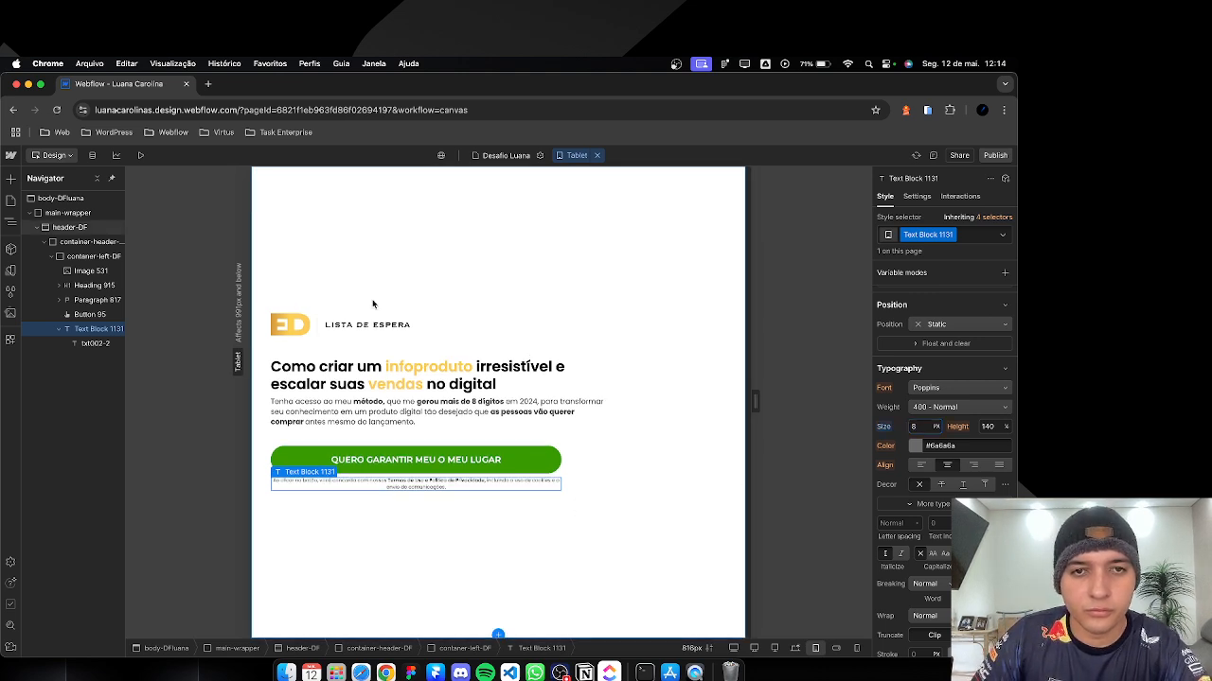
Step: Set the logo image's maximum width to 150 px at the tablet breakpoint
click(374, 329)
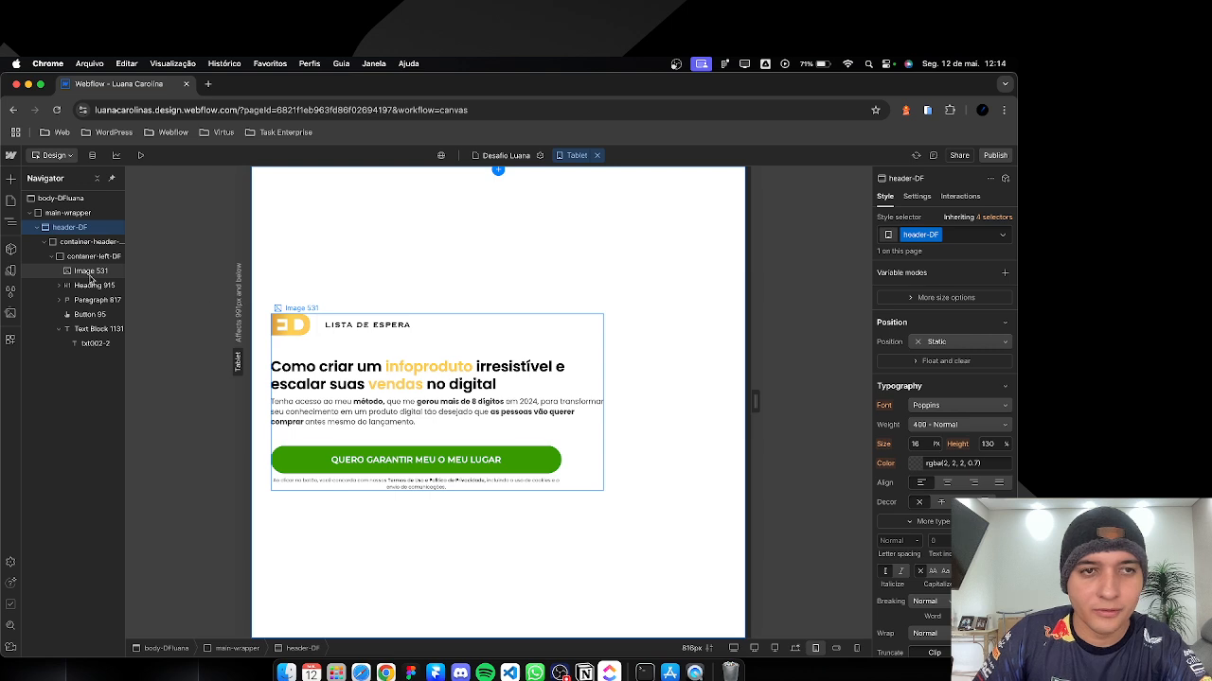
click(416, 329)
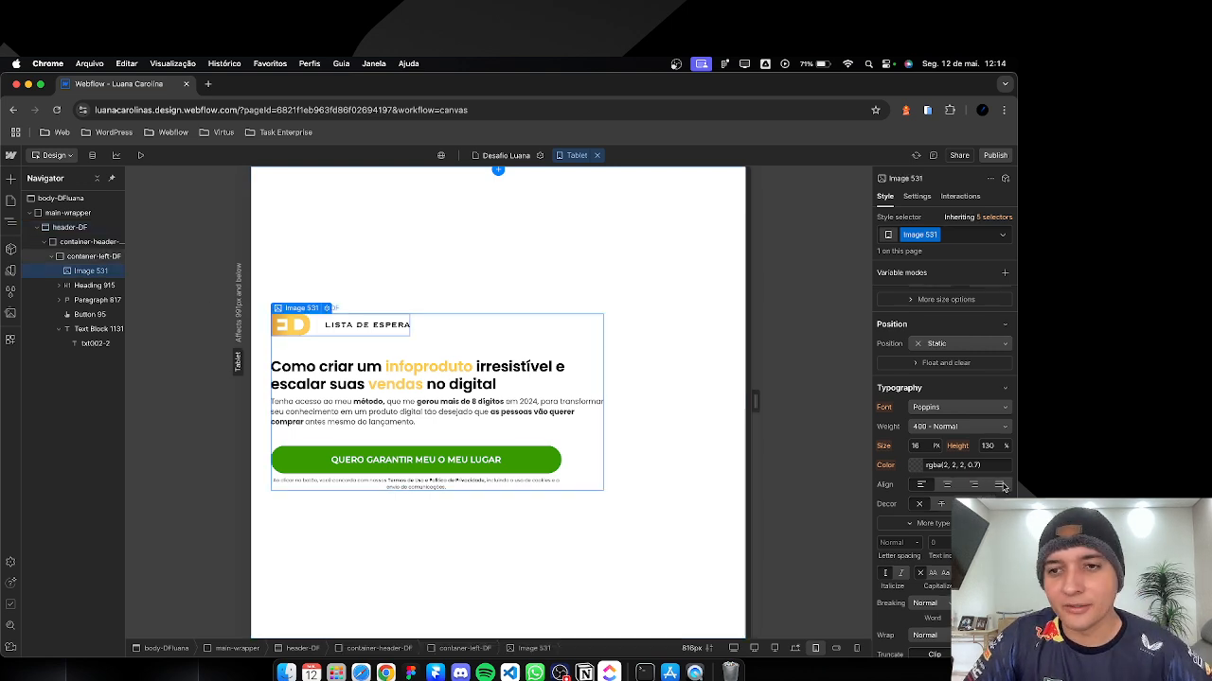
scroll(937, 502, up, 4)
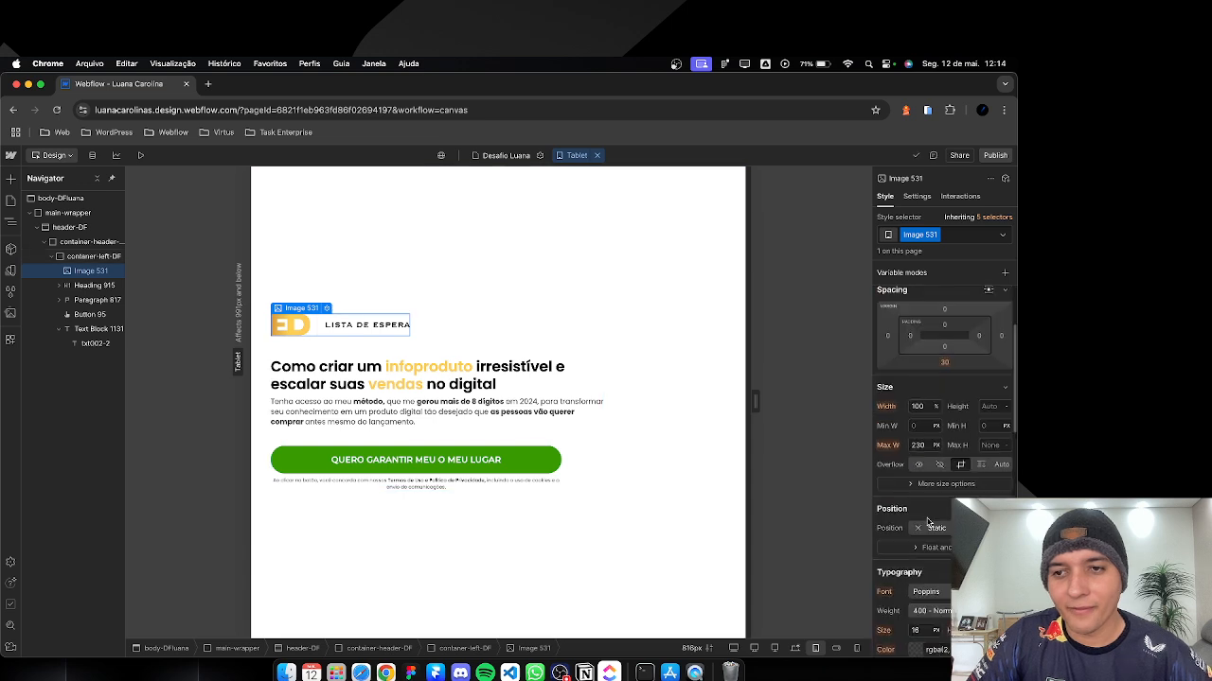
scroll(929, 523, up, 3)
click(917, 580)
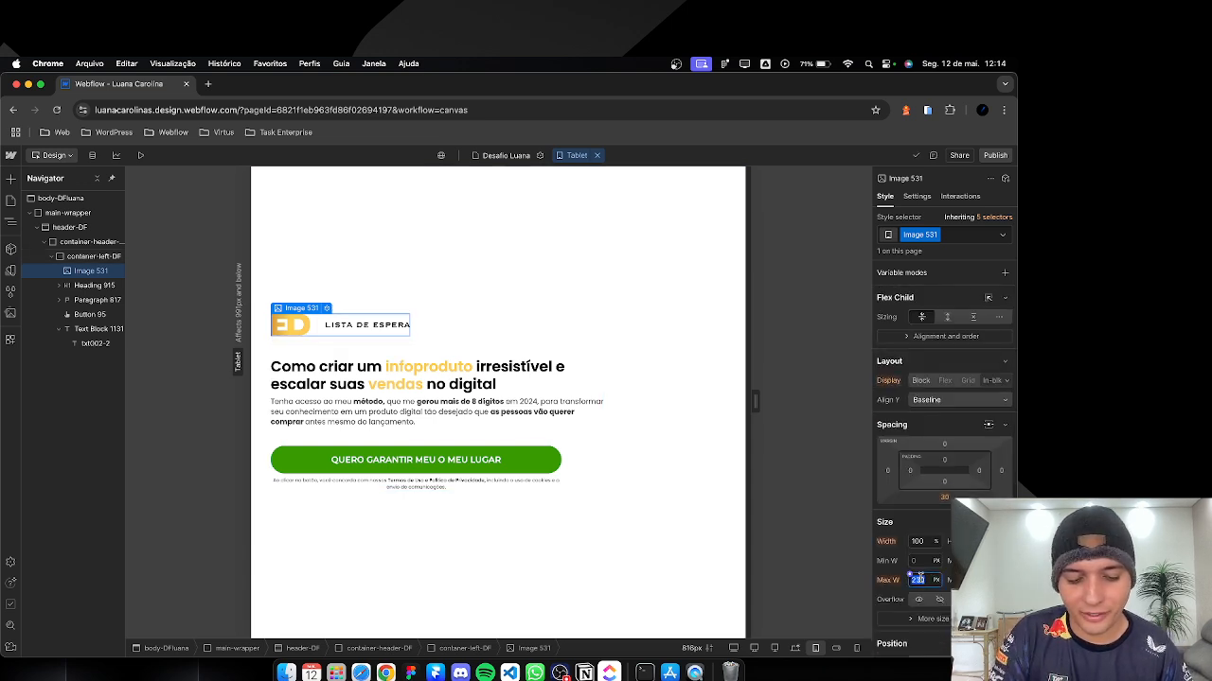
text(150)
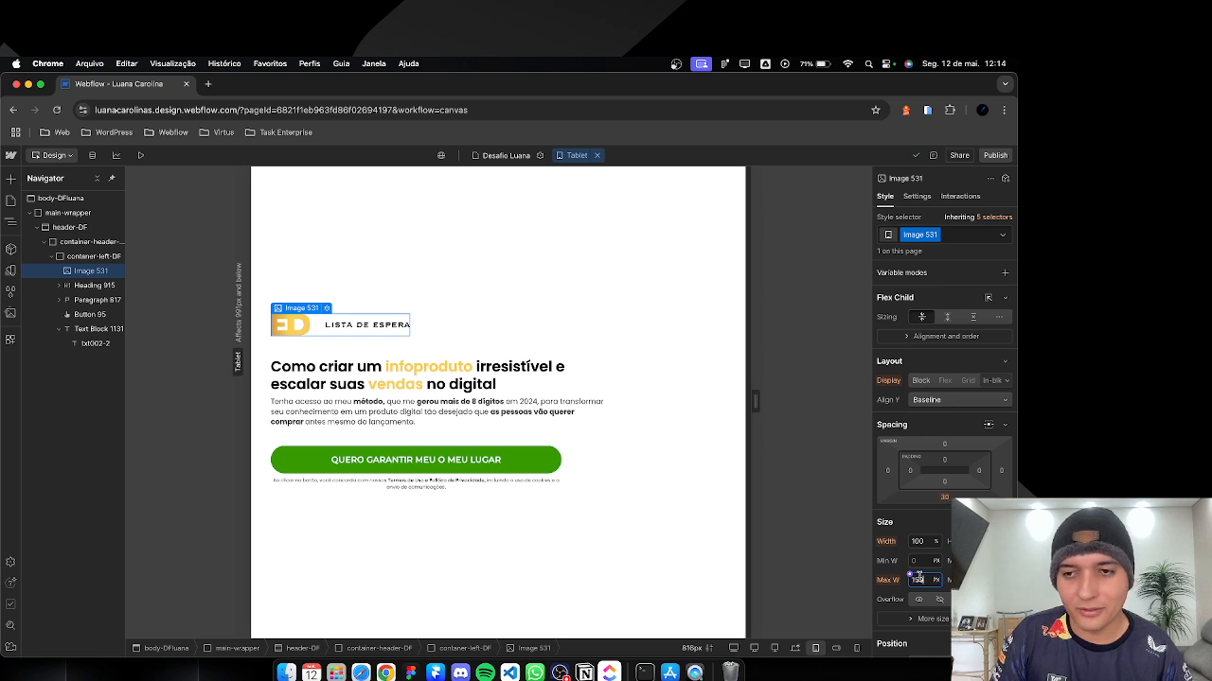
key(Return)
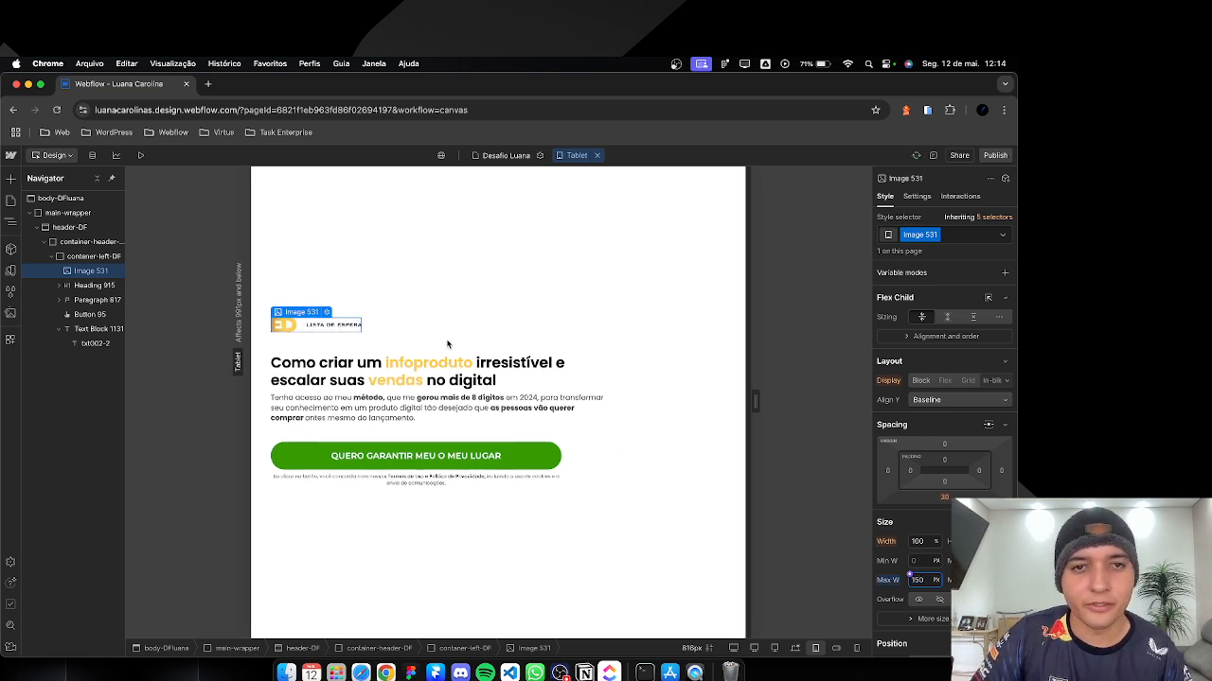
Step: Reload the crashed page and, back at the tablet breakpoint, set the container-left-DF block's maximum width to 380 px
click(468, 338)
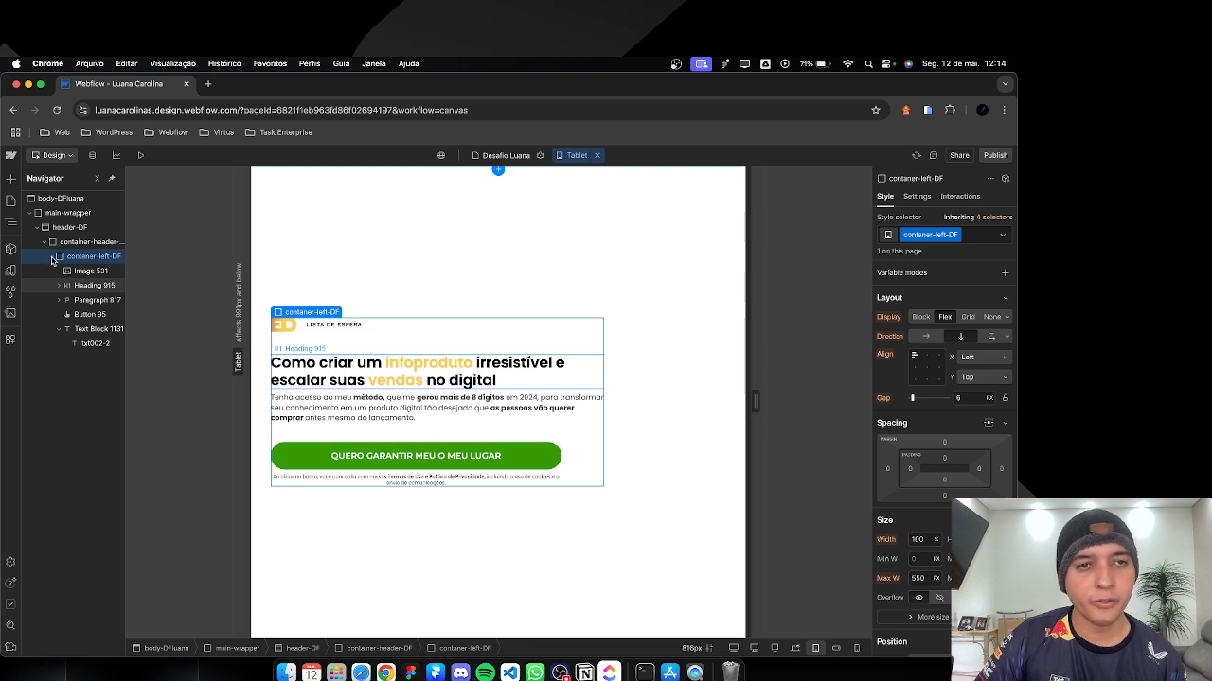
click(918, 577)
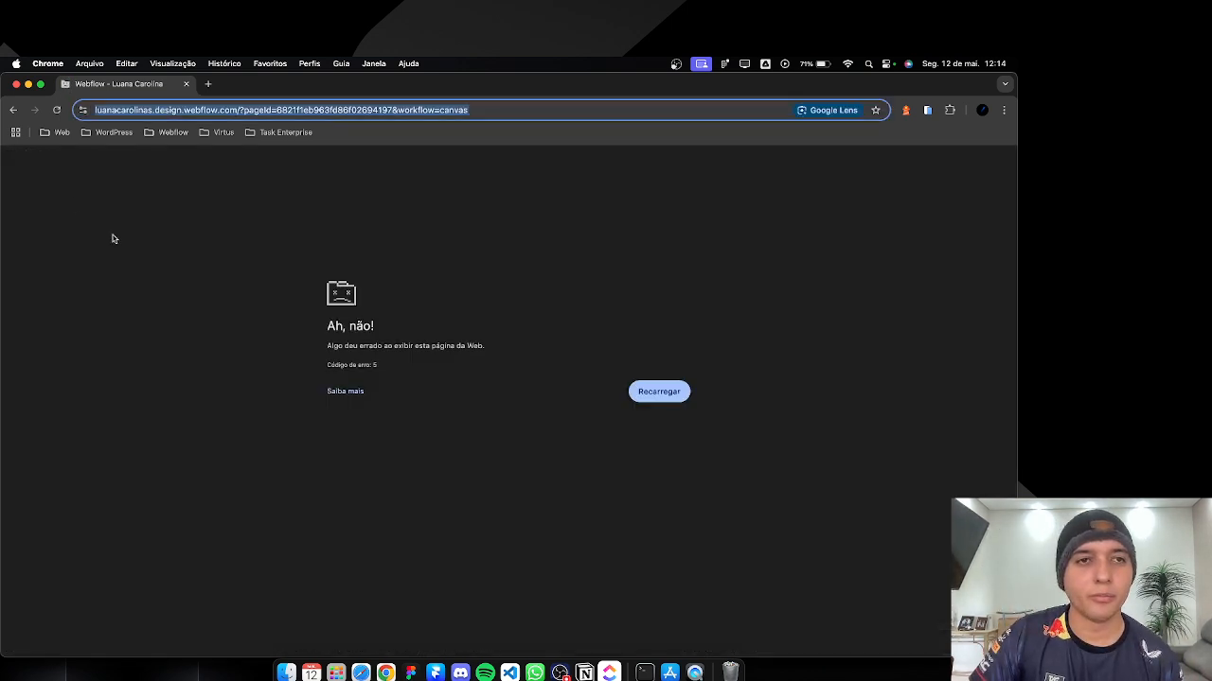
click(58, 110)
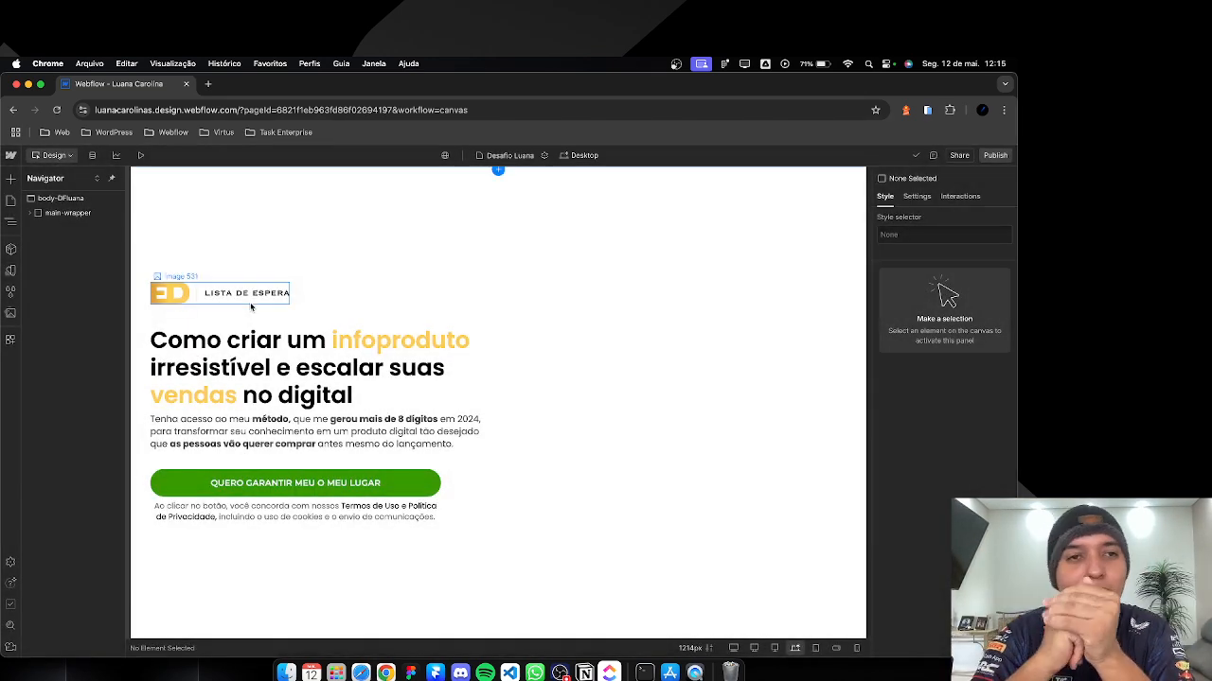
click(815, 647)
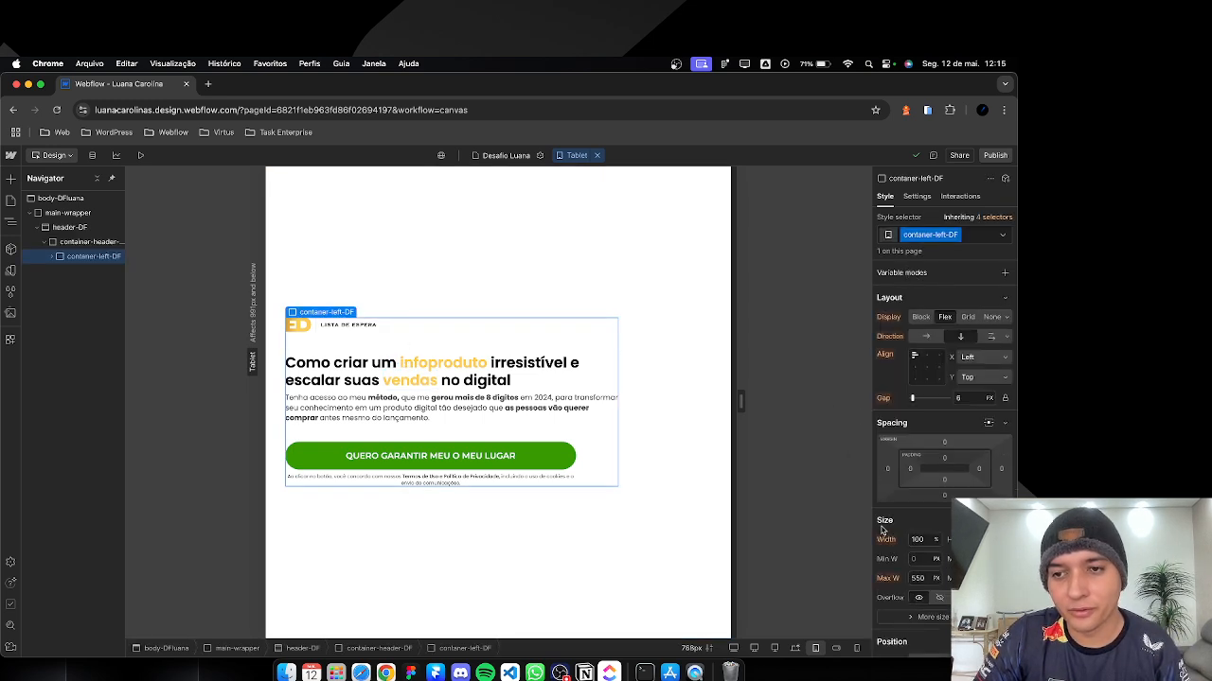
click(920, 578)
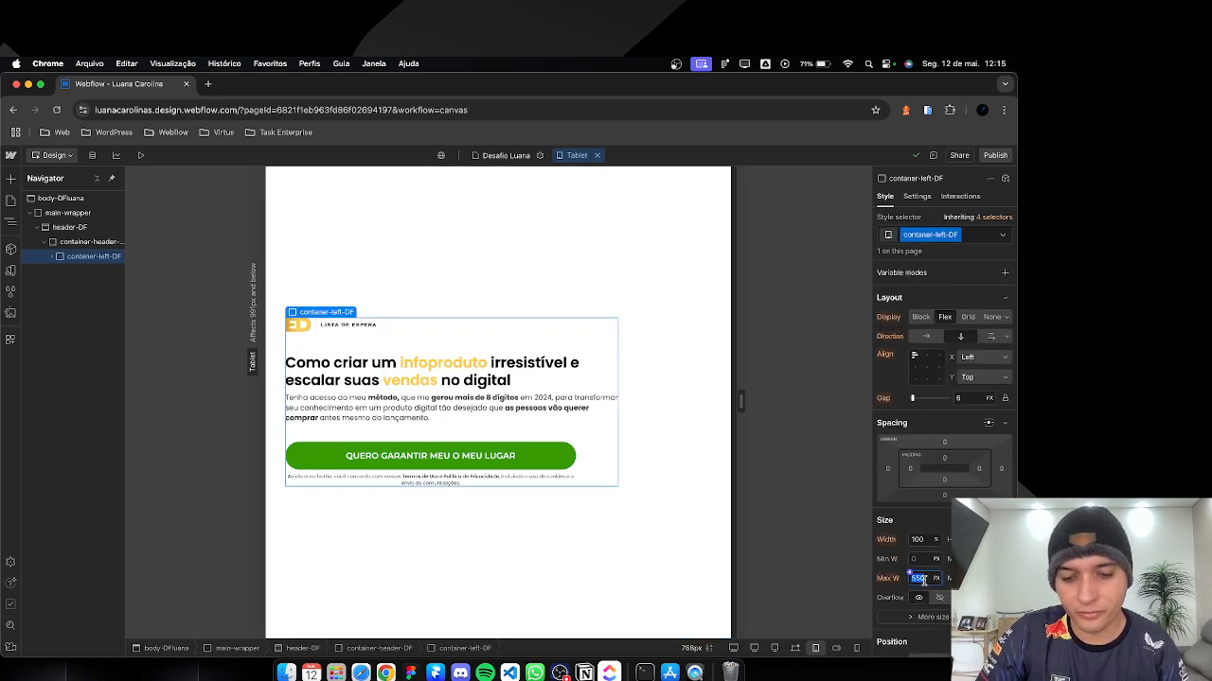
text(38)
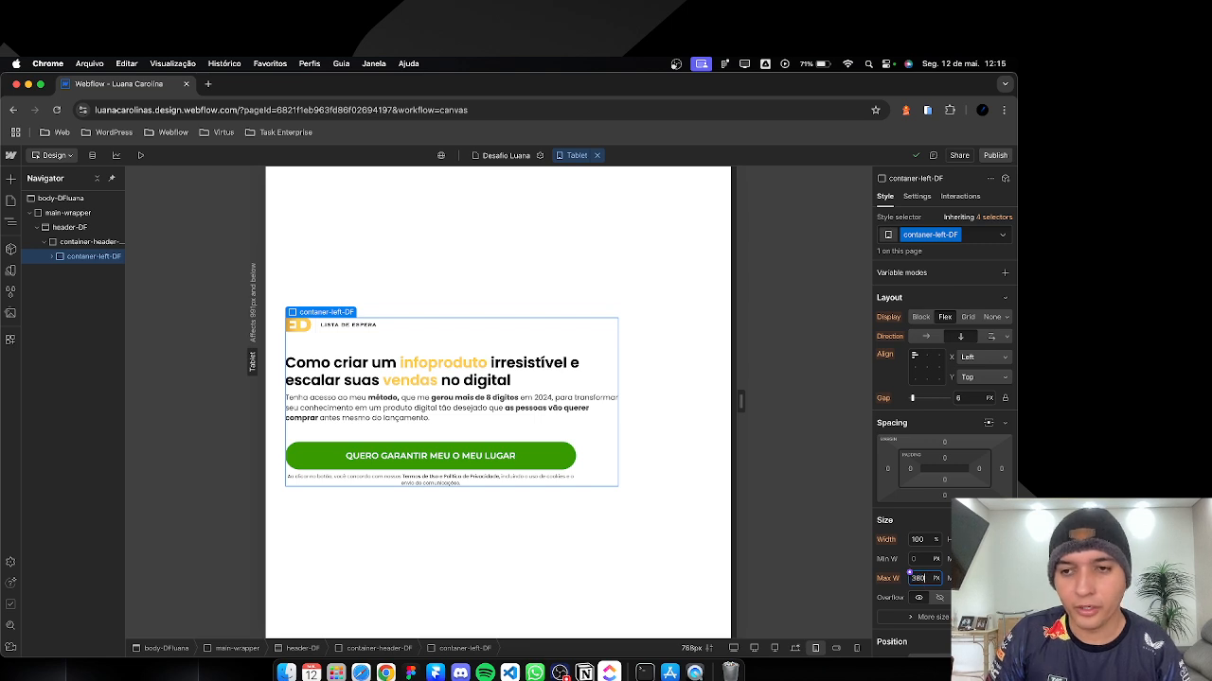
text(0)
key(Return)
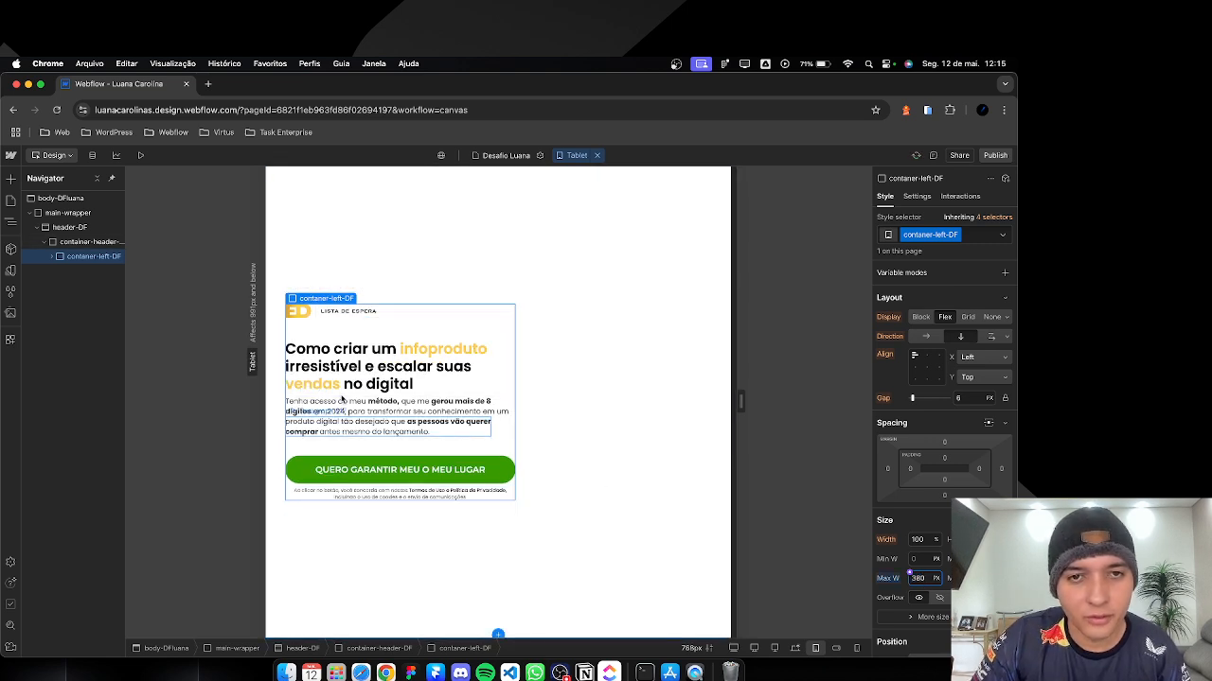
Step: Set the tablet font size of the disclaimer text block under the button to 9 px
click(399, 421)
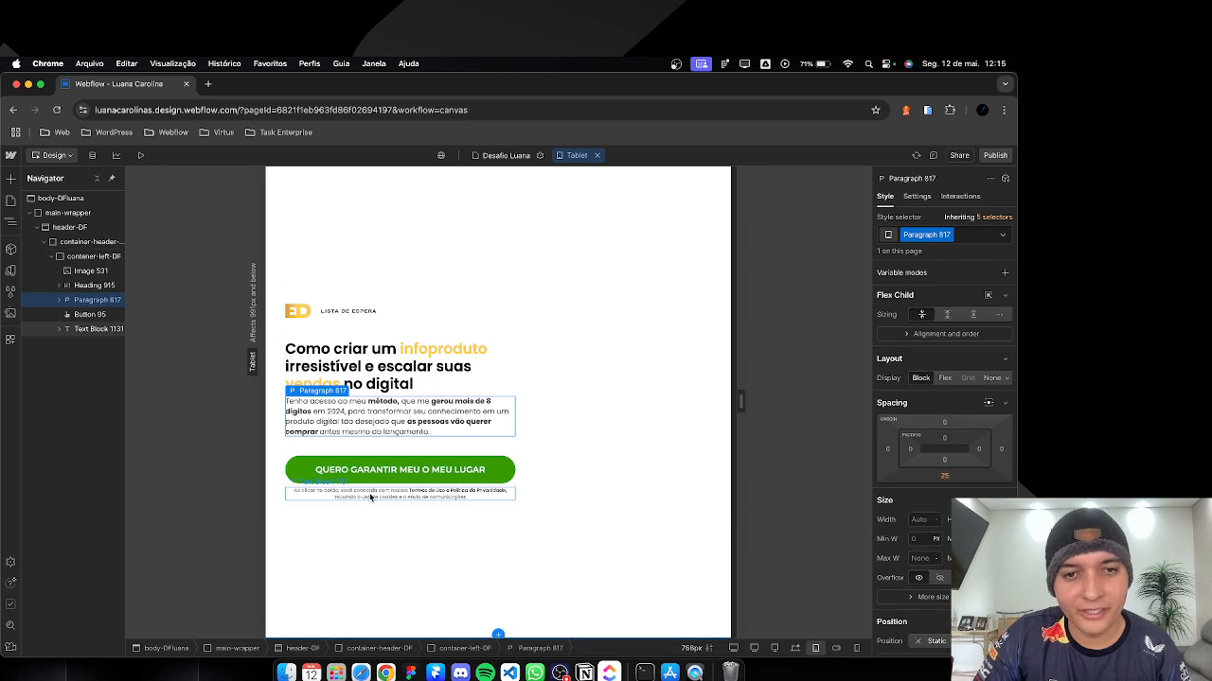
click(467, 494)
scroll(918, 558, down, 4)
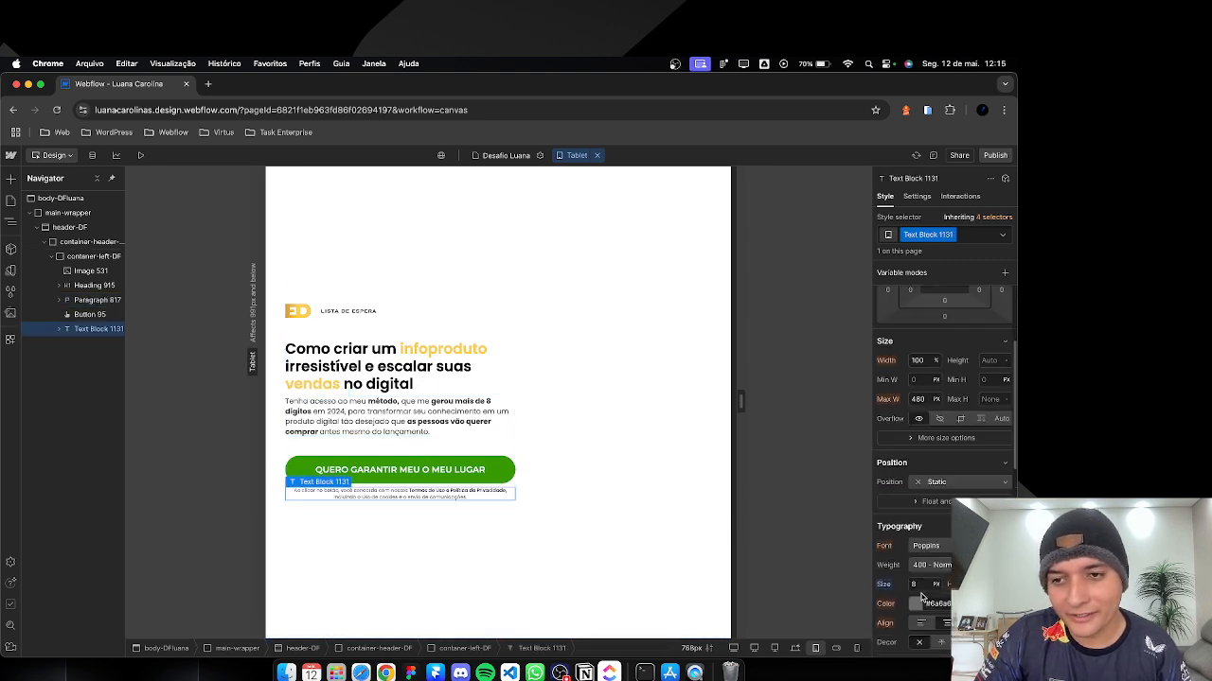
click(917, 585)
text(9)
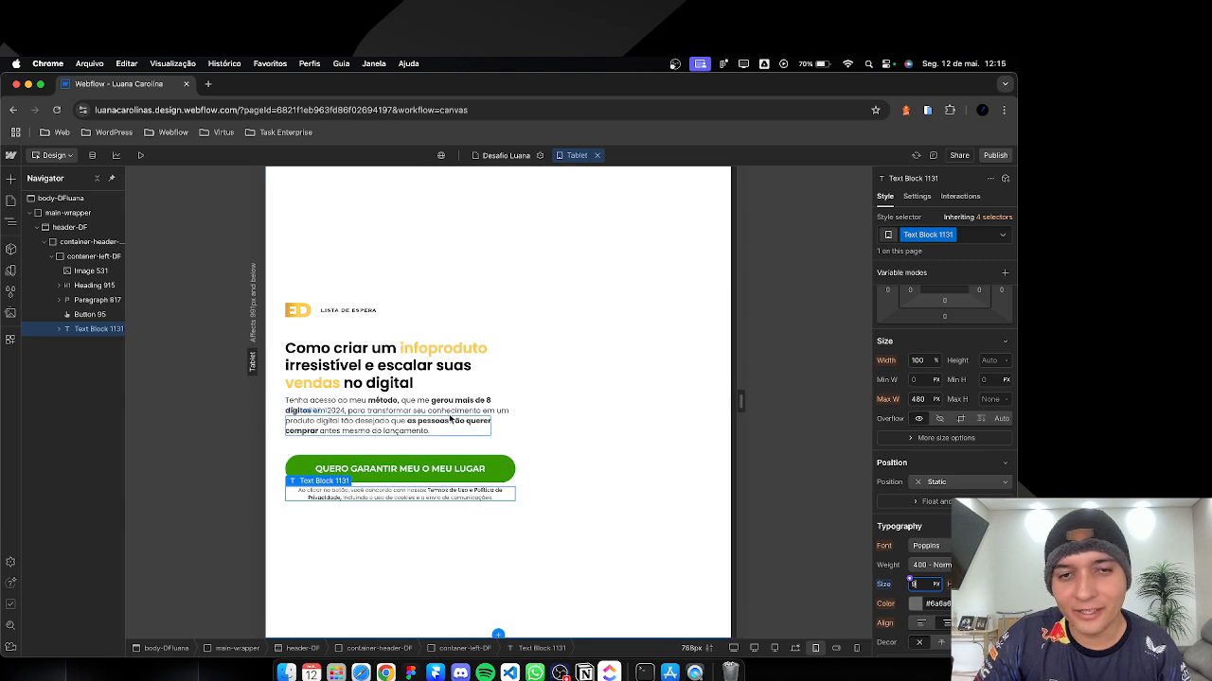
Step: Raise the main heading's tablet font size to 27 px and slightly increase its line height
click(453, 410)
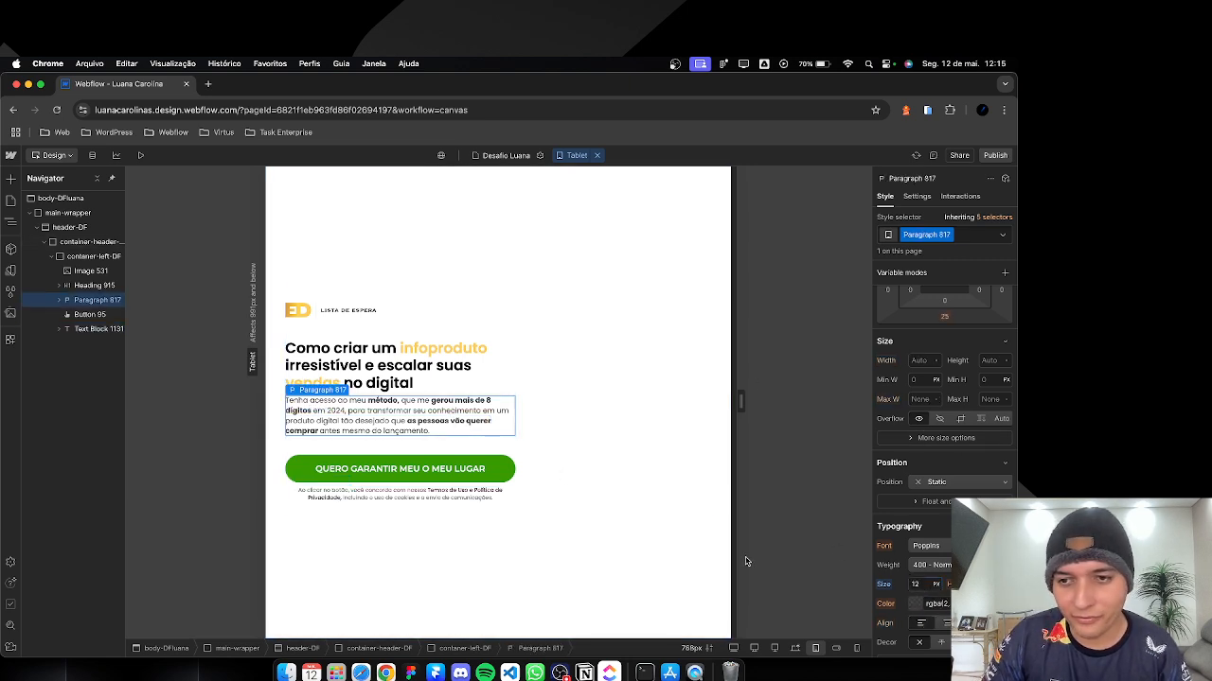
click(456, 382)
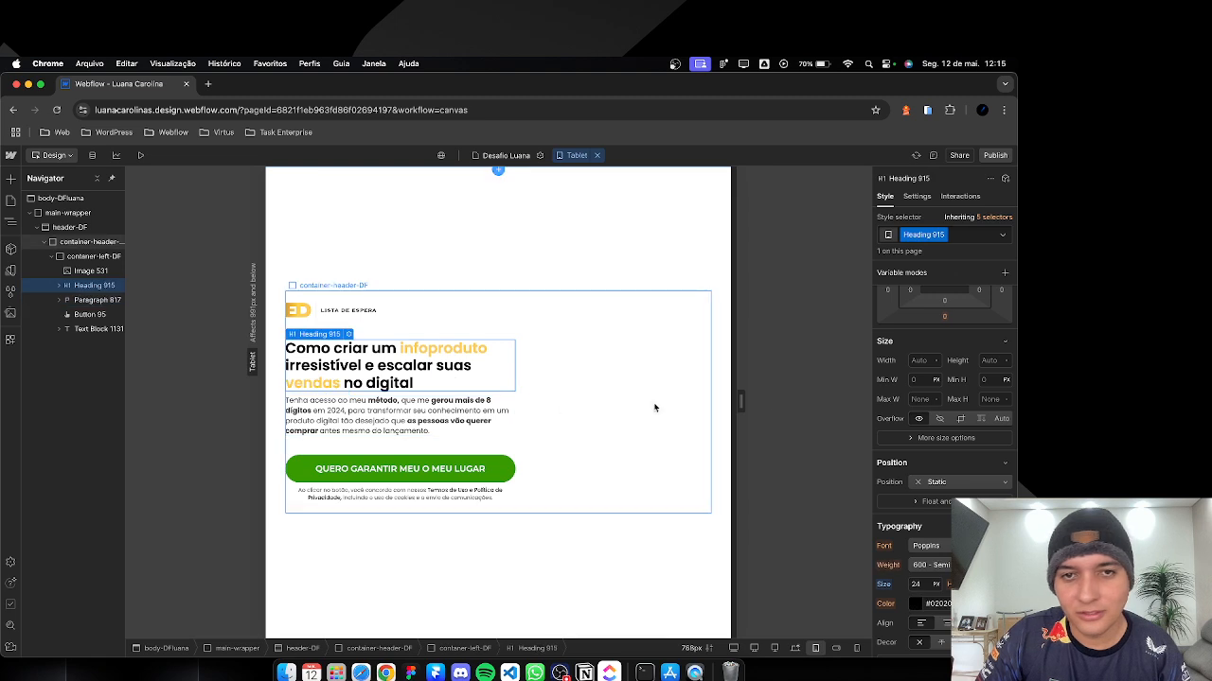
click(918, 584)
key(Up)
key(Up)
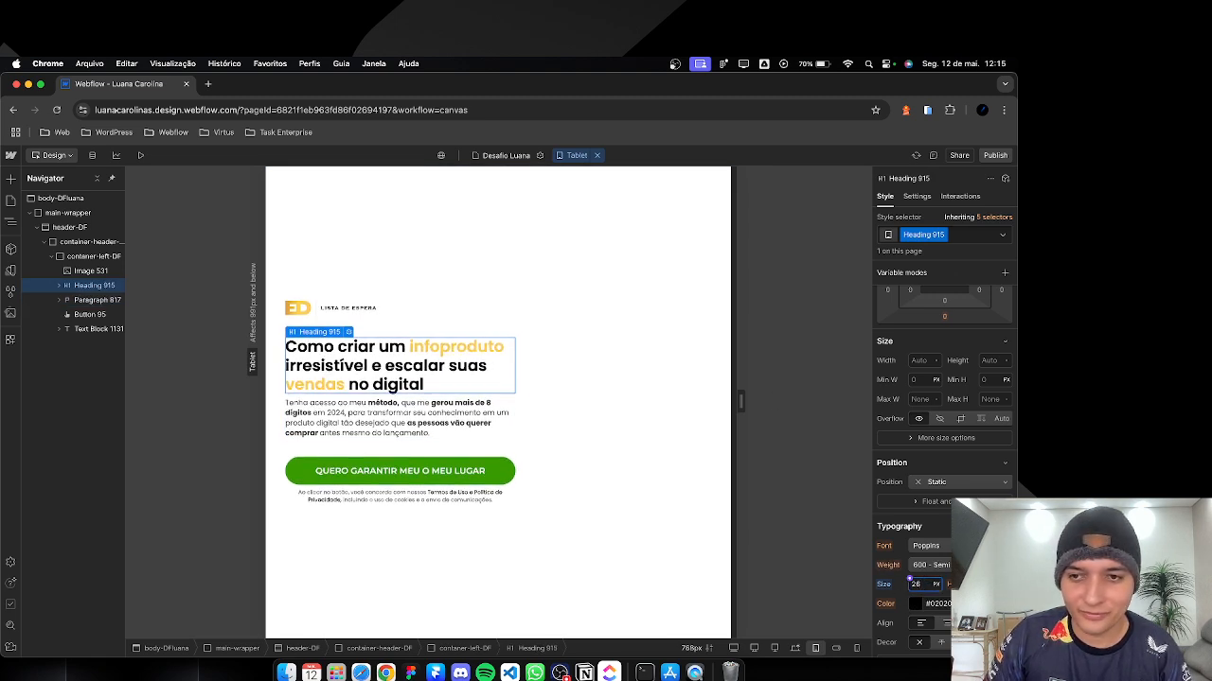
key(Down)
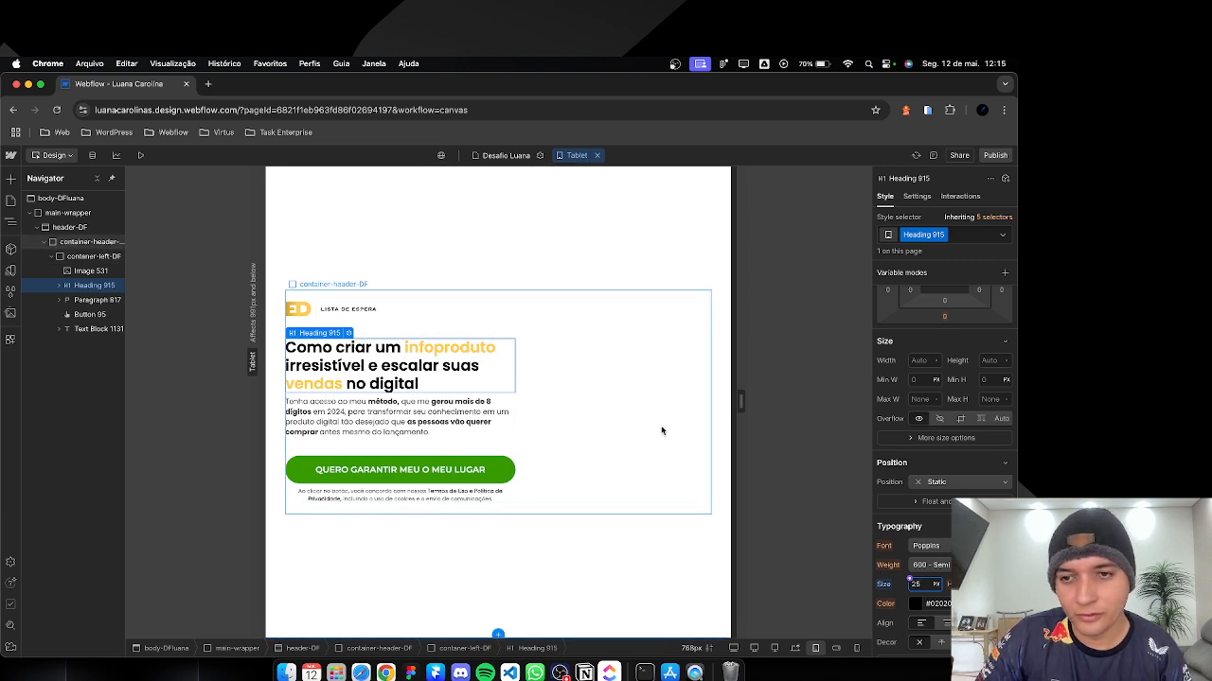
key(Up)
key(Up)
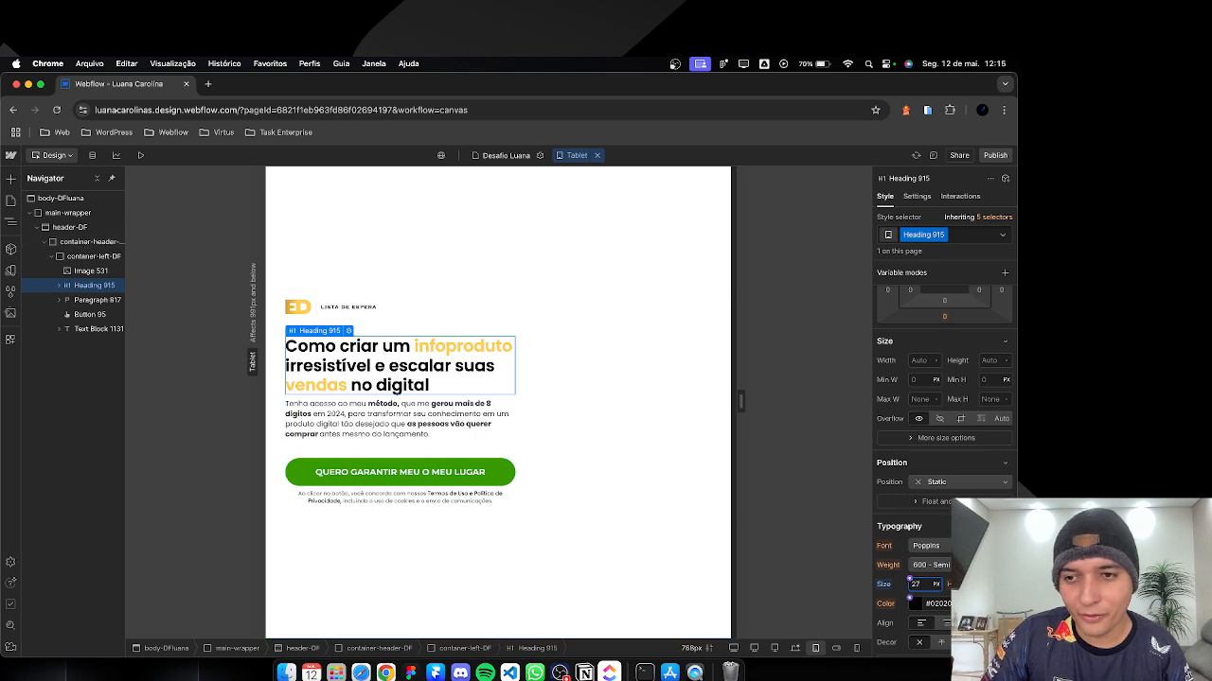
key(Return)
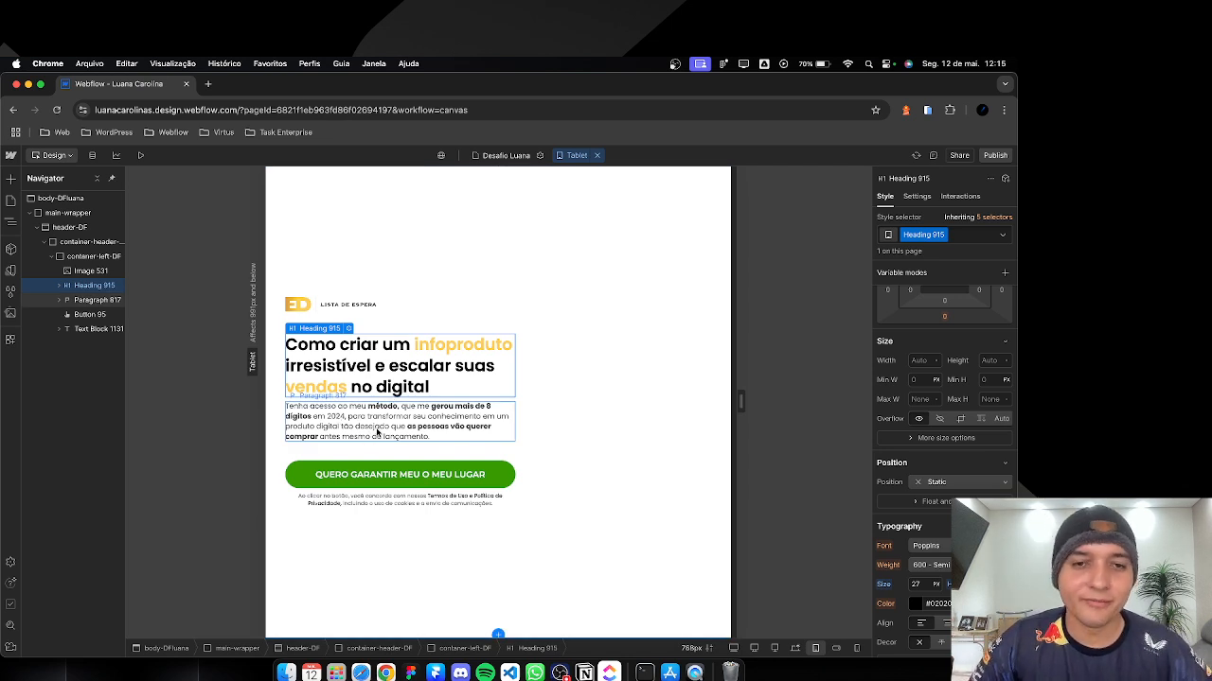
Step: Set the green call-to-action button's tablet font size to 12 px
click(364, 484)
scroll(928, 600, down, 1)
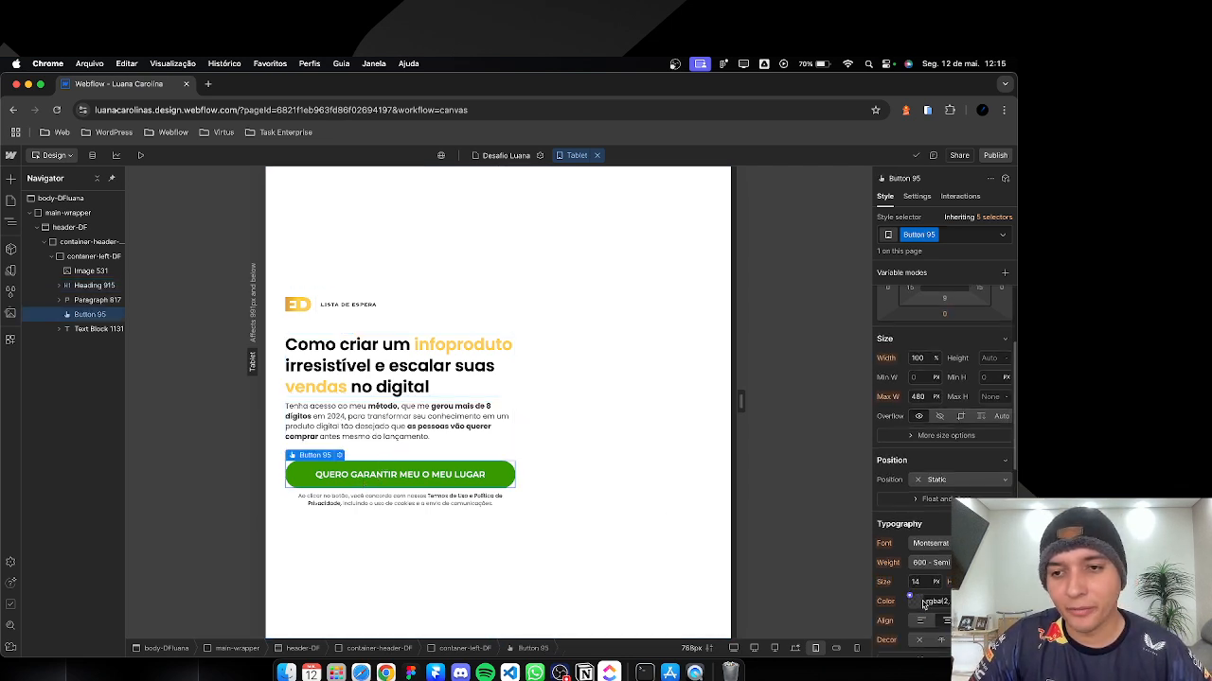
click(915, 581)
text(13)
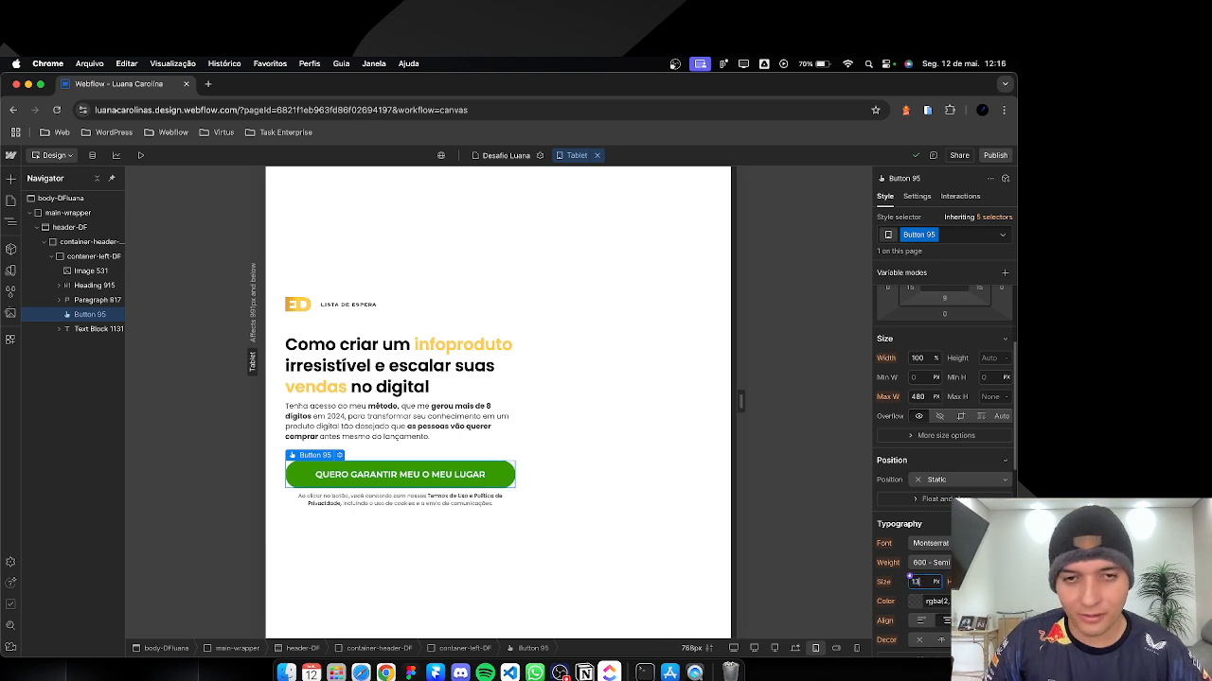
key(Down)
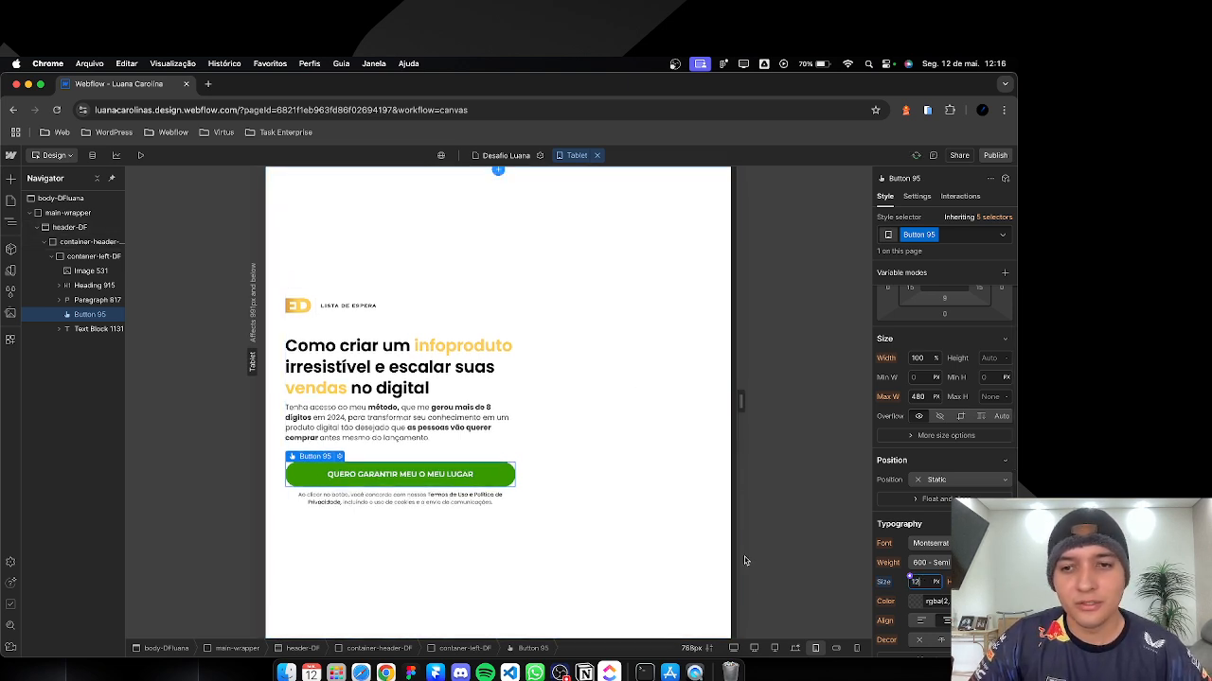
Step: Check the header at the mobile landscape and portrait breakpoints, widening the portrait canvas to about 400 px
click(833, 648)
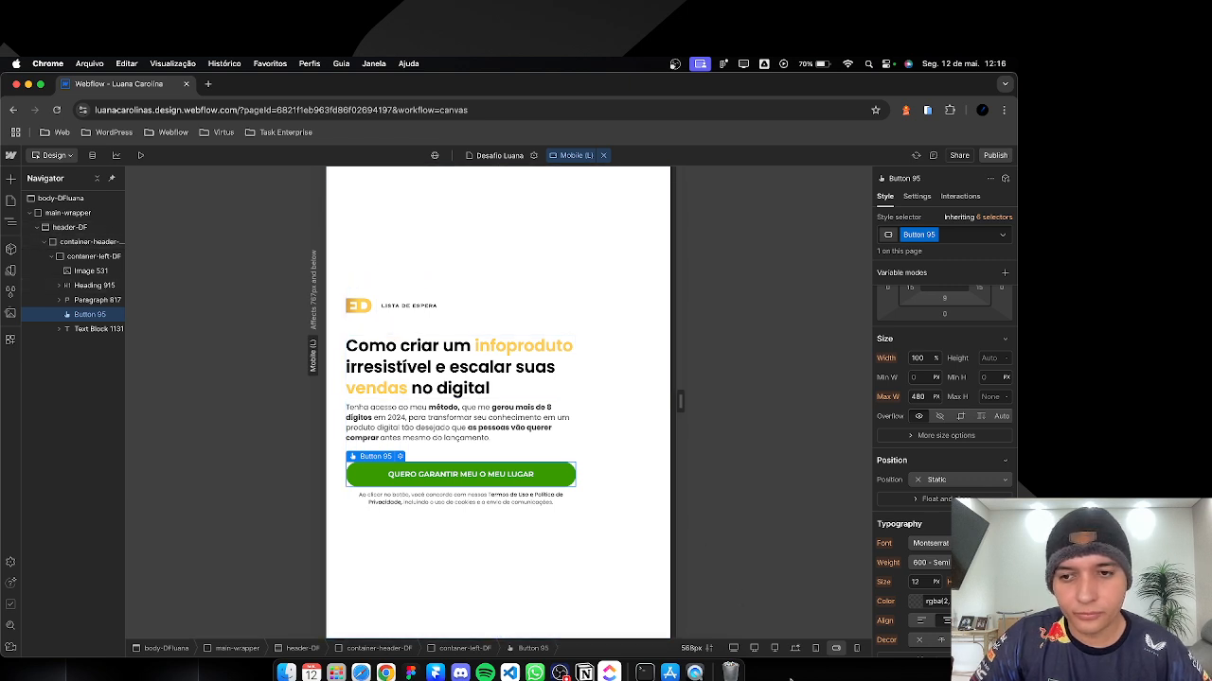
click(855, 648)
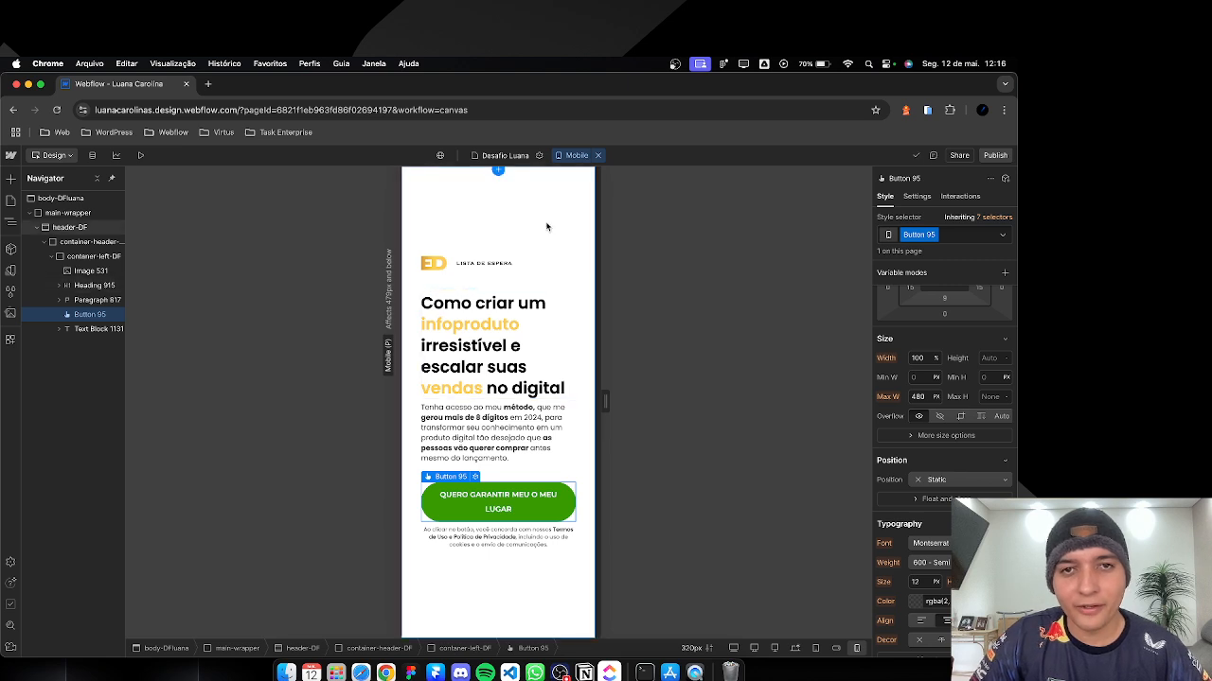
drag(604, 404, 629, 403)
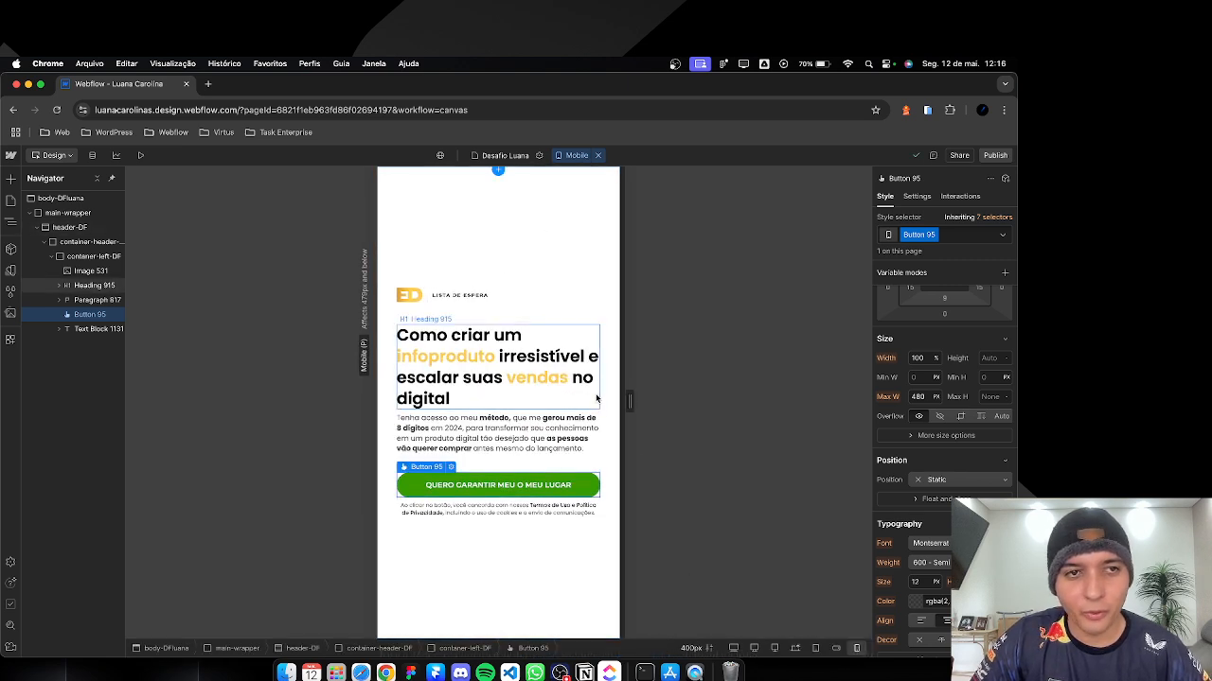
Step: Set the header section's left and right padding to 1 rem at the mobile portrait breakpoint
click(81, 231)
scroll(977, 414, up, 1)
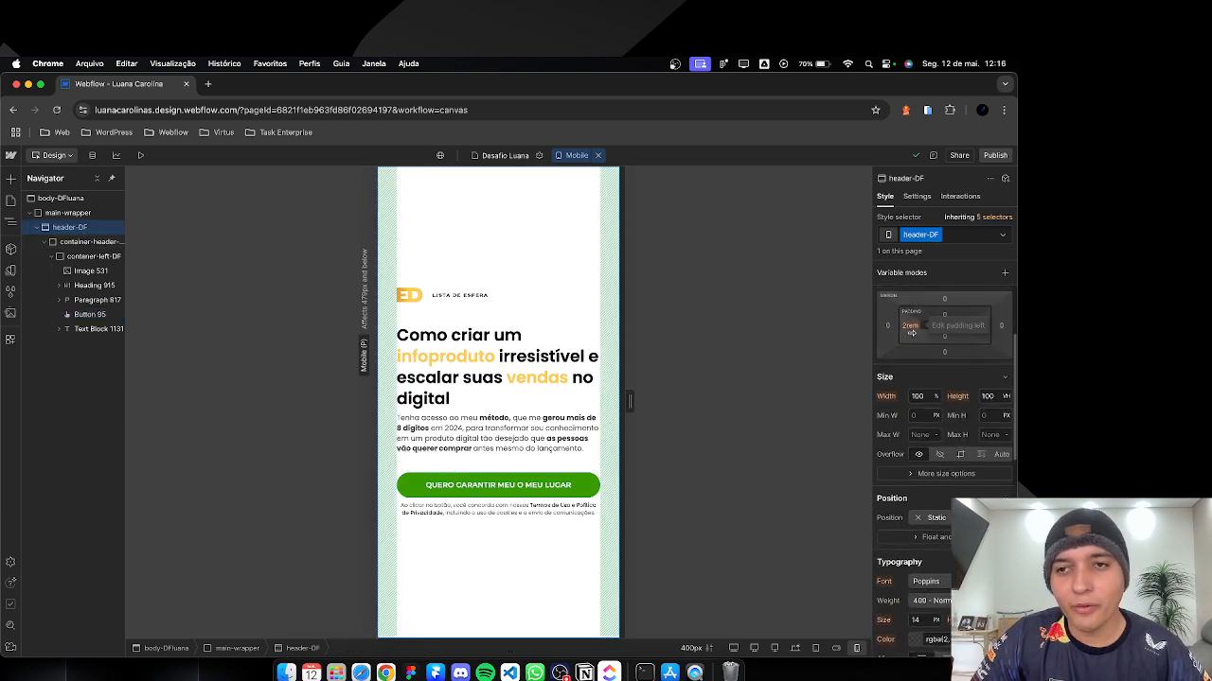
click(909, 326)
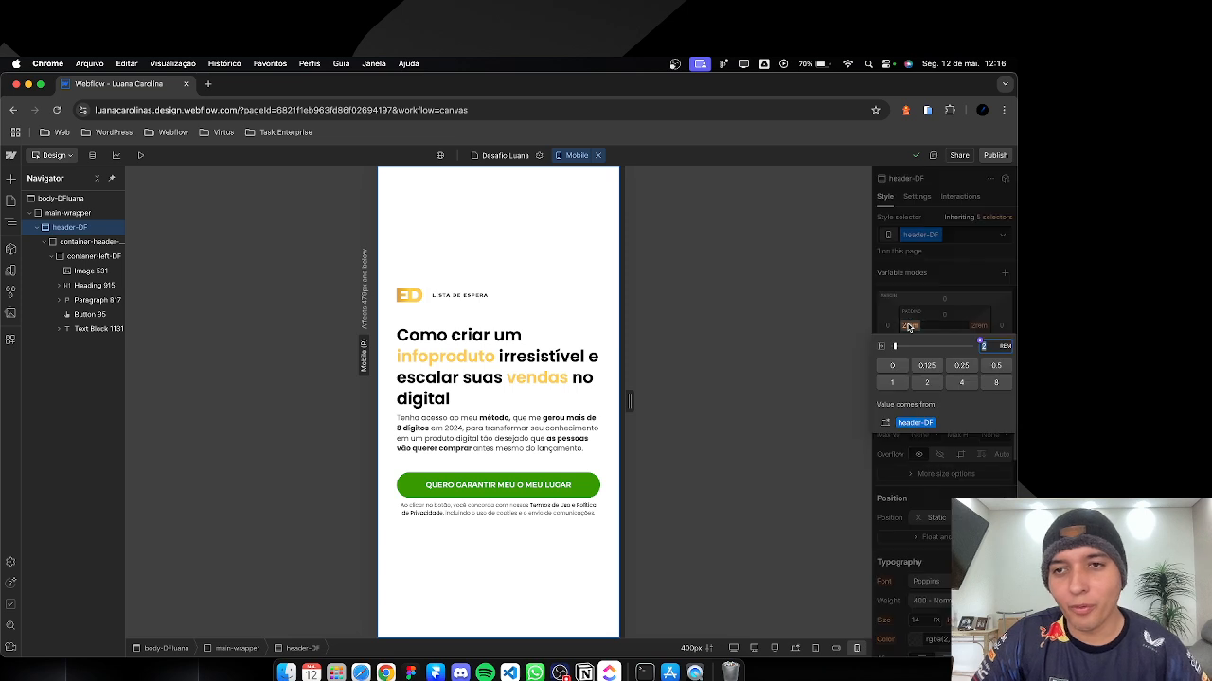
click(892, 382)
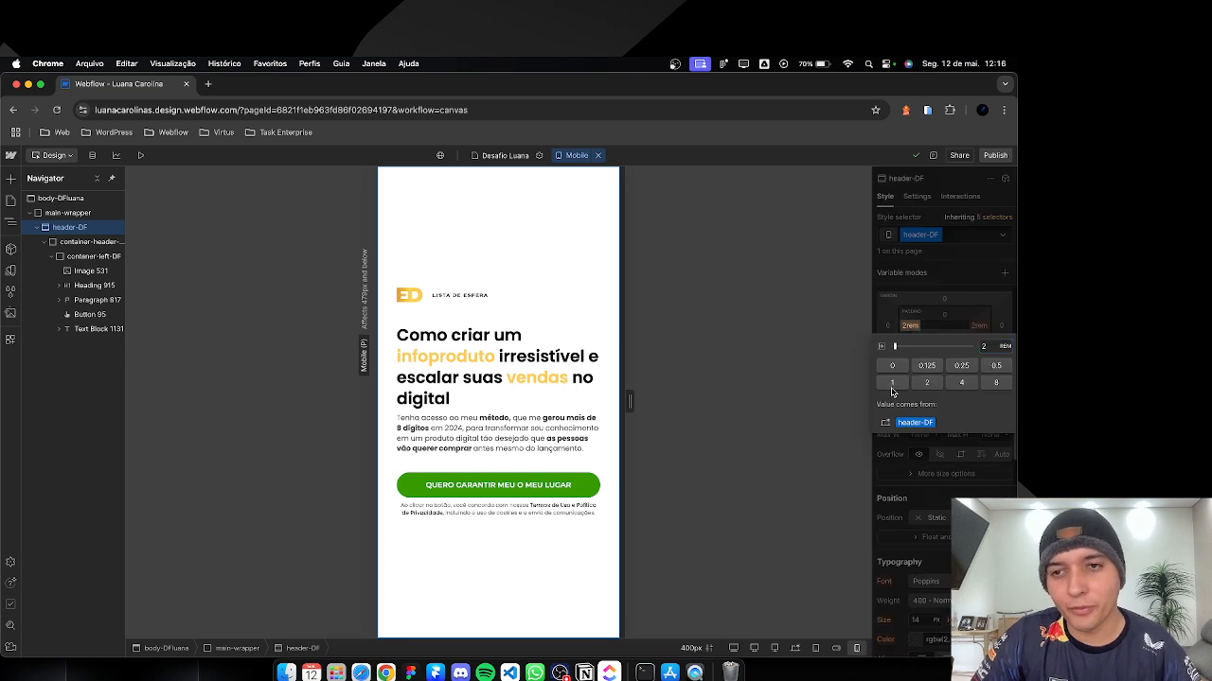
click(988, 325)
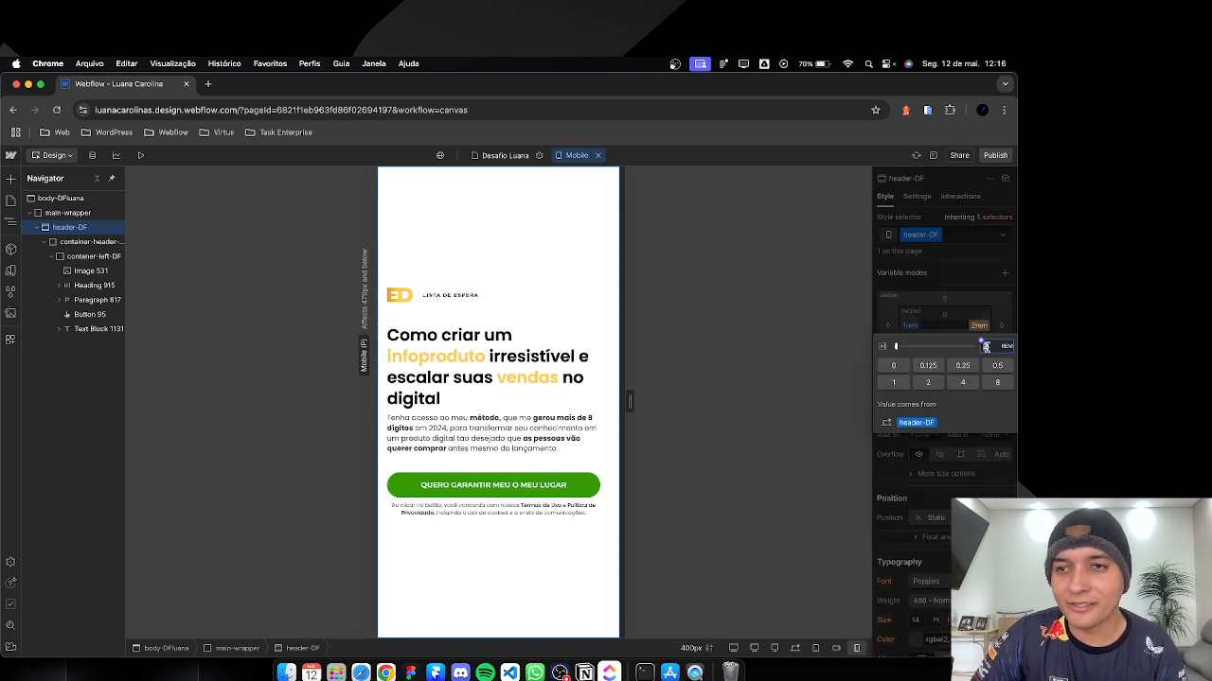
click(895, 383)
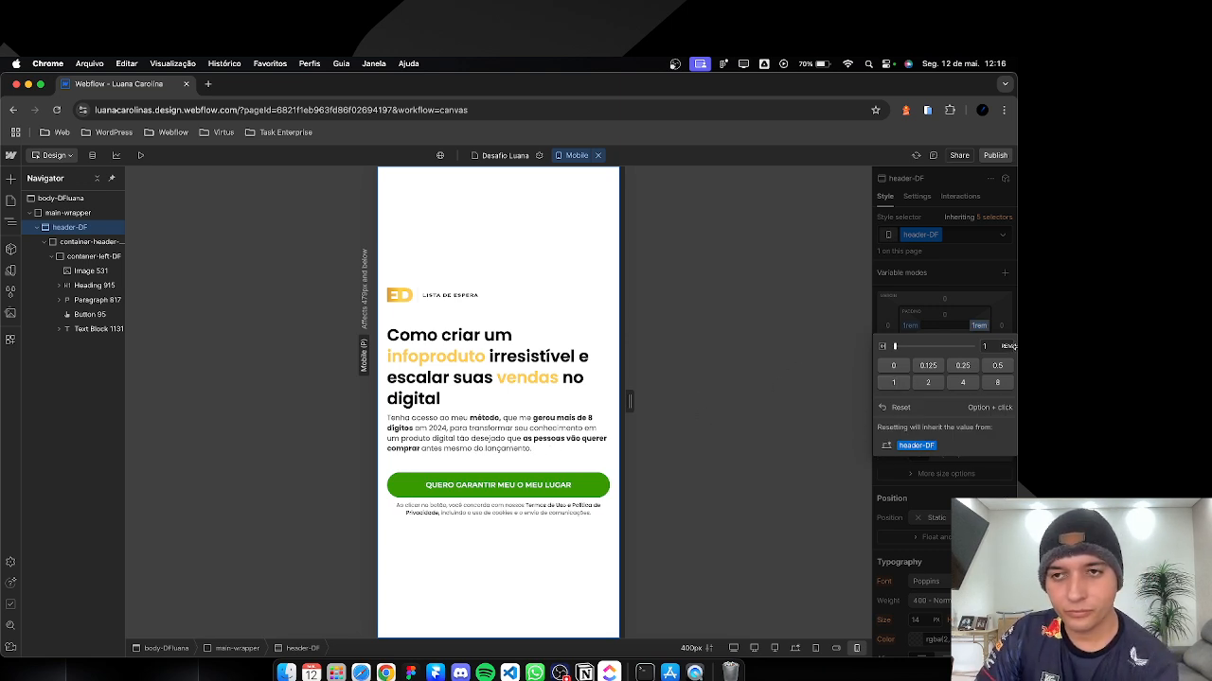
click(952, 330)
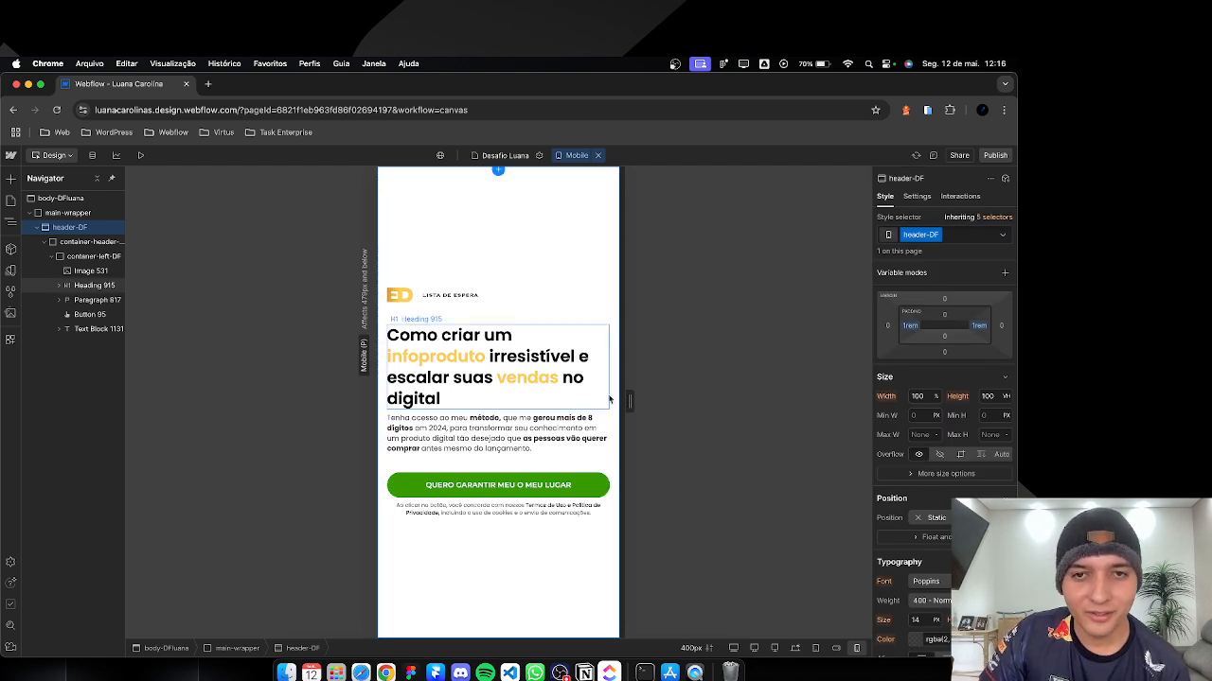
click(522, 318)
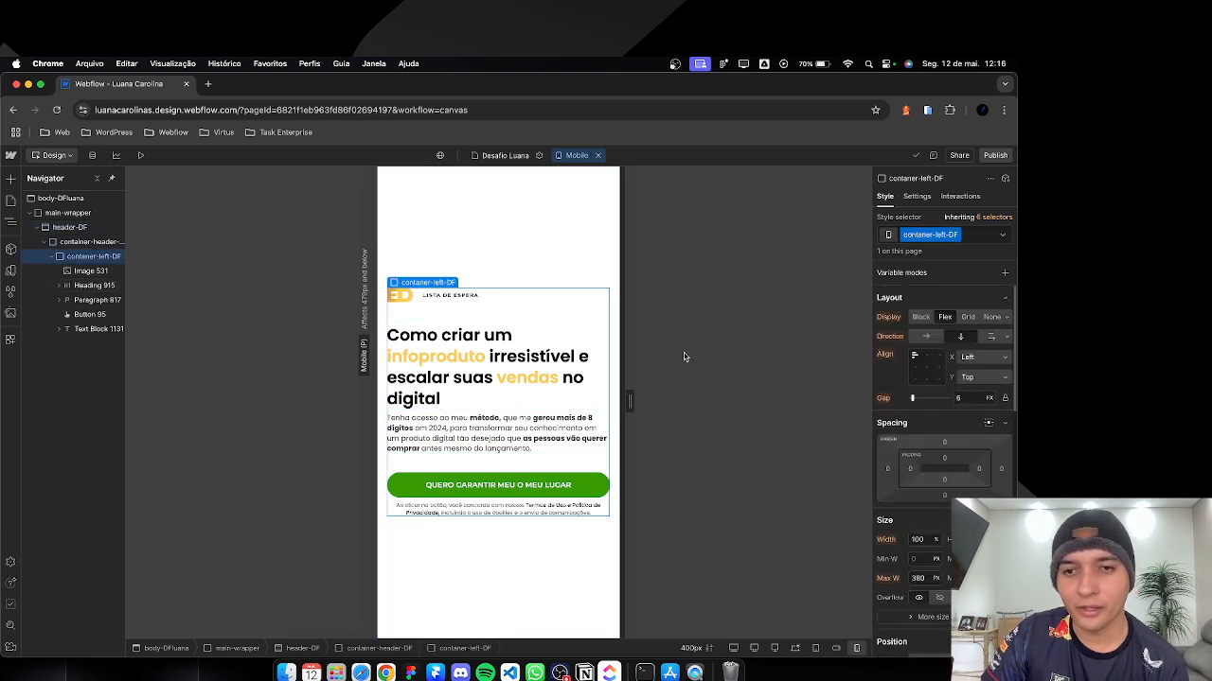
Step: At the mobile landscape breakpoint, make container-header-DF a vertical flex layout and center the contents of both it and container-left-DF horizontally
click(835, 649)
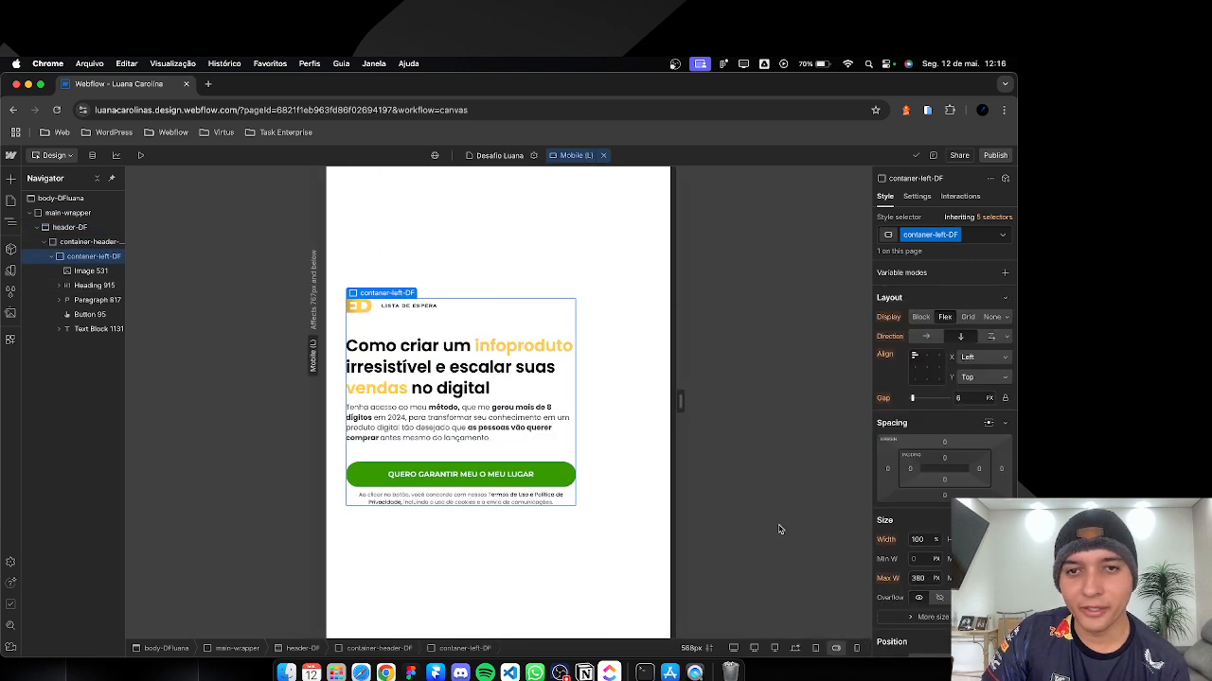
click(618, 338)
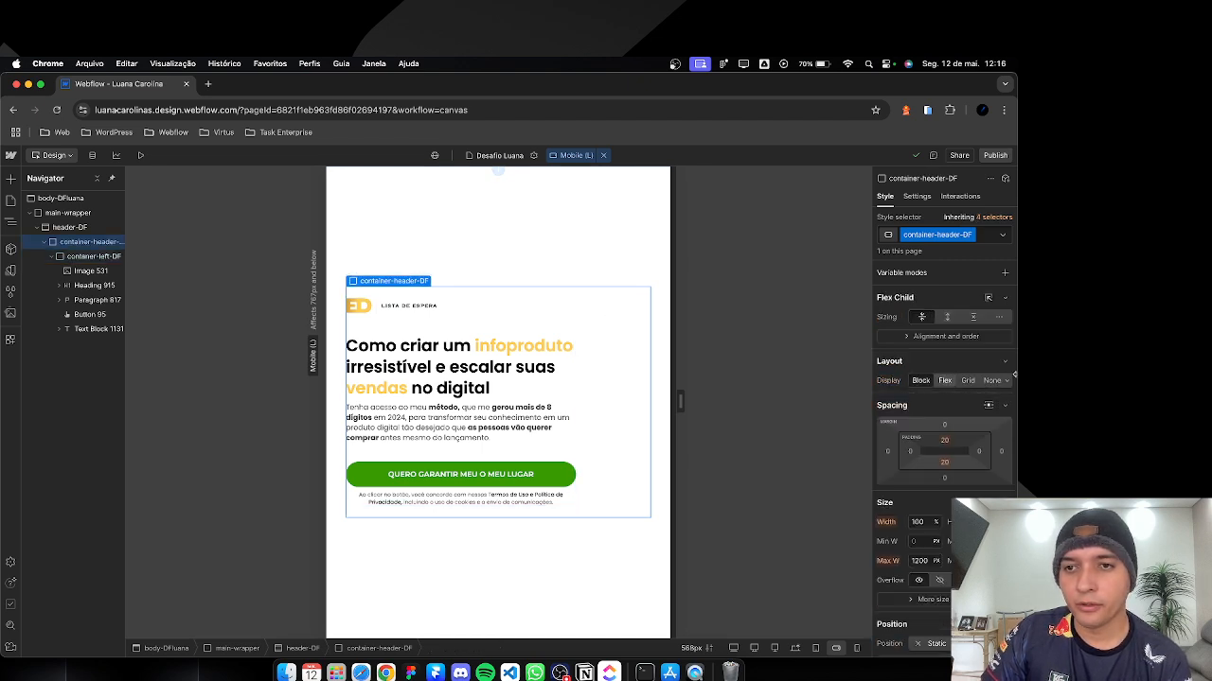
click(920, 380)
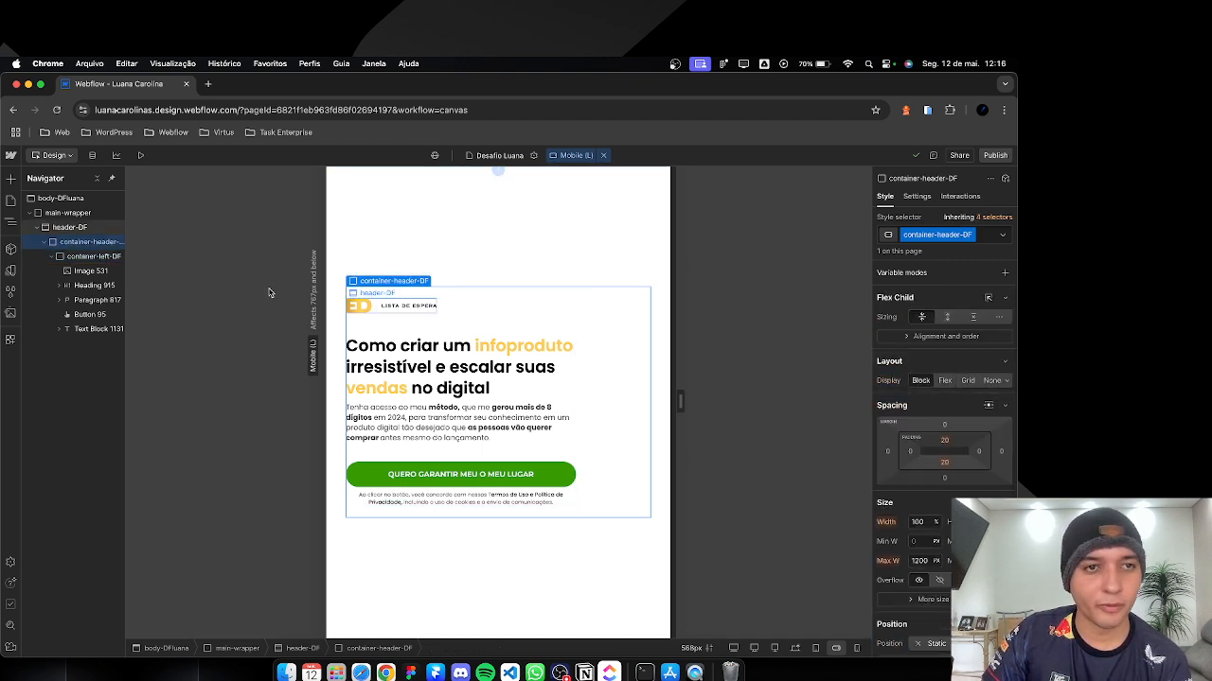
click(945, 381)
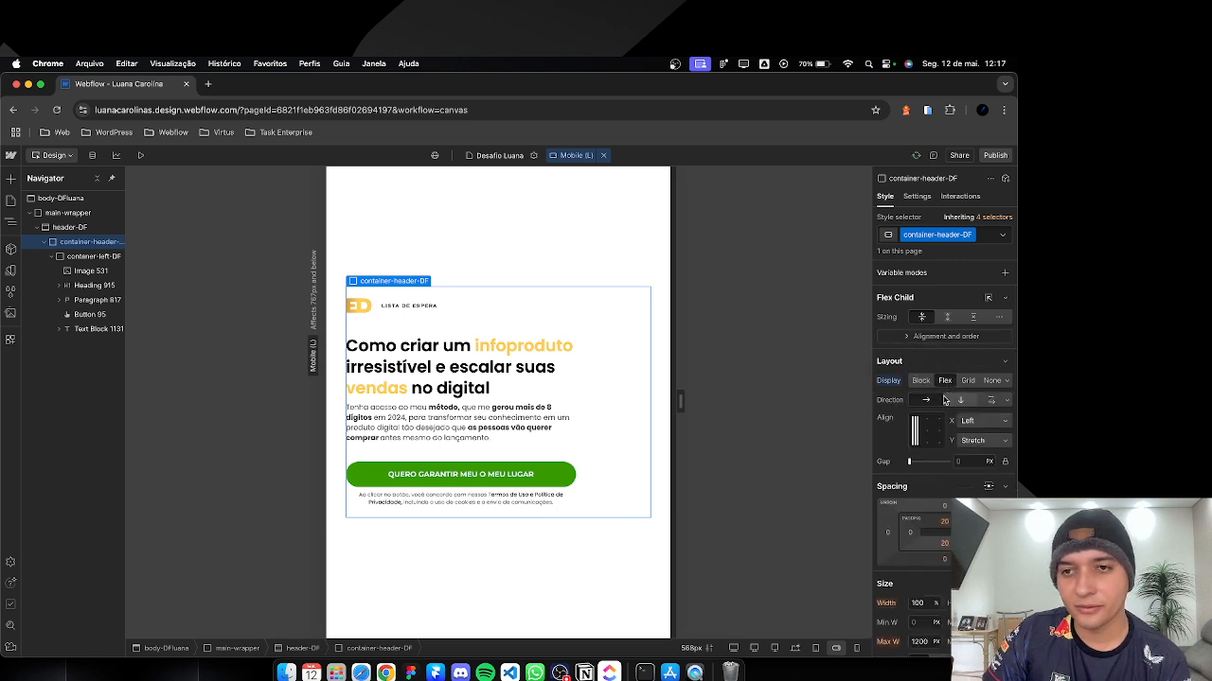
click(959, 400)
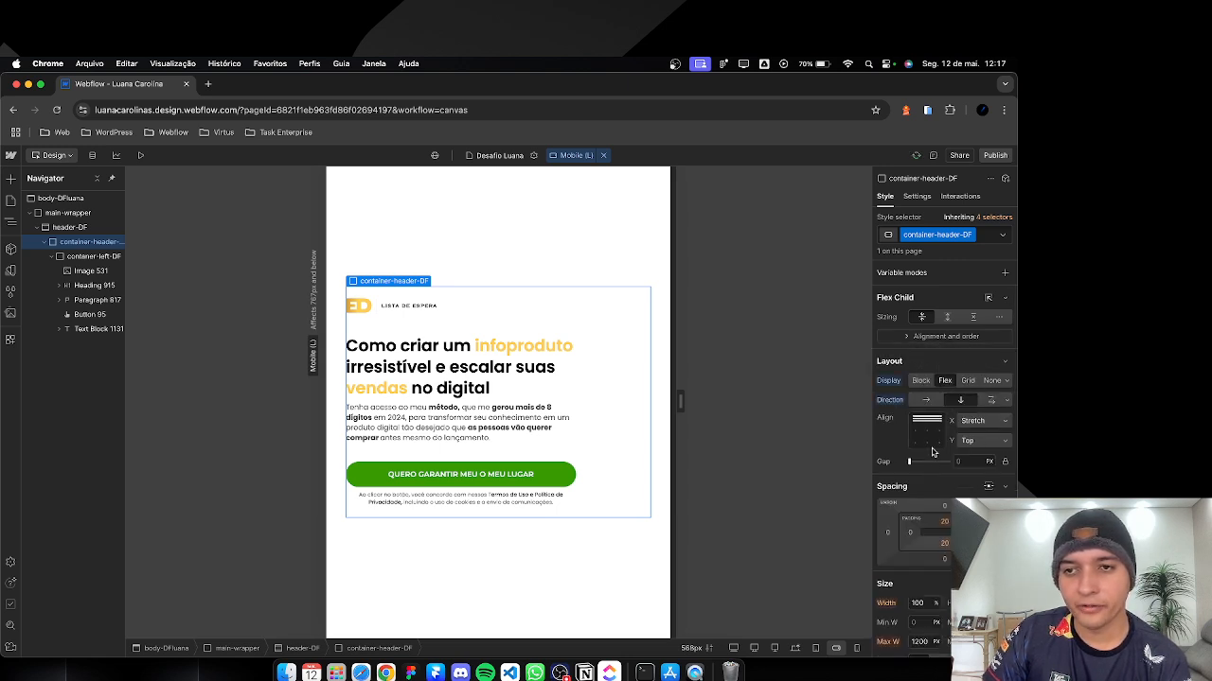
click(928, 420)
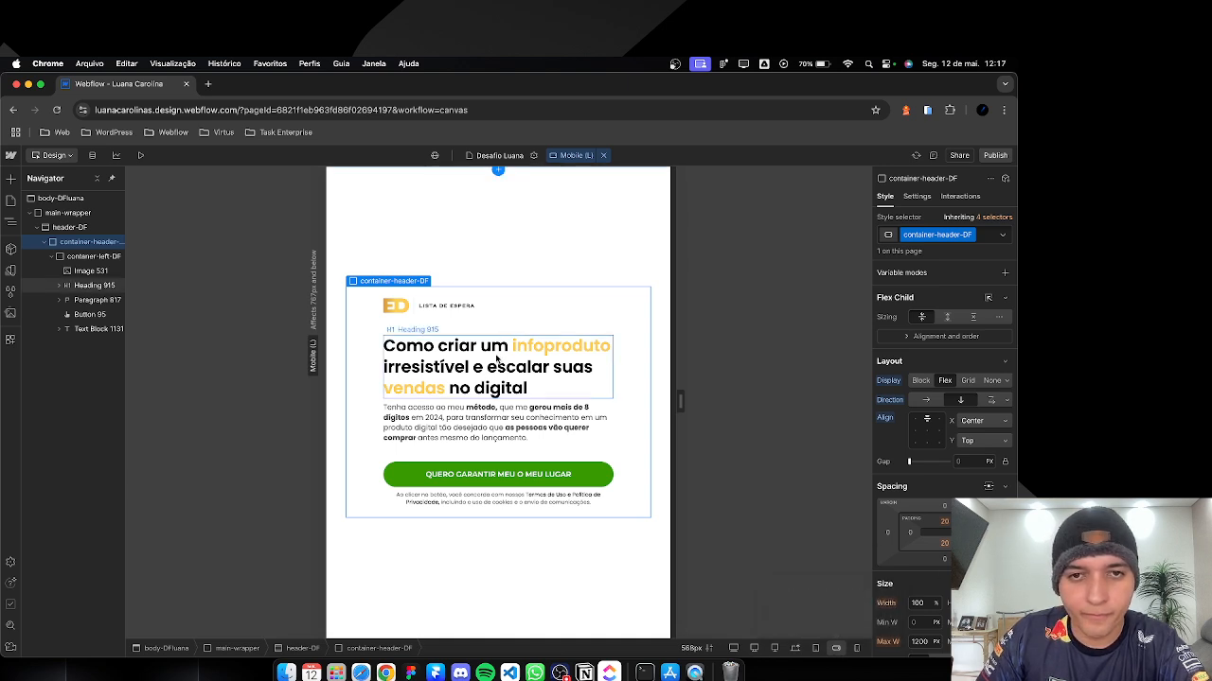
click(557, 314)
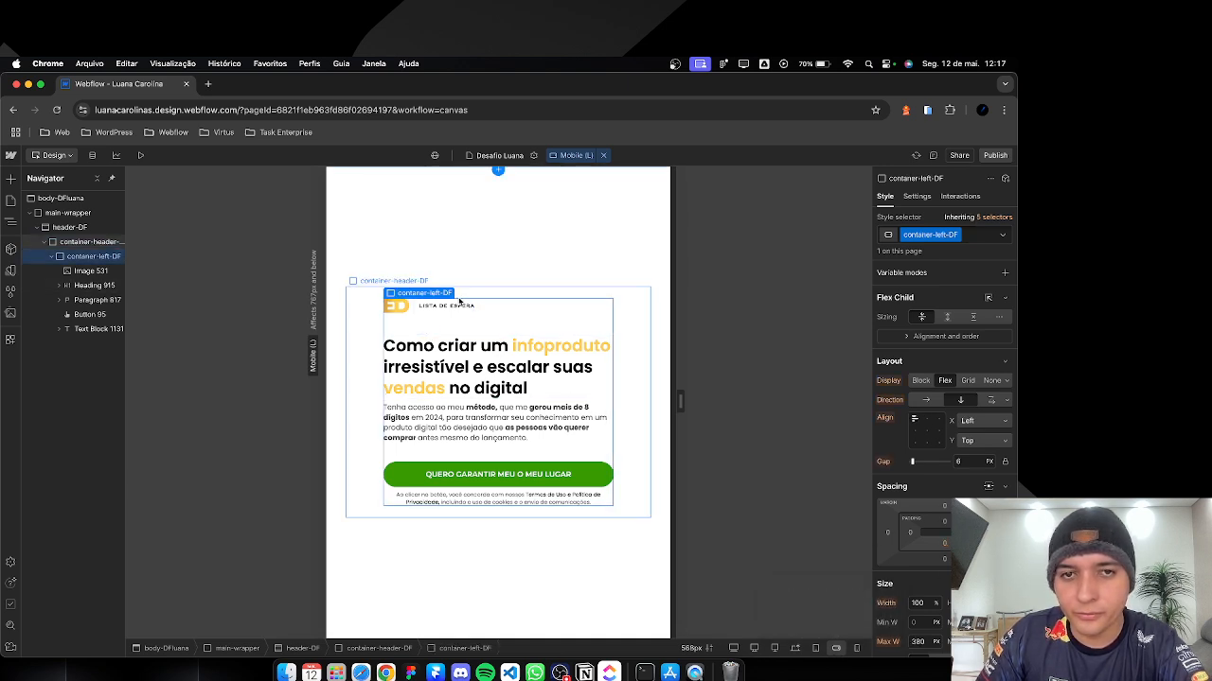
click(927, 422)
Step: Center the text of the main heading and the description paragraph at the mobile landscape breakpoint
click(584, 346)
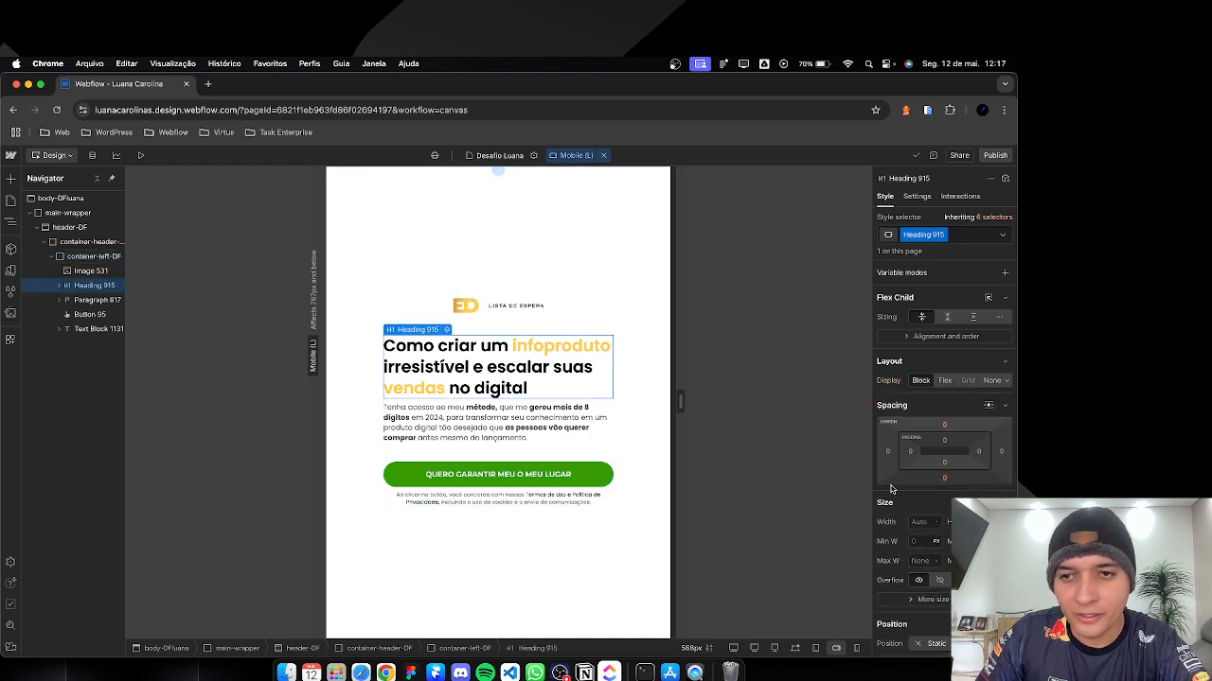
scroll(889, 489, down, 5)
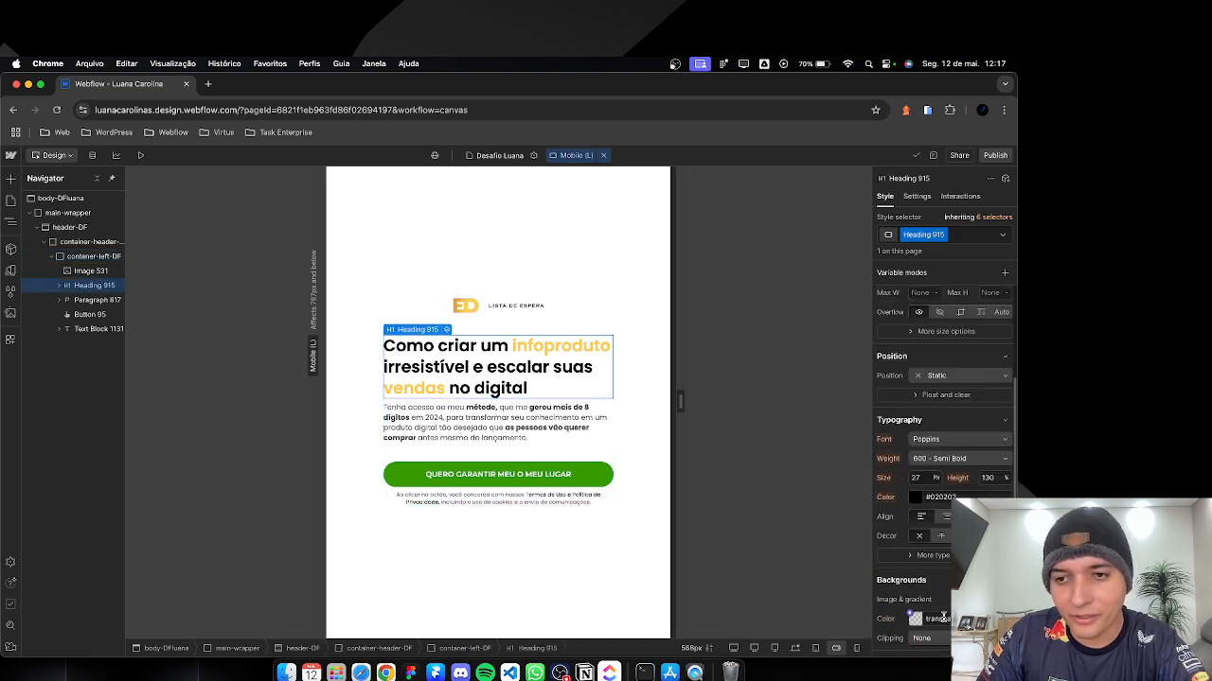
click(947, 517)
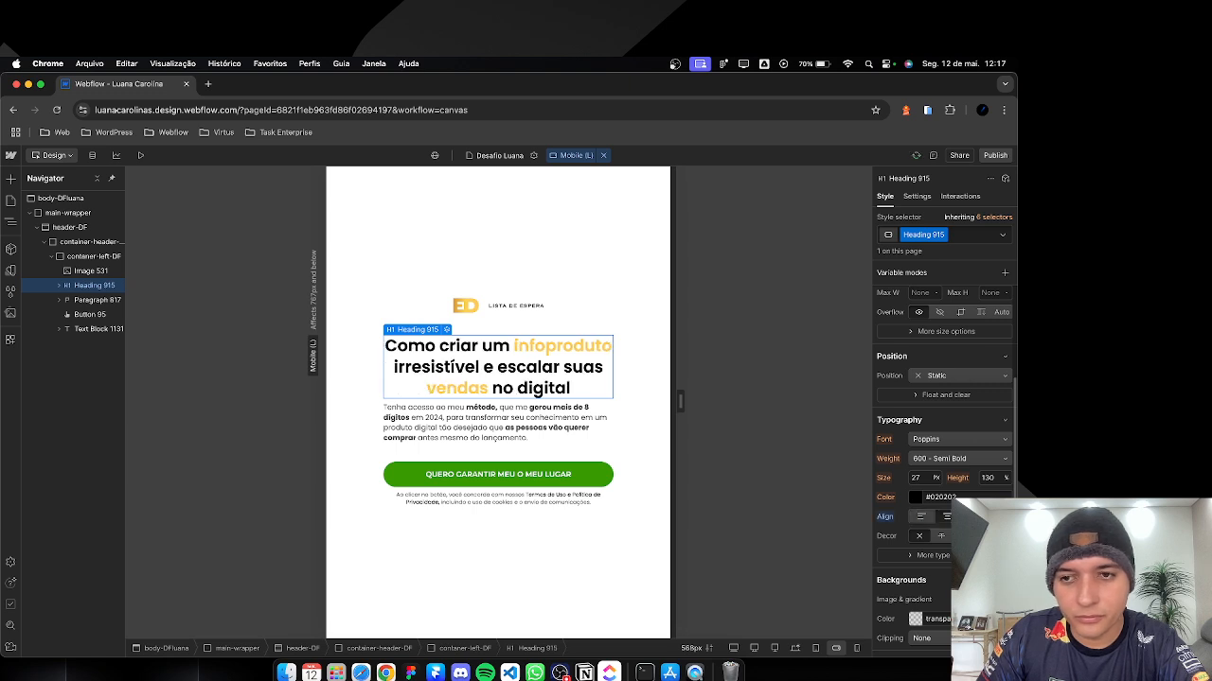
click(481, 407)
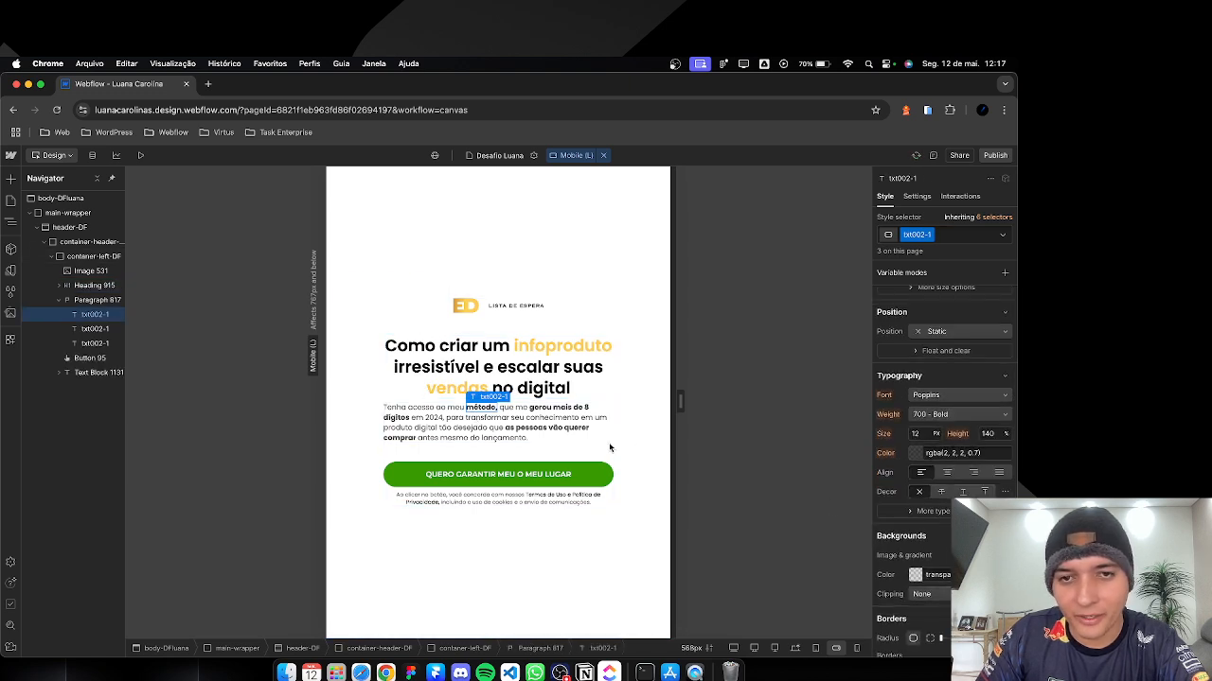
click(435, 423)
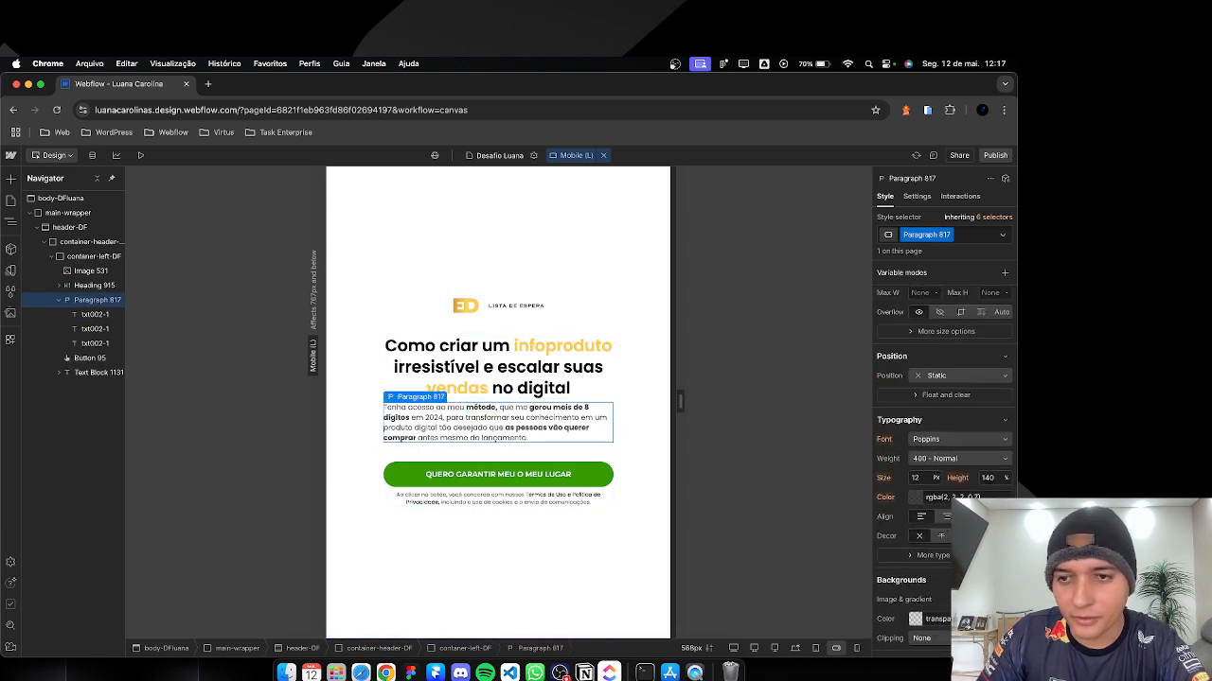
click(945, 517)
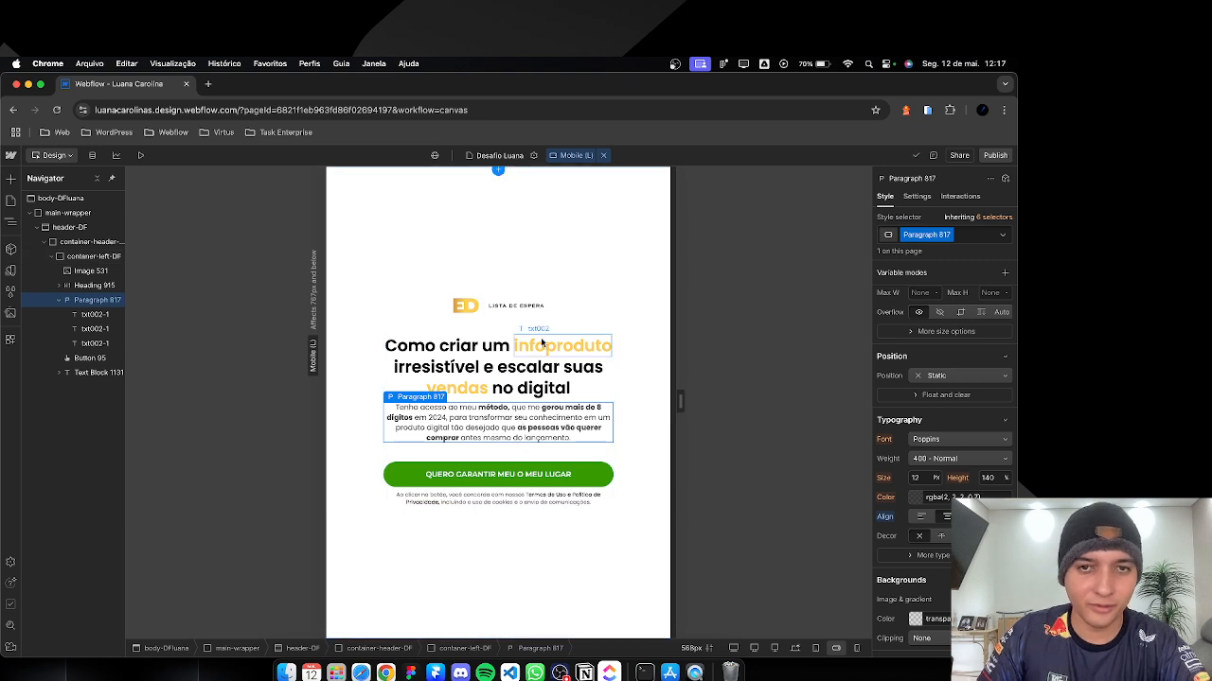
Step: Align the header section's content to the bottom and give the section 3 rem of bottom padding
click(557, 254)
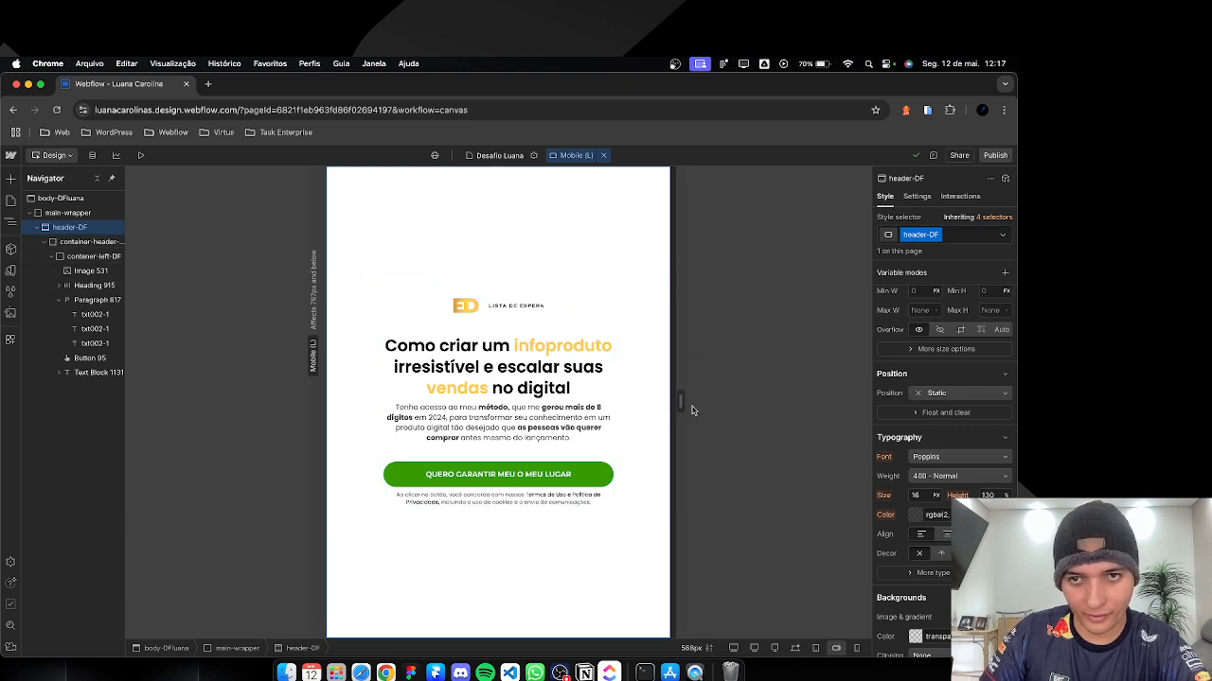
scroll(976, 447, up, 5)
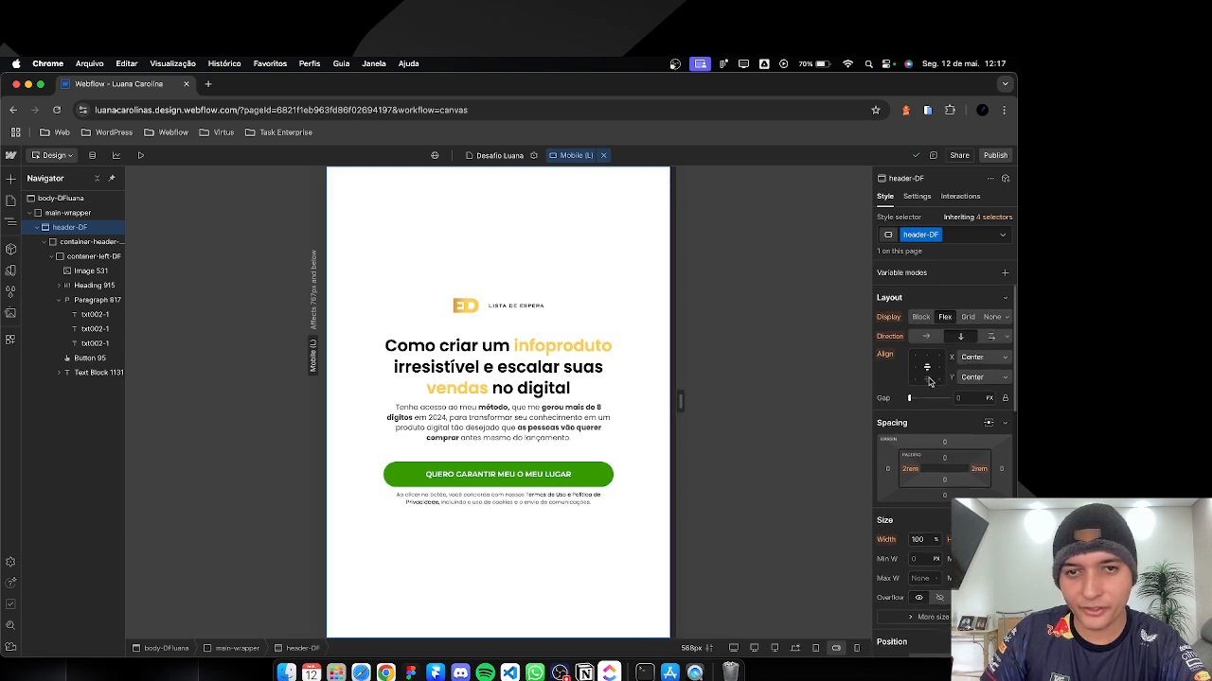
click(928, 379)
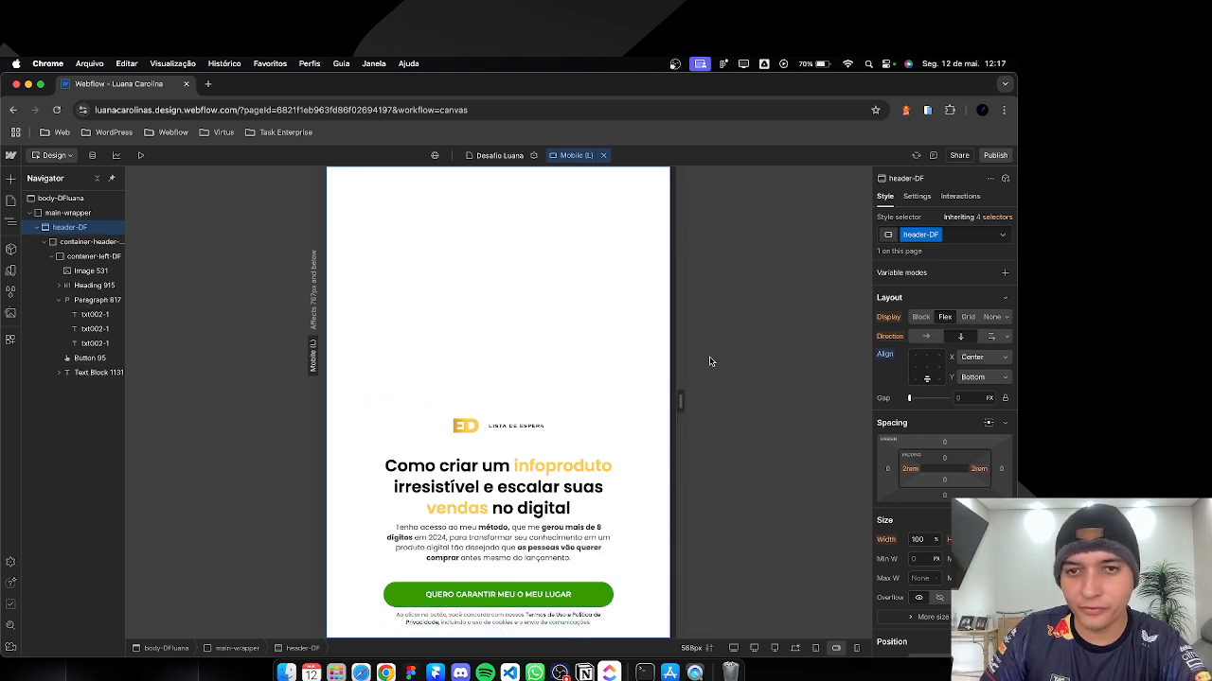
click(945, 484)
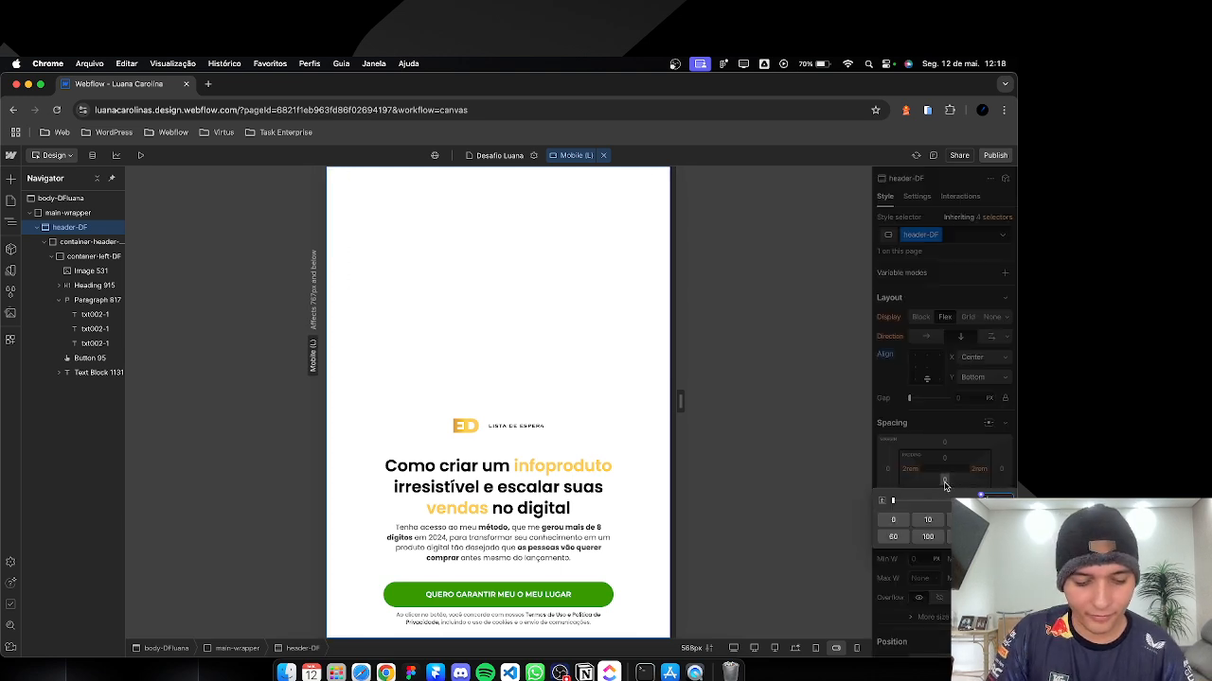
click(859, 446)
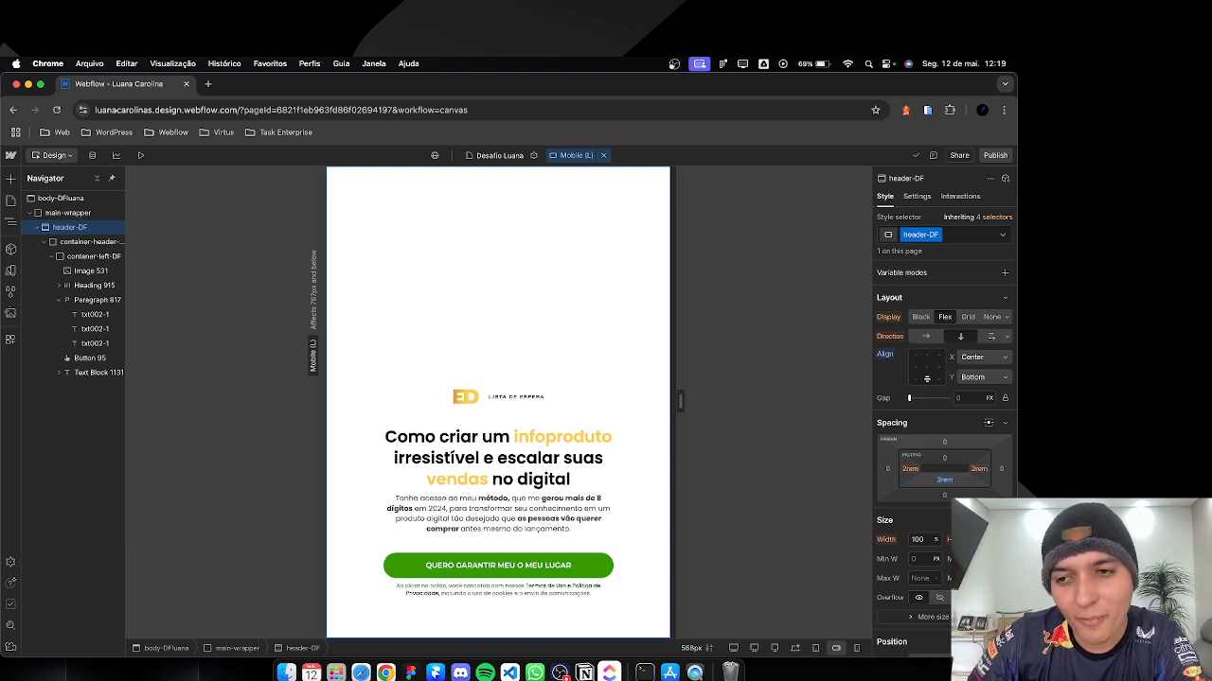
Step: Change the unit of the header section's height at the mobile landscape breakpoint and check where the section ends
click(983, 469)
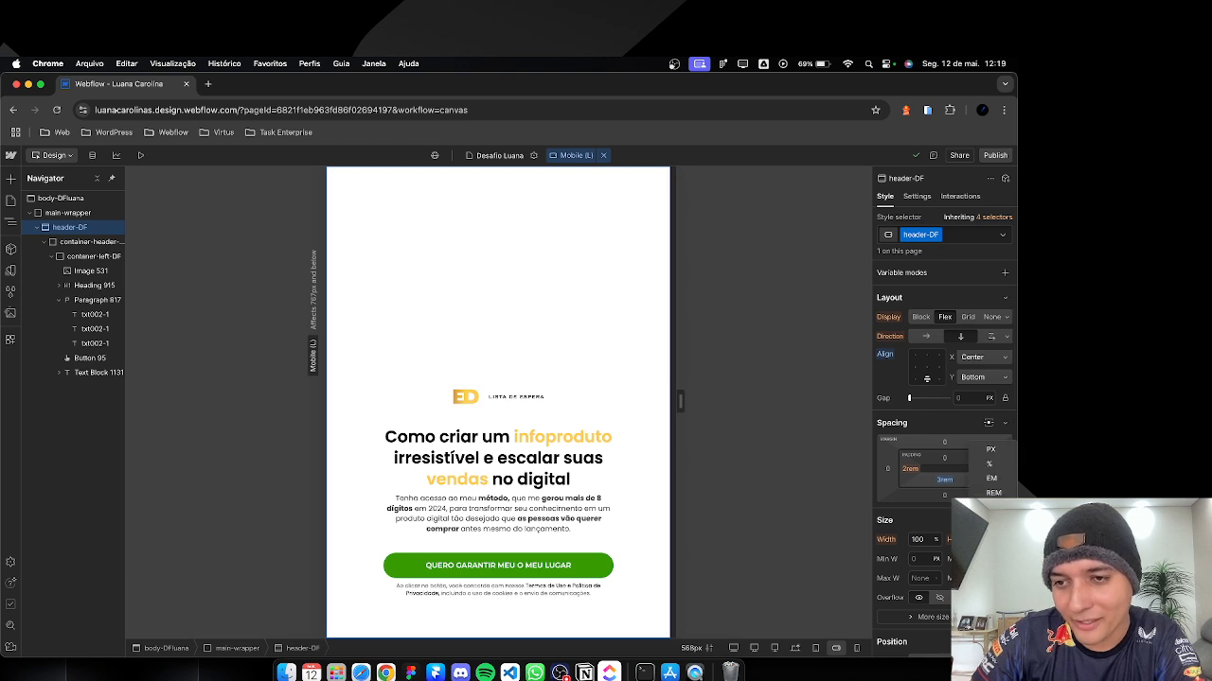
click(992, 491)
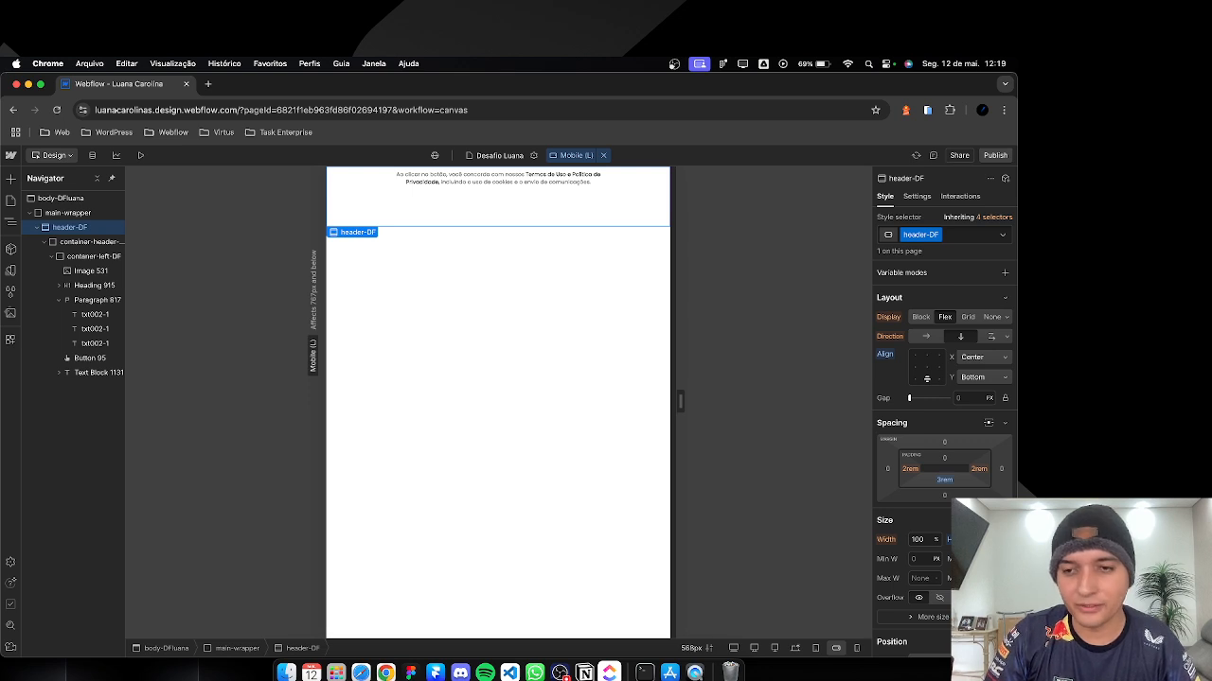
scroll(498, 402, down, 3)
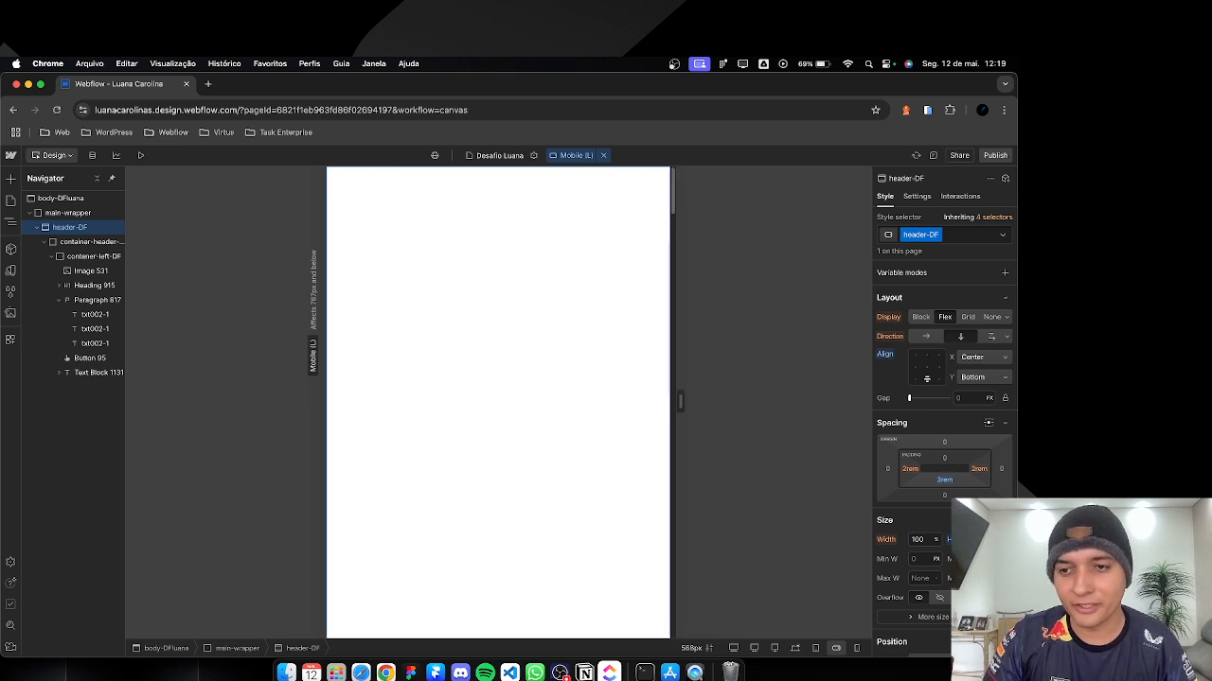
scroll(498, 402, up, 3)
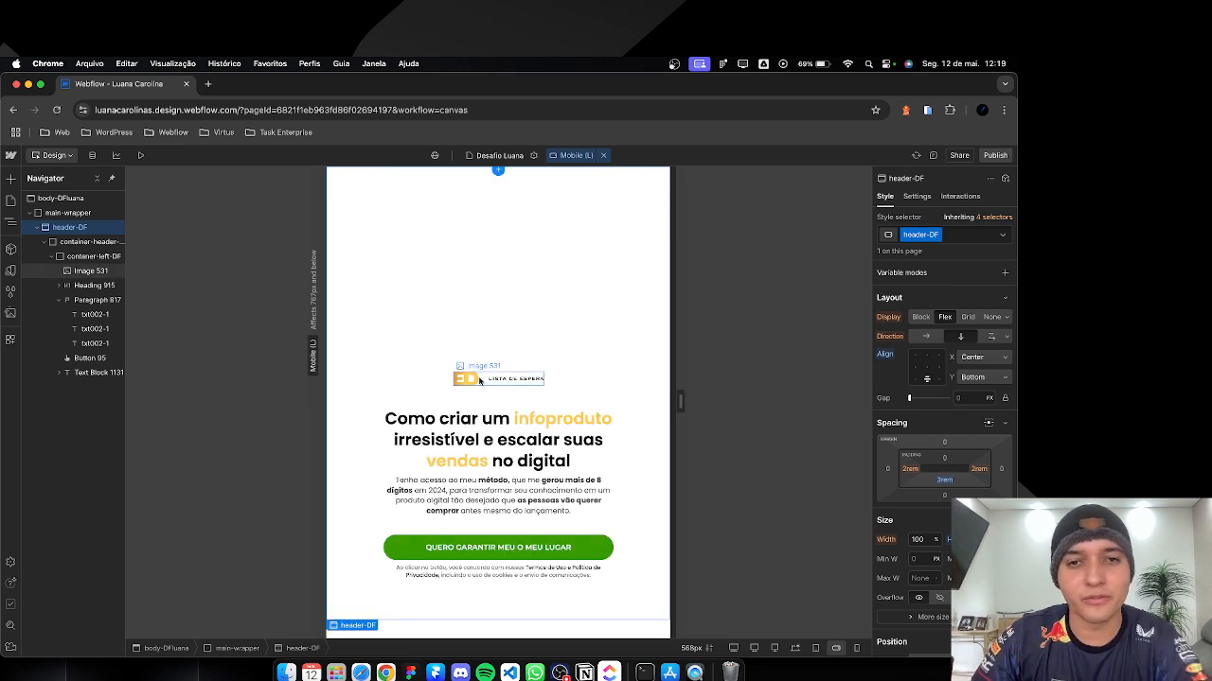
Step: Set the main heading's font size to 6.5 vw at the mobile portrait breakpoint and test it on a canvas narrowed to about 382 px
click(856, 649)
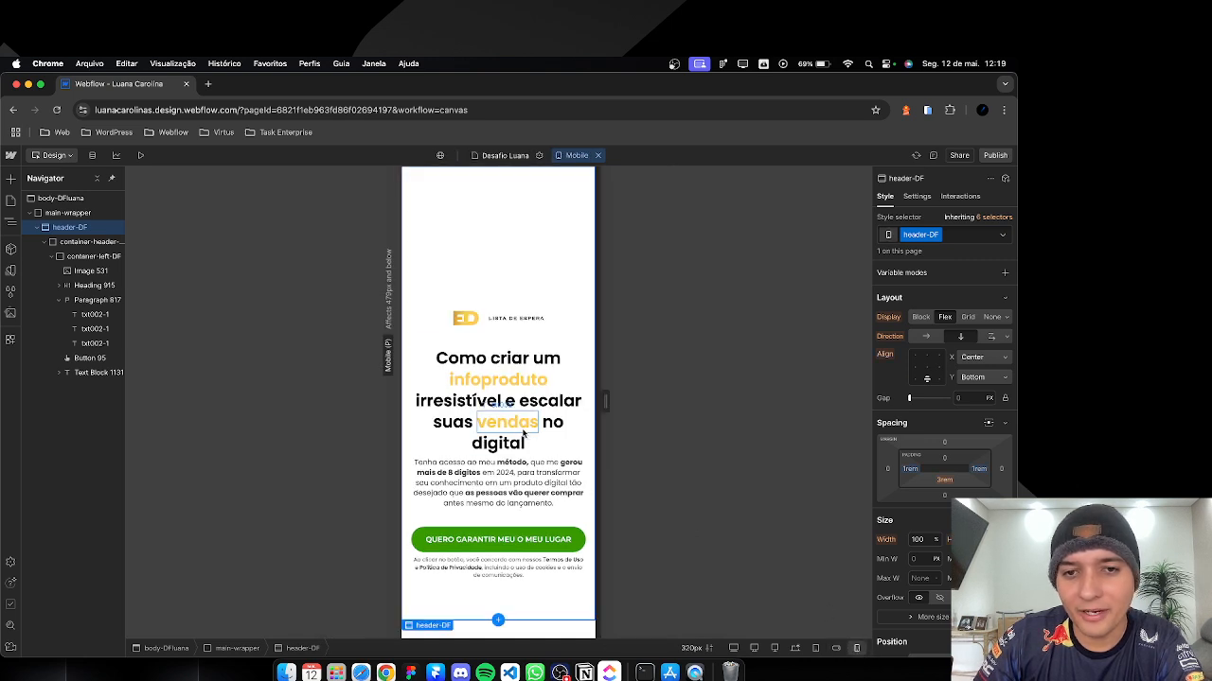
drag(605, 401, 631, 405)
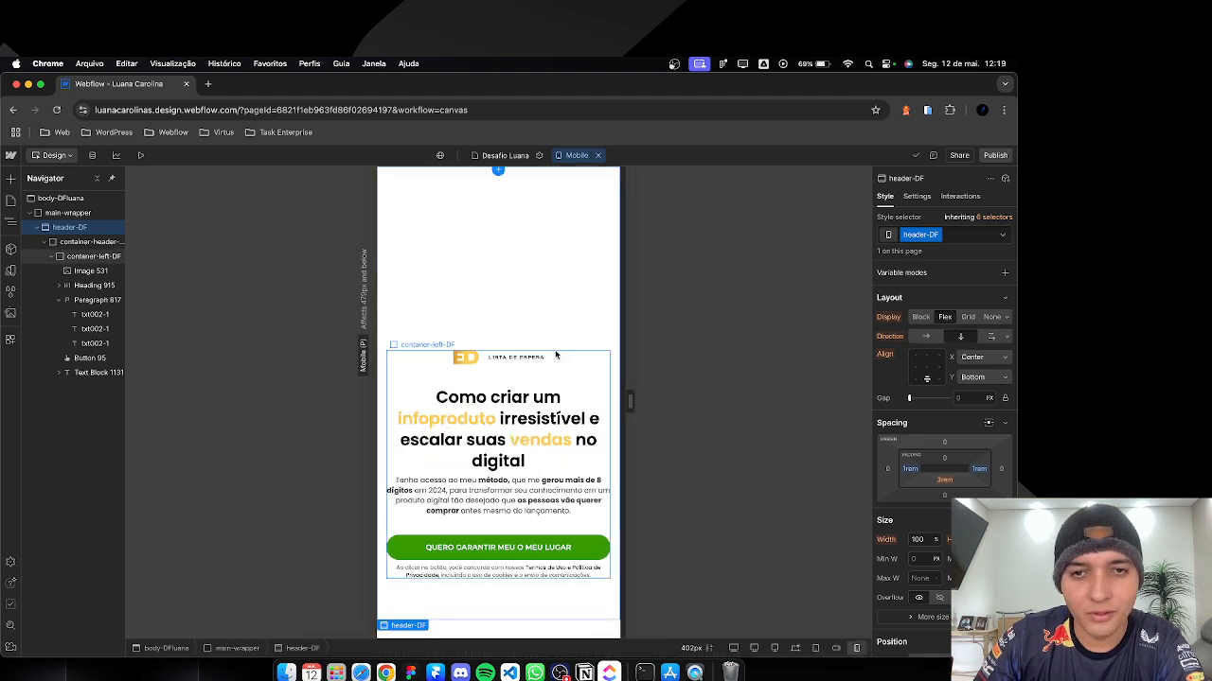
click(544, 421)
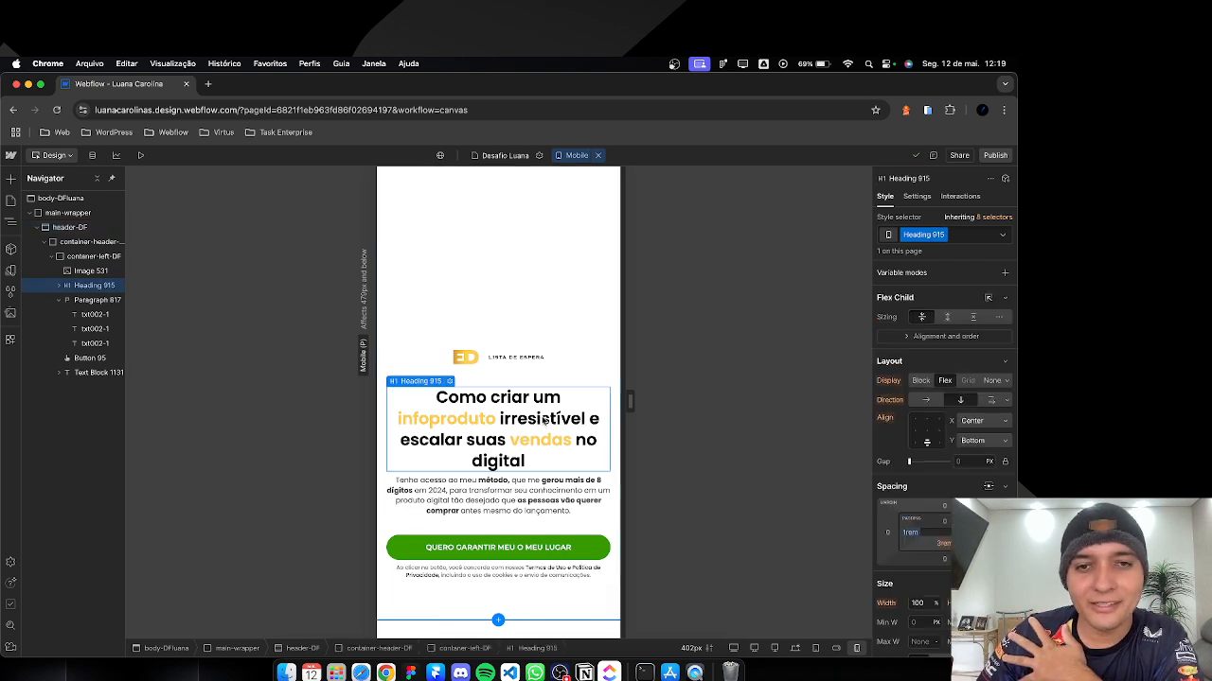
scroll(923, 552, down, 5)
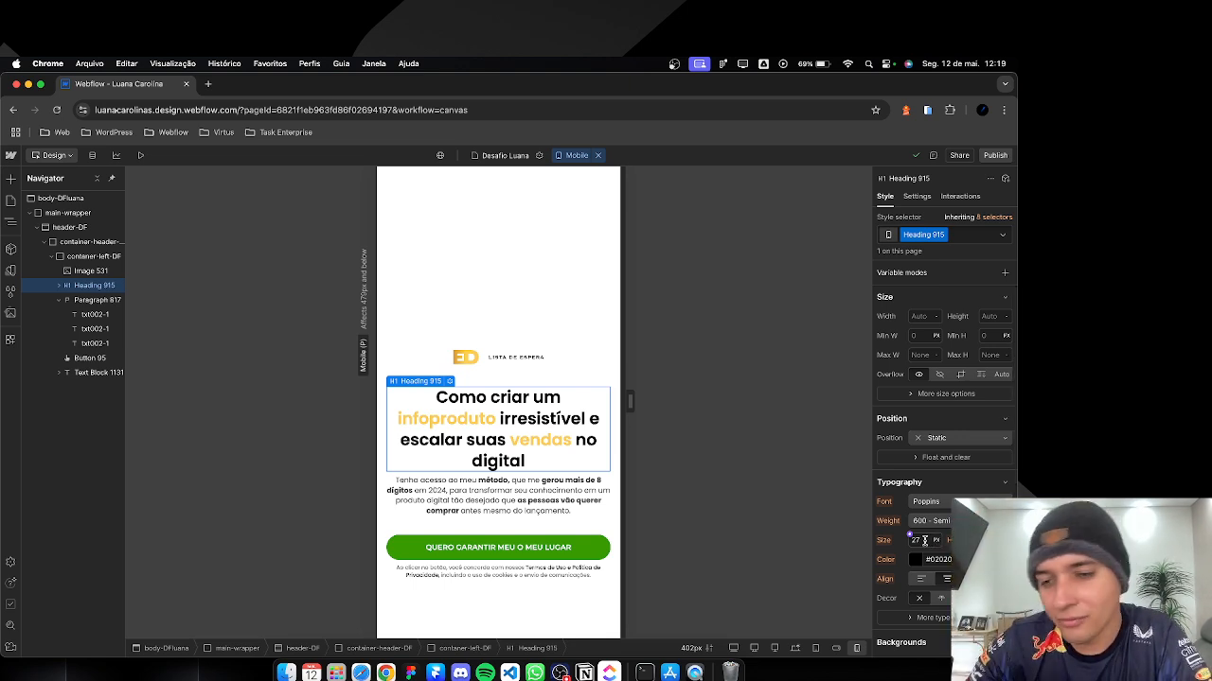
click(925, 541)
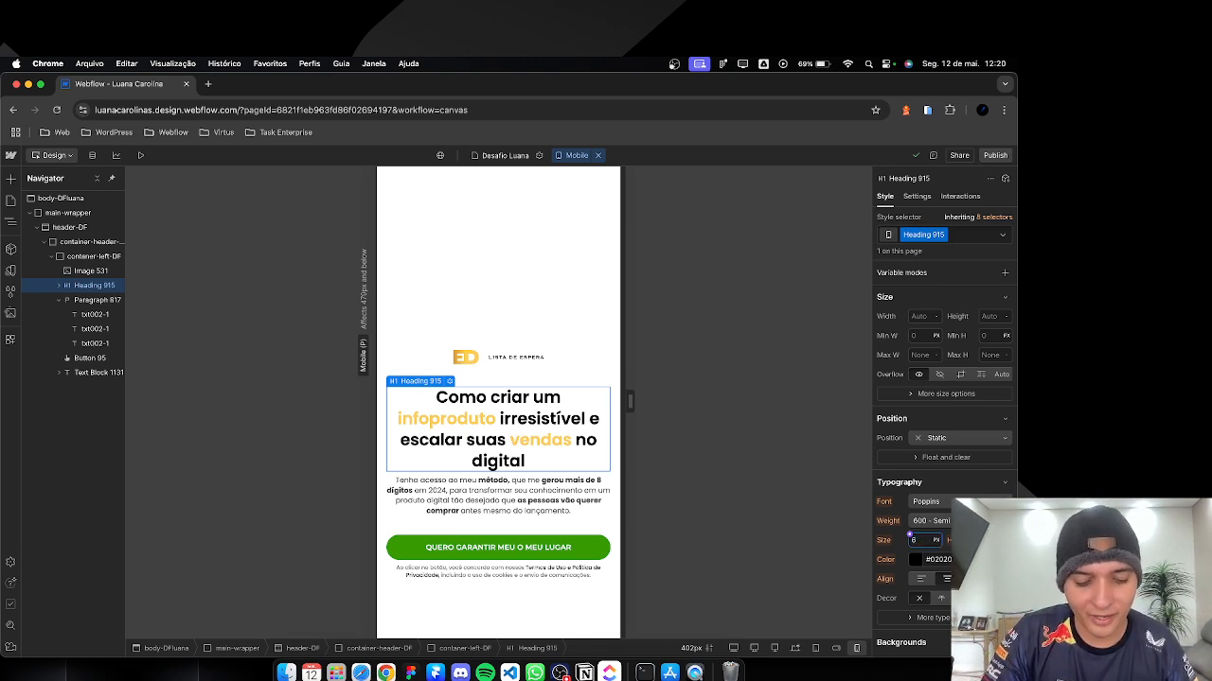
text(8vw)
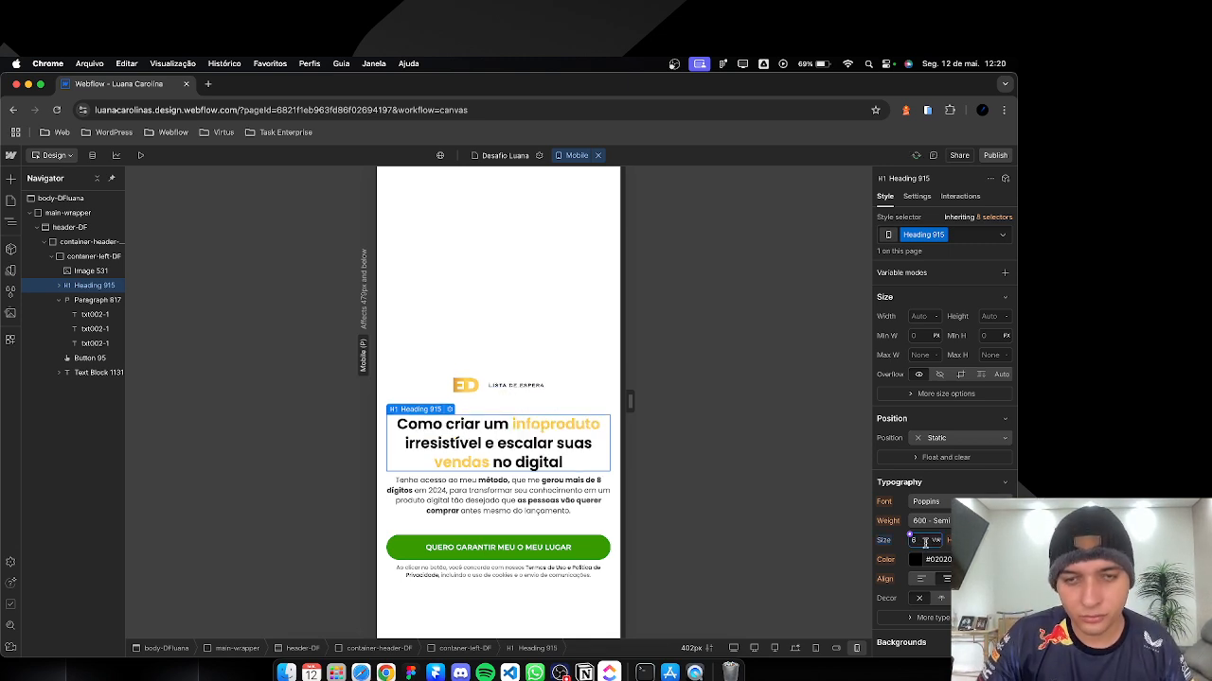
key(Up)
key(Down)
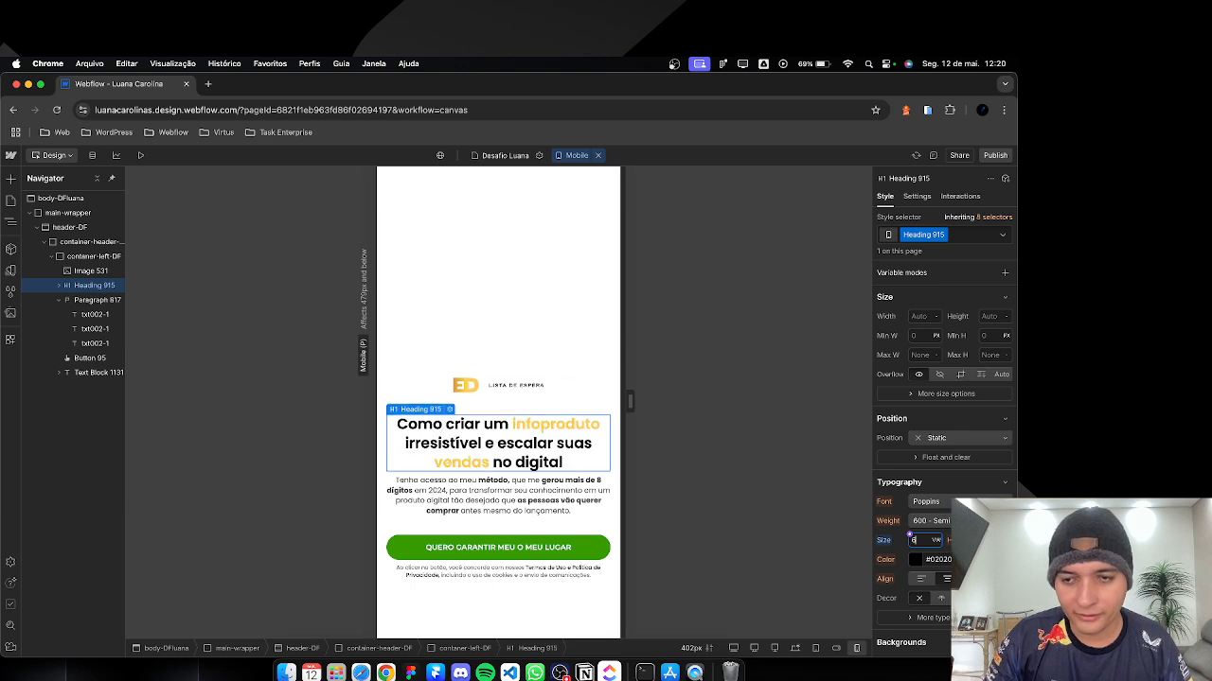
key(Return)
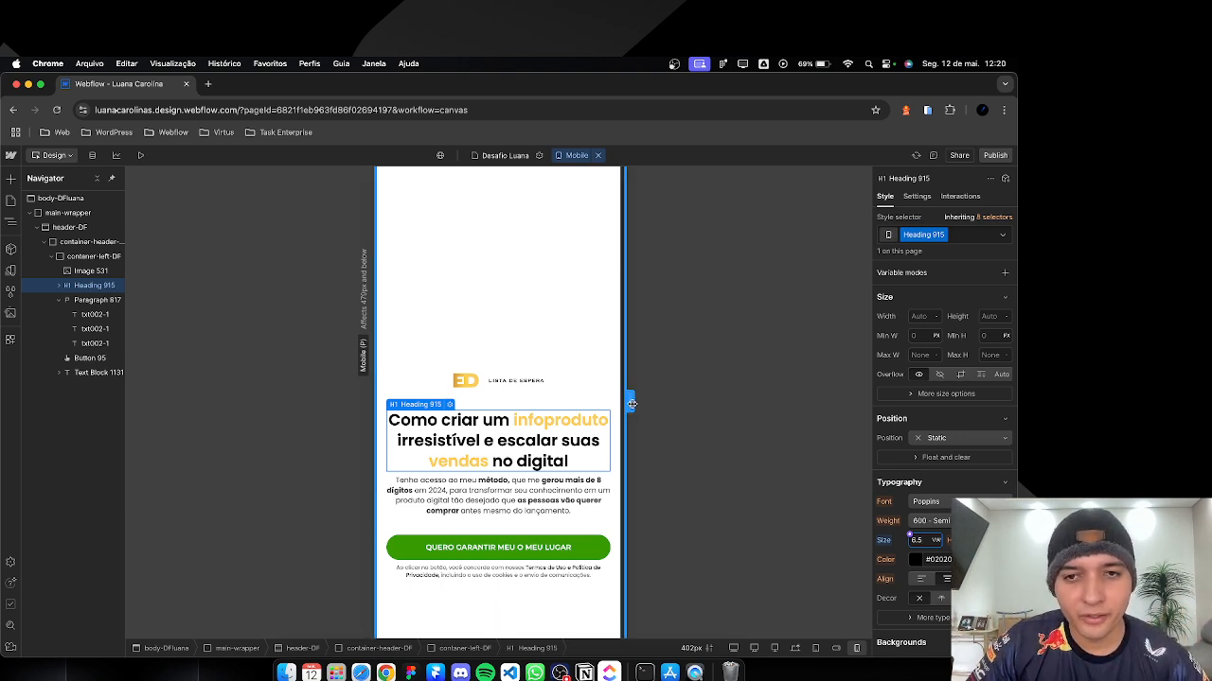
mouse_move(628, 398)
mouse_down()
mouse_move(611, 406)
mouse_move(667, 407)
mouse_move(622, 408)
mouse_up()
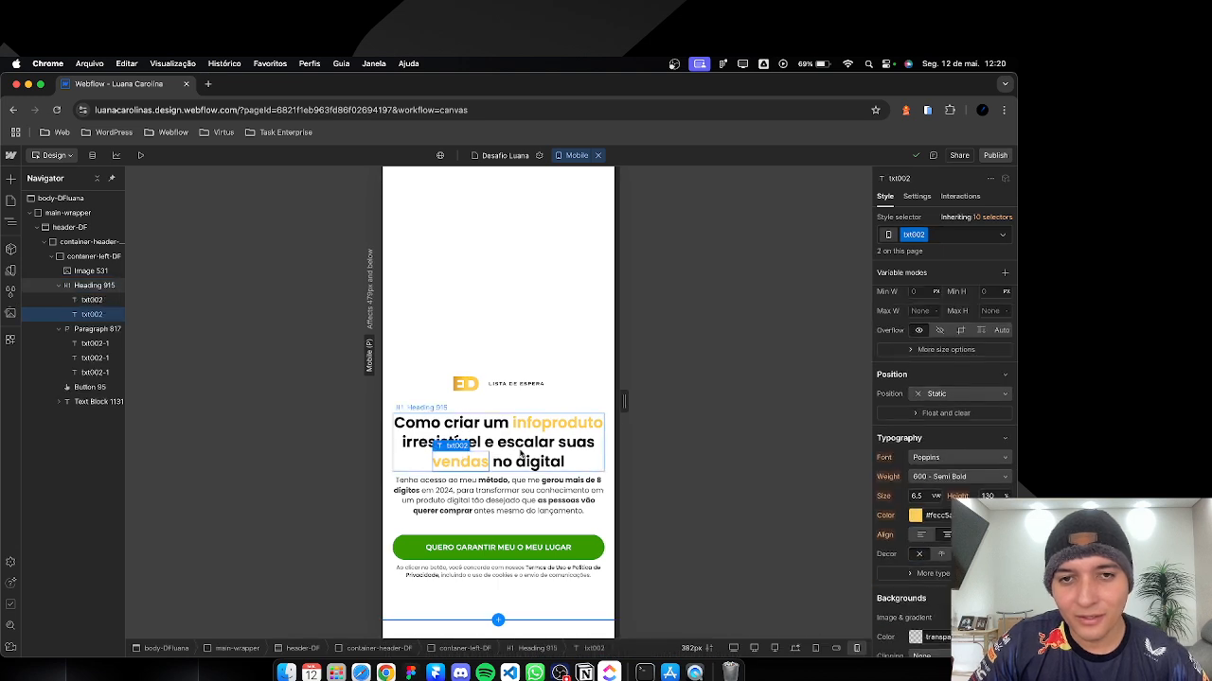
Step: Set the main heading's mobile portrait font size to 6.2 vw and test the fit on a canvas widened to about 440 px
click(917, 540)
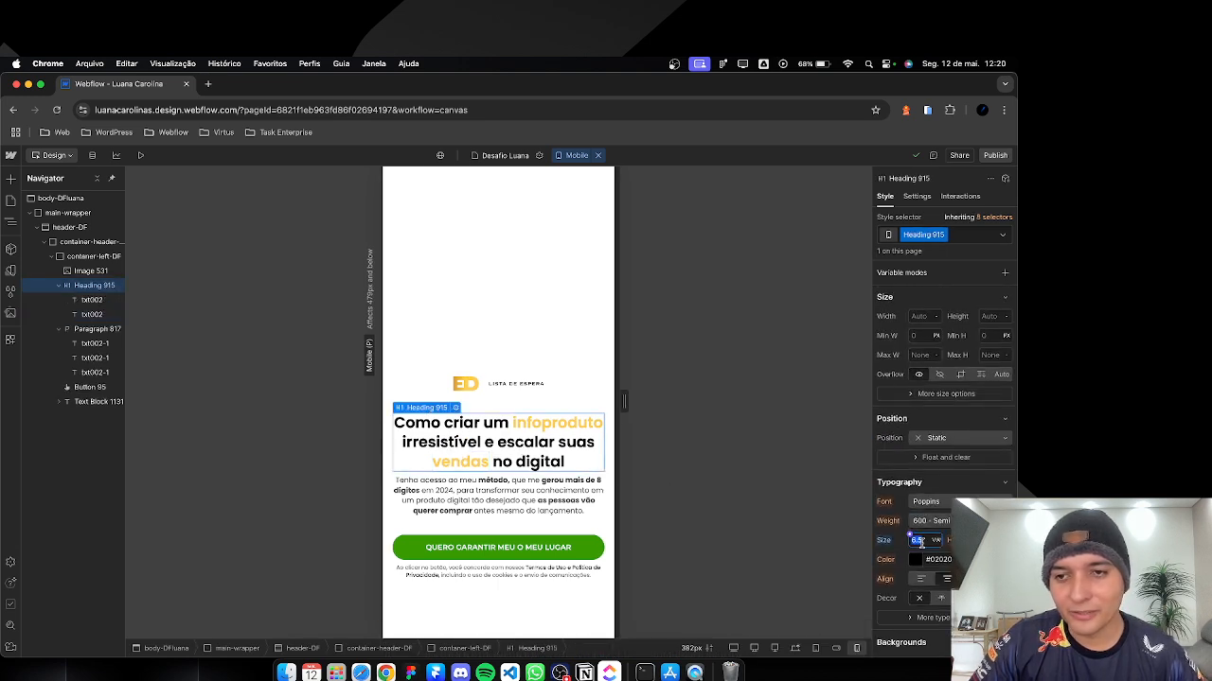
text(6.5)
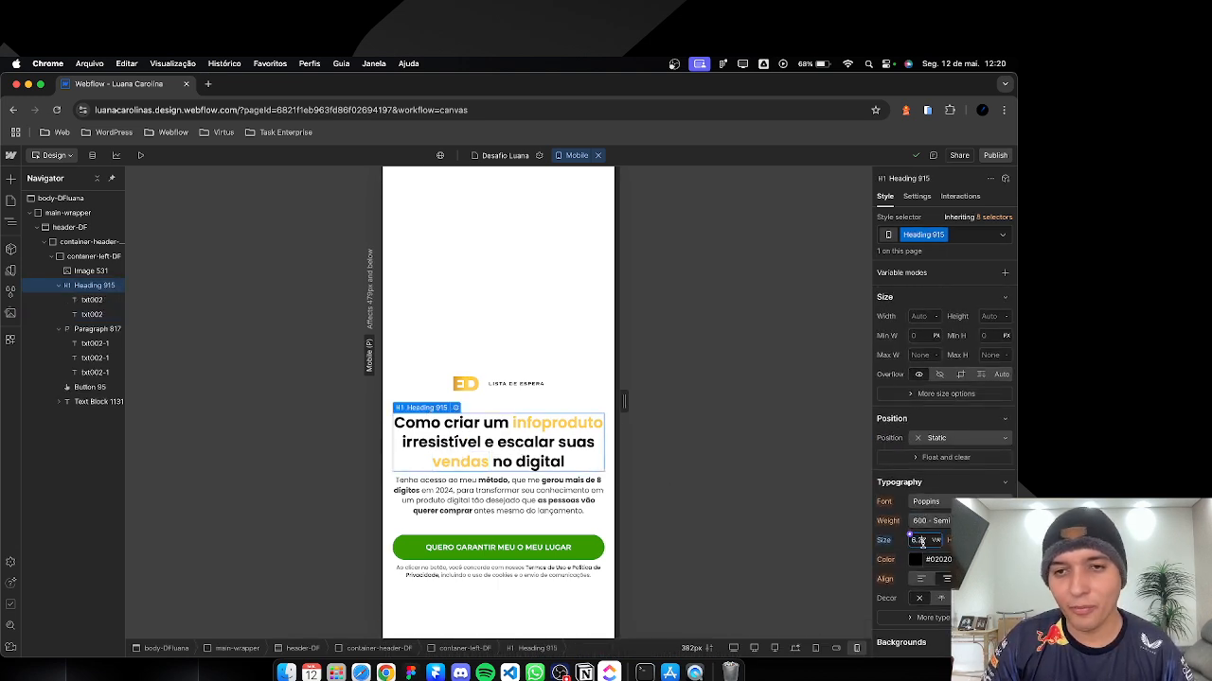
key(Return)
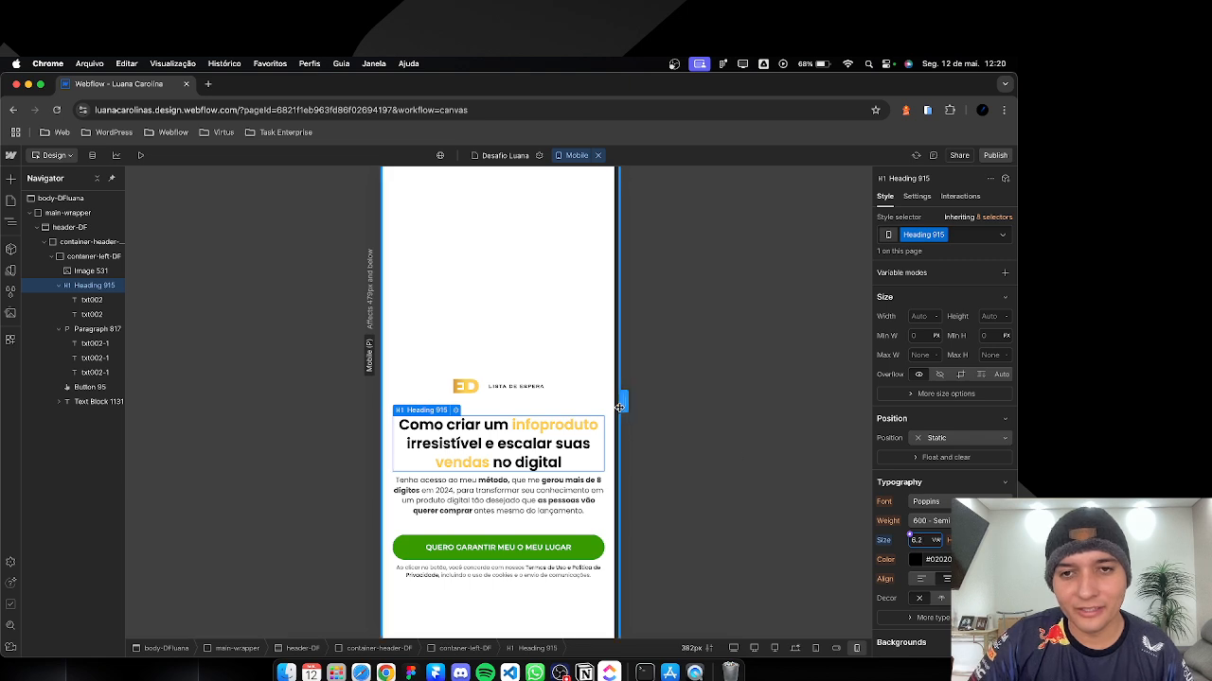
drag(640, 401, 638, 404)
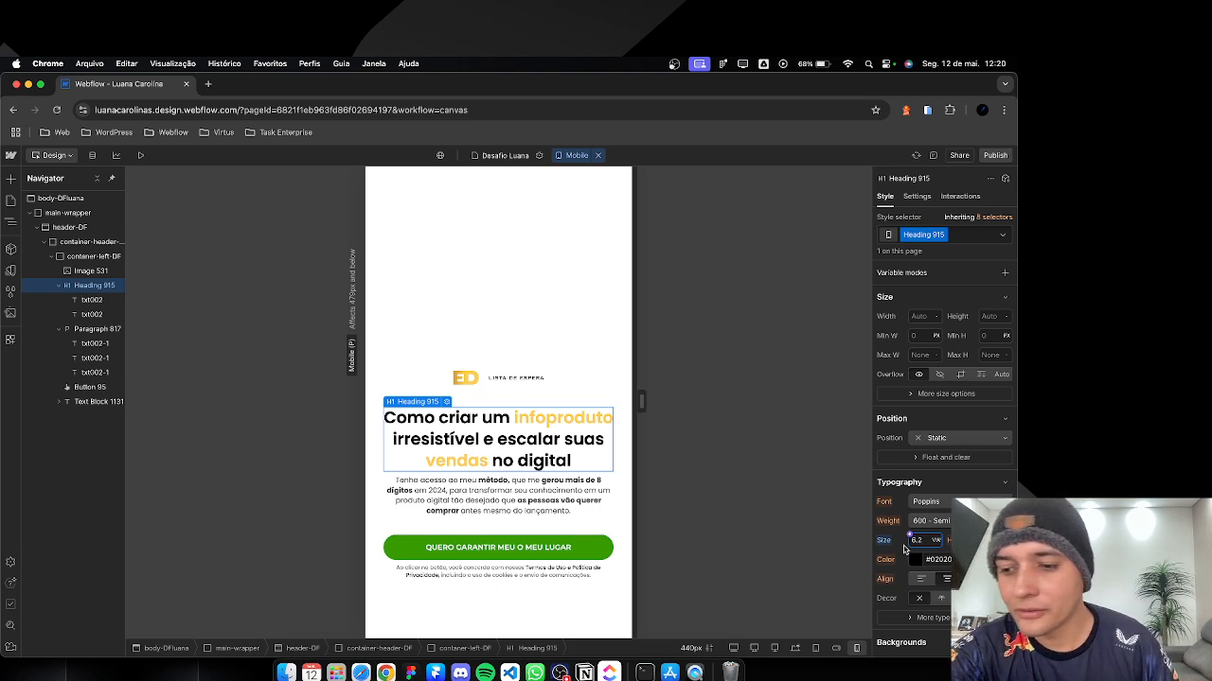
Step: Set the intro paragraph's mobile portrait font size to 10 px and switch it to 4 vw
click(501, 491)
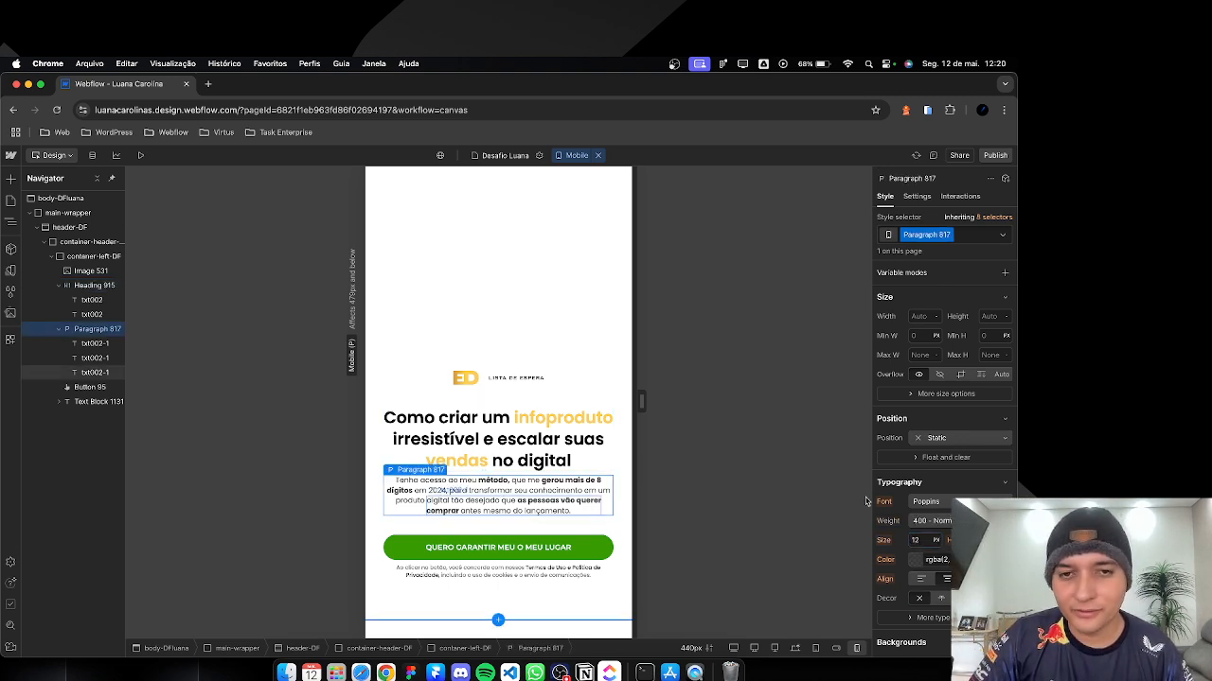
click(914, 539)
text(10)
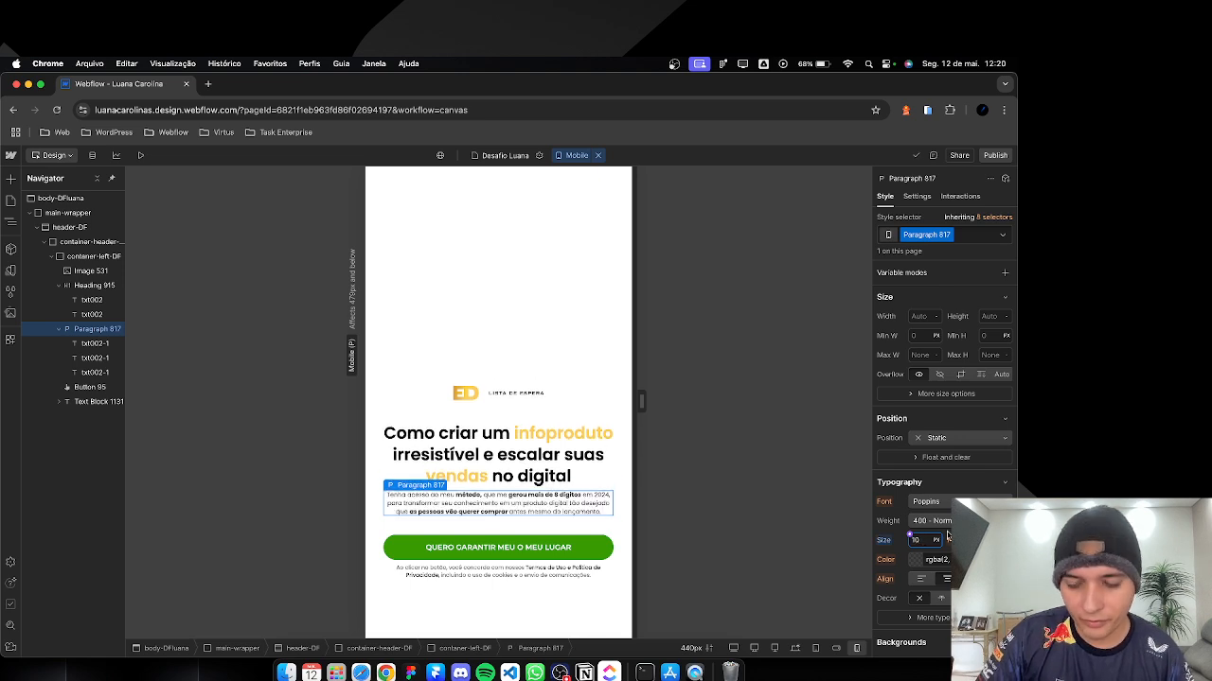
text(4vw)
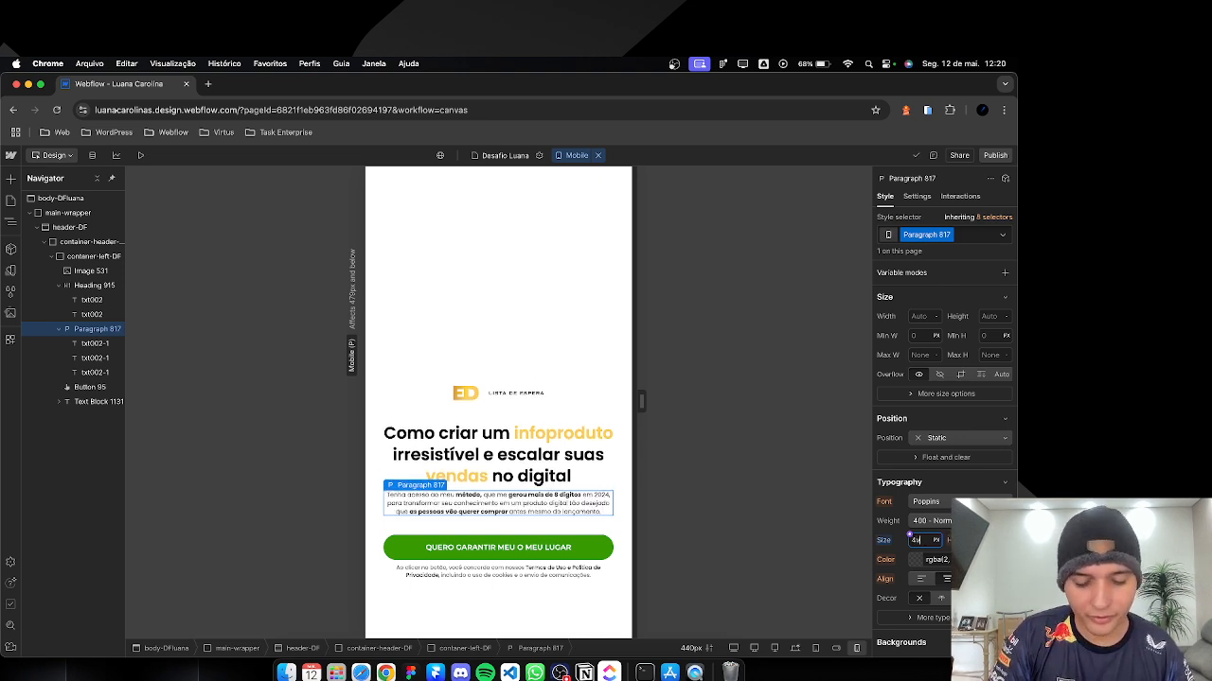
key(Return)
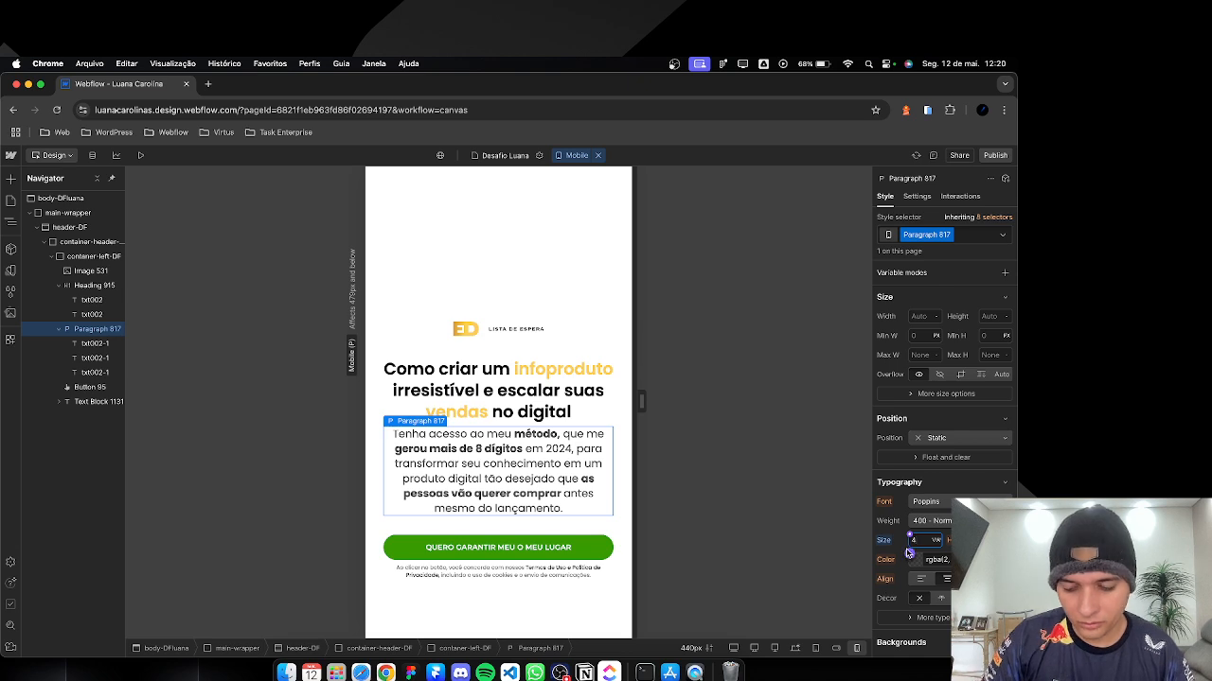
Step: Try smaller intro paragraph font sizes from 2 to 3 vw, testing 3 vw on a canvas narrowed to 375 px
text(3)
text(2)
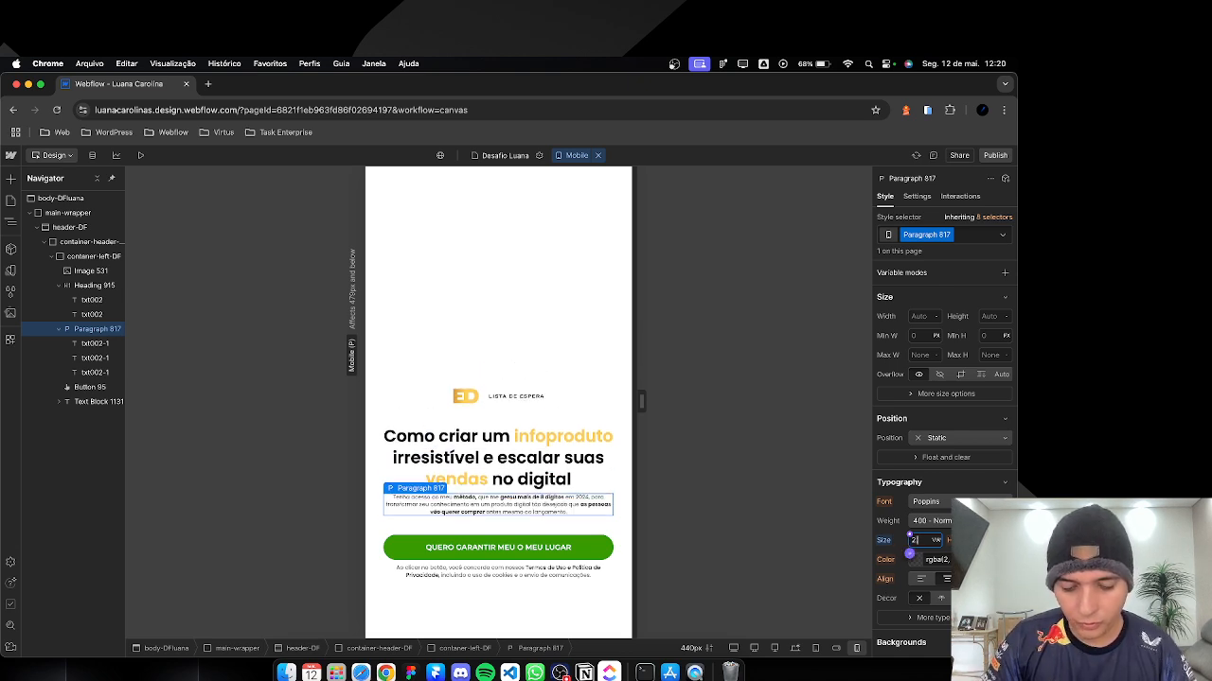
text(.8)
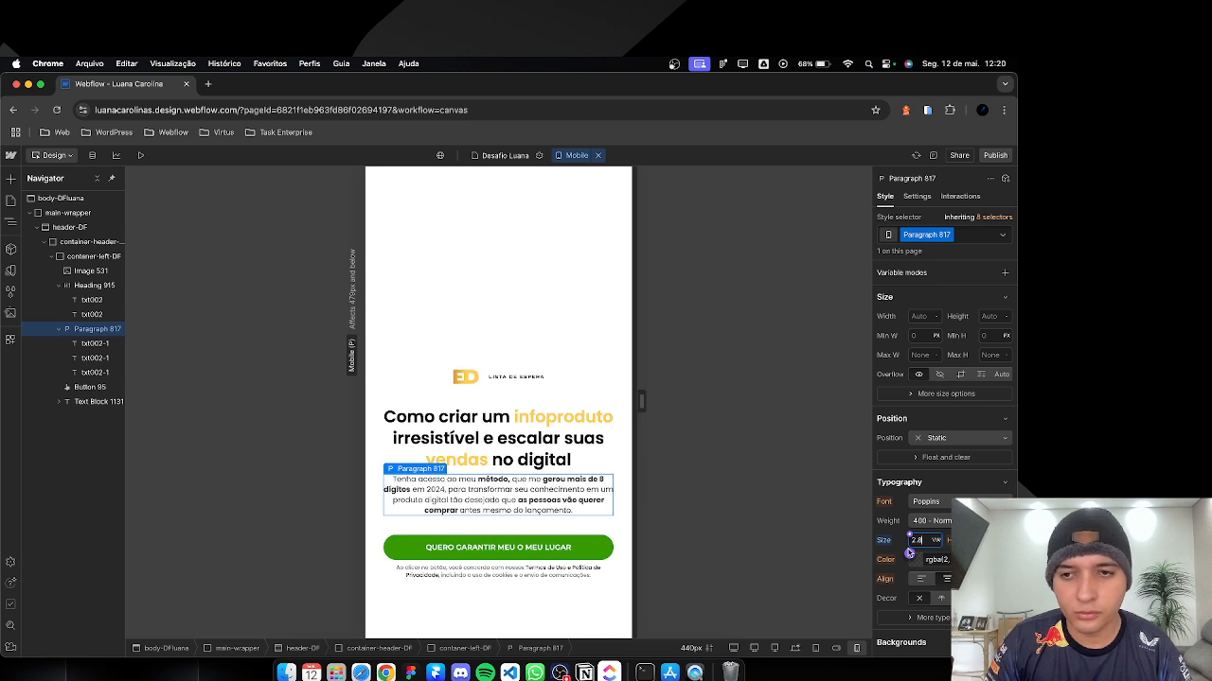
key(BackSpace)
text(6)
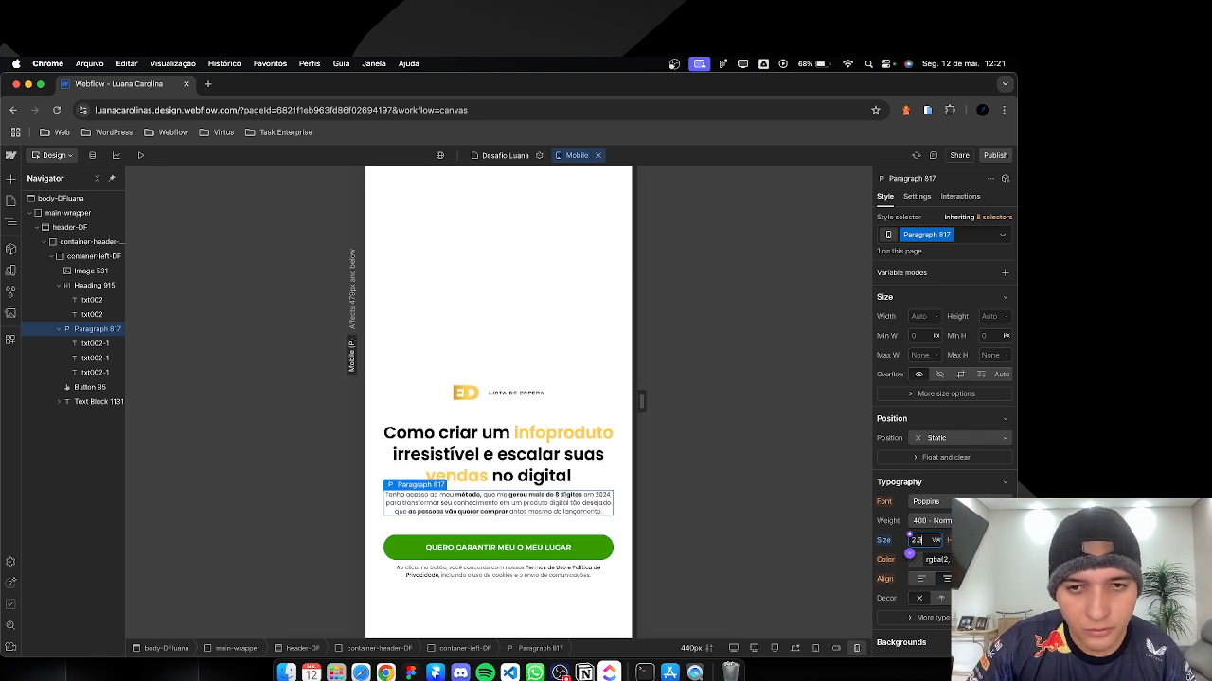
drag(642, 401, 627, 401)
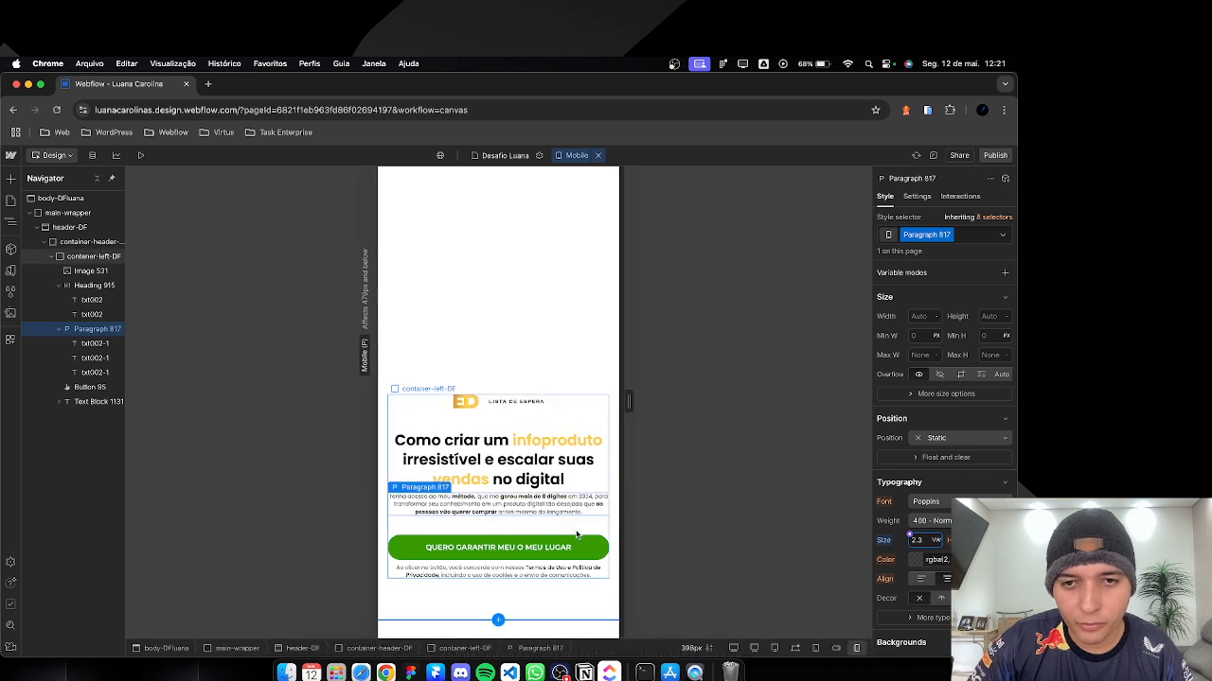
text(3)
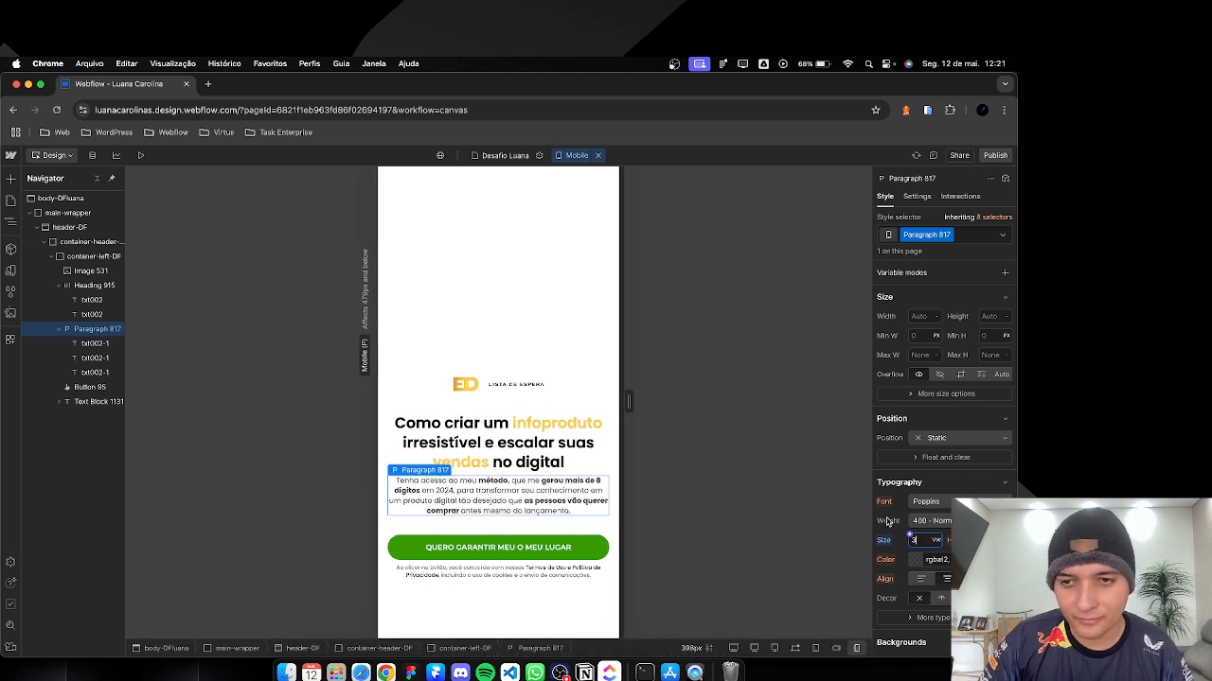
mouse_move(627, 401)
mouse_down()
mouse_move(617, 396)
mouse_move(616, 407)
mouse_up()
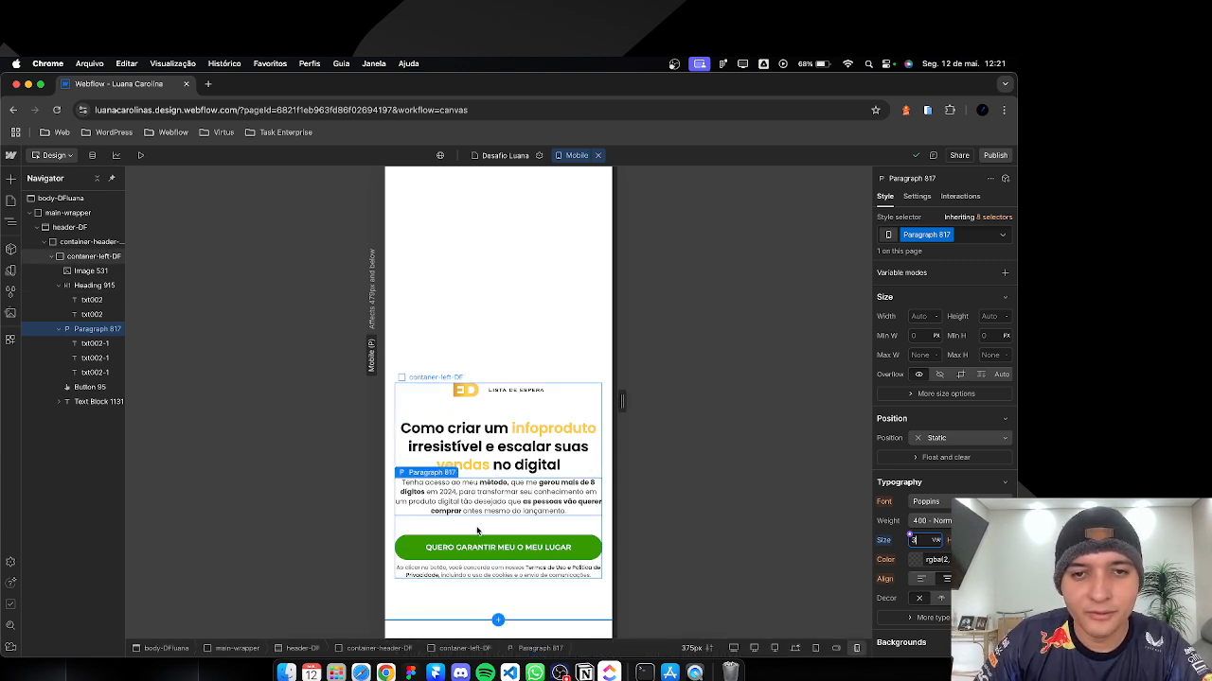
Step: Set the gap between the left content container's elements to 4 px at the mobile portrait breakpoint
click(414, 397)
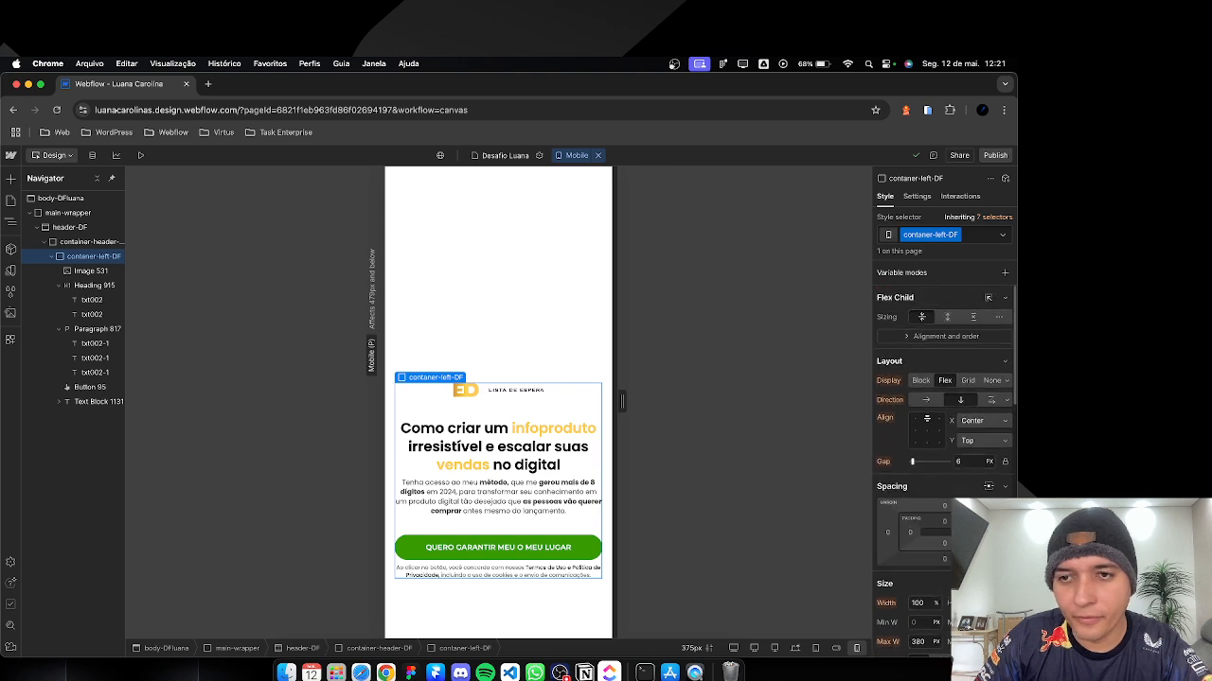
click(961, 461)
text(4)
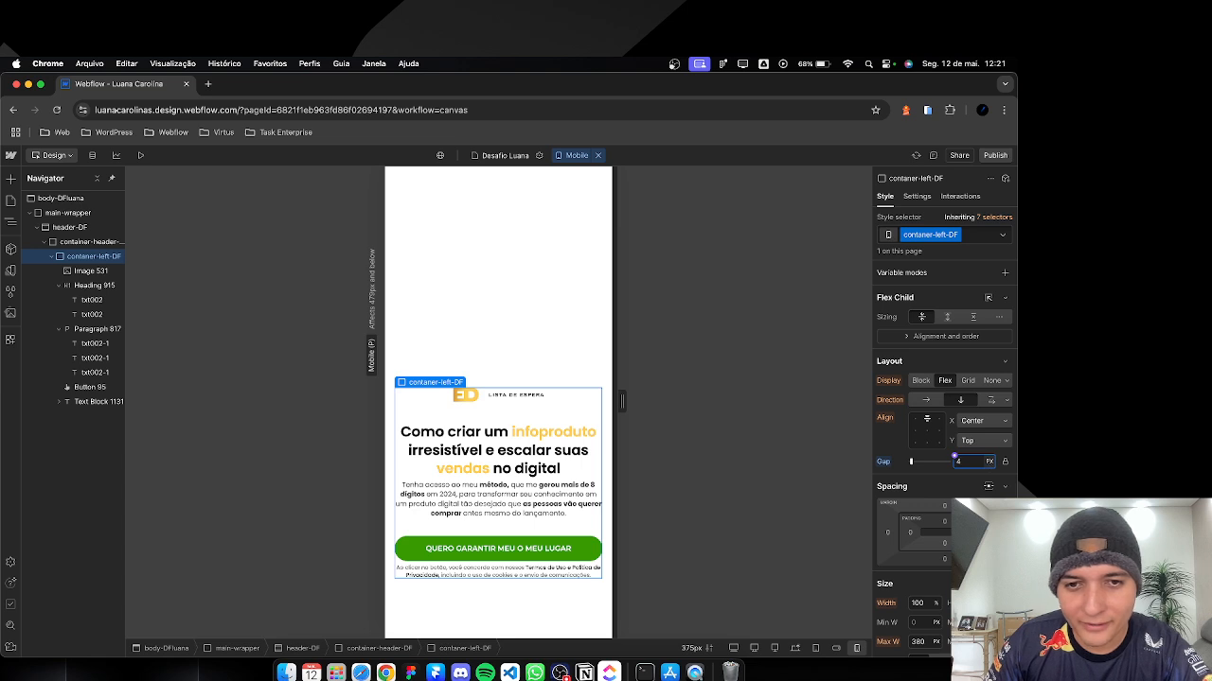
key(Down)
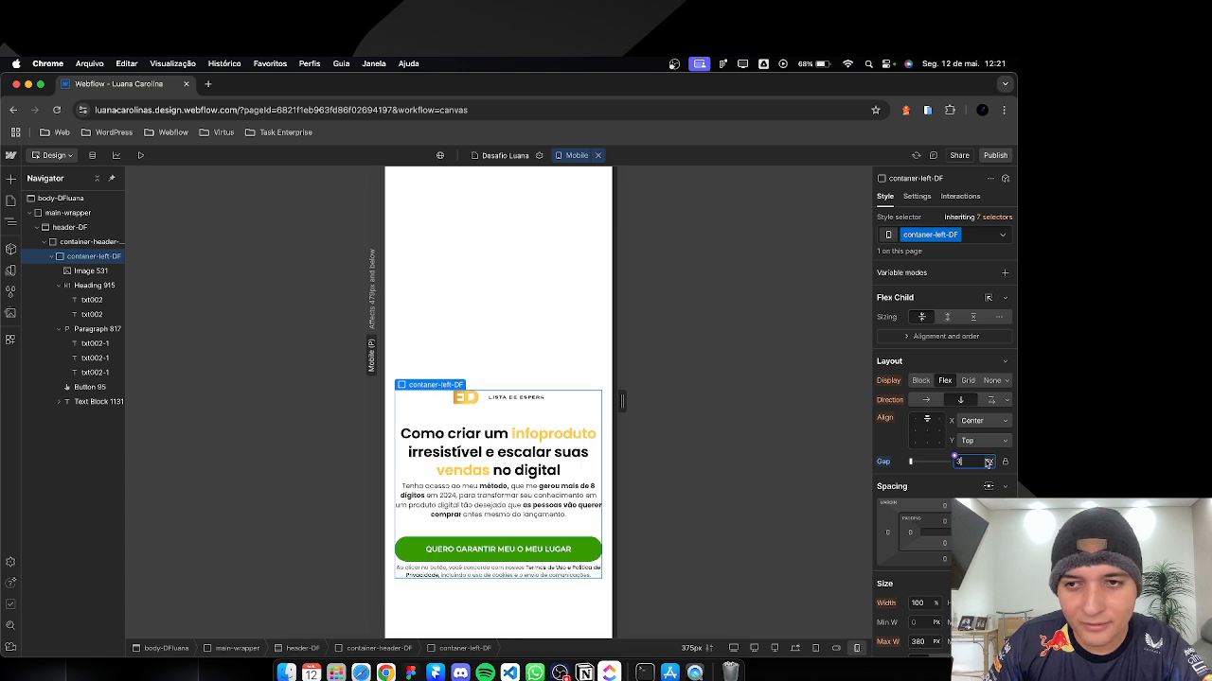
key(Up)
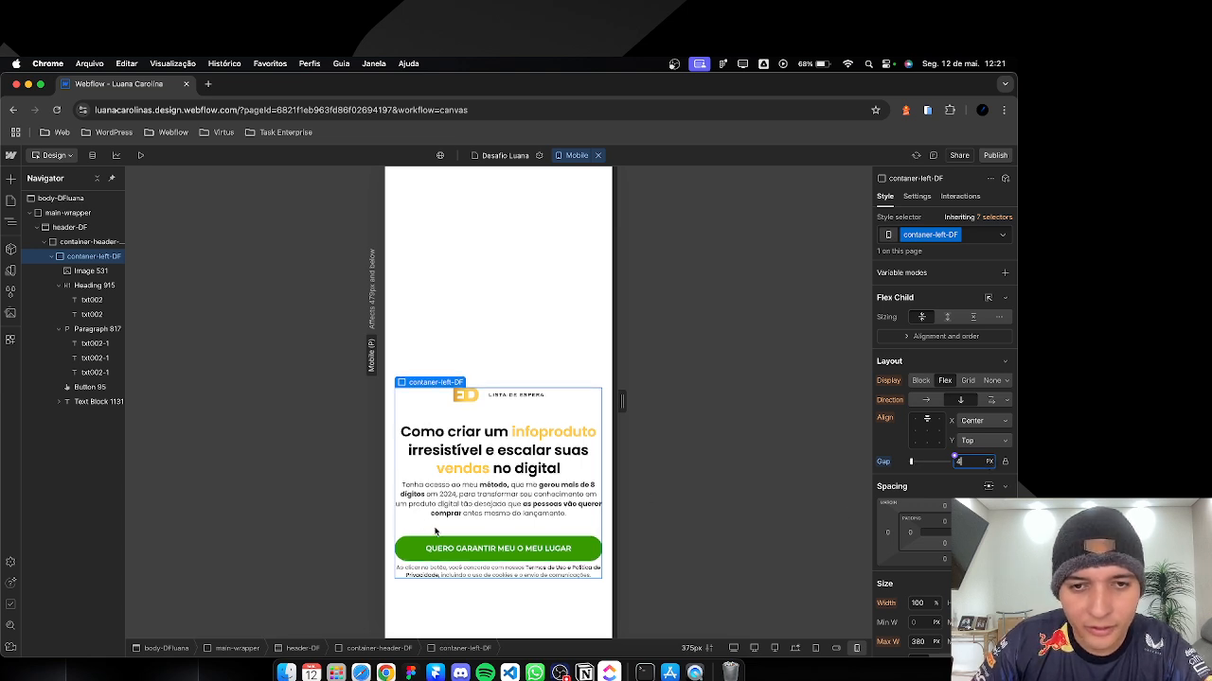
Step: Set the intro paragraph's bottom margin to 12 px at the mobile portrait breakpoint
click(425, 494)
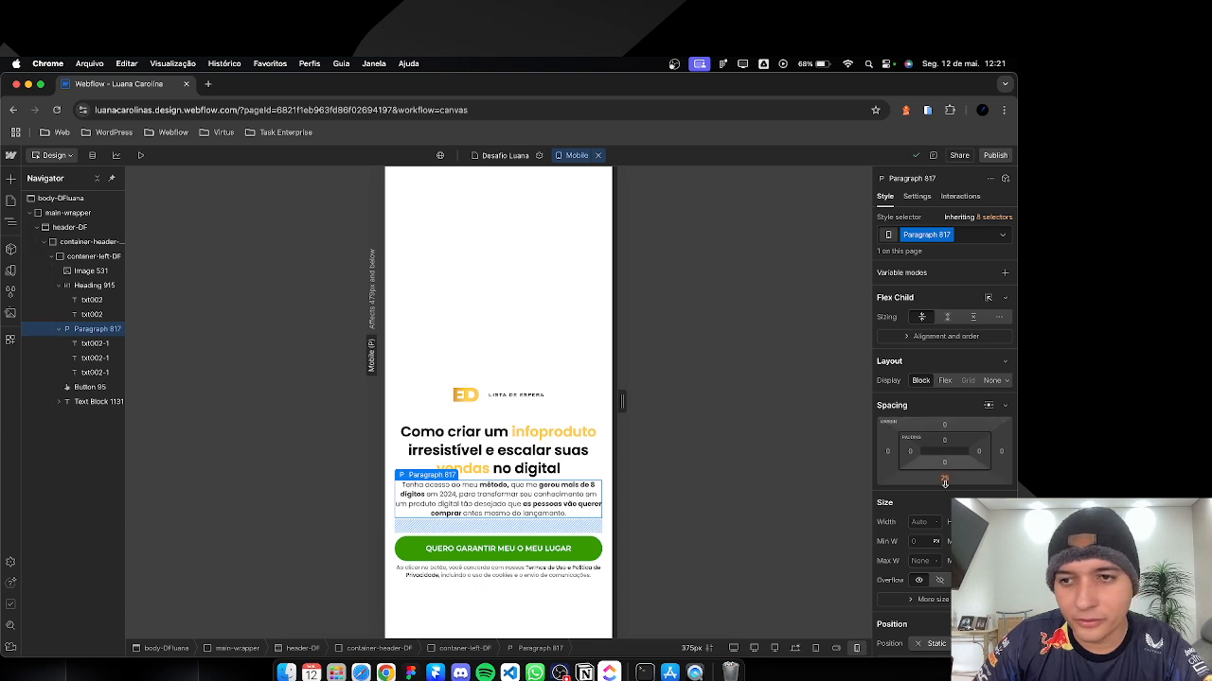
click(946, 480)
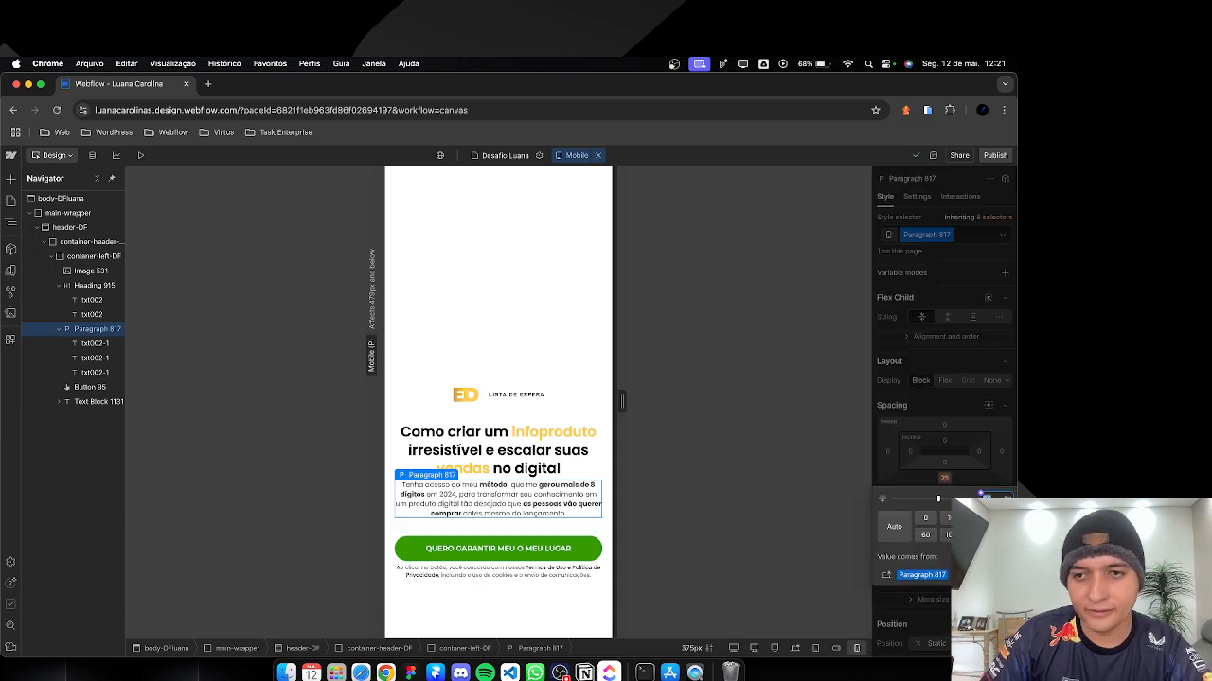
text(10)
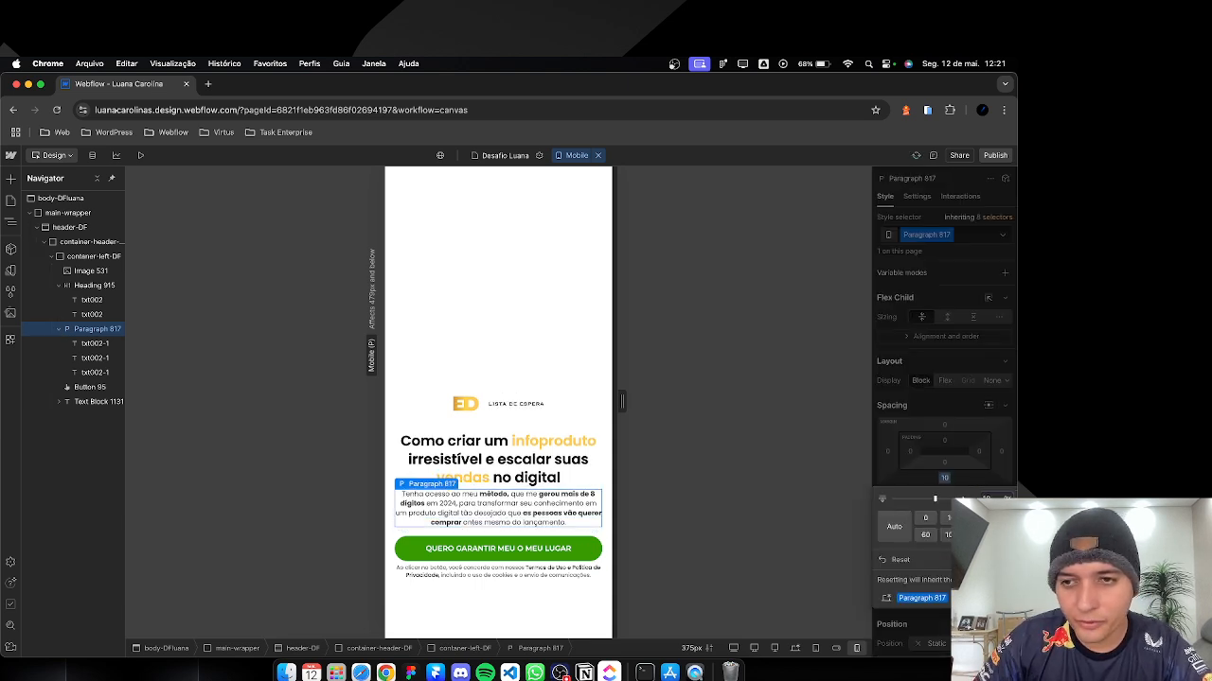
key(Up)
key(Up)
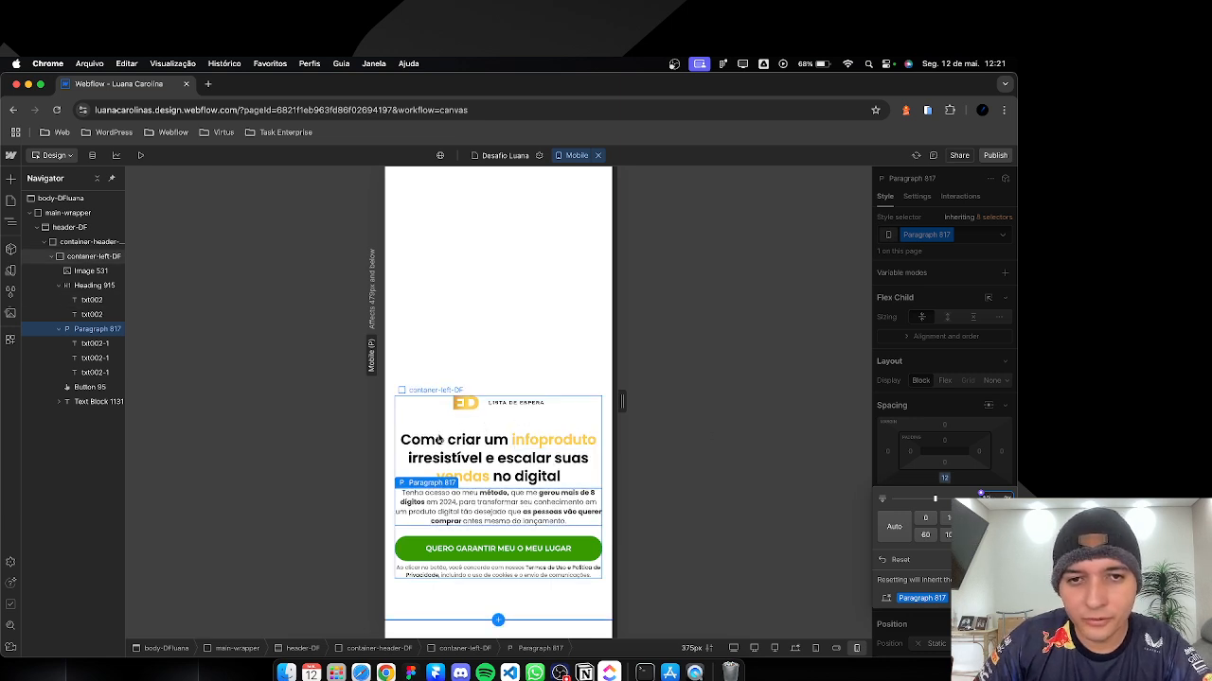
Step: Set the logo image's bottom margin to 15 px at the mobile portrait breakpoint
click(463, 411)
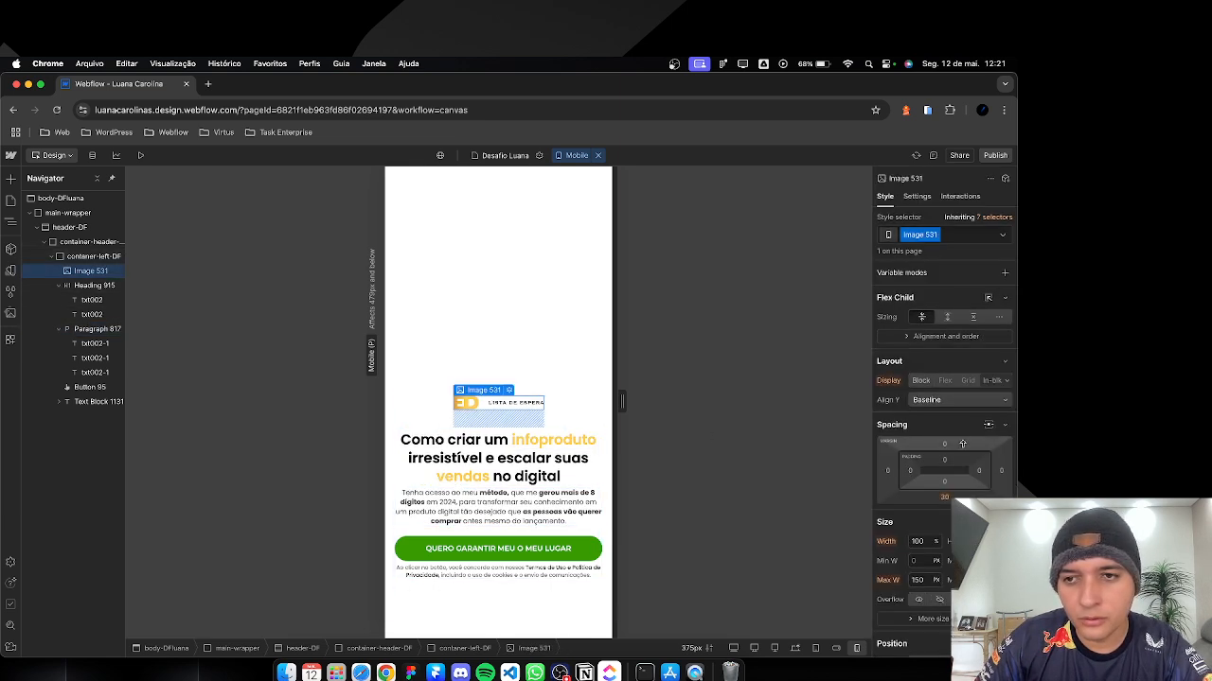
click(945, 497)
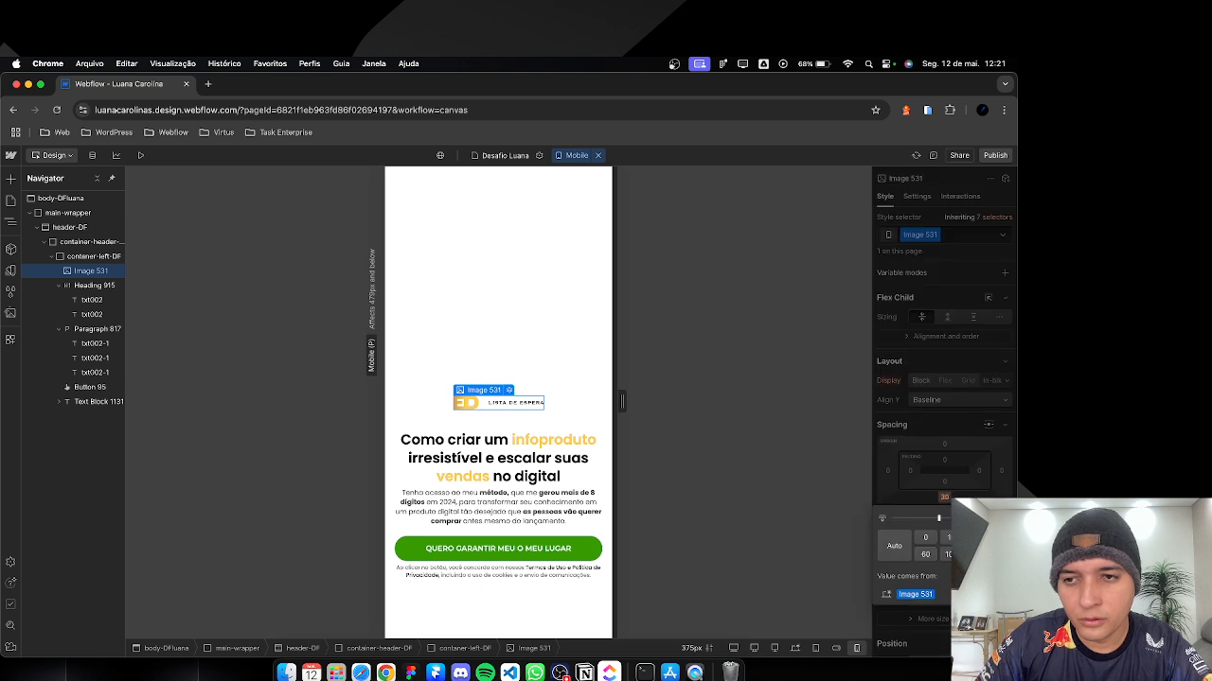
text(15)
key(Return)
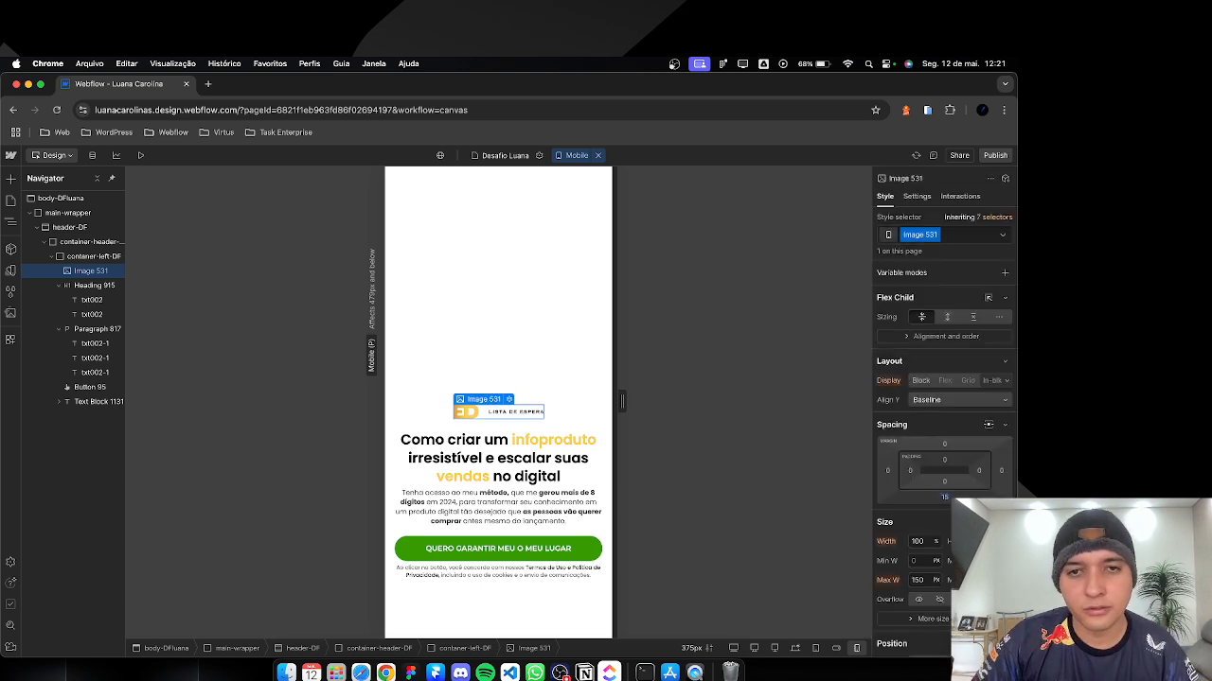
click(540, 350)
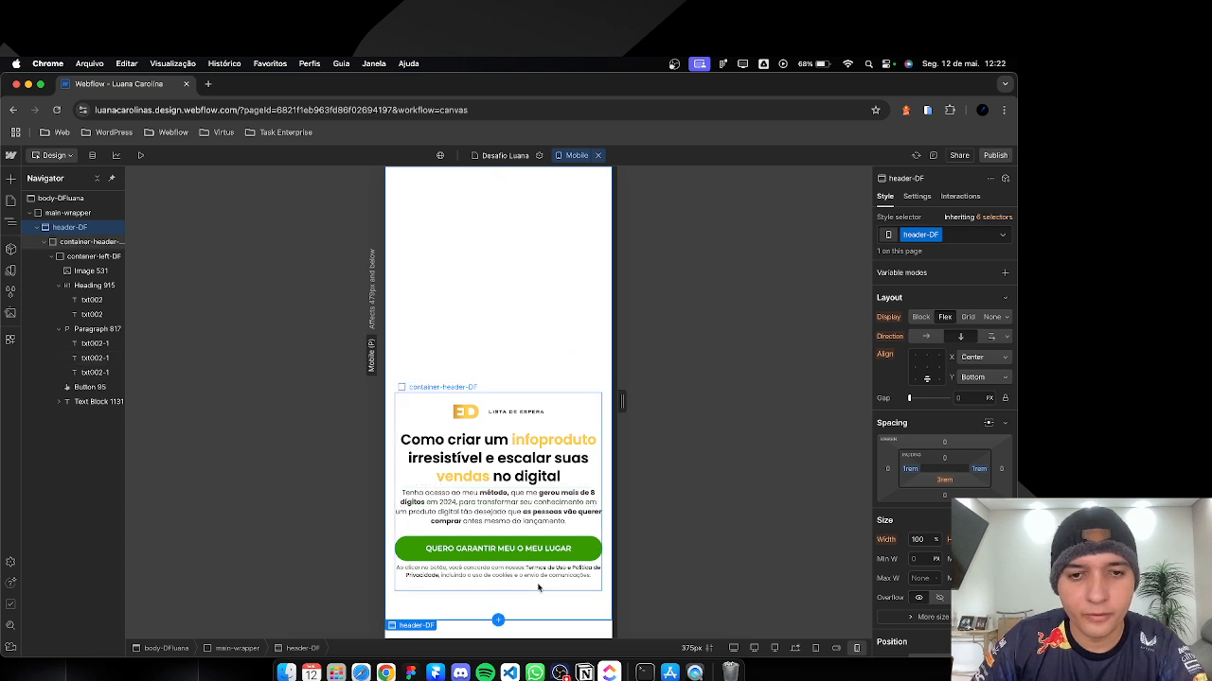
Step: Set the green call-to-action button's mobile portrait font size to 11 px
click(522, 558)
scroll(909, 566, down, 5)
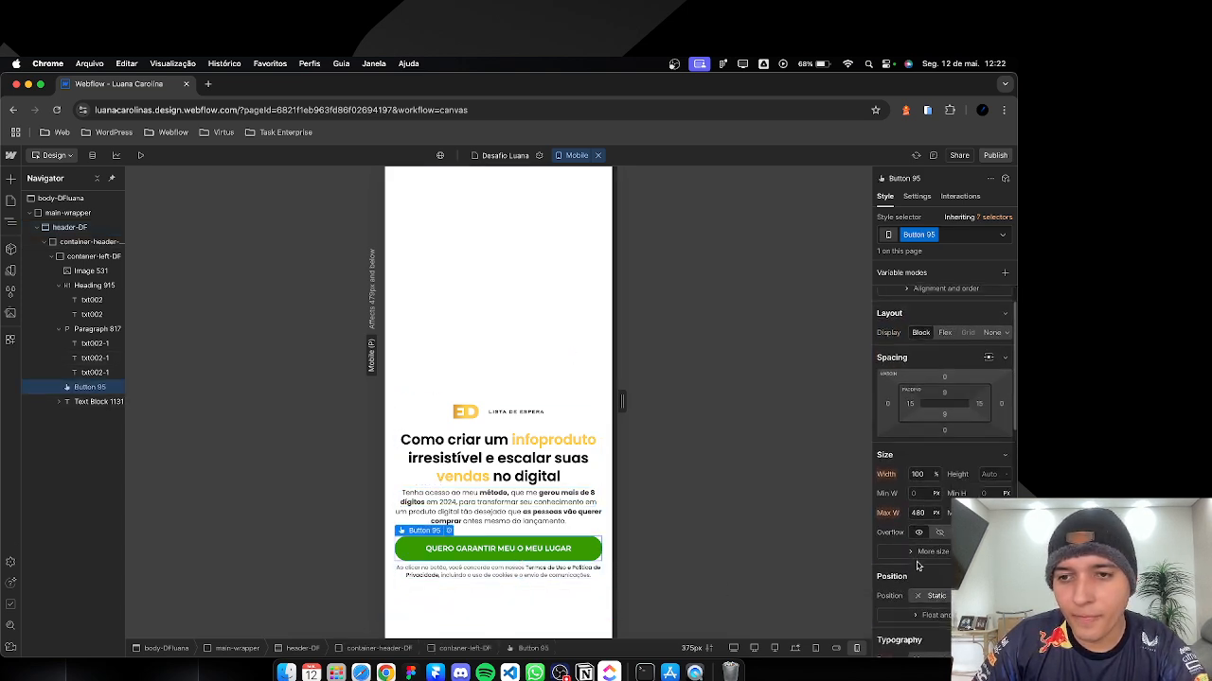
scroll(918, 568, up, 5)
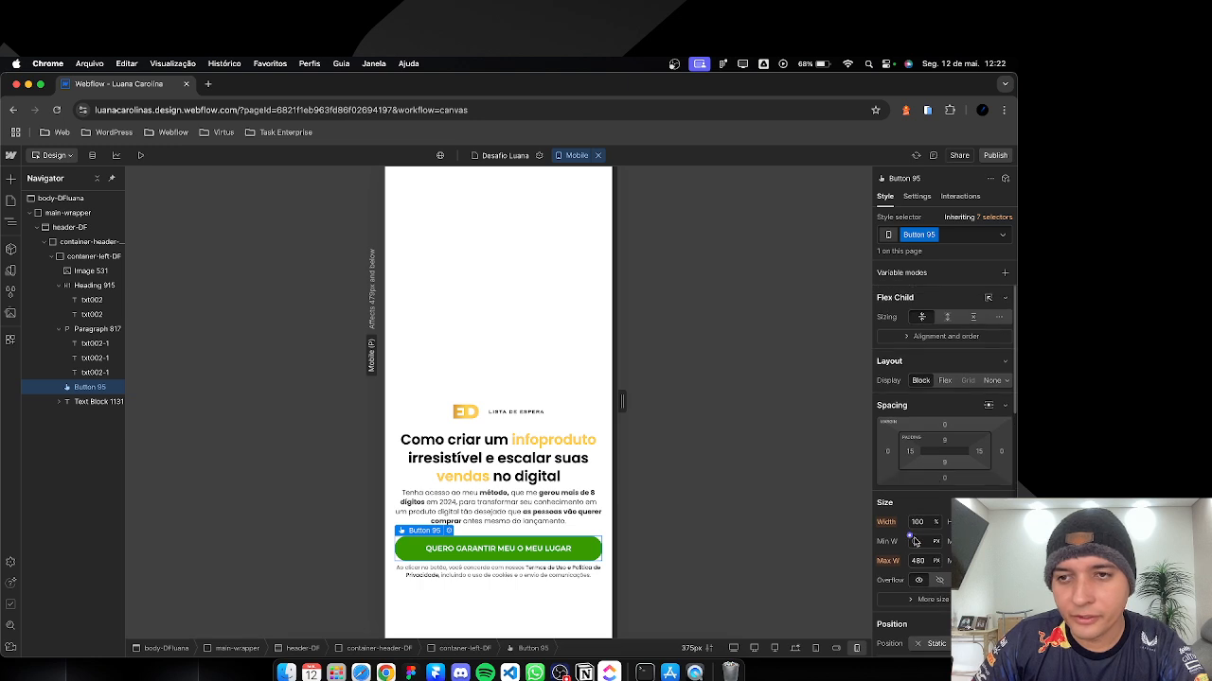
scroll(935, 488, down, 5)
scroll(933, 504, up, 4)
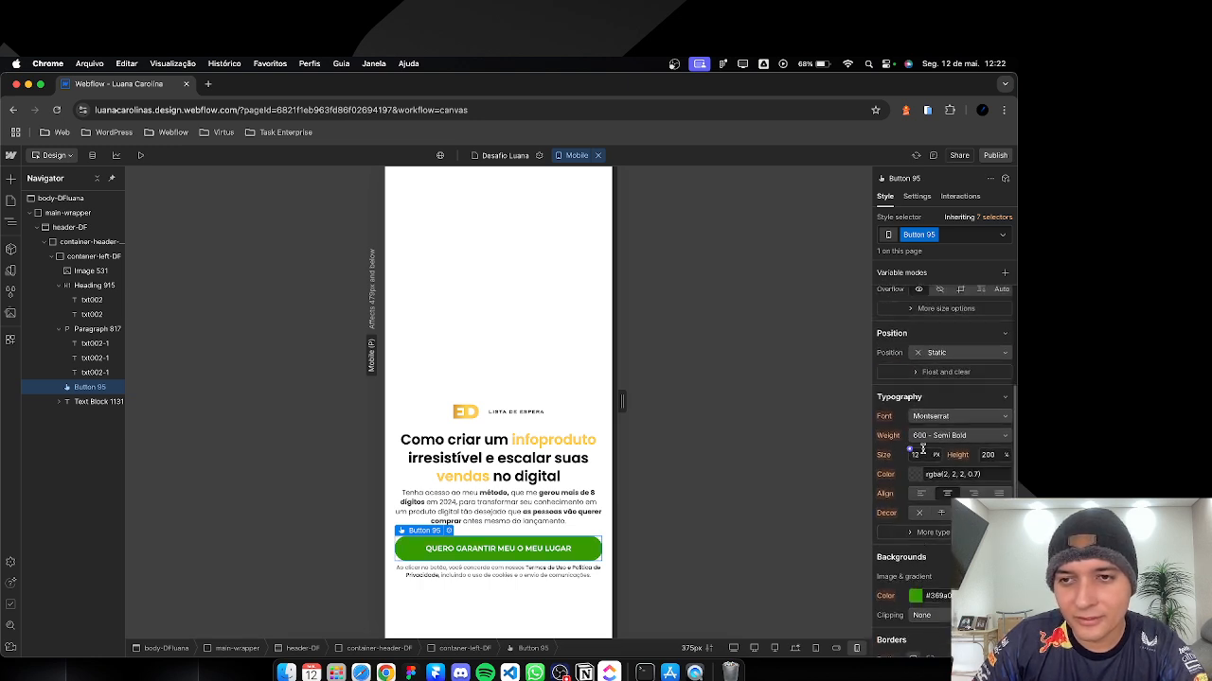
click(921, 454)
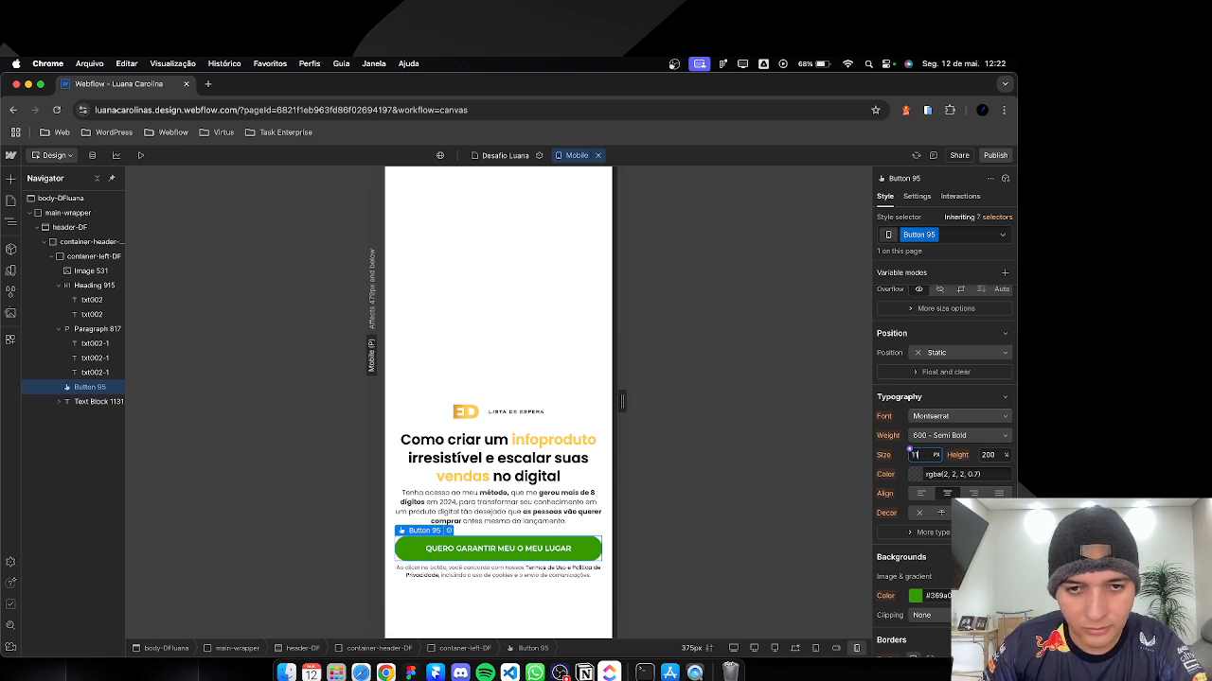
text(11)
key(Return)
key(Return)
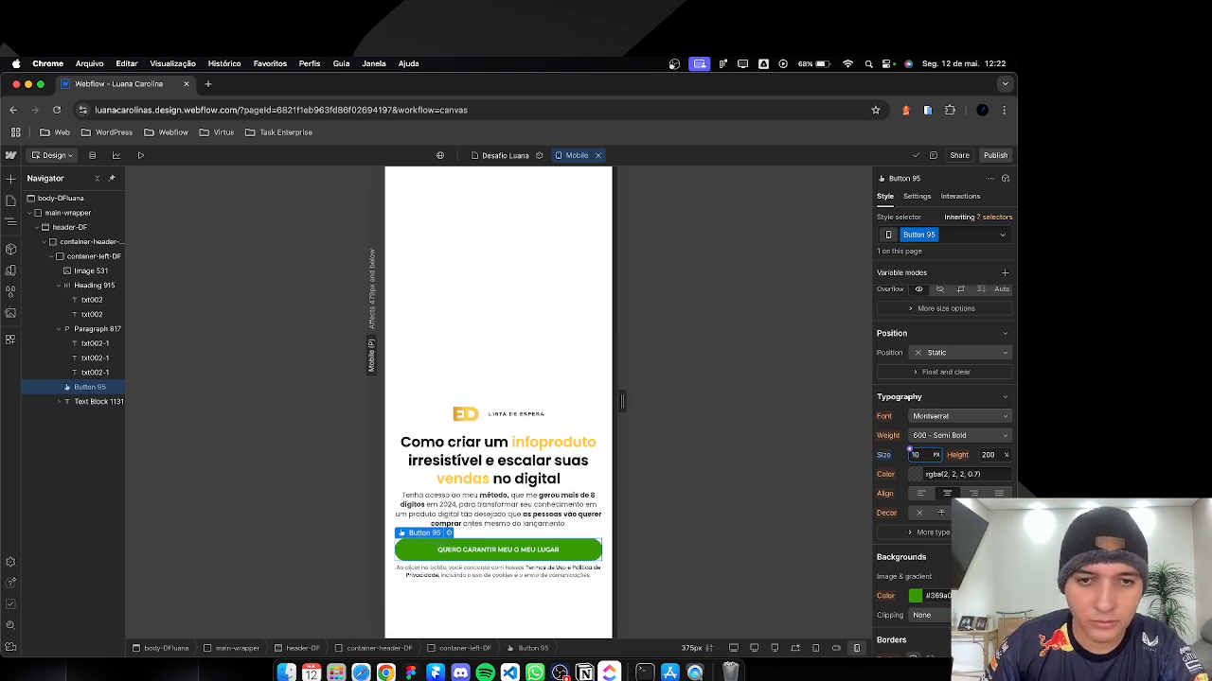
key(Up)
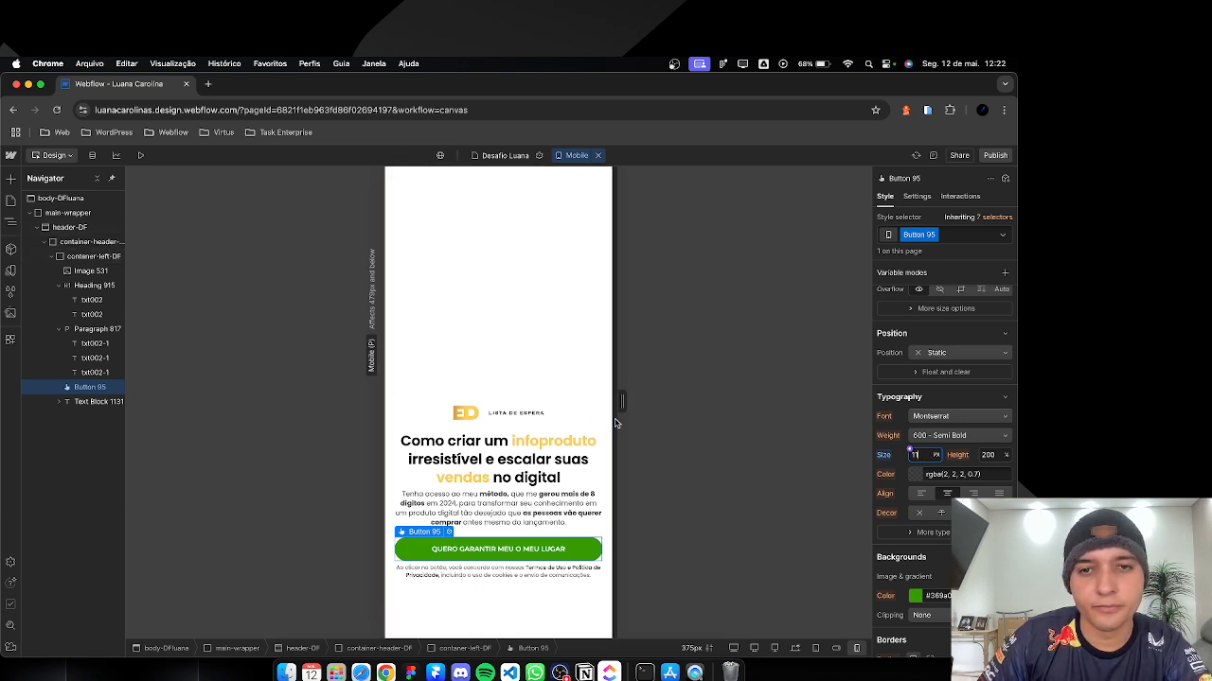
Step: Widen the canvas to about 414 px and set the intro paragraph's font size to 2.8 vw
drag(622, 402, 631, 407)
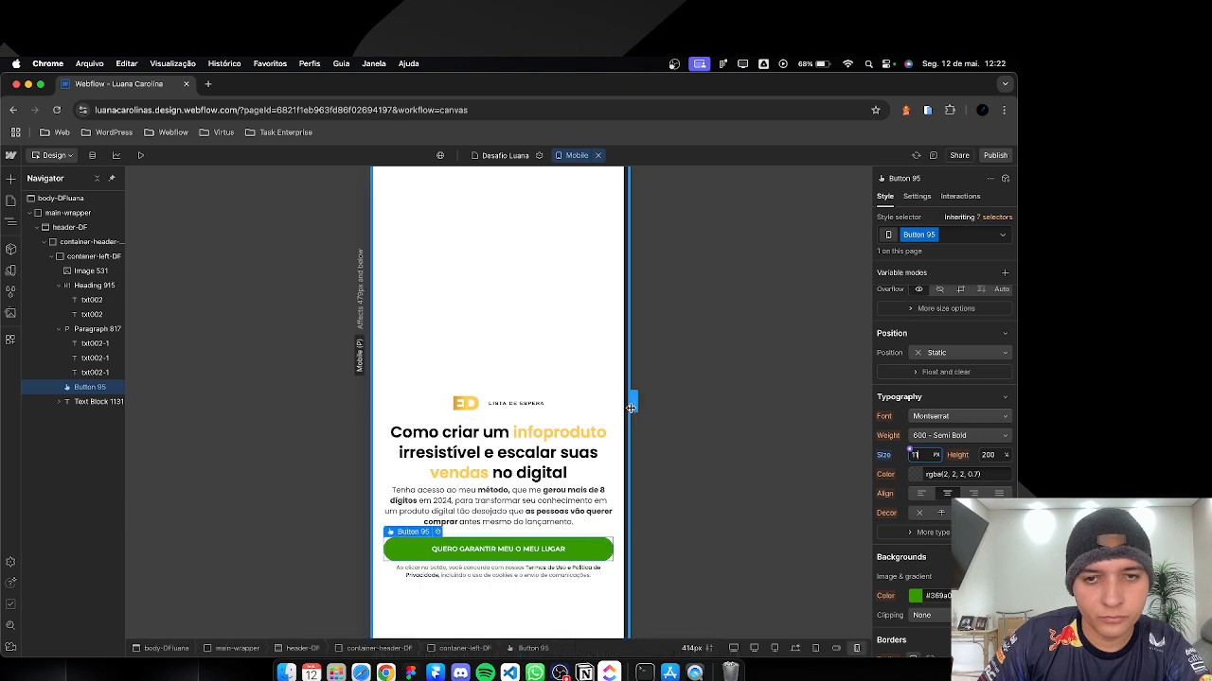
click(529, 513)
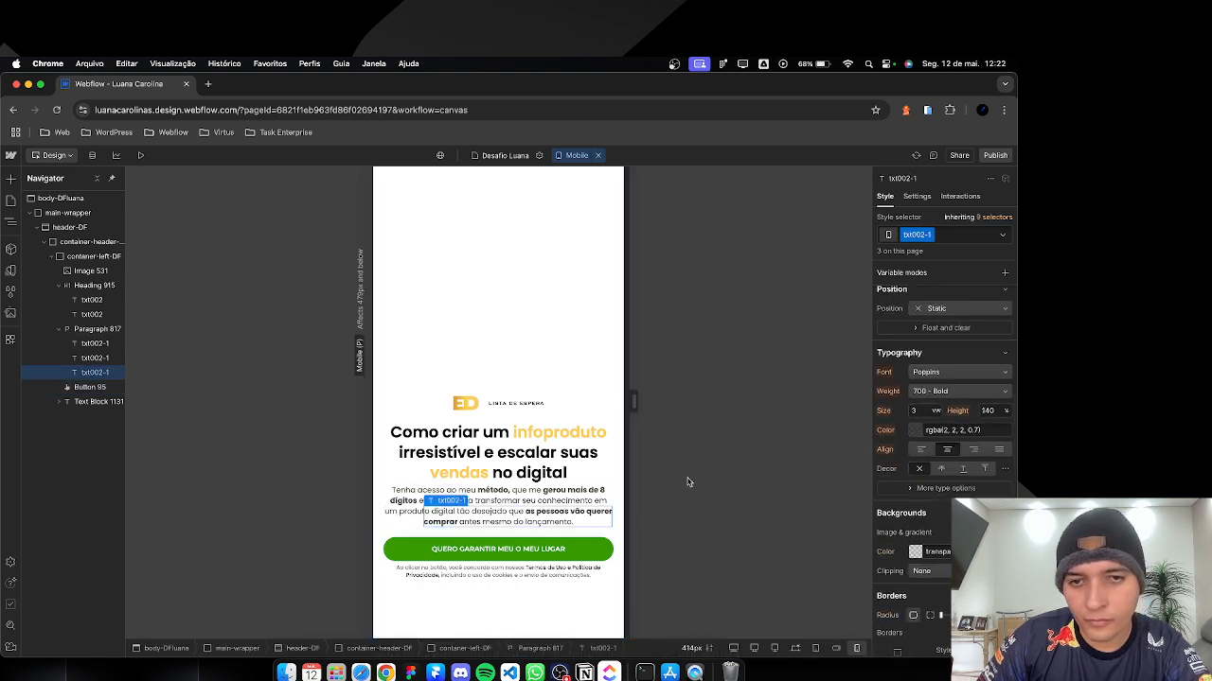
click(447, 494)
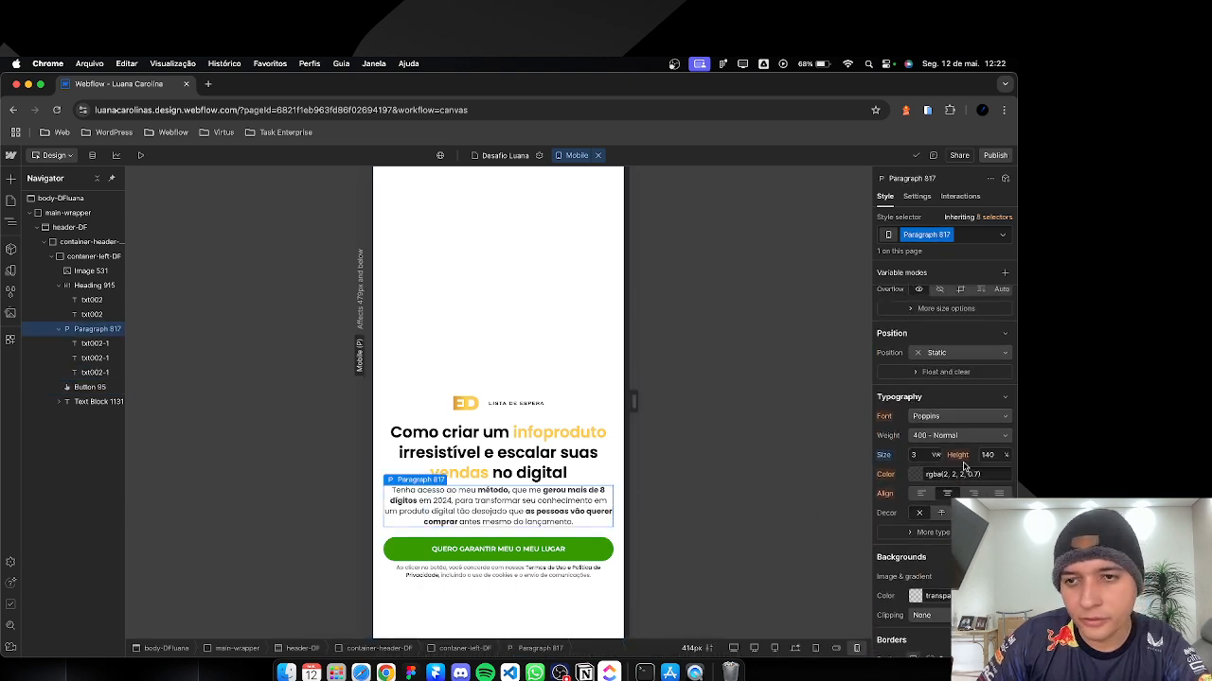
click(924, 455)
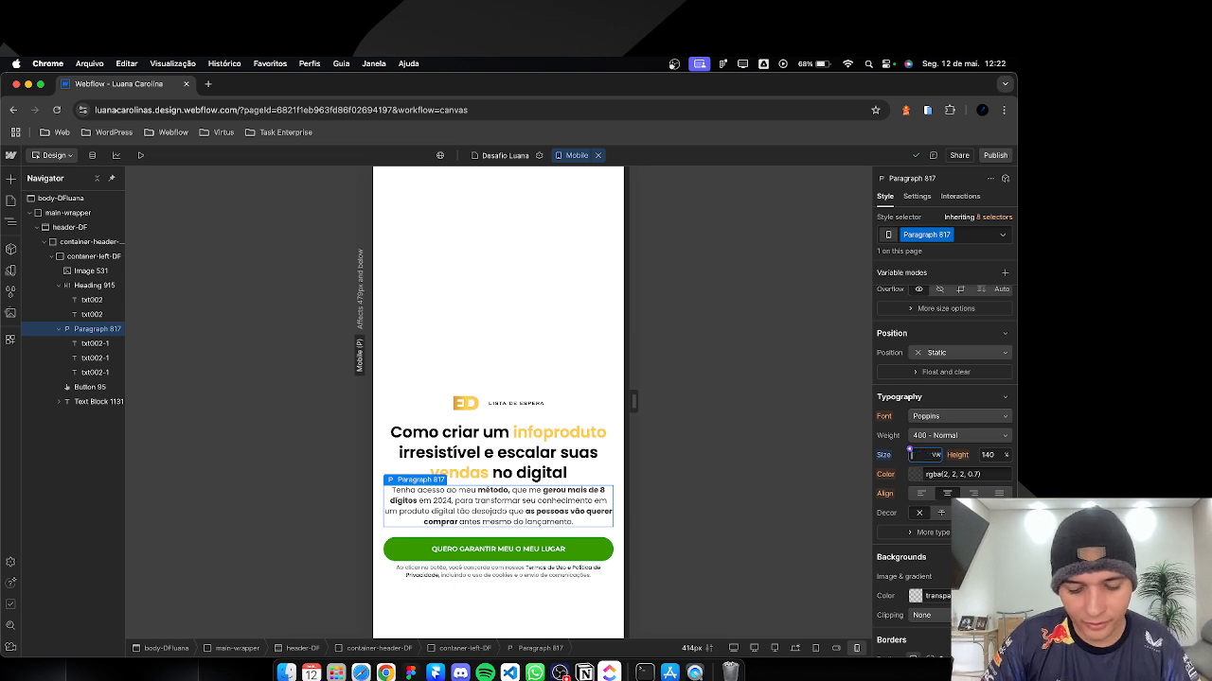
text(2.8)
key(Return)
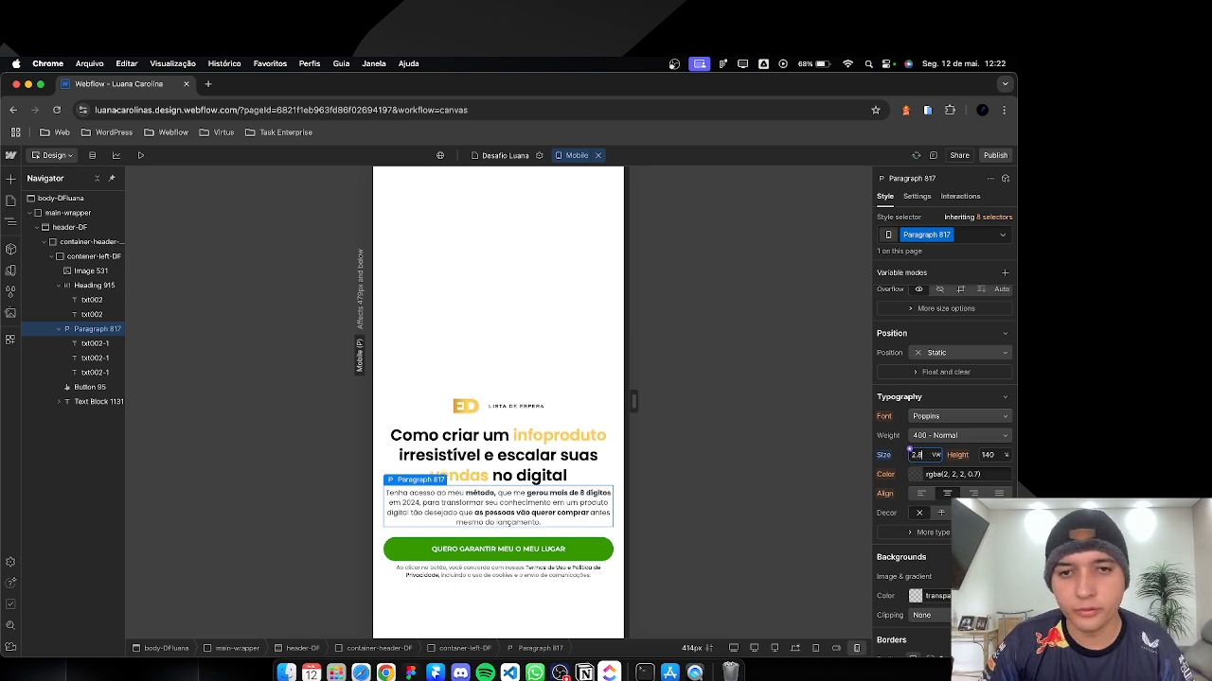
Step: Narrow the canvas to about 402 px and preview the mobile page
drag(634, 405, 631, 412)
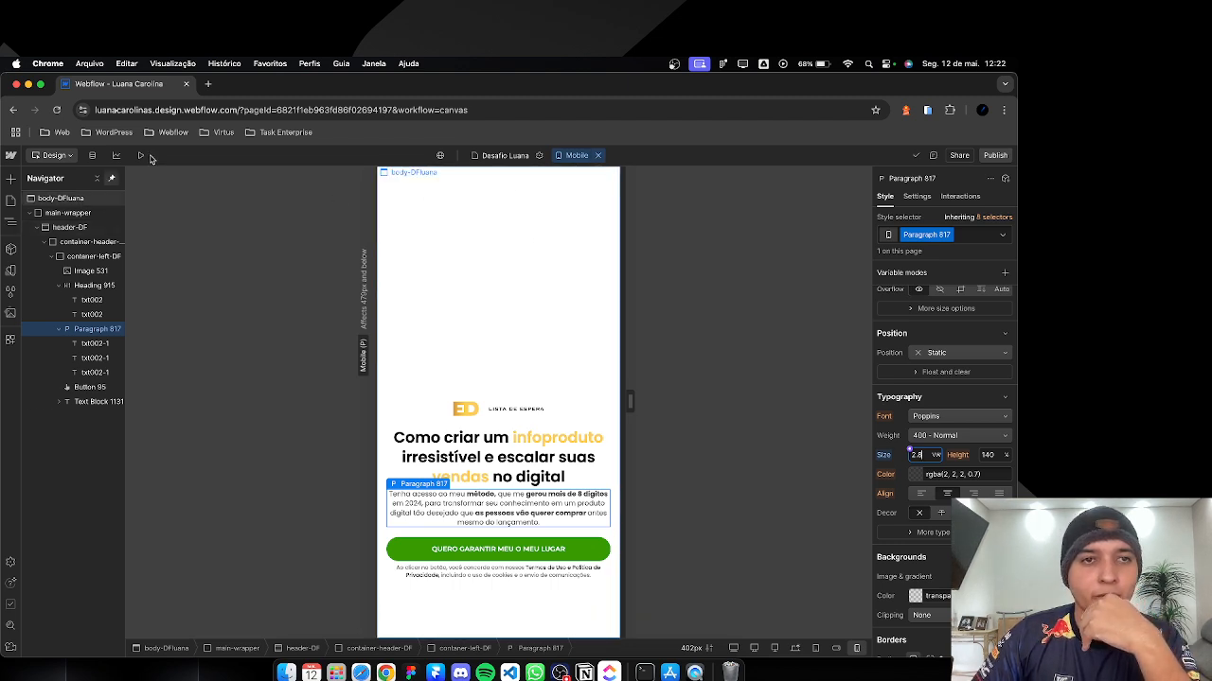
key(super+shift+p)
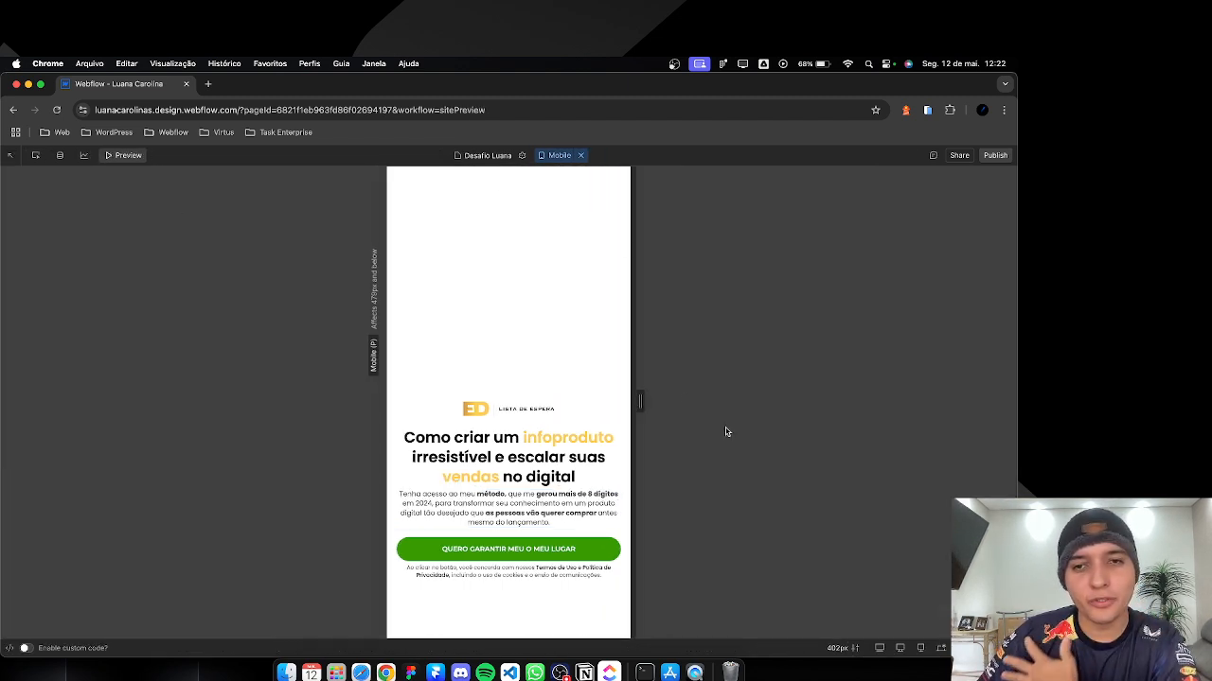
Step: Preview the page at the large desktop, 1440 px and 1280 px breakpoints and across tablet-to-desktop widths, and return to the design canvas
click(879, 649)
click(899, 649)
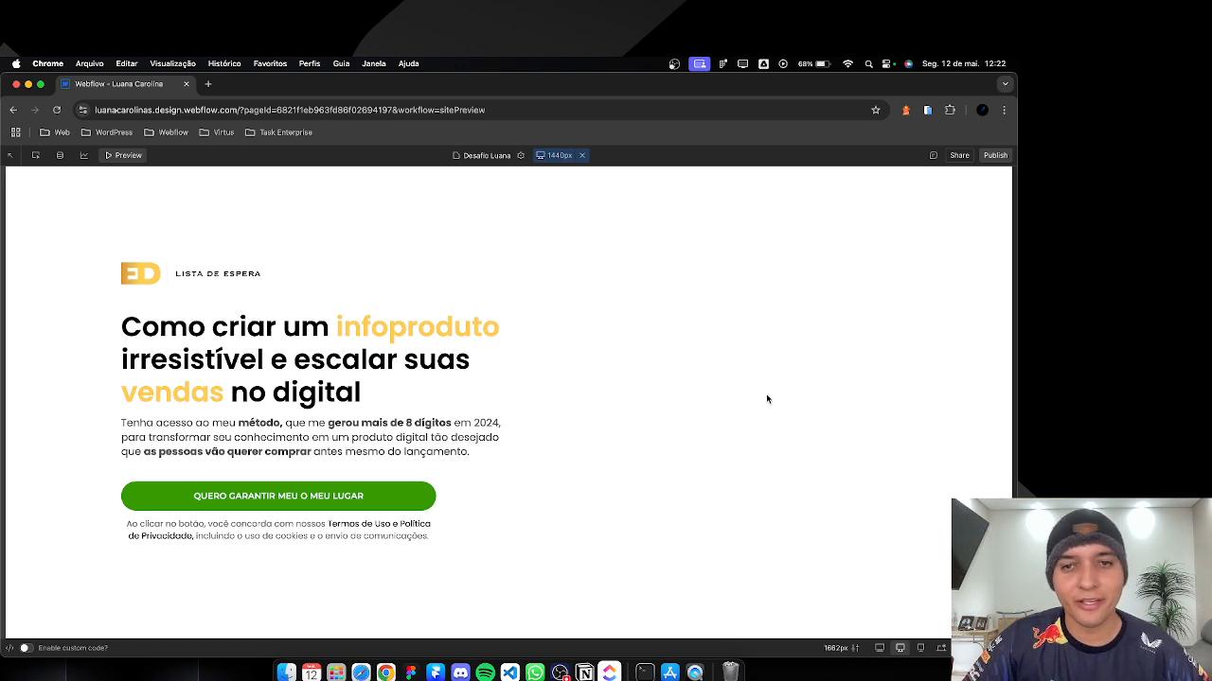
click(920, 648)
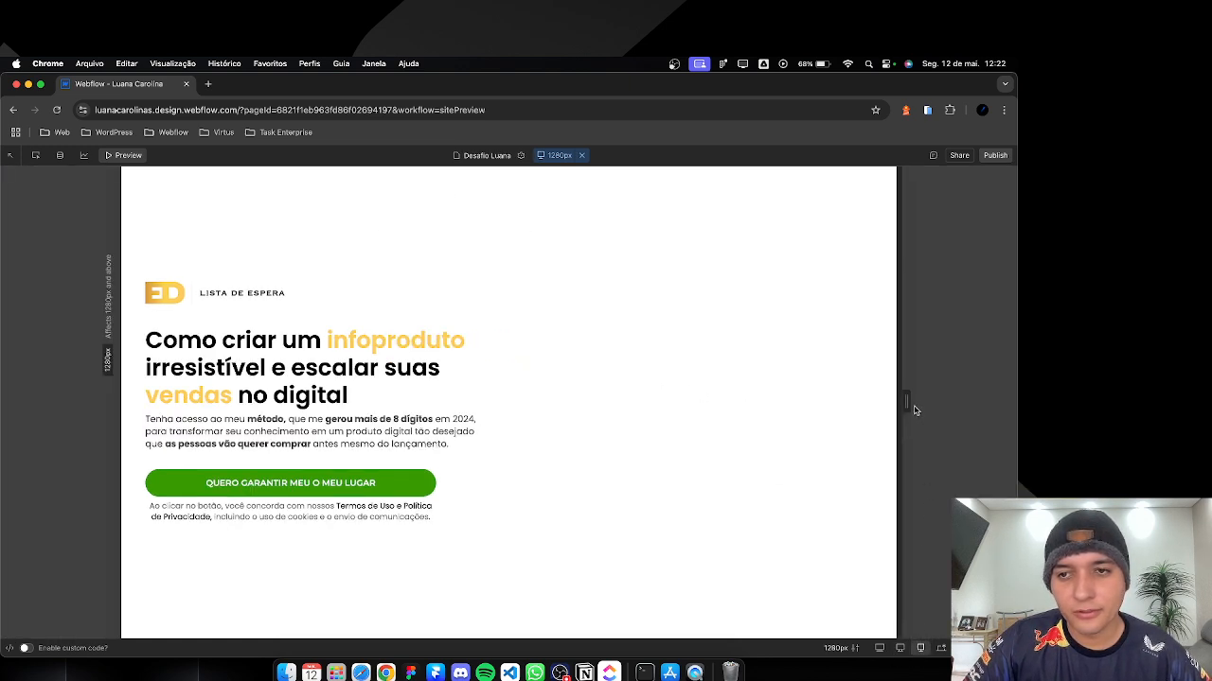
drag(914, 408, 782, 414)
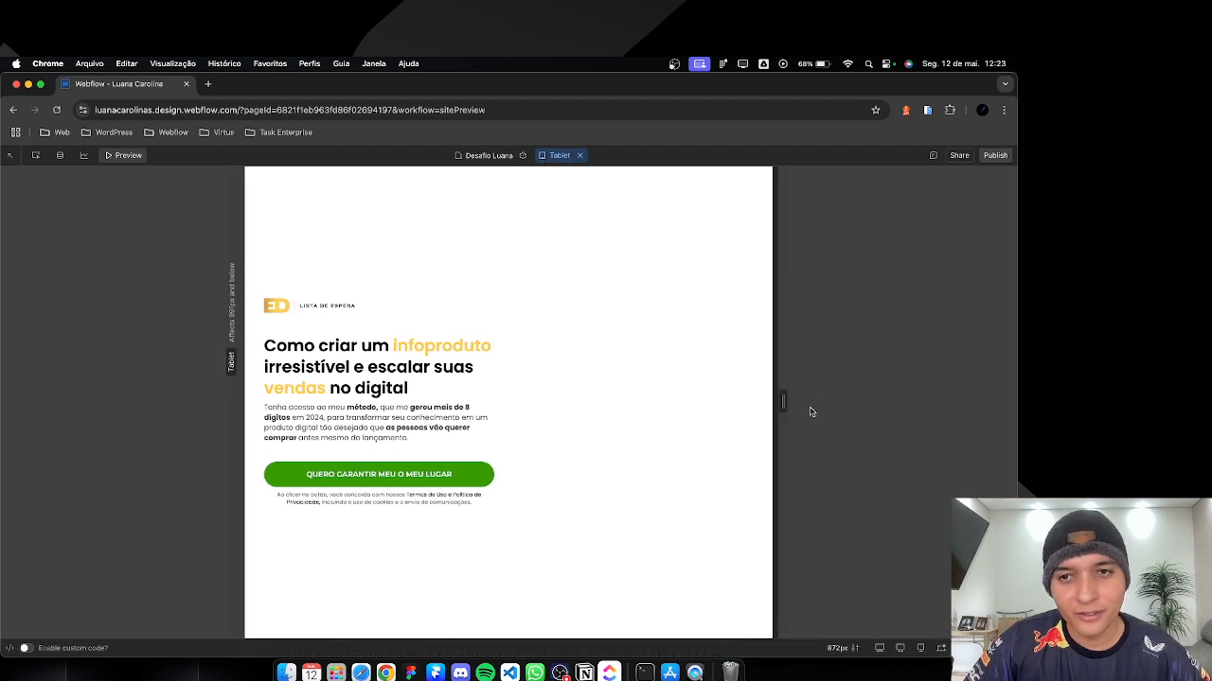
drag(783, 402, 1014, 405)
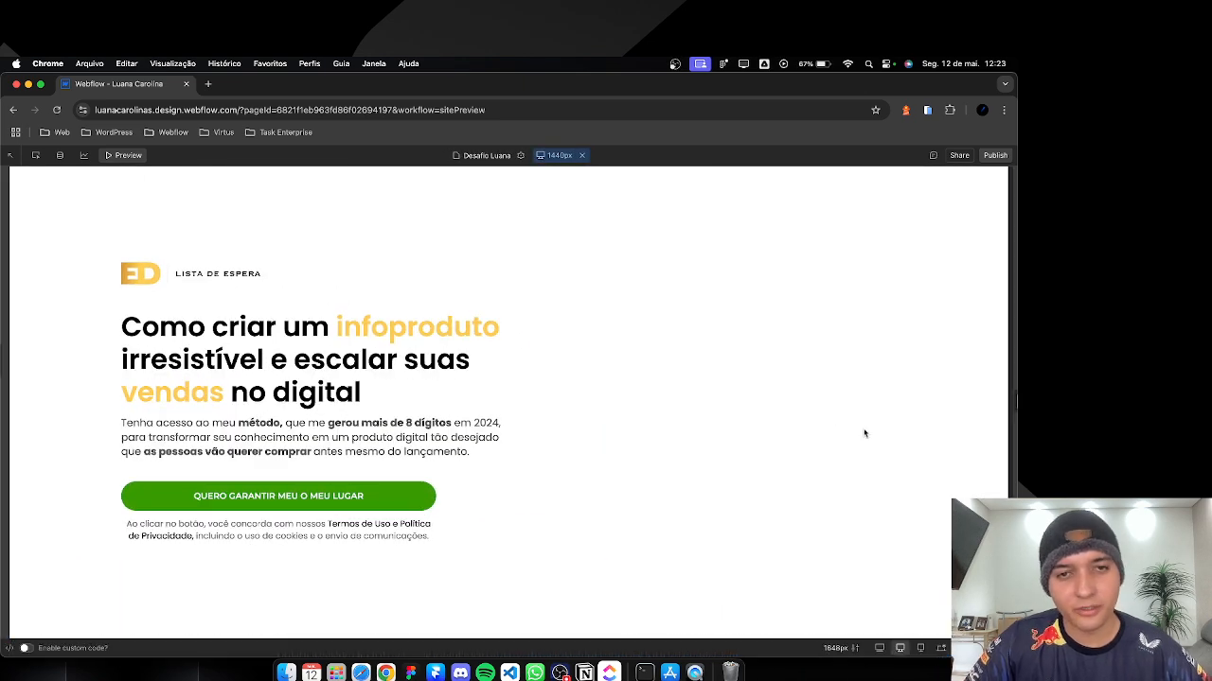
click(582, 156)
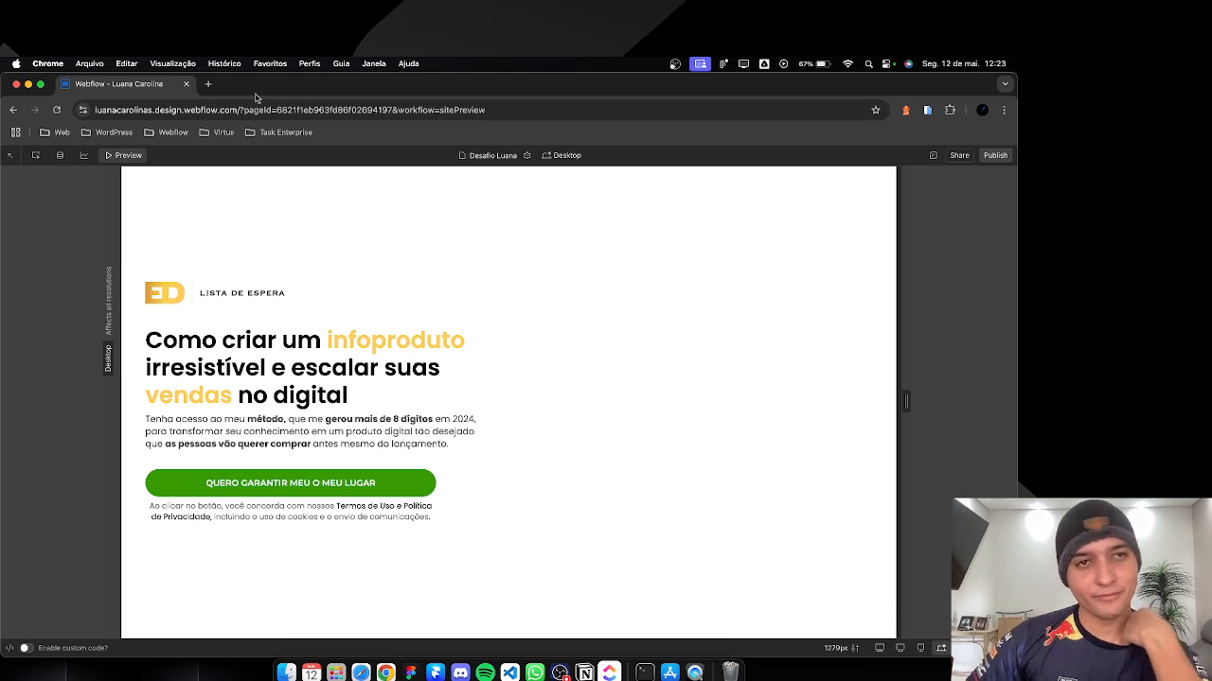
click(132, 157)
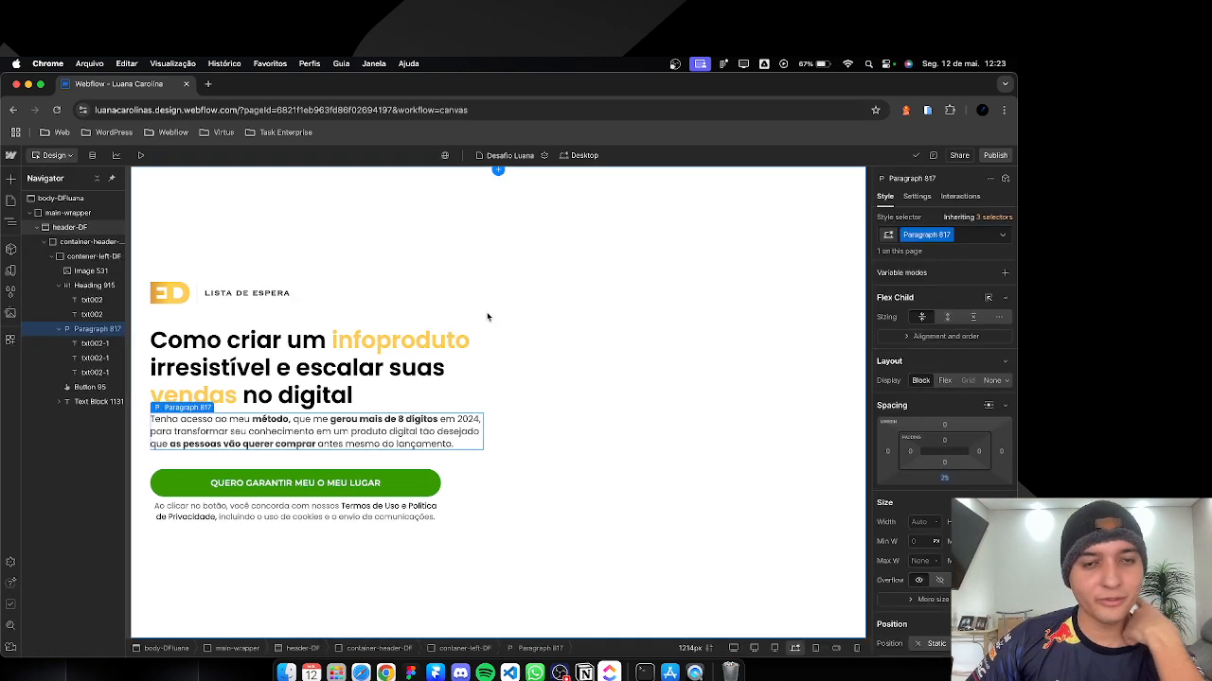
Step: Add a background image to the header-DF section, sized to Cover and positioned at top center (50% left, 0% top)
click(47, 243)
click(53, 228)
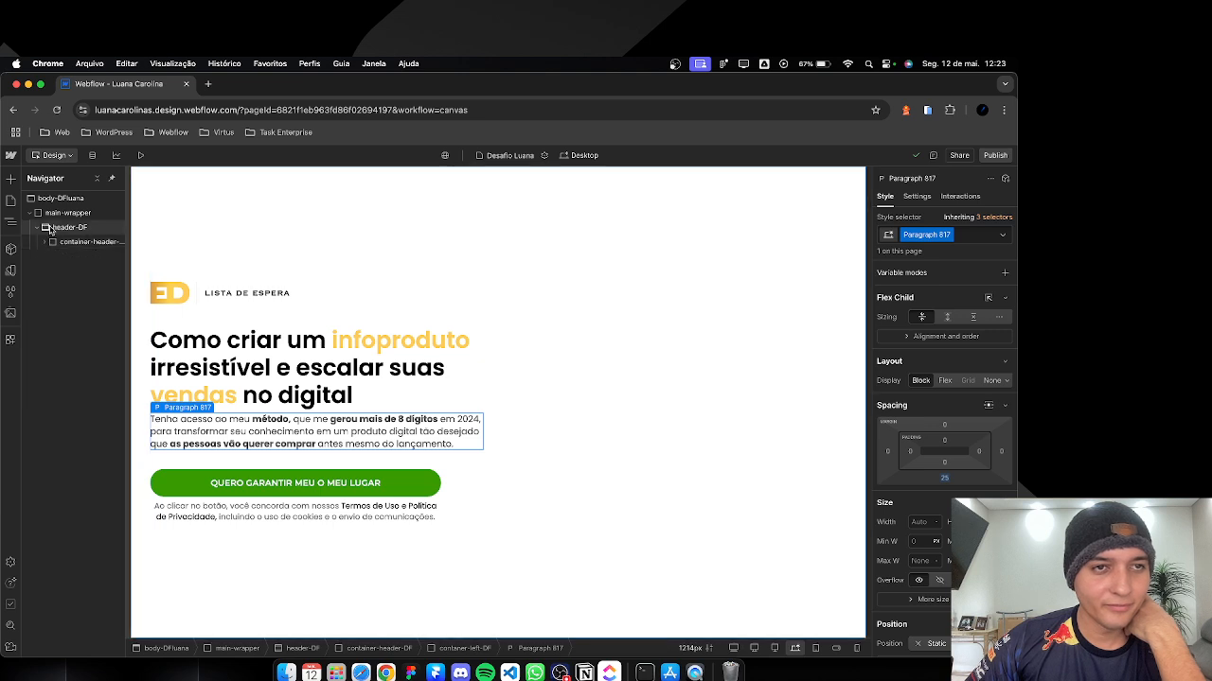
scroll(958, 487, down, 10)
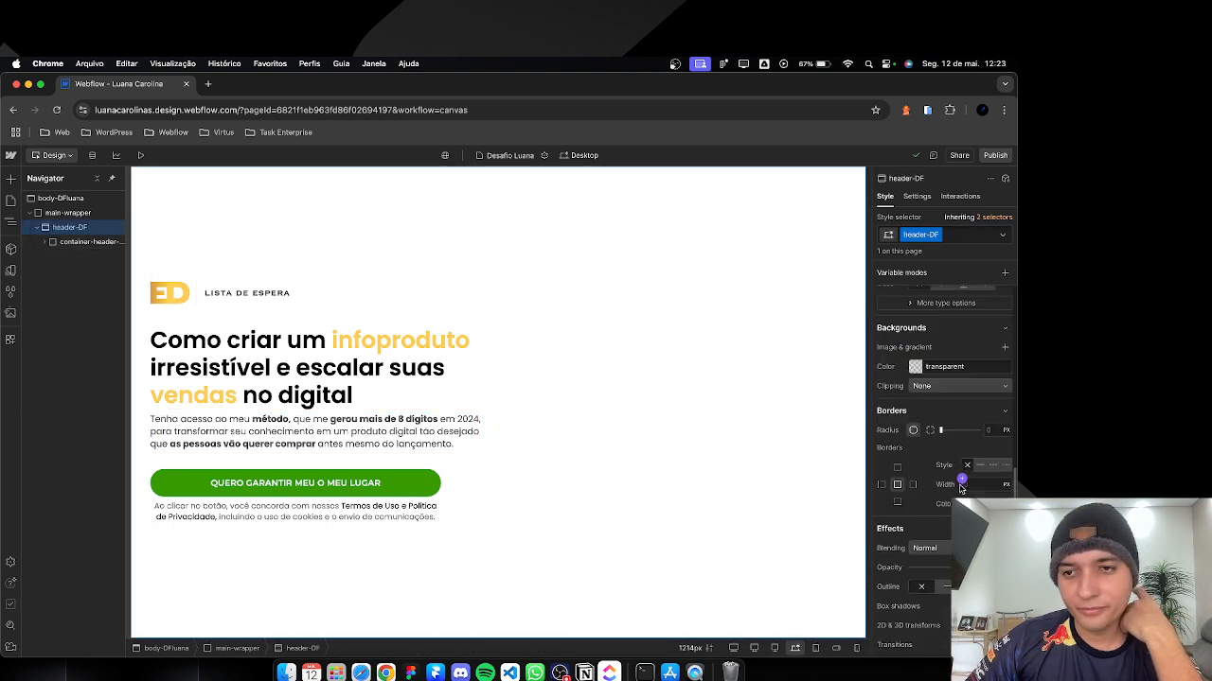
scroll(958, 495, up, 4)
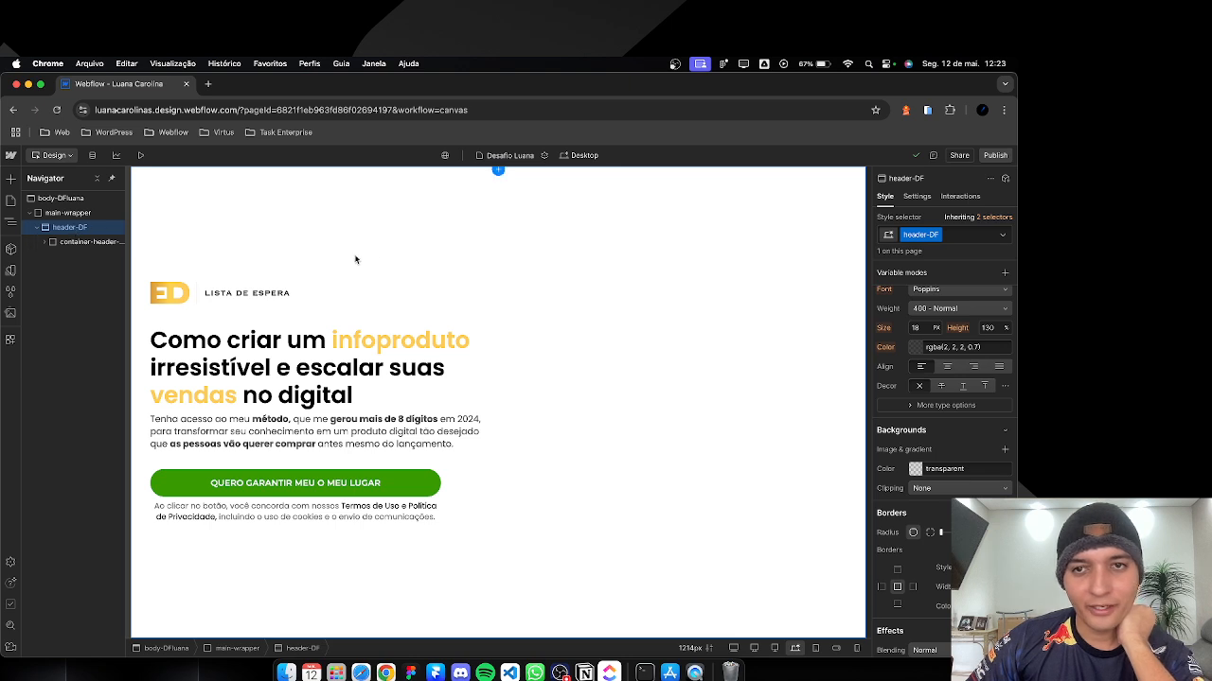
scroll(914, 346, down, 1)
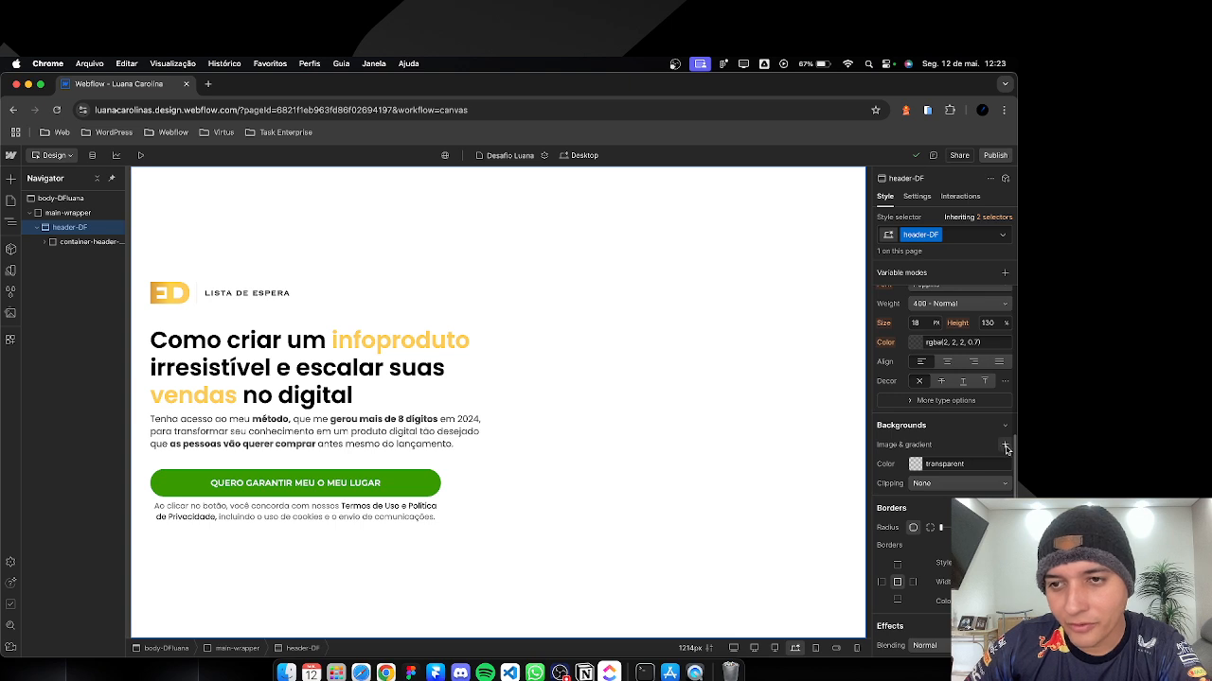
click(1006, 448)
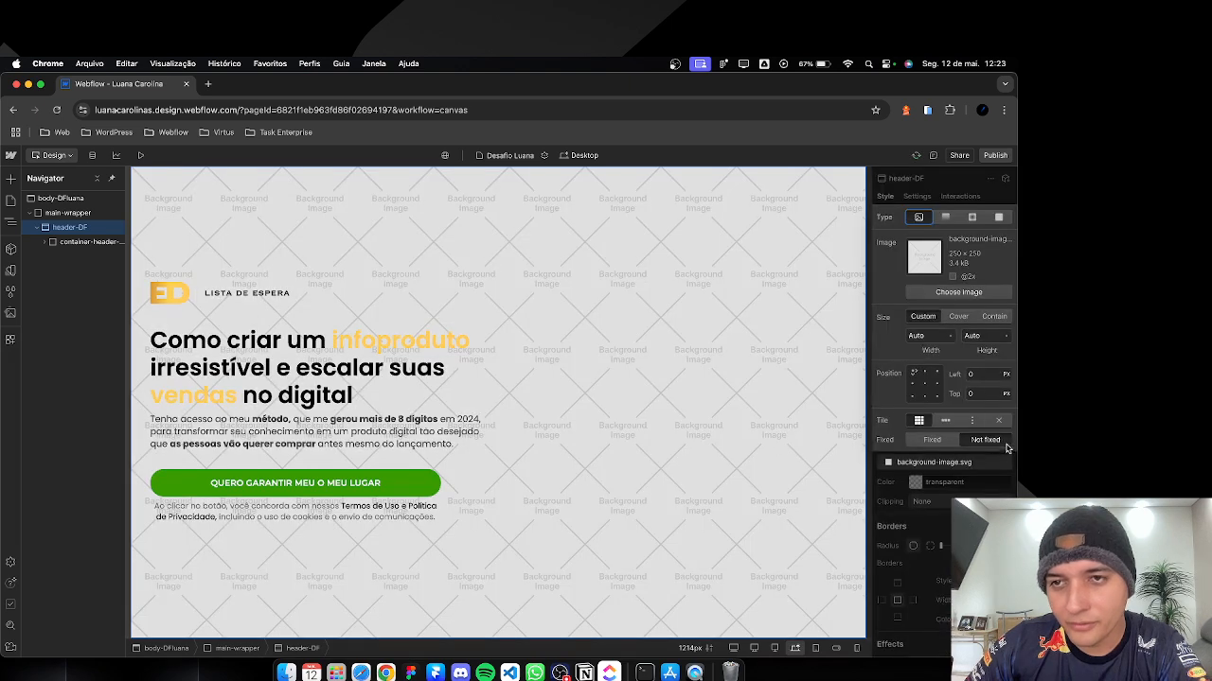
click(957, 318)
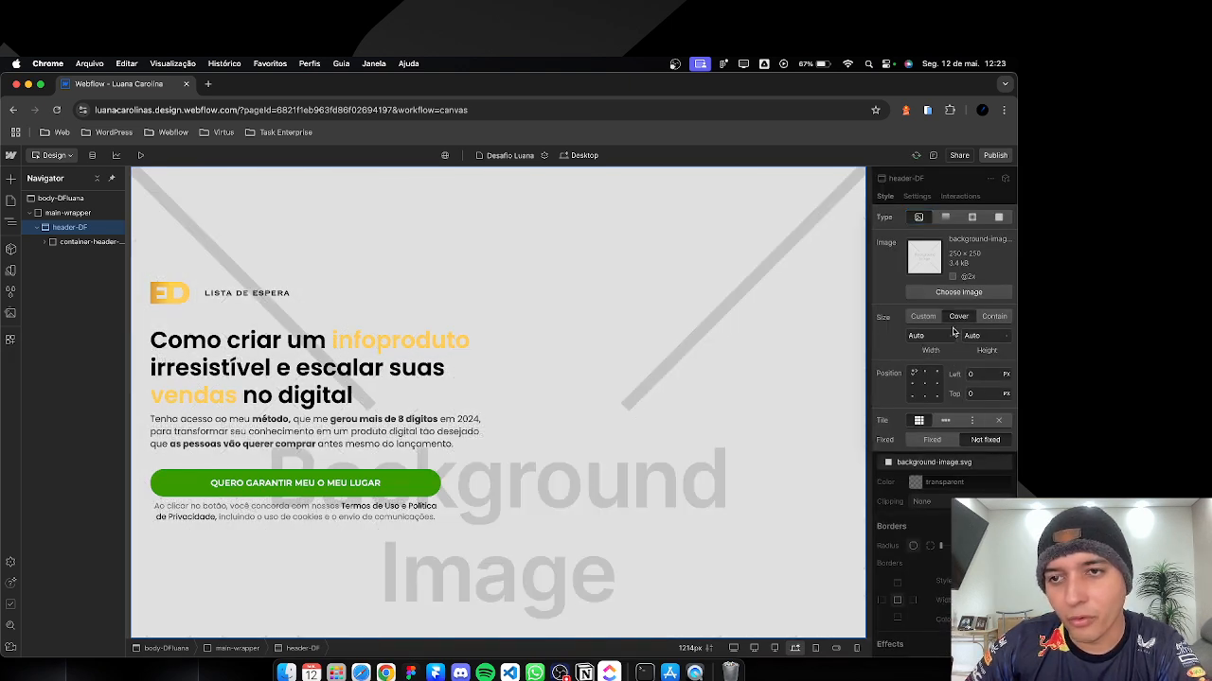
click(925, 372)
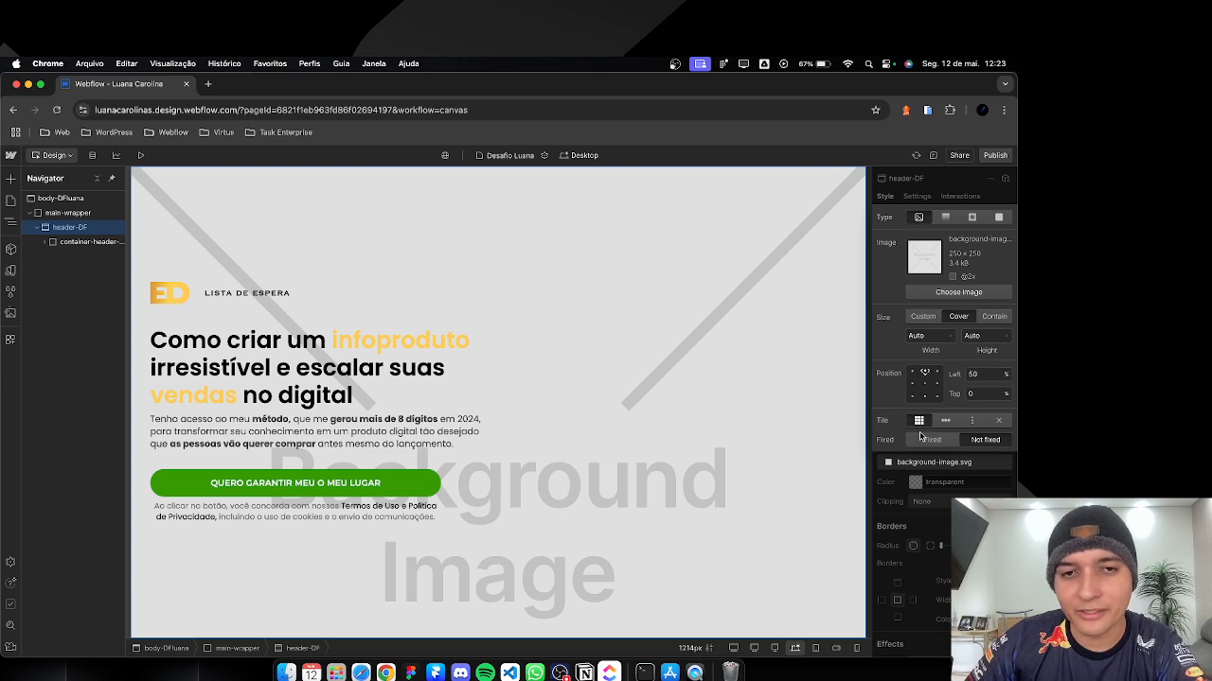
Step: Choose the existing desktop hero asset hero-desk.jpg as the header-DF section's background image
click(956, 290)
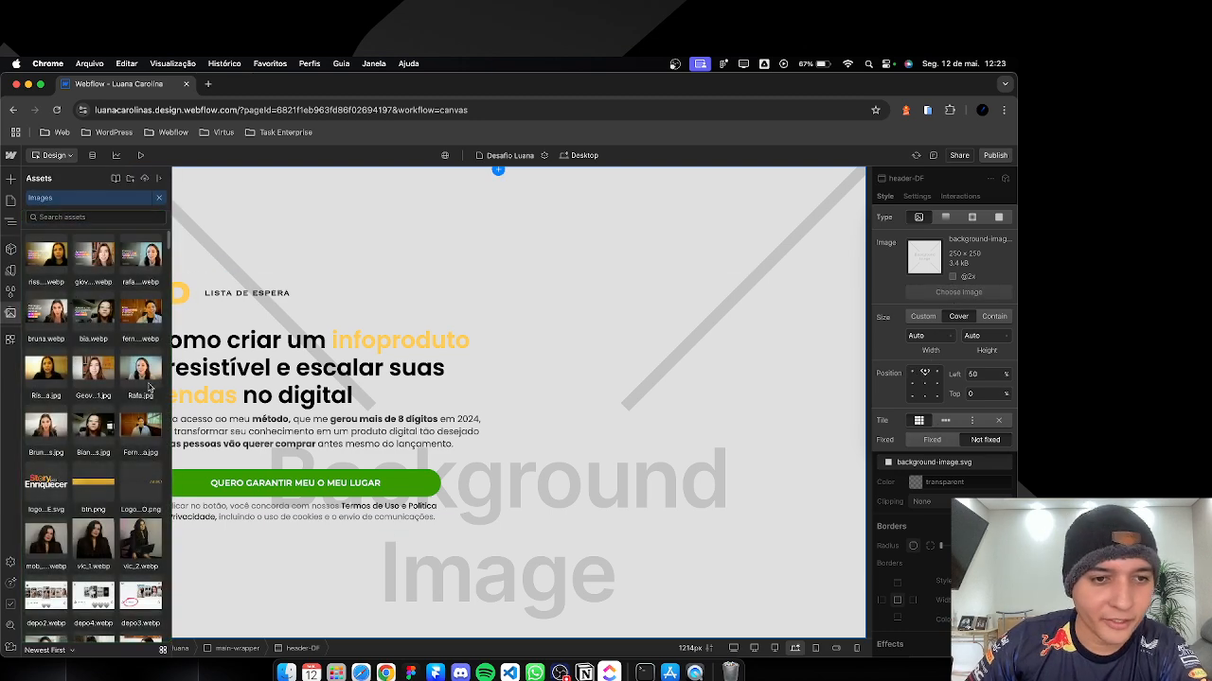
scroll(121, 521, down, 10)
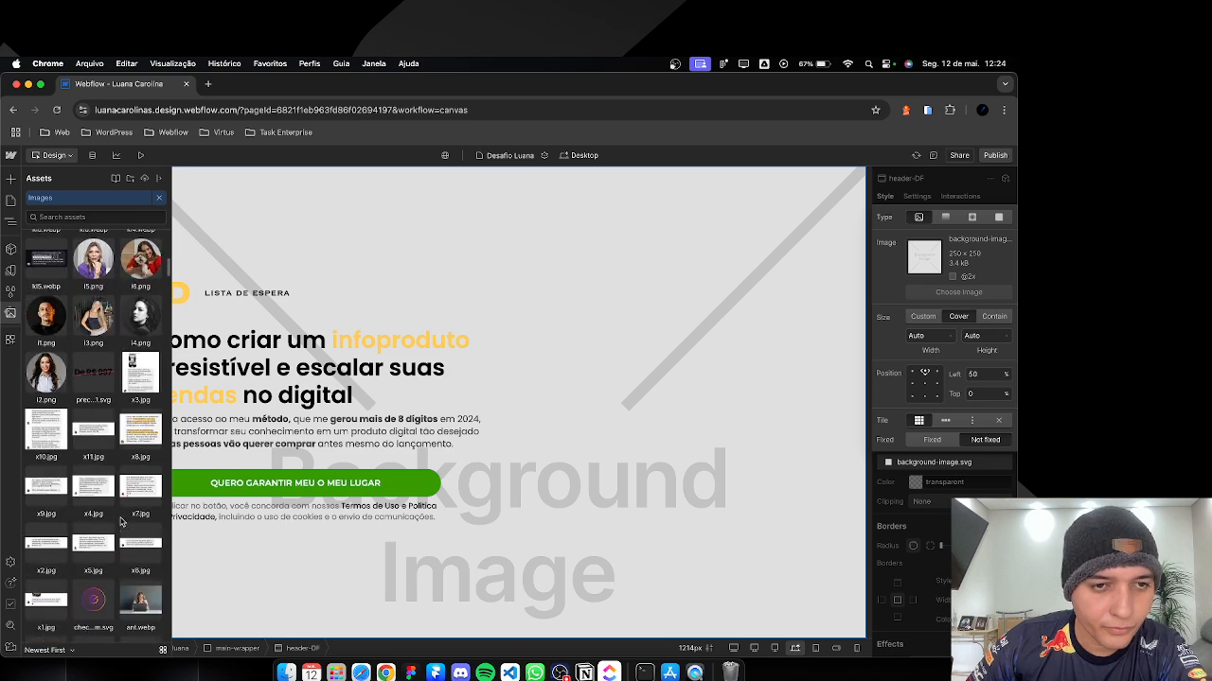
scroll(108, 420, down, 2)
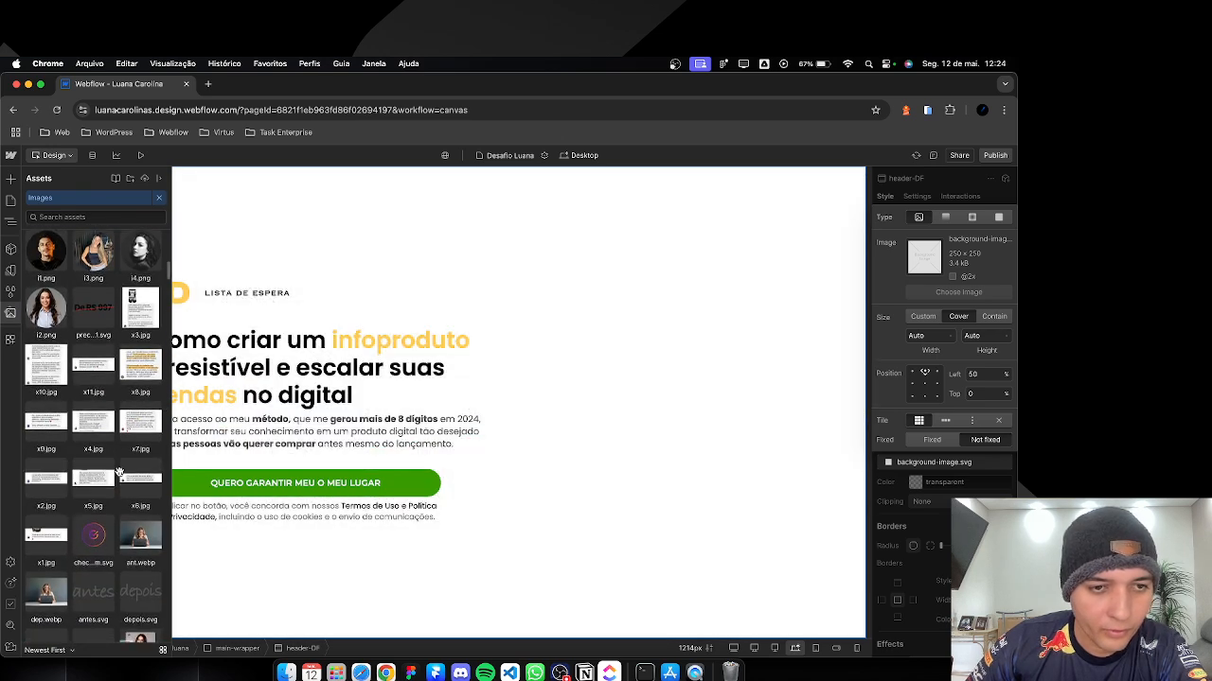
scroll(118, 472, down, 5)
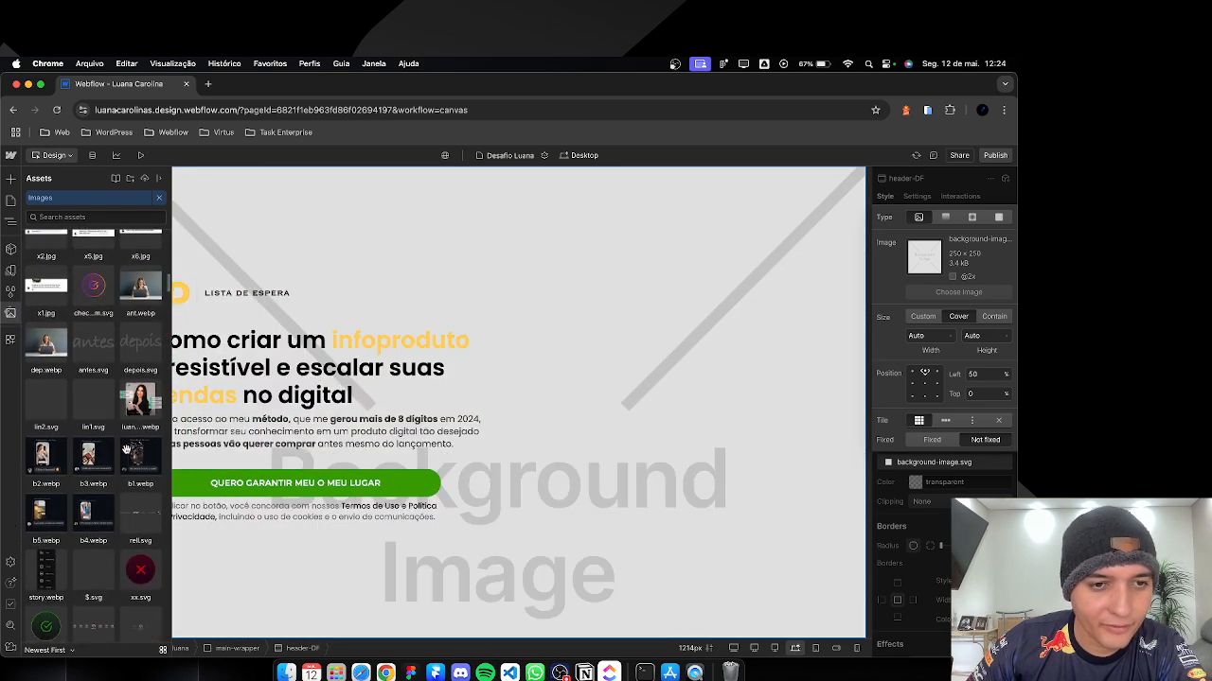
scroll(115, 483, down, 2)
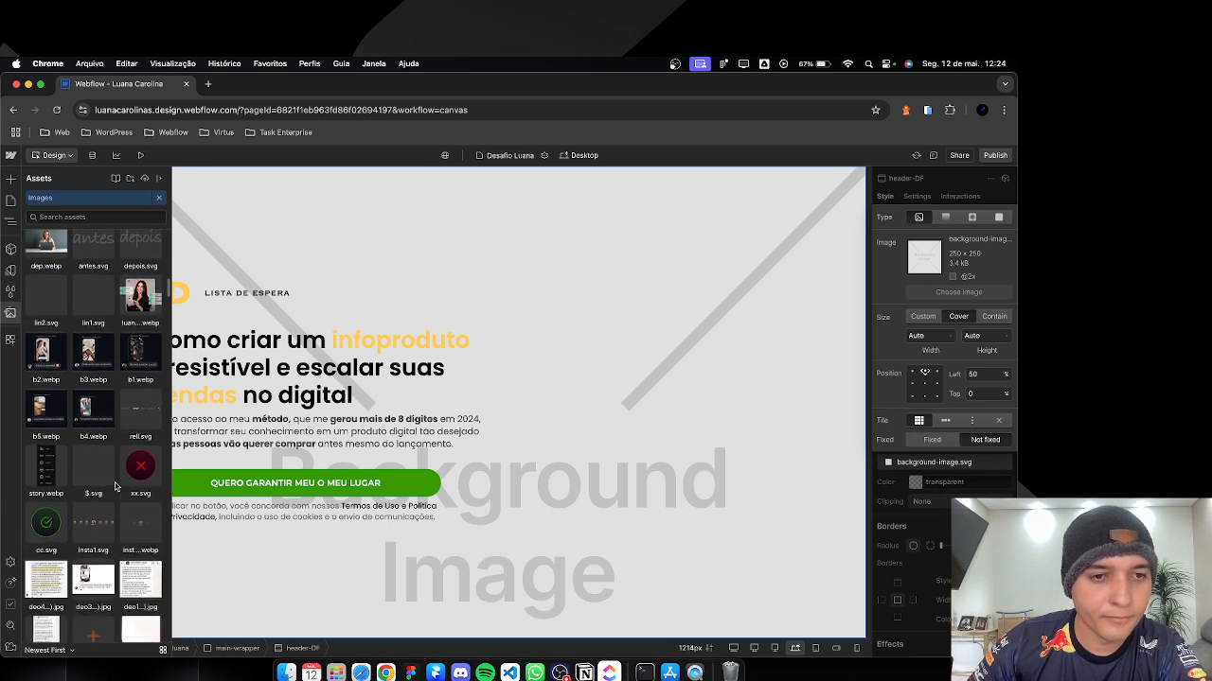
scroll(115, 487, down, 4)
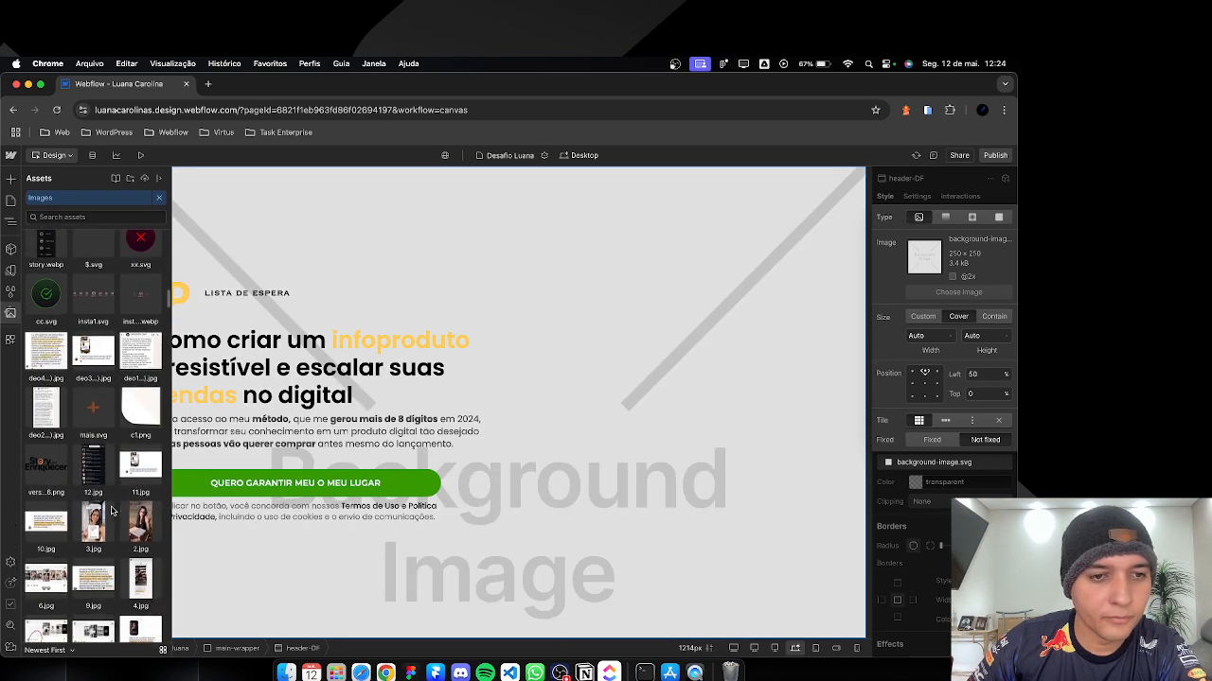
scroll(112, 511, down, 5)
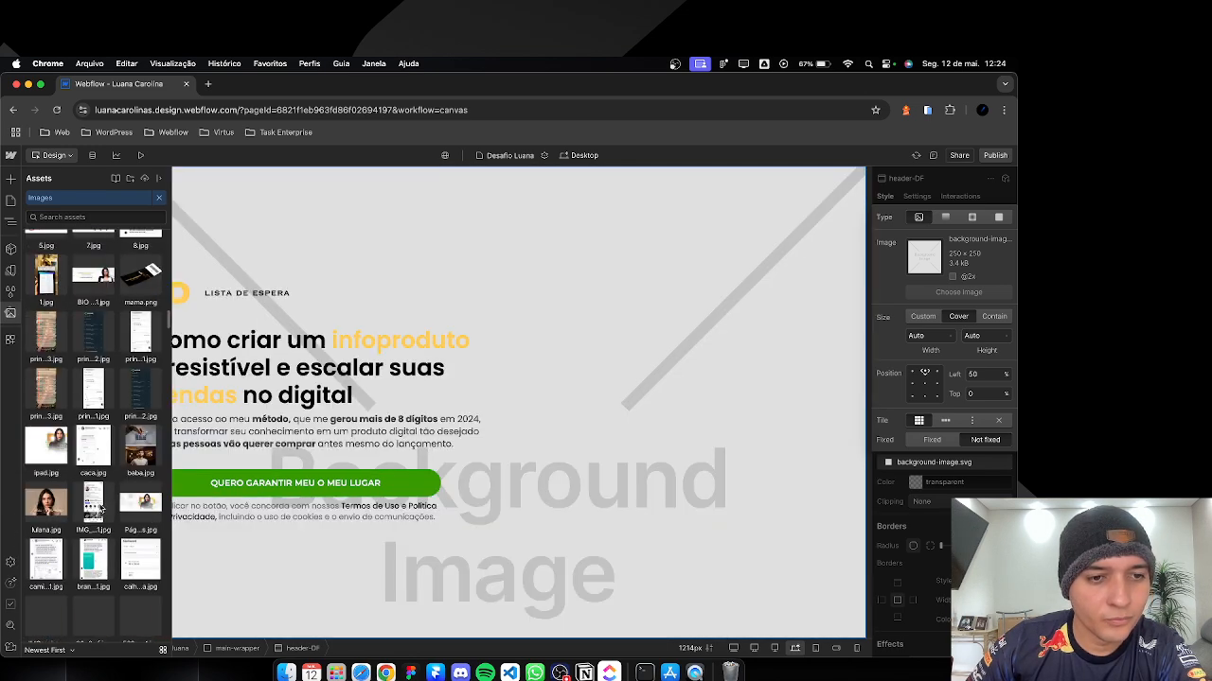
scroll(99, 405, up, 1)
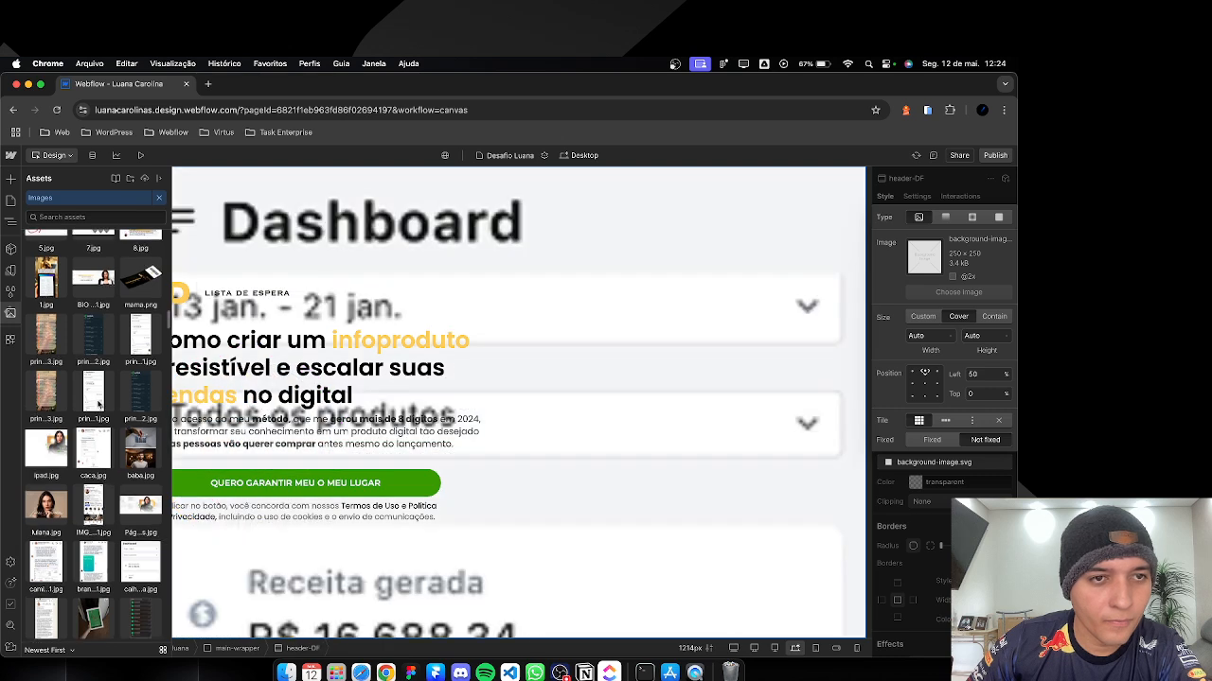
scroll(104, 426, down, 2)
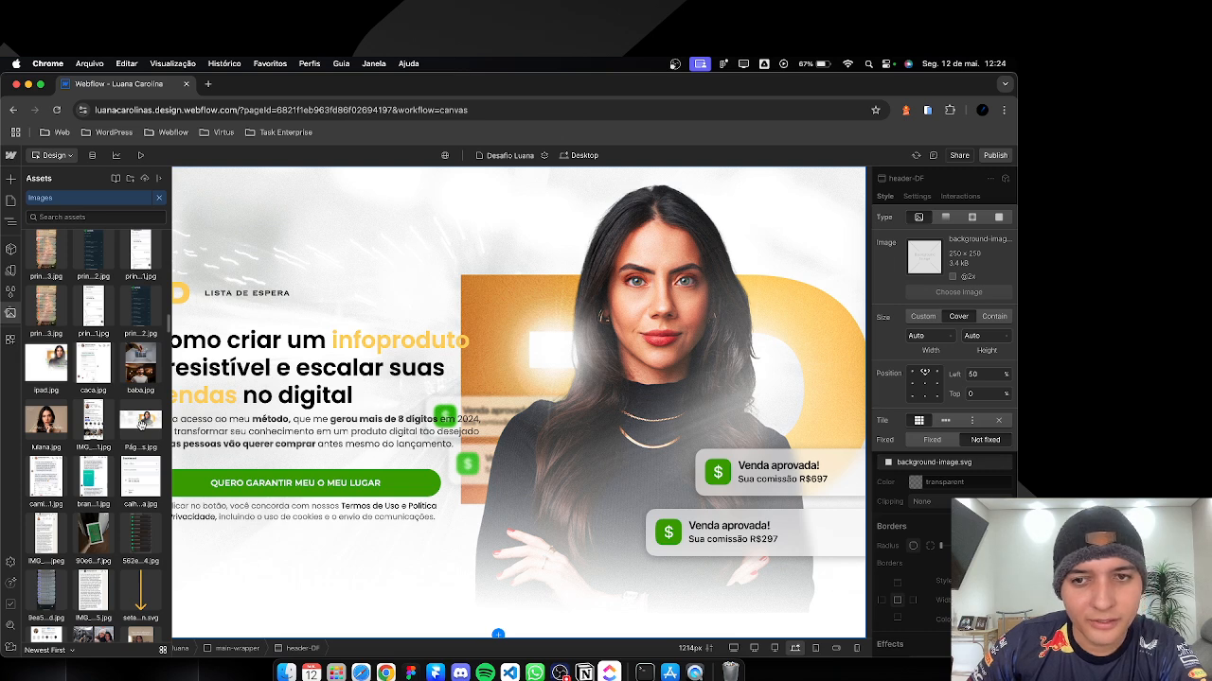
scroll(140, 435, down, 2)
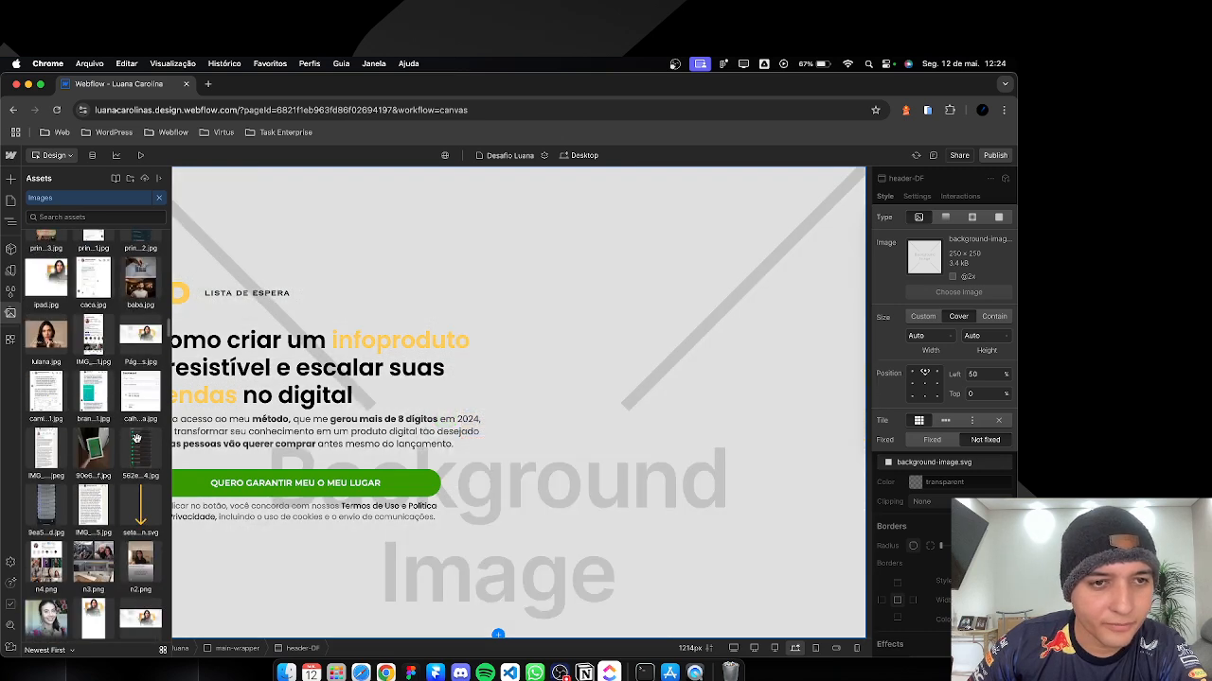
scroll(136, 442, down, 1)
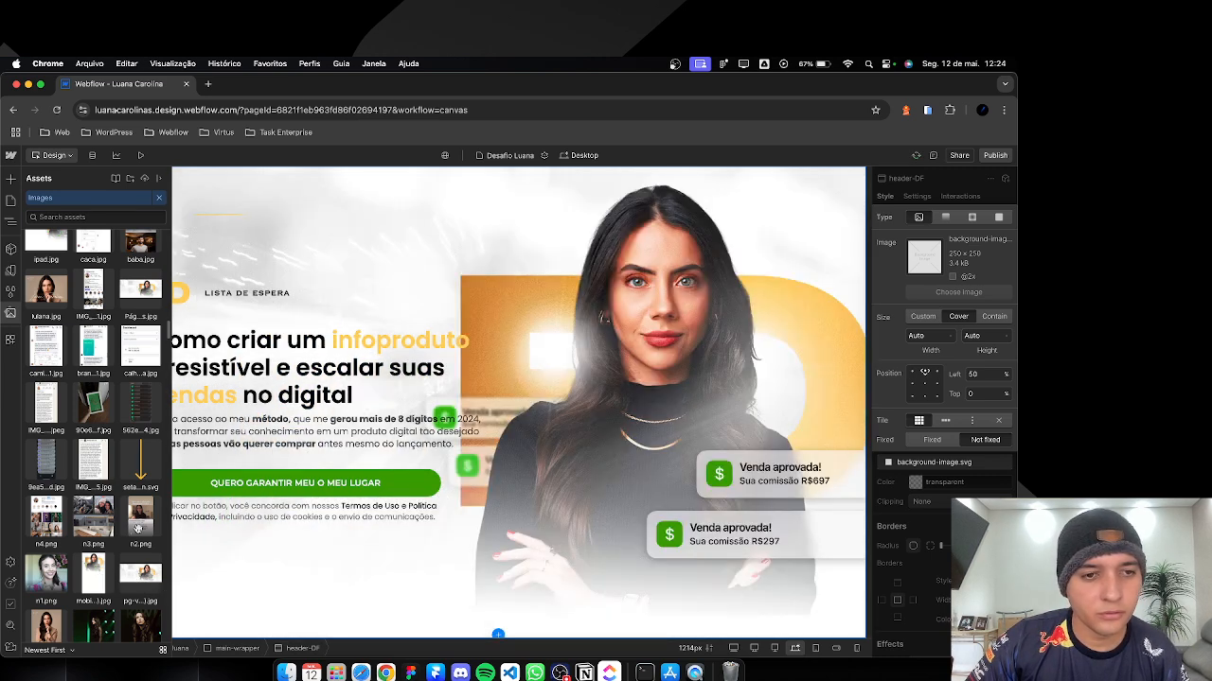
scroll(138, 538, down, 1)
scroll(137, 538, down, 10)
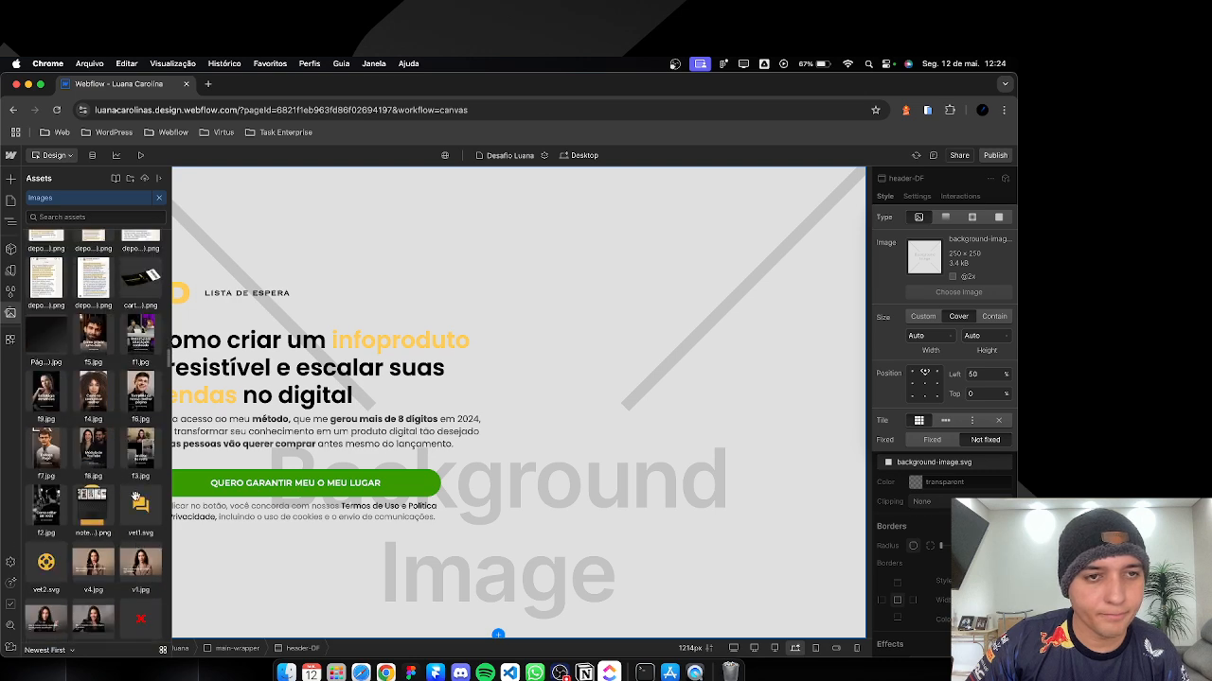
scroll(137, 443, down, 5)
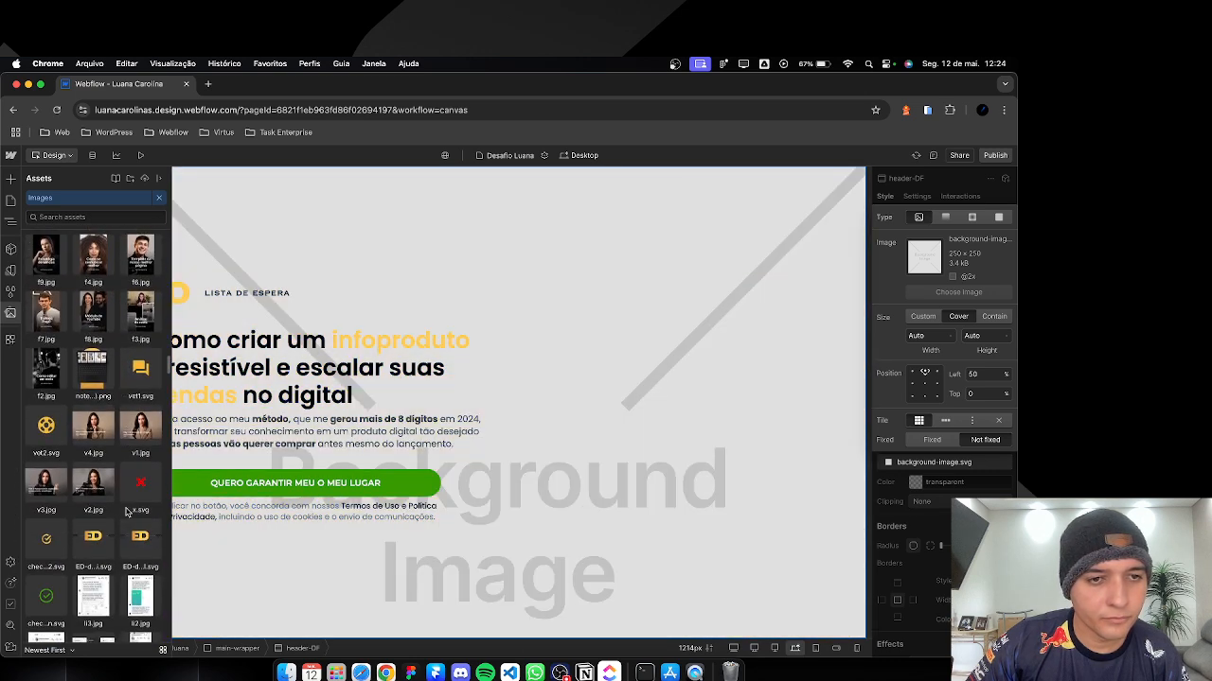
key(super+Tab)
key(super+Tab)
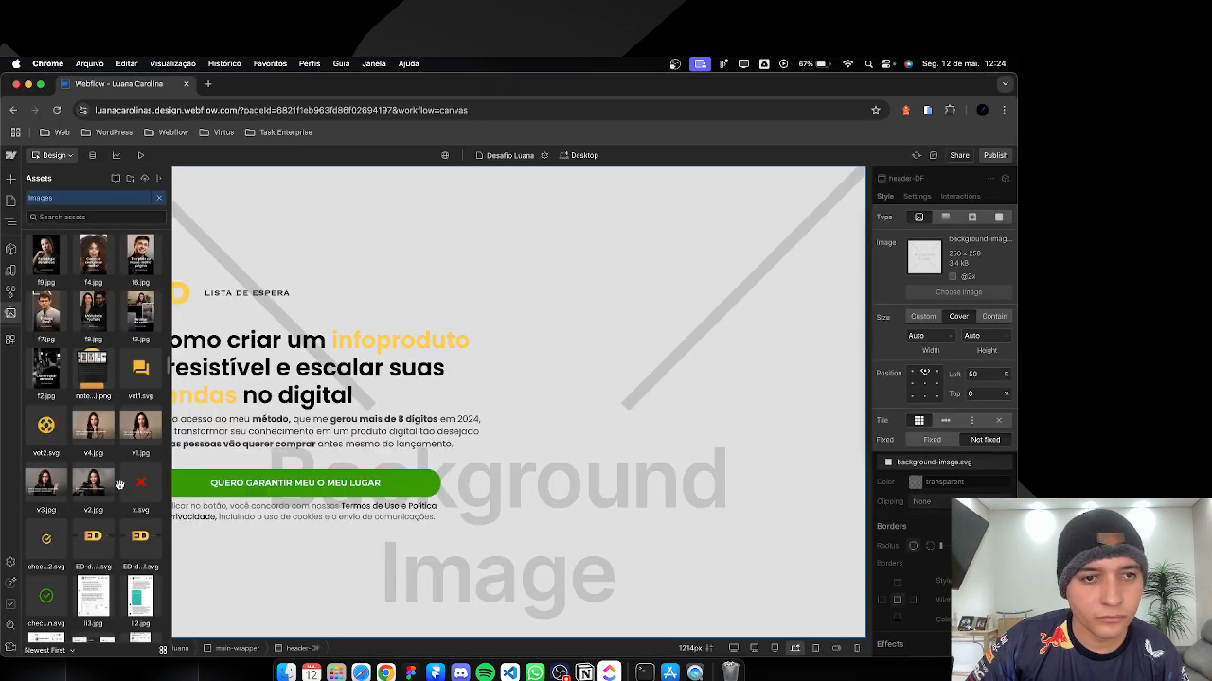
scroll(121, 504, down, 1)
scroll(121, 504, down, 5)
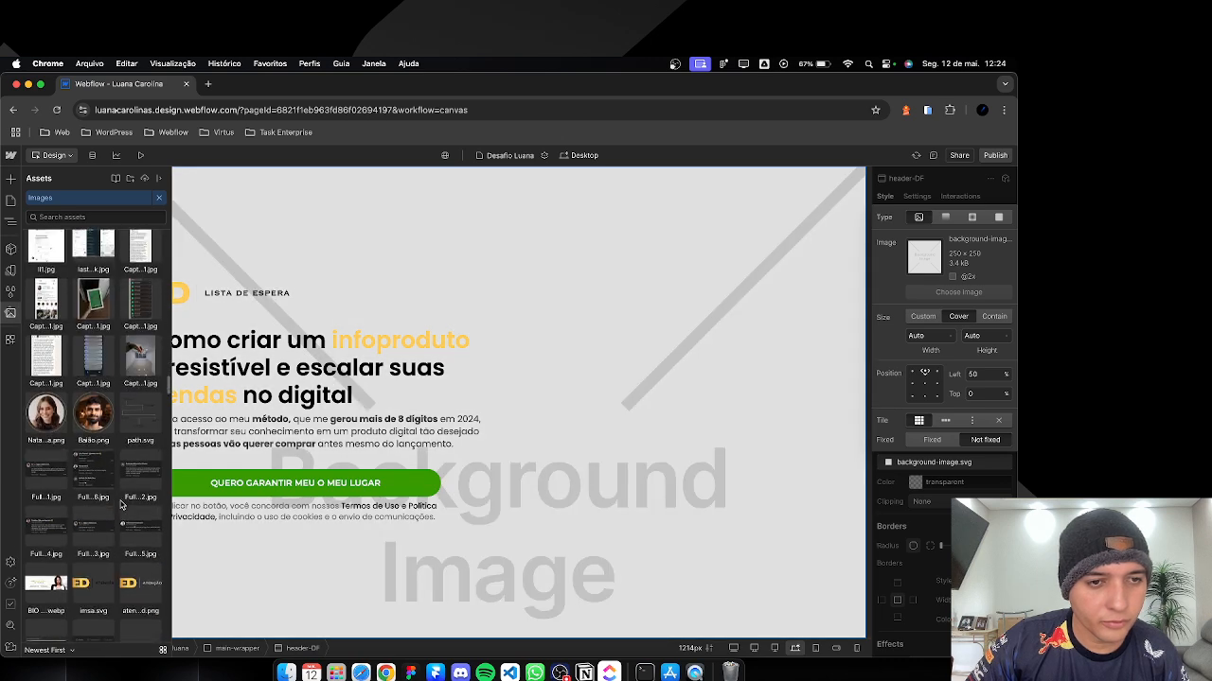
scroll(121, 505, down, 6)
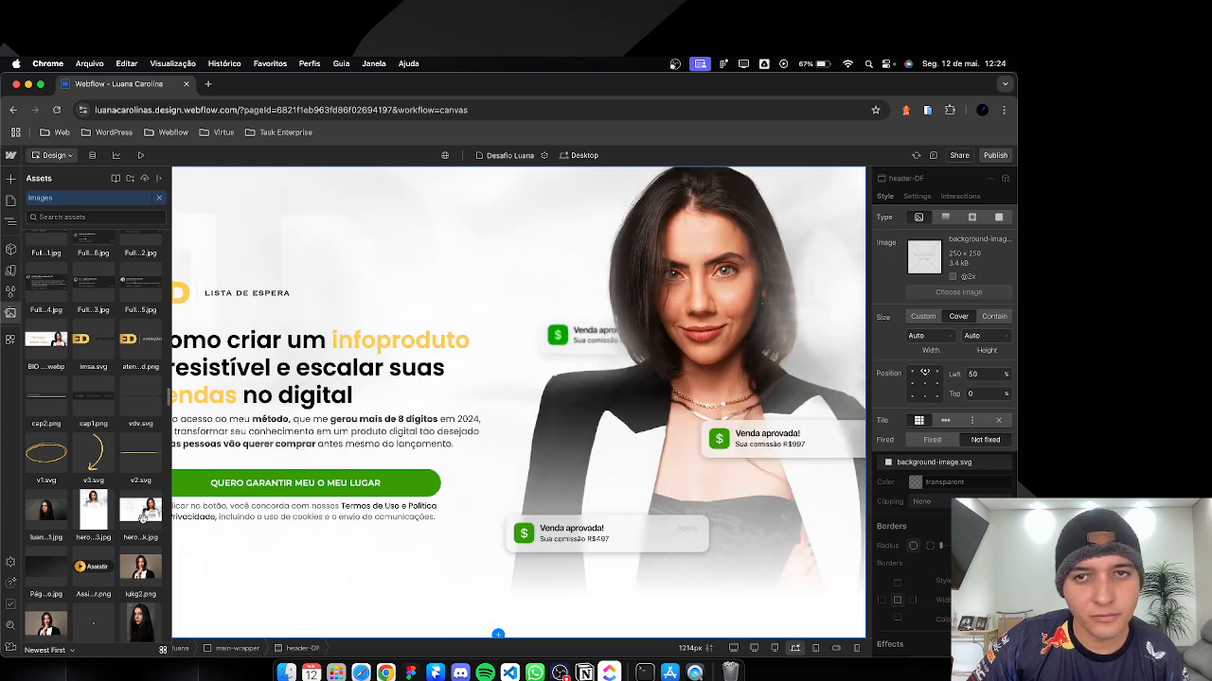
click(142, 516)
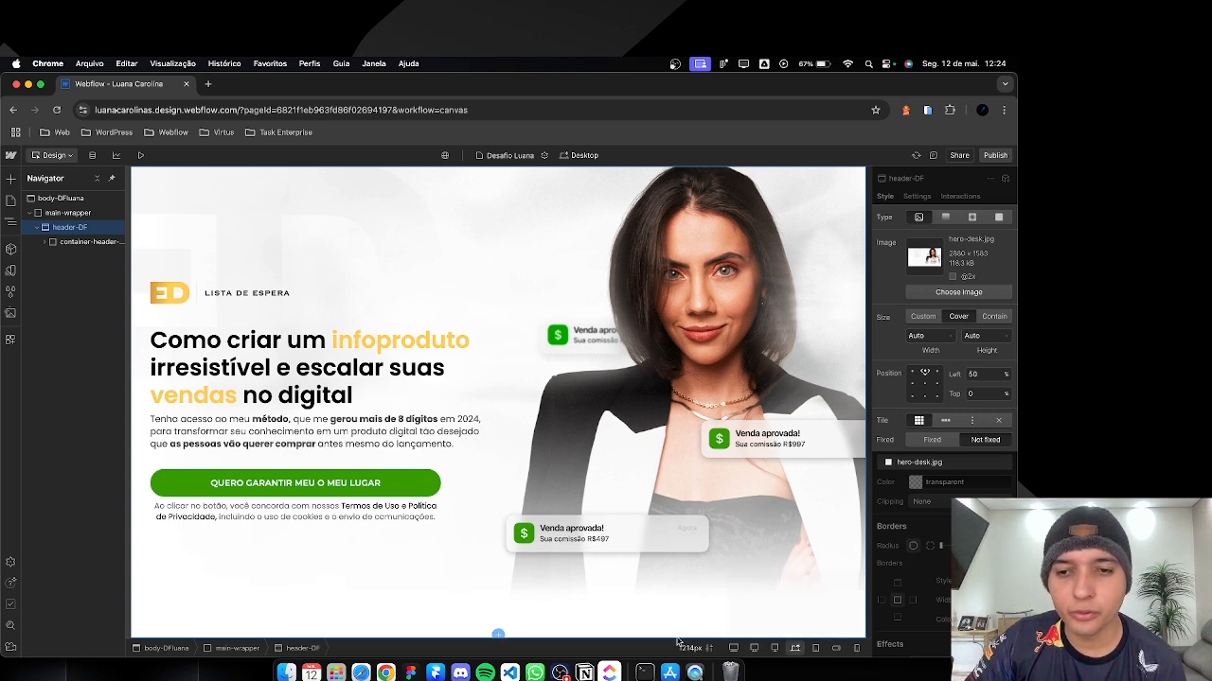
Step: At the landscape mobile breakpoint, replace the header-DF section's background image with the existing asset hero-mobile-Ed3.jpg
click(841, 648)
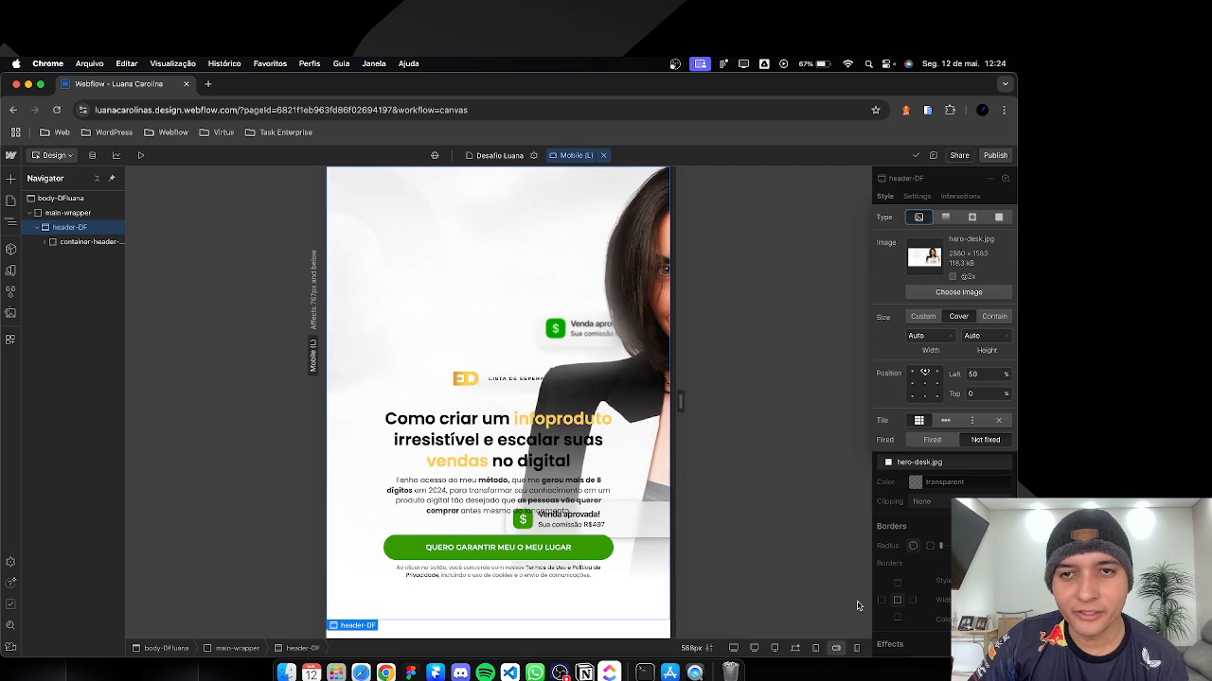
click(952, 293)
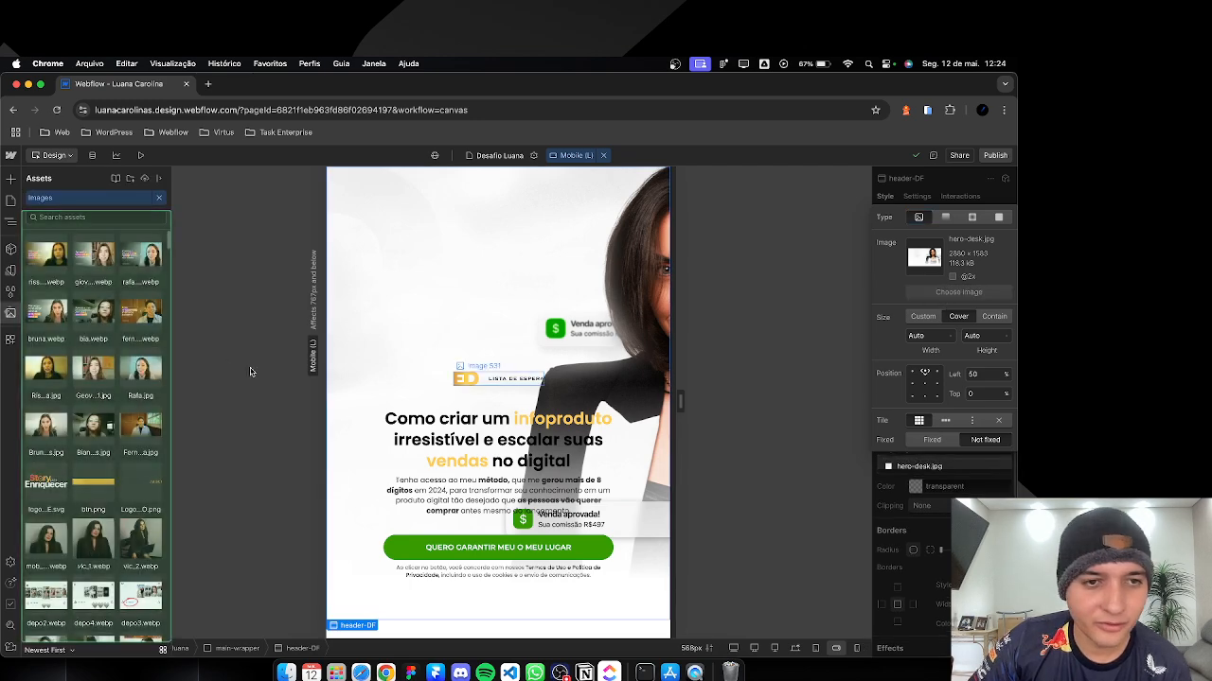
scroll(95, 426, down, 10)
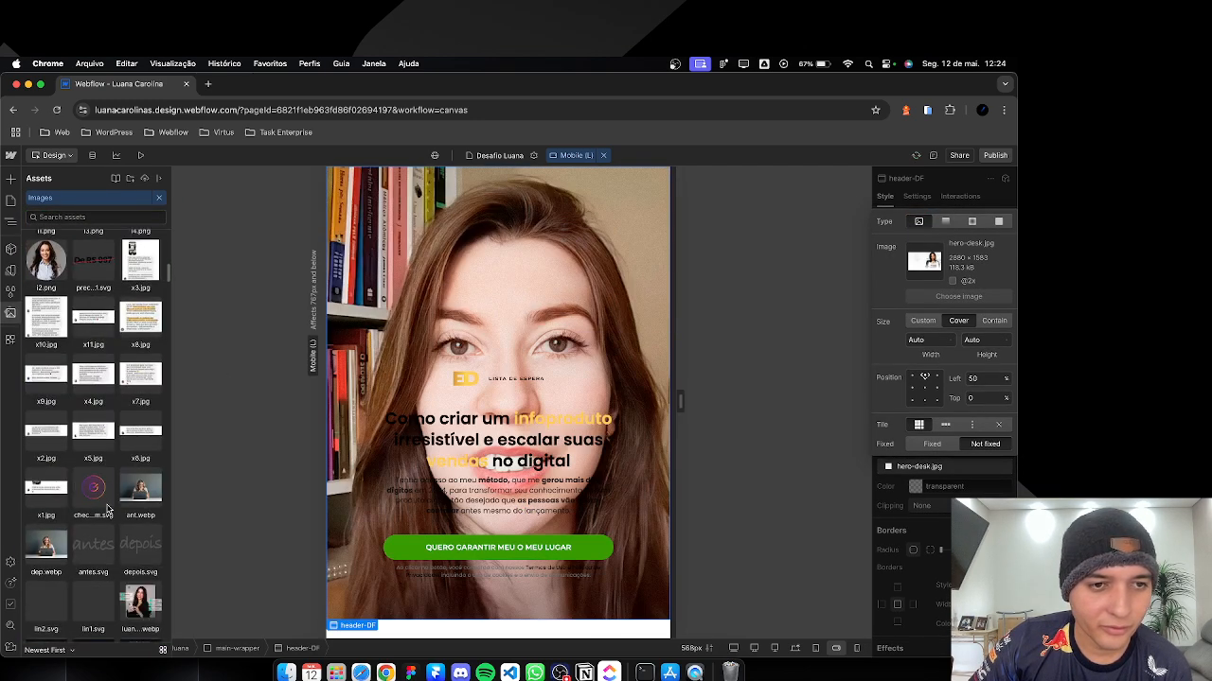
scroll(104, 515, down, 10)
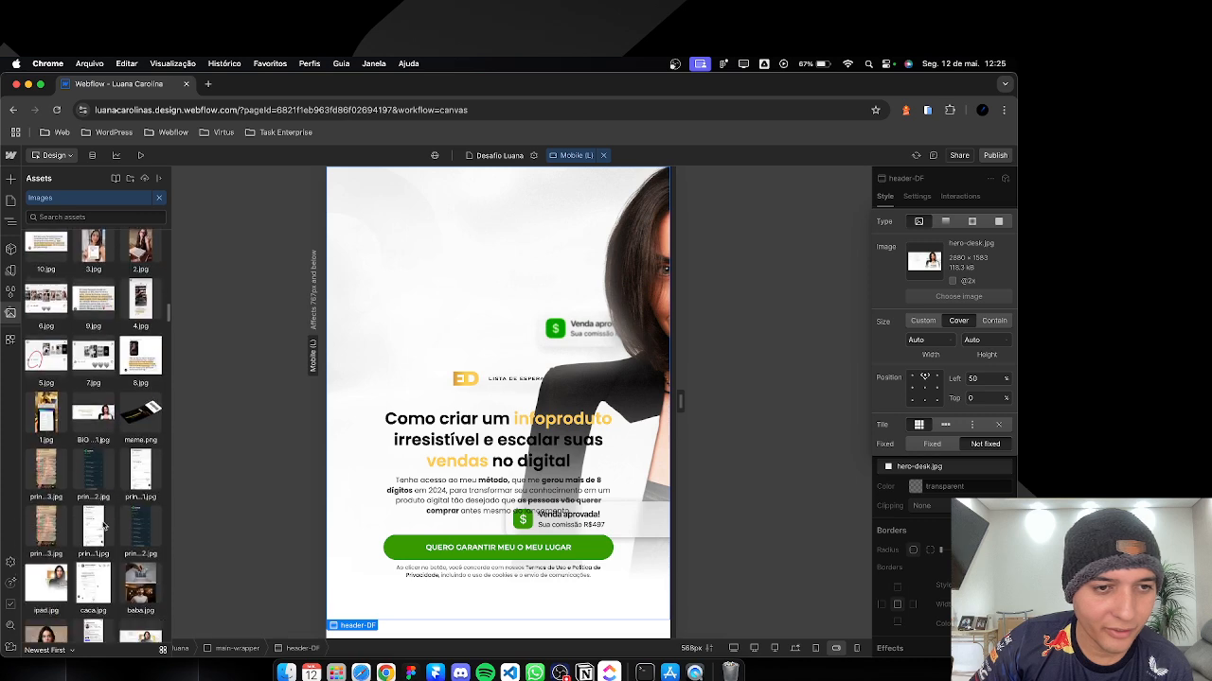
scroll(102, 525, down, 10)
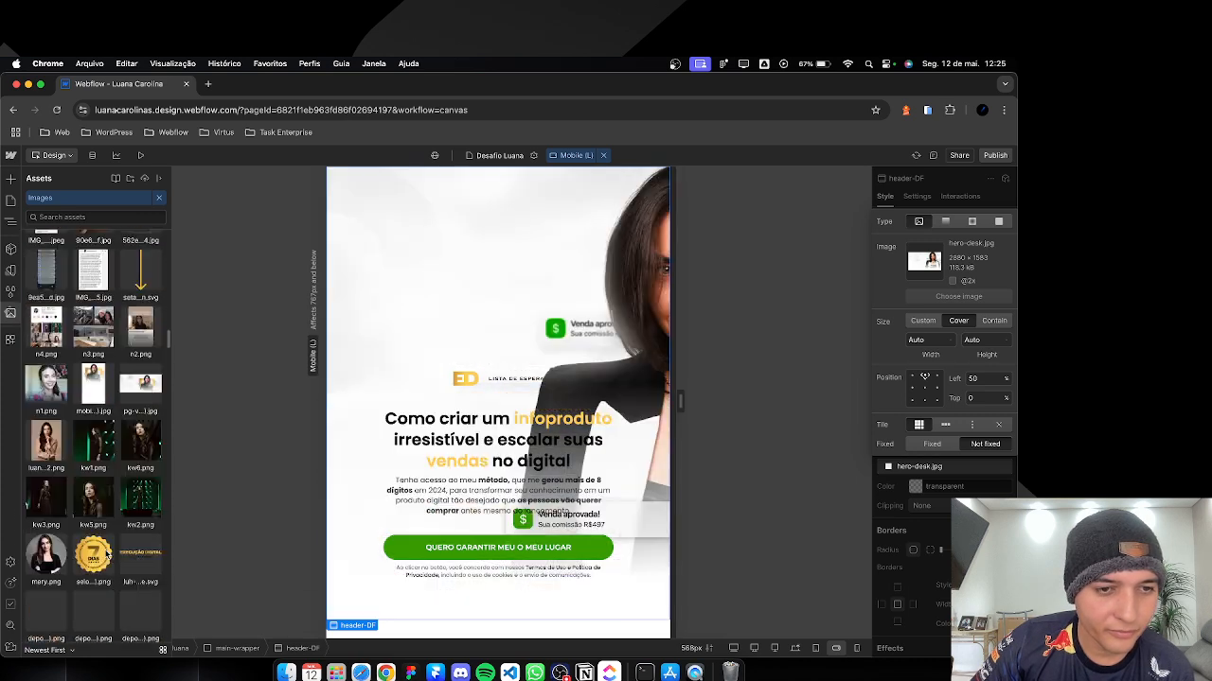
scroll(109, 530, down, 6)
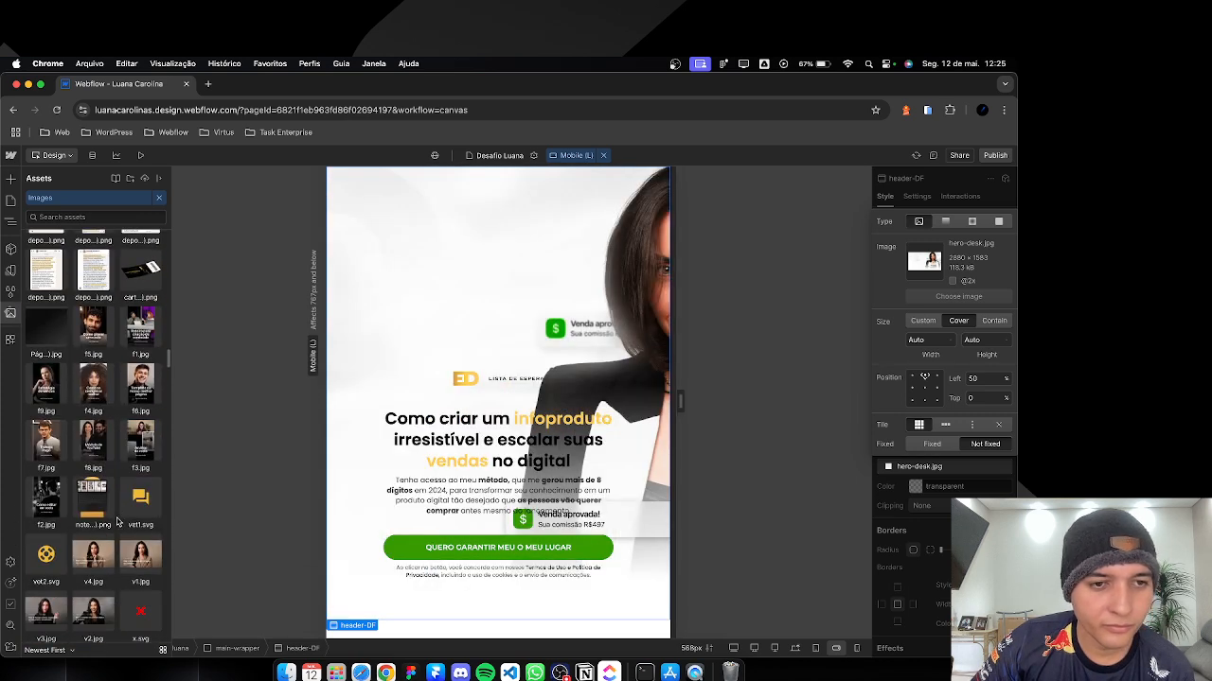
scroll(115, 531, down, 10)
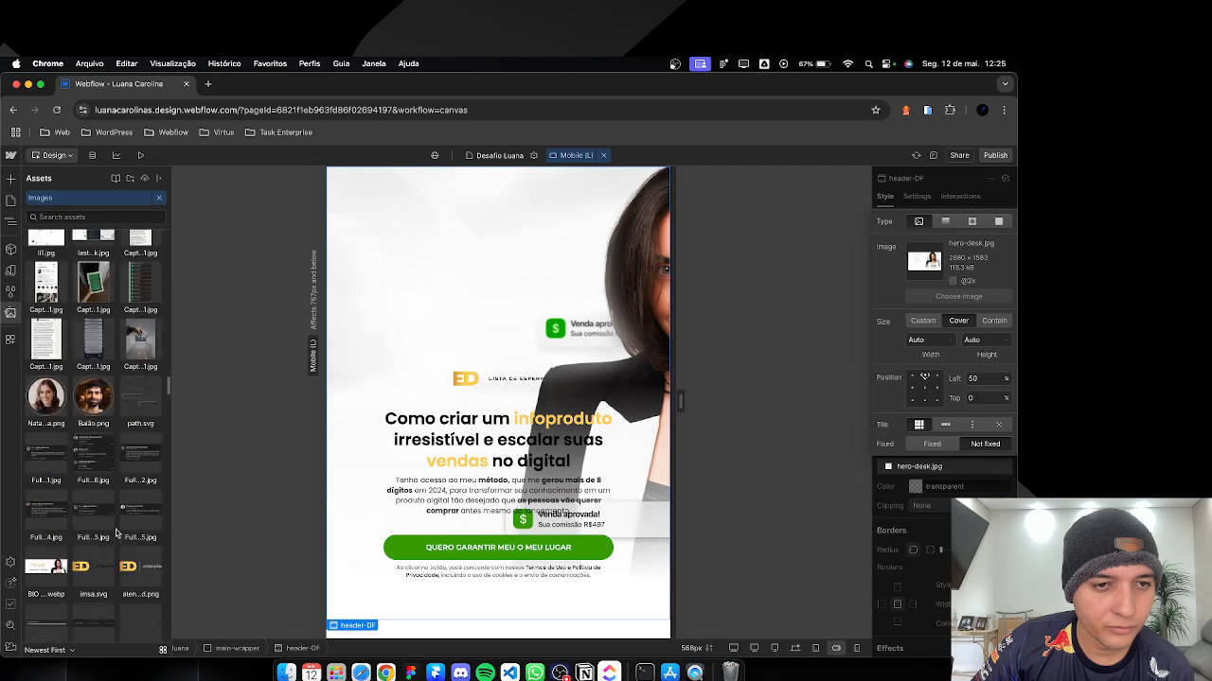
scroll(114, 528, down, 8)
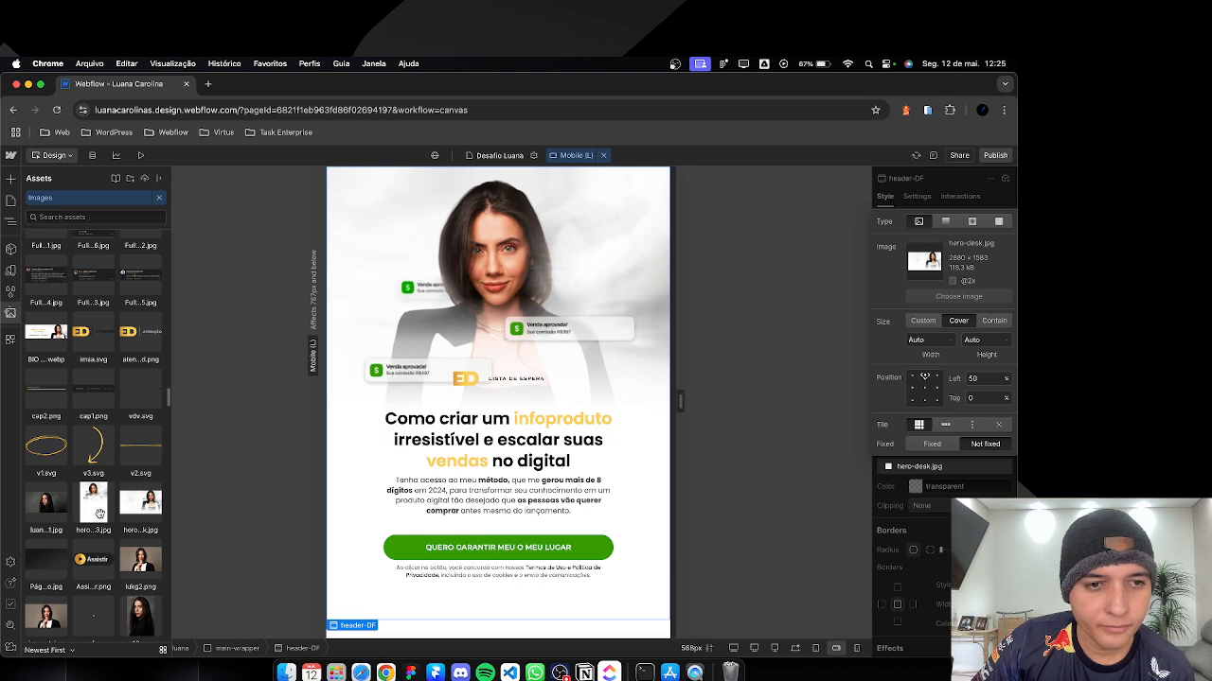
click(99, 514)
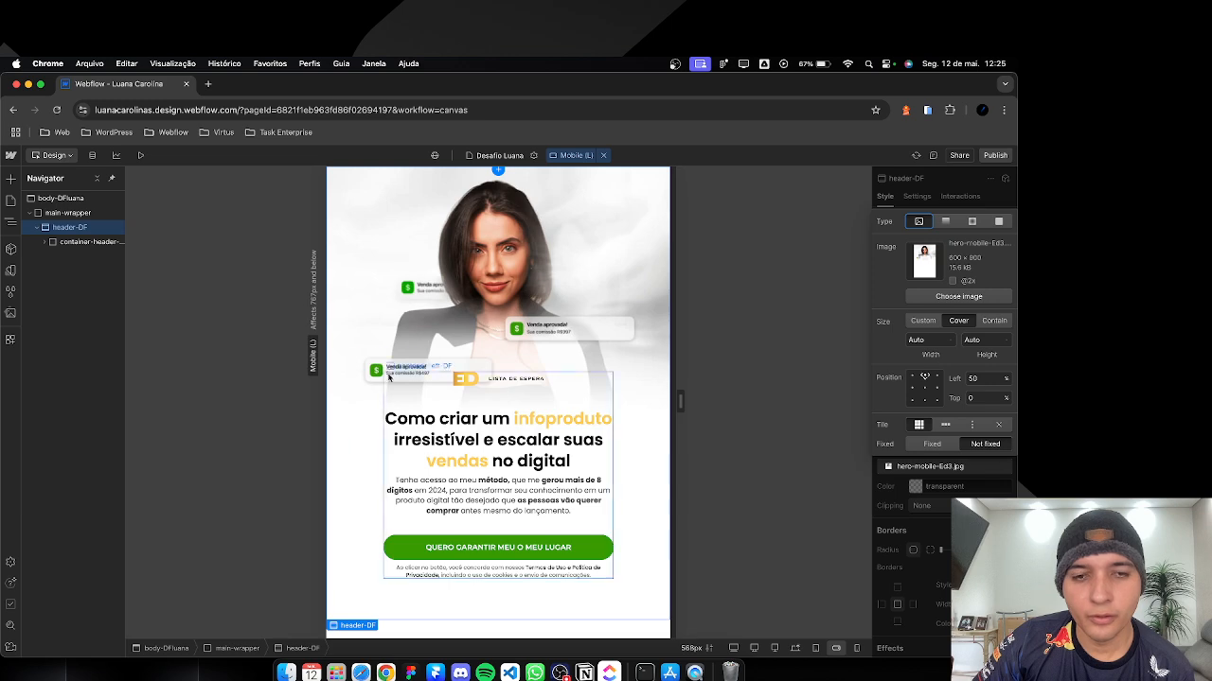
Step: Preview the page at the desktop breakpoints and at mobile widths of 414, 390 and 320 px, and return to the design canvas
click(138, 155)
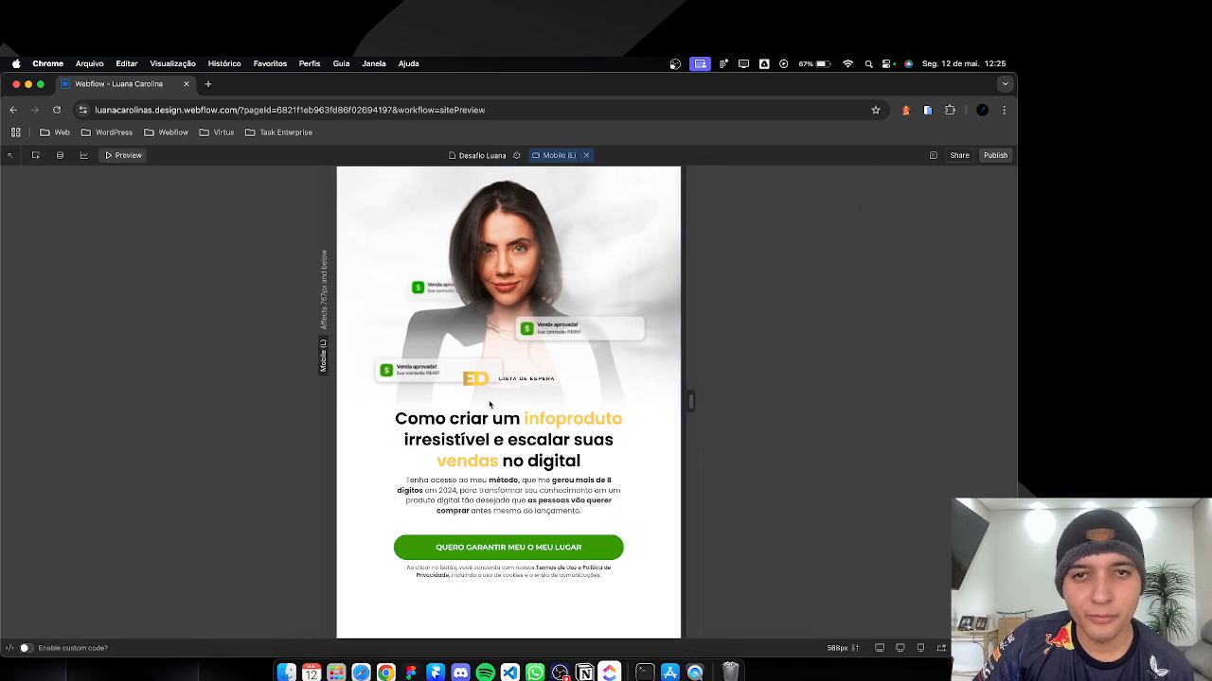
click(880, 649)
click(899, 649)
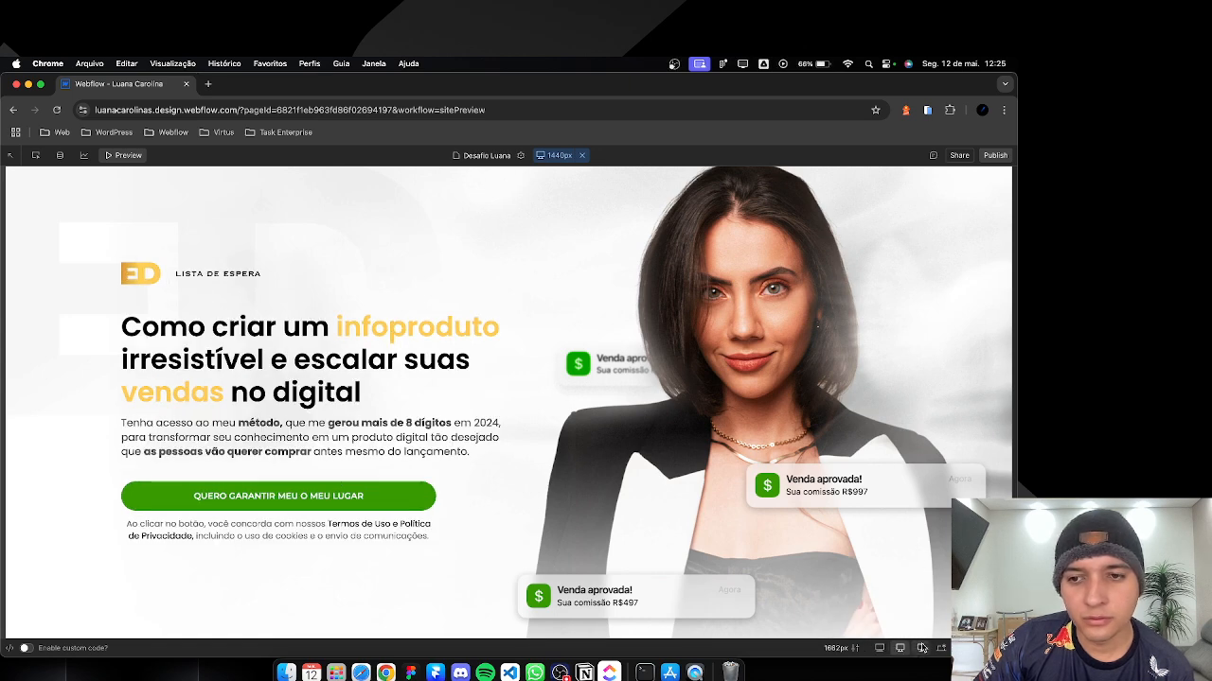
click(920, 649)
drag(914, 398, 643, 439)
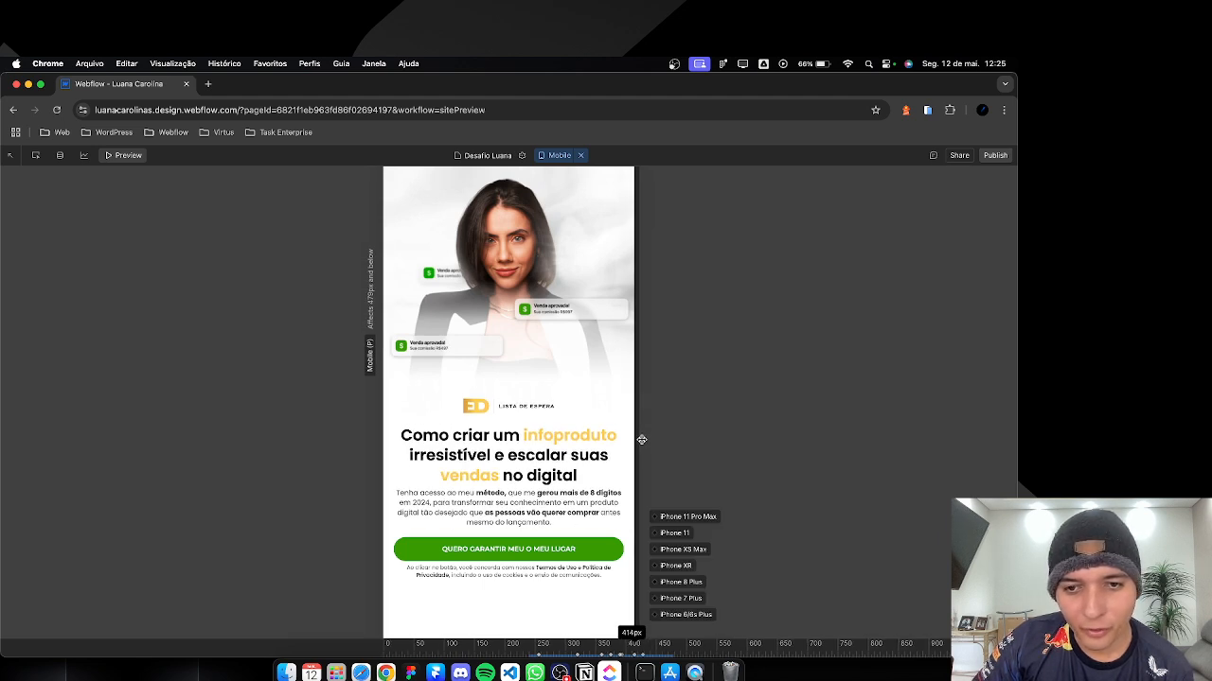
drag(641, 440, 632, 441)
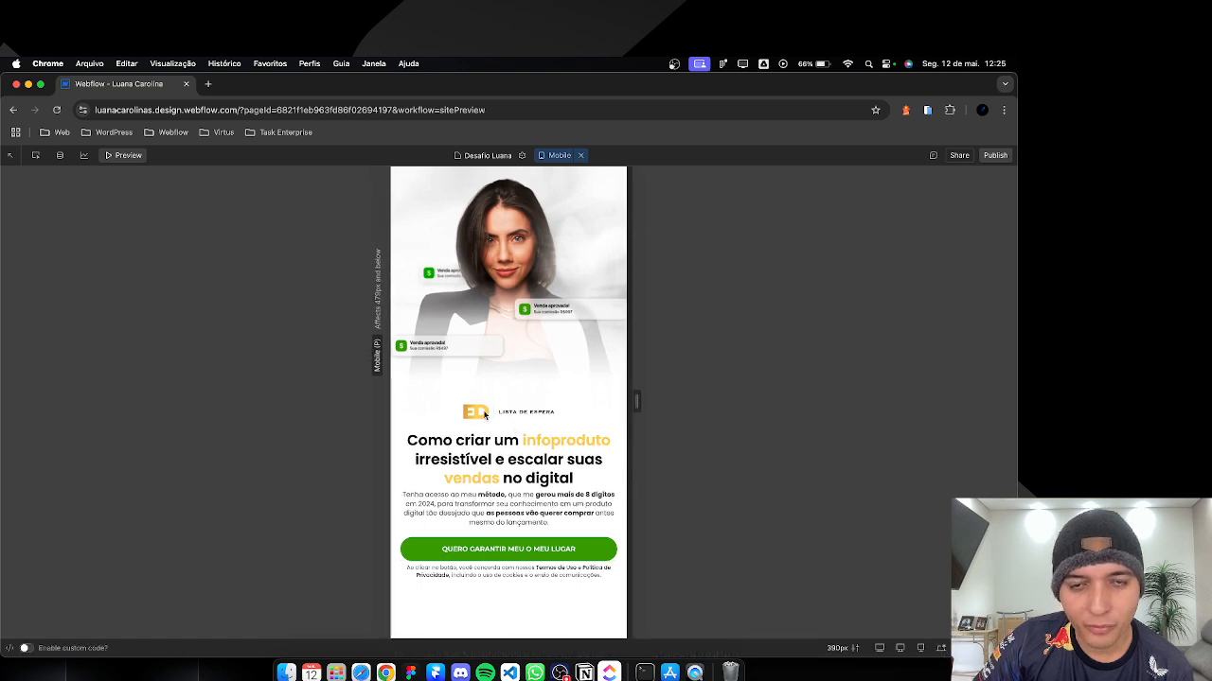
click(581, 156)
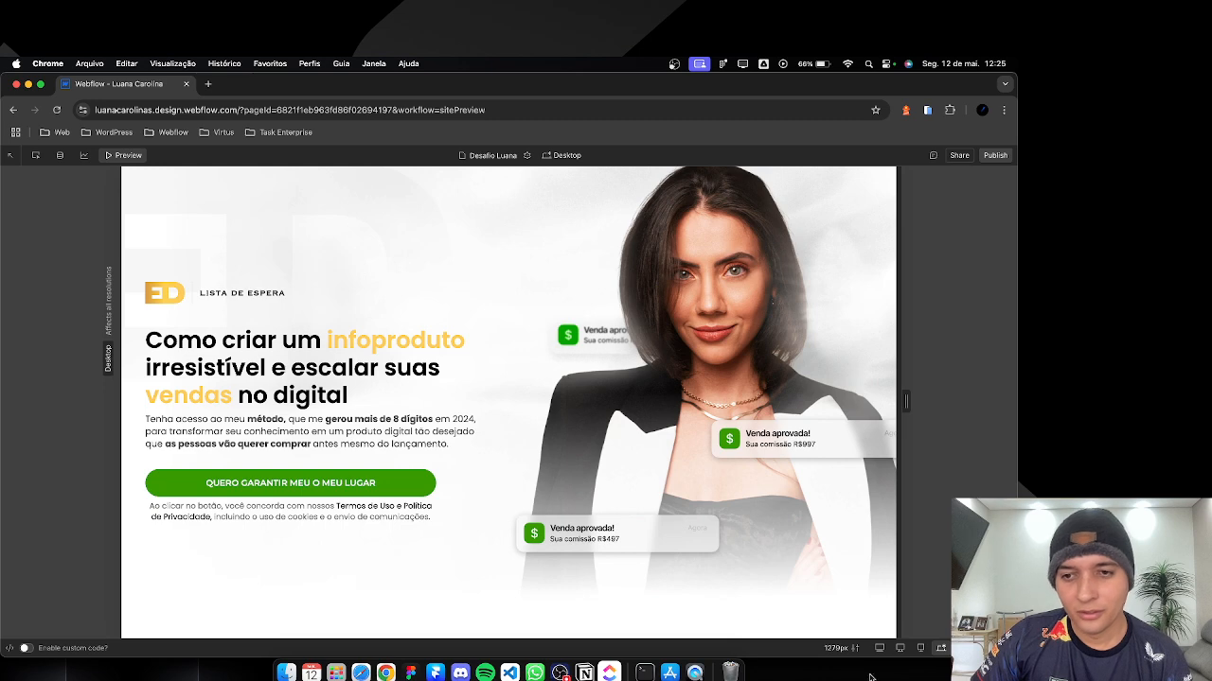
key(shift+4)
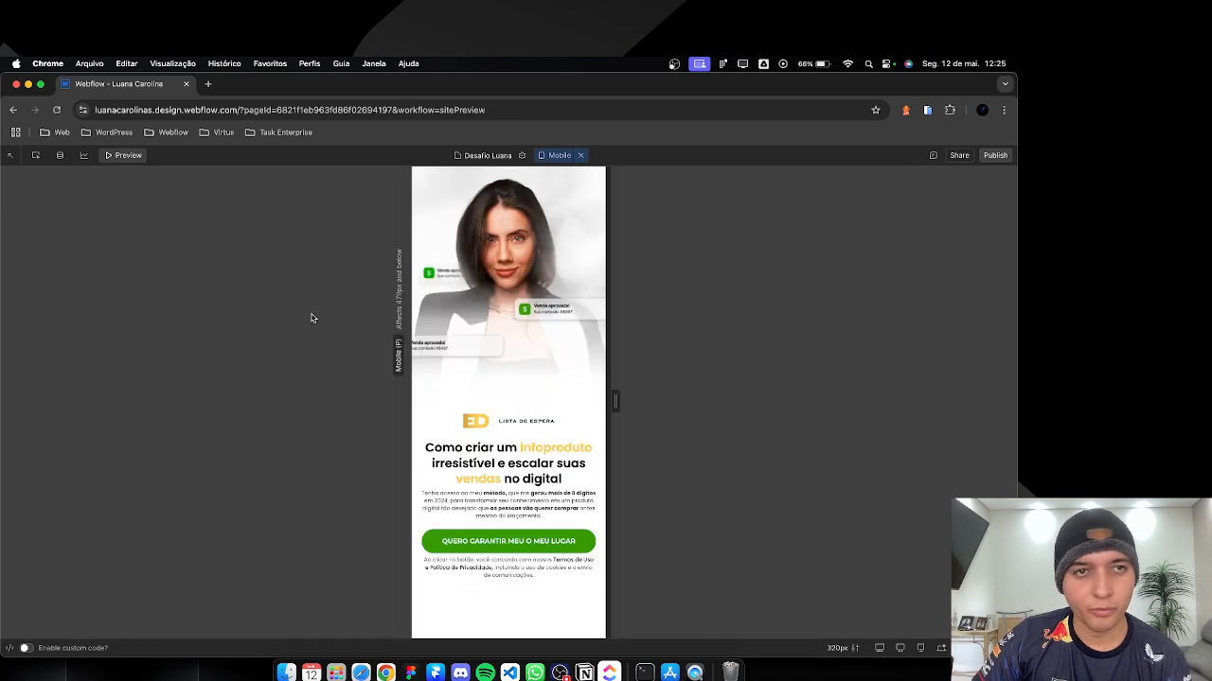
click(112, 157)
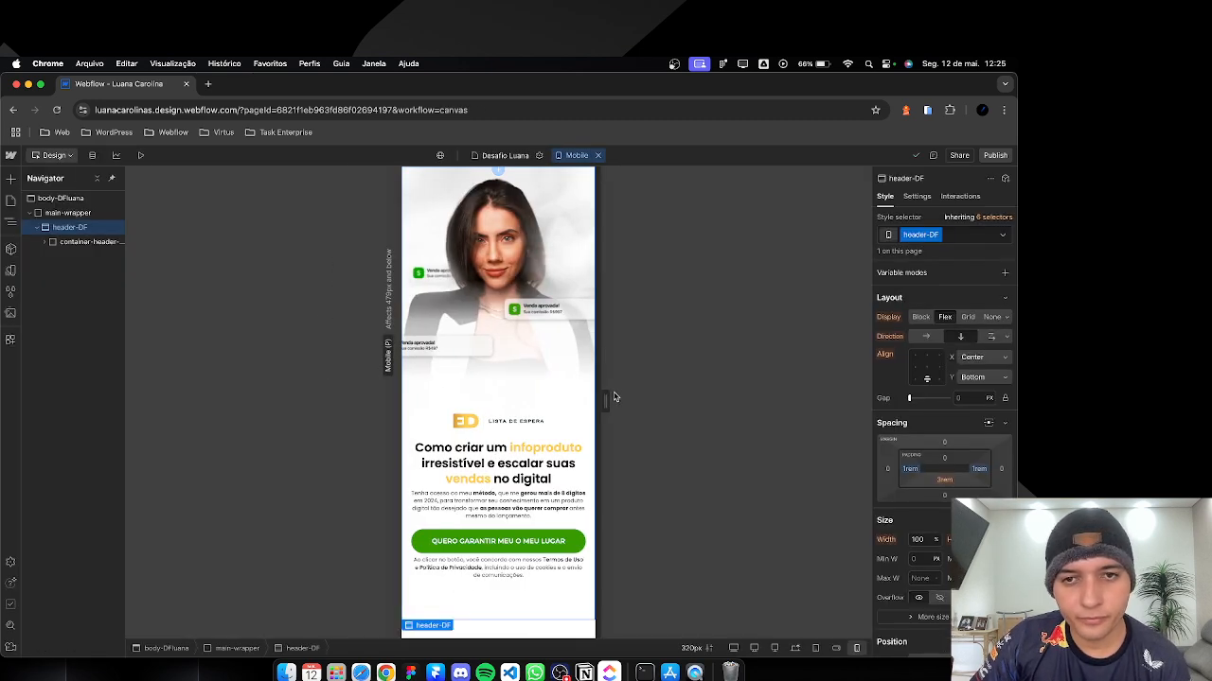
Step: Widen the mobile canvas to 414 px and set the logo image's maximum width to 180 px
drag(613, 399, 636, 402)
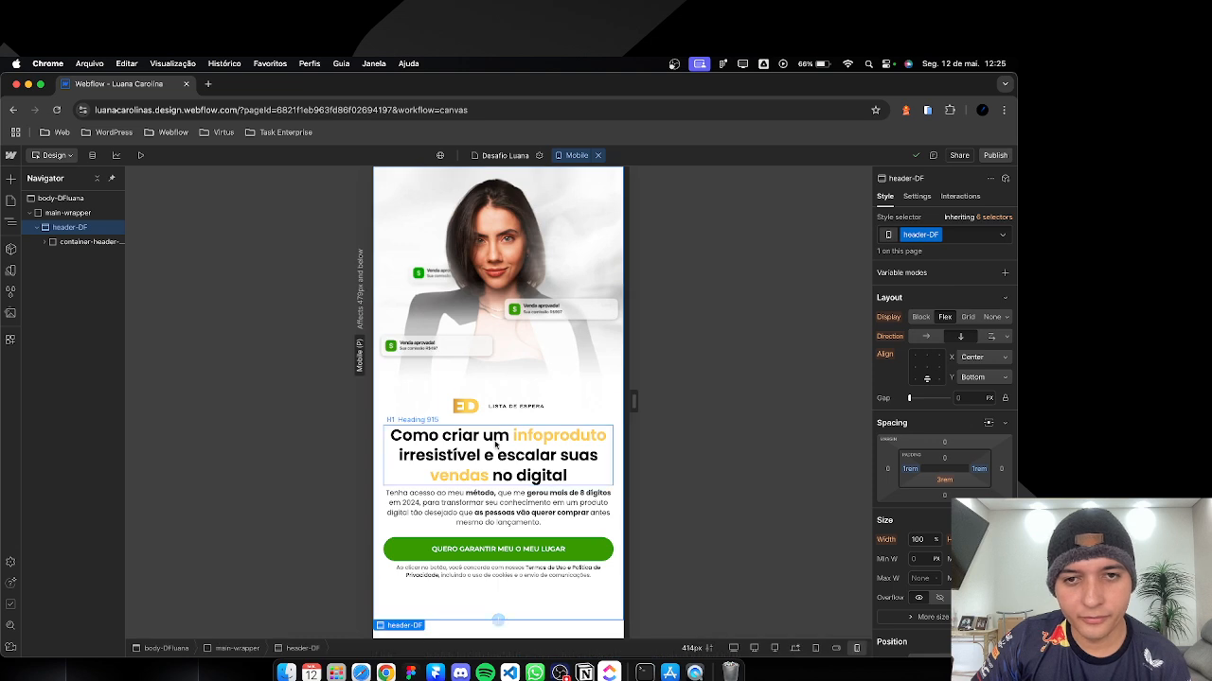
click(498, 405)
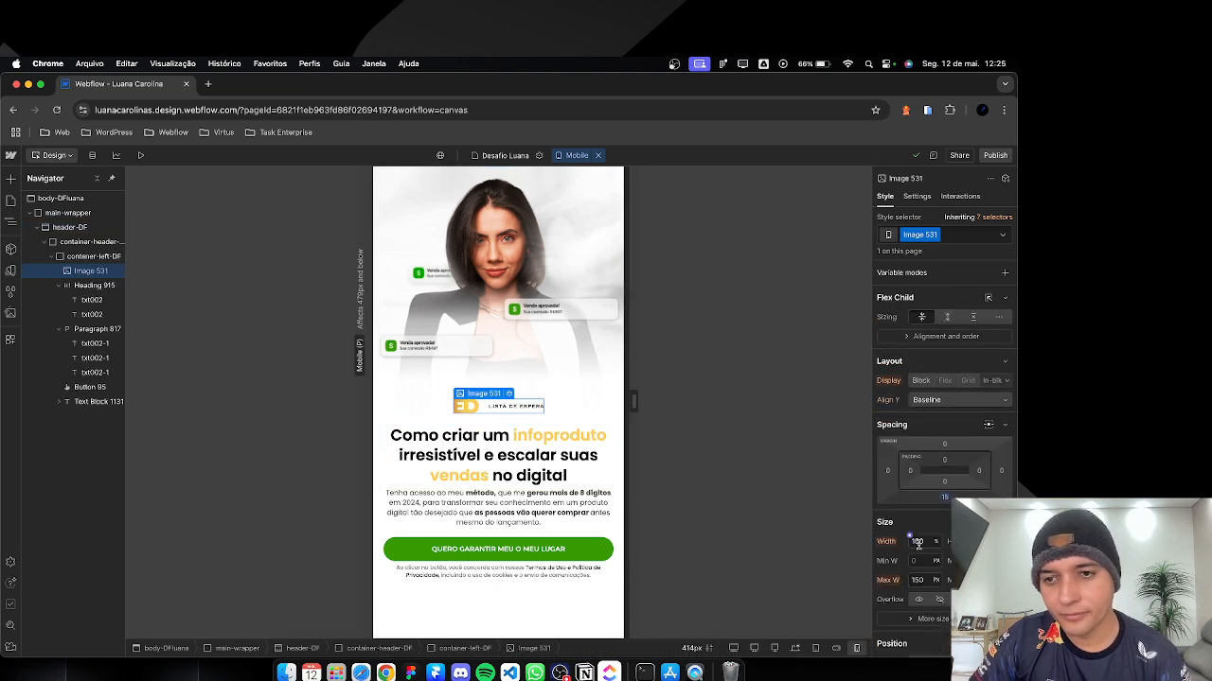
click(926, 580)
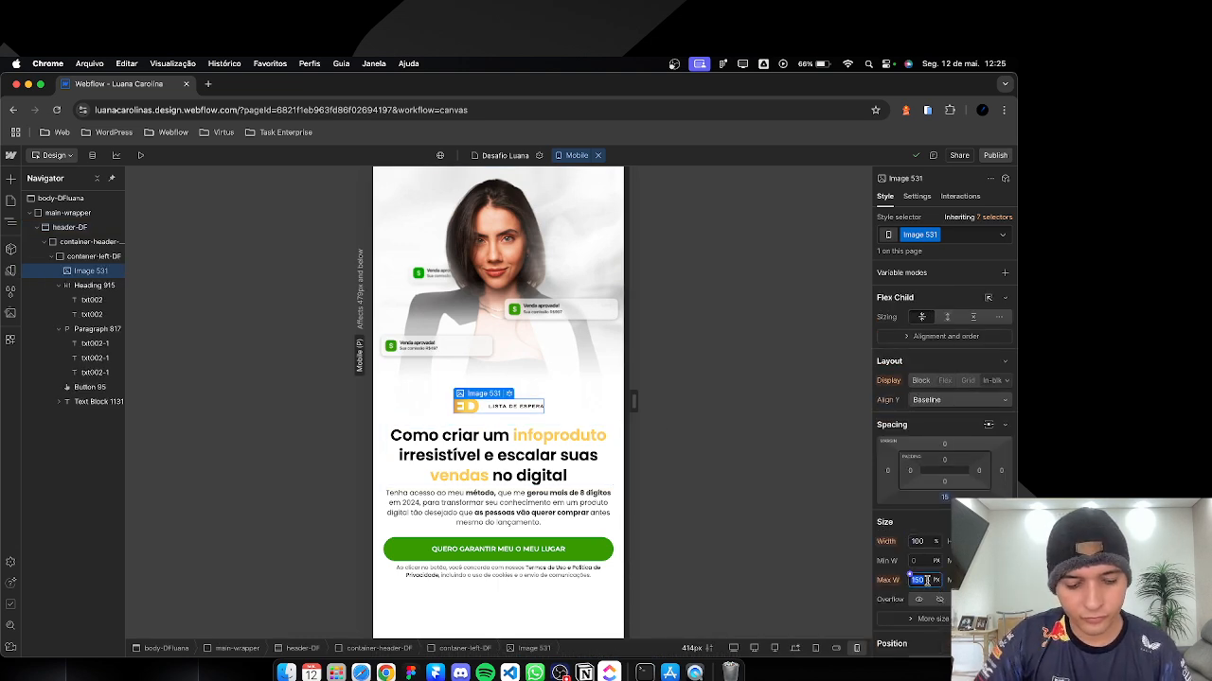
text(200)
key(Return)
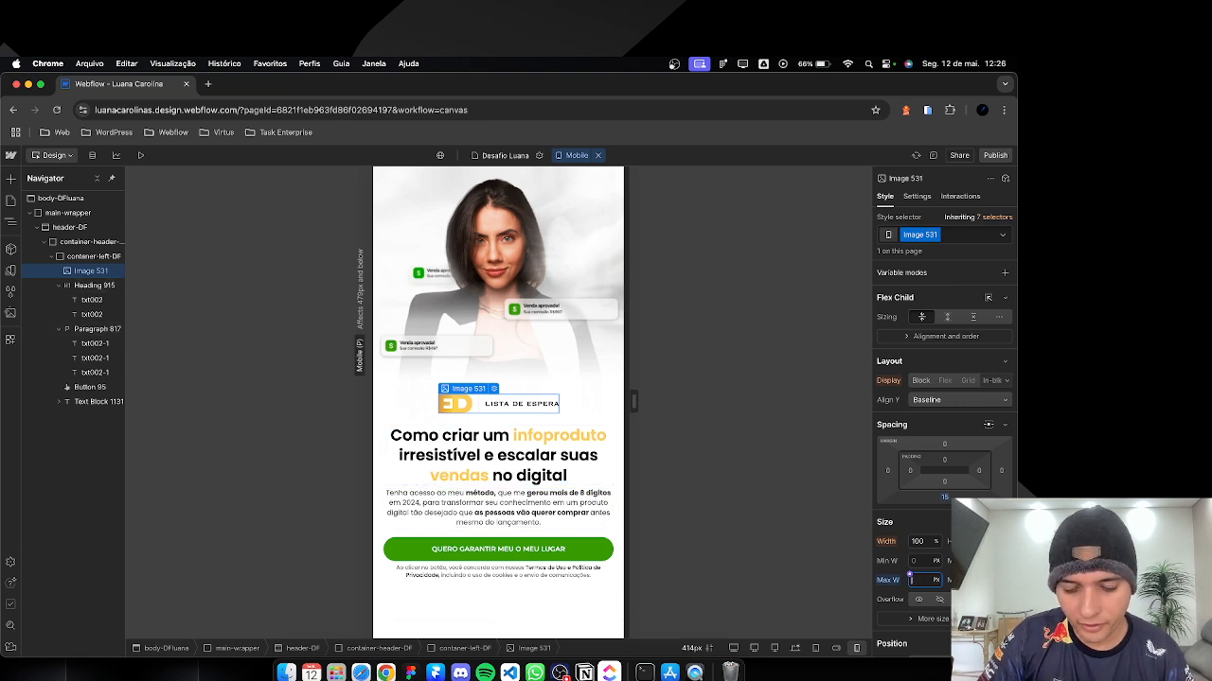
key(Return)
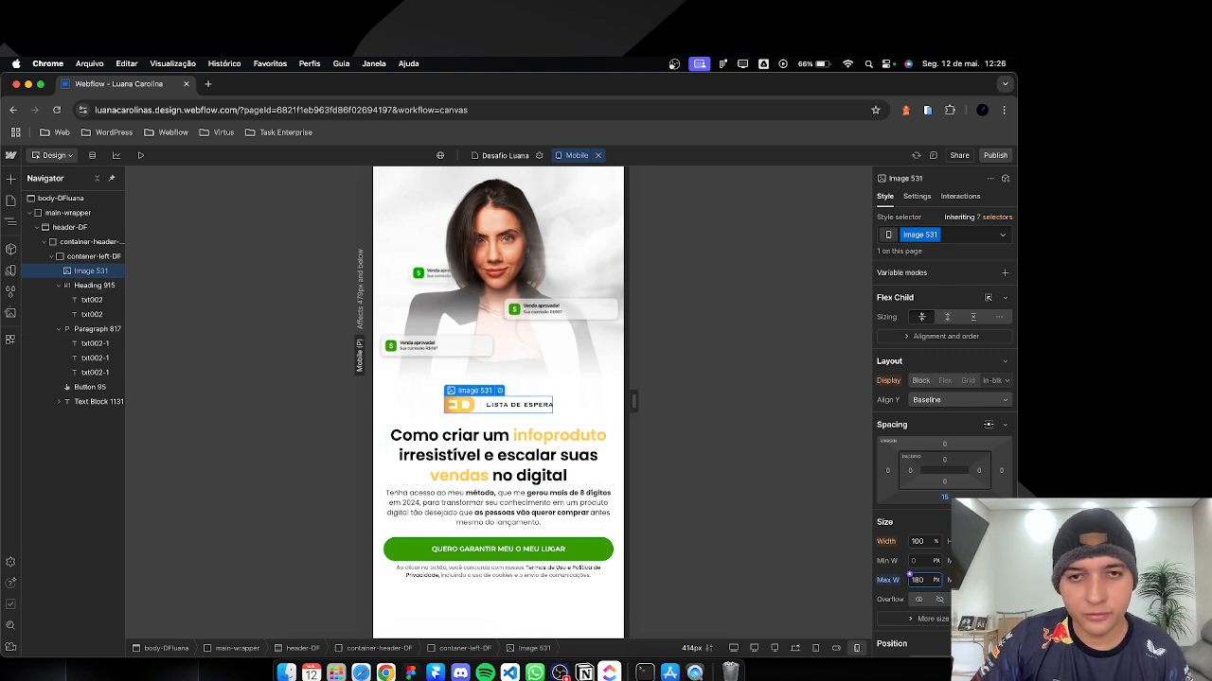
Step: Set the main heading's font size to 6.5 vw at the portrait mobile breakpoint
click(563, 459)
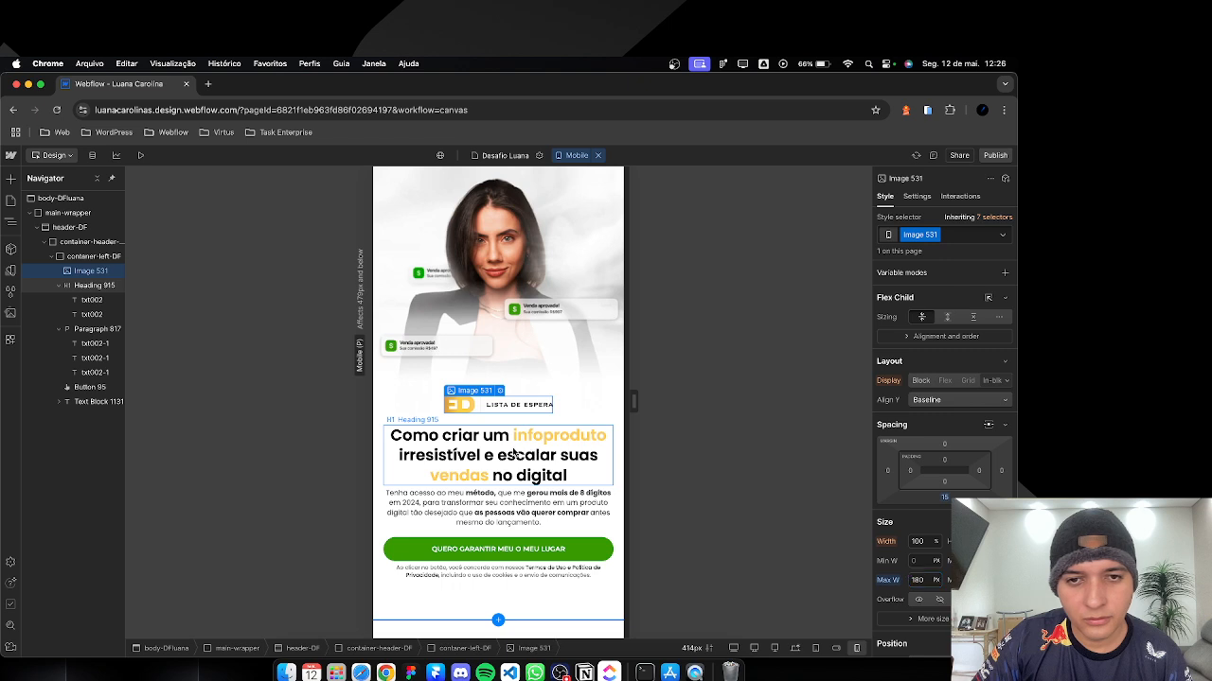
scroll(937, 538, down, 5)
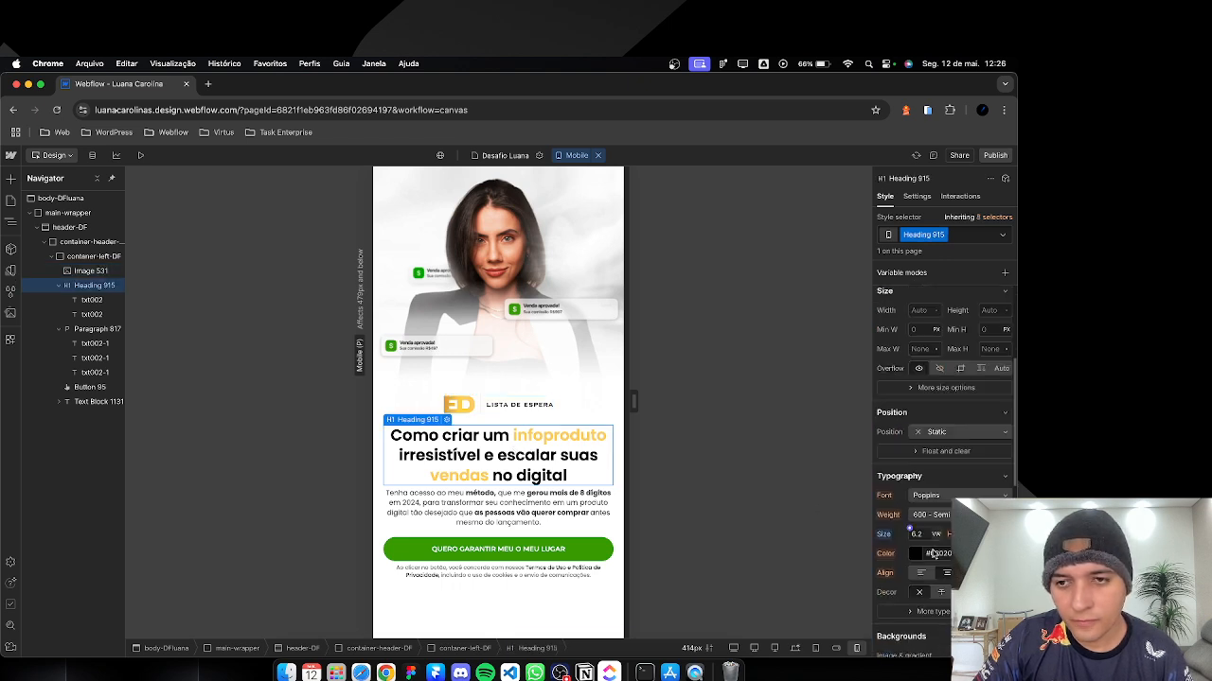
click(916, 534)
key(Right)
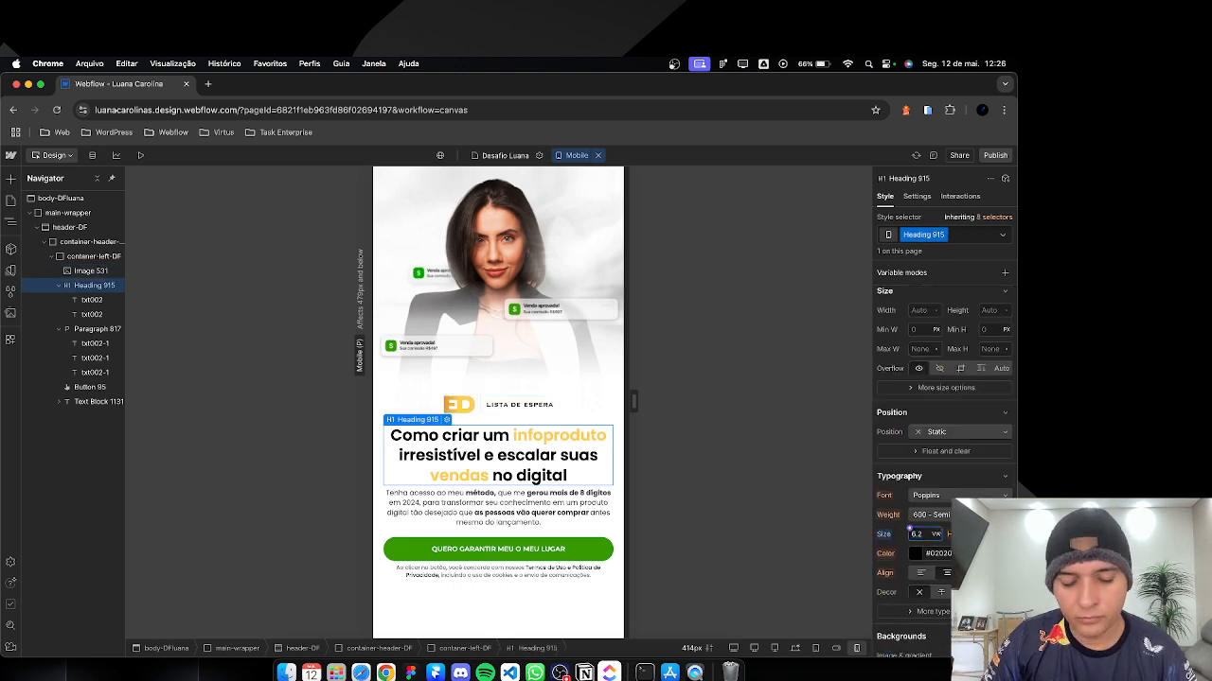
key(Return)
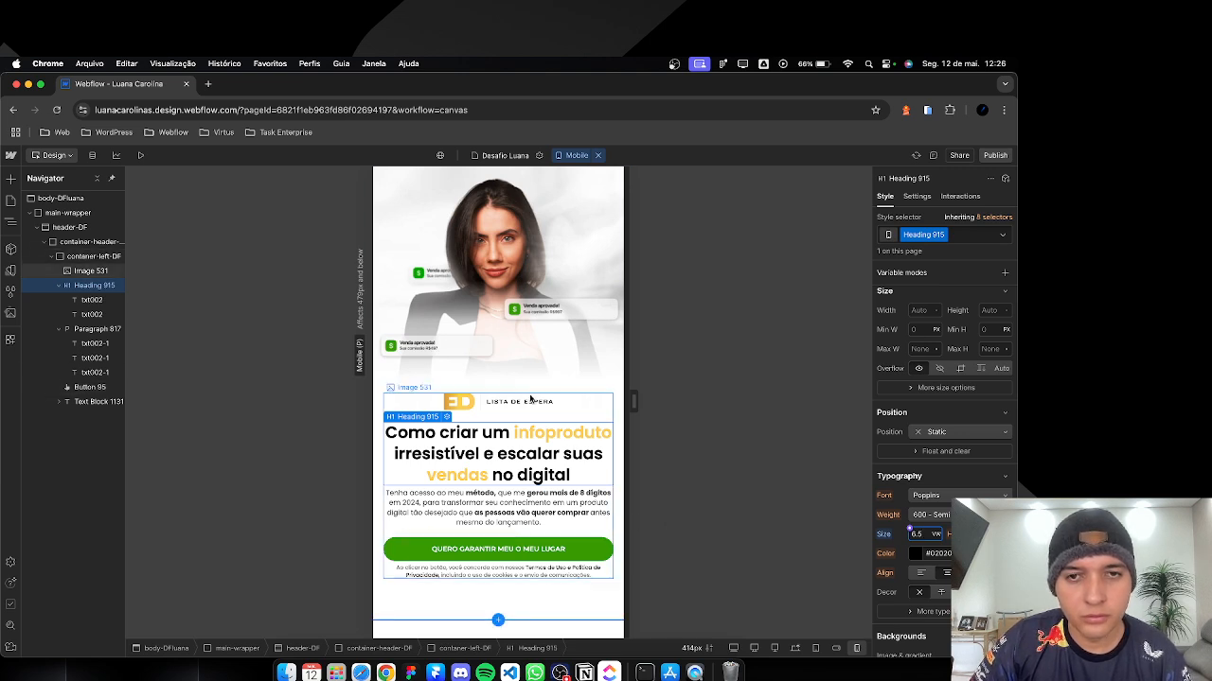
Step: At the portrait mobile breakpoint, increase the gap in the container-left-DF block to just above 7 px and slightly reduce the header-DF section's height
click(408, 322)
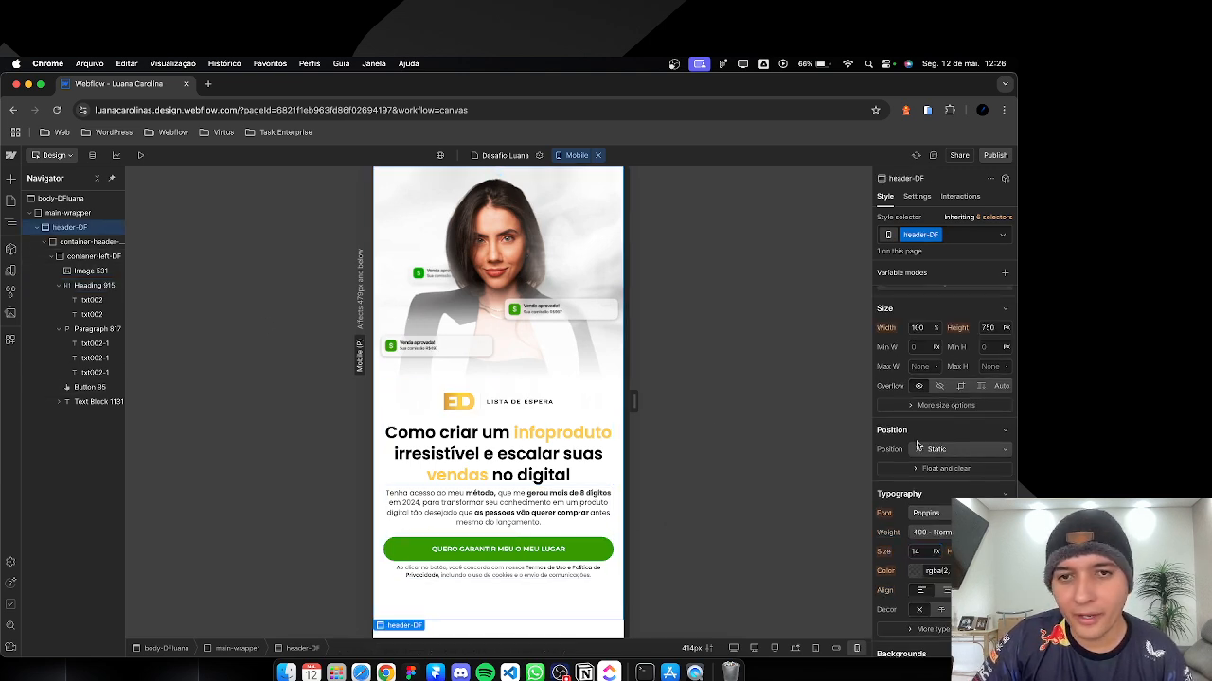
click(571, 409)
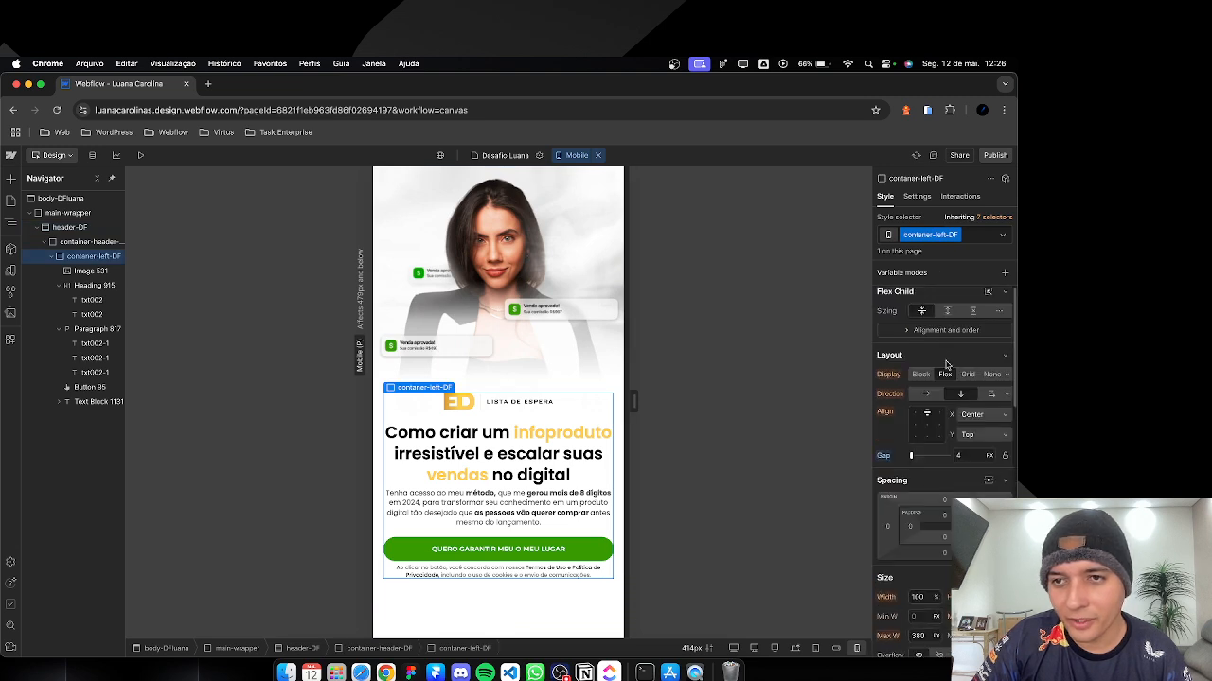
click(958, 456)
text(5)
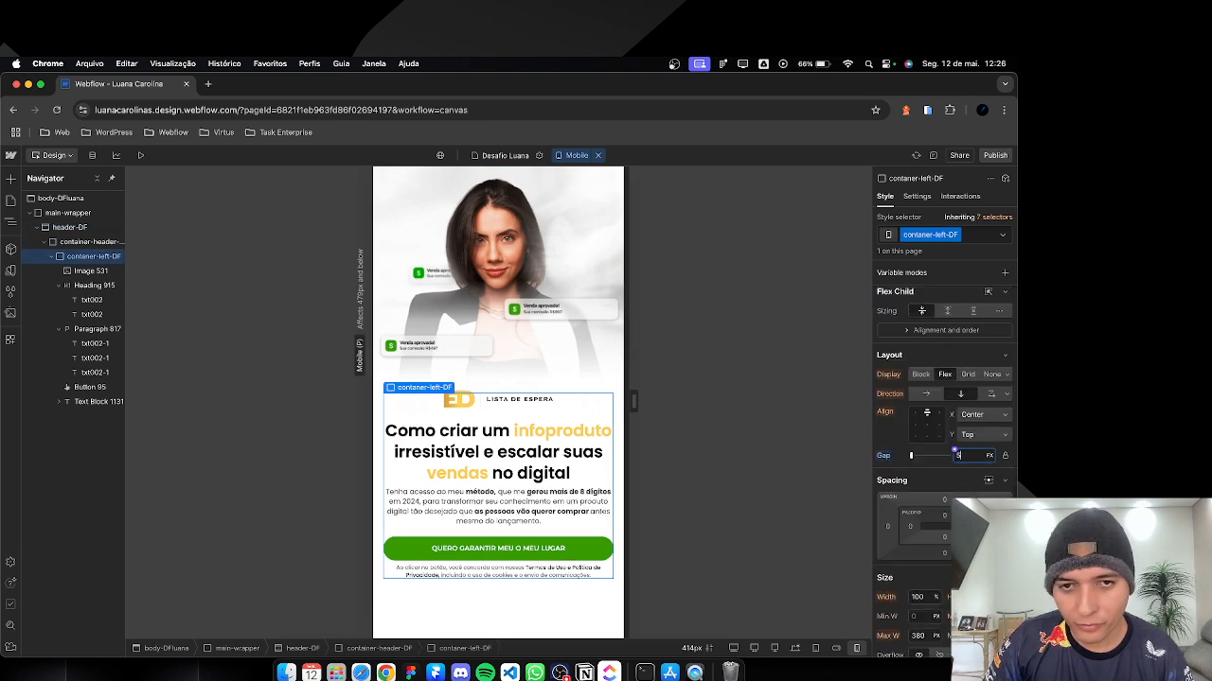
key(Up)
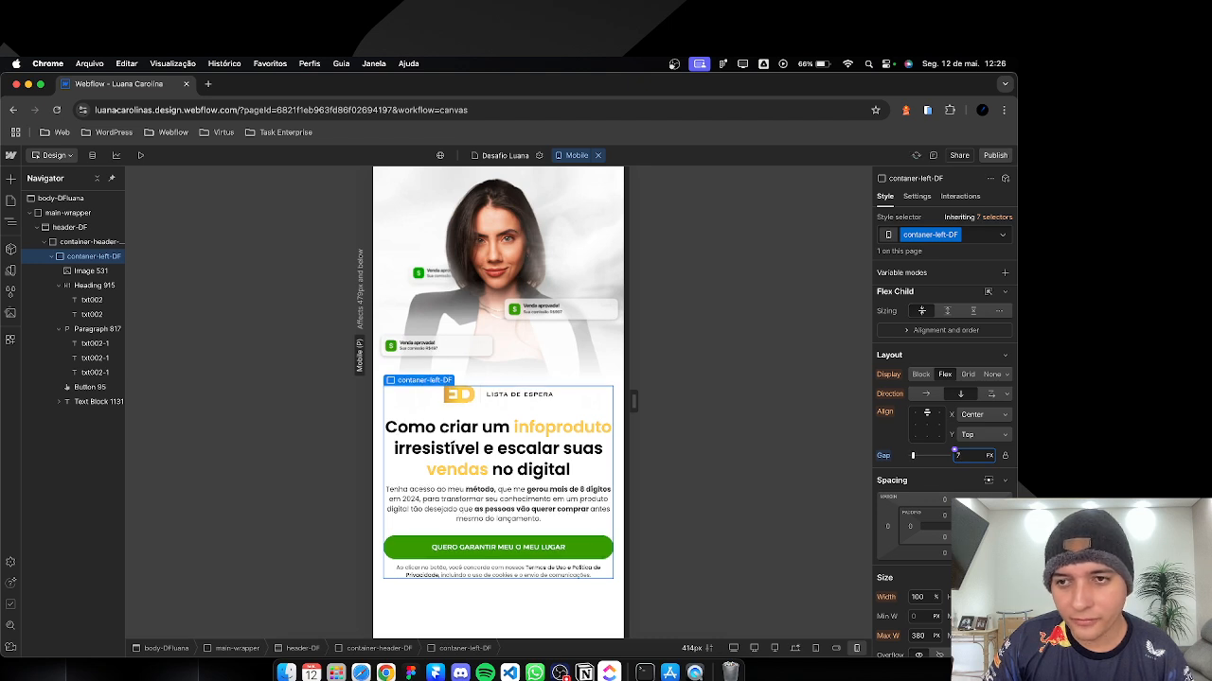
key(Up)
click(69, 227)
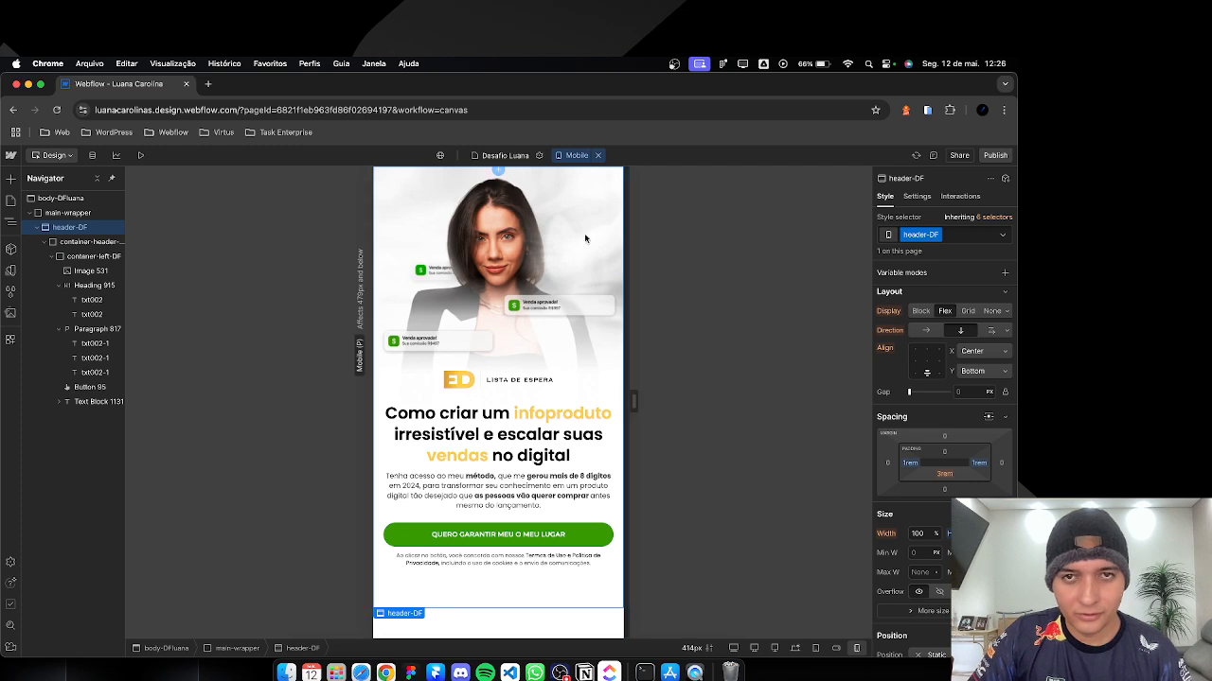
Step: Preview the finished hero at the 1920, 1440 and 1280 px breakpoints and across widths down to 414 px
click(753, 649)
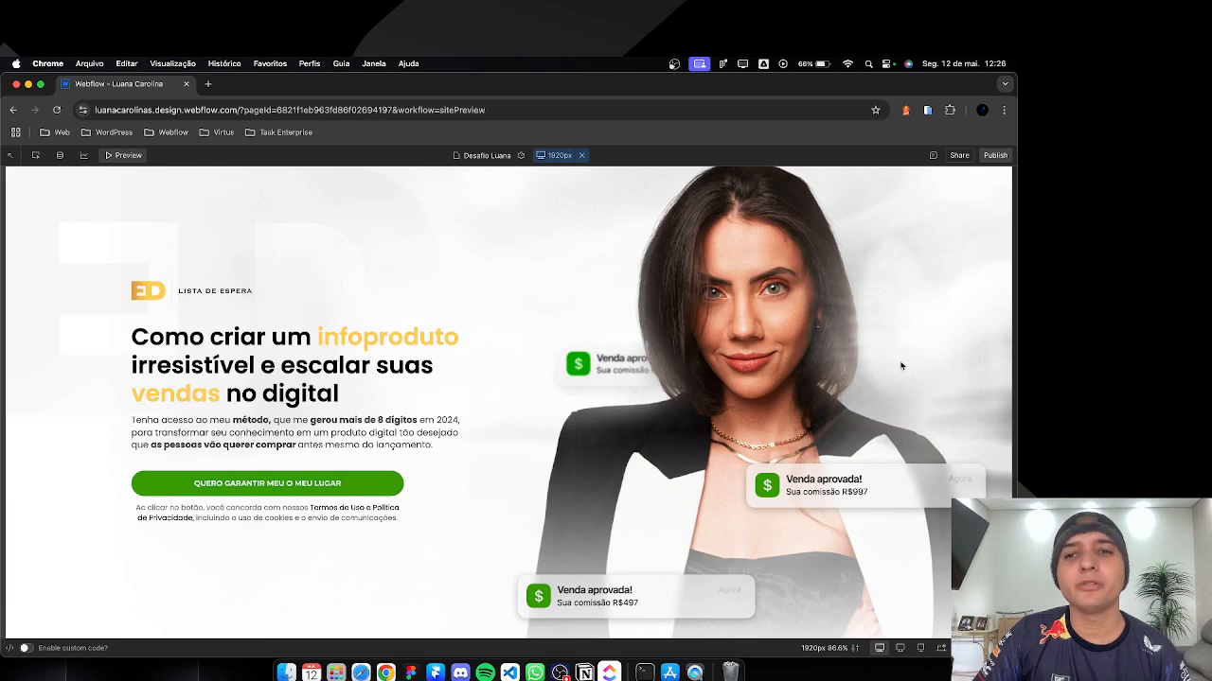
click(901, 650)
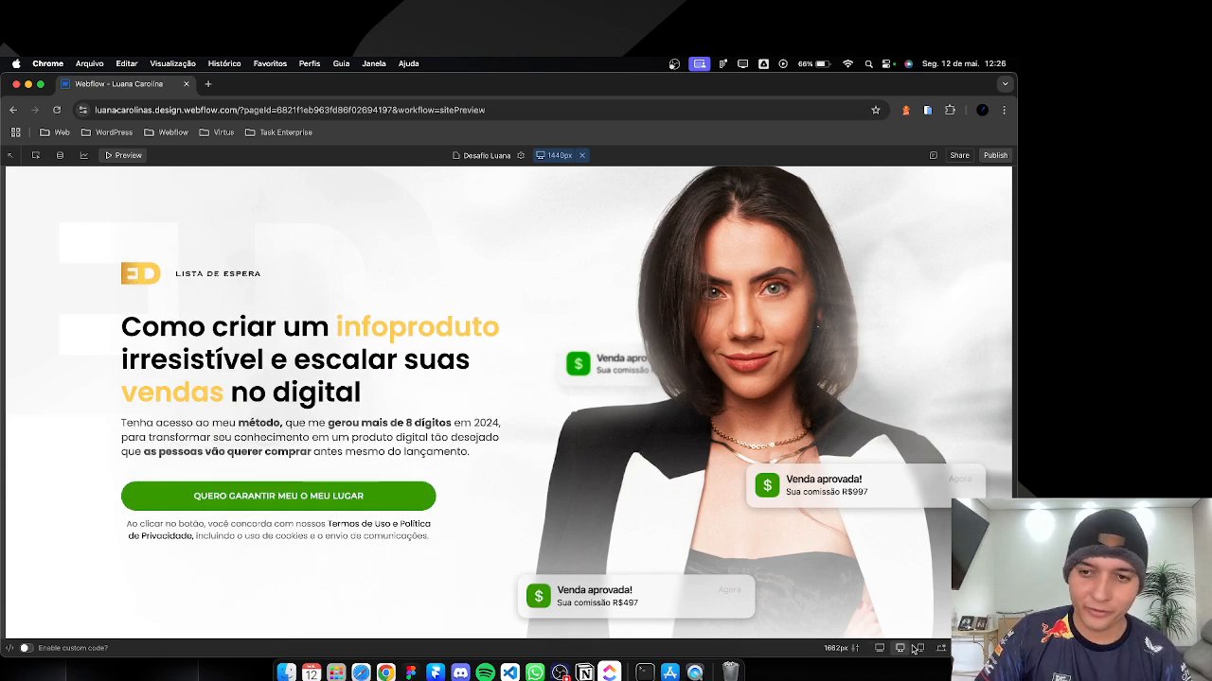
click(919, 648)
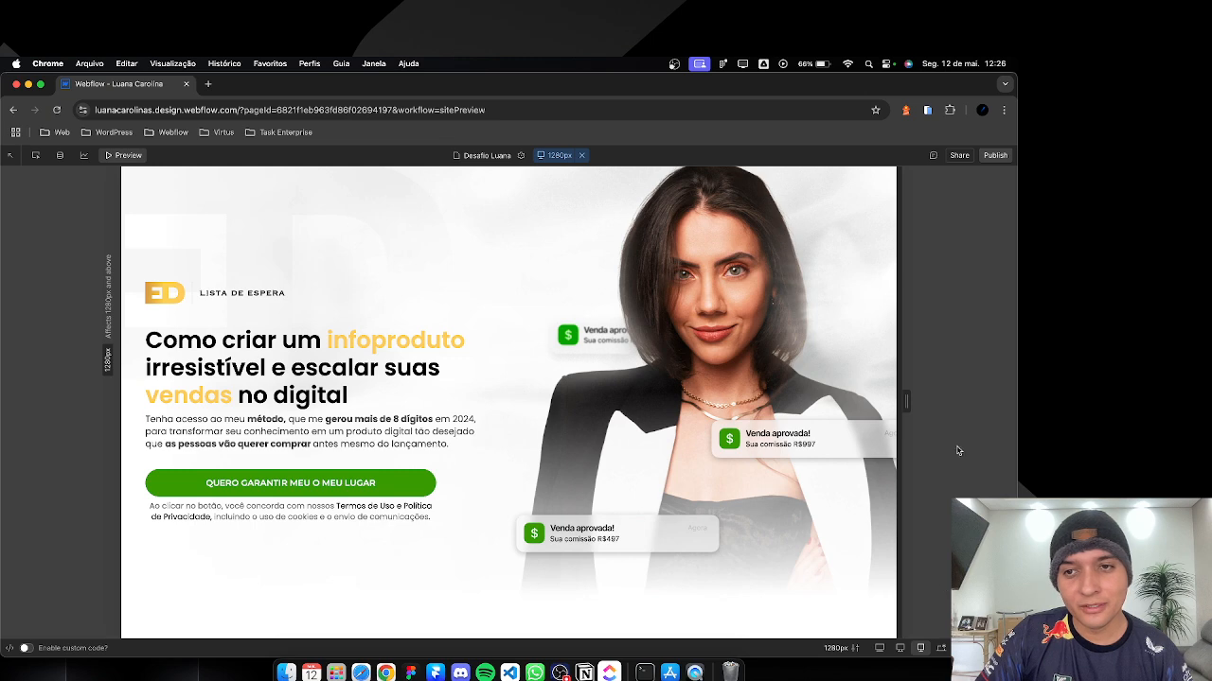
drag(906, 402, 1014, 382)
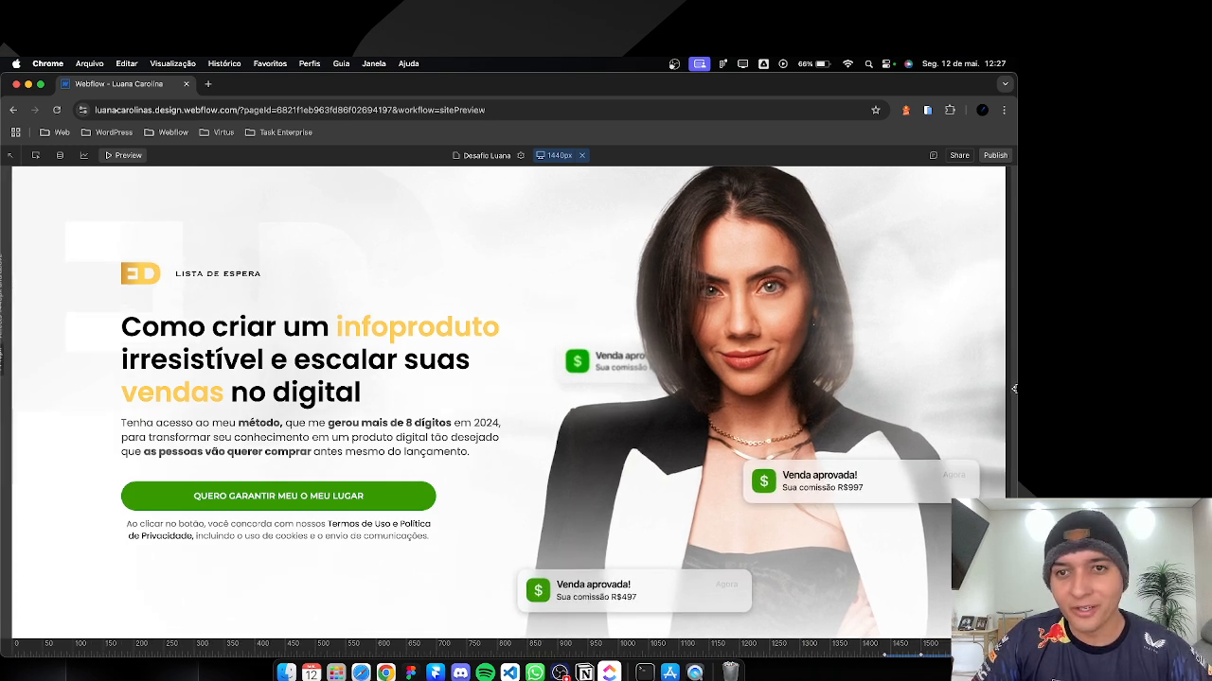
drag(1014, 388, 644, 460)
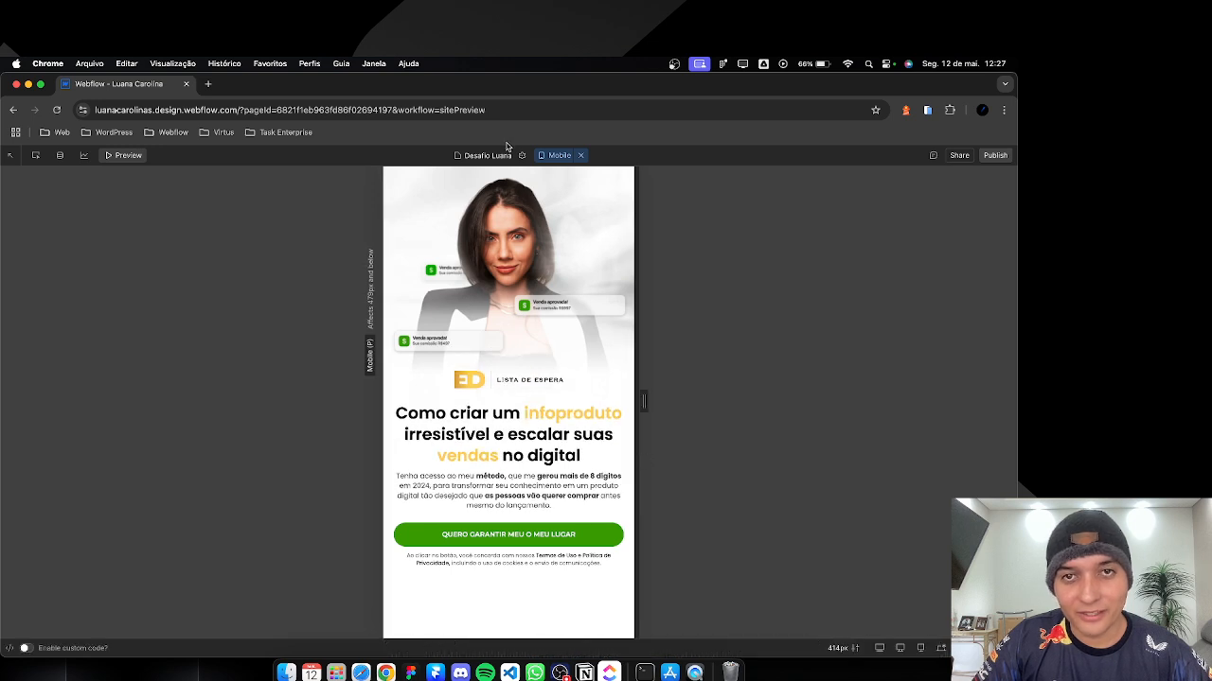
Step: Set the main heading's font size to 6.2 vw at the portrait mobile breakpoint, checking its line breaks at wider mobile widths
click(581, 155)
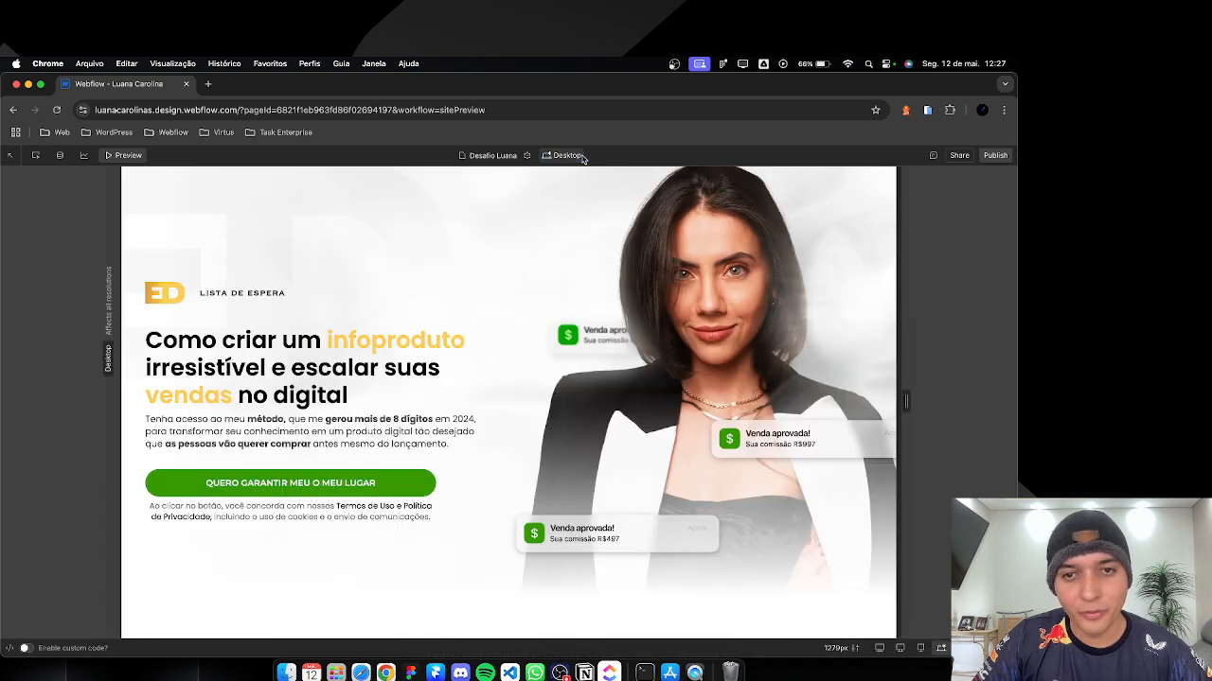
click(118, 158)
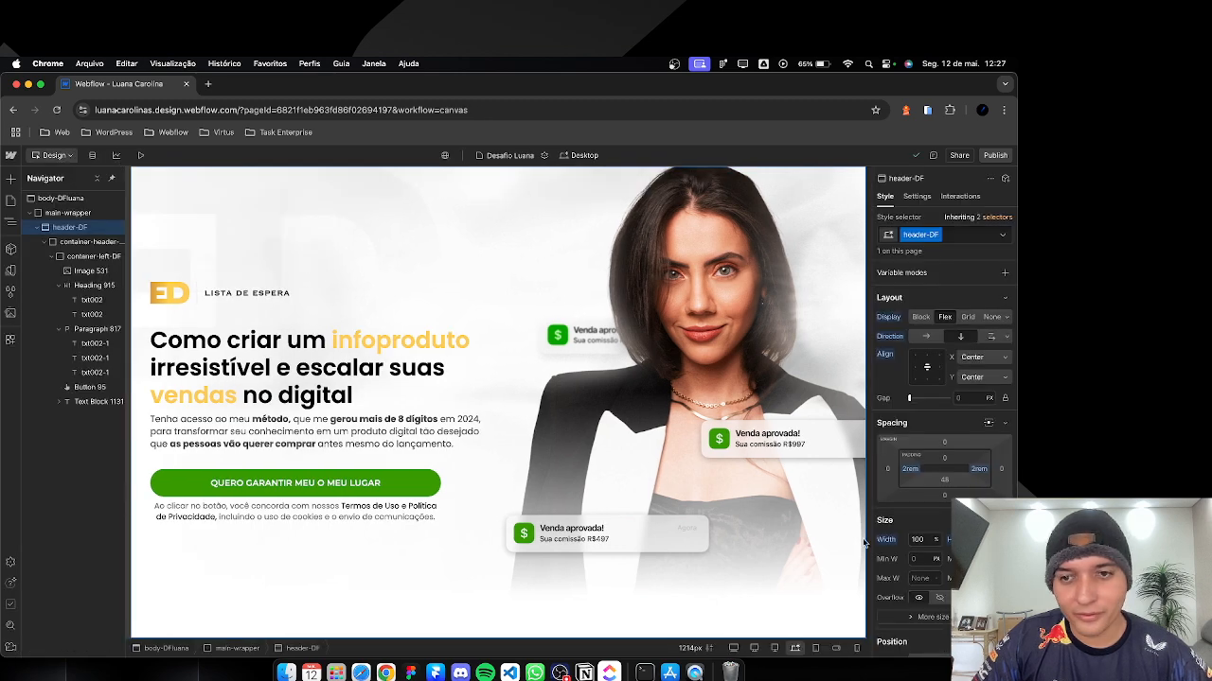
click(858, 649)
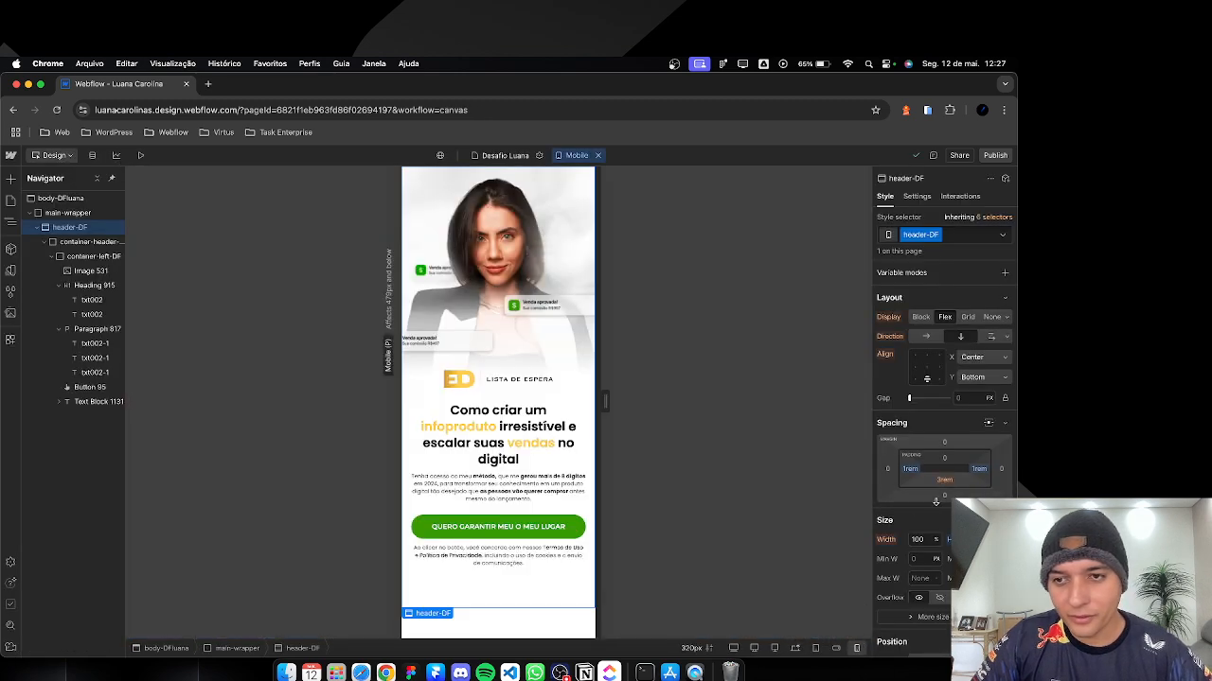
click(492, 428)
click(511, 413)
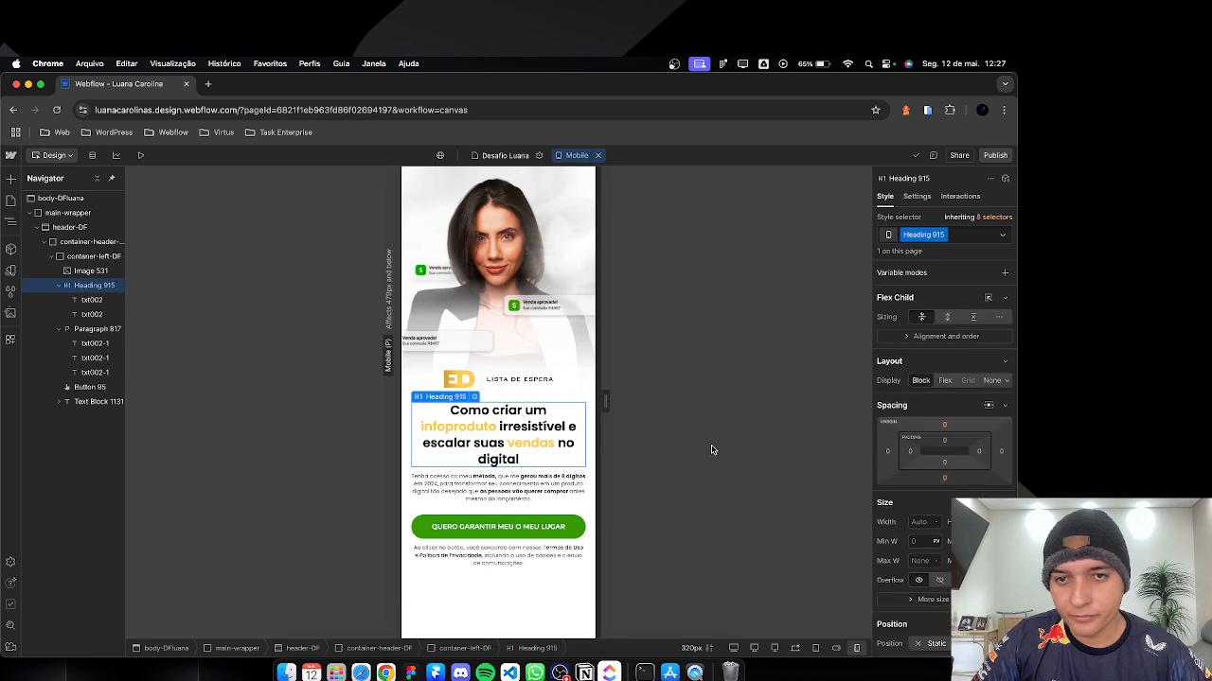
drag(598, 401, 616, 402)
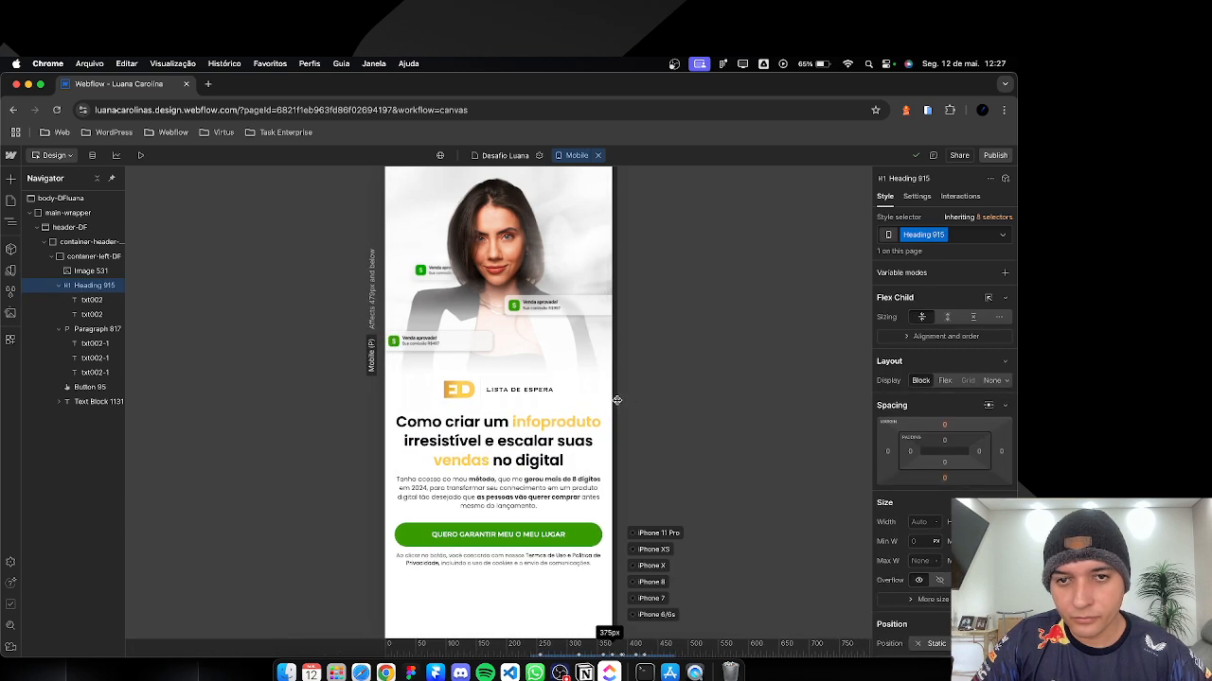
scroll(937, 530, down, 3)
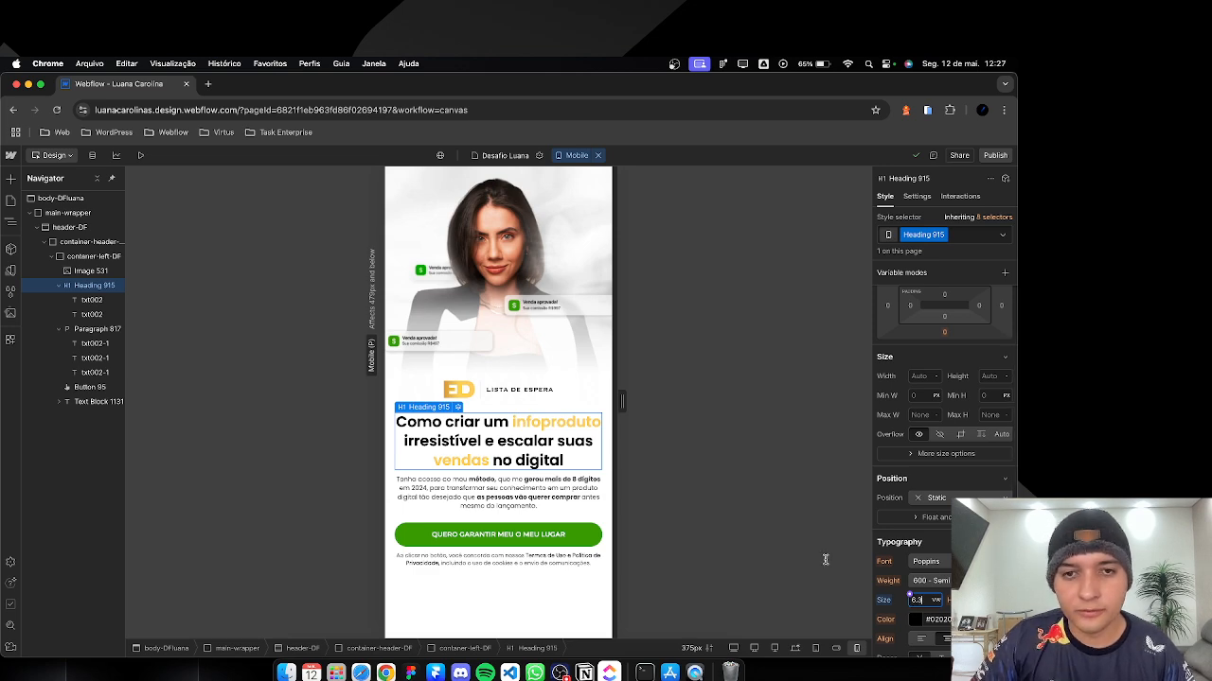
drag(621, 401, 639, 406)
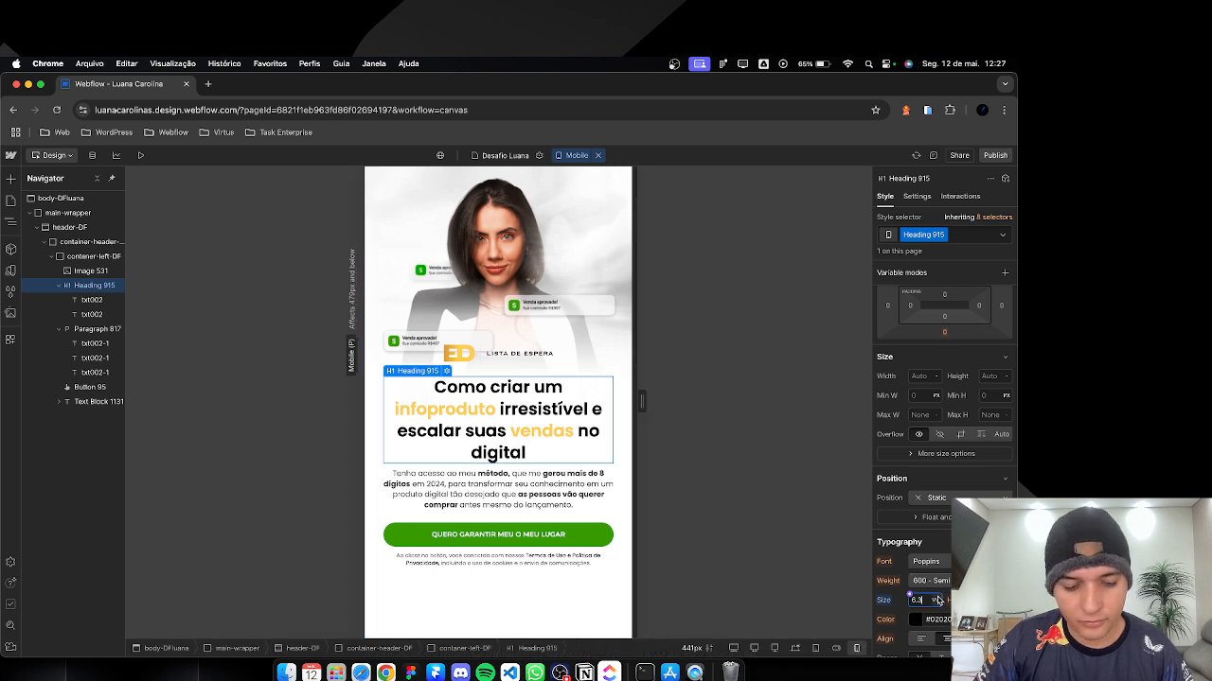
key(Return)
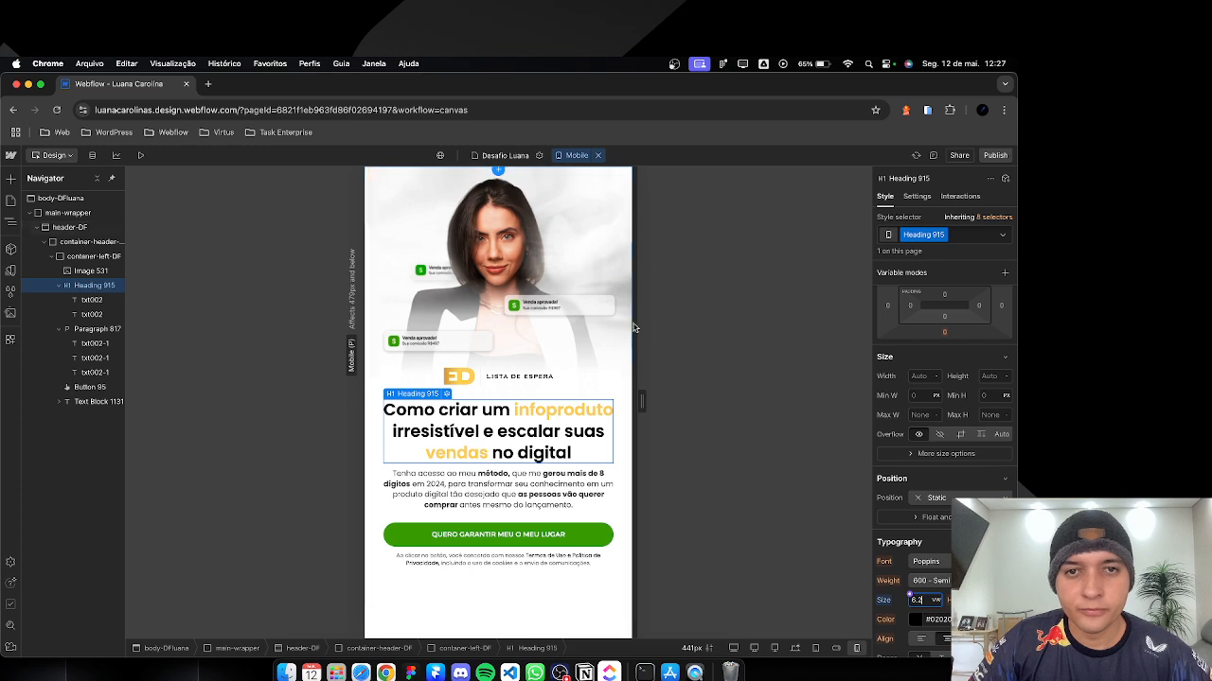
click(600, 156)
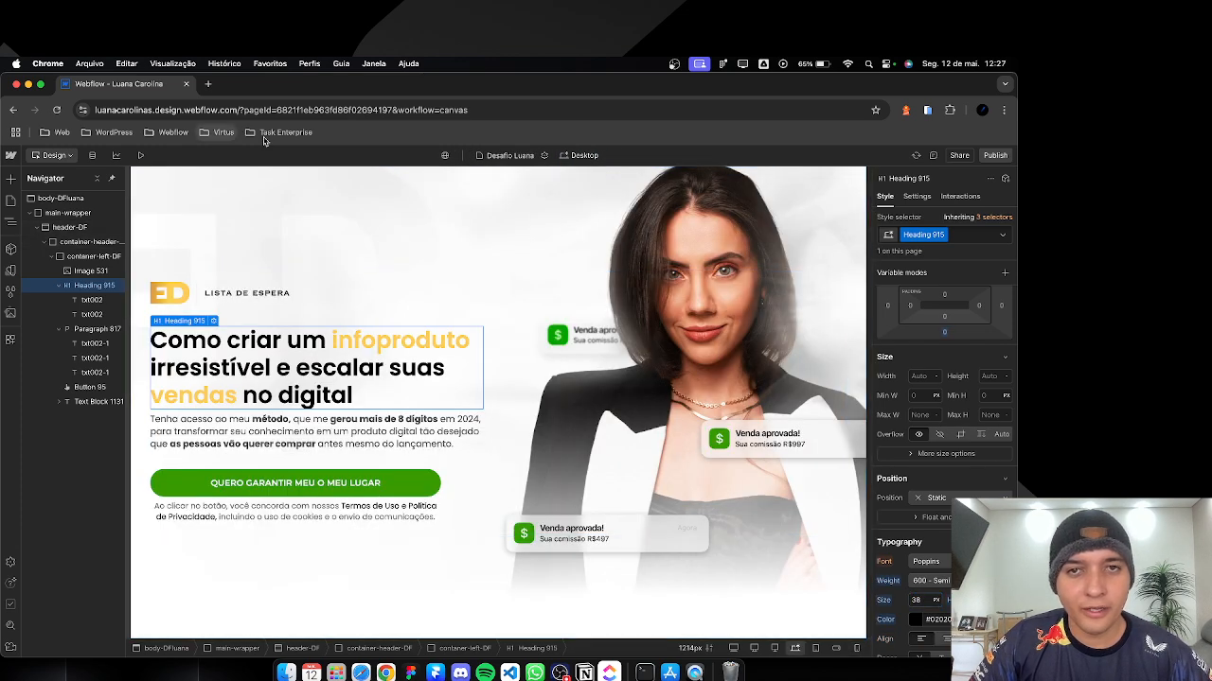
click(1000, 156)
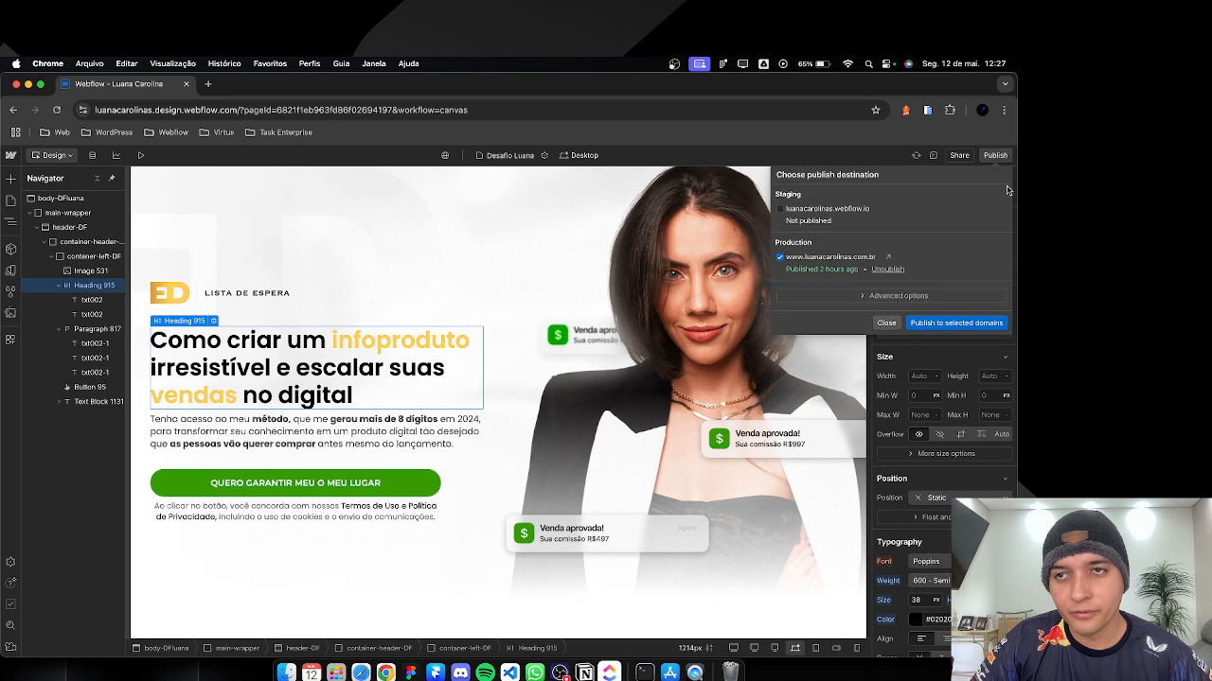
click(941, 325)
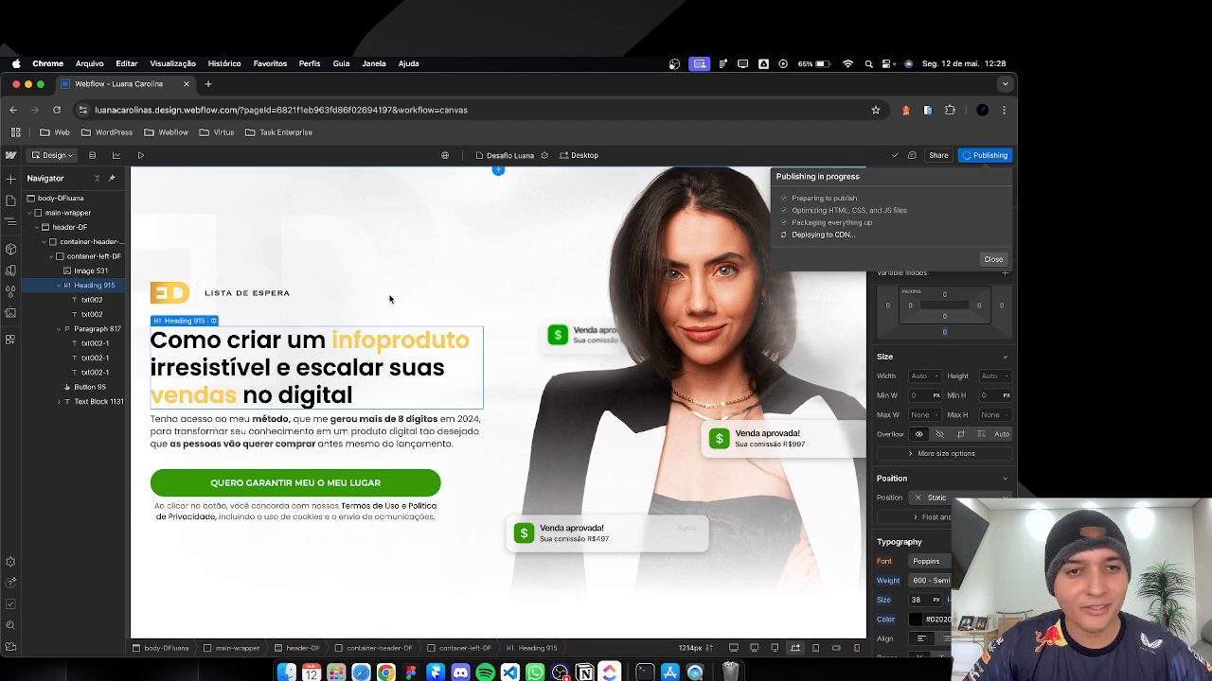
click(895, 257)
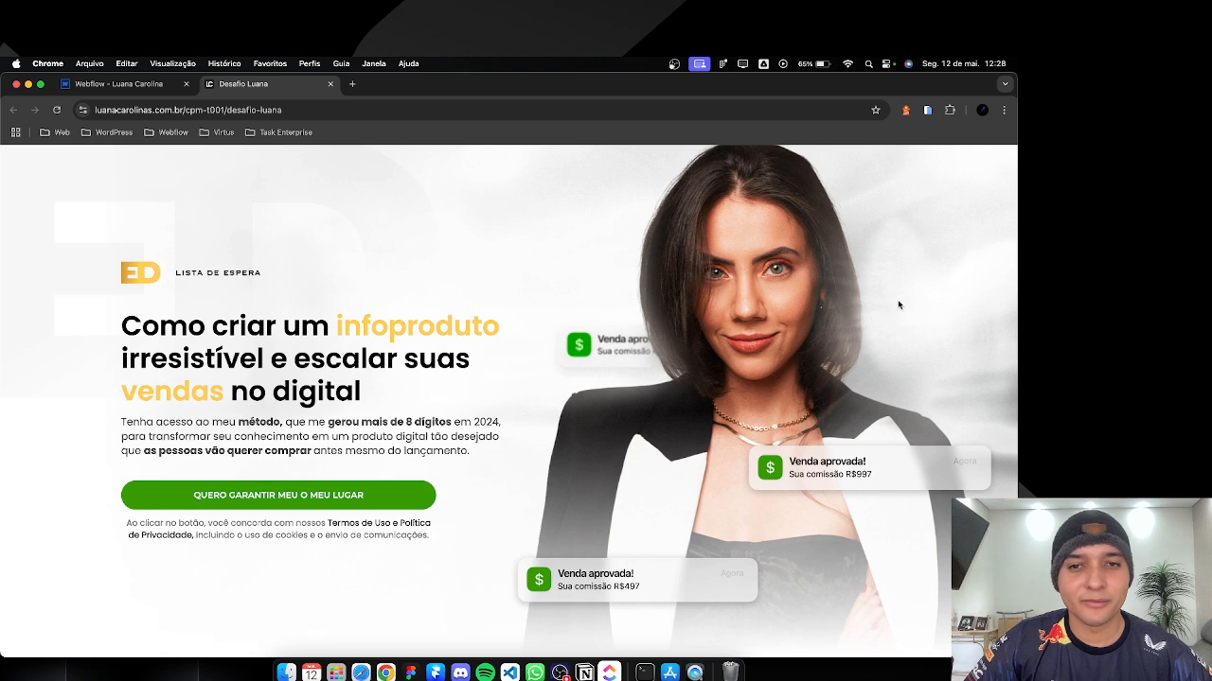
Step: Check the live page in the mobile simulator on the iPhone 13 PRO, iPhone 11 PRO MAX and iPhone 11 PRO
click(928, 110)
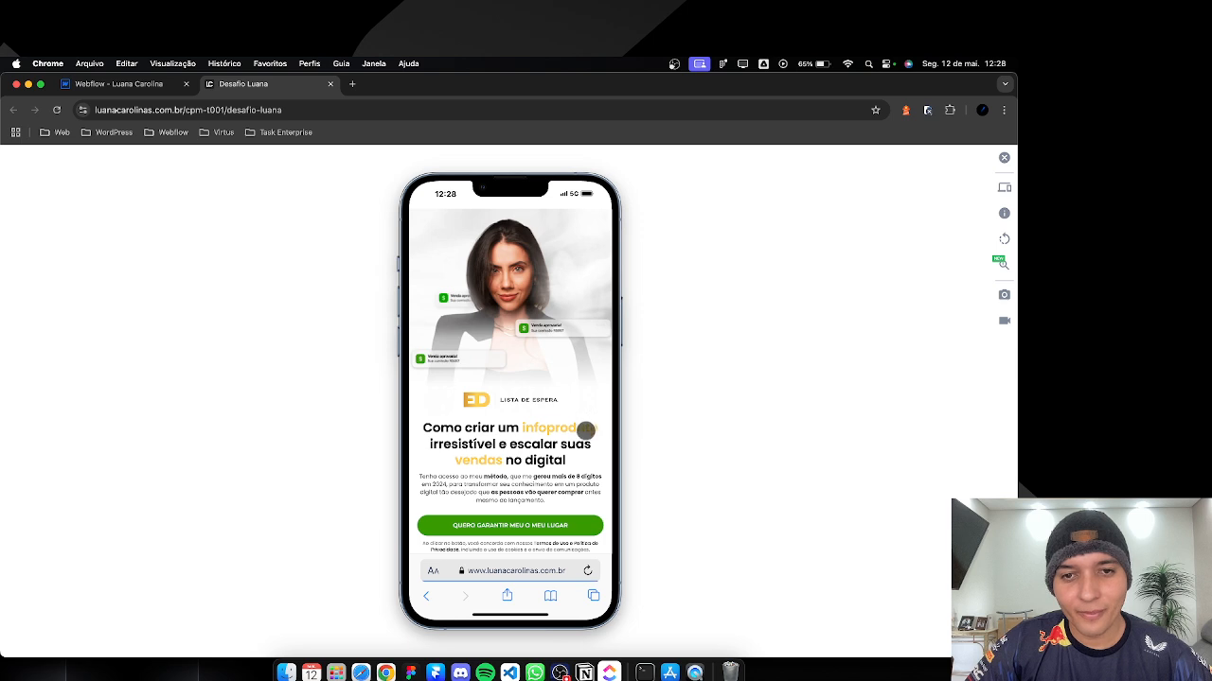
scroll(584, 427, down, 2)
scroll(574, 450, up, 2)
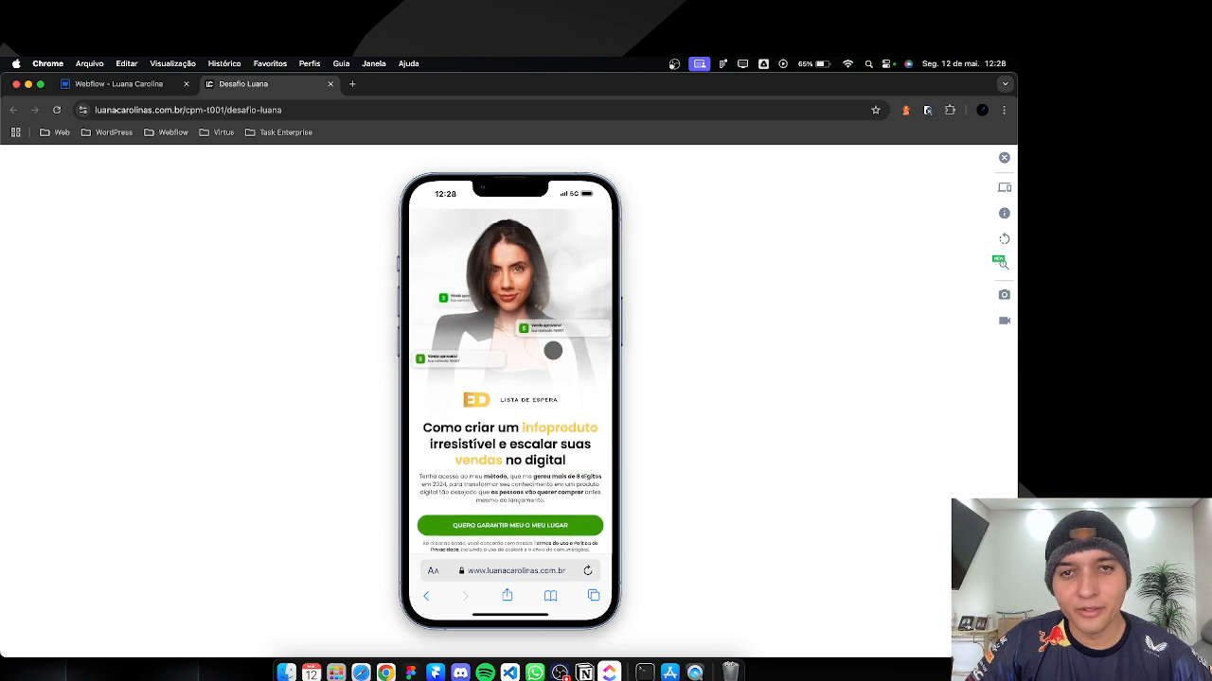
click(1006, 189)
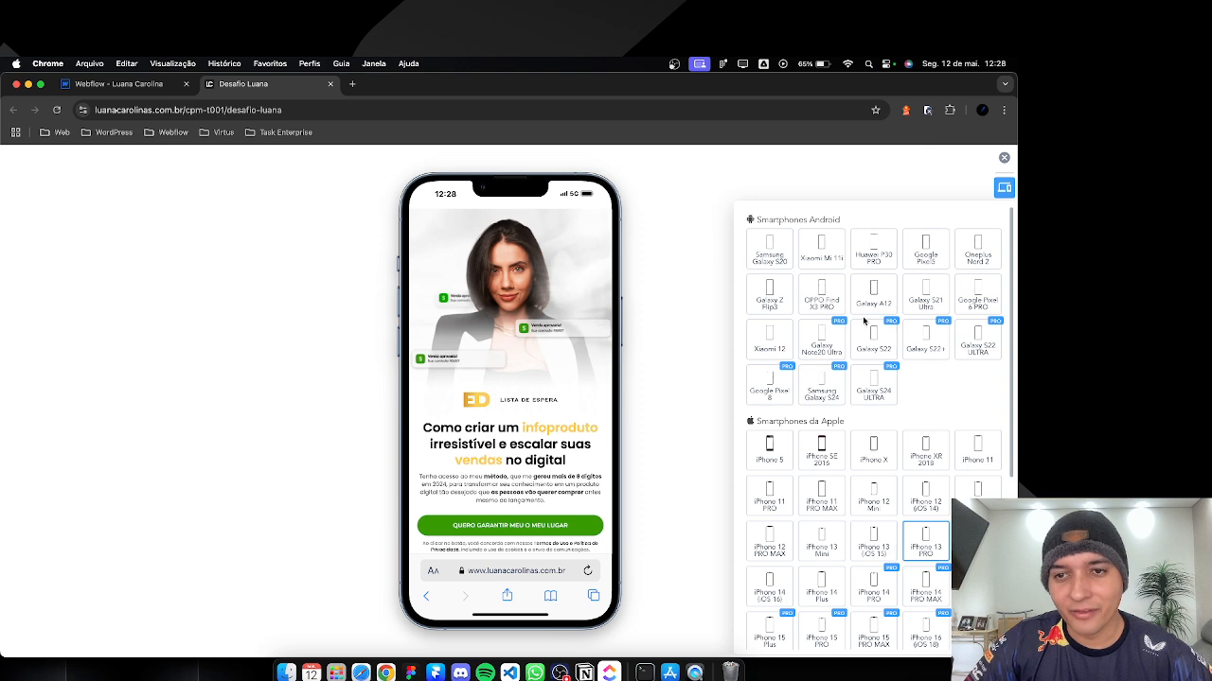
click(824, 502)
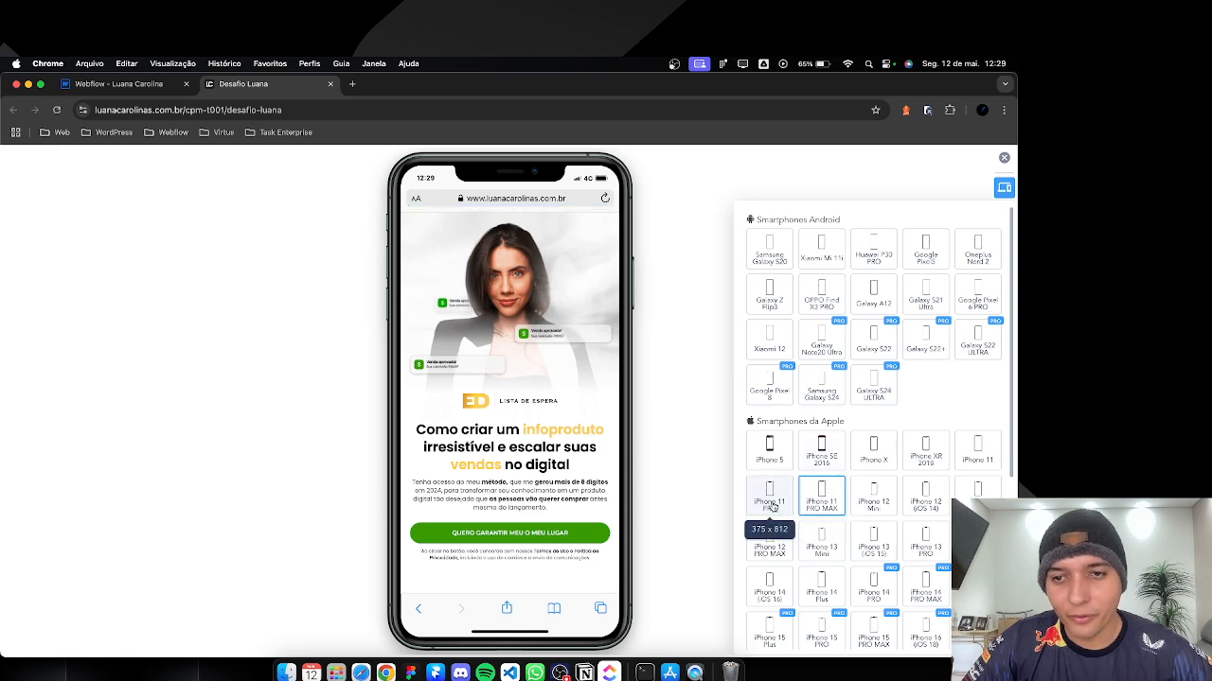
click(772, 506)
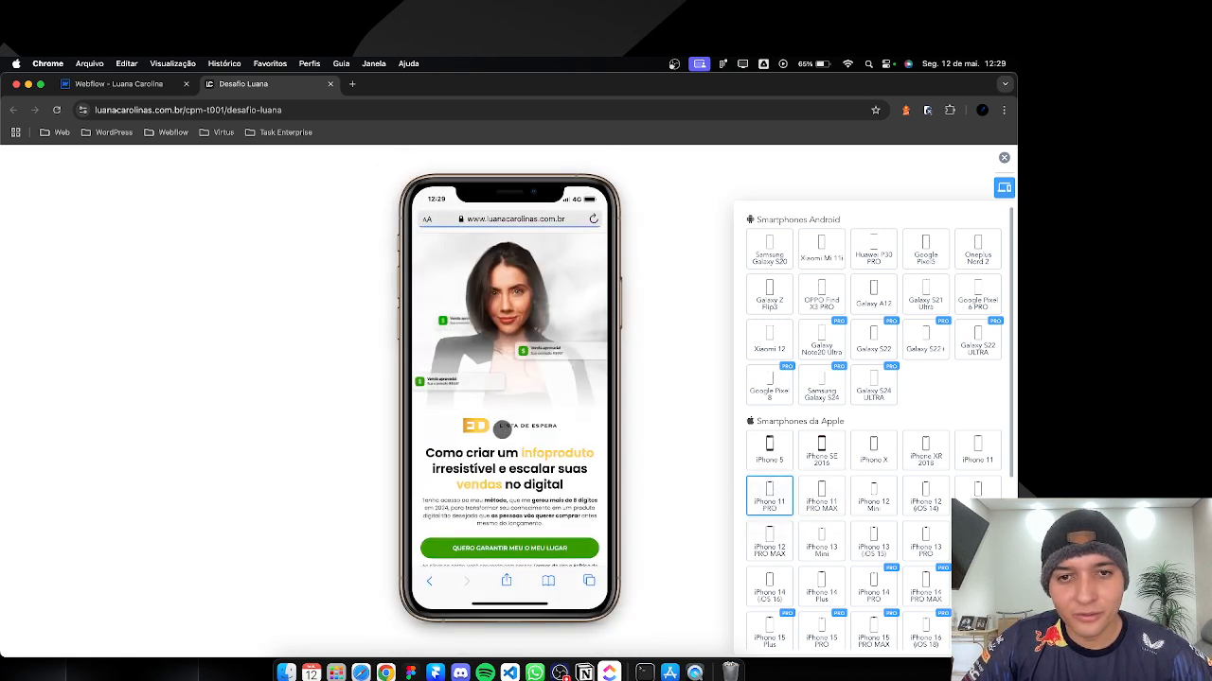
Step: Check the live page on the simulated Xiaomi Mi 11i, Google Pixel 5, Galaxy Z Flip3, Galaxy A12 and Galaxy S21 Ultra
click(816, 251)
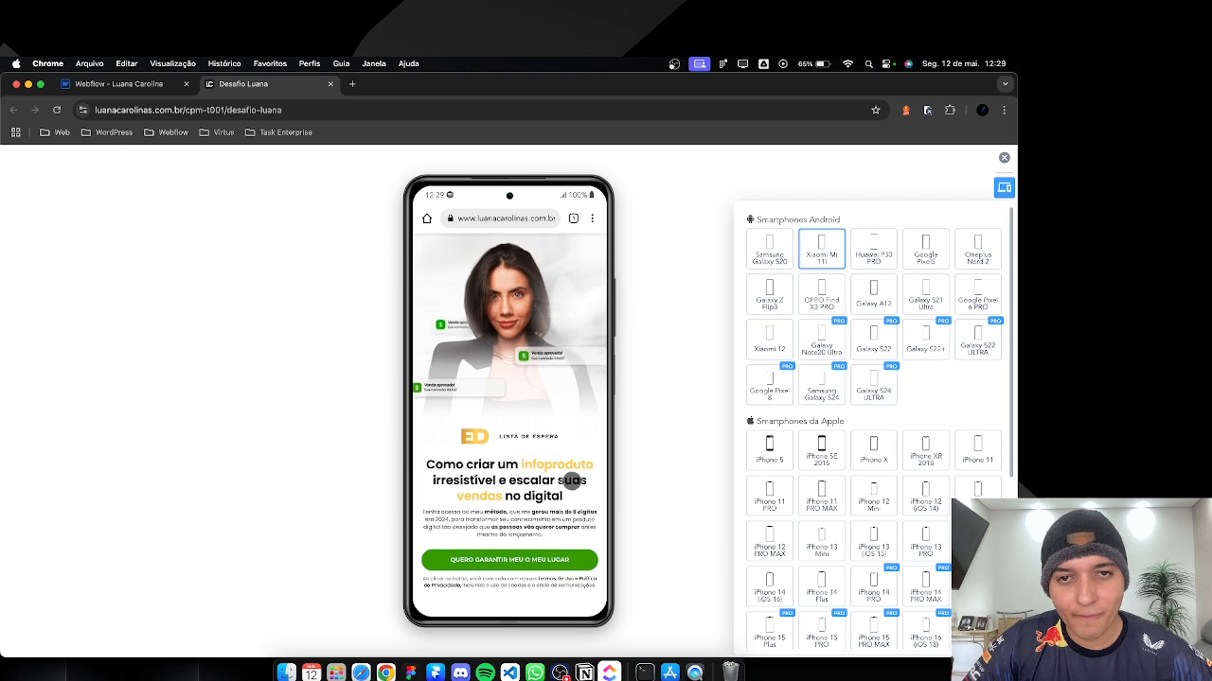
click(920, 252)
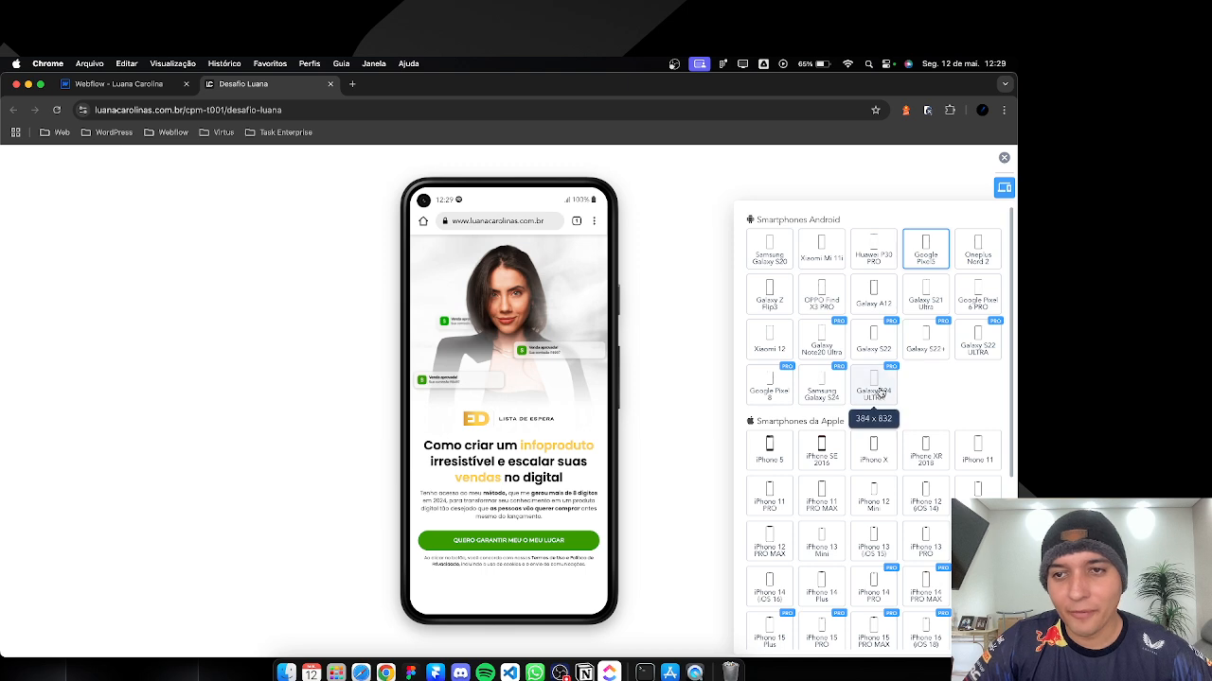
click(769, 295)
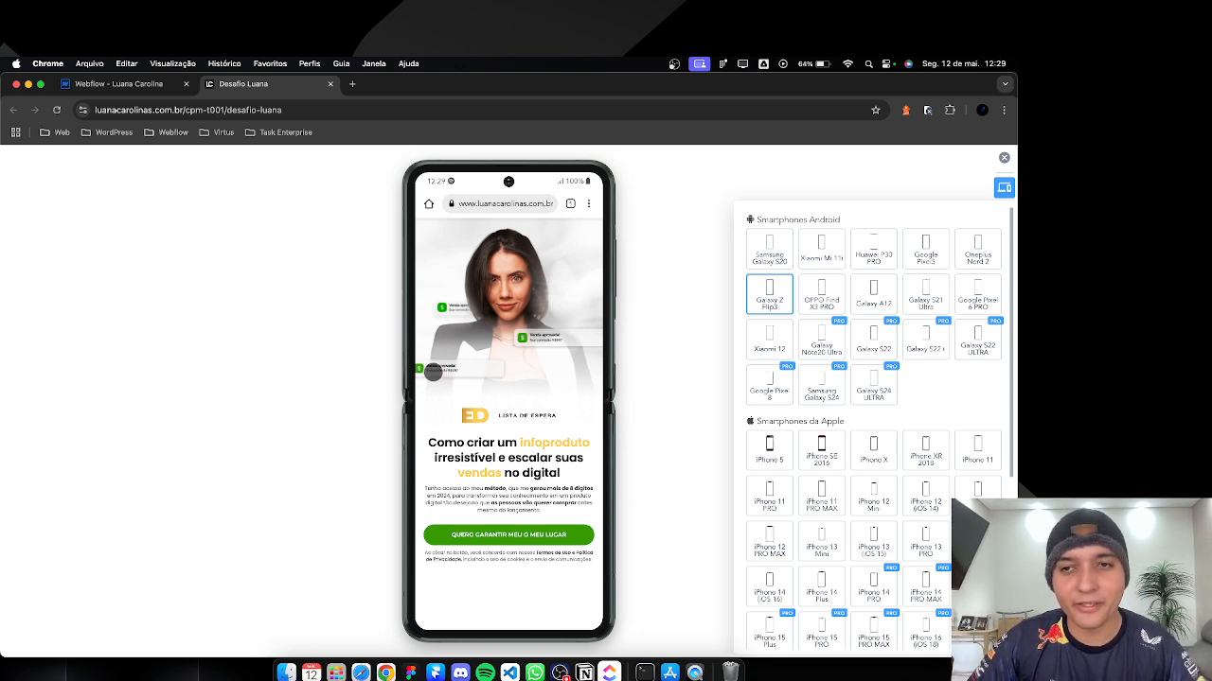
click(872, 298)
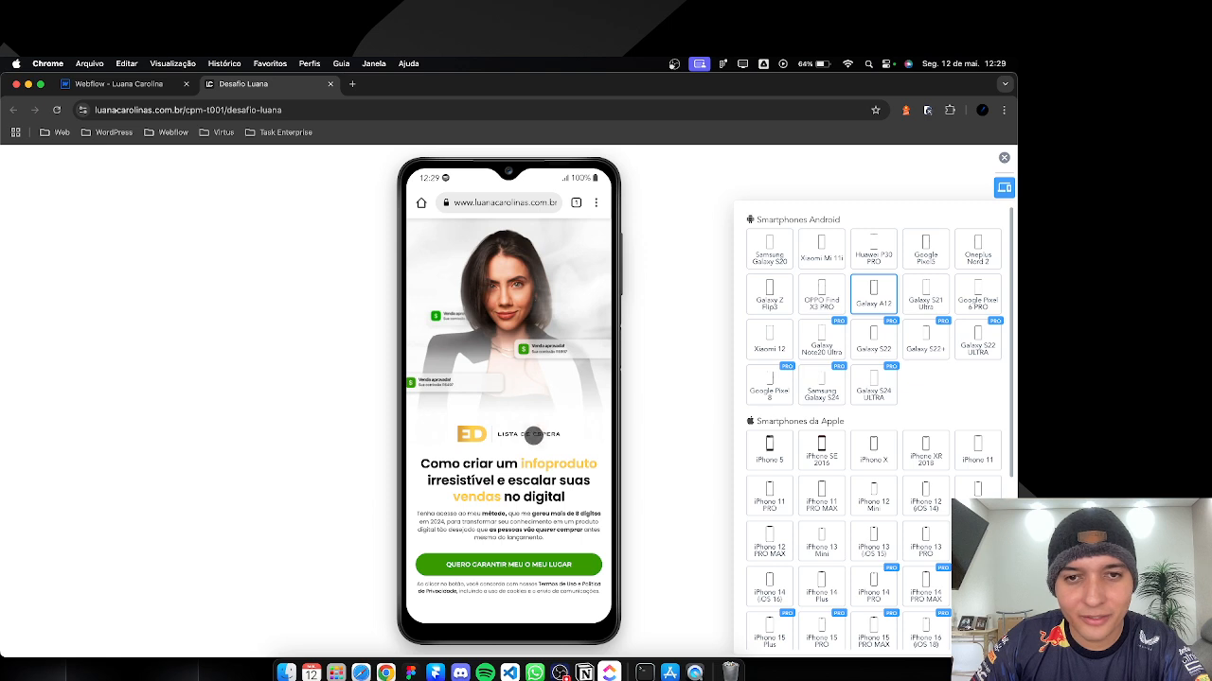
scroll(527, 452, down, 1)
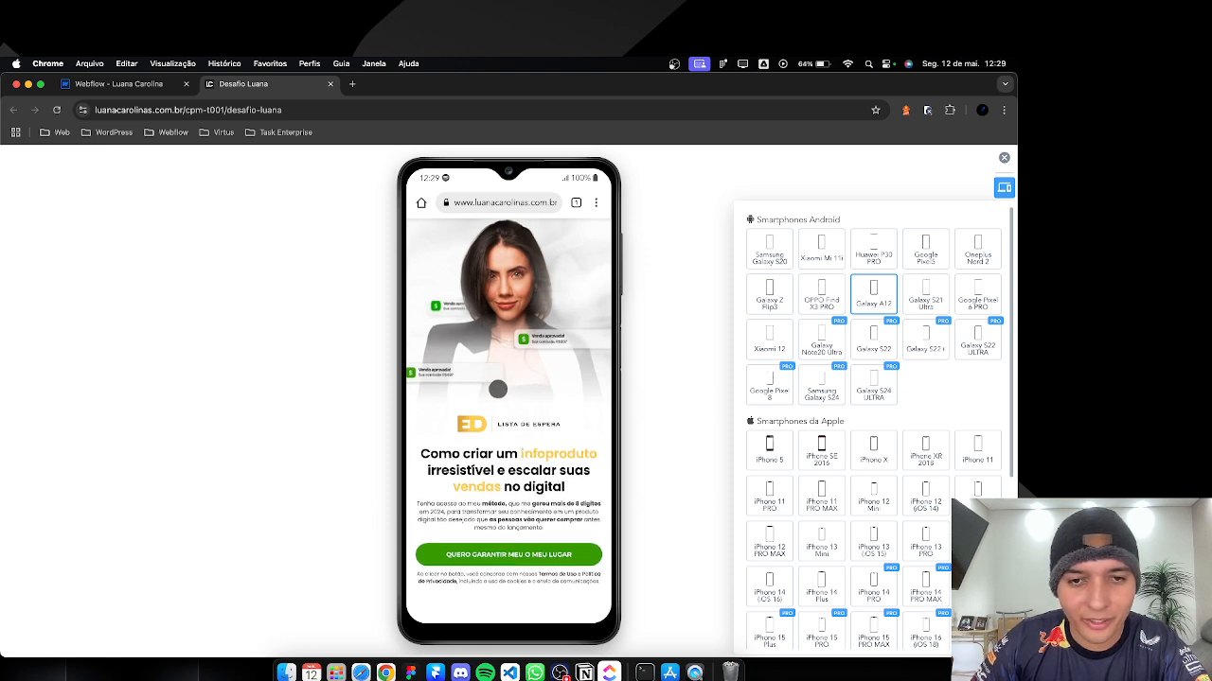
scroll(508, 445, up, 1)
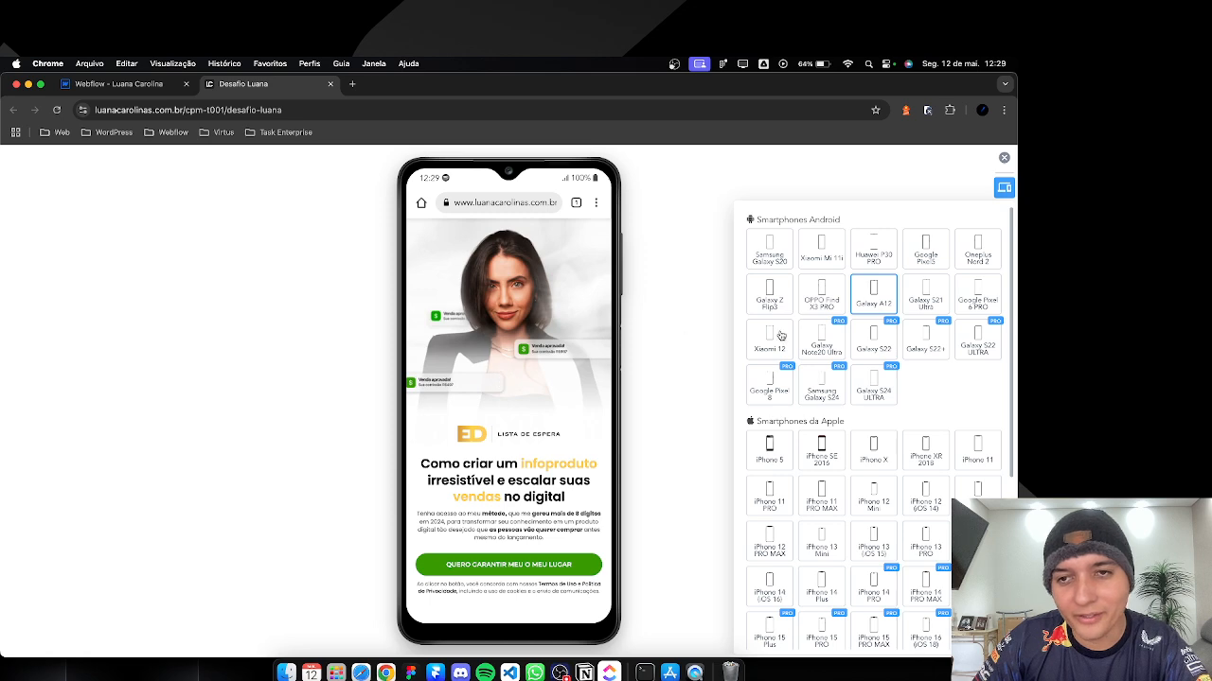
click(911, 305)
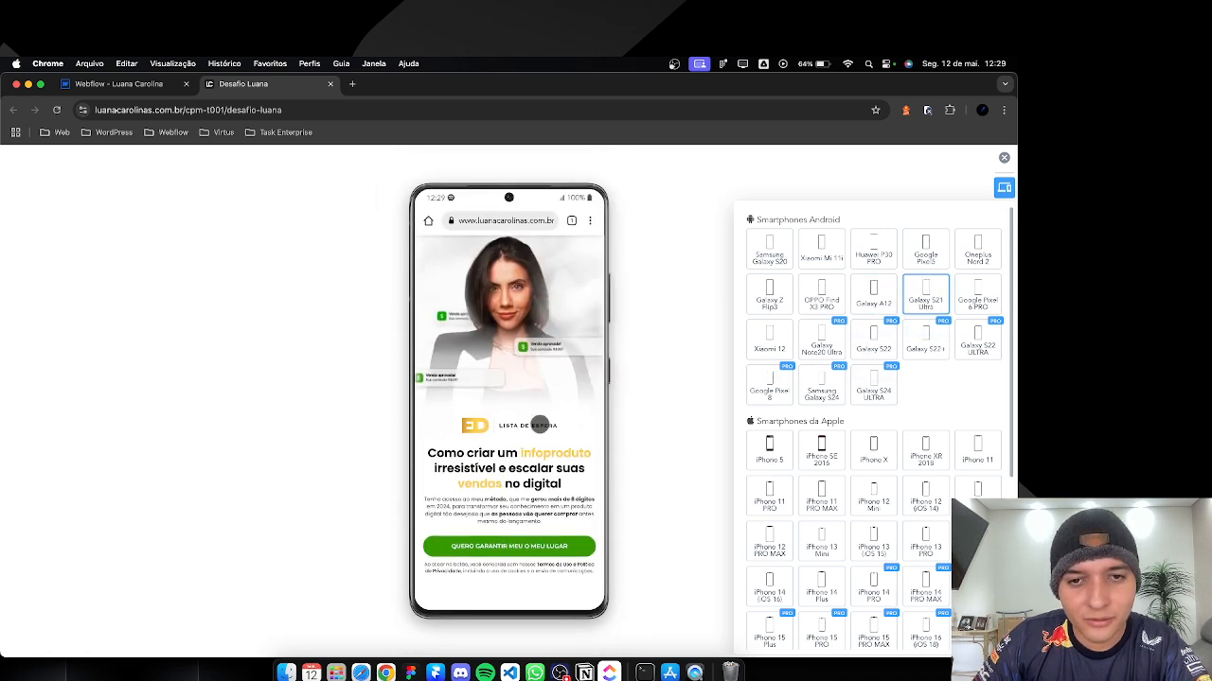
Step: Check the live page on the simulated iPad Air 4 and iPad Mini, and close the device simulator
scroll(852, 455, down, 5)
click(823, 463)
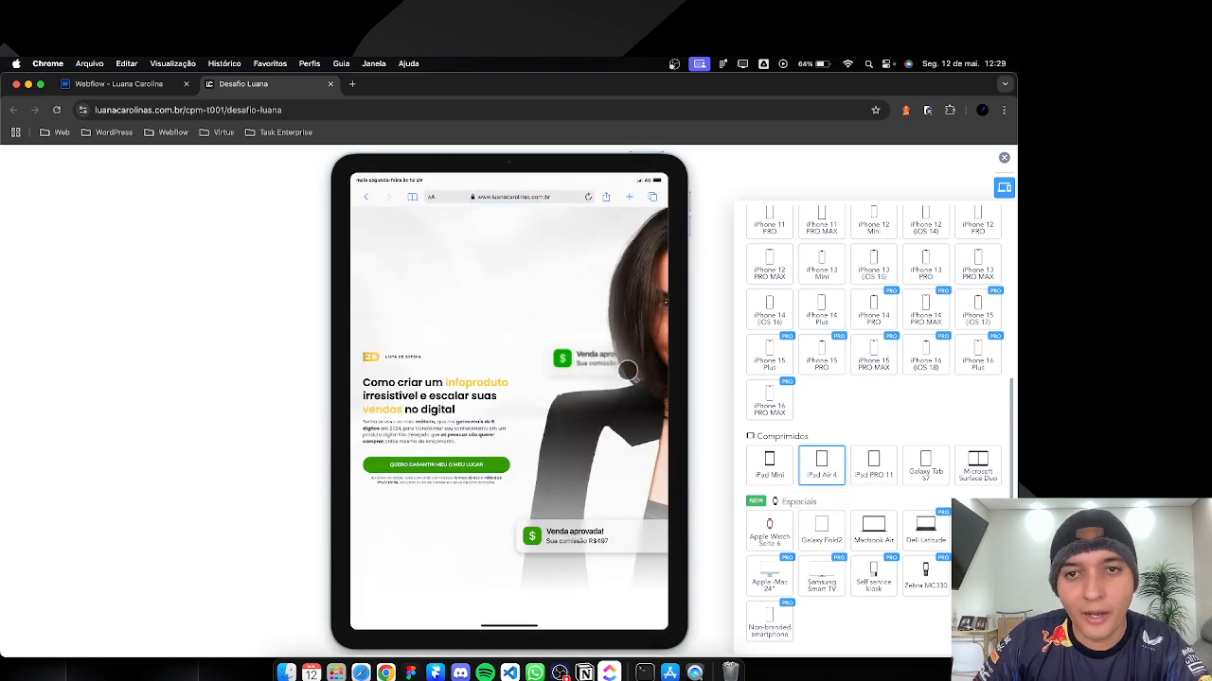
click(769, 464)
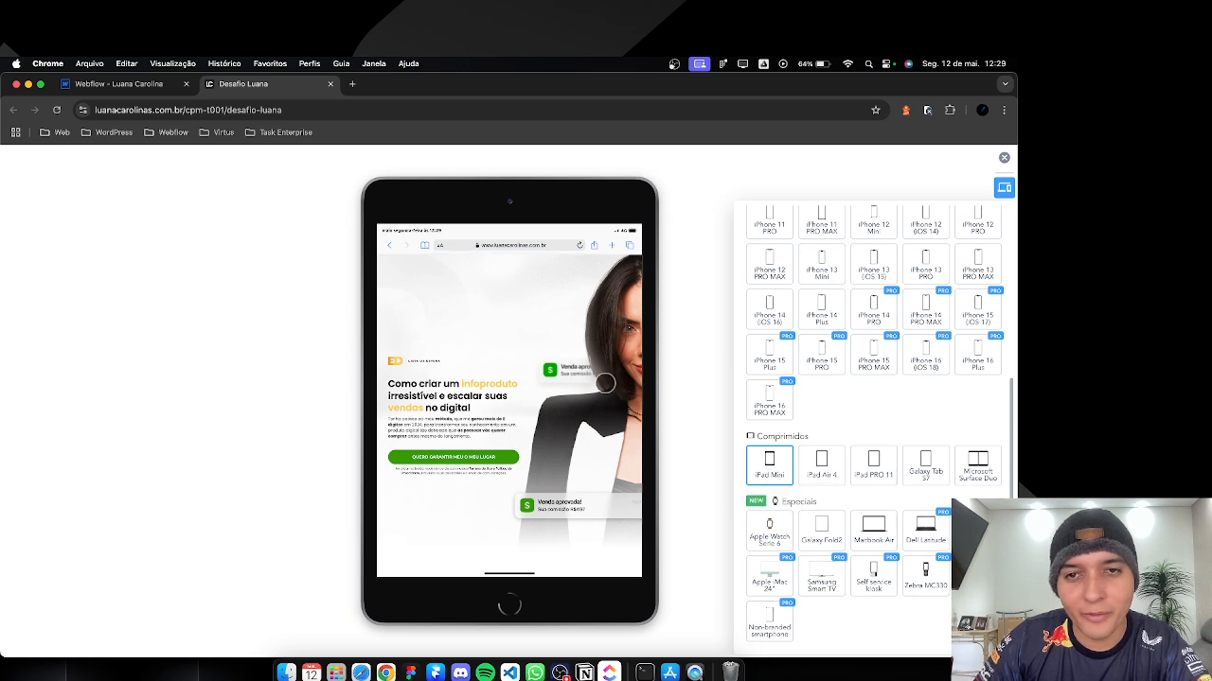
click(1005, 157)
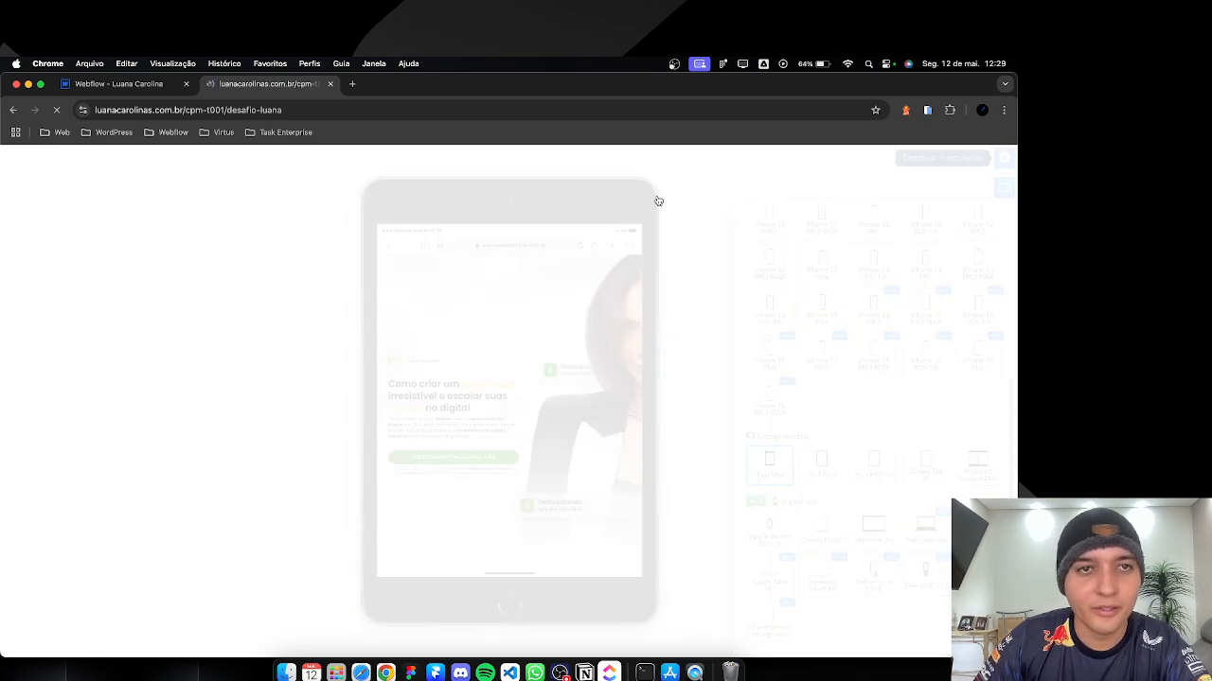
Step: Return to the Webflow designer and, at the tablet breakpoint, set the header-DF section's height to 600 px
key(super+1)
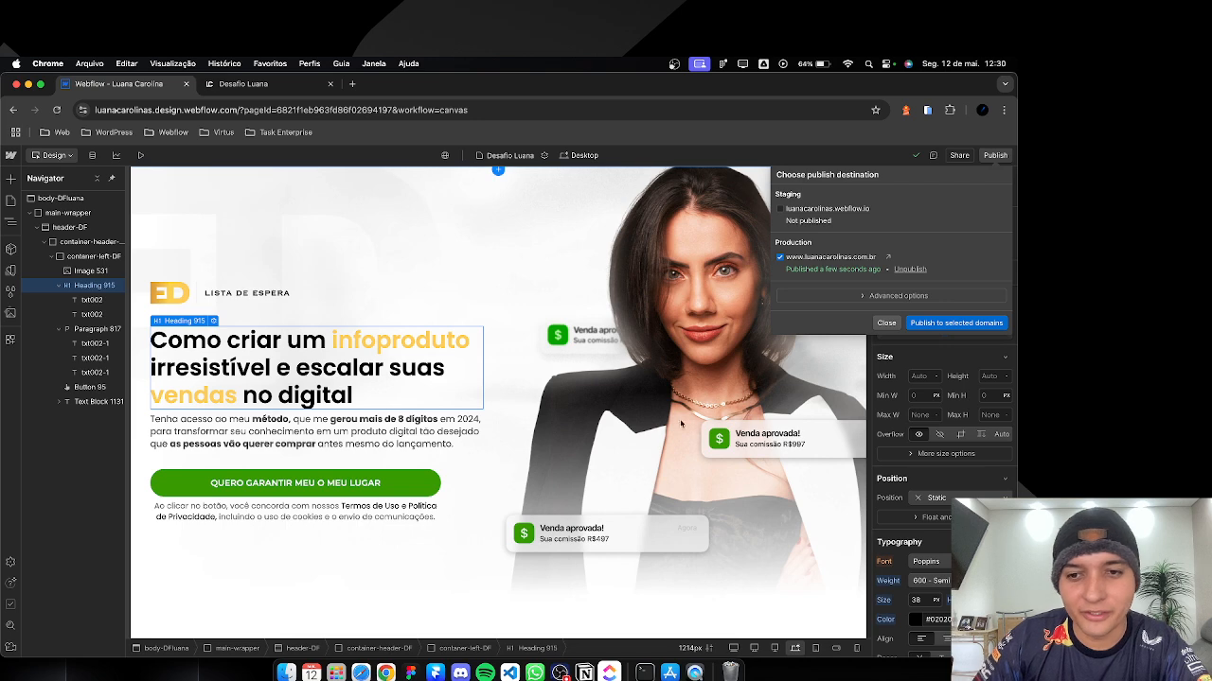
click(813, 649)
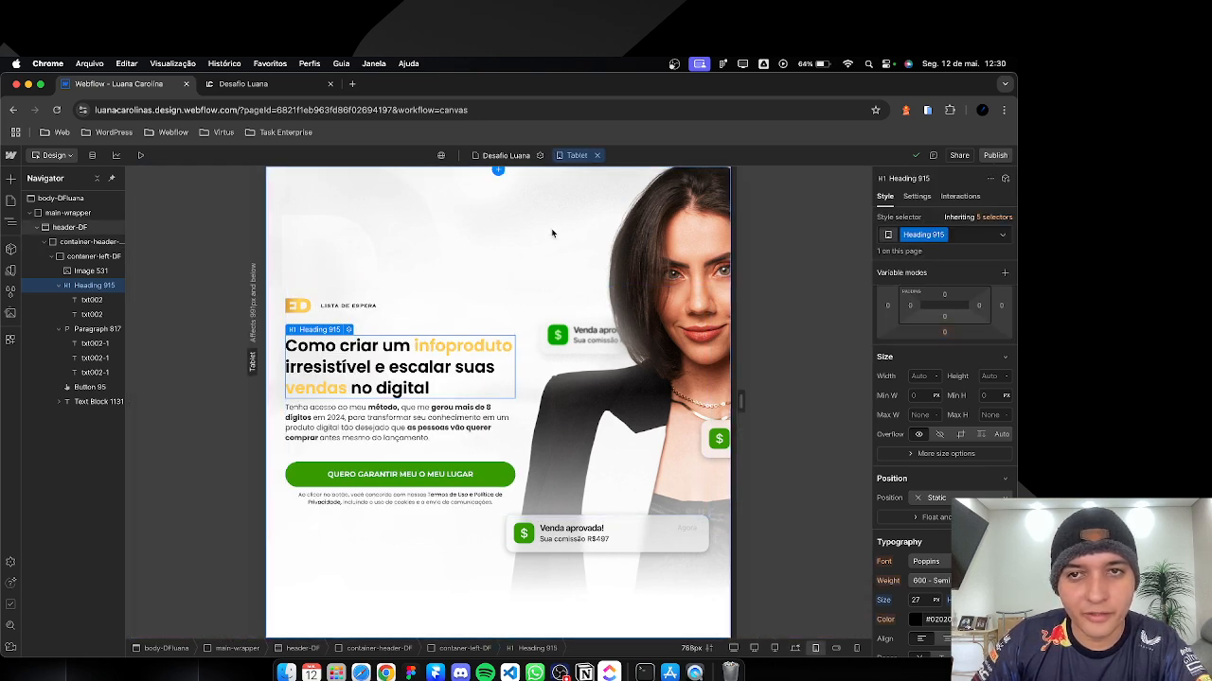
click(553, 233)
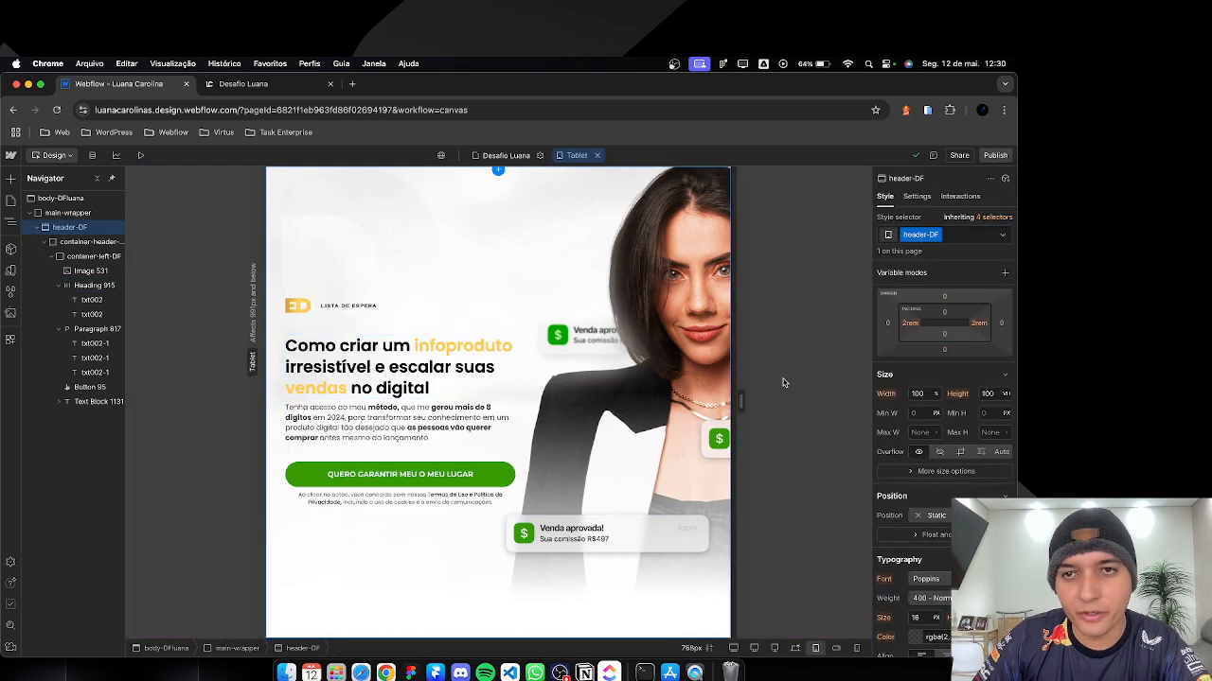
click(999, 395)
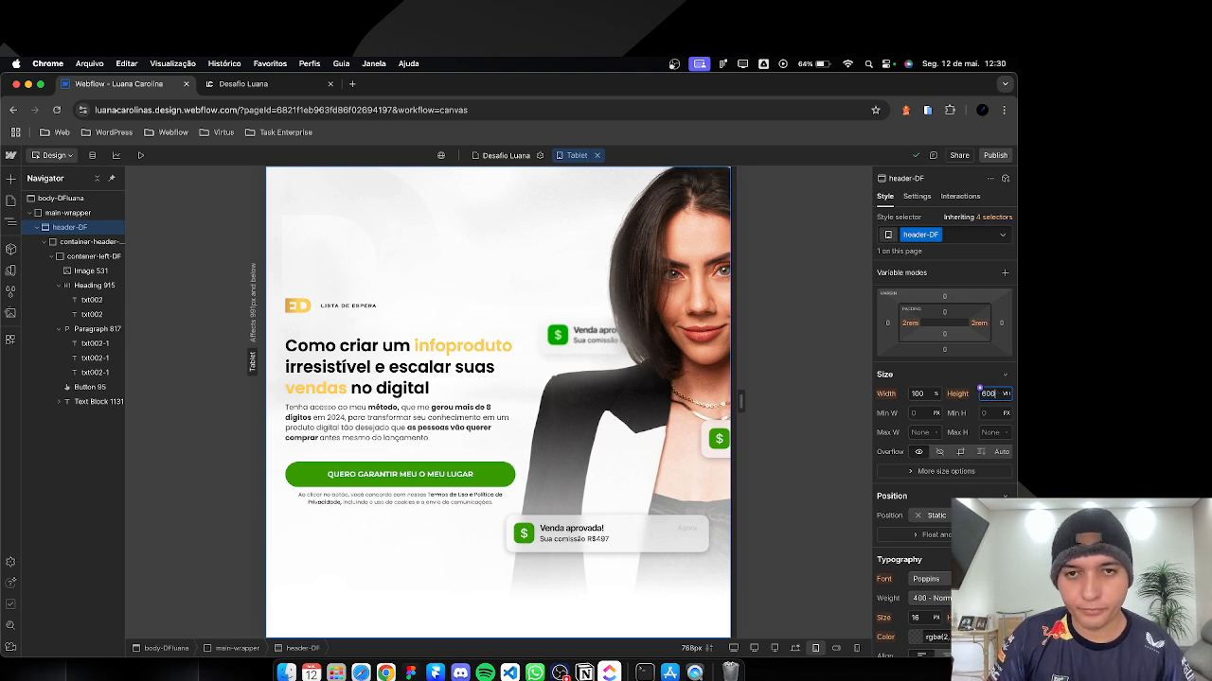
key(Return)
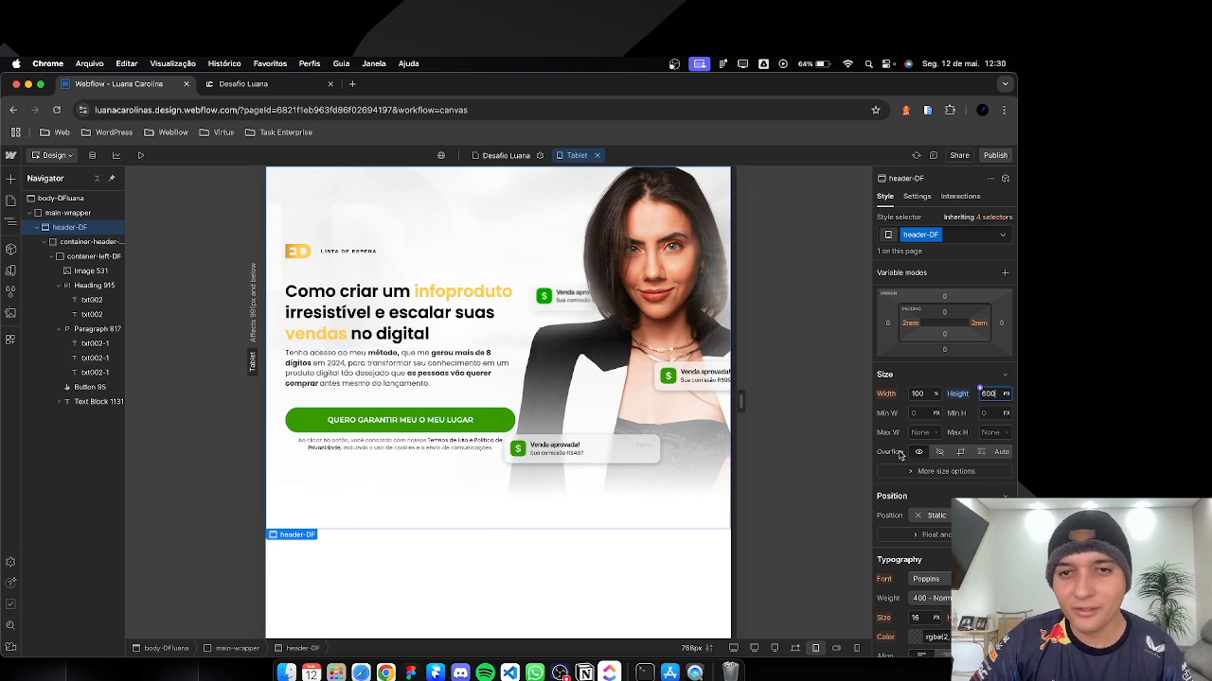
Step: Reduce the header-DF section's height at the tablet breakpoint to 563 px in small increments
key(Down)
key(Down)
key(Down)
key(Down)
key(Down)
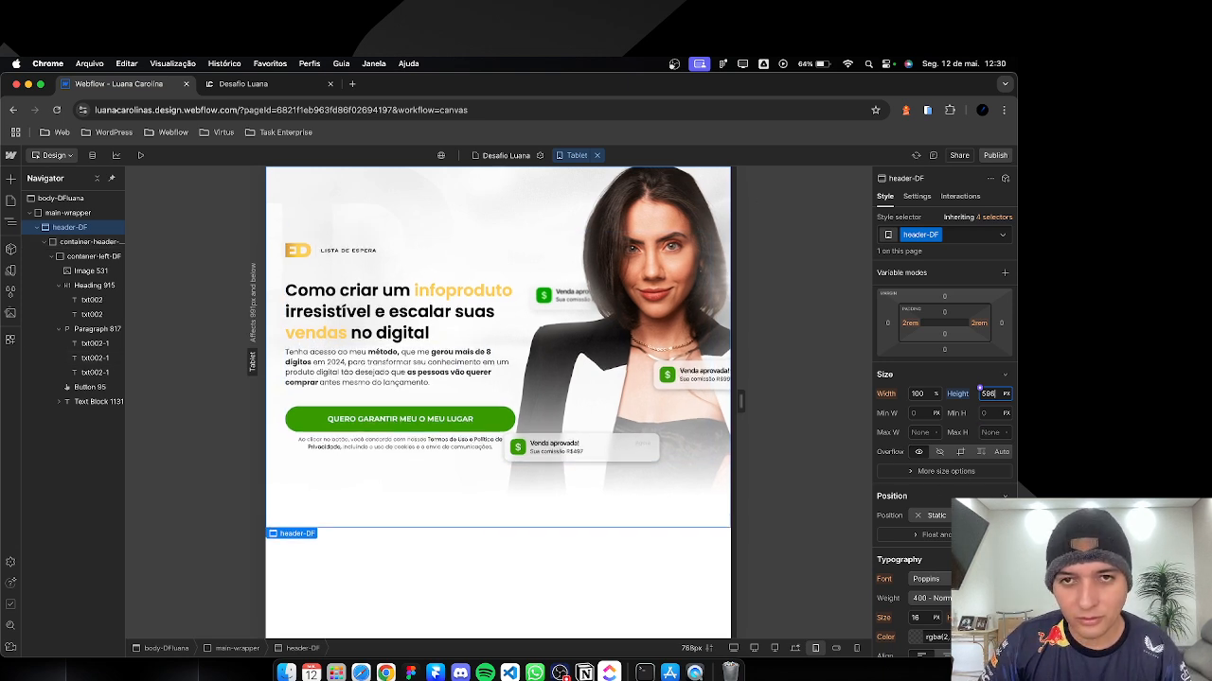
key(Down)
key(Down)
key(Down)
key(Down)
key(Down)
key(Down)
key(Down)
key(Down)
key(Down)
key(Down)
key(Down)
key(Down)
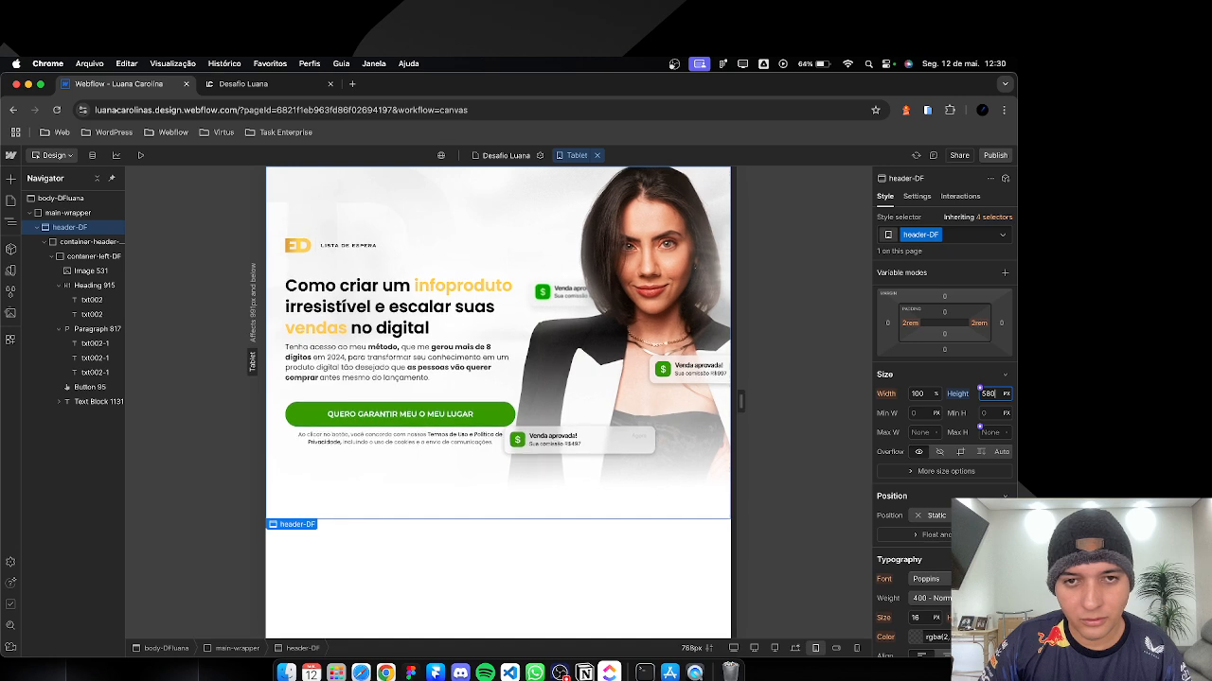
key(Down)
key(Down)
key(Down)
key(Down)
key(Down)
key(Down)
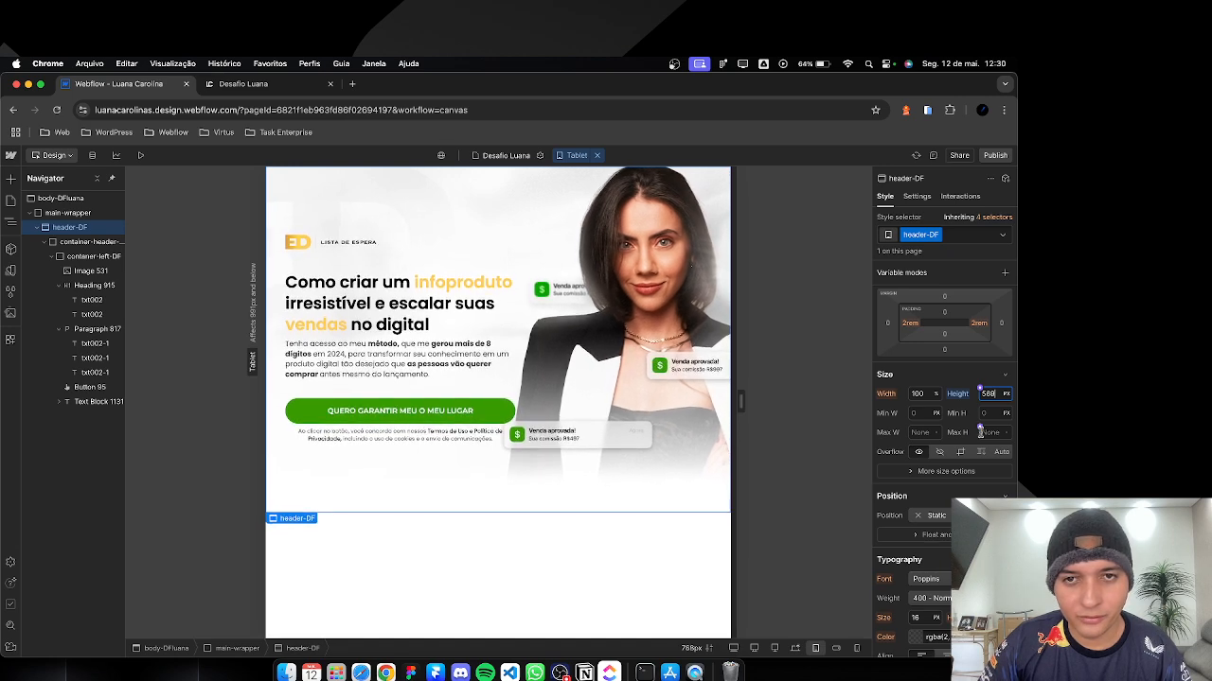
key(Down)
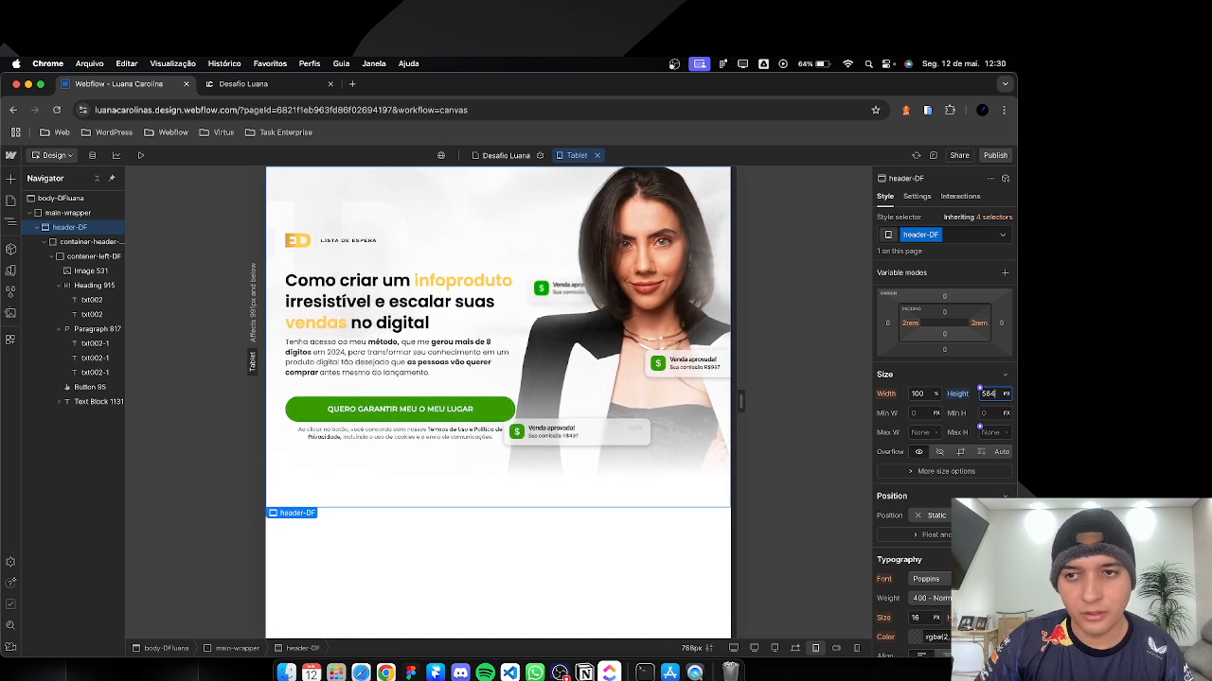
key(Down)
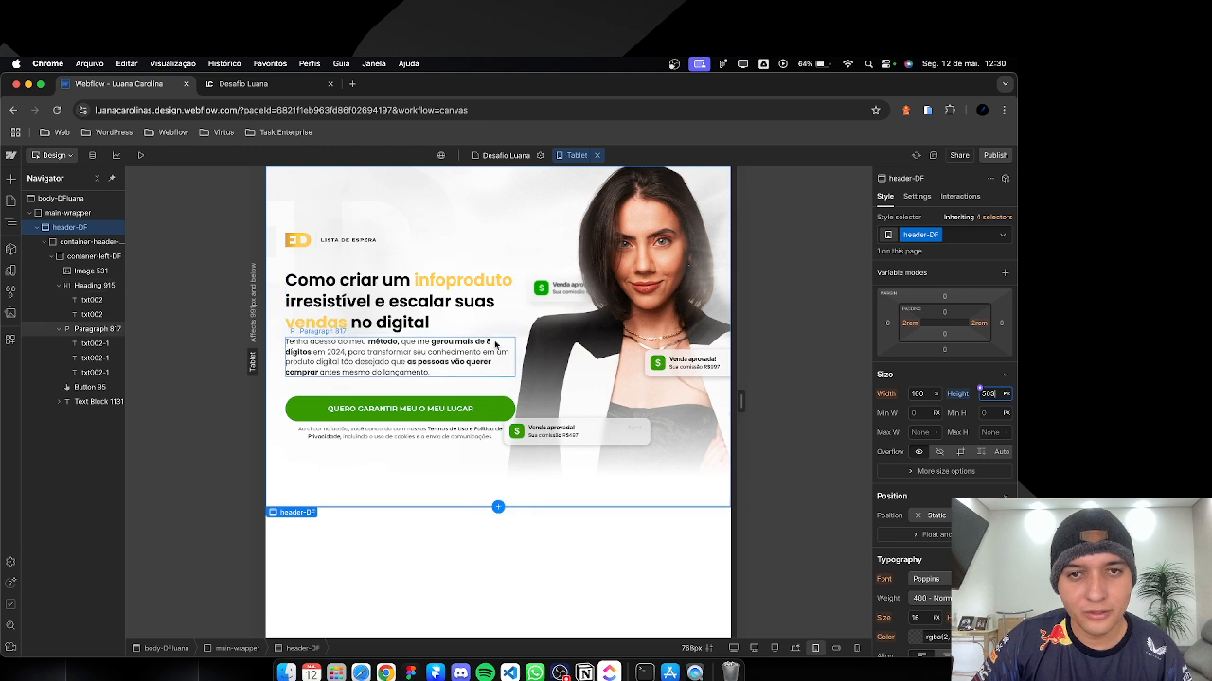
Step: Set the main heading's font size to 25 px at the tablet breakpoint
click(494, 317)
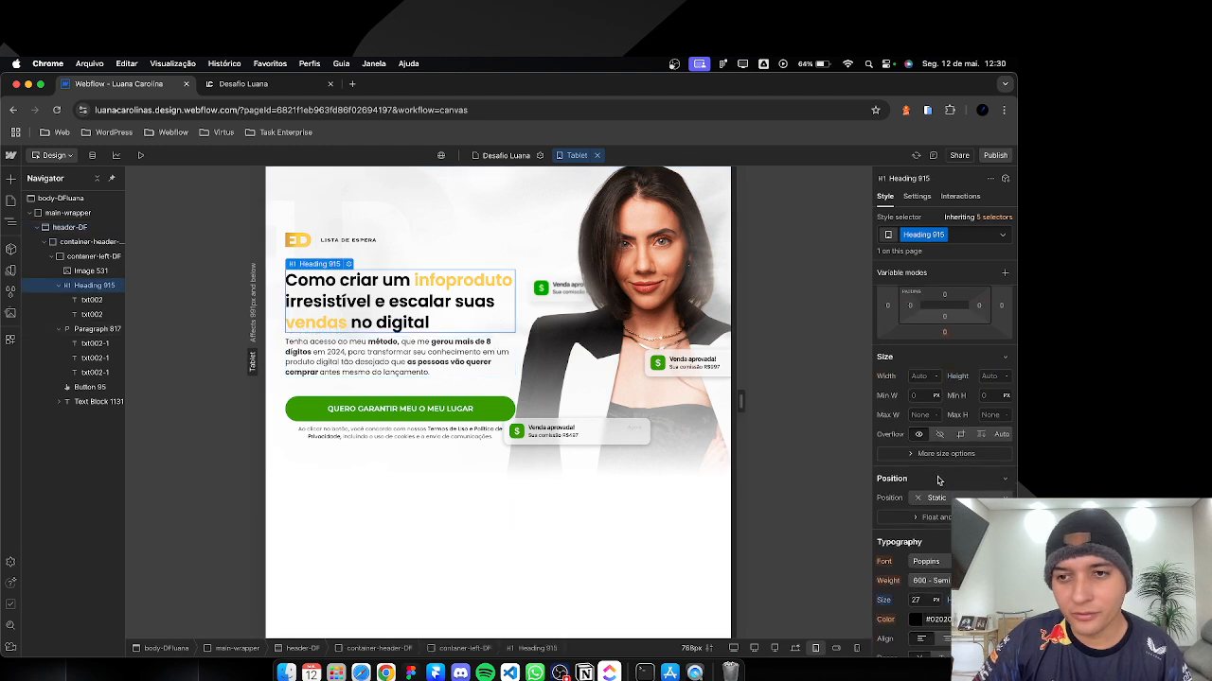
click(916, 599)
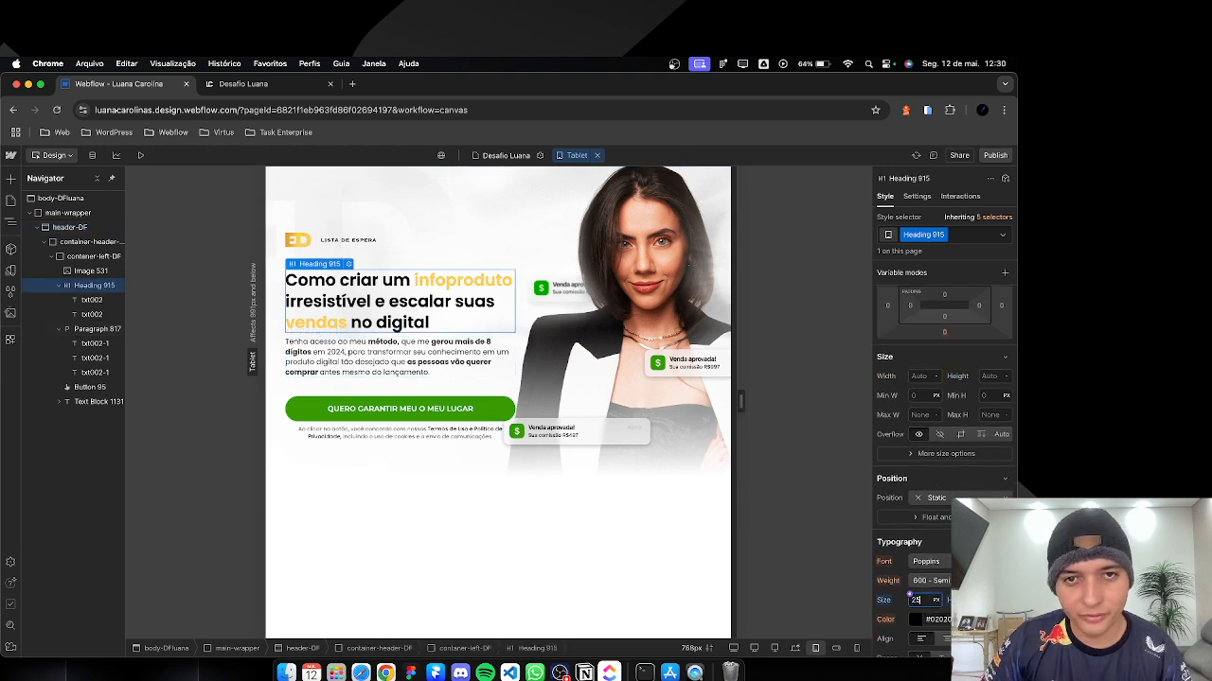
text(23)
key(Up)
key(Up)
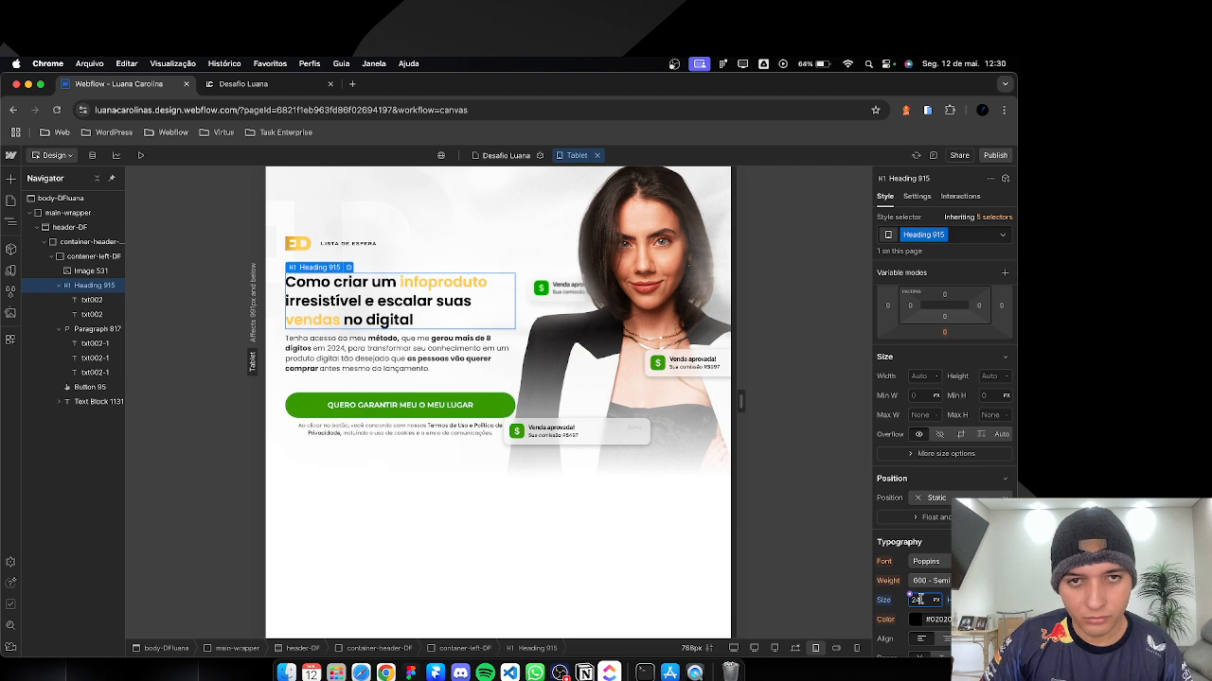
Step: Set the font size of the paragraph below the heading to 10 px for tablet
click(398, 355)
click(923, 599)
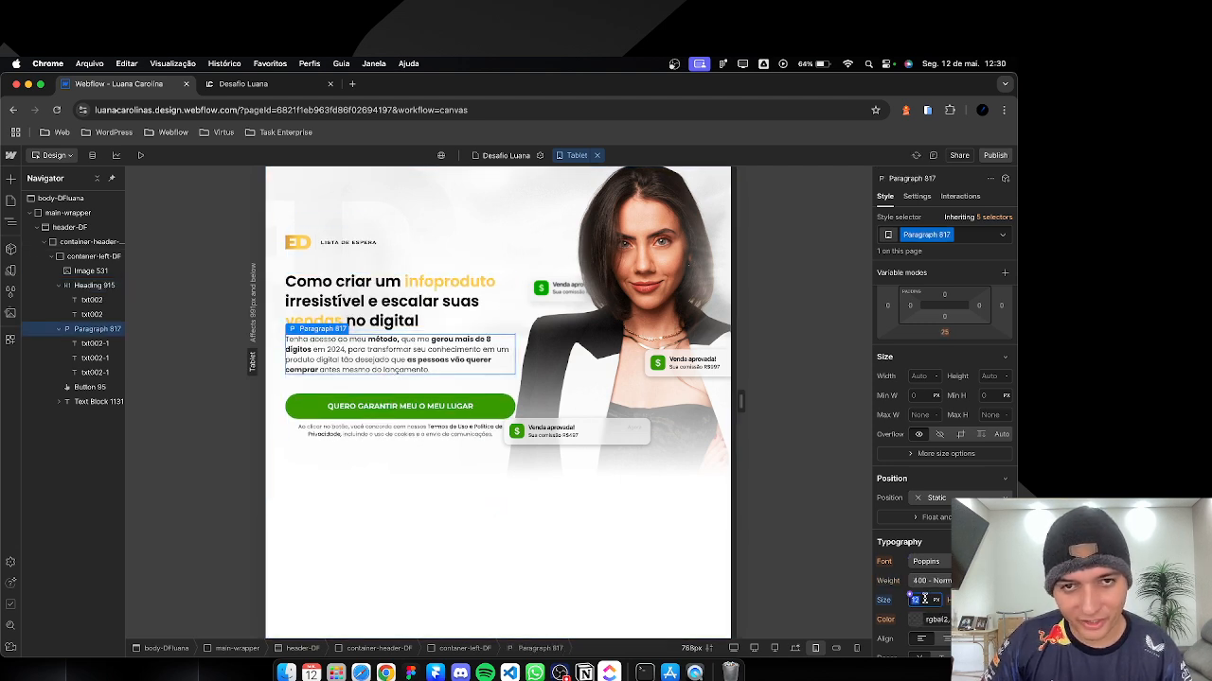
key(Down)
key(Up)
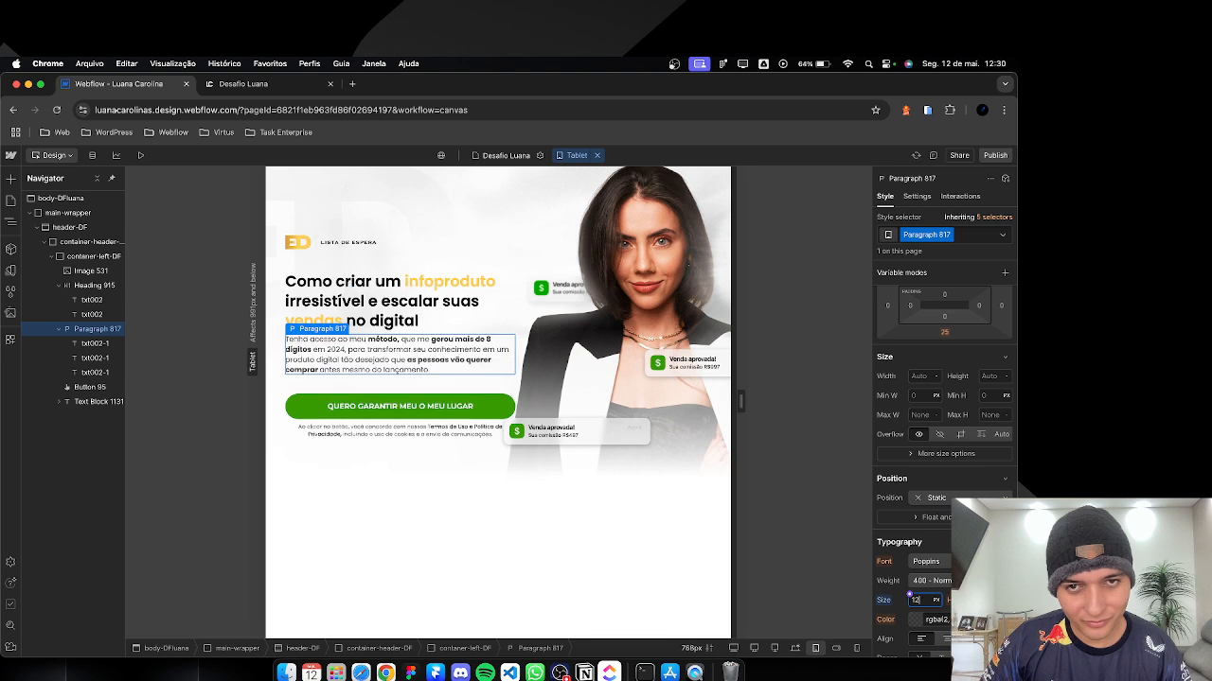
key(Down)
key(Down)
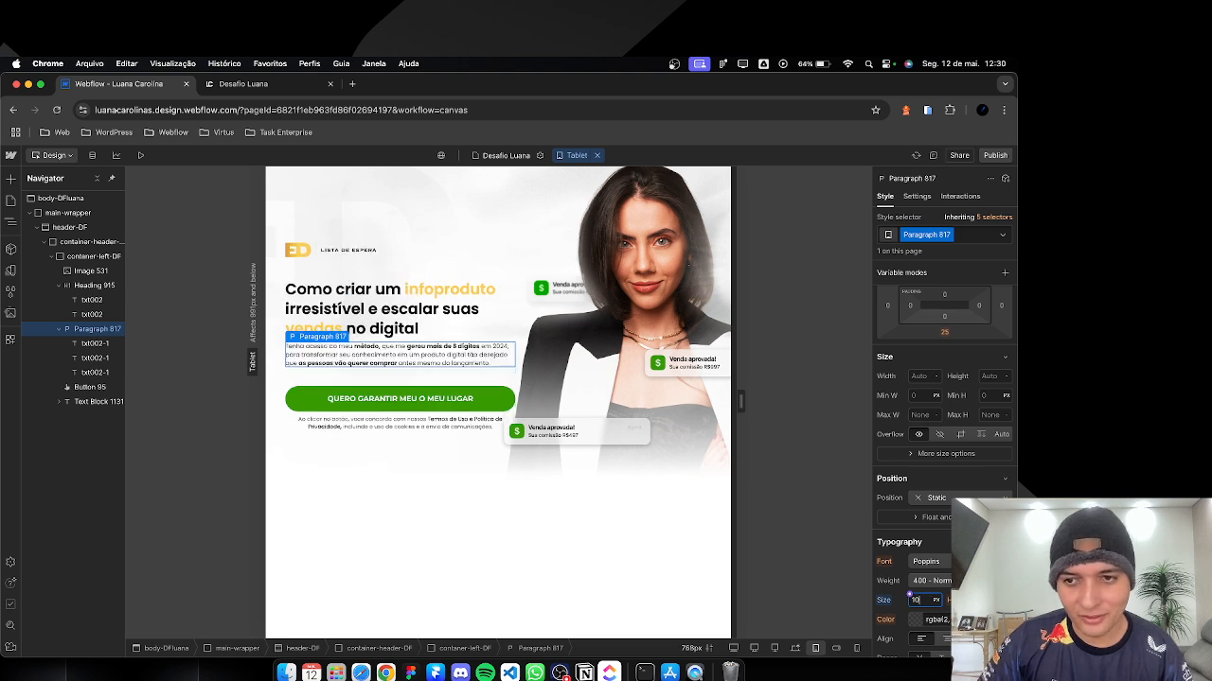
Step: Set the maximum width of the container-left-DF block around the hero text to 370 px
click(452, 293)
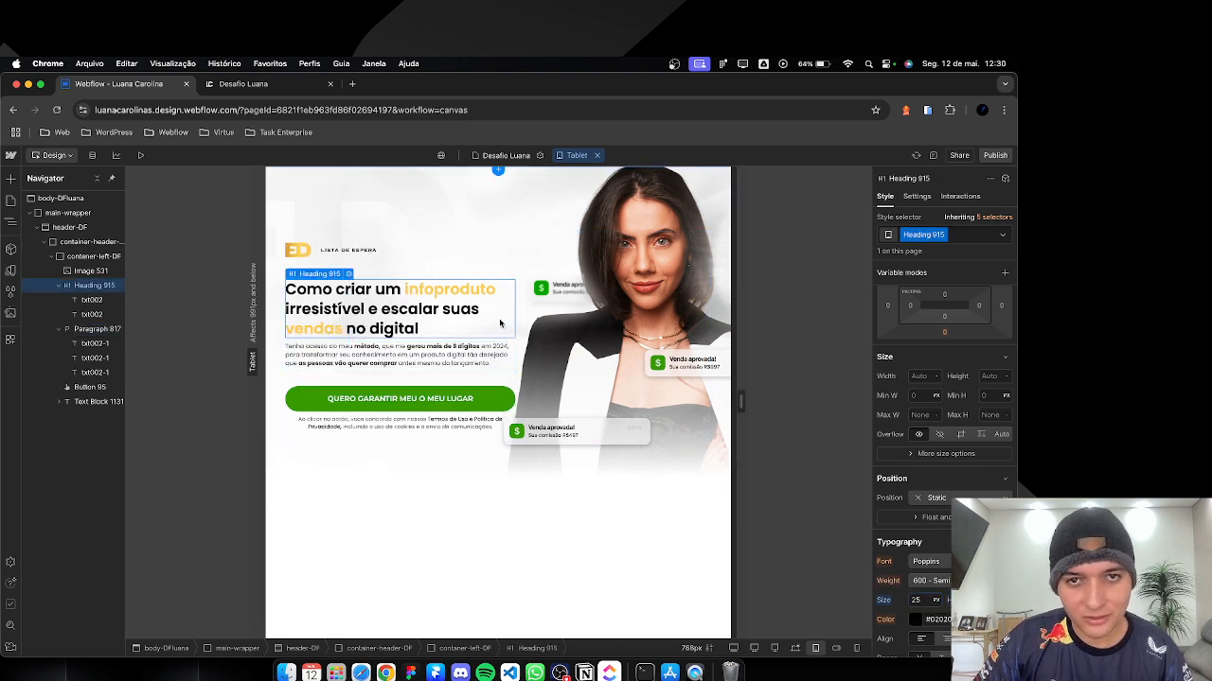
key(super+Up)
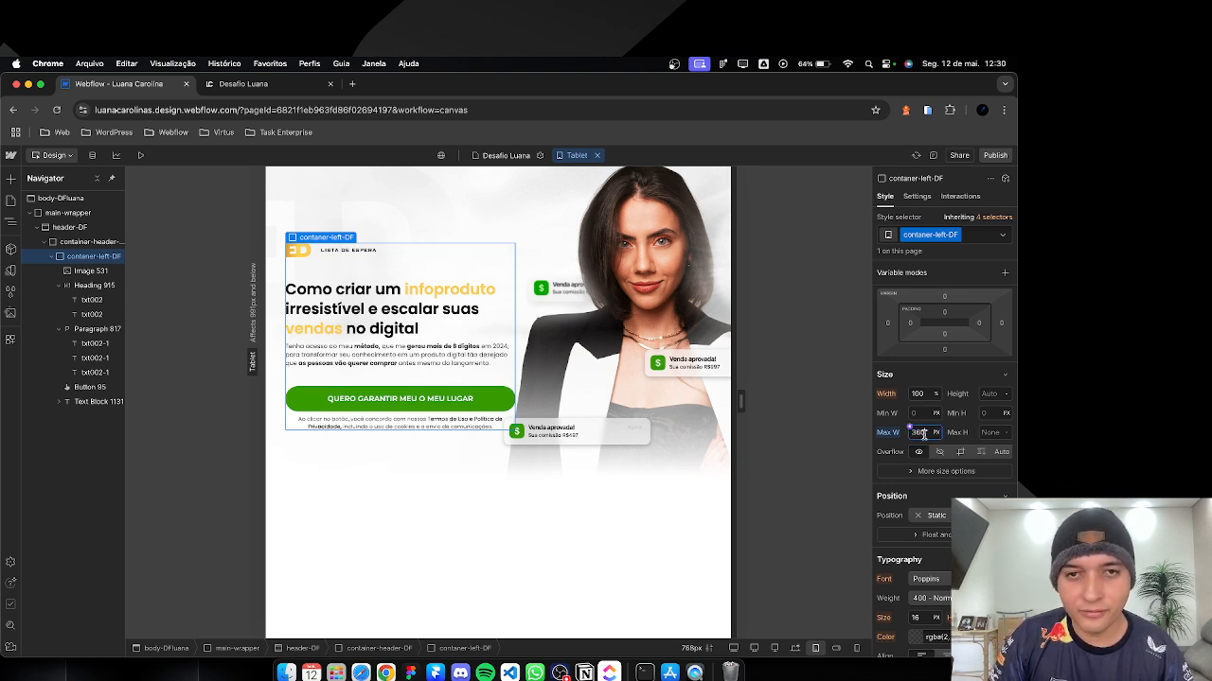
key(Return)
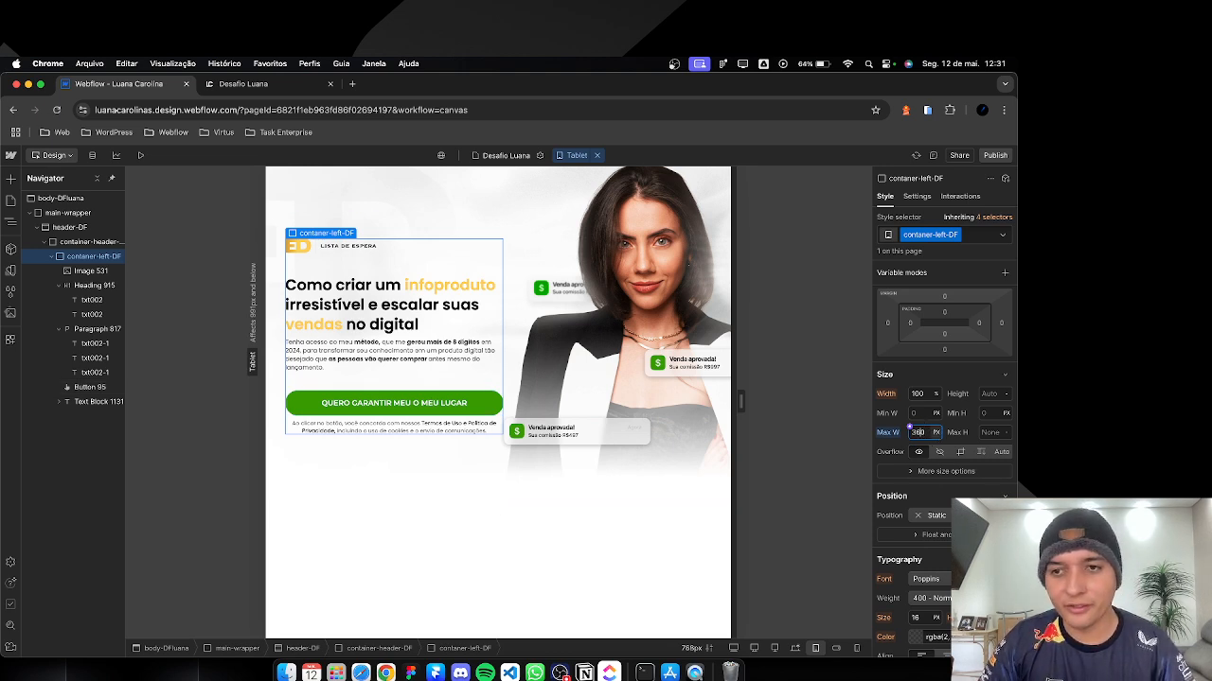
key(Return)
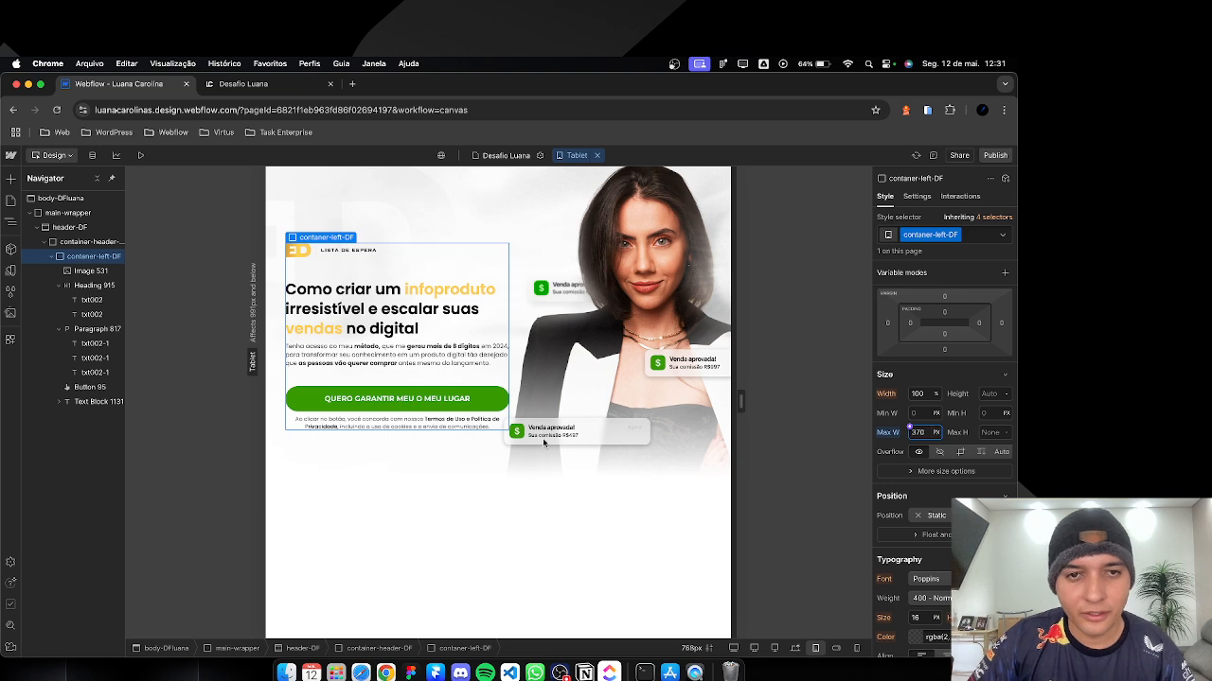
Step: Set the font size of the green QUERO GARANTIR MEU O MEU LUGAR button to 10 px for tablet
click(451, 401)
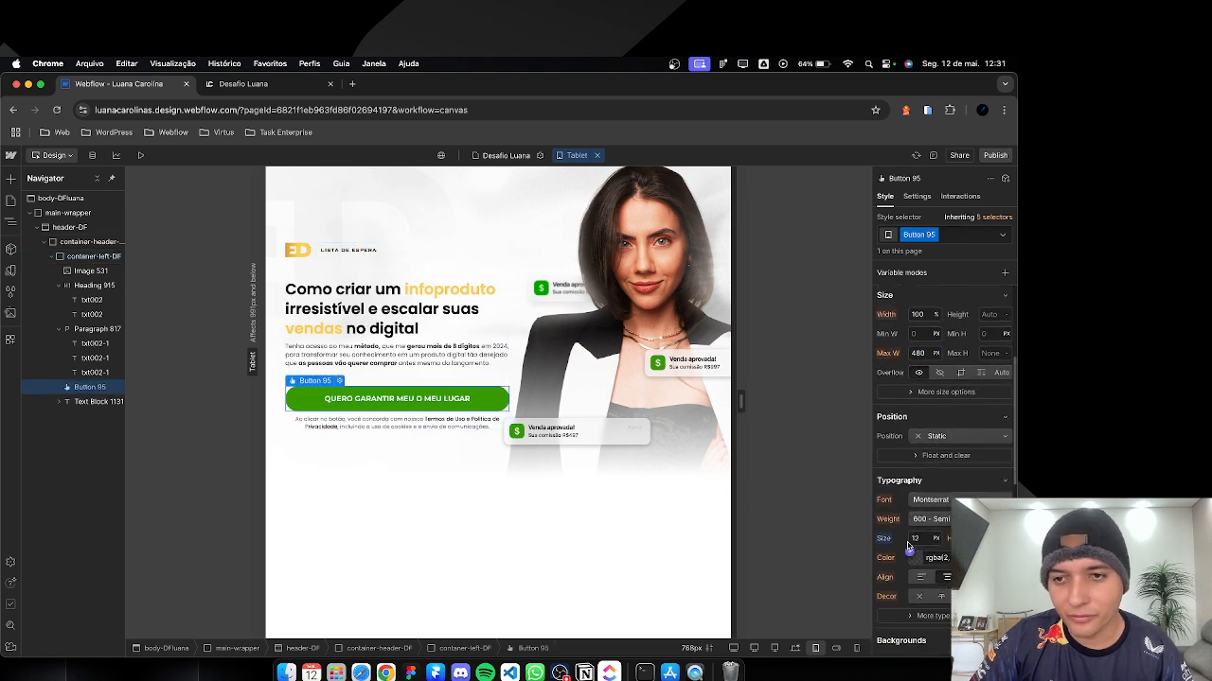
text(10)
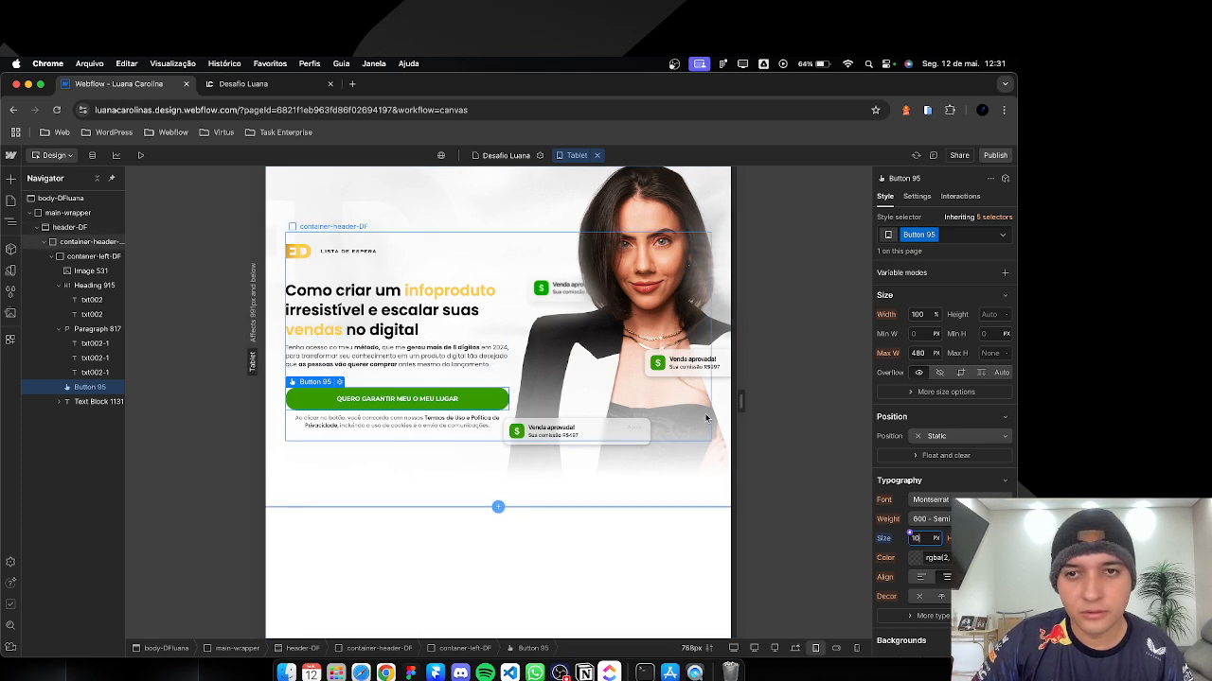
mouse_move(740, 402)
mouse_down()
mouse_move(769, 404)
mouse_move(733, 402)
mouse_up()
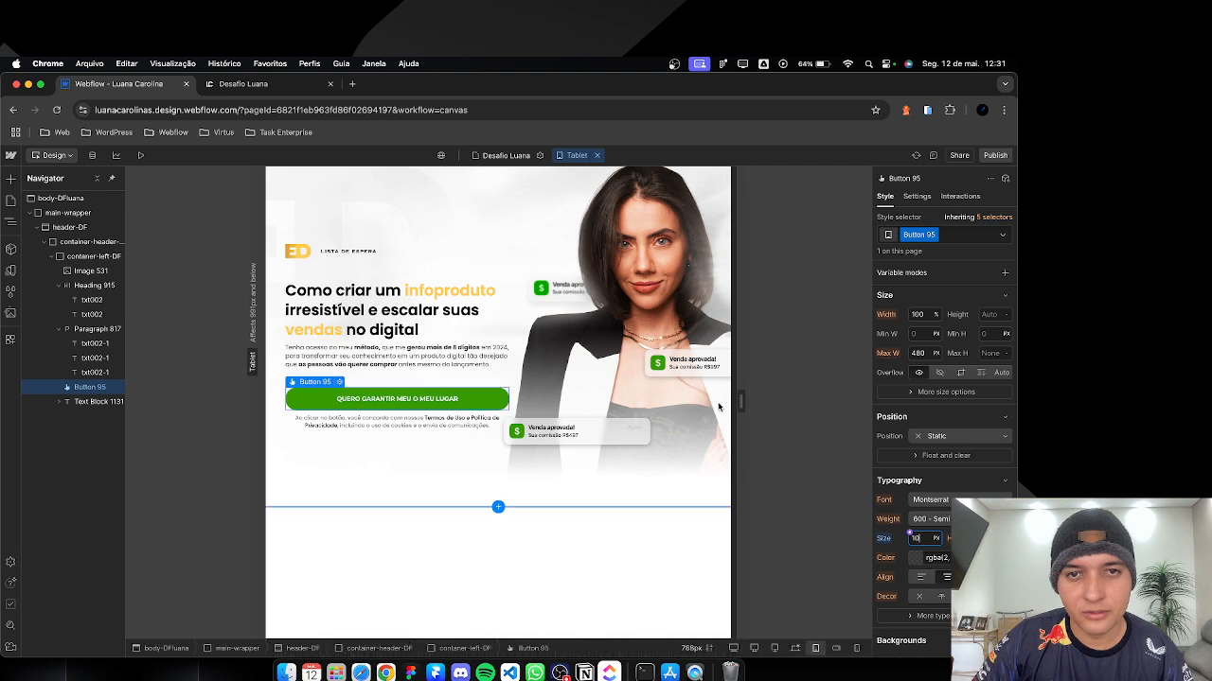
click(994, 157)
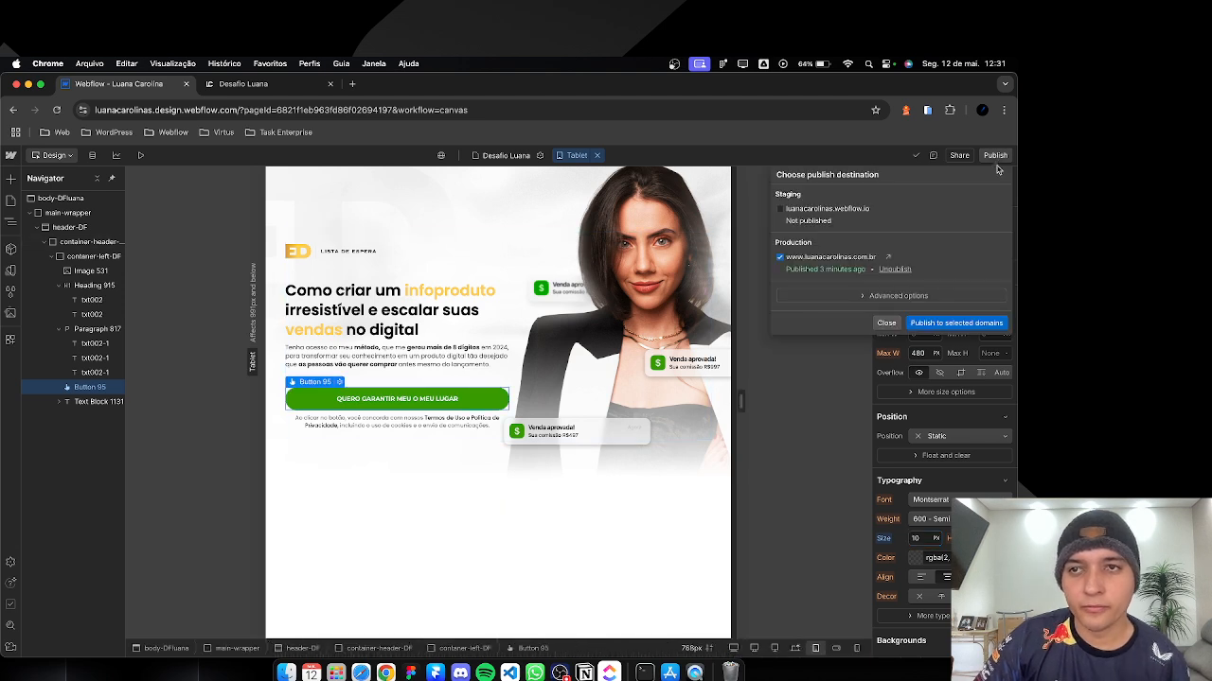
click(956, 323)
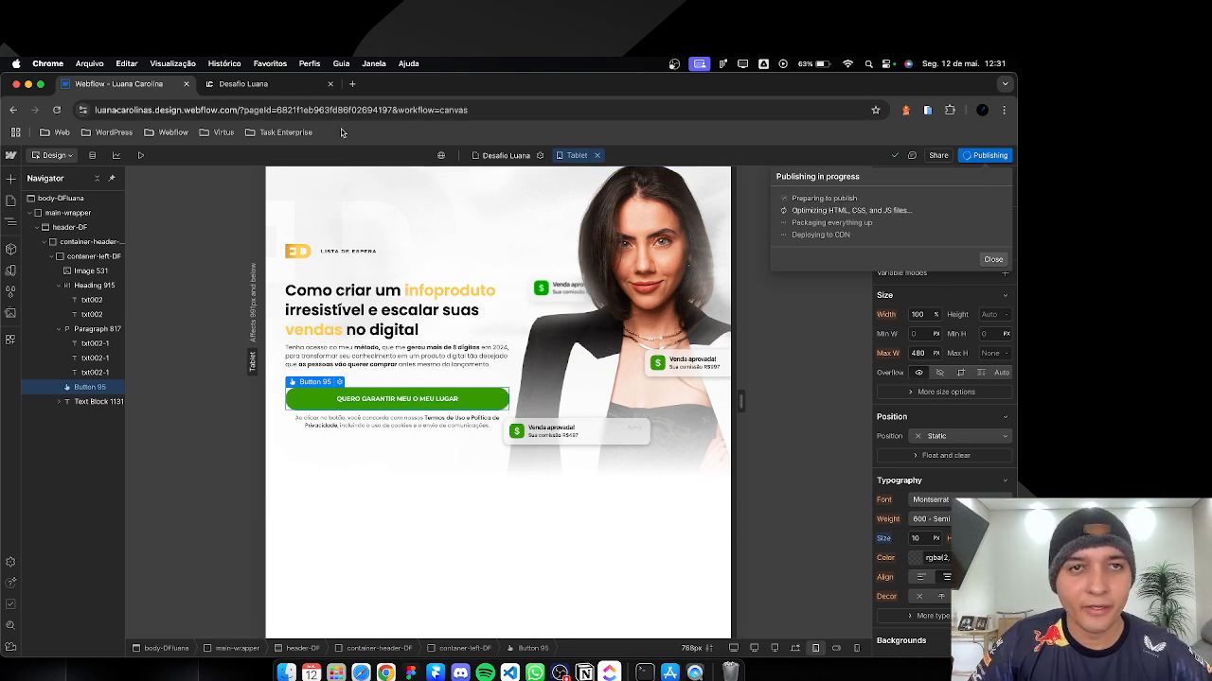
click(270, 85)
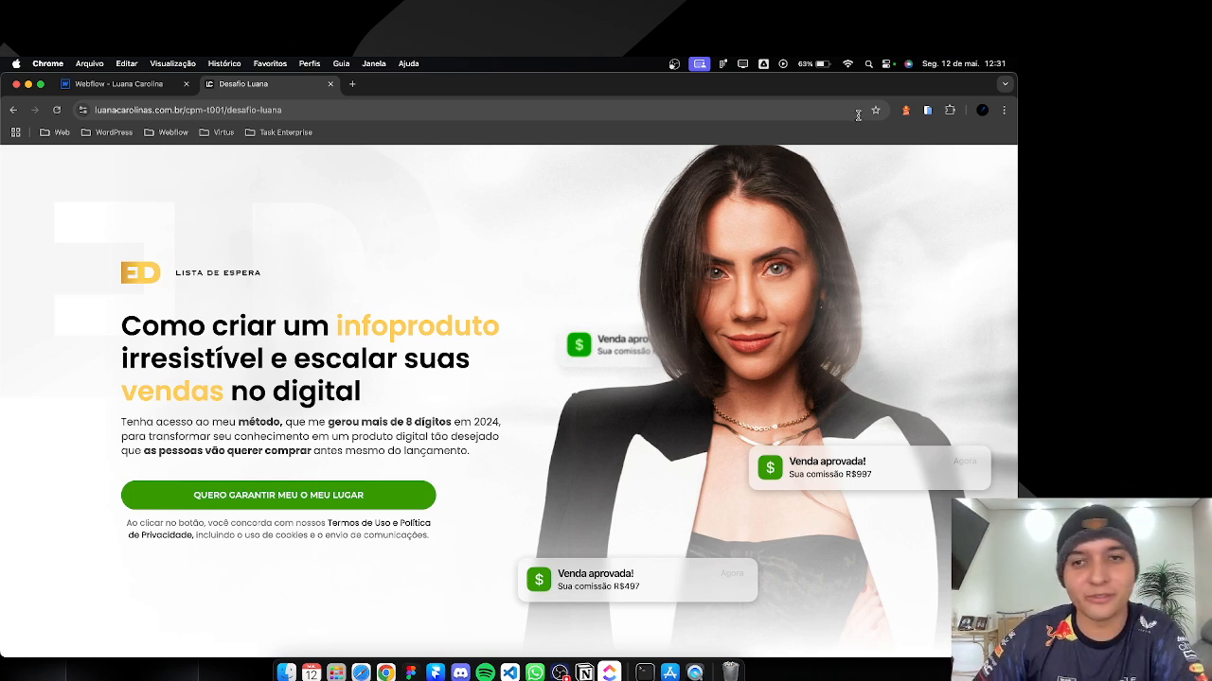
Step: Switch to Figma's Aprendiz - Aulas prototype to compare the original hero design with the live page in Chrome
key(super+Tab)
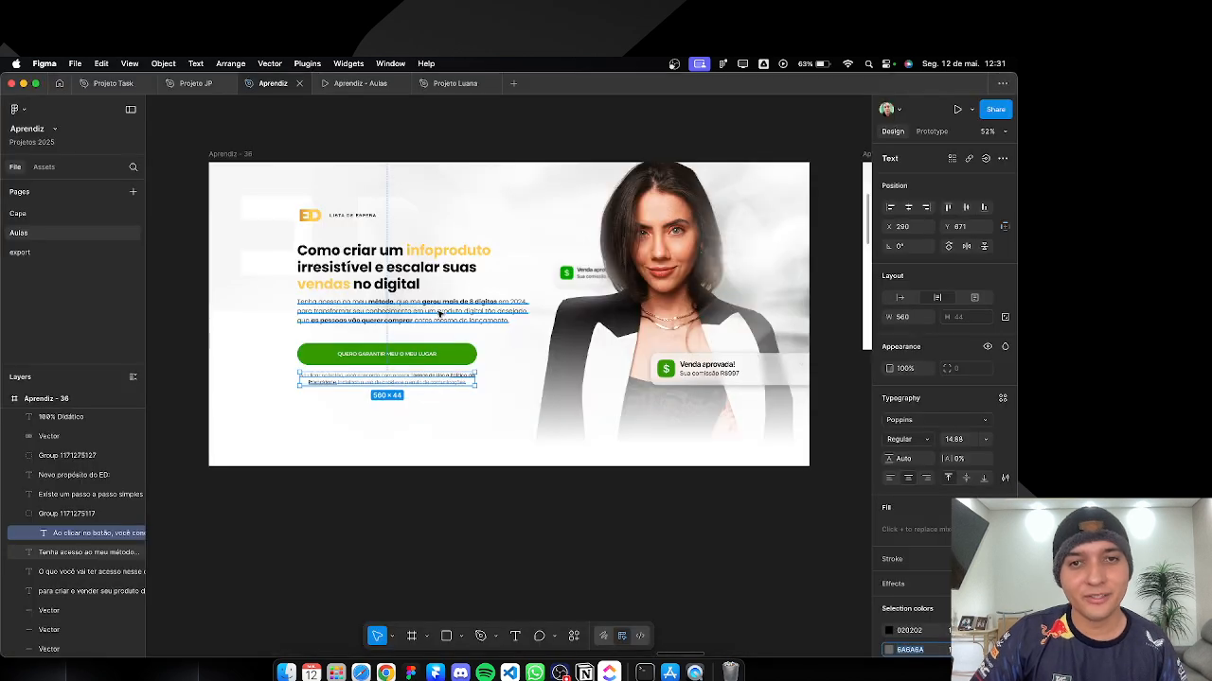
click(367, 87)
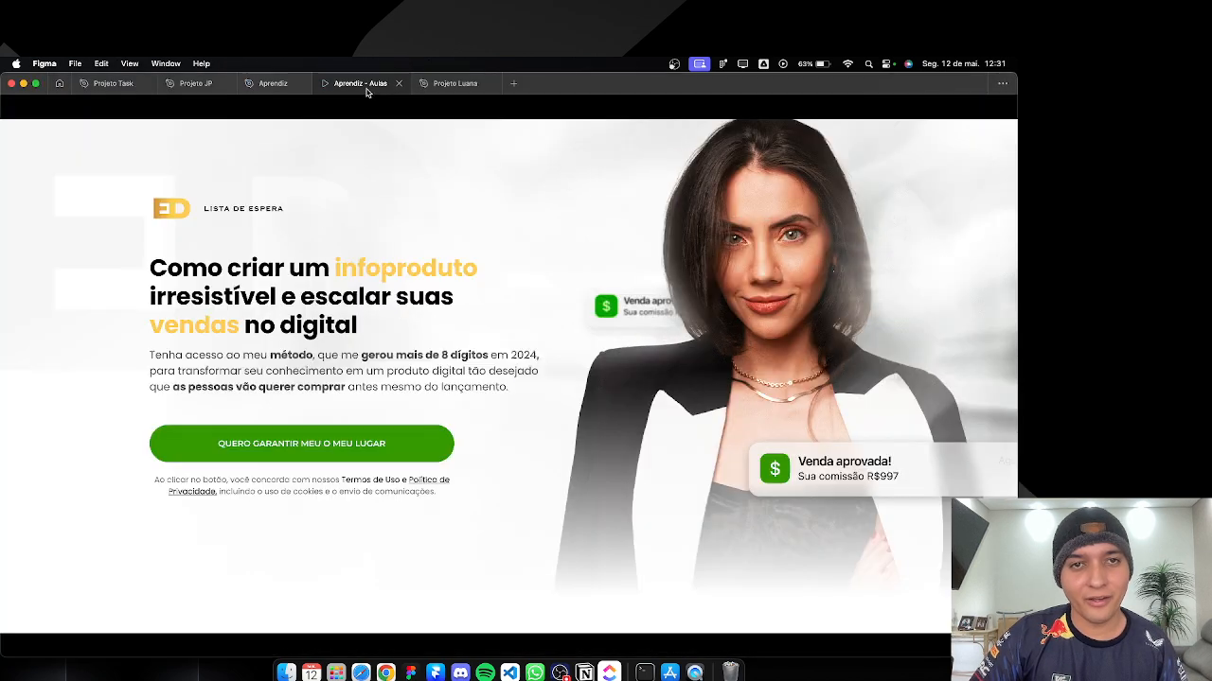
key(super+Tab)
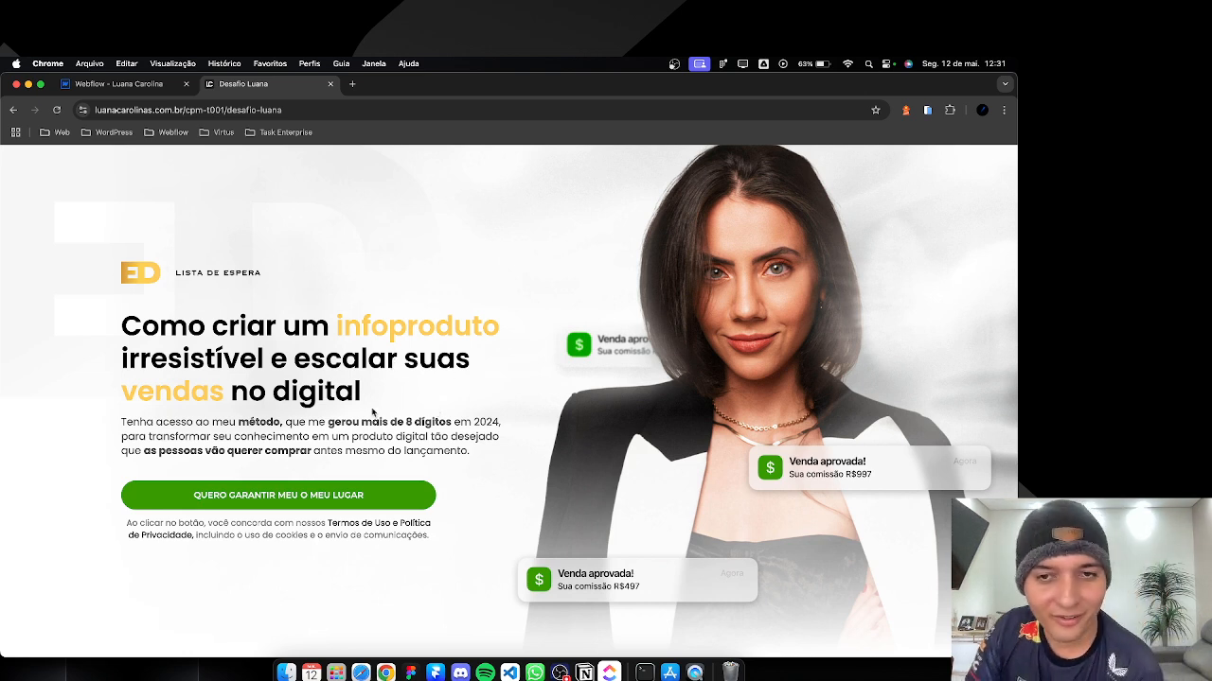
Step: Reload the live page and check it in the device simulator on the iPad Air 4, iPad Mini, iPad PRO 11 and Galaxy Tab S7
click(121, 87)
click(243, 83)
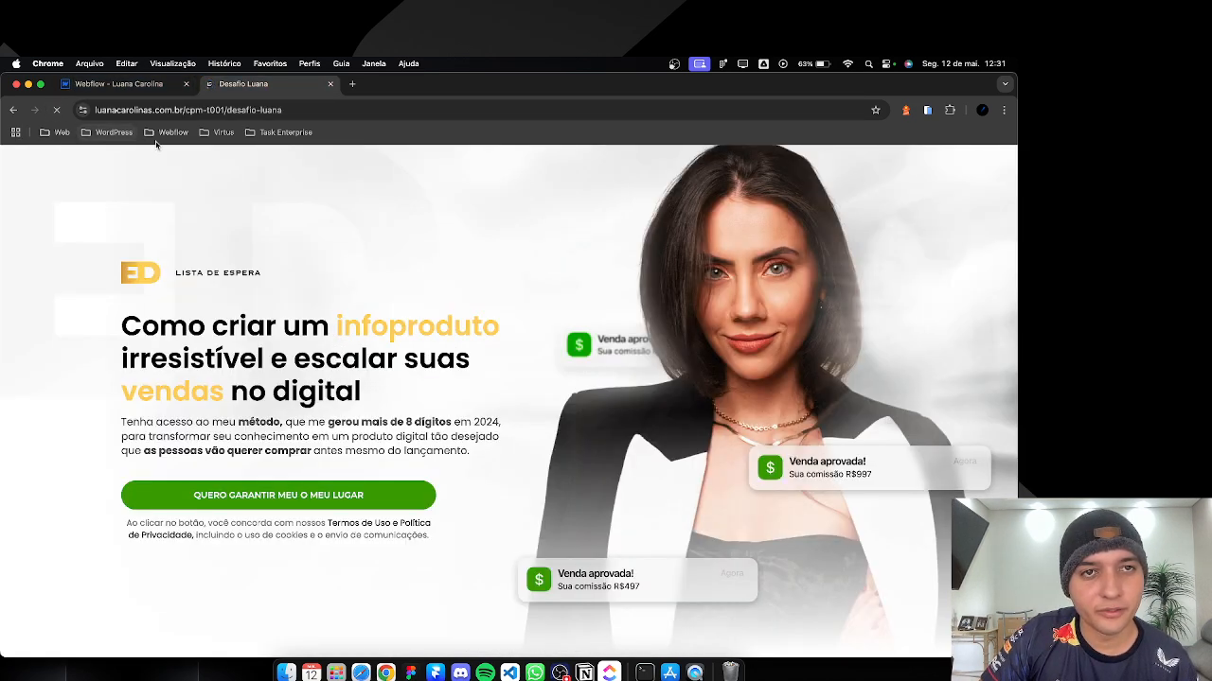
click(926, 109)
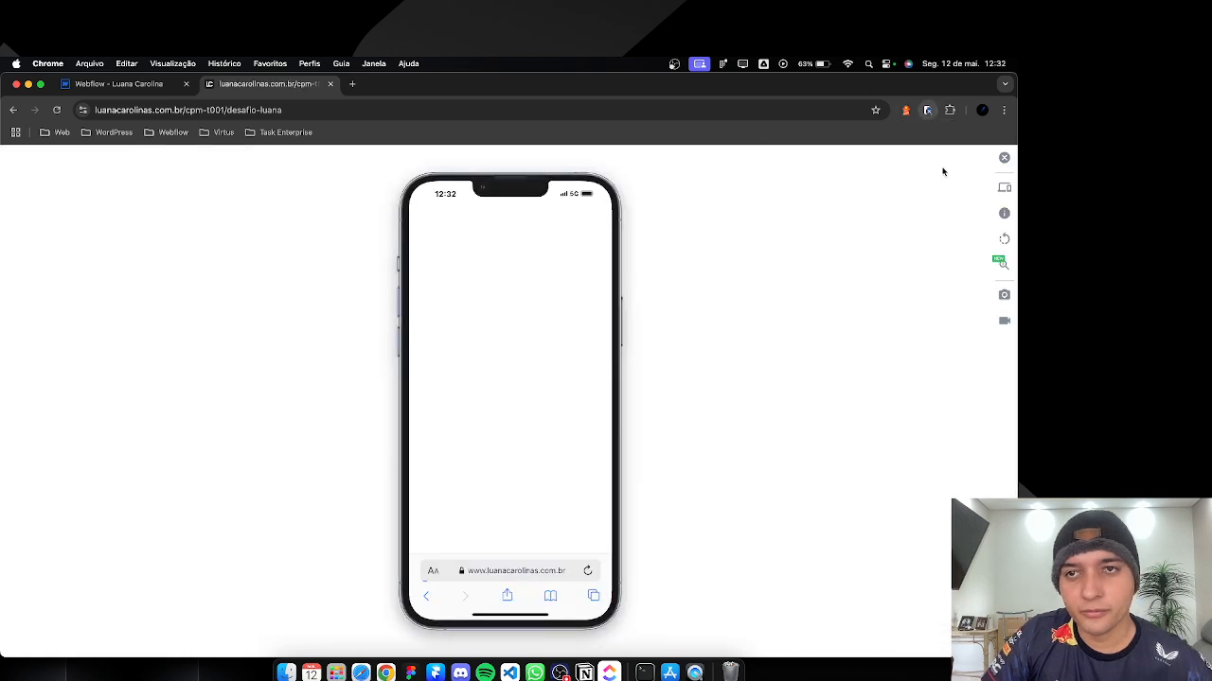
click(1004, 187)
scroll(847, 431, down, 5)
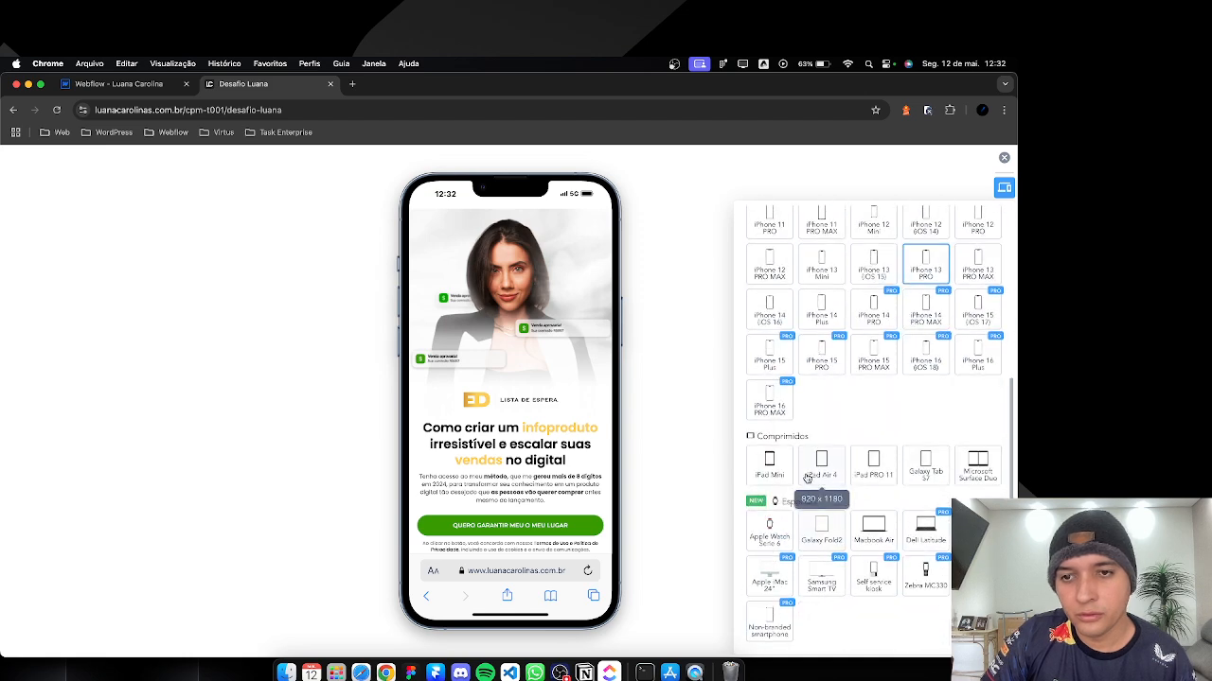
click(820, 465)
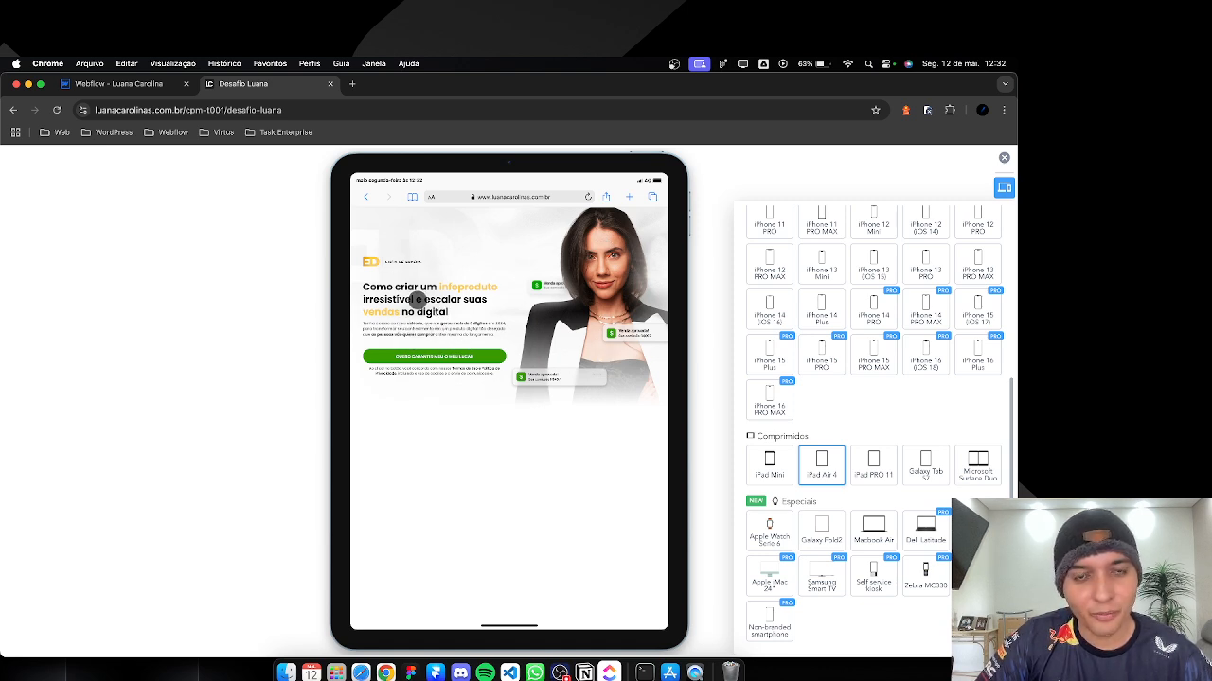
click(789, 478)
click(873, 466)
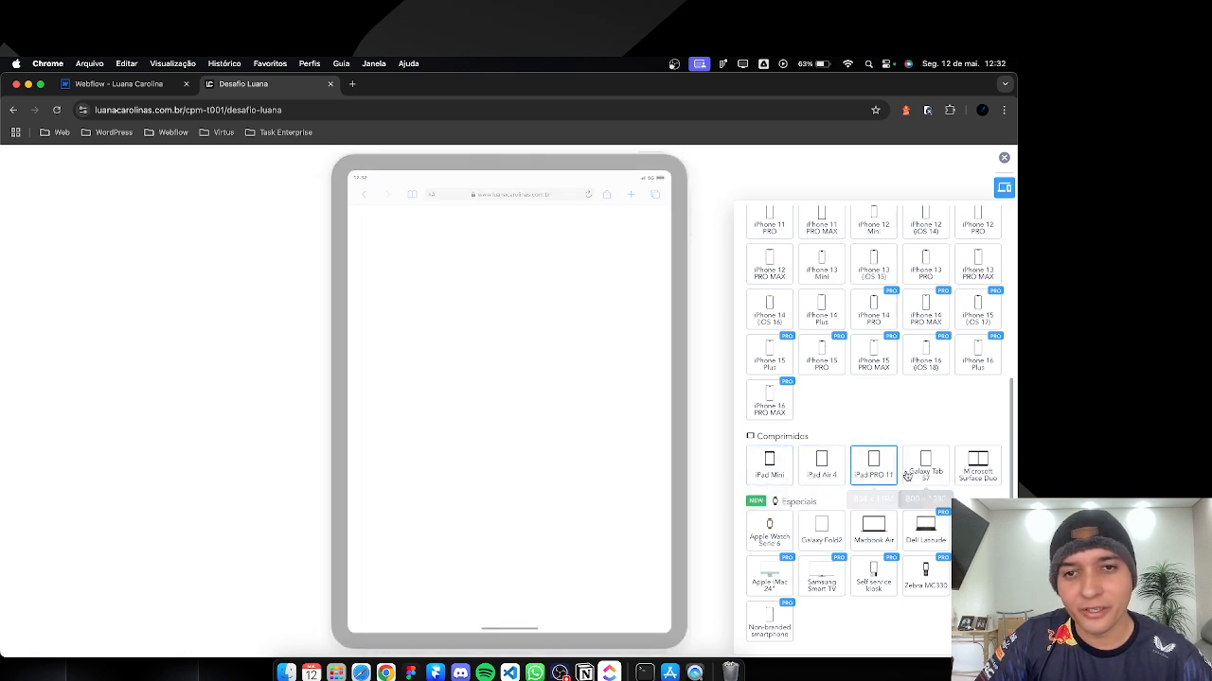
click(927, 467)
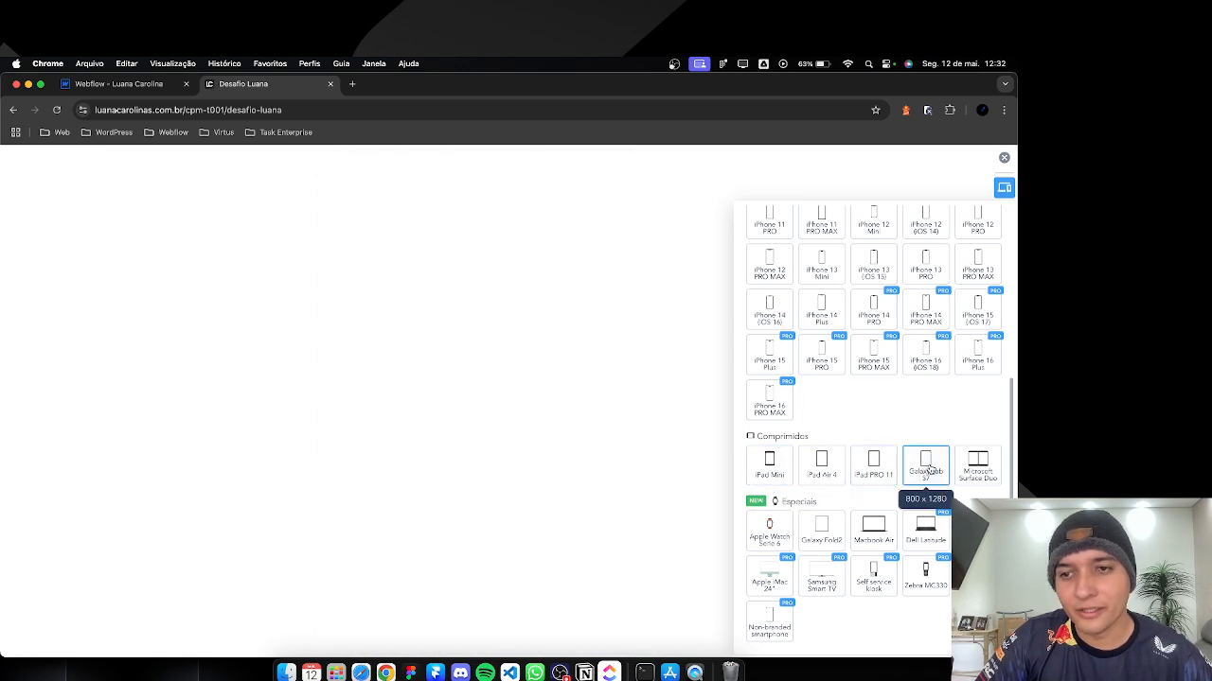
Step: Check the live page on the simulated iPhone 13 Mini and Samsung Galaxy S20, and return to the Webflow Designer
click(822, 267)
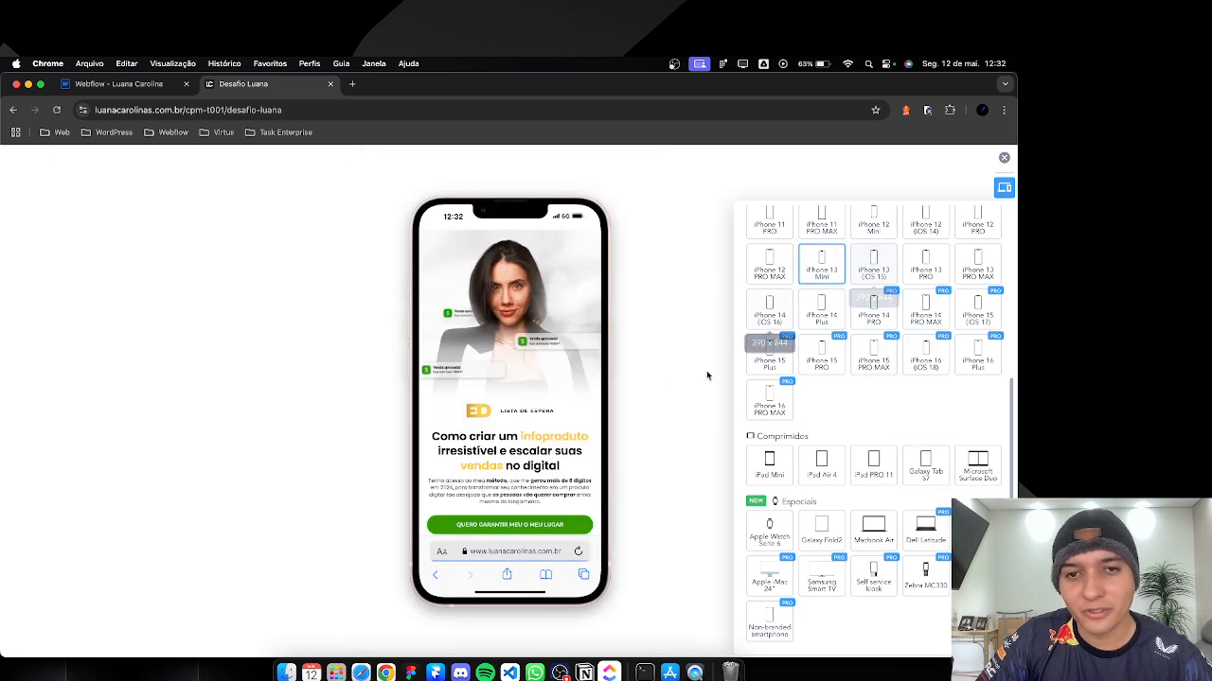
scroll(544, 450, down, 1)
scroll(533, 458, up, 1)
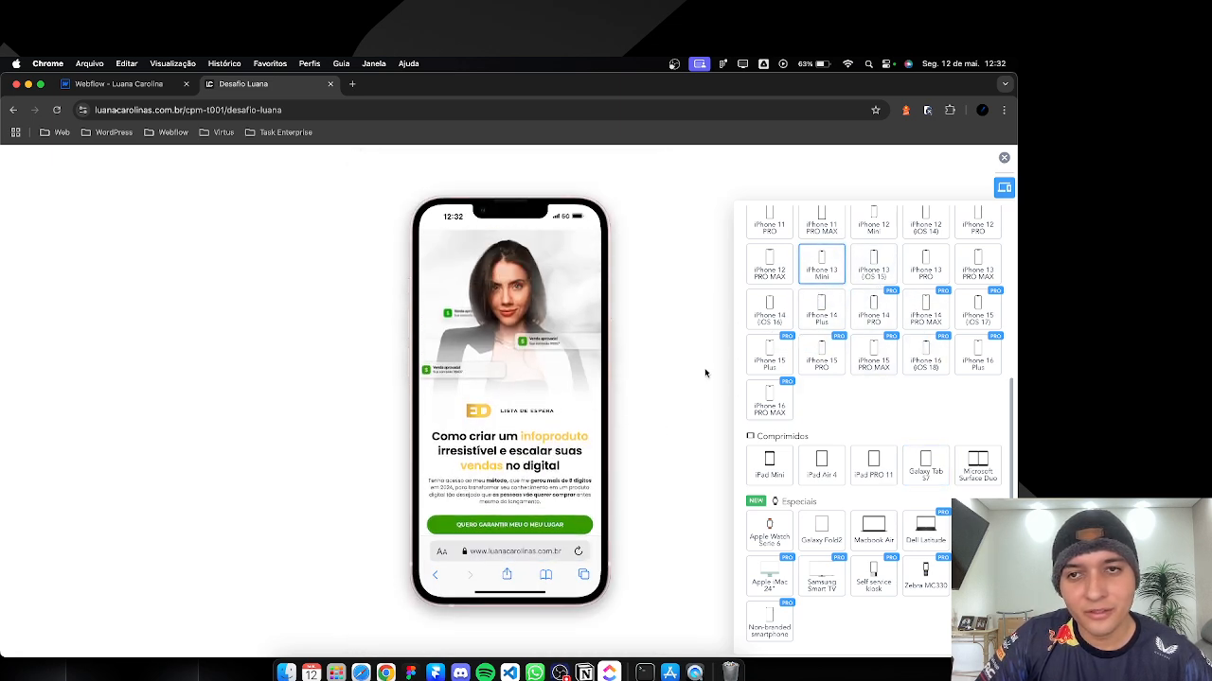
scroll(871, 398, up, 5)
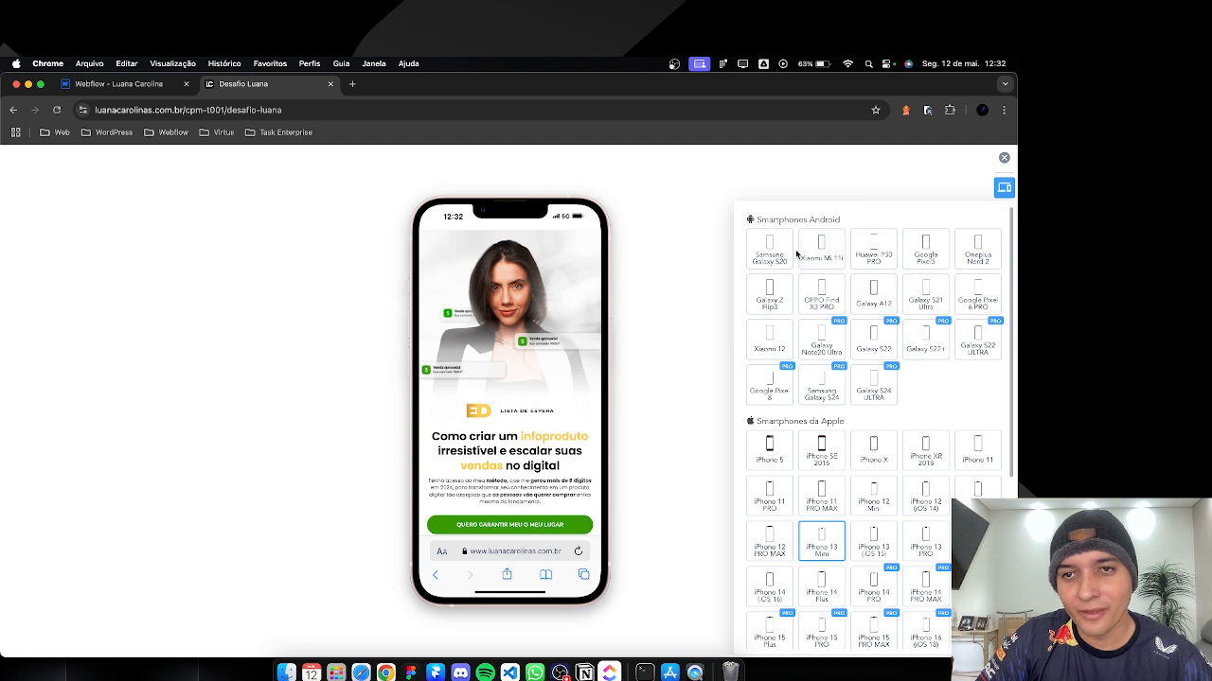
click(762, 254)
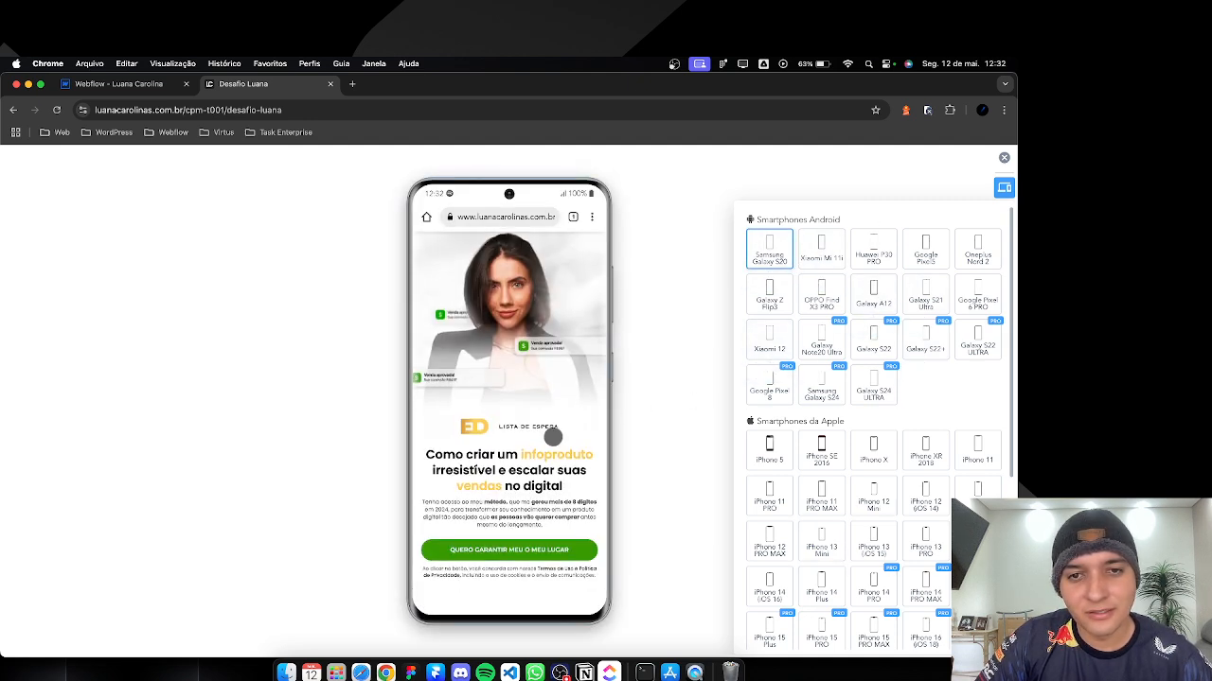
click(1005, 158)
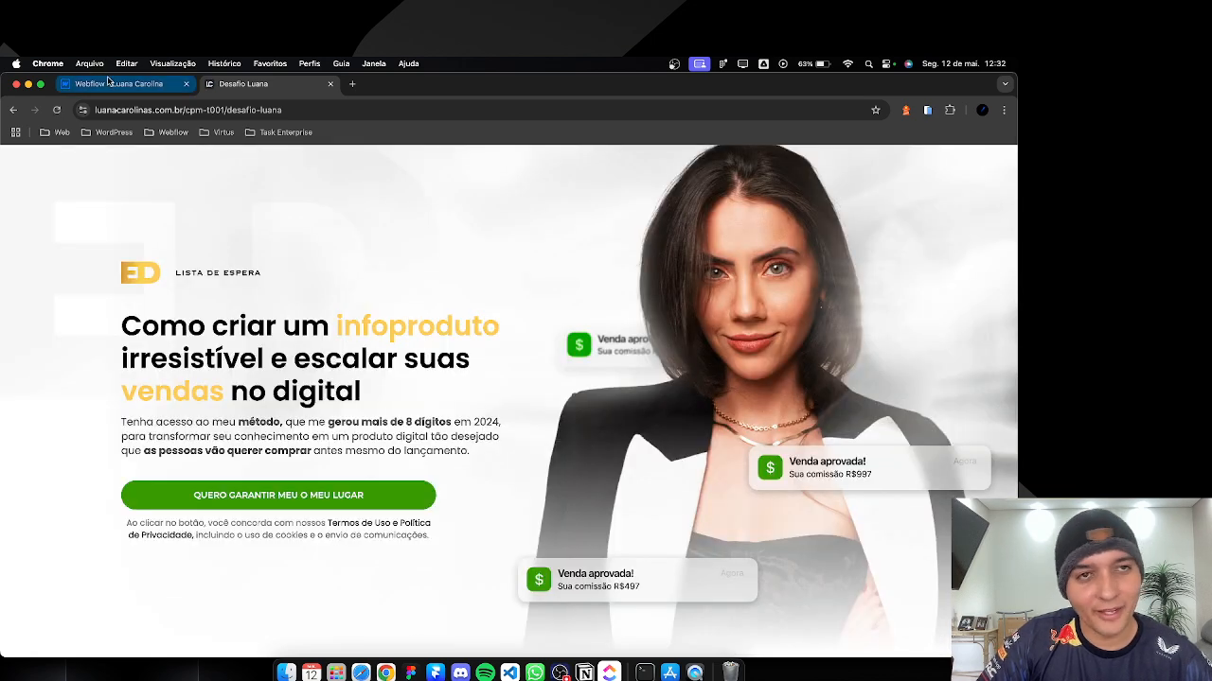
click(107, 82)
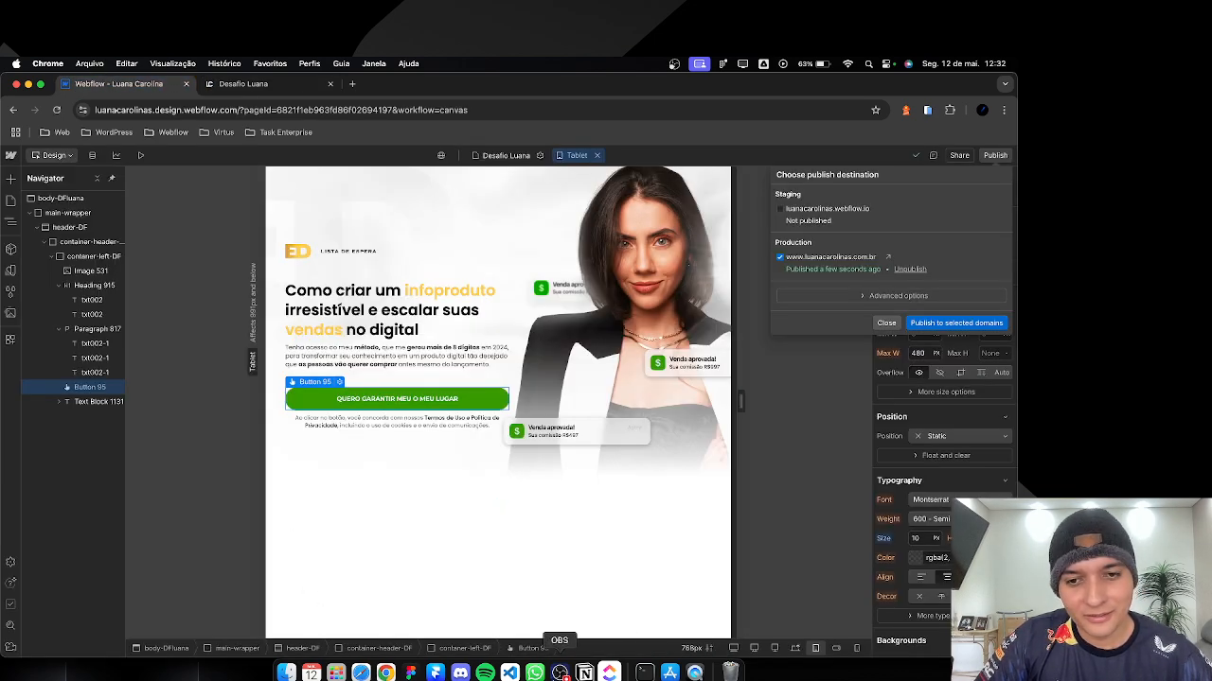
click(559, 670)
click(54, 511)
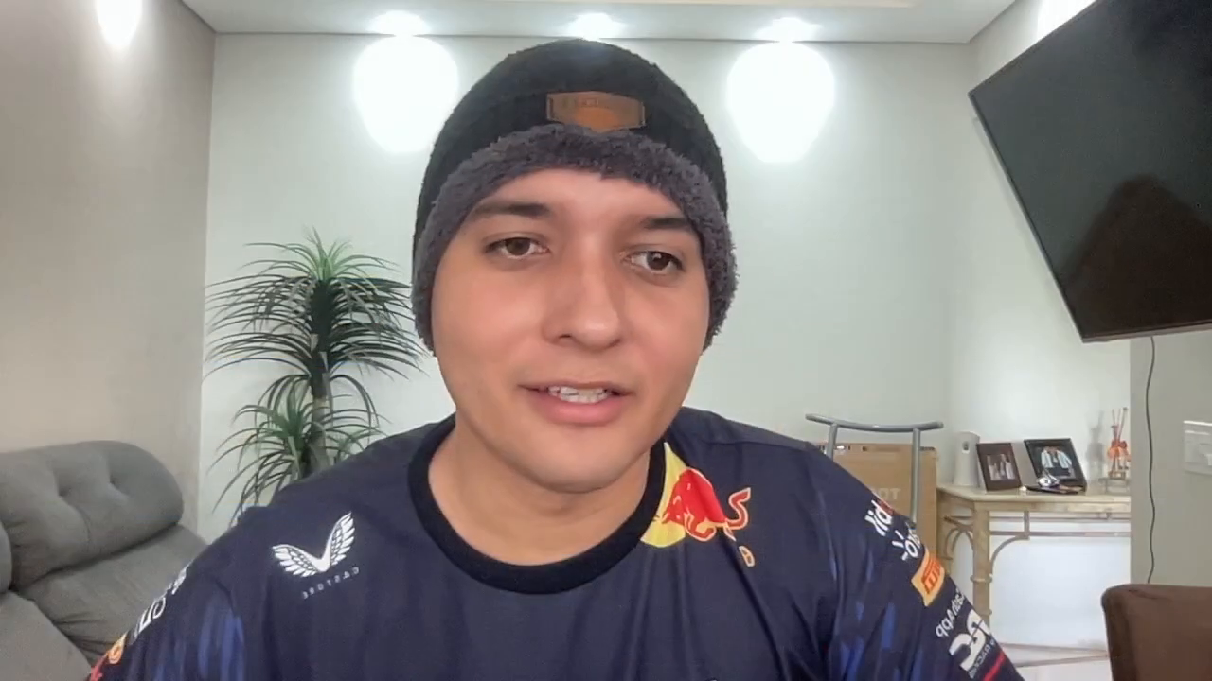